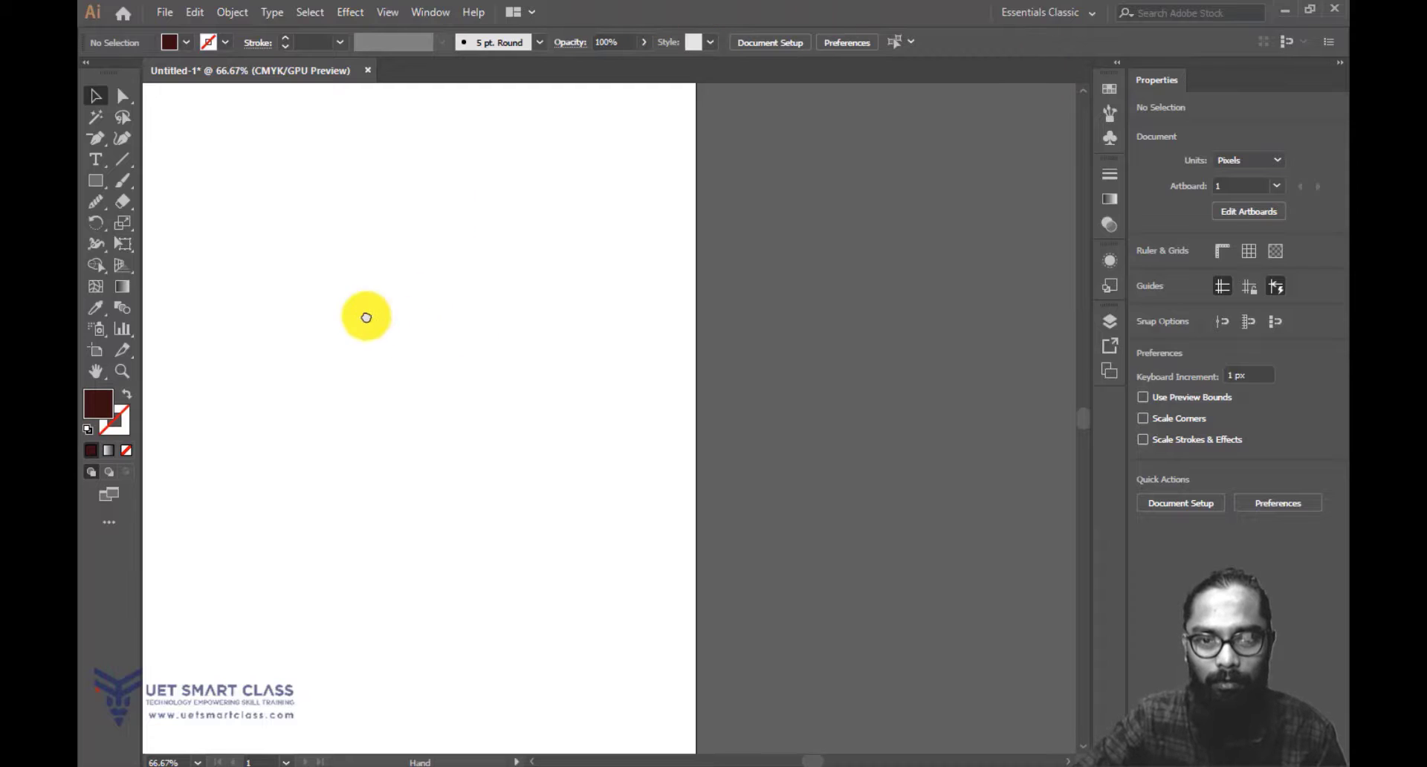
Move the pencil police sketch onto the artboard and move the colour police illustration up beside it.
drag(369, 315, 830, 327)
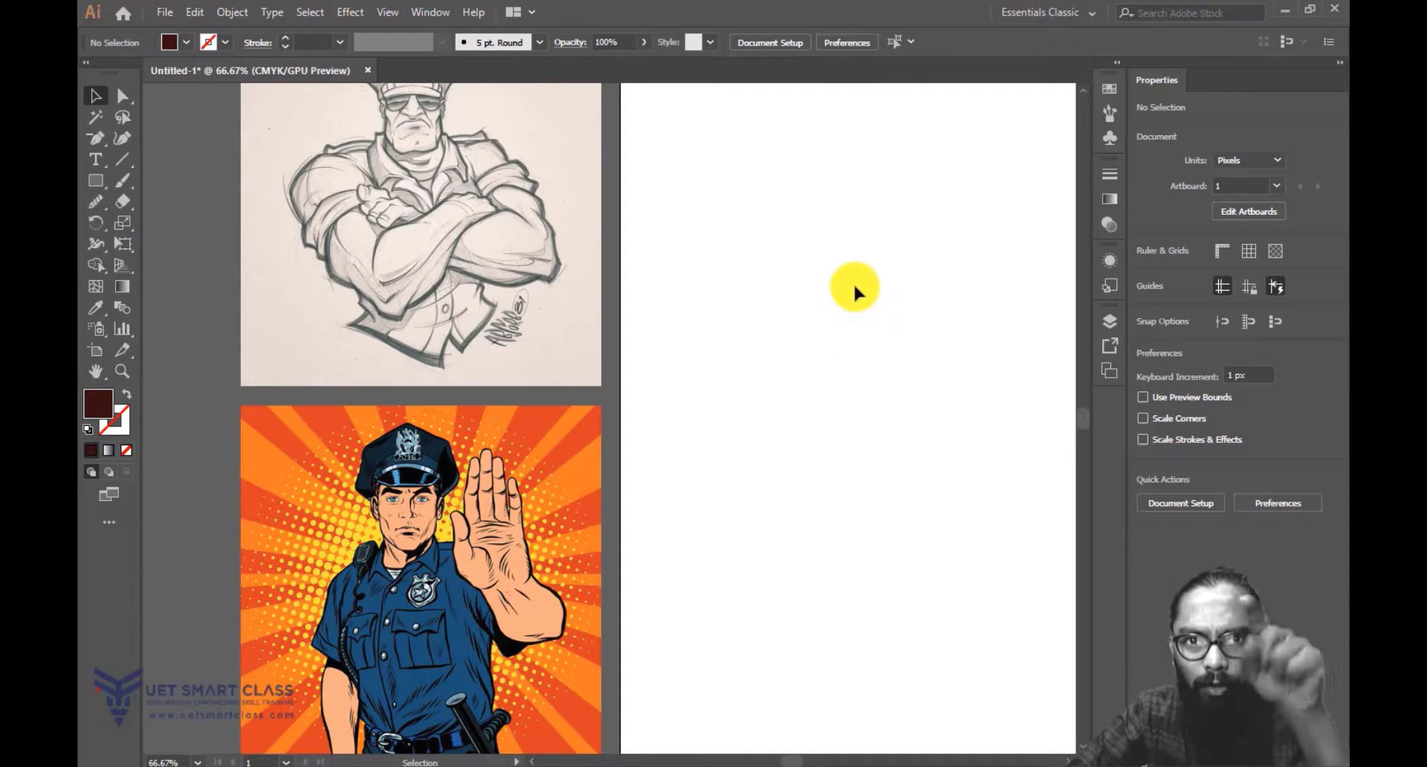
drag(907, 236, 853, 312)
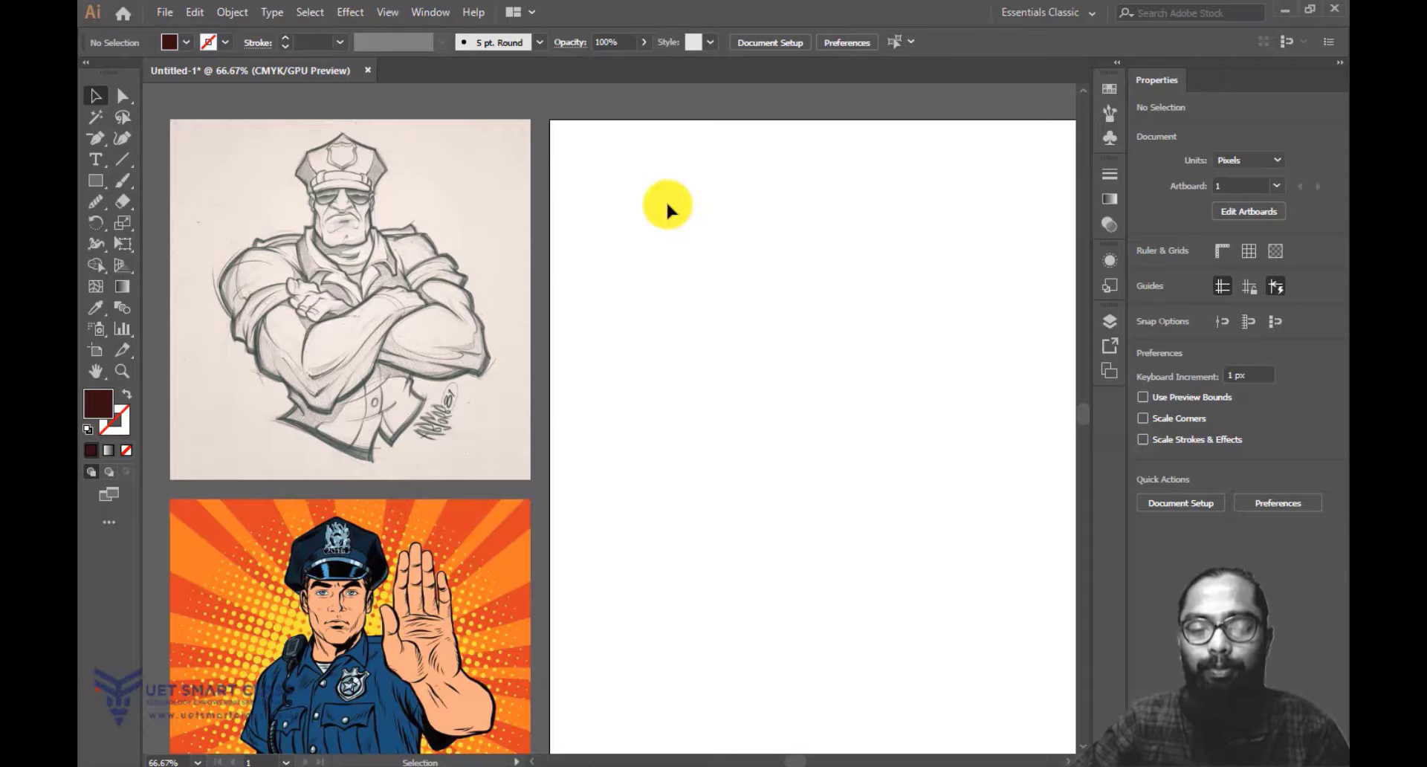
click(362, 269)
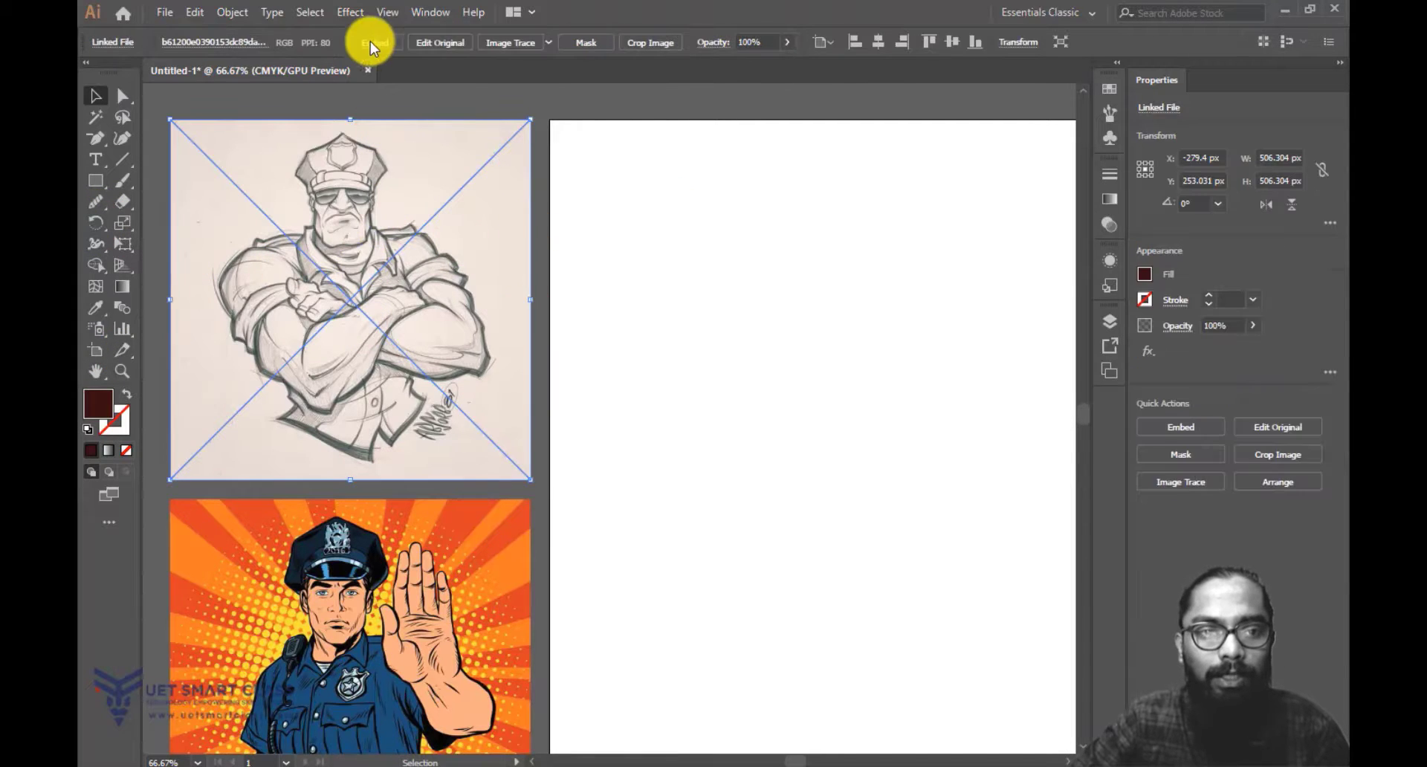
click(688, 500)
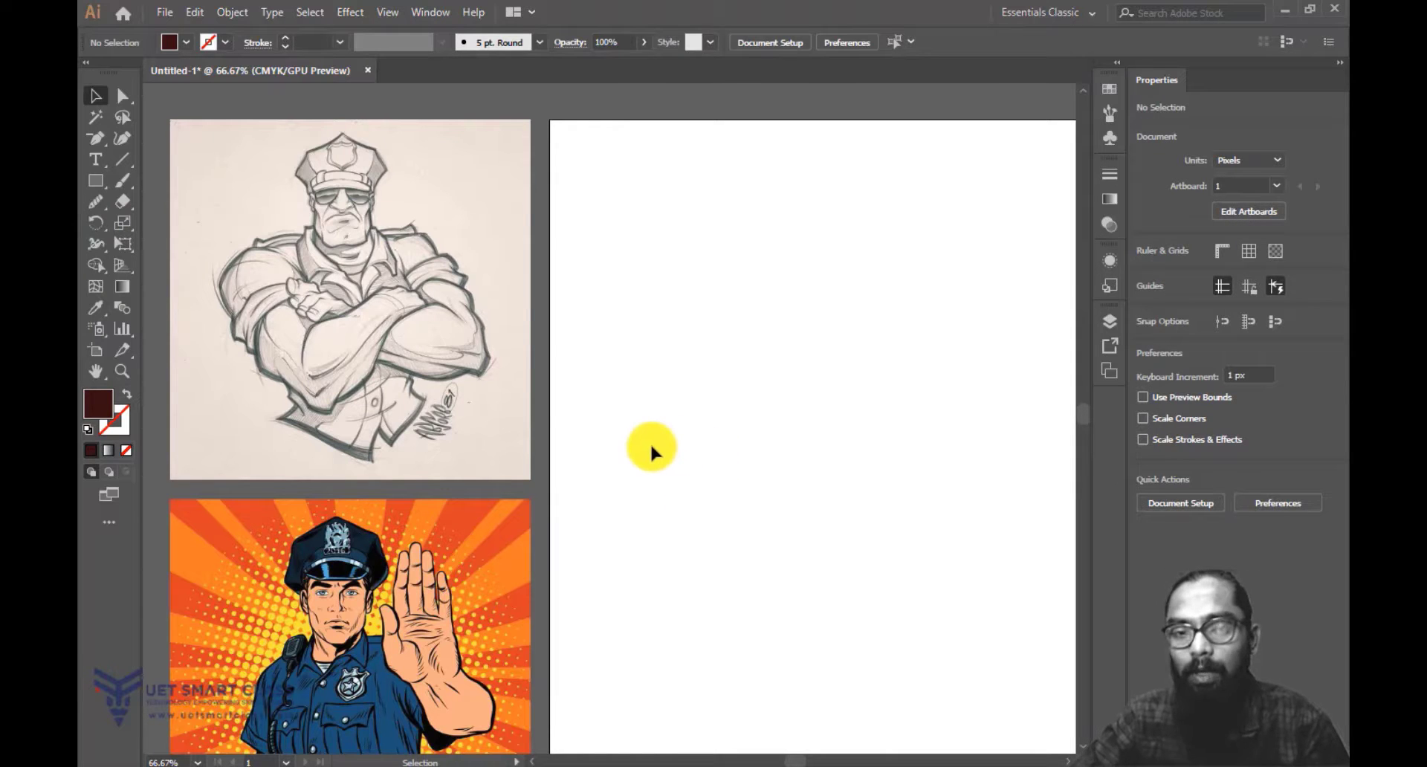
drag(602, 397, 476, 626)
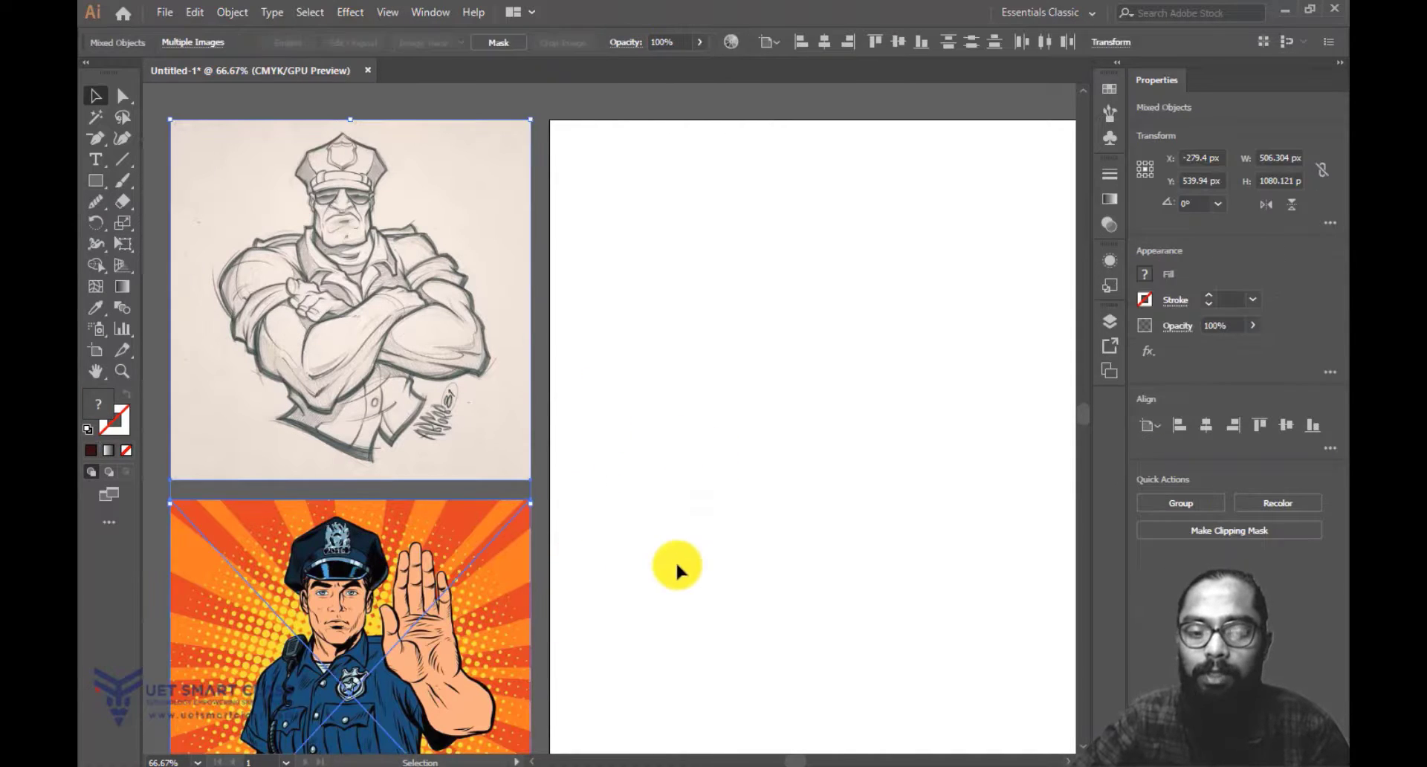
drag(763, 416, 691, 426)
click(687, 413)
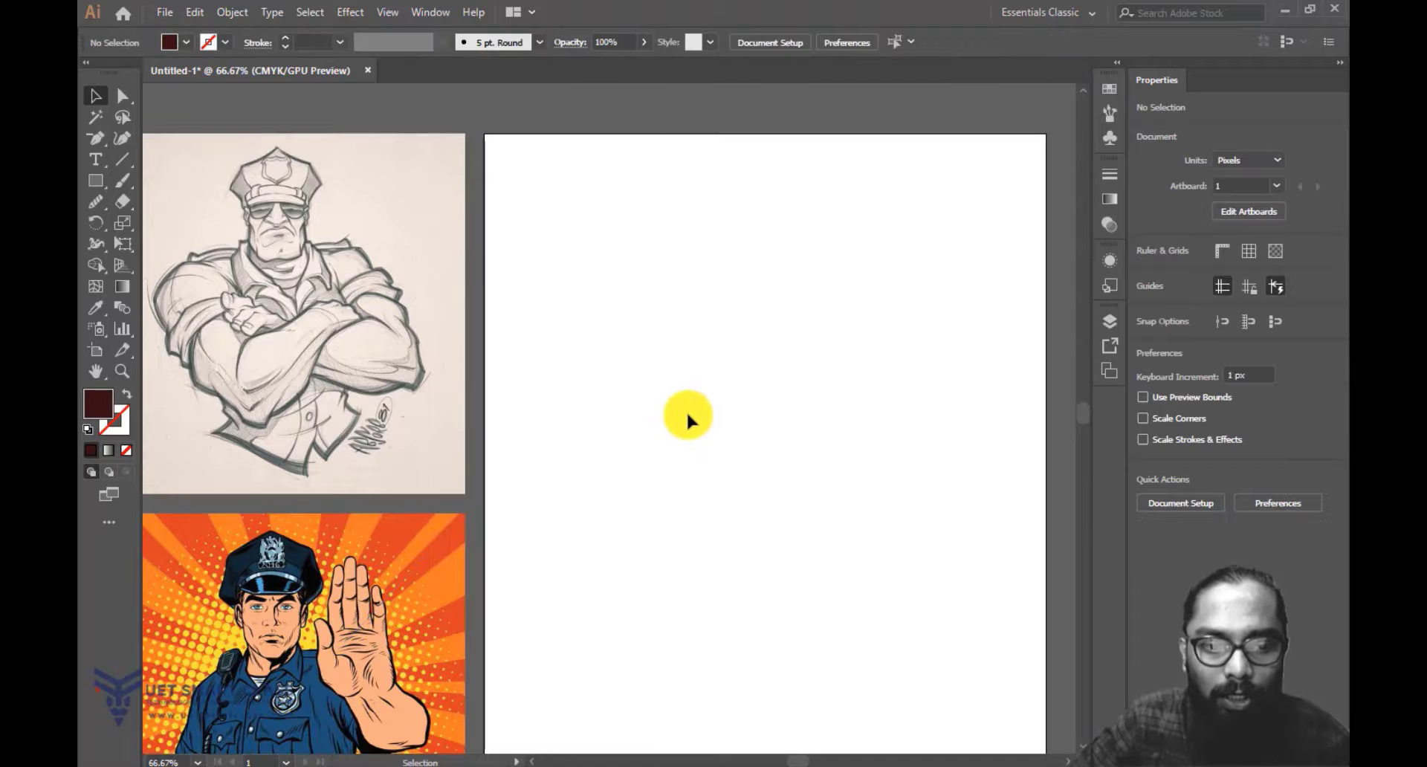
drag(272, 335, 714, 448)
click(952, 477)
drag(368, 603, 382, 409)
click(722, 669)
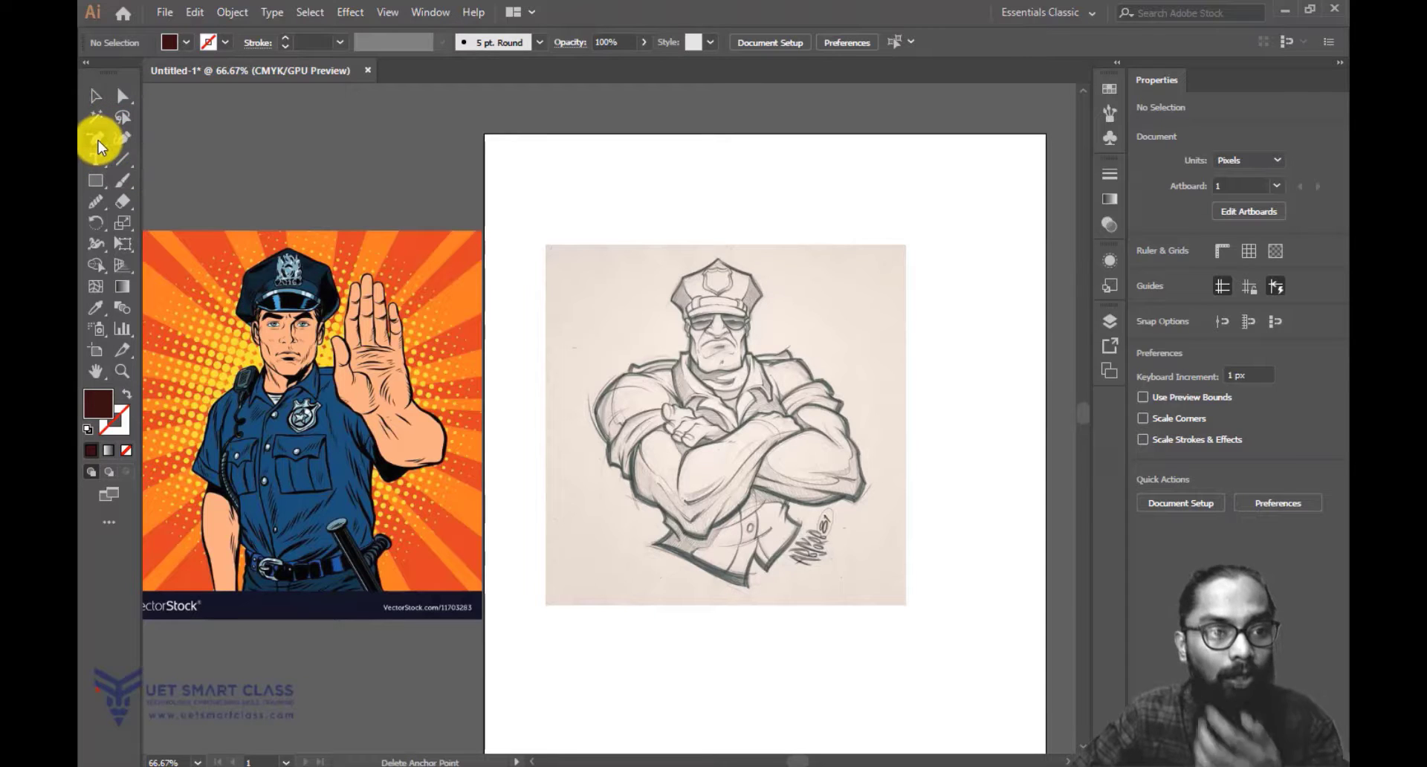
Activate the Pen tool and examine the colour police illustration's line work alongside the pencil sketch.
drag(98, 141, 171, 134)
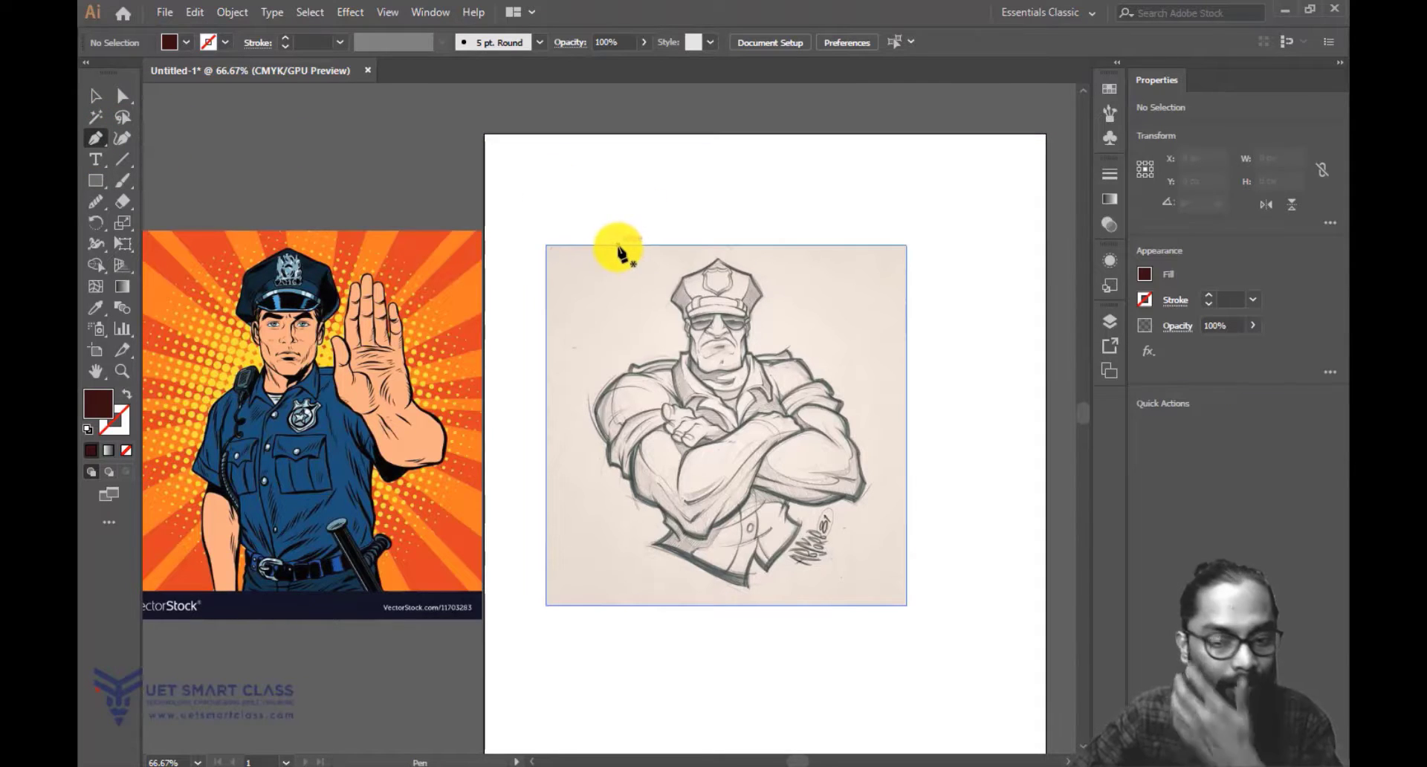
key(ctrl+equal)
drag(554, 303, 707, 255)
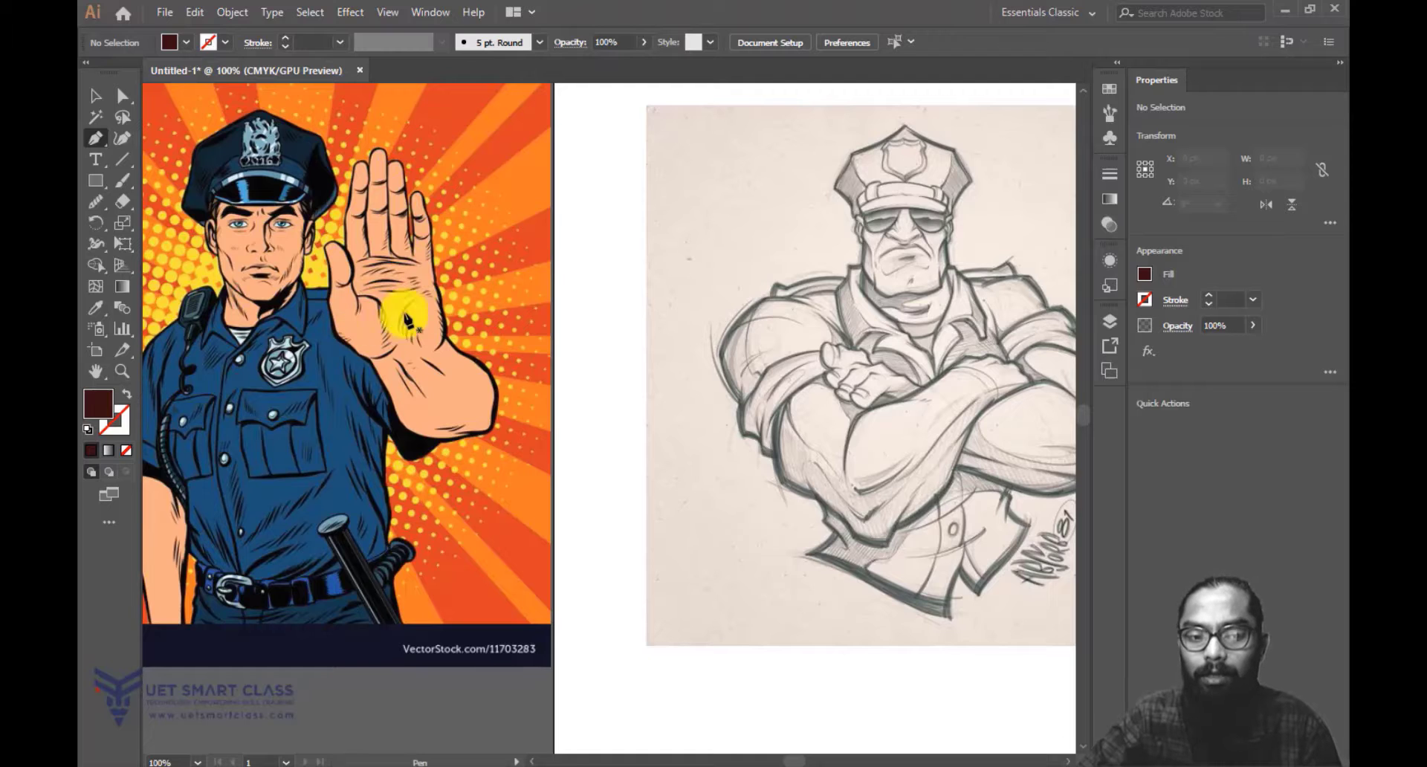
drag(672, 316, 628, 343)
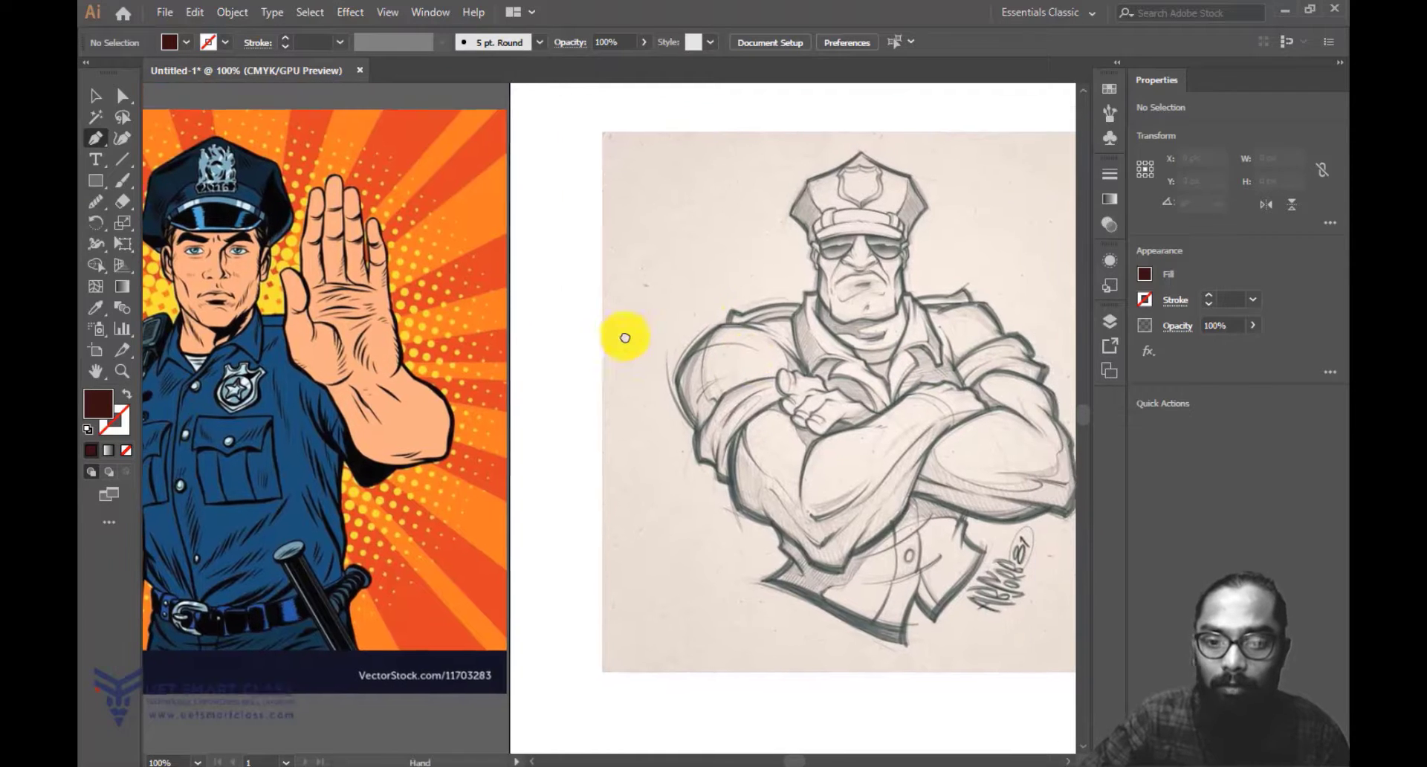
drag(745, 408, 723, 408)
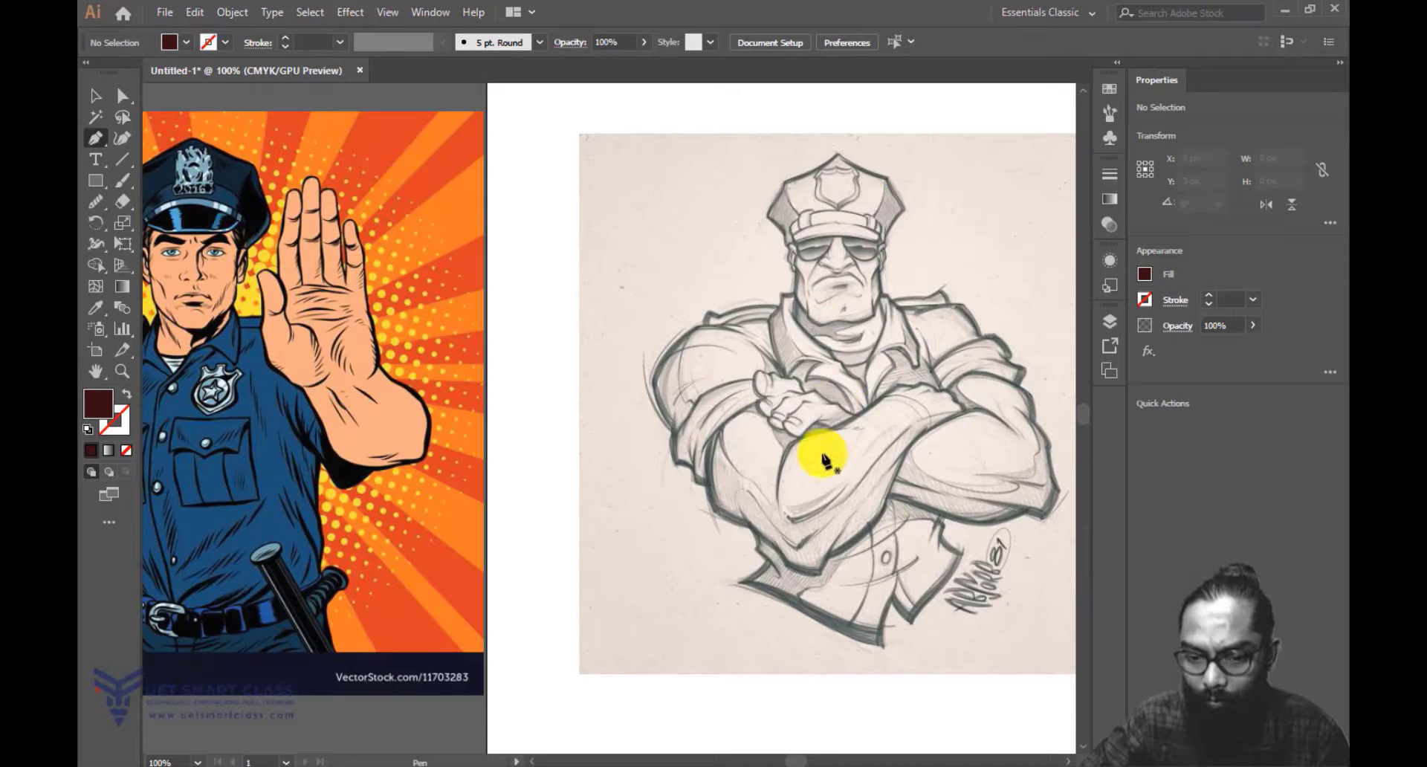
drag(519, 491, 631, 473)
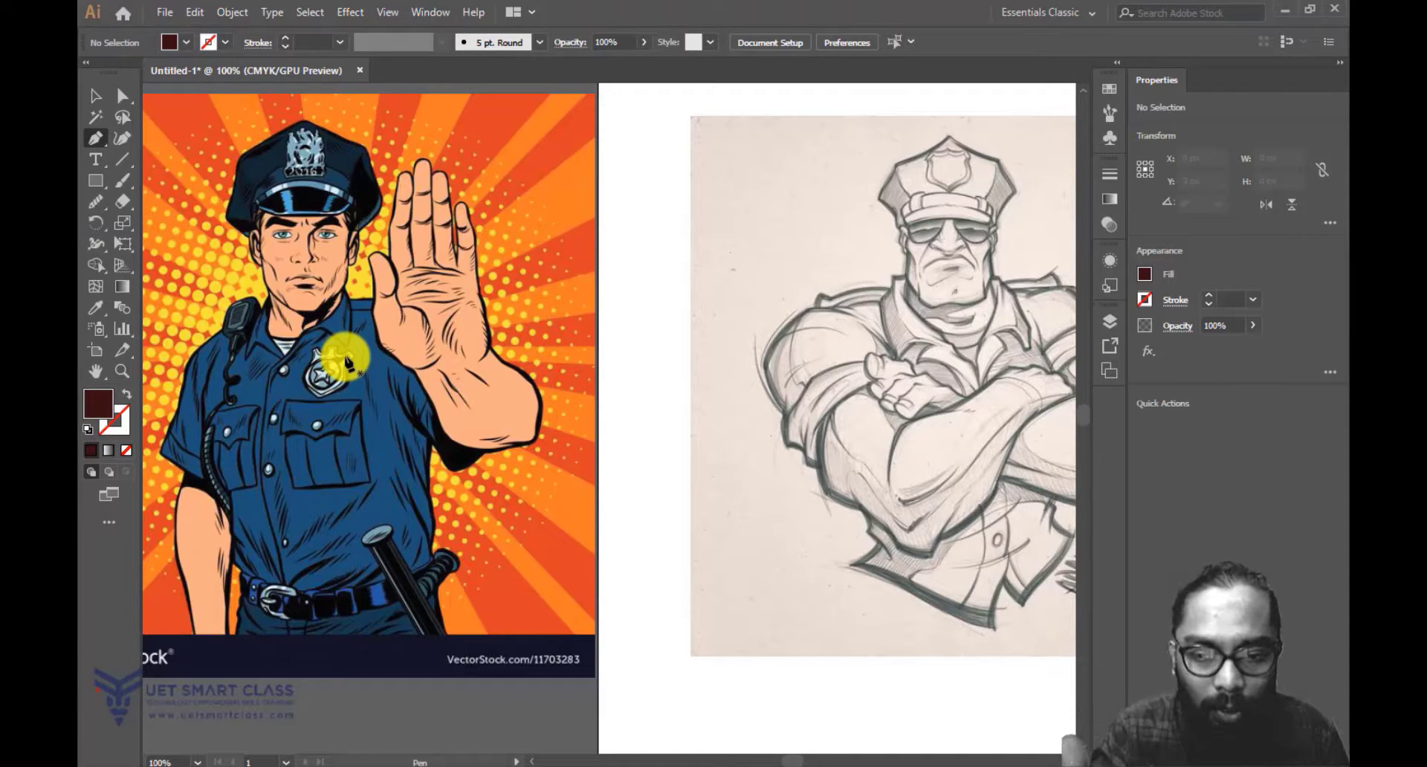
key(space)
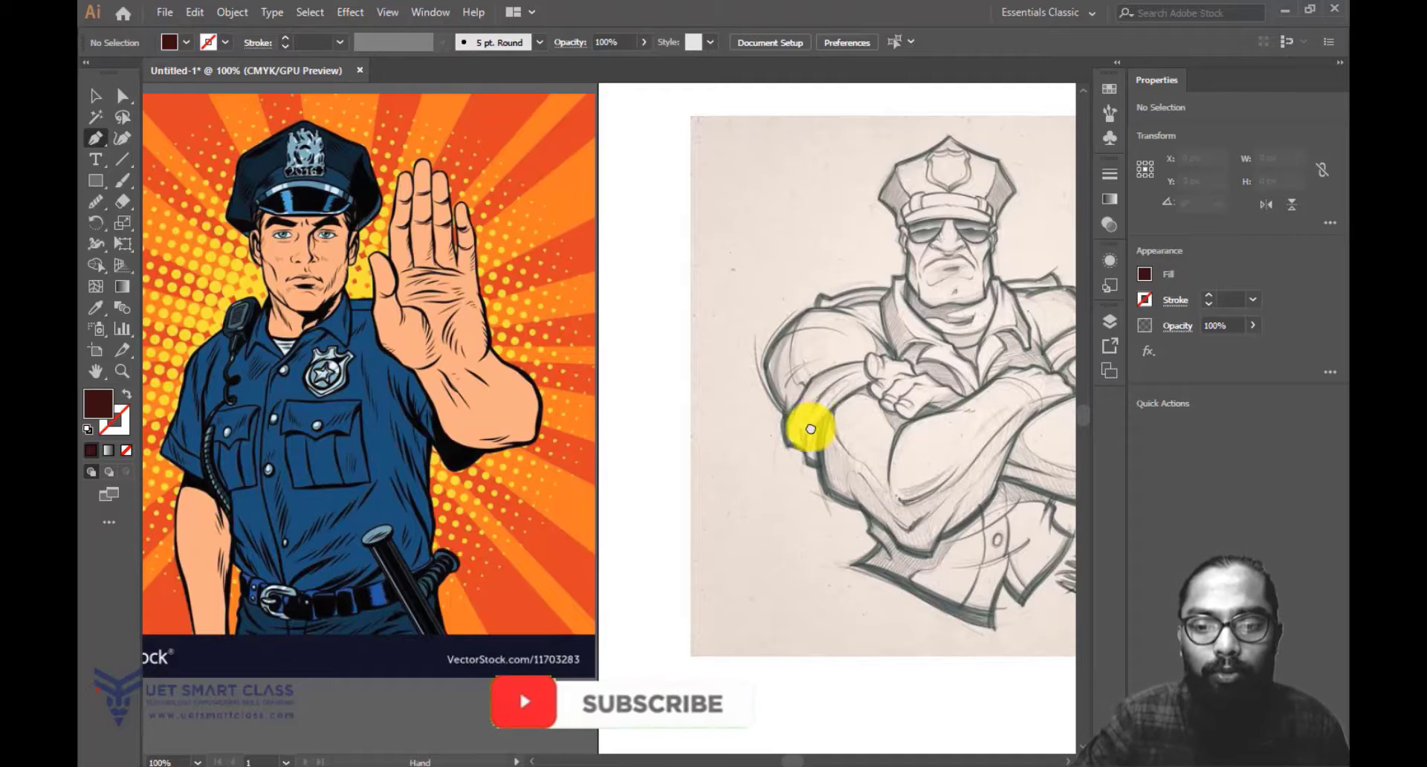
drag(810, 428, 700, 495)
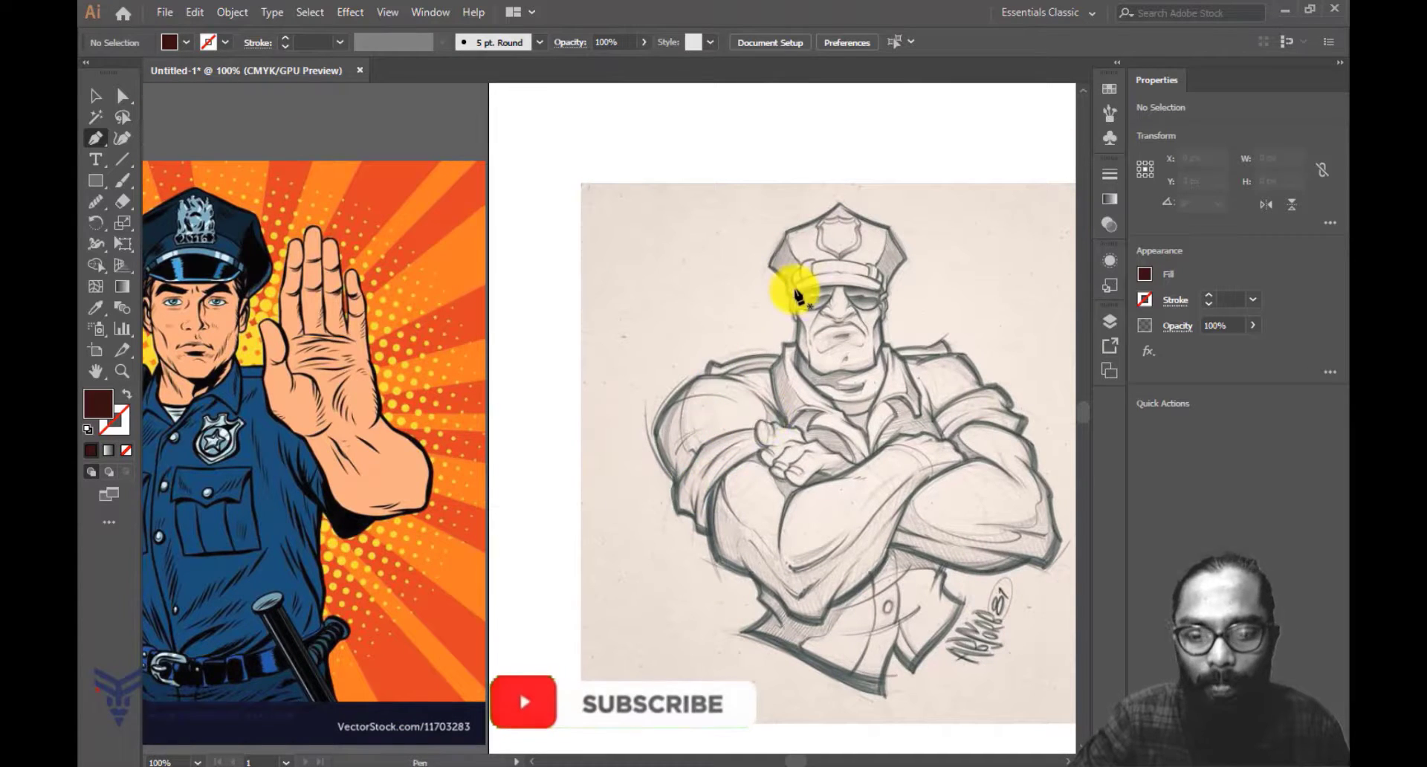
Start a Pen path at the cap's peak, curve it to the cap's upper-left corner, and set it to no fill with a dark red stroke.
scroll(903, 260, up, 1)
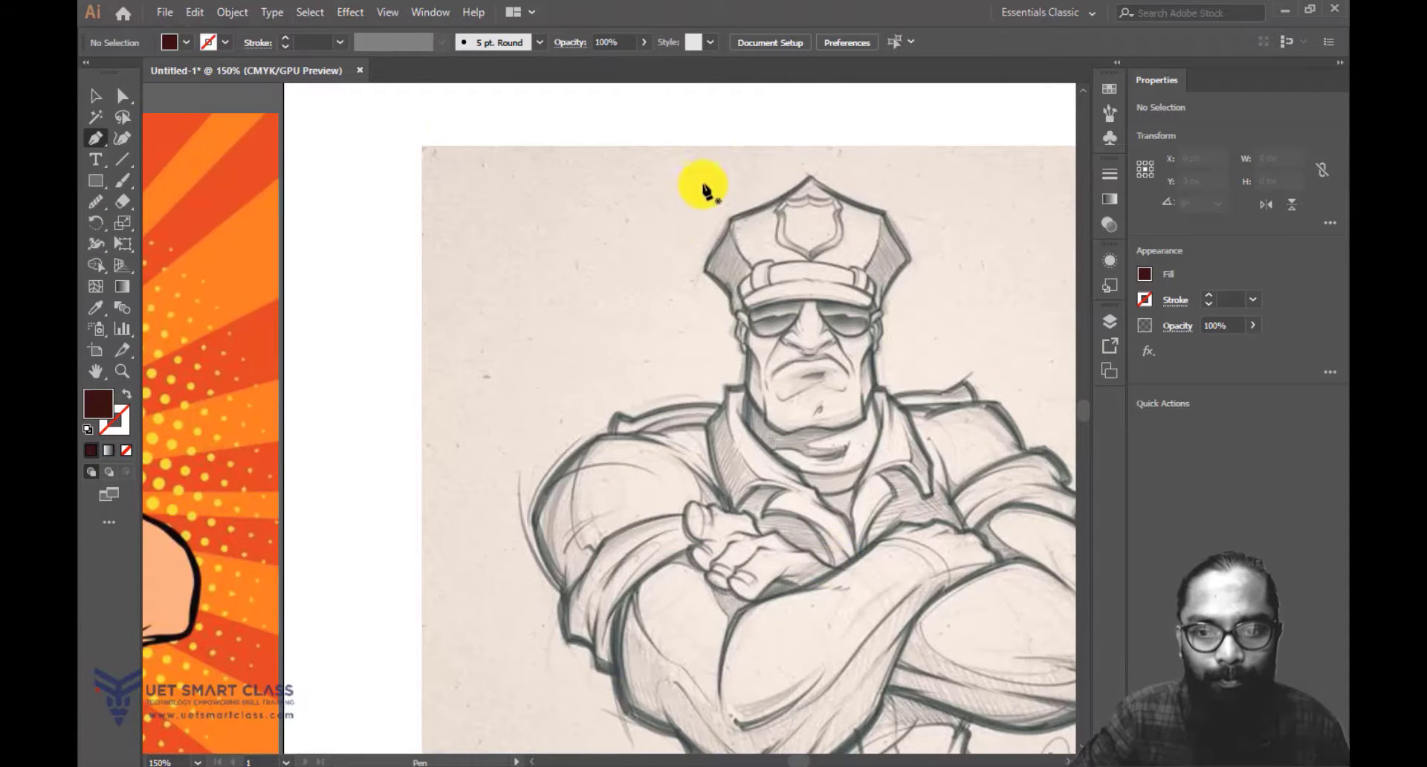
key(ctrl+plus)
drag(840, 214, 775, 296)
drag(883, 306, 818, 287)
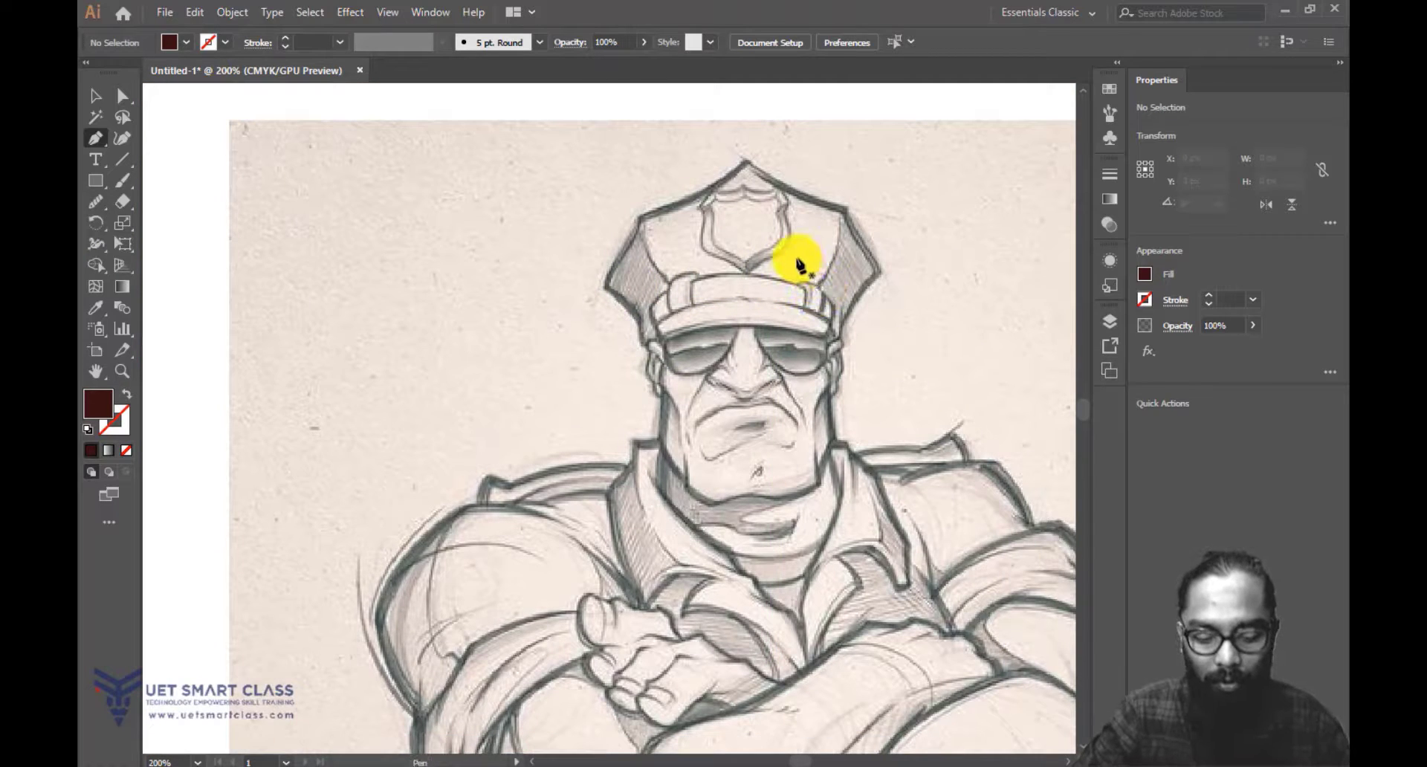
drag(736, 170, 738, 172)
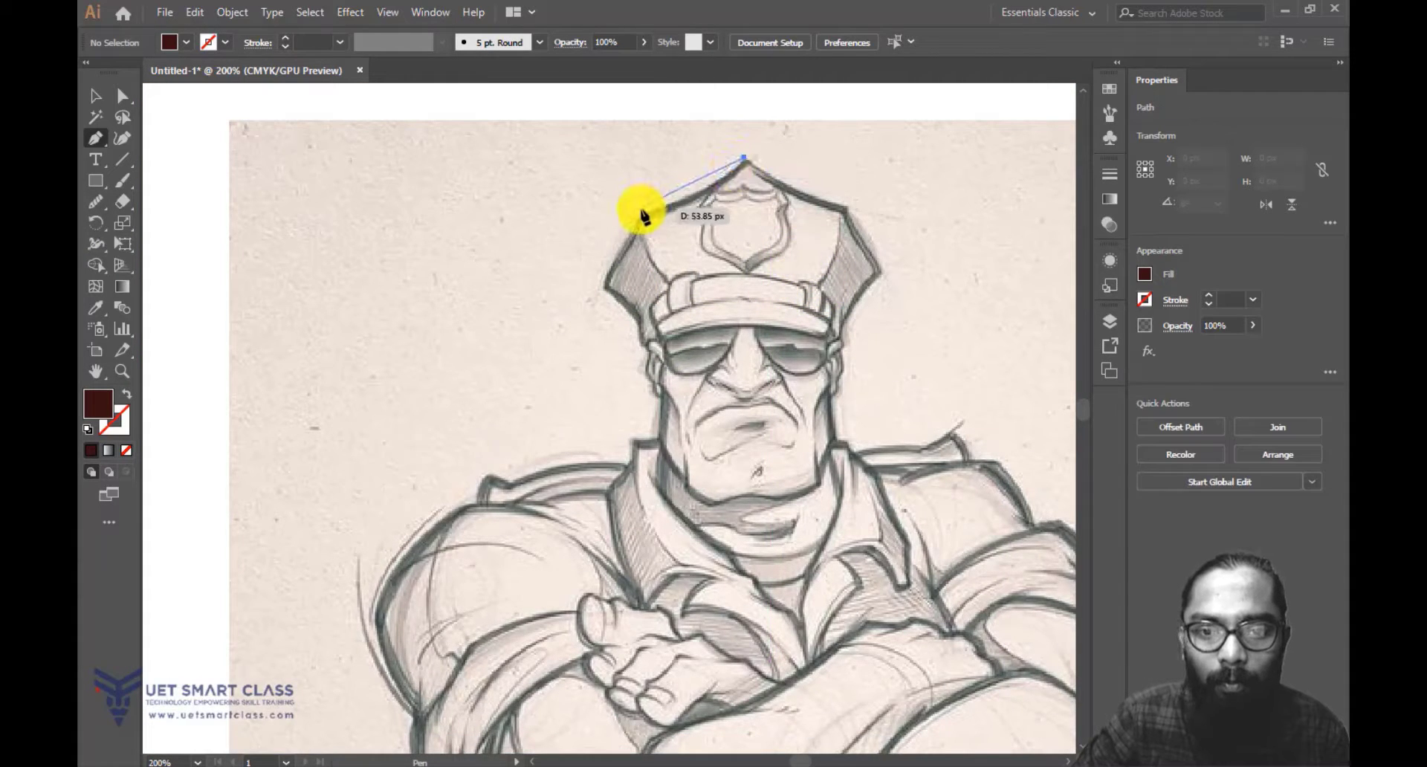
drag(568, 226, 555, 242)
click(129, 394)
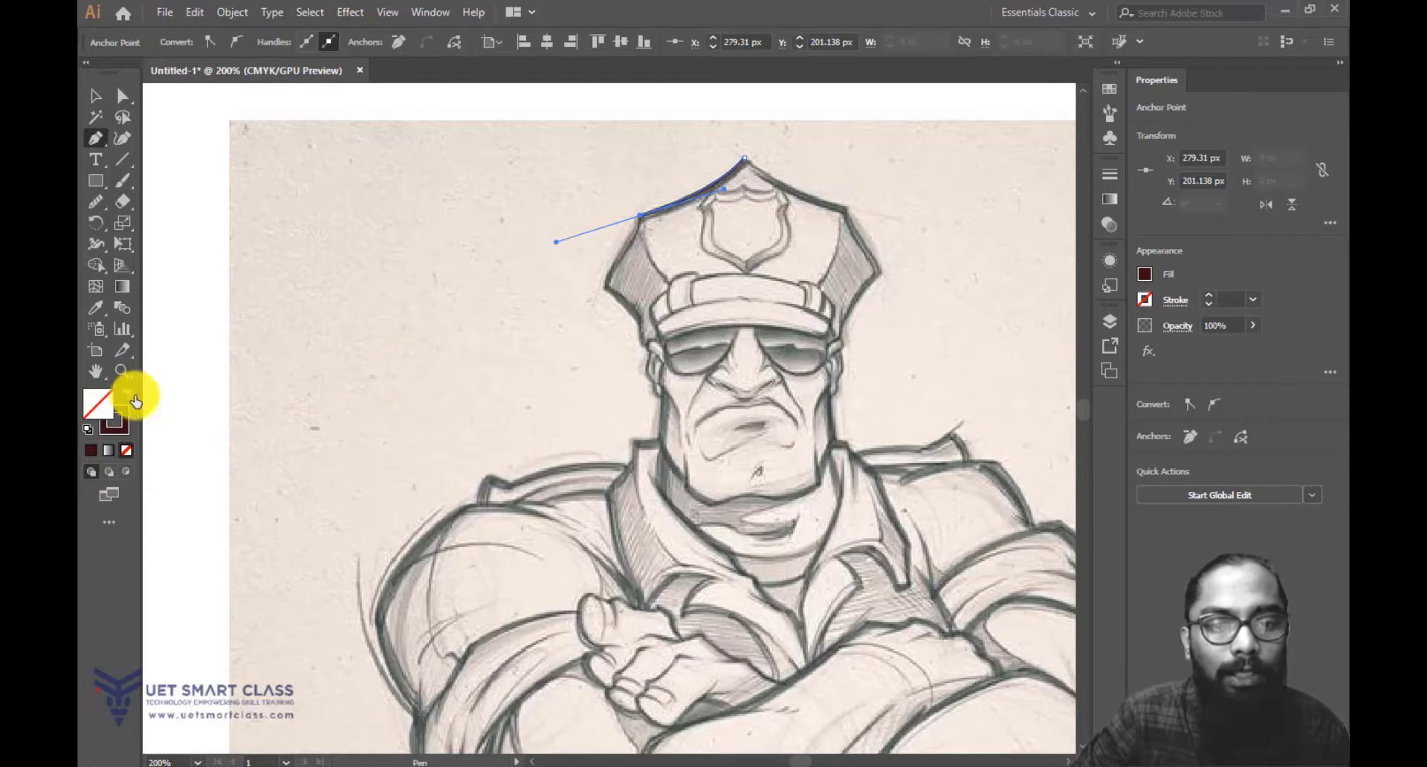
mouse_move(681, 286)
mouse_down()
mouse_move(669, 315)
mouse_move(590, 303)
mouse_move(599, 319)
mouse_up()
click(628, 247)
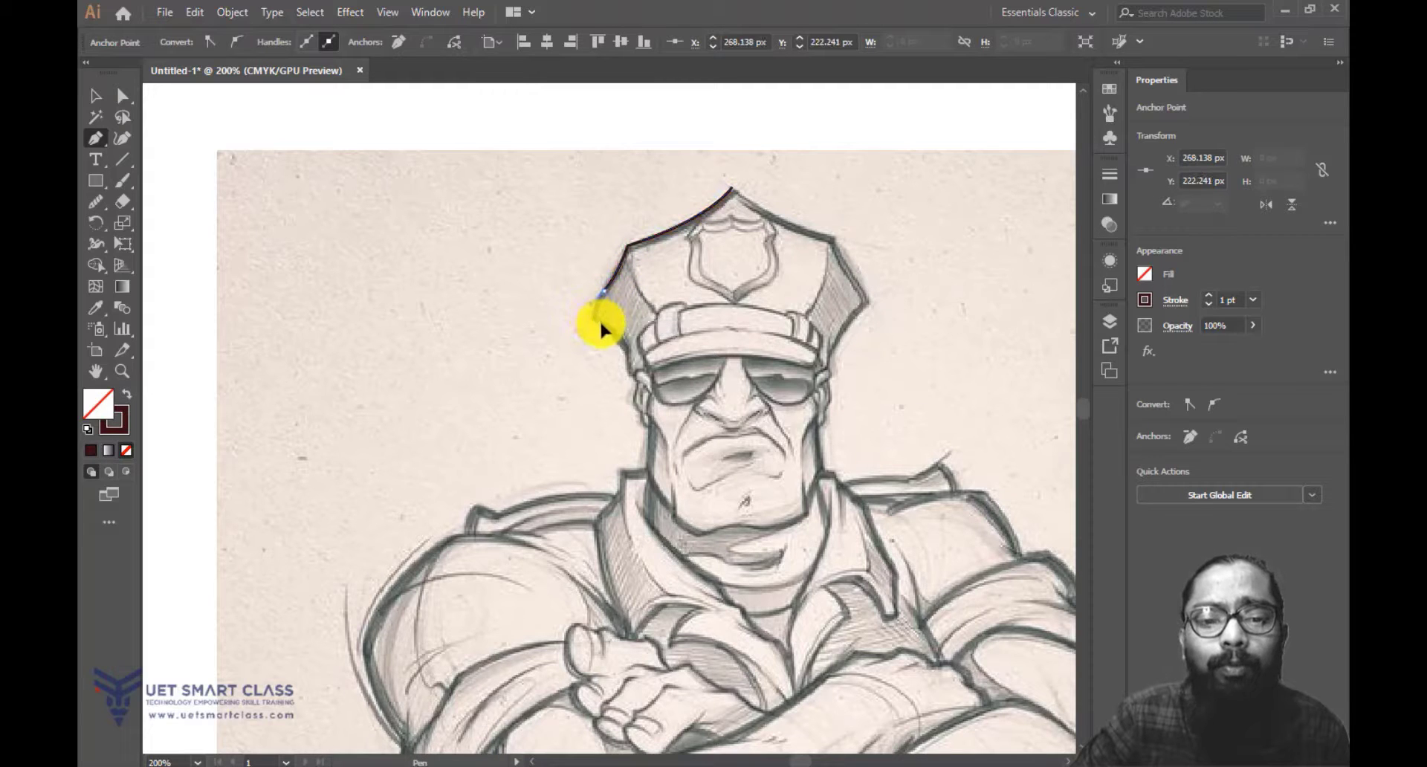
Continue the path down the cap's left side and around the left ear to the earlobe.
drag(626, 373, 626, 375)
drag(626, 375, 700, 198)
click(653, 289)
key(ctrl+plus)
key(ctrl+plus)
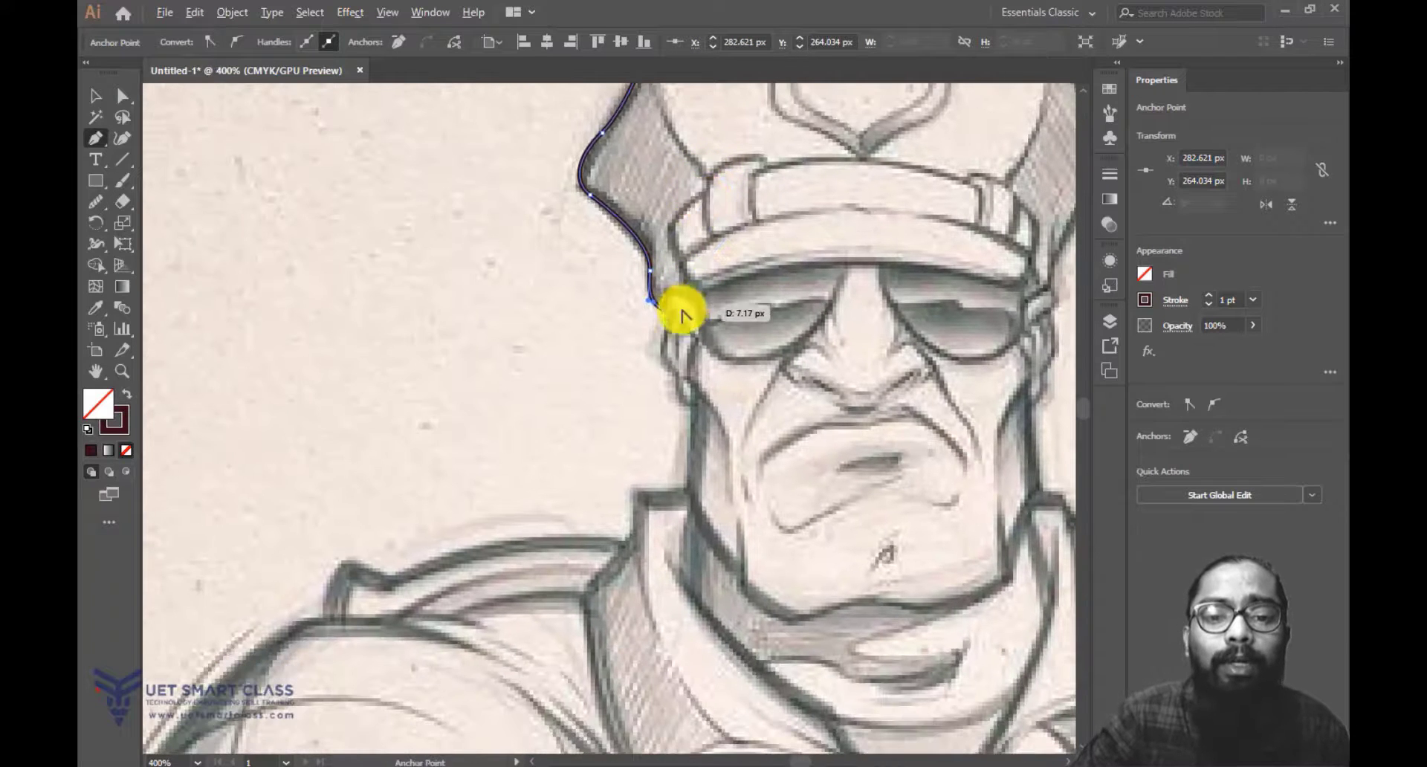
drag(662, 312, 746, 297)
drag(749, 335, 764, 231)
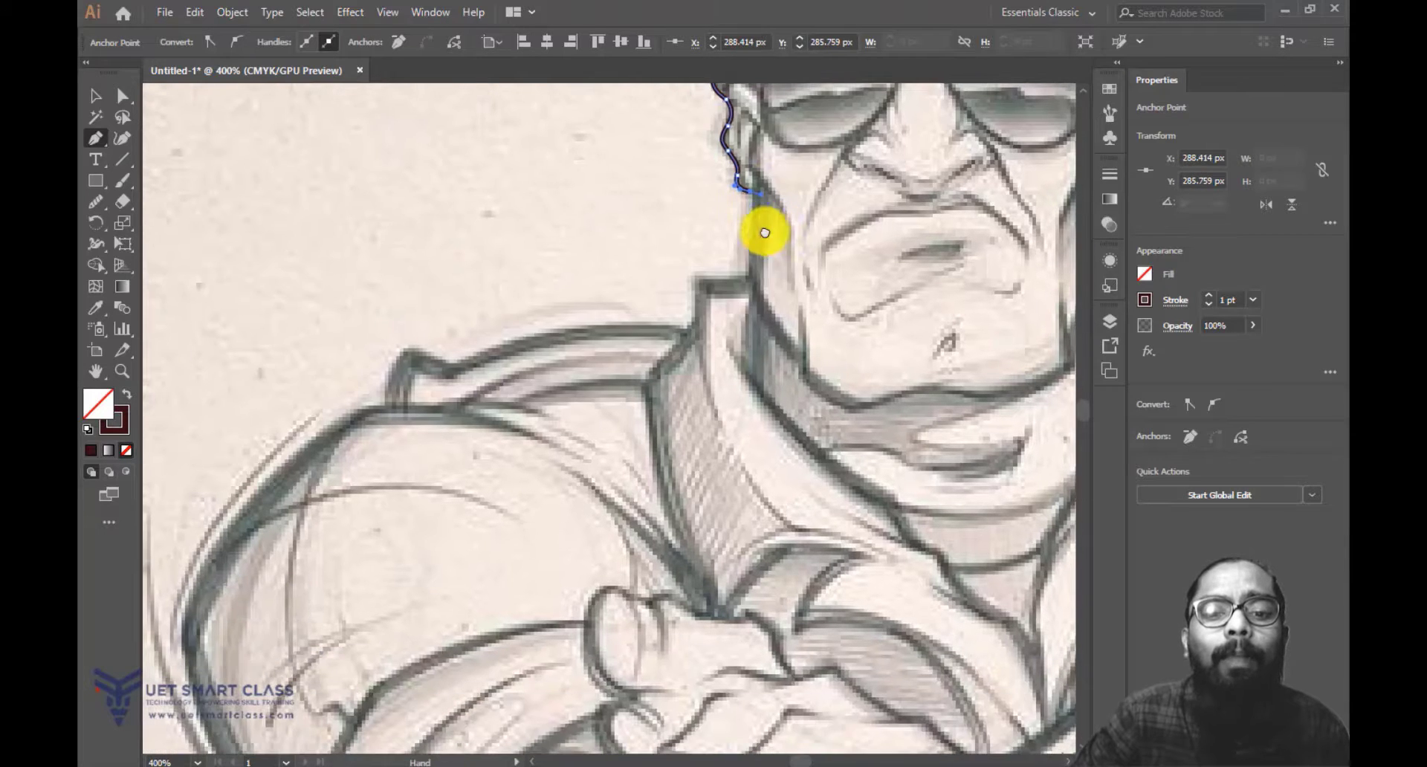
Extend the path down the left side of the neck and along the collar's inner edge to the shirt's V point.
drag(751, 283, 752, 302)
drag(752, 302, 754, 284)
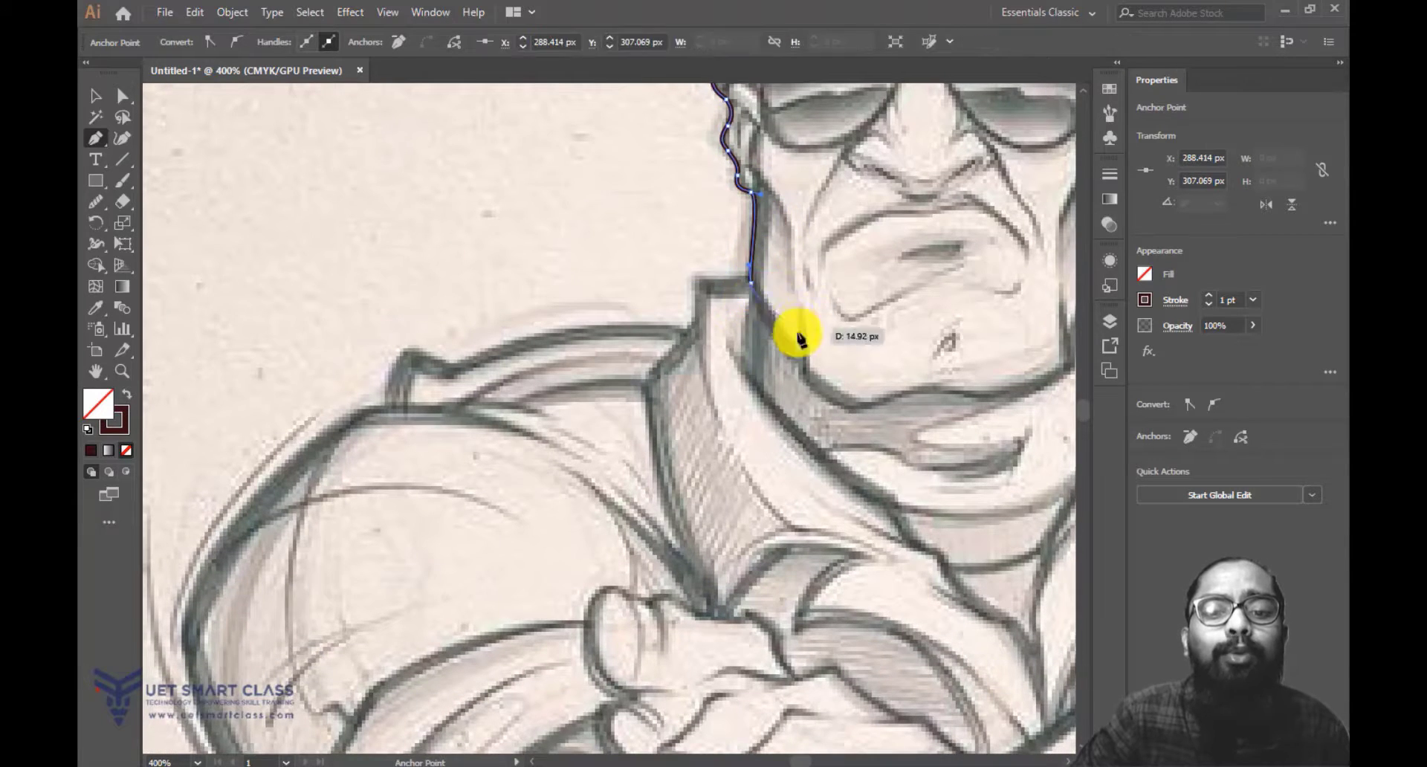
drag(796, 334, 761, 283)
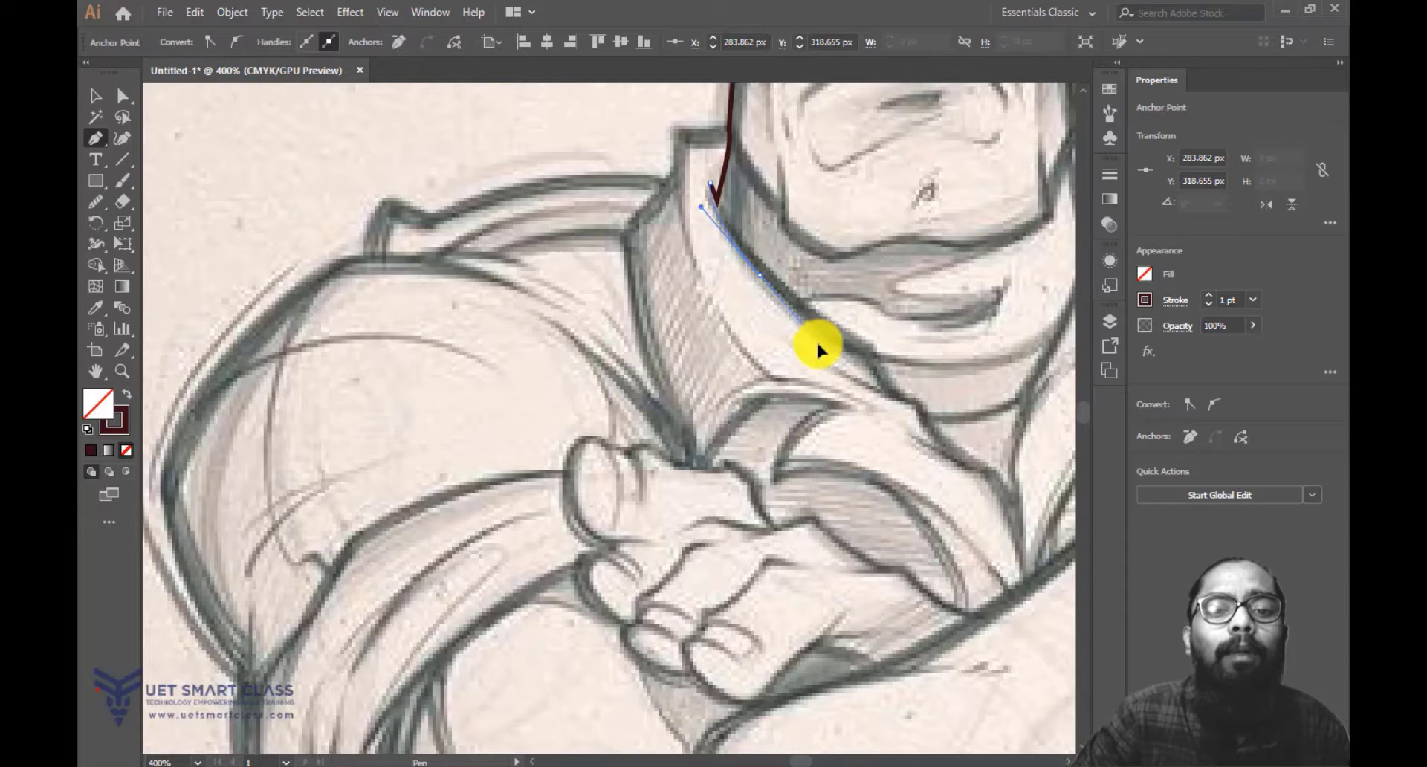
drag(818, 344, 765, 247)
click(777, 316)
drag(796, 186, 744, 381)
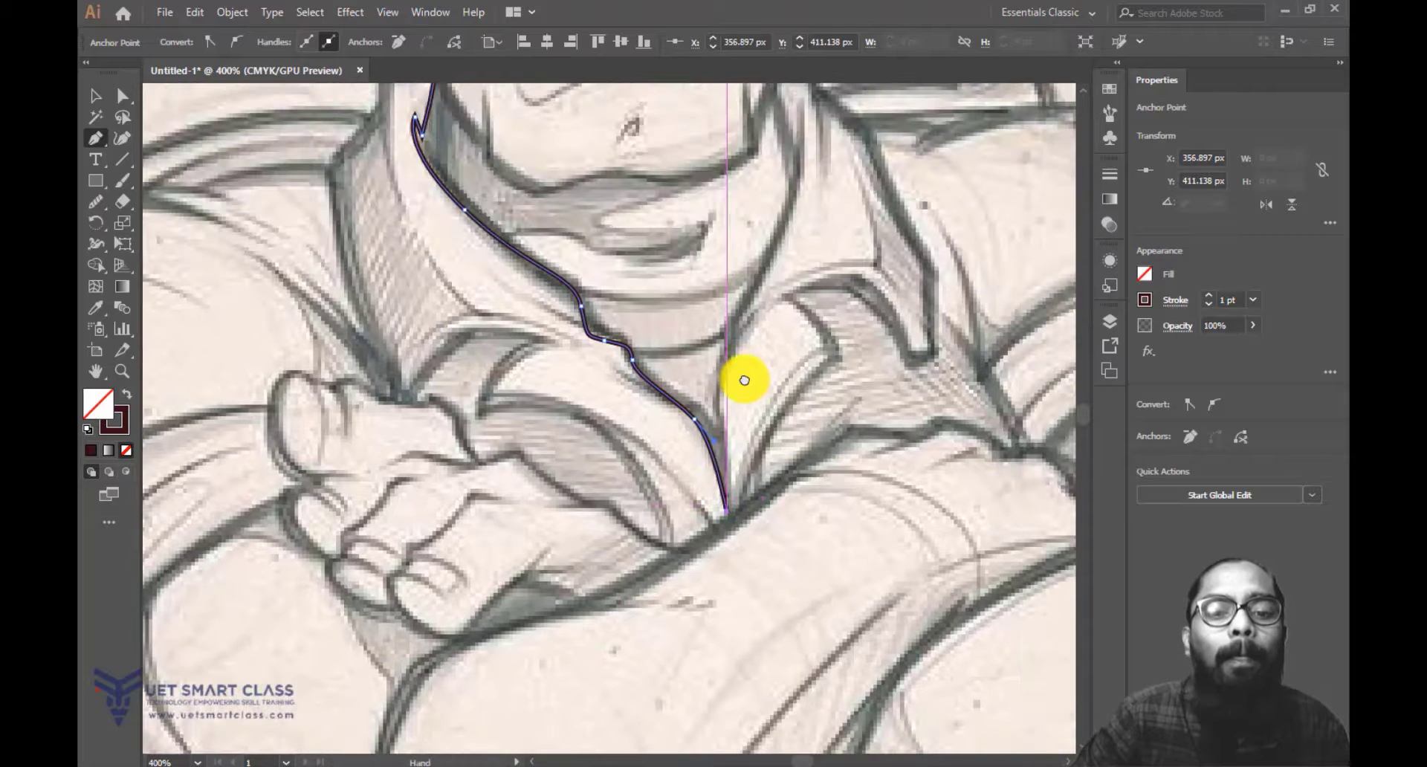
Trace the path up the right collar edge and neck to just below the right ear.
drag(738, 328, 761, 283)
drag(765, 272, 732, 395)
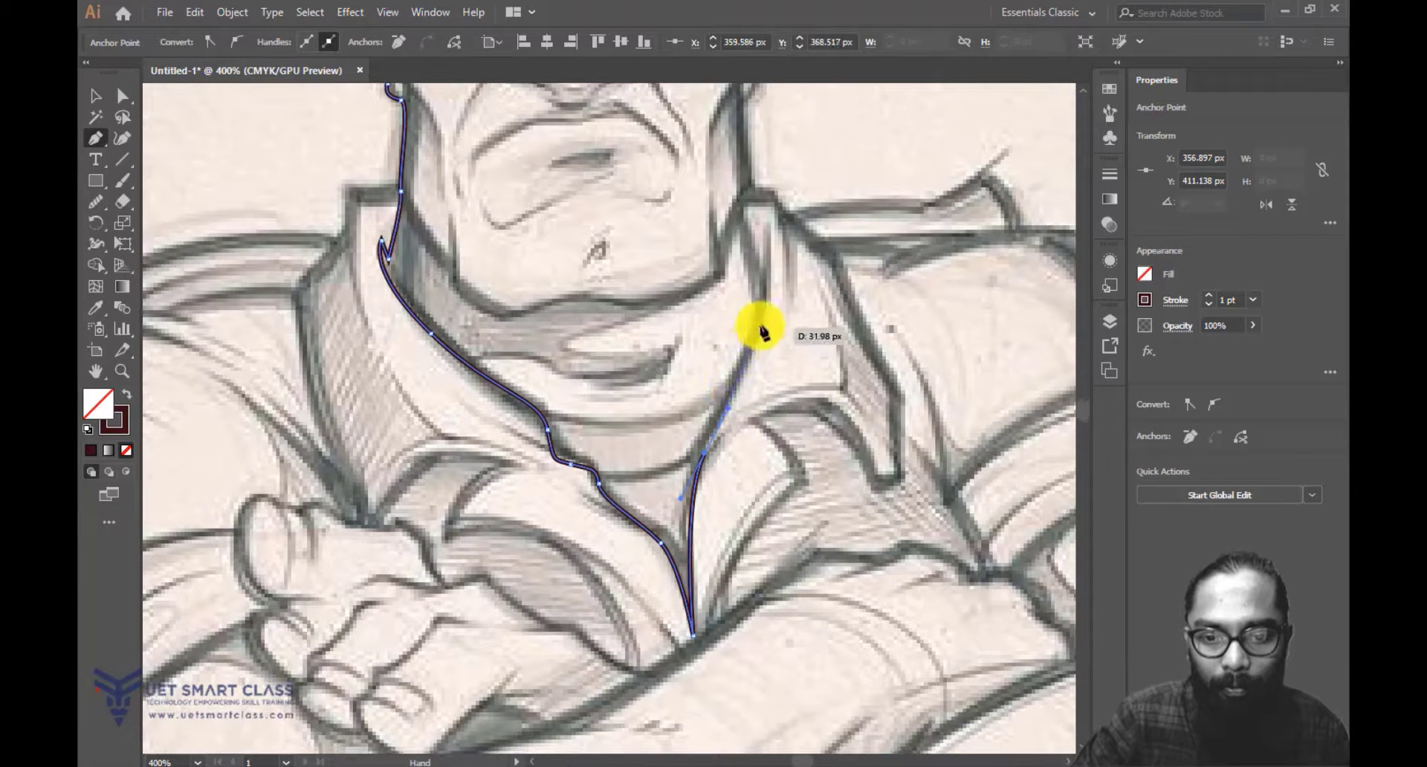
drag(763, 320, 766, 295)
drag(745, 224, 743, 347)
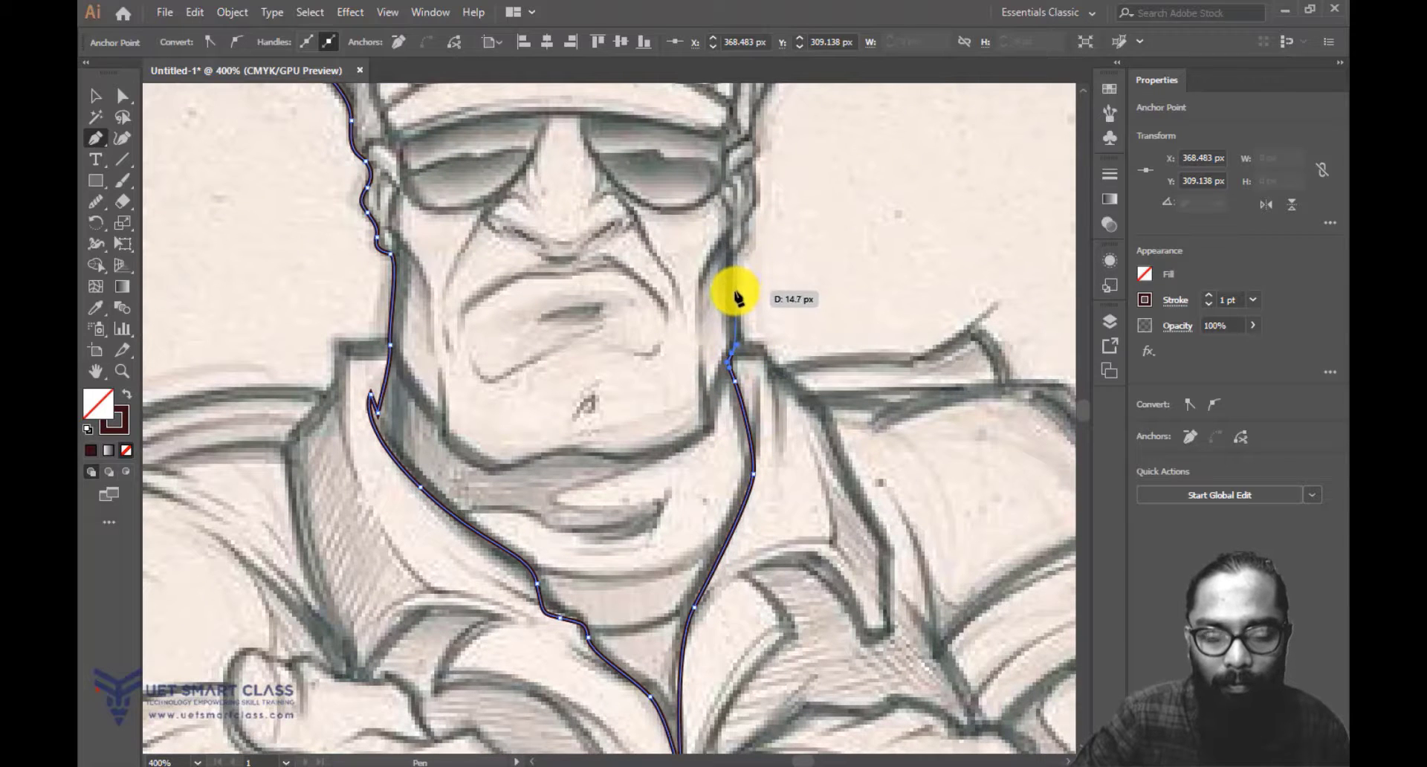
drag(733, 253, 736, 235)
click(733, 255)
Trace the outline around the right ear and onto the lower right side of the cap.
drag(749, 285, 702, 408)
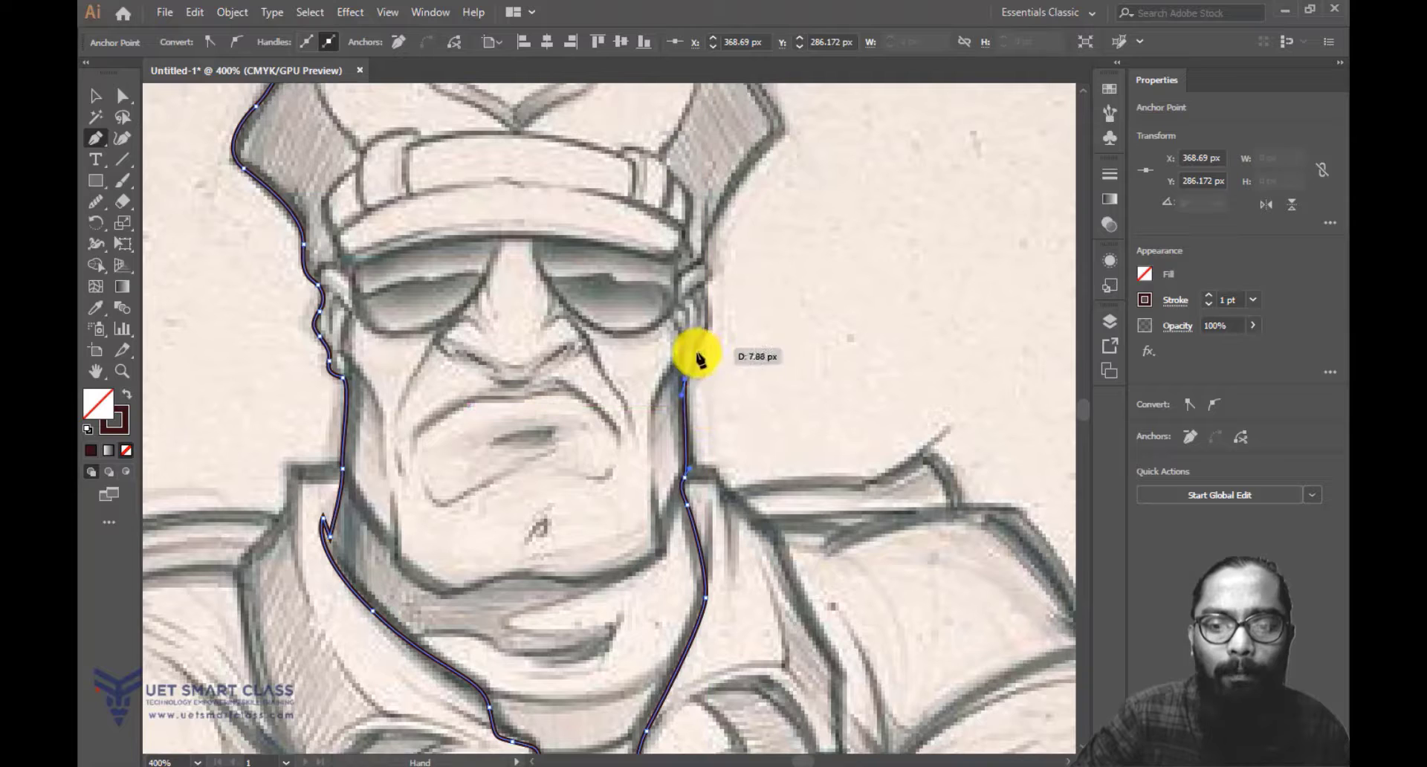
drag(696, 359, 710, 306)
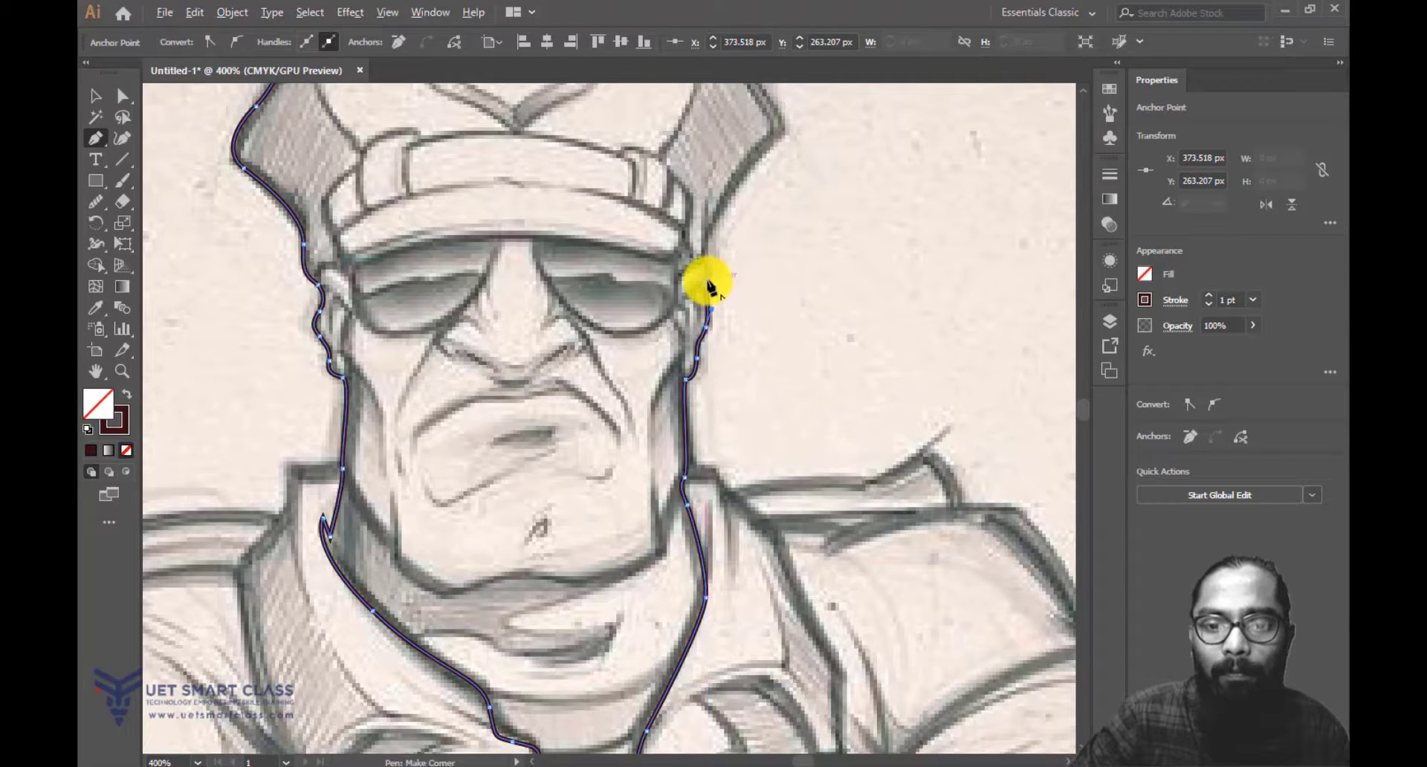
drag(707, 261, 757, 165)
drag(751, 205, 712, 360)
Trace the cap's right side and upper-right corner, and close the path at the cap's peak.
drag(746, 285, 760, 264)
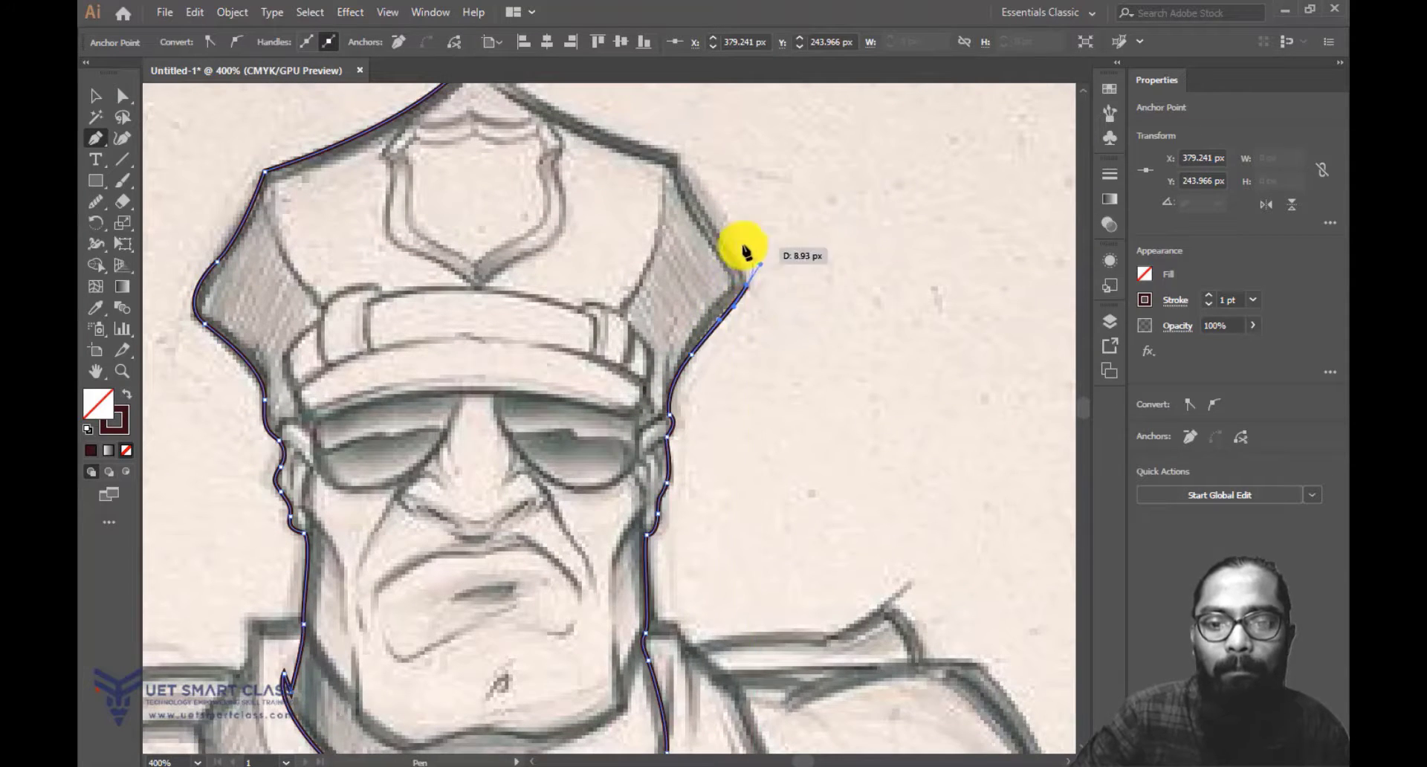
drag(696, 197, 706, 321)
key(ctrl+z)
drag(689, 272, 680, 240)
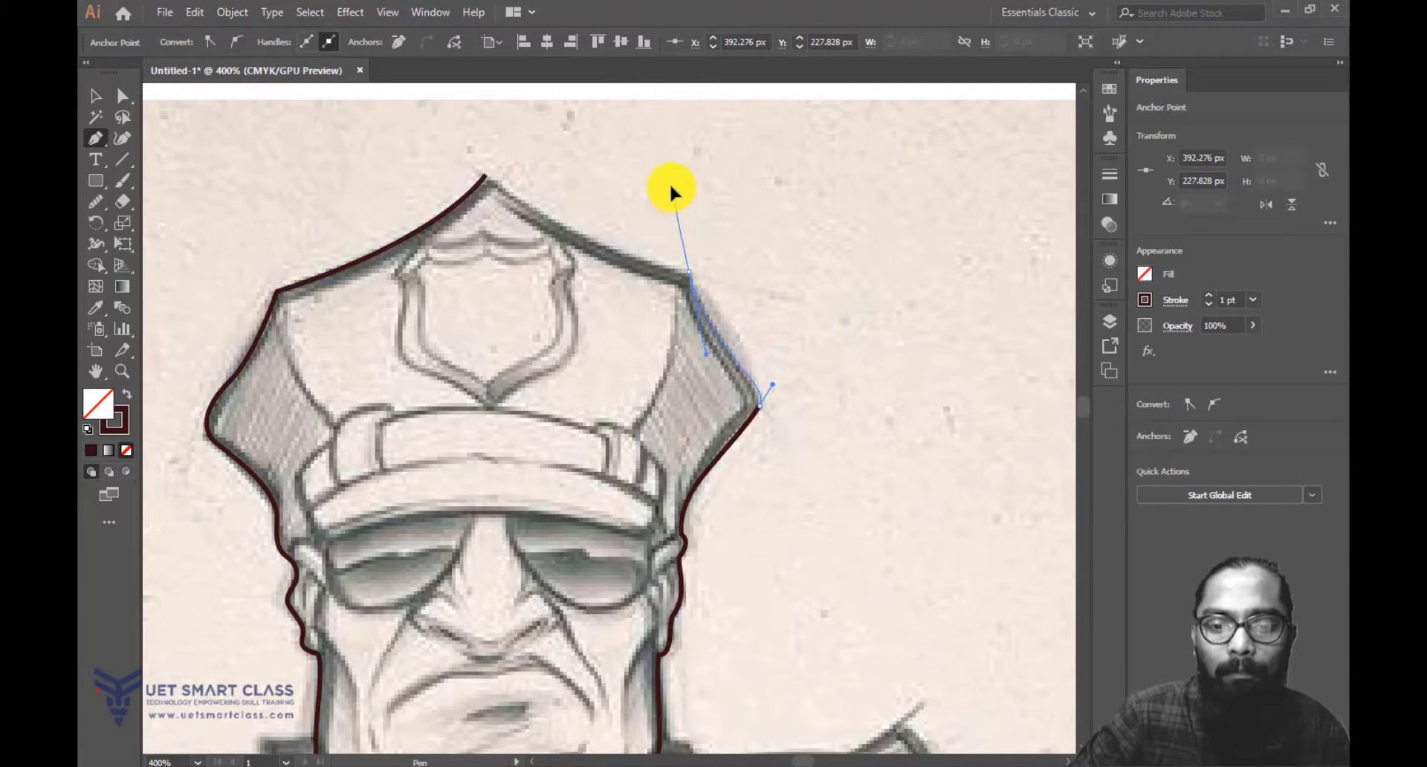
drag(671, 187, 663, 176)
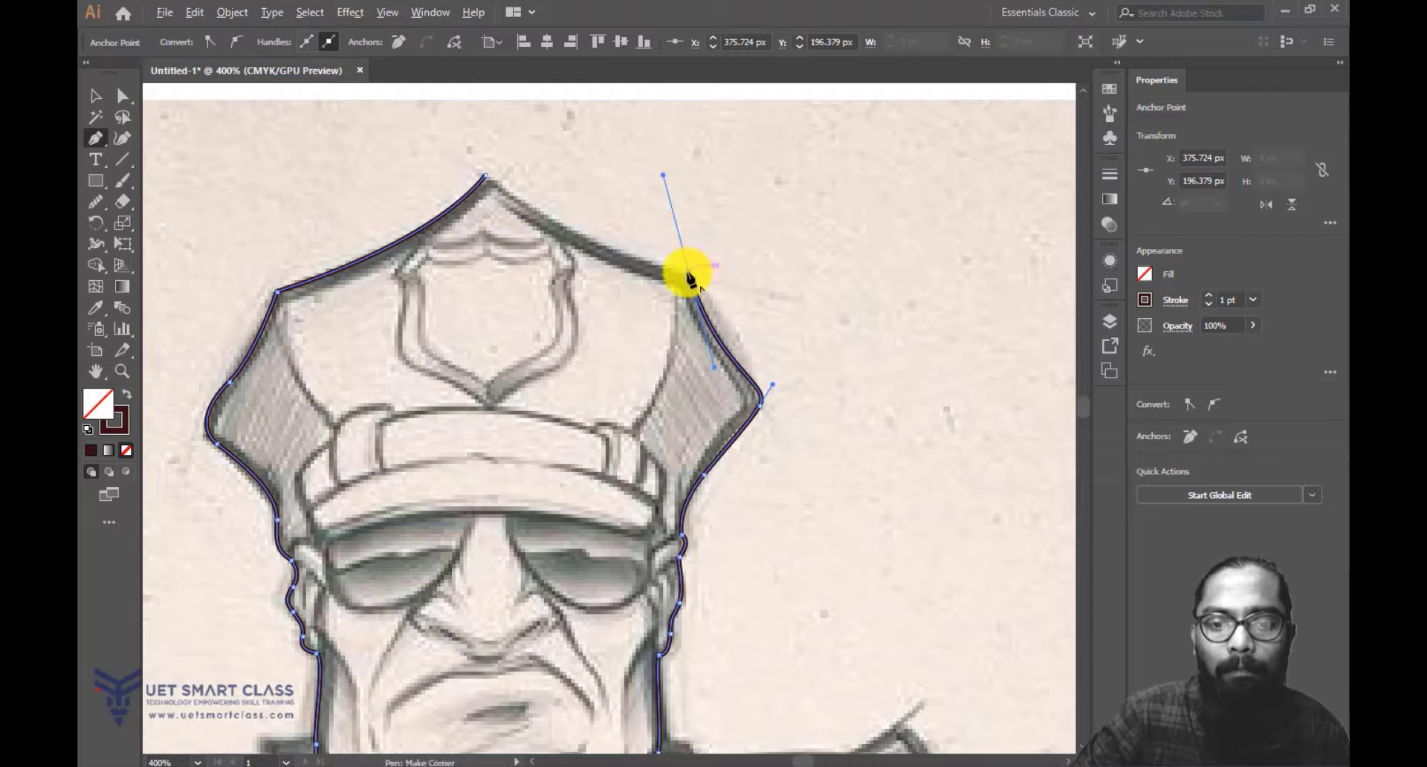
click(687, 277)
drag(484, 175, 410, 223)
drag(443, 291, 408, 254)
Examine the closed head and cap outline against the full sketch and the colour illustration.
scroll(523, 335, down, 5)
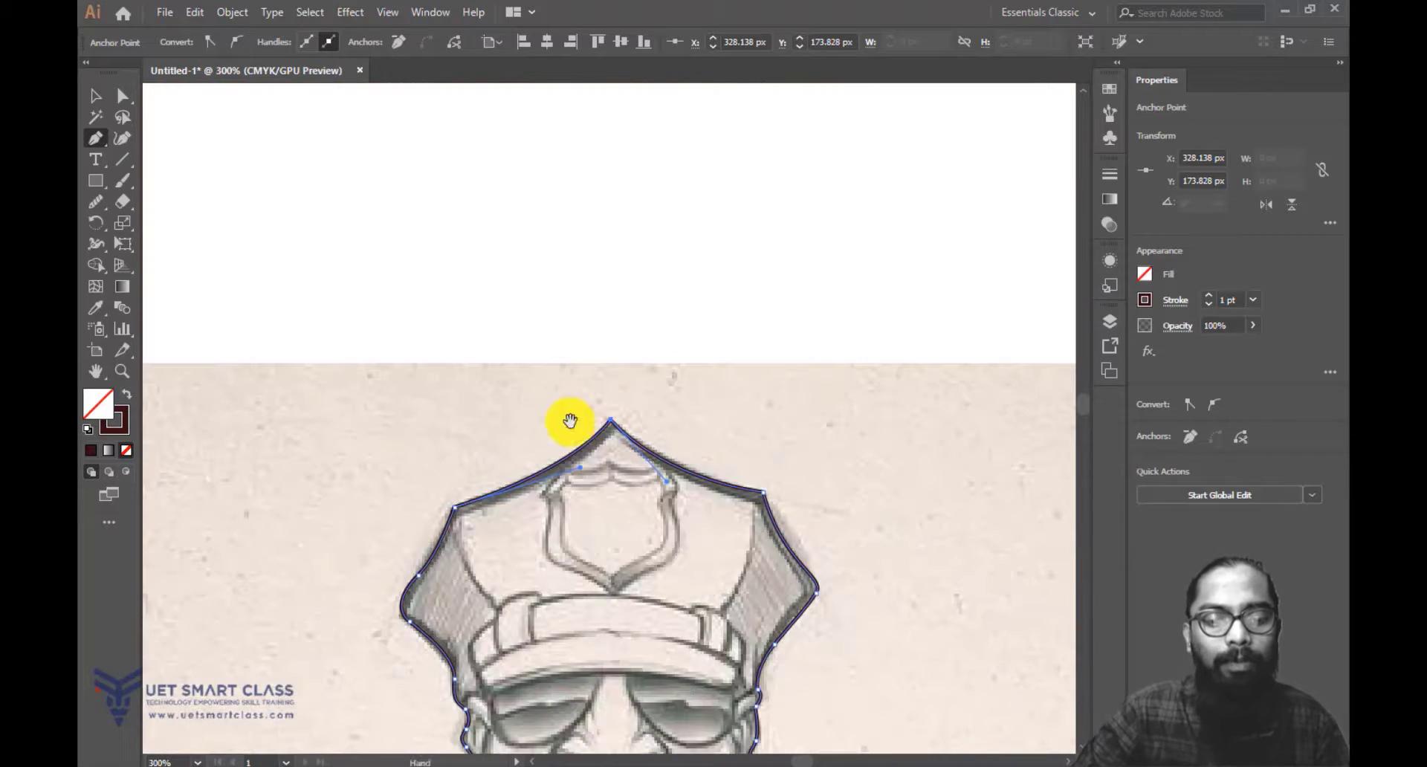
scroll(557, 408, down, 5)
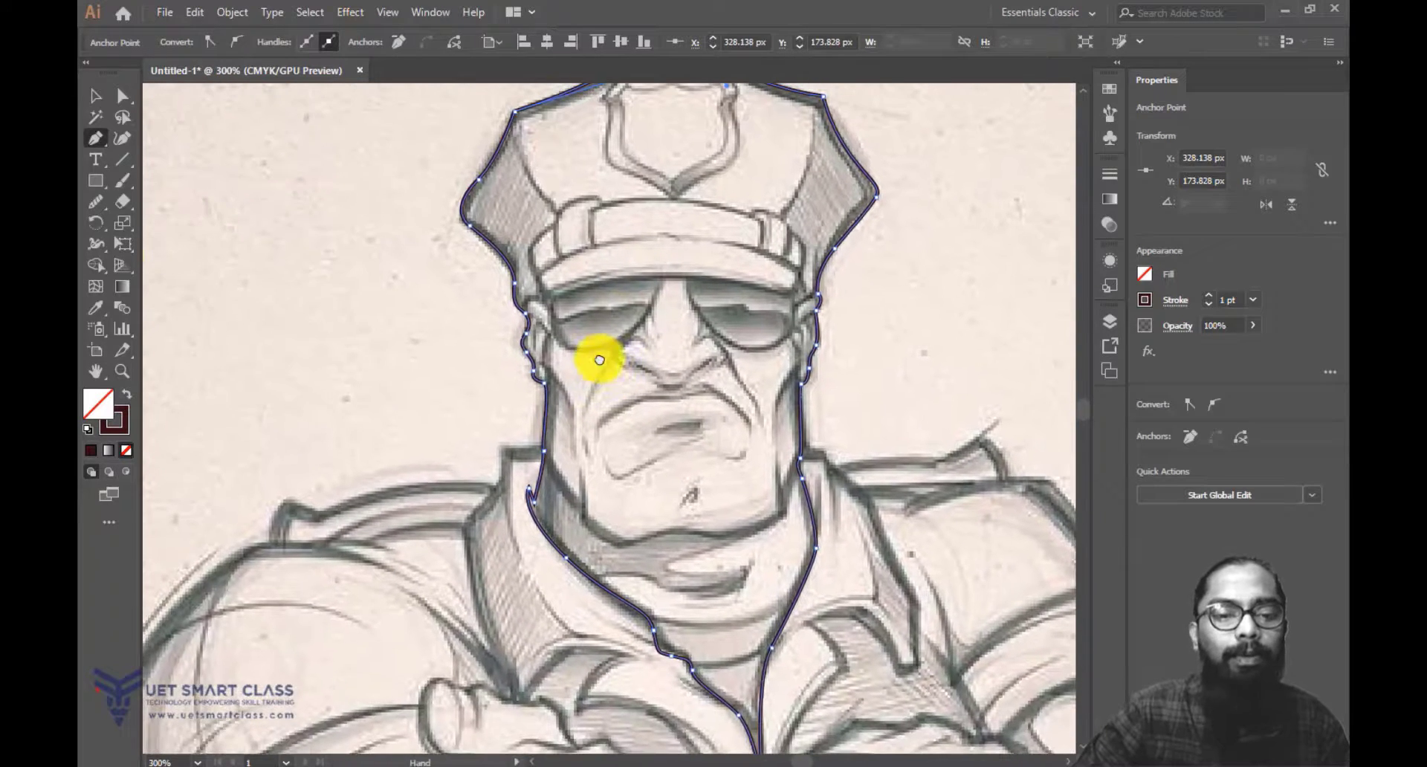
key(ctrl+minus)
key(ctrl+minus)
key(ctrl+minus)
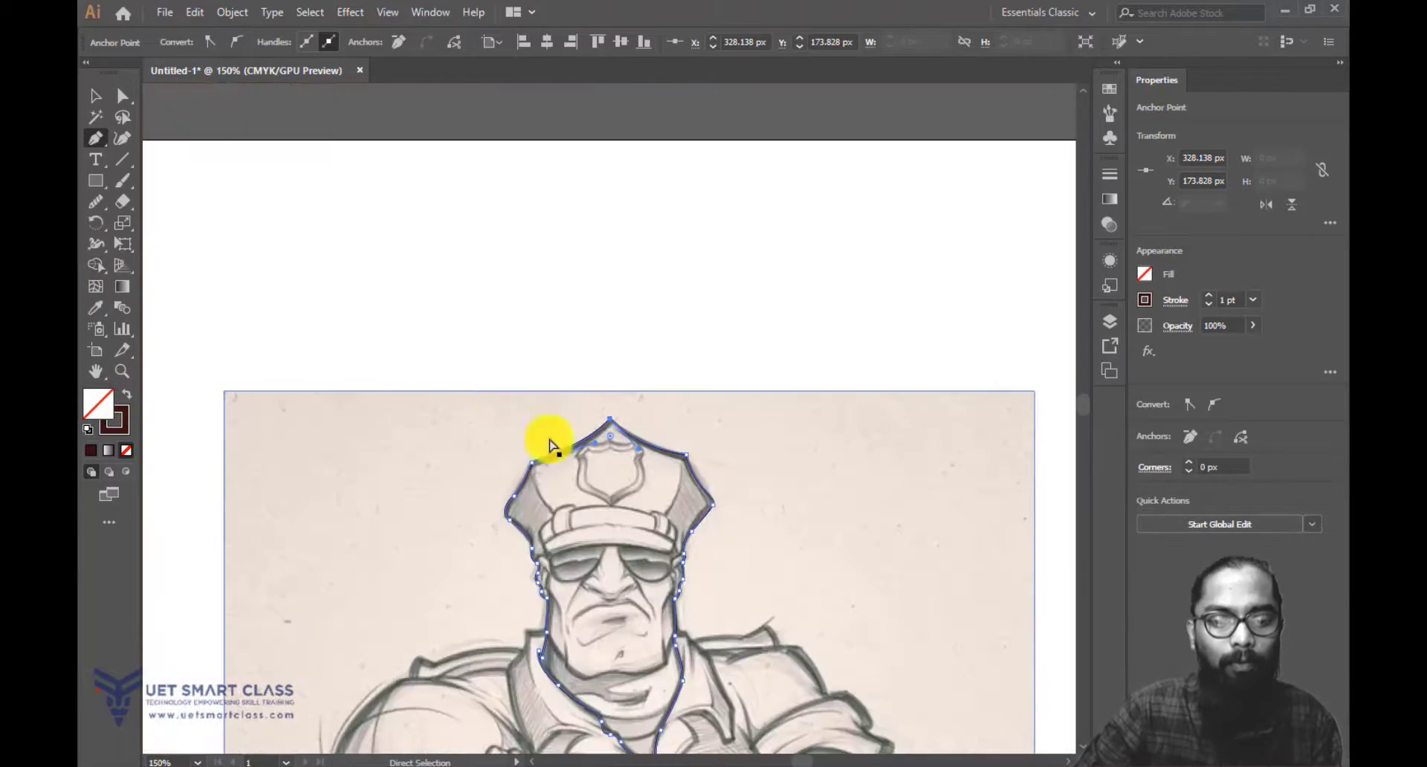
drag(529, 538, 770, 209)
drag(571, 270, 600, 339)
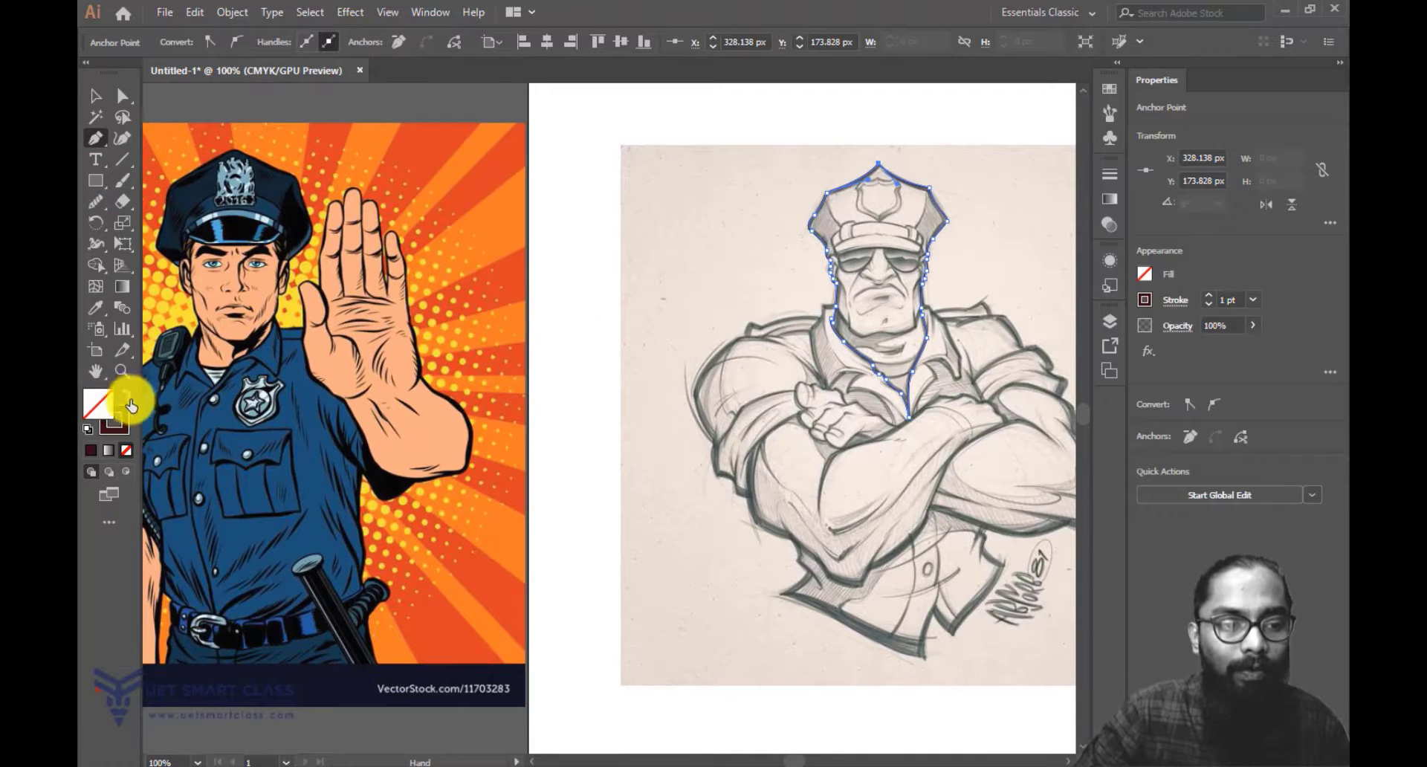
Swap fill and stroke on the head and cap outline so it is filled dark maroon, and select the filled shape.
click(127, 394)
click(95, 95)
click(748, 133)
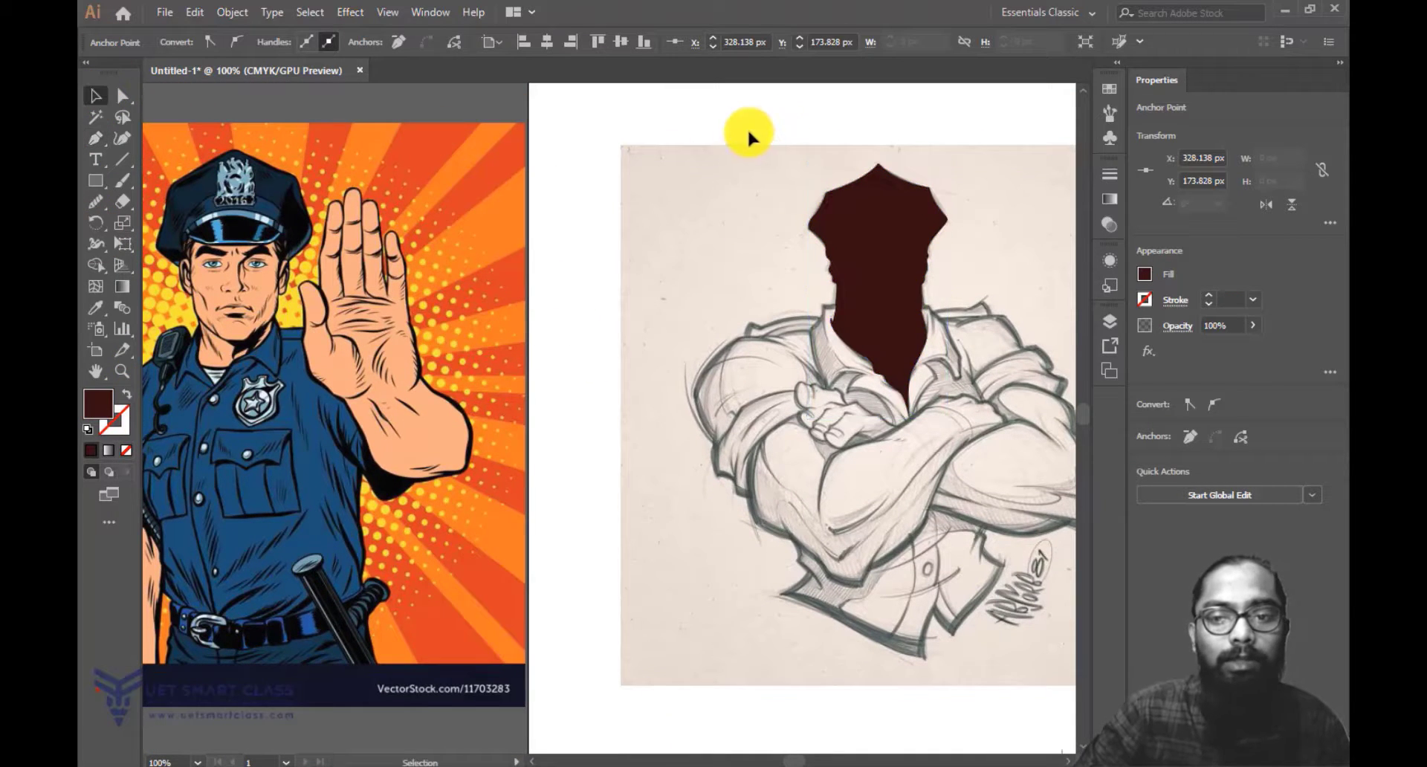
drag(884, 226, 519, 321)
key(ctrl+plus)
click(520, 329)
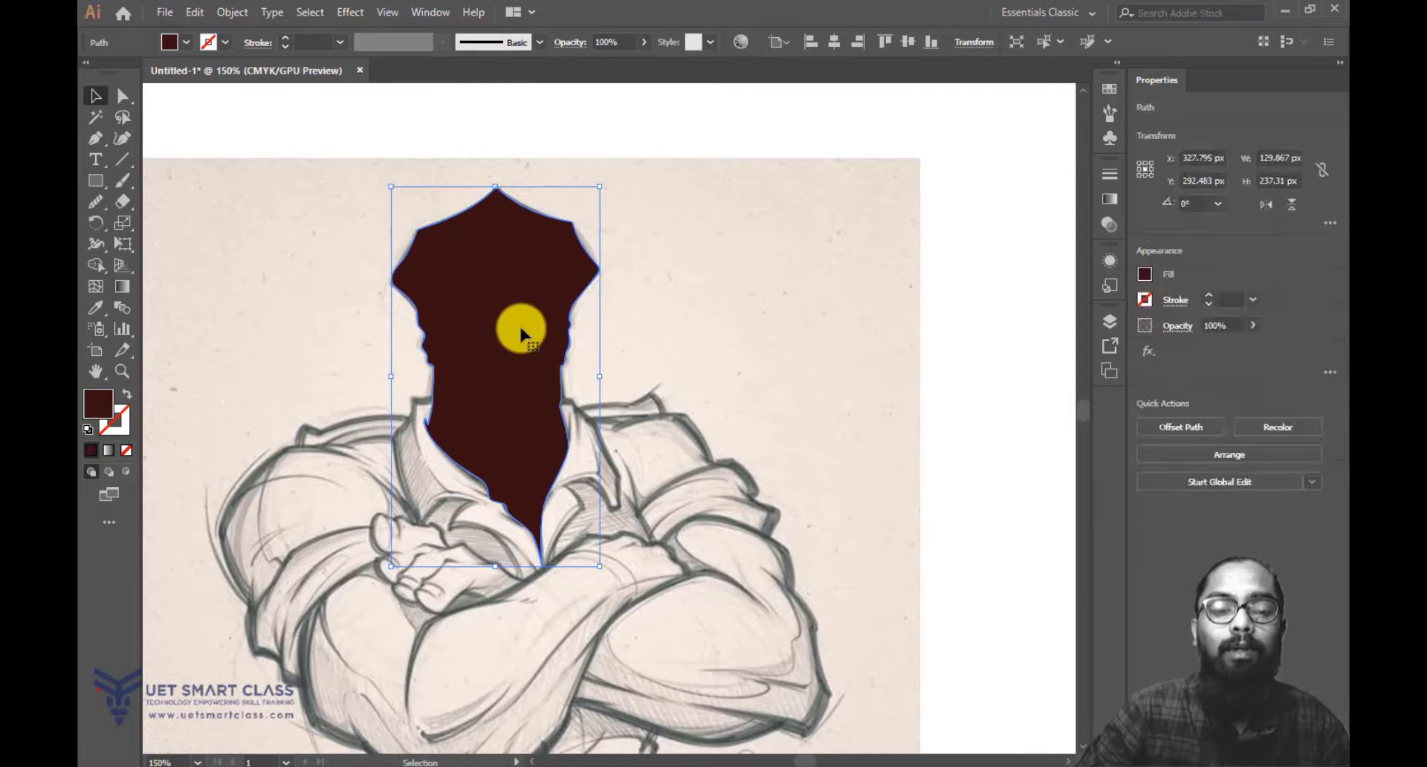
Send the dark head and cap silhouette to the back, behind the sketch, and deselect it.
right_click(520, 286)
mouse_move(618, 549)
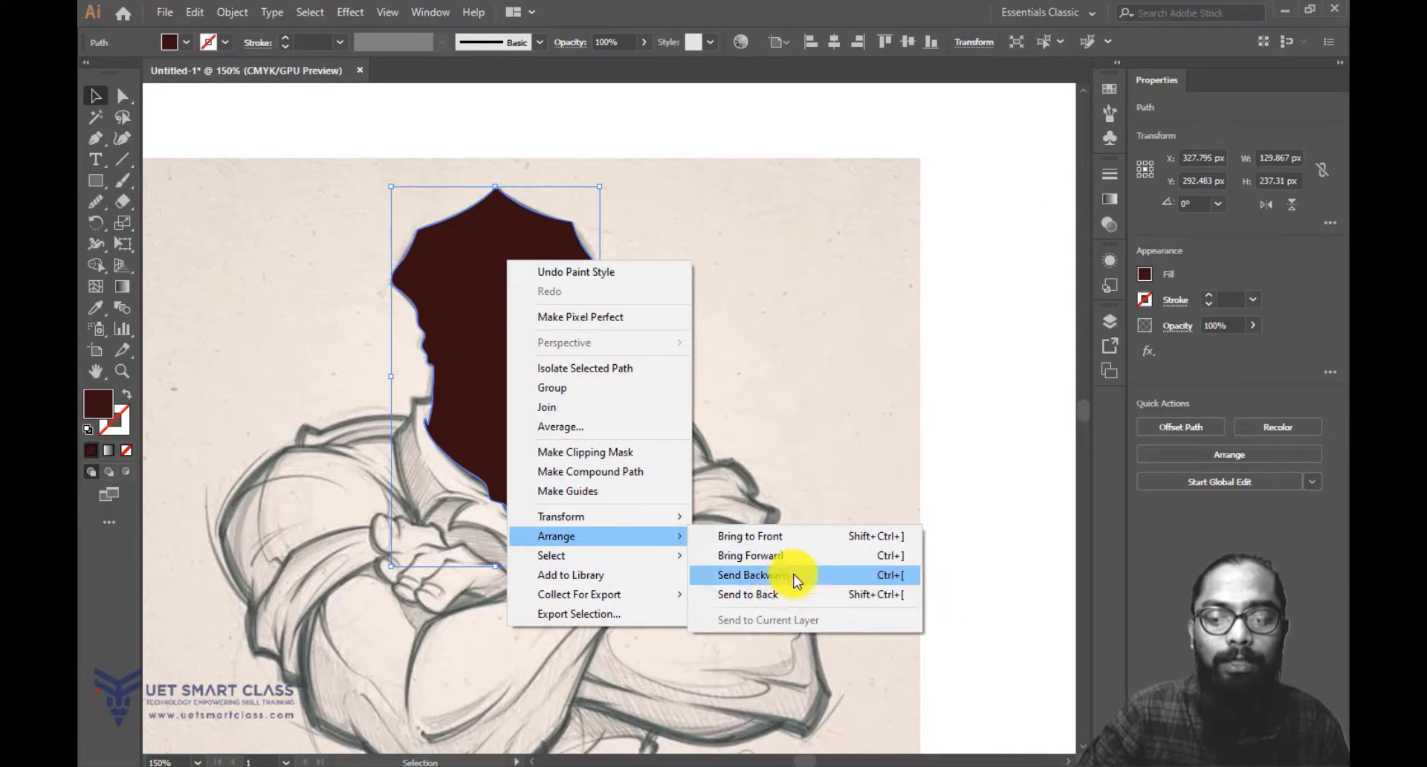
click(773, 596)
click(1006, 473)
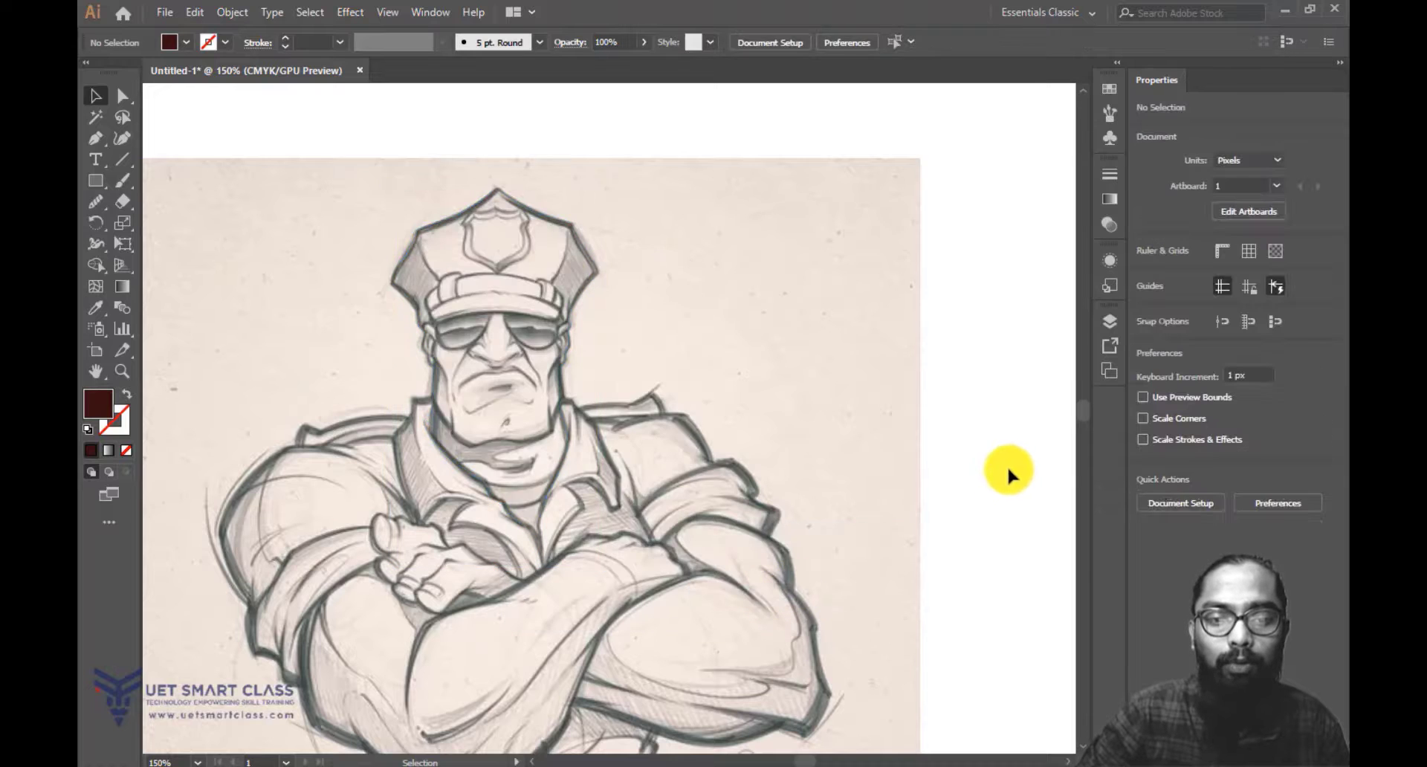
Examine the full sketch beside the colour illustration, and inspect the shoulders, face and cap up close.
drag(715, 461, 782, 445)
key(ctrl+minus)
key(ctrl+minus)
key(ctrl+minus)
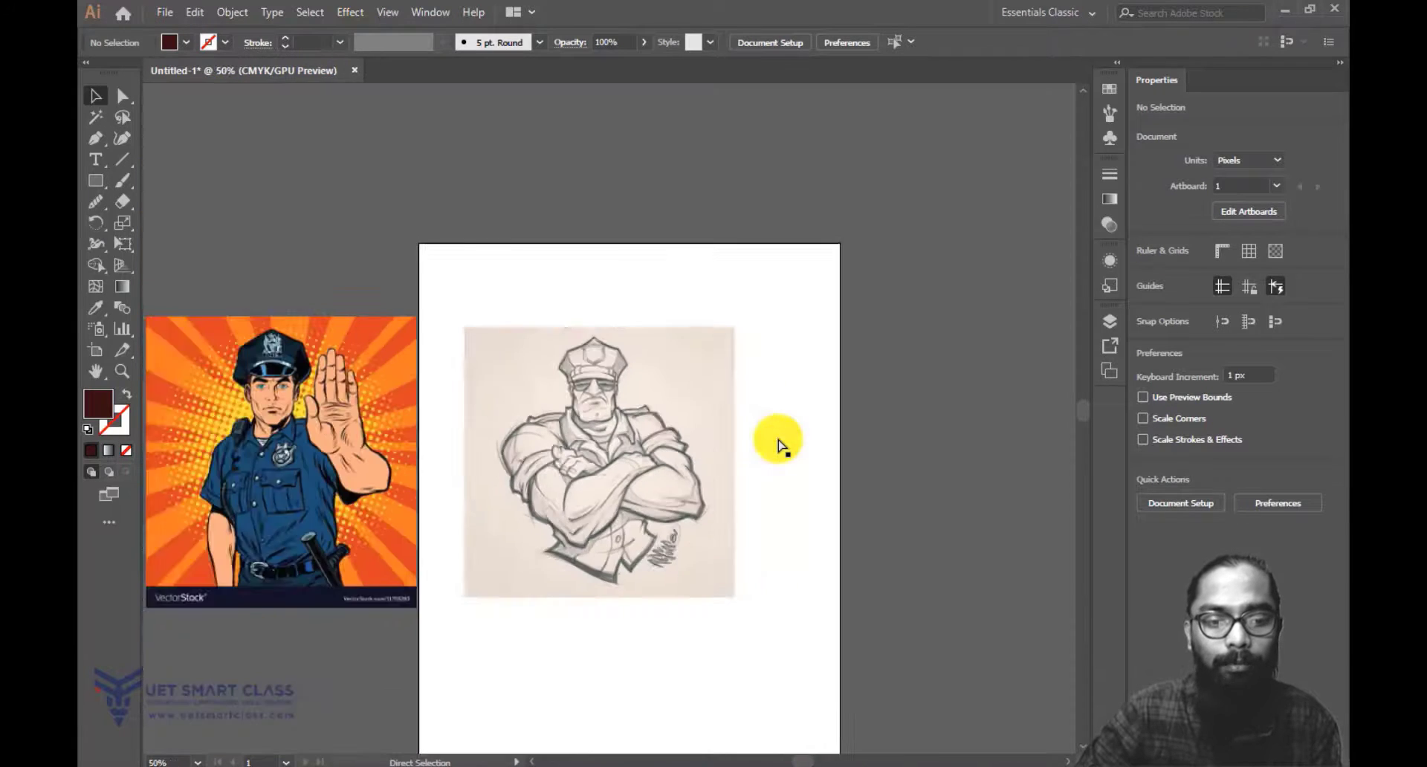
key(ctrl+plus)
drag(465, 379, 538, 344)
key(ctrl+plus)
key(ctrl+plus)
key(ctrl+plus)
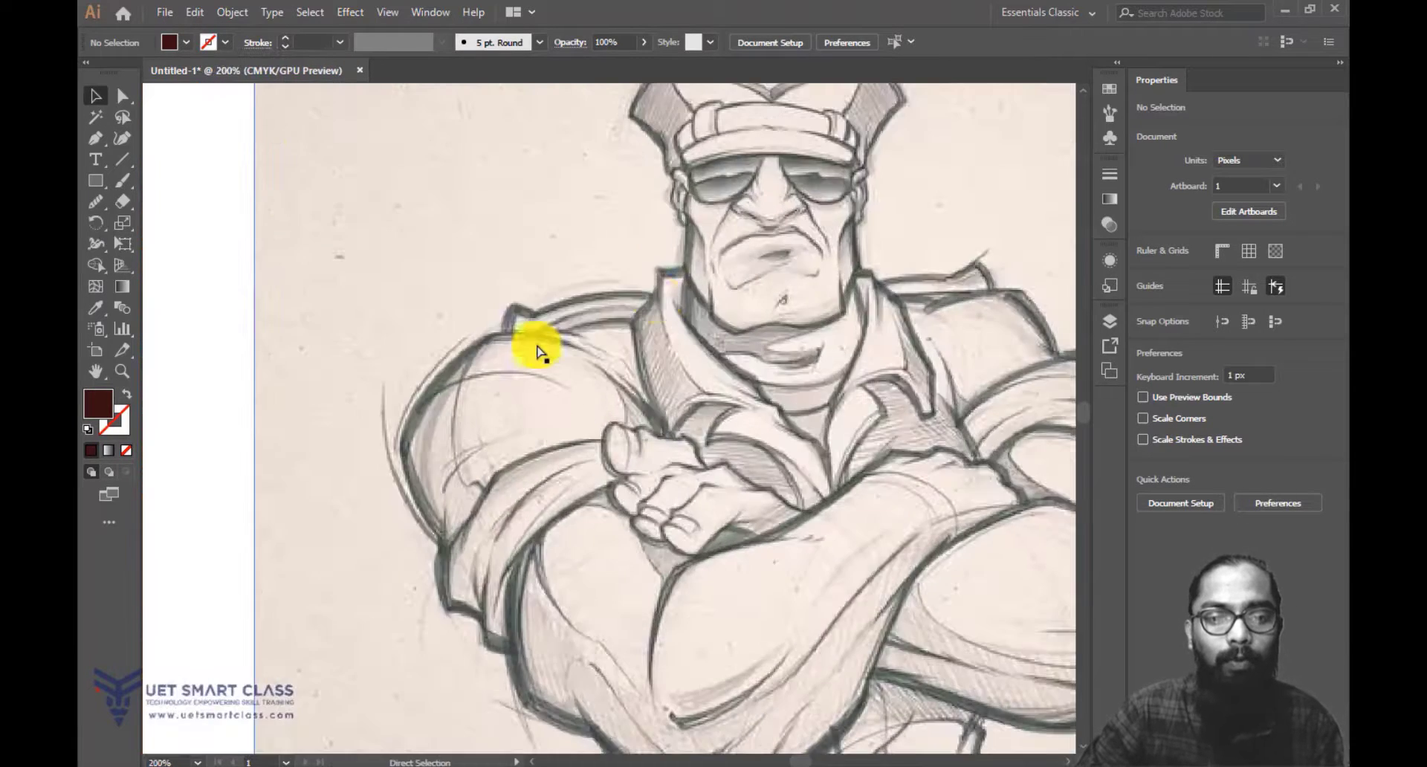
drag(709, 242, 510, 468)
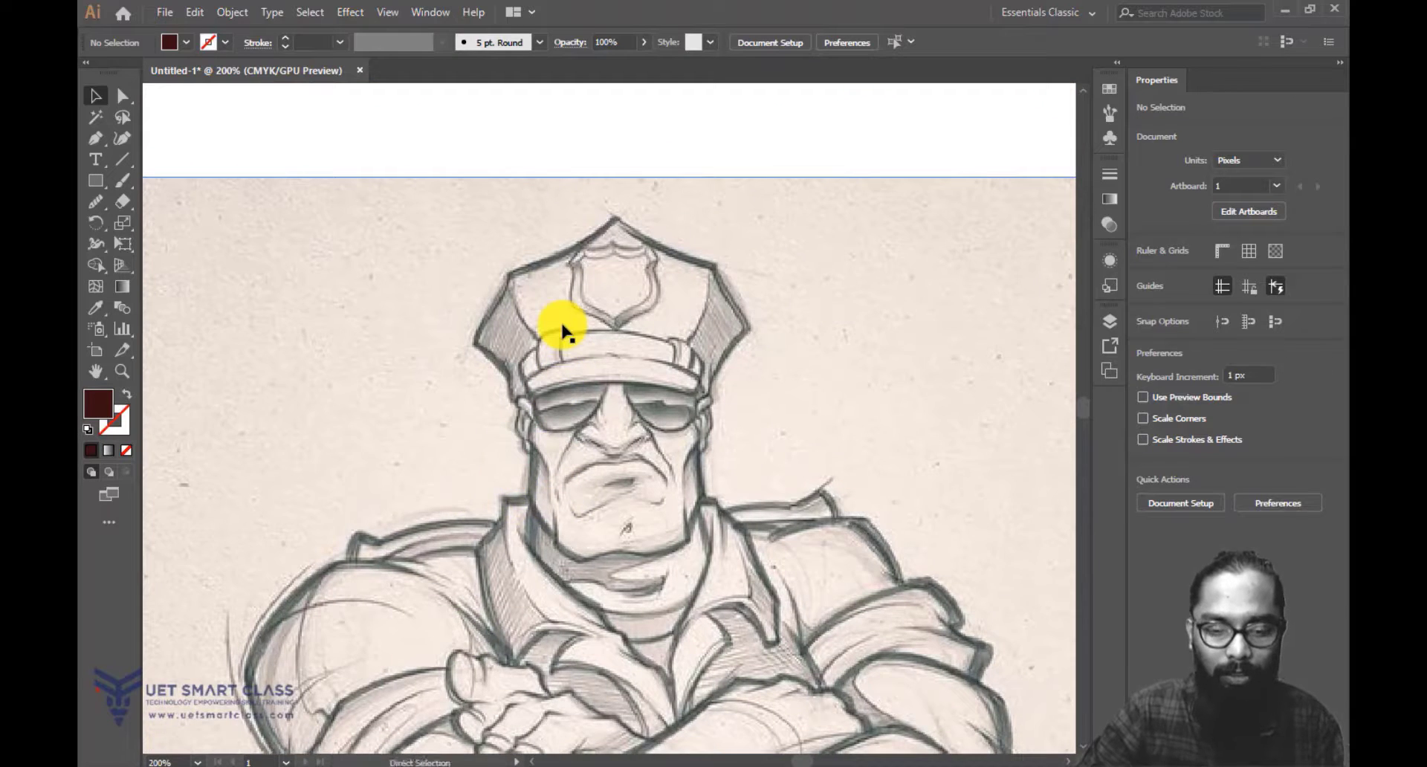
key(ctrl+plus)
drag(567, 366, 617, 430)
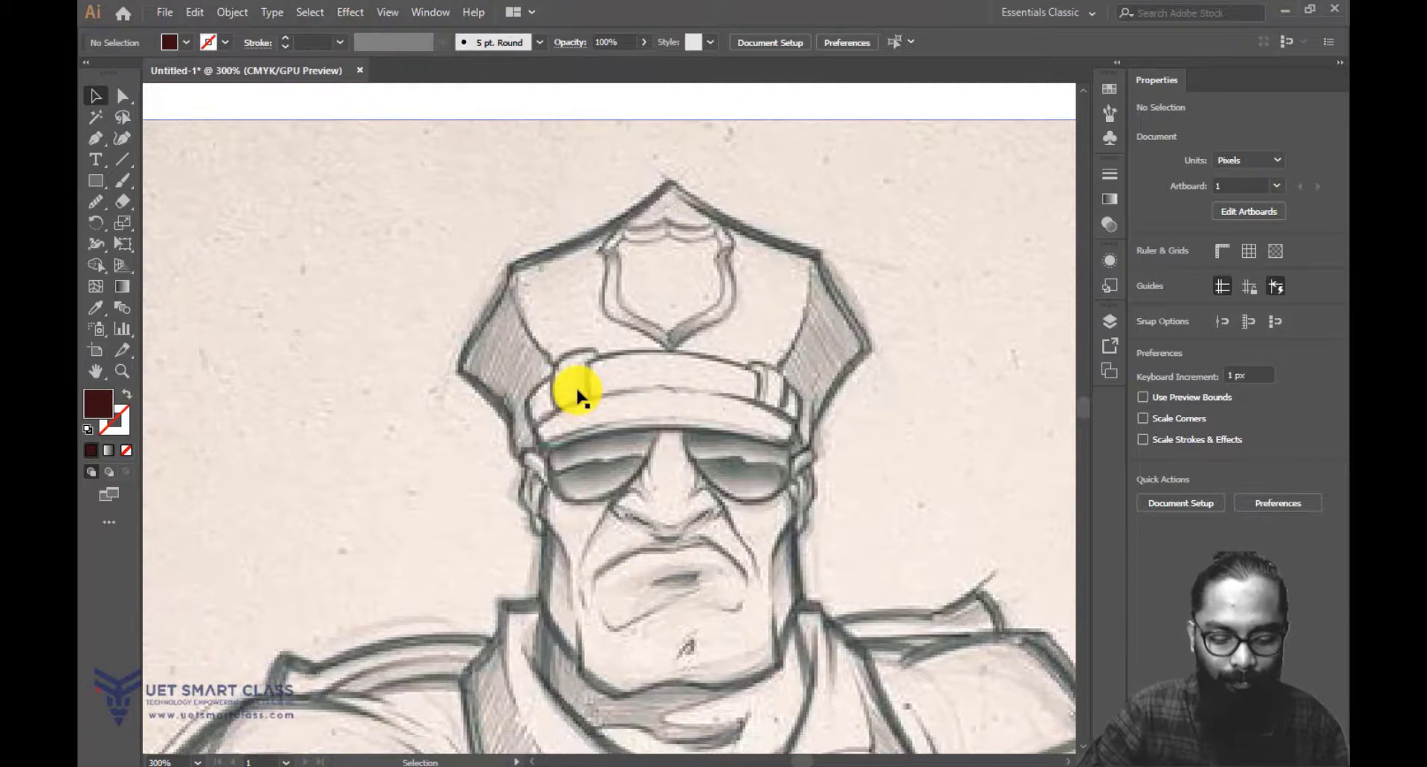
Trace the cap's left side panel with a stroke-only Pen path from above the left ear along its outer edge to the upper-left corner.
key(p)
scroll(589, 386, up, 3)
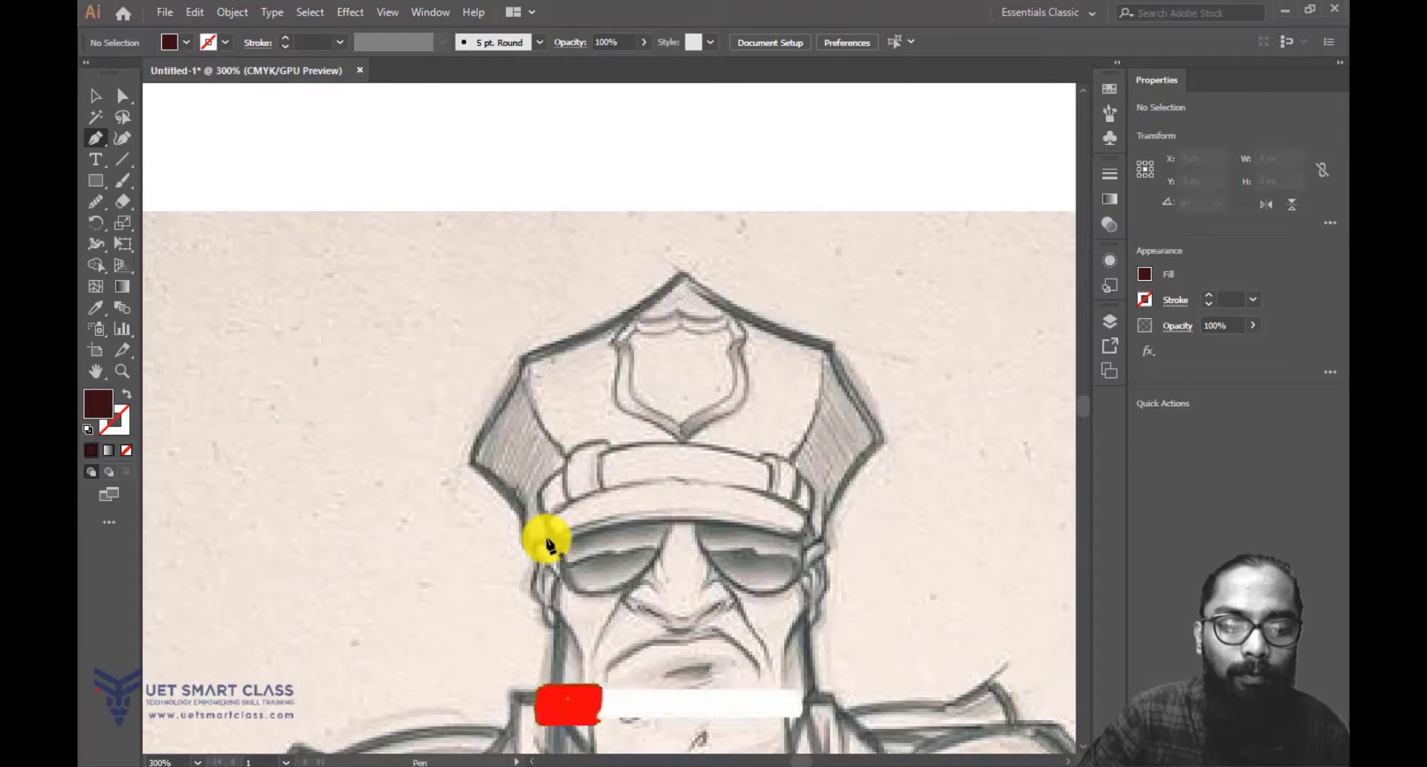
drag(550, 544, 536, 551)
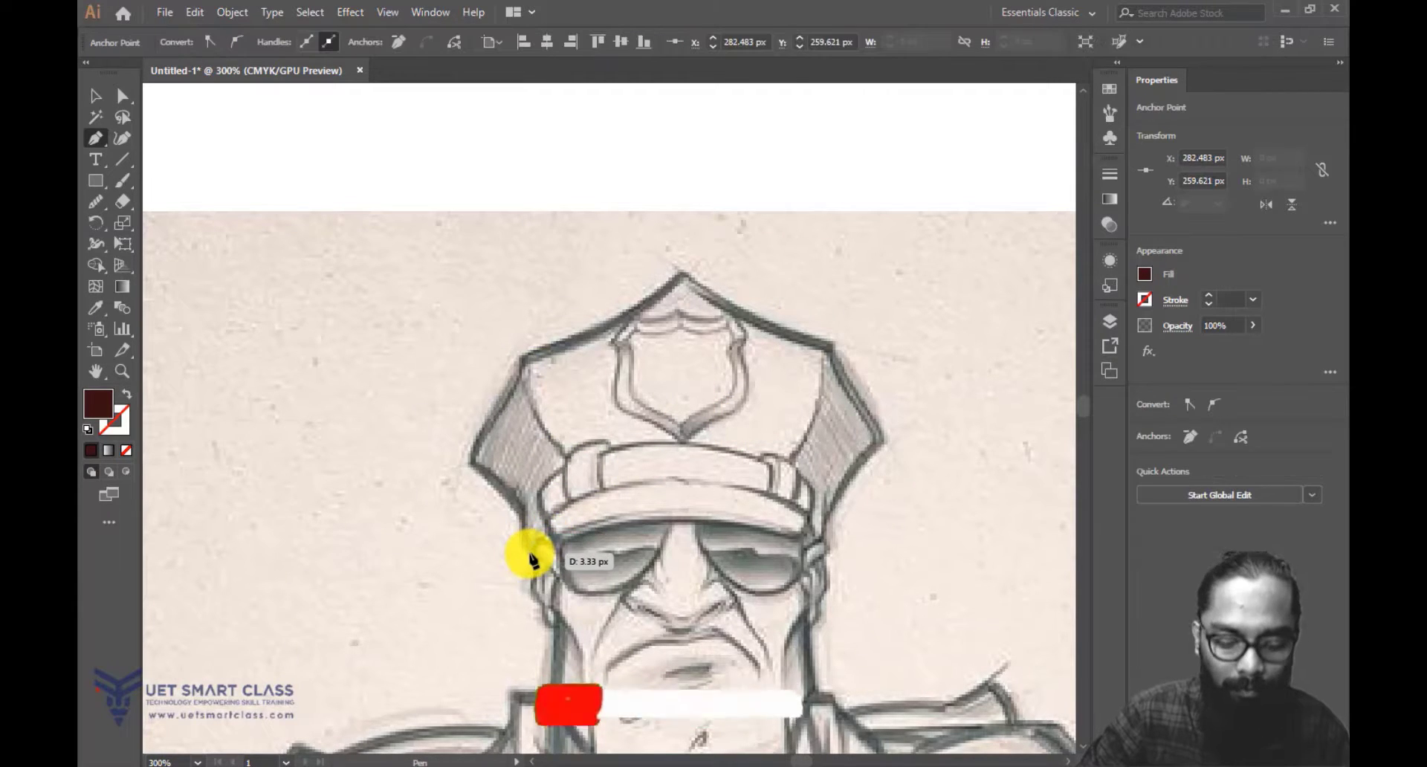
key(ctrl+=)
click(125, 401)
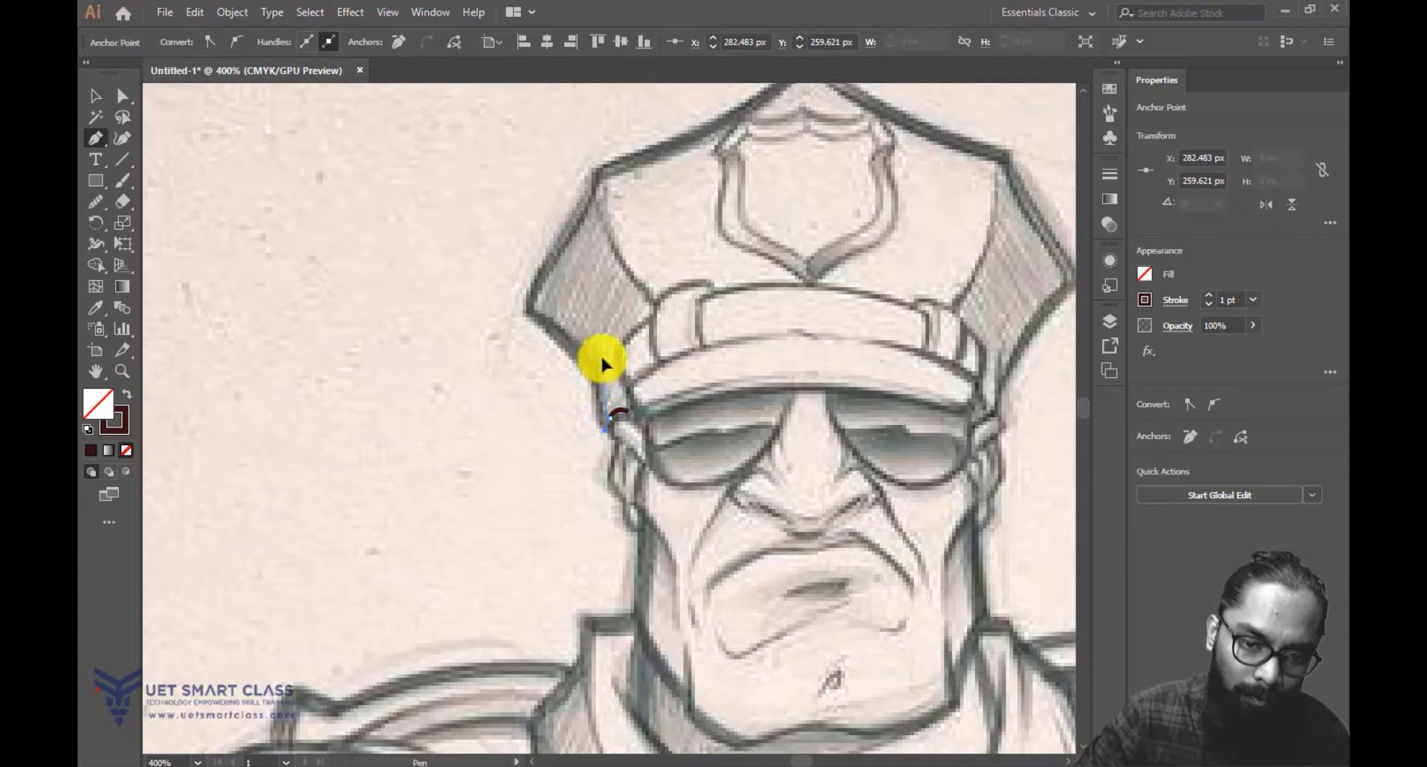
drag(600, 354, 652, 307)
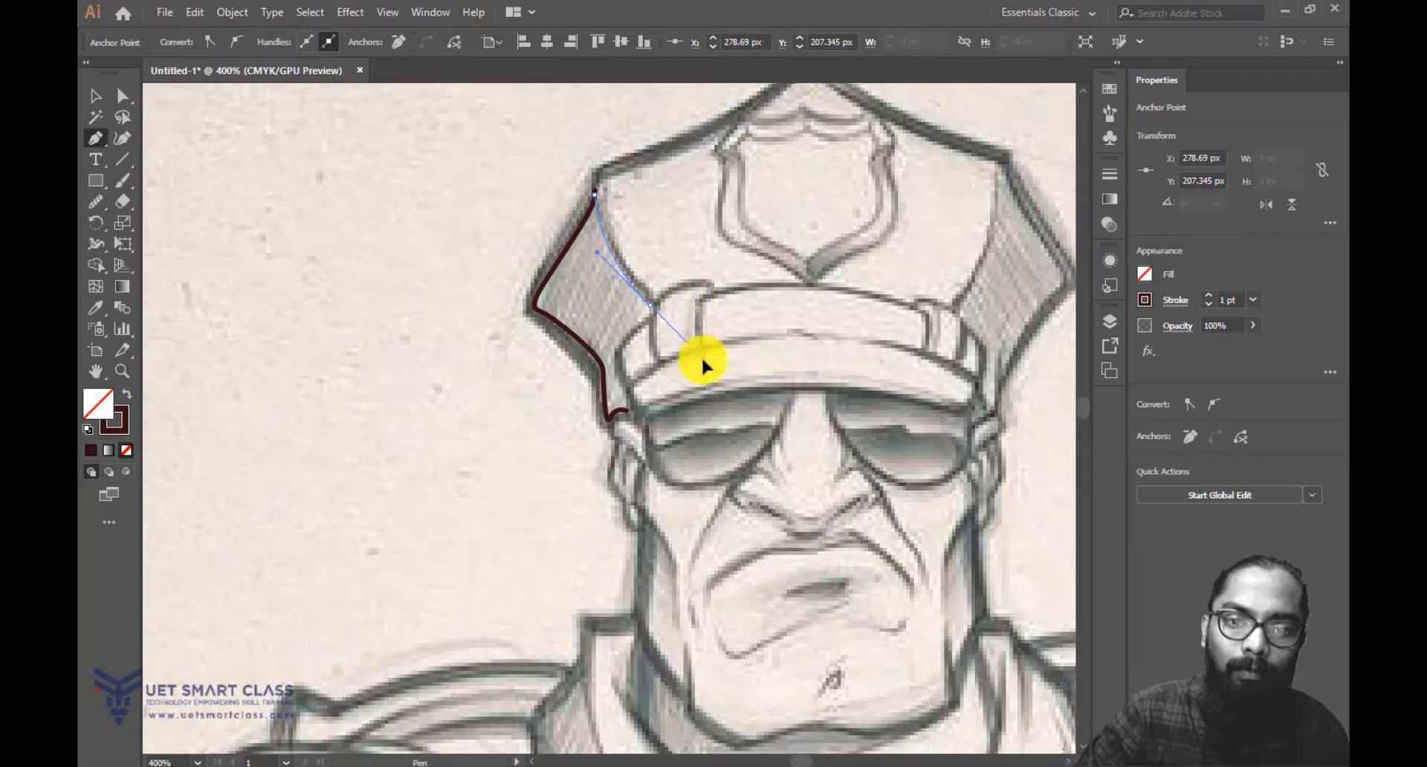
Trace the left side panel's inner edge down past the cap band and close the path above the left ear.
drag(702, 359, 702, 356)
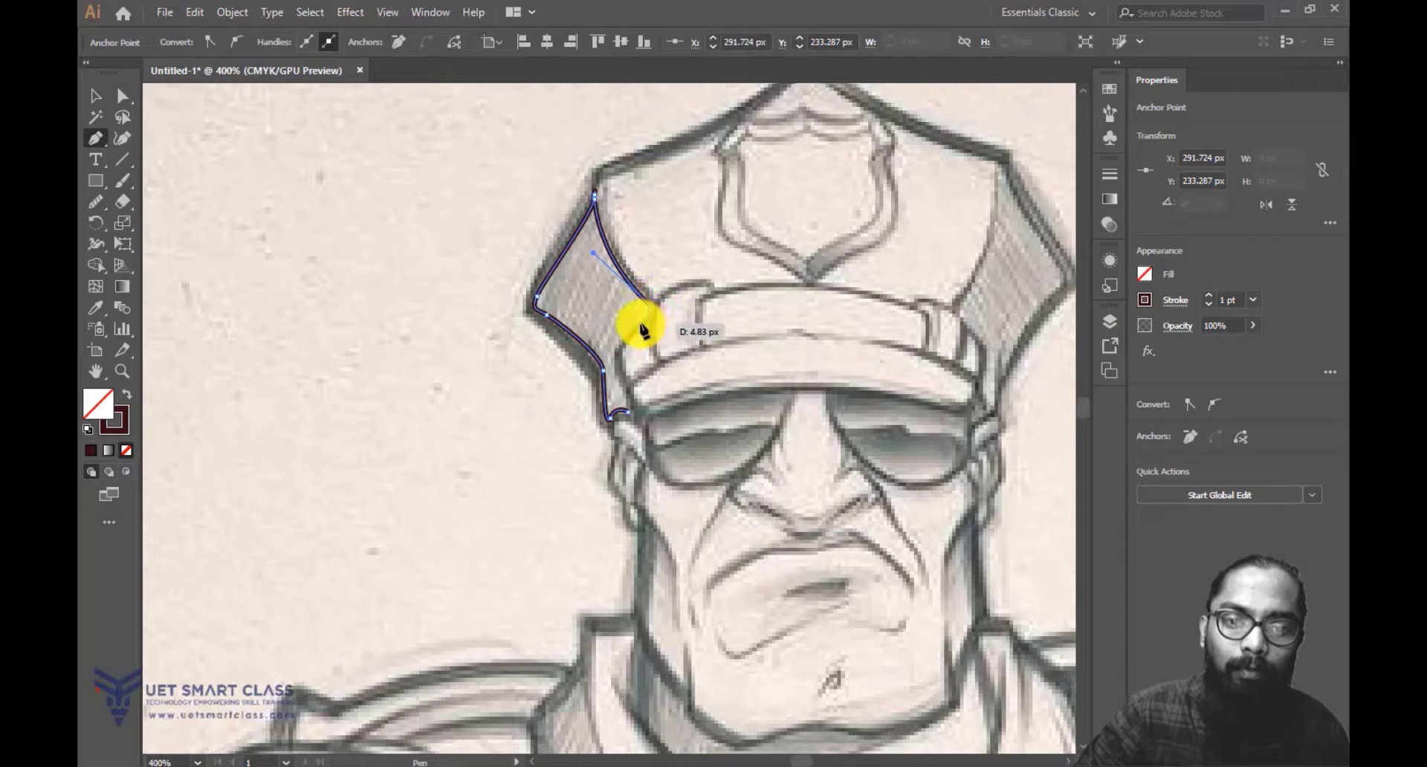
drag(624, 337, 631, 395)
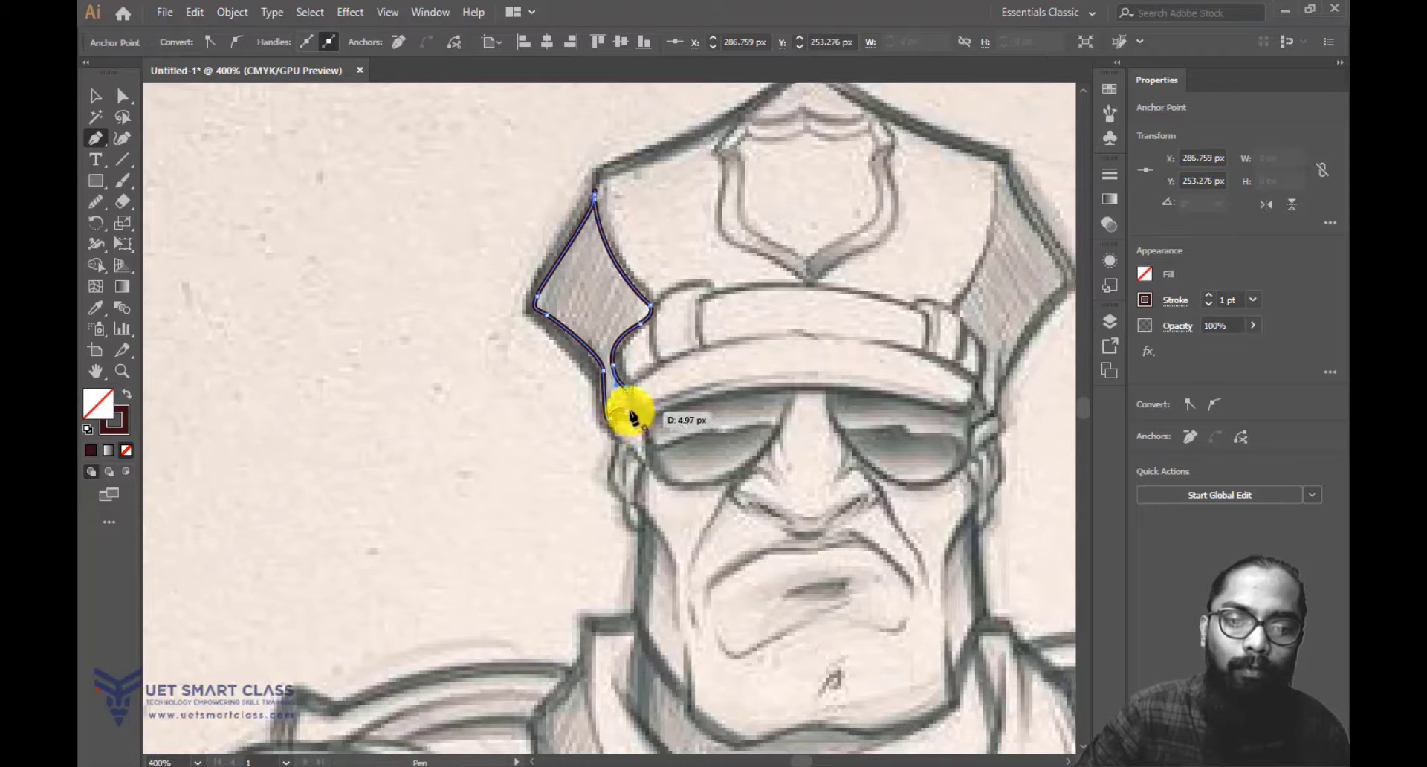
drag(713, 366, 677, 445)
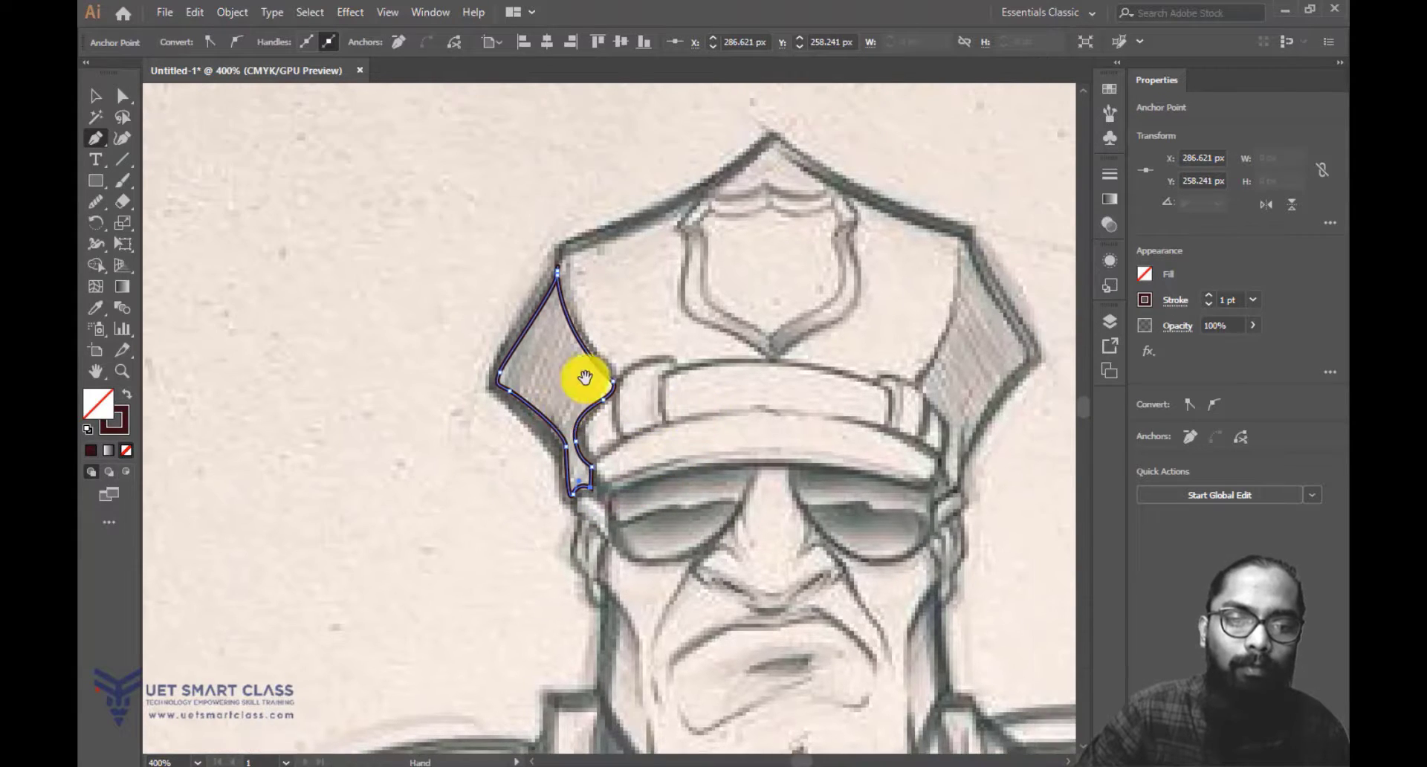
Trace the cap's top edge from its upper-left corner over the central peak.
drag(625, 352, 417, 314)
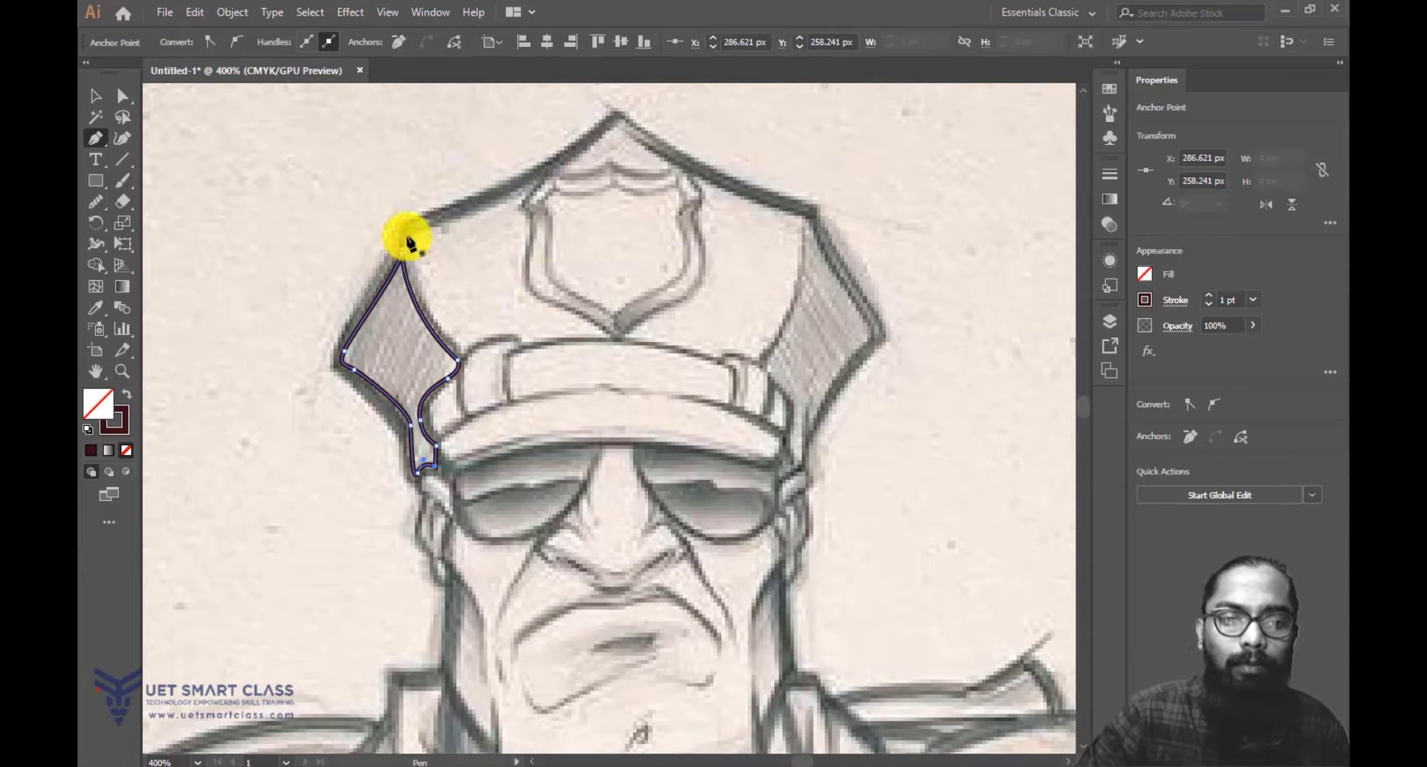
drag(408, 239, 439, 234)
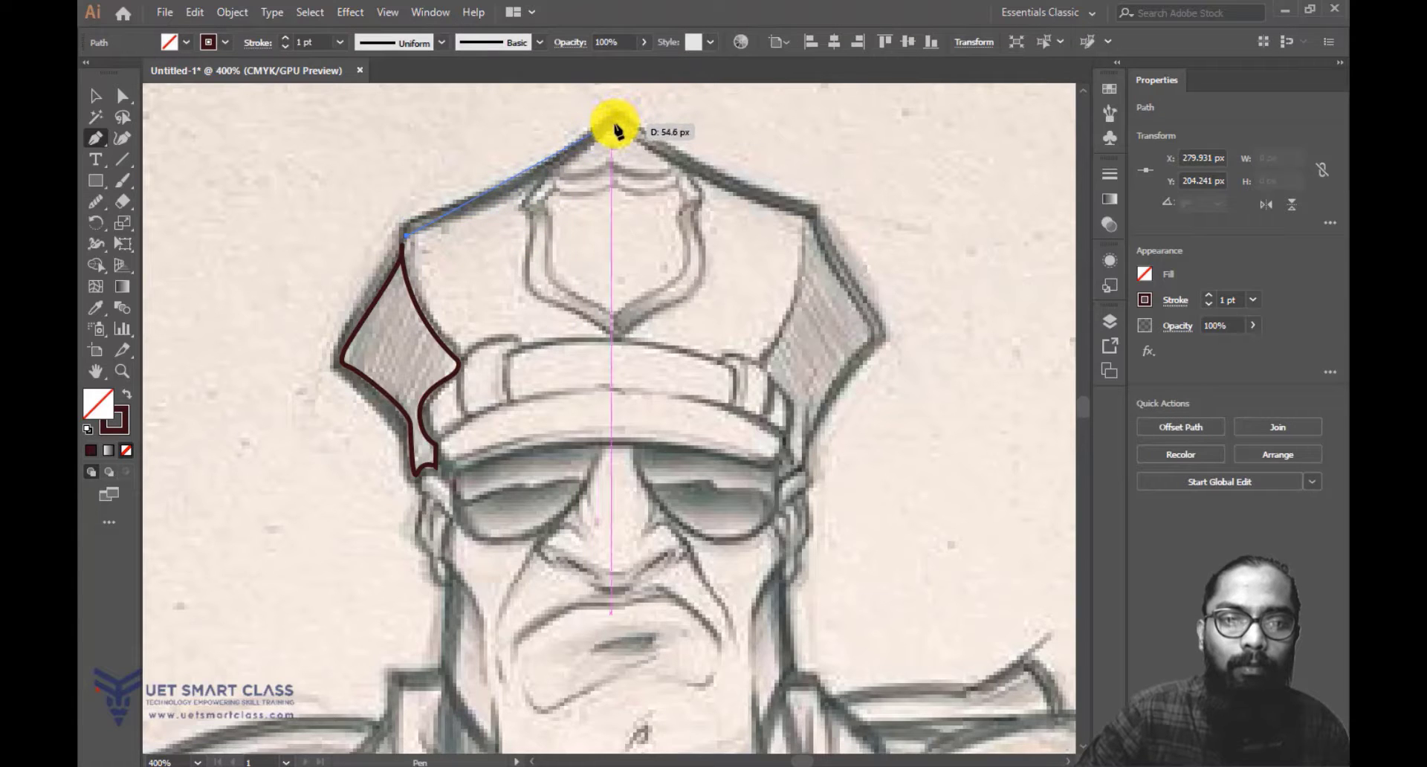
drag(614, 118, 652, 257)
drag(659, 319, 677, 281)
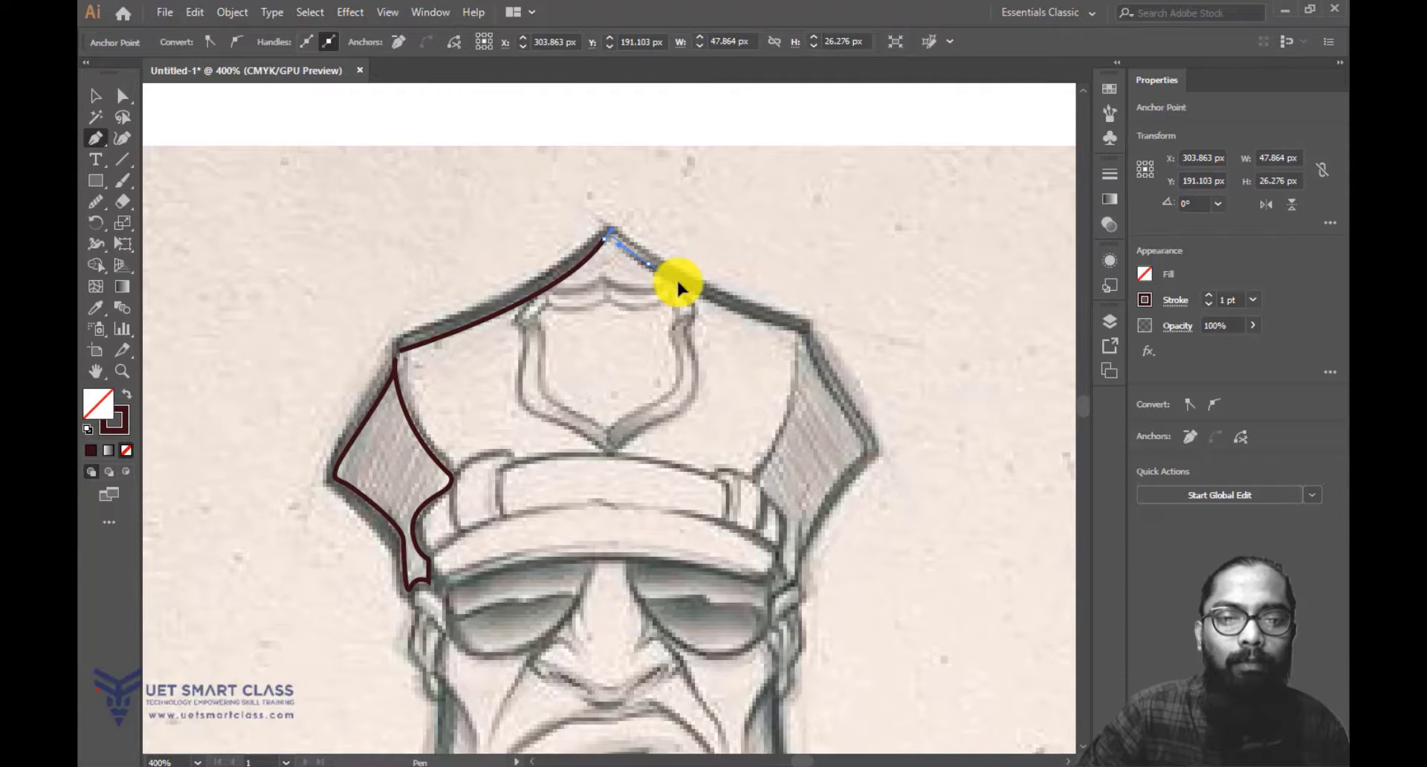
Continue the path to the cap's upper-right corner and around the outer edge of the right side panel.
drag(852, 338, 721, 223)
click(793, 329)
key(space)
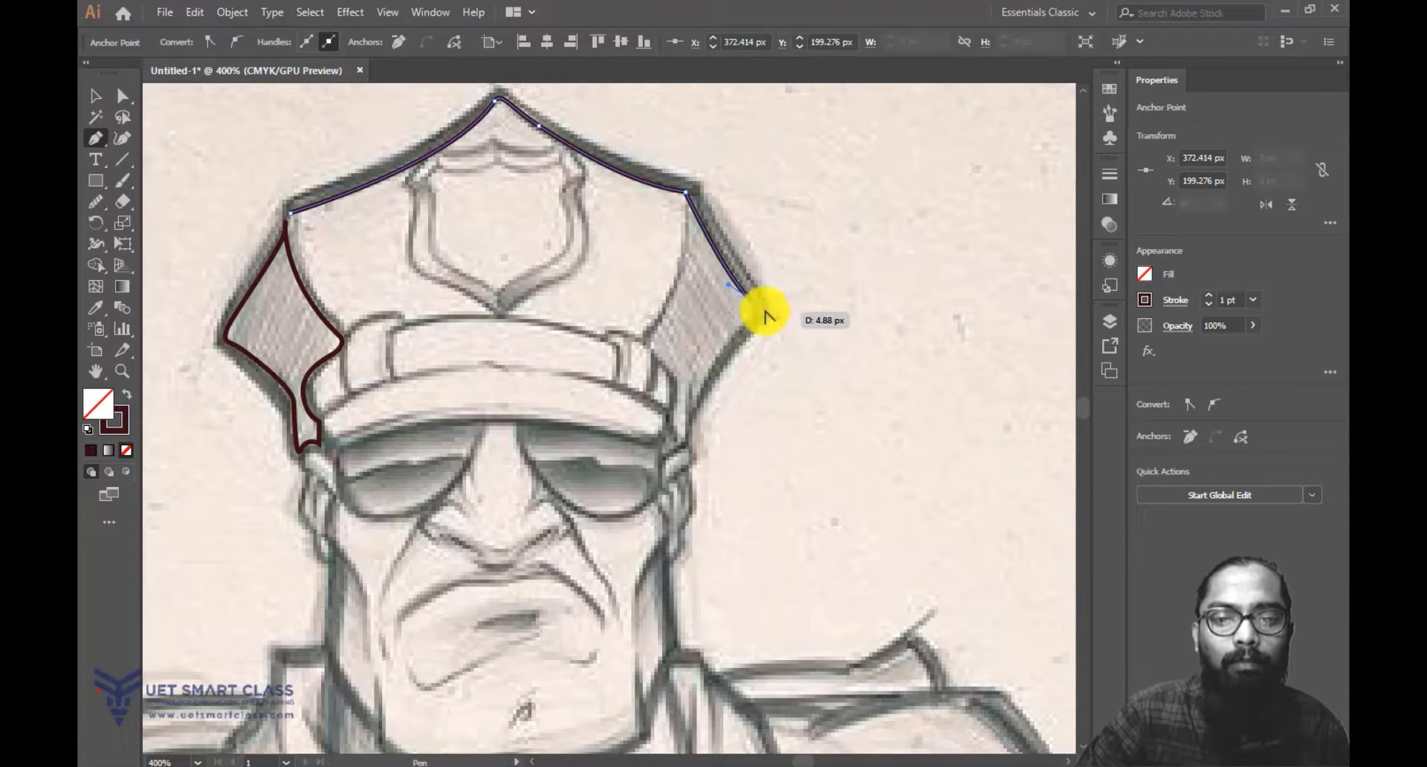
click(751, 302)
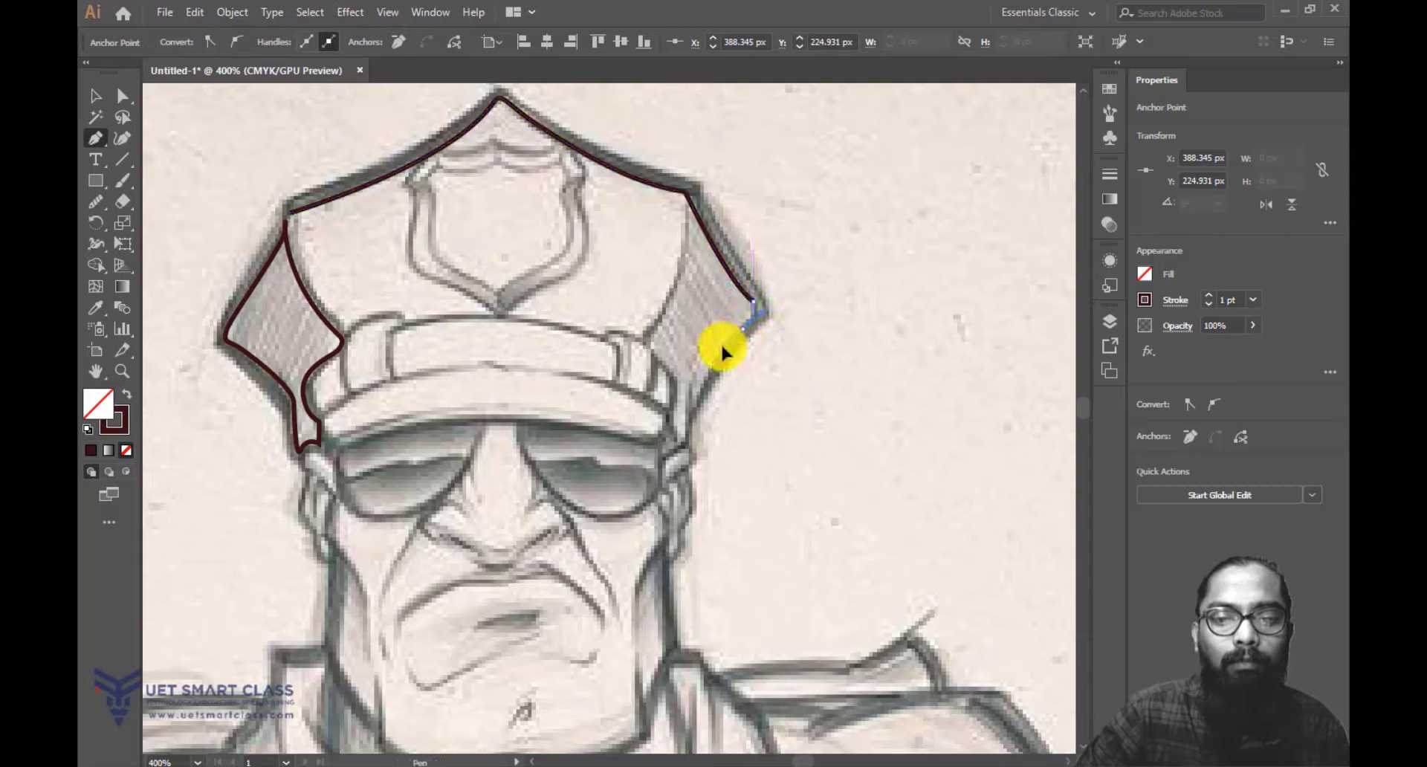
key(space)
drag(708, 394, 734, 312)
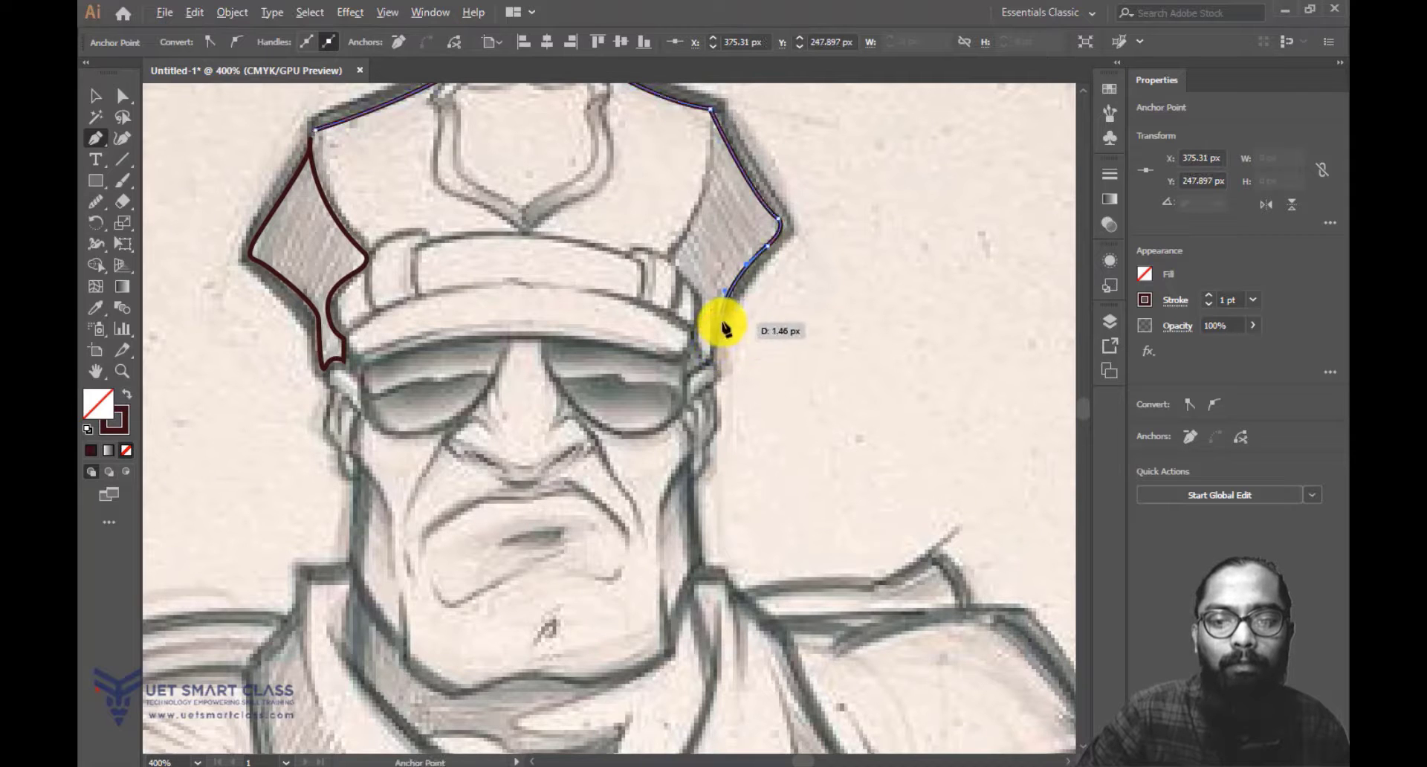
Trace the narrow lower end of the right side panel, down to its tip above the right ear.
drag(724, 341, 725, 352)
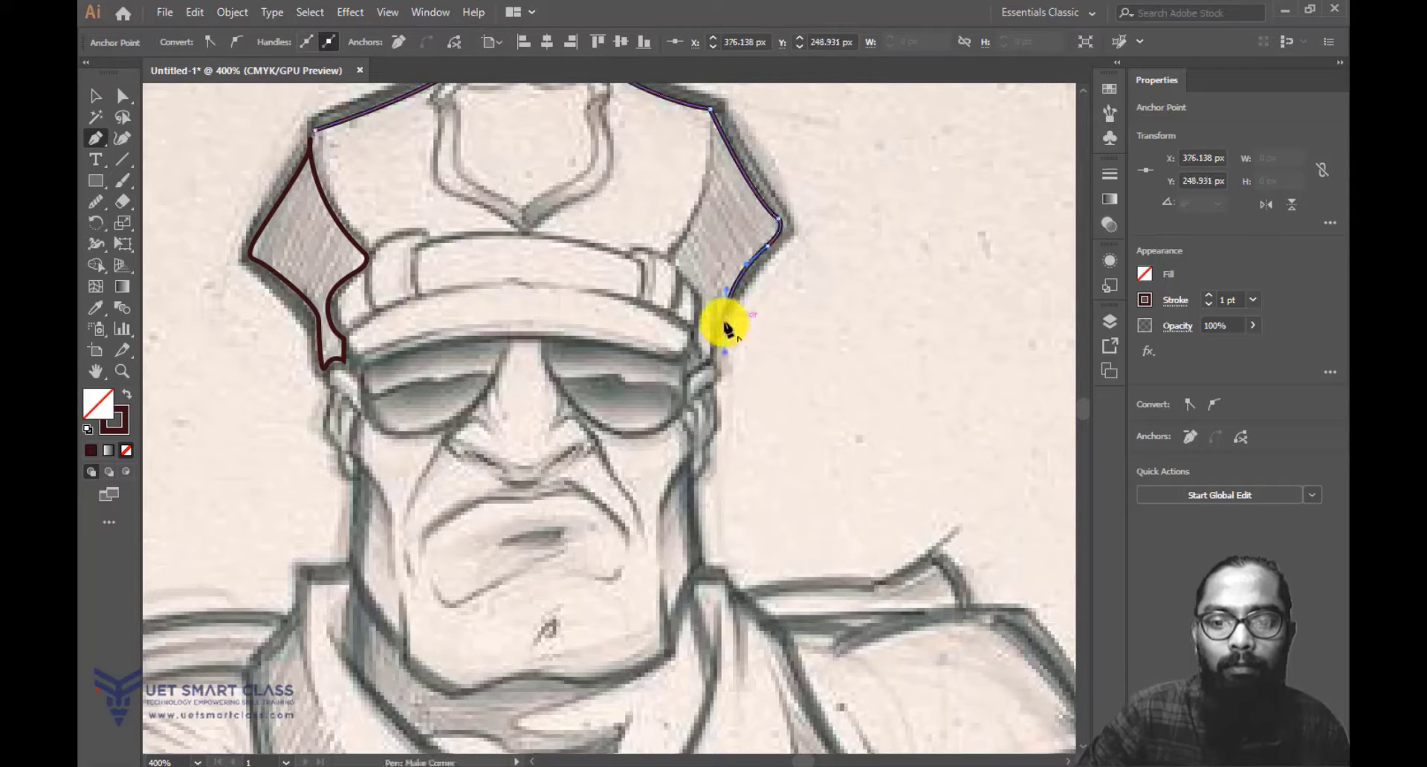
click(726, 320)
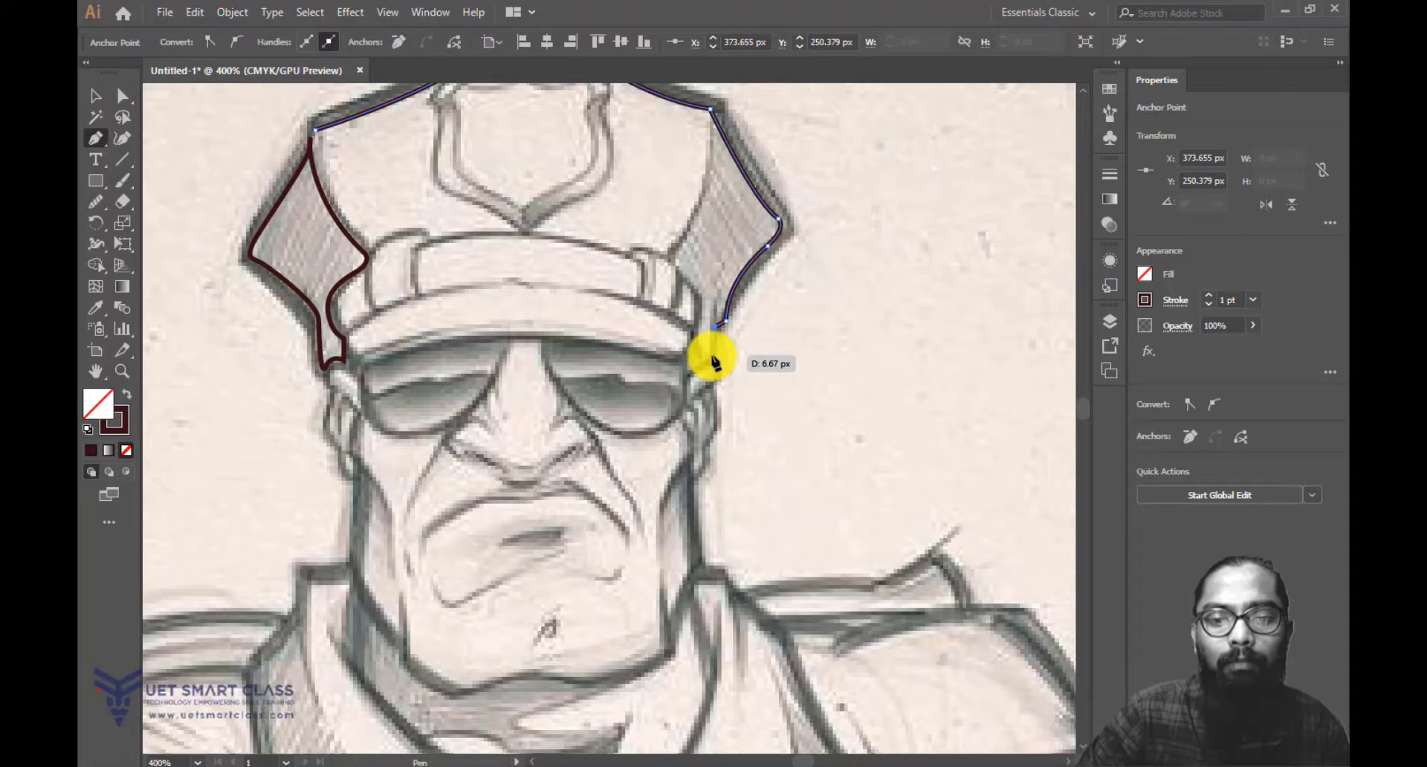
click(713, 347)
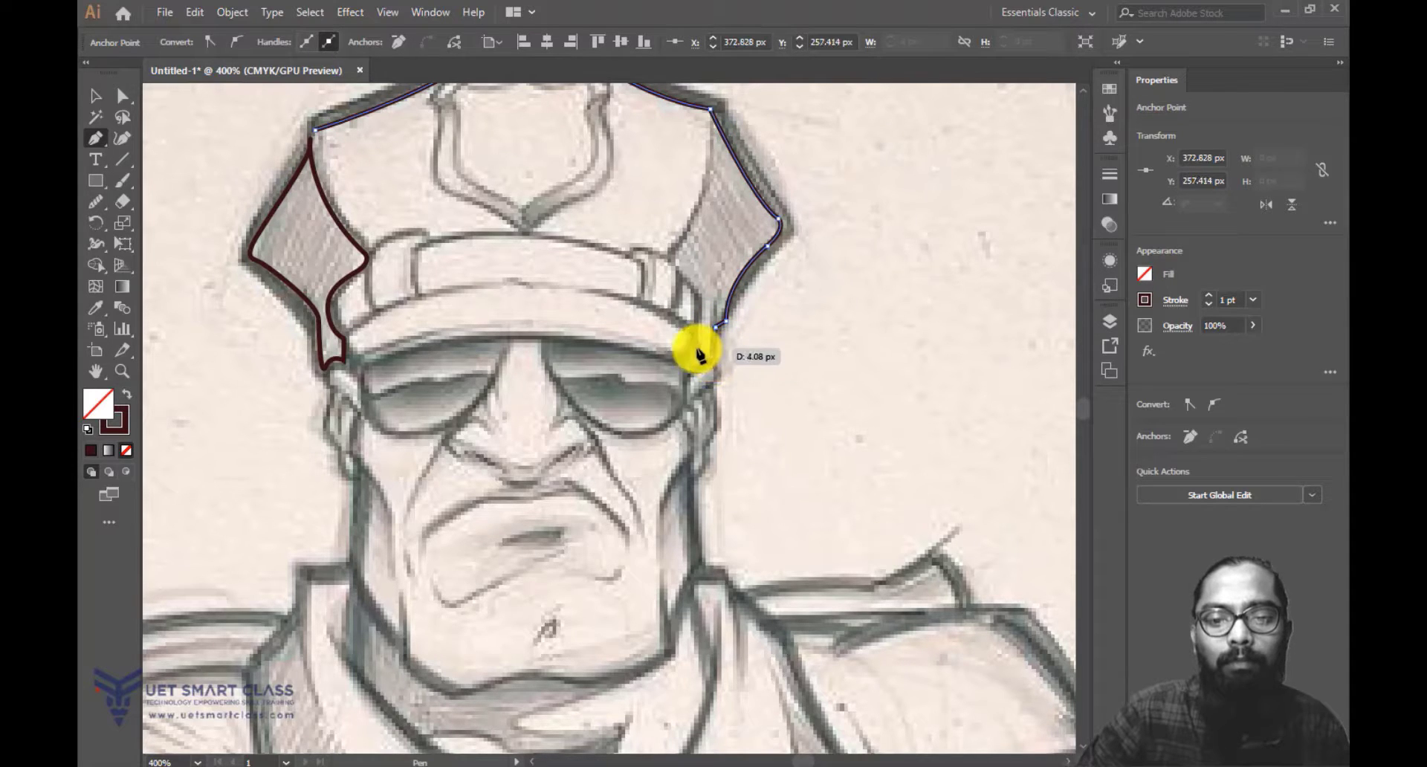
click(696, 325)
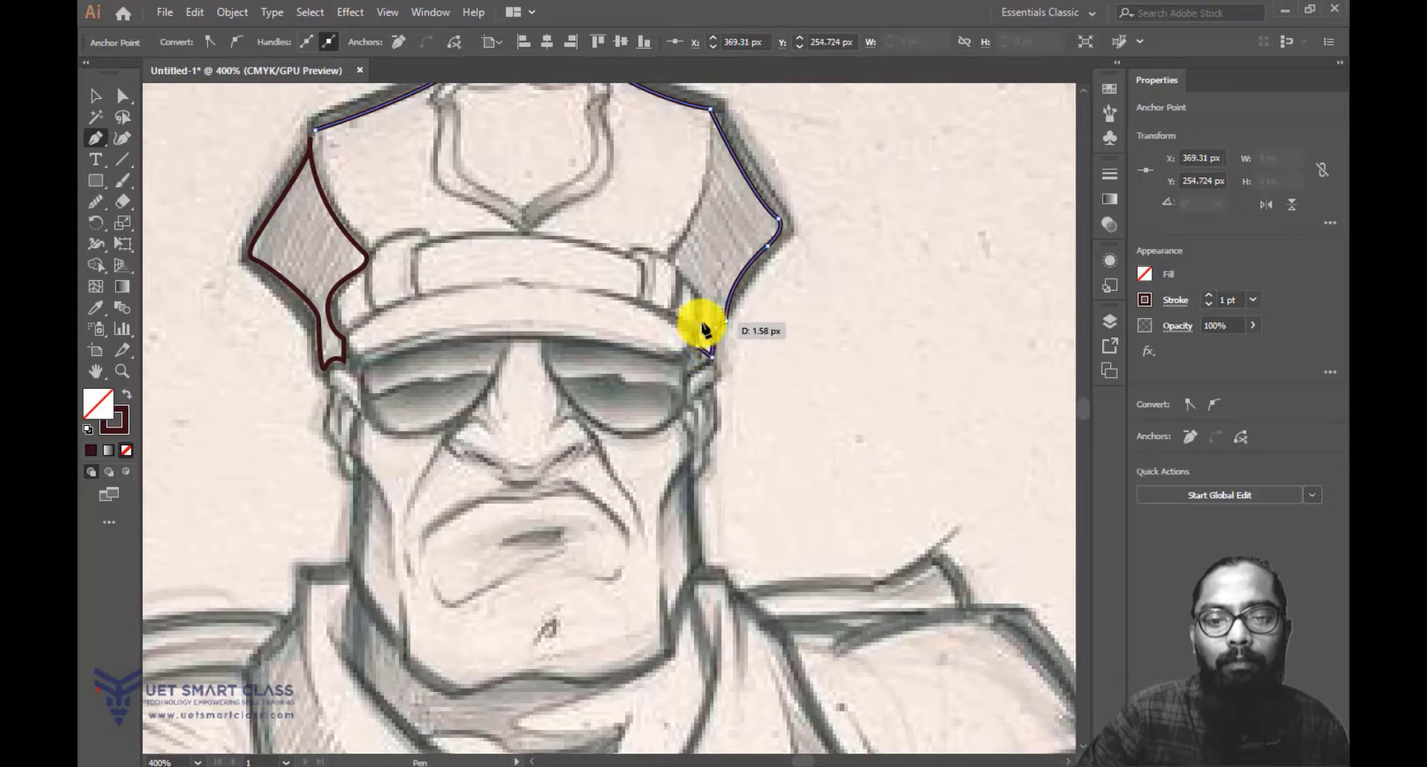
Trace the right side panel's inner edge up past the cap band and back to the cap's upper-right corner.
click(703, 323)
click(701, 296)
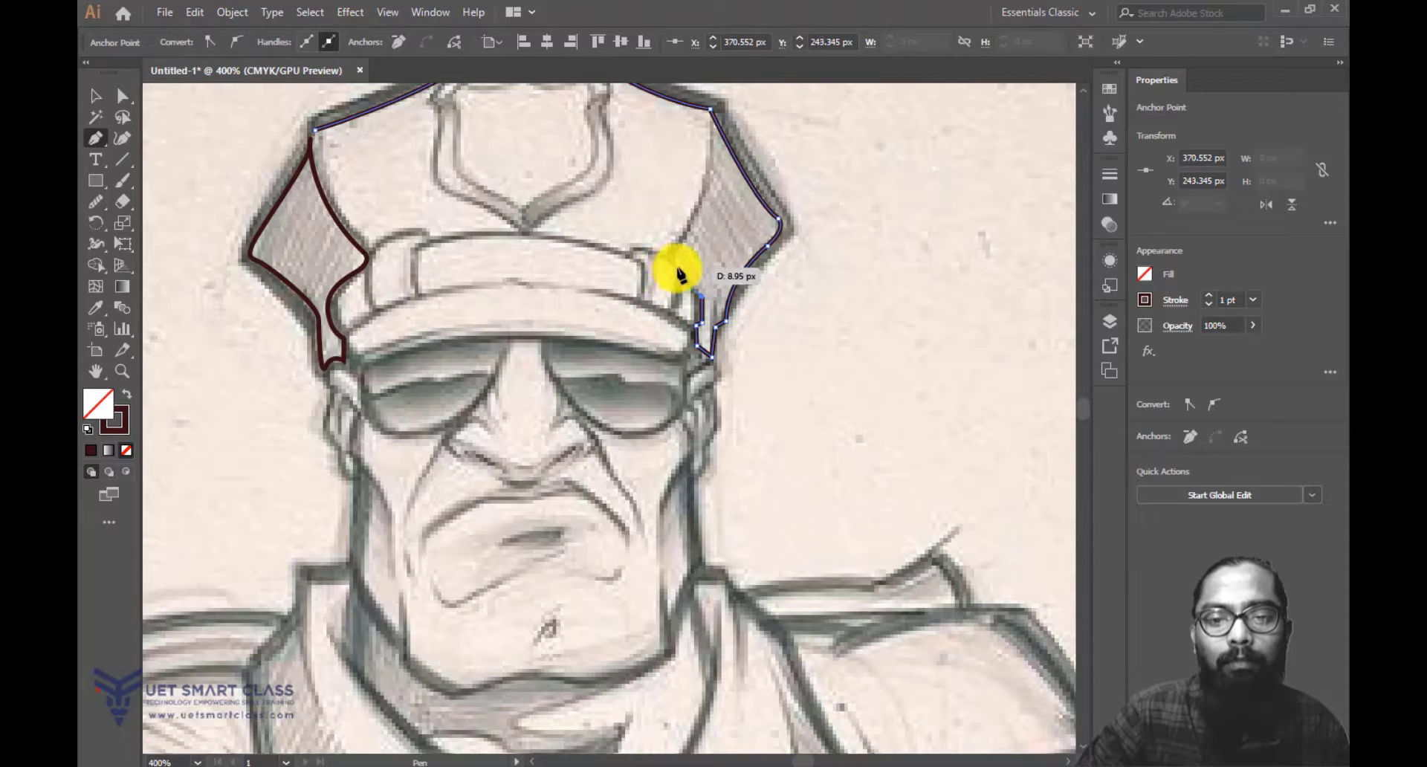
click(676, 269)
click(674, 252)
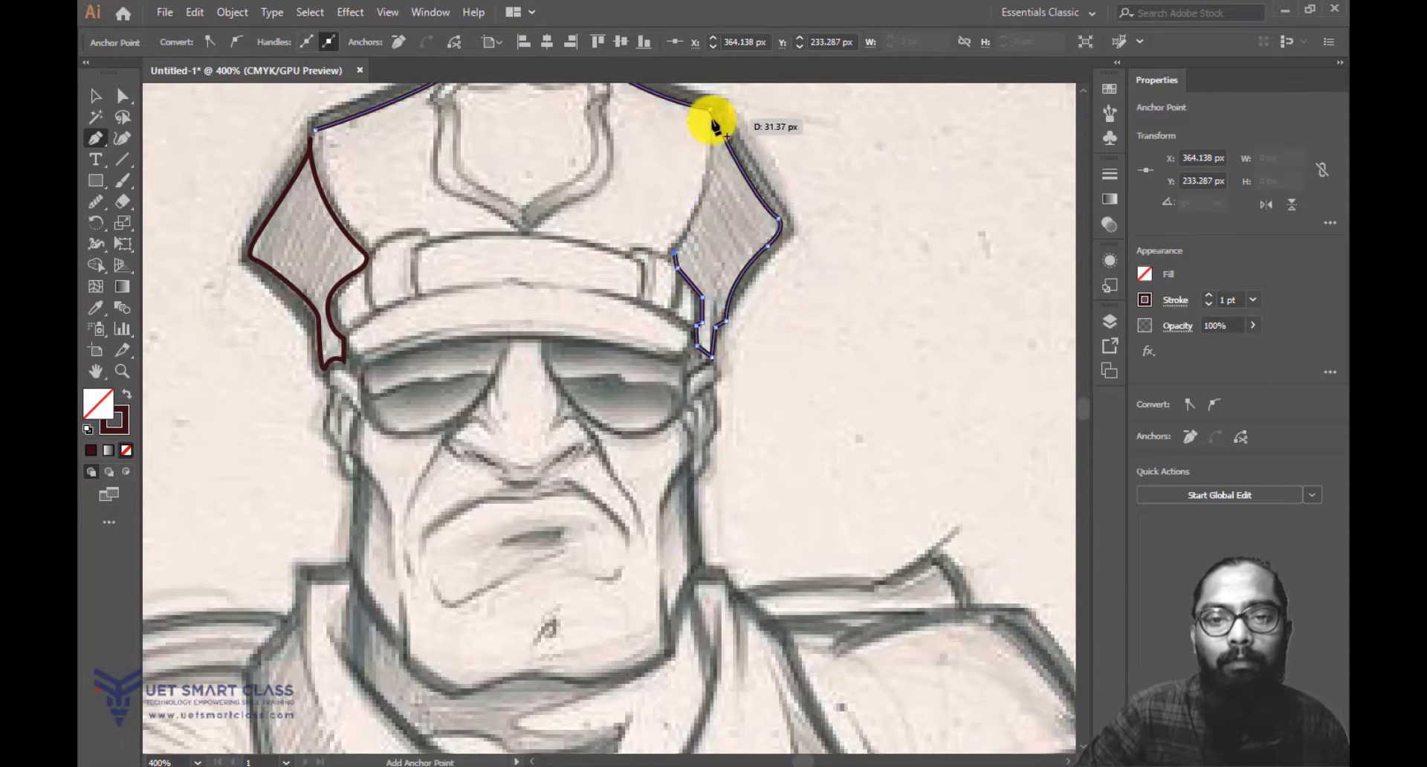
key(space)
drag(703, 205, 706, 264)
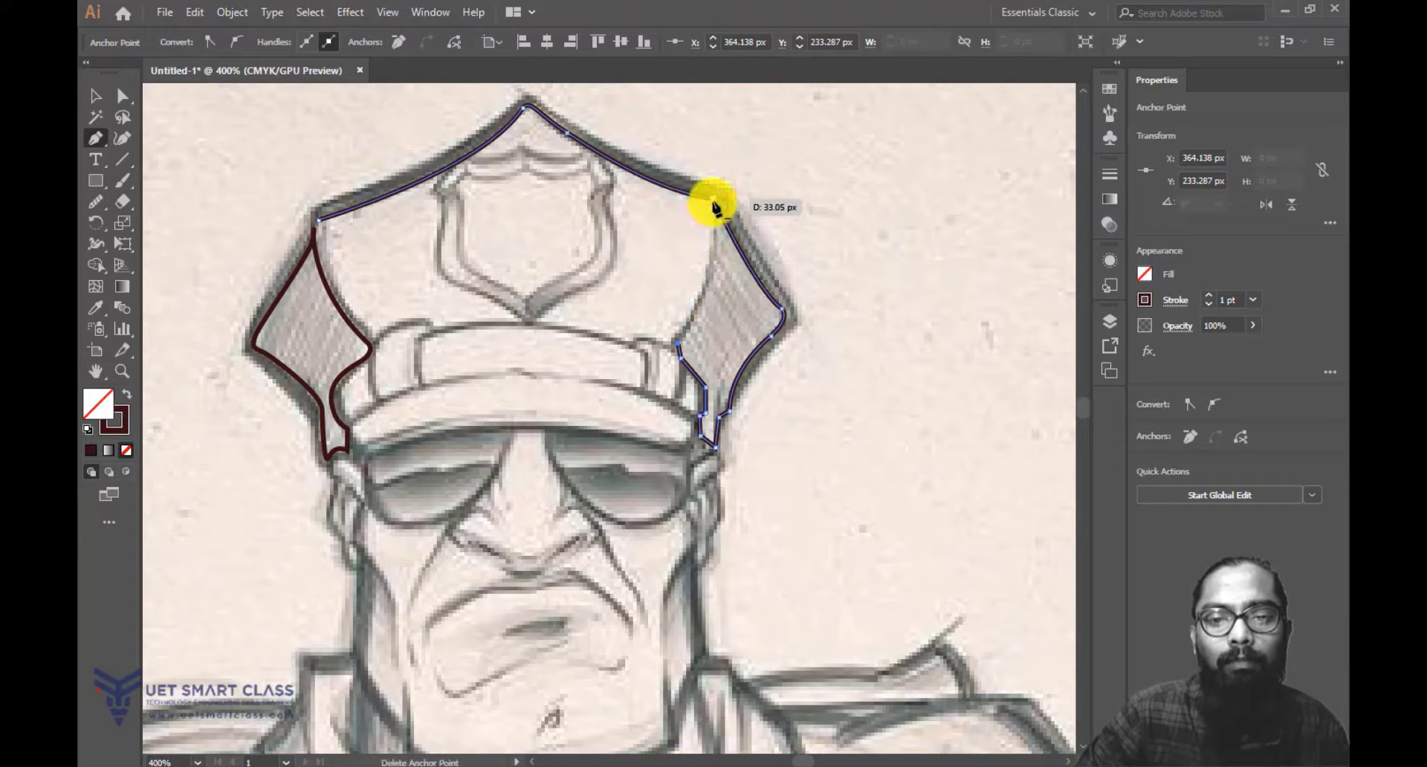
drag(711, 197, 702, 160)
Delete the path segments along the cap's top edge on both sides of the peak, leaving only the right side panel's outline.
click(122, 95)
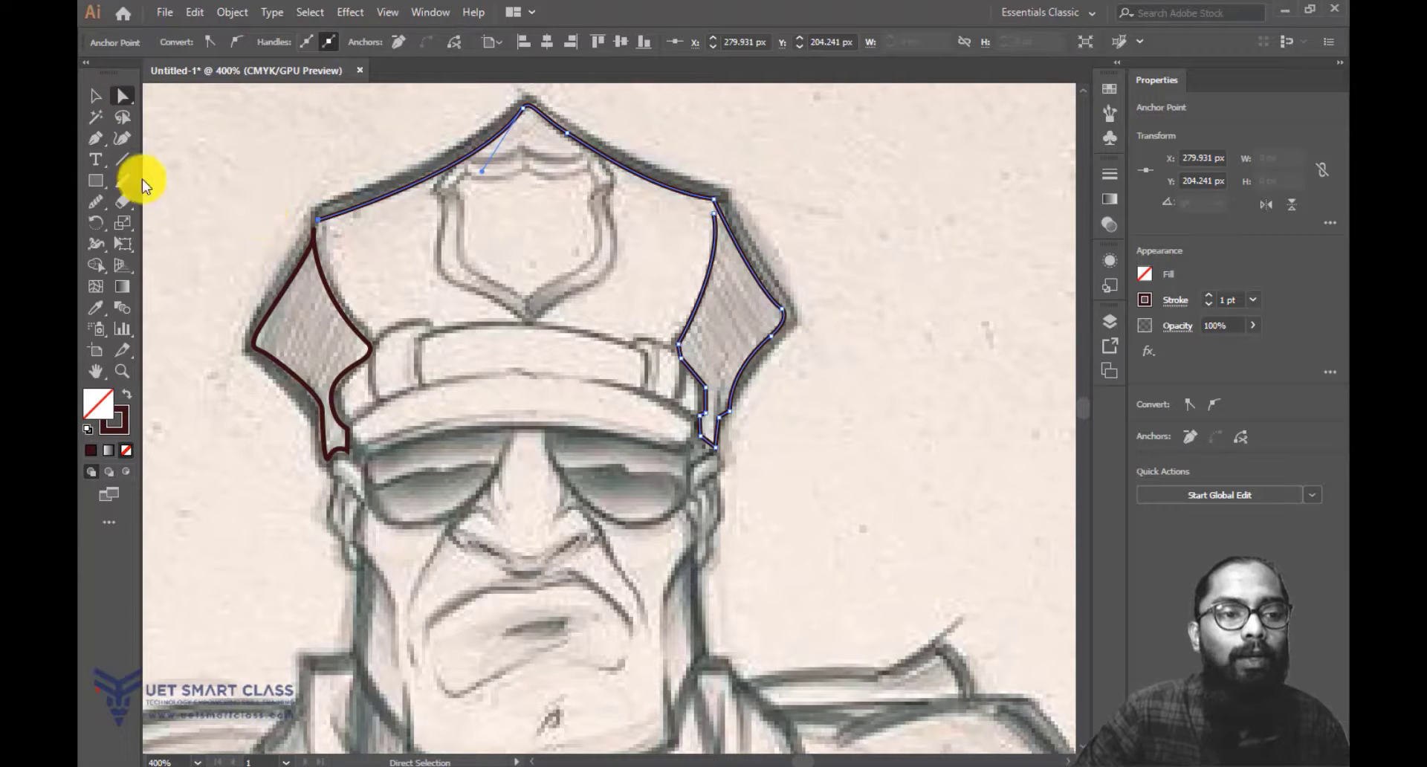
key(Delete)
click(512, 113)
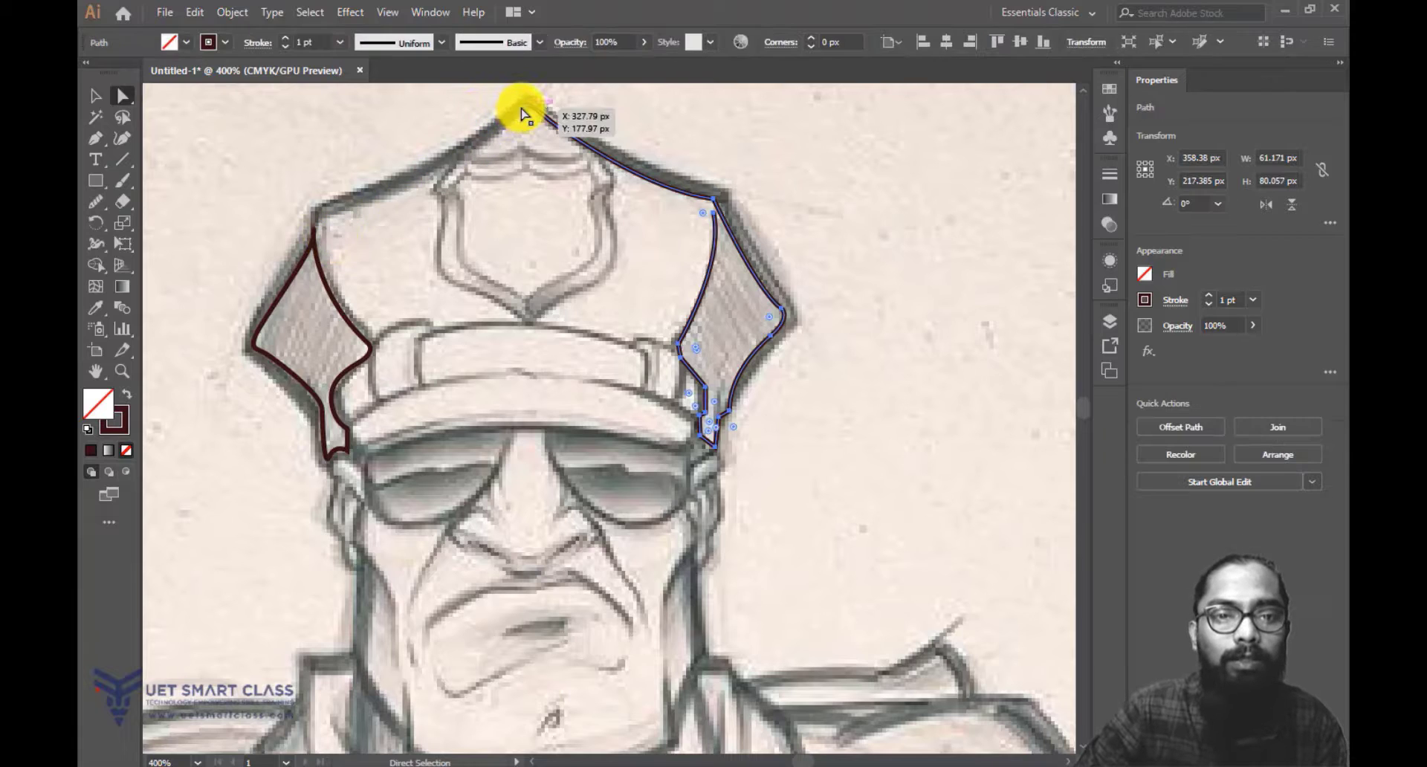
click(583, 141)
key(Delete)
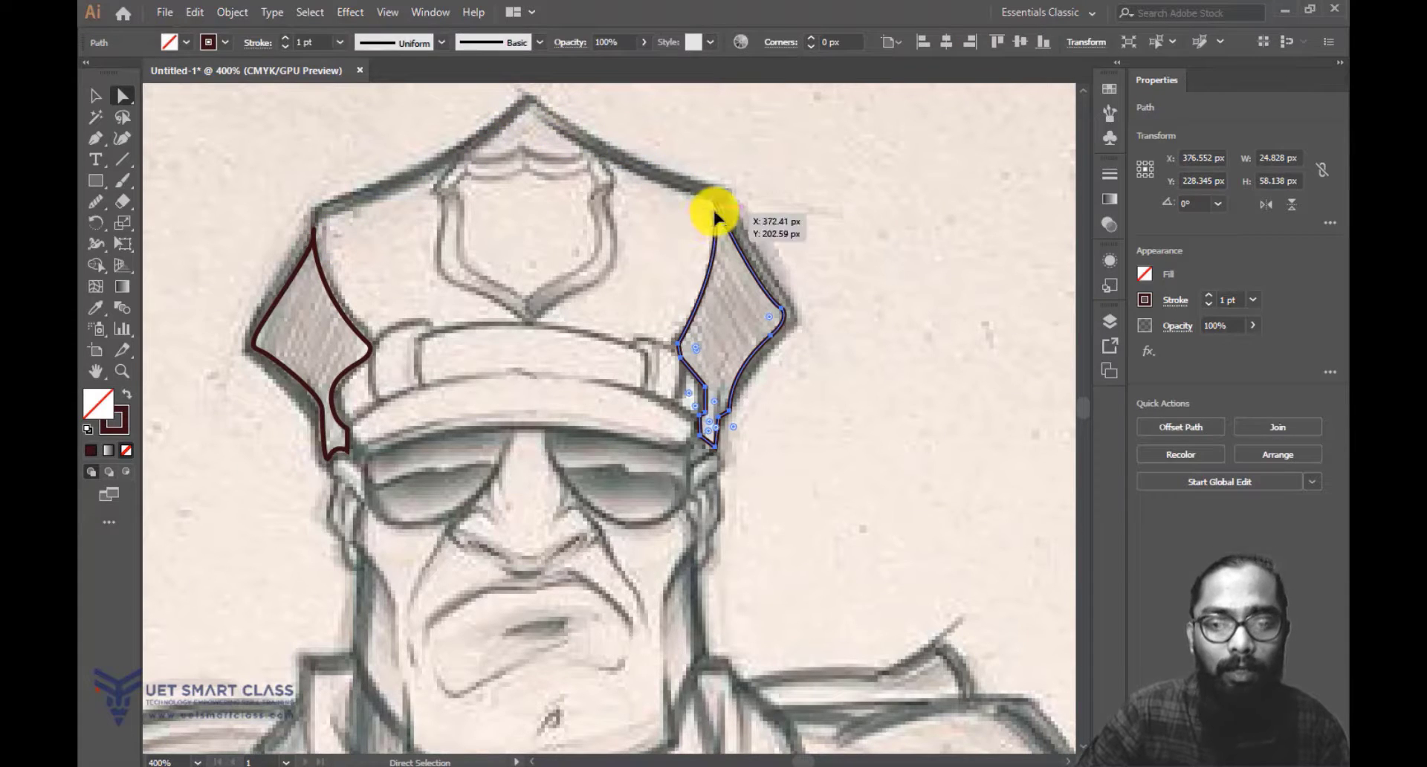
Adjust the top anchor and curve of the right side panel so its edges meet in one corner, and deselect the path.
click(714, 211)
key(p)
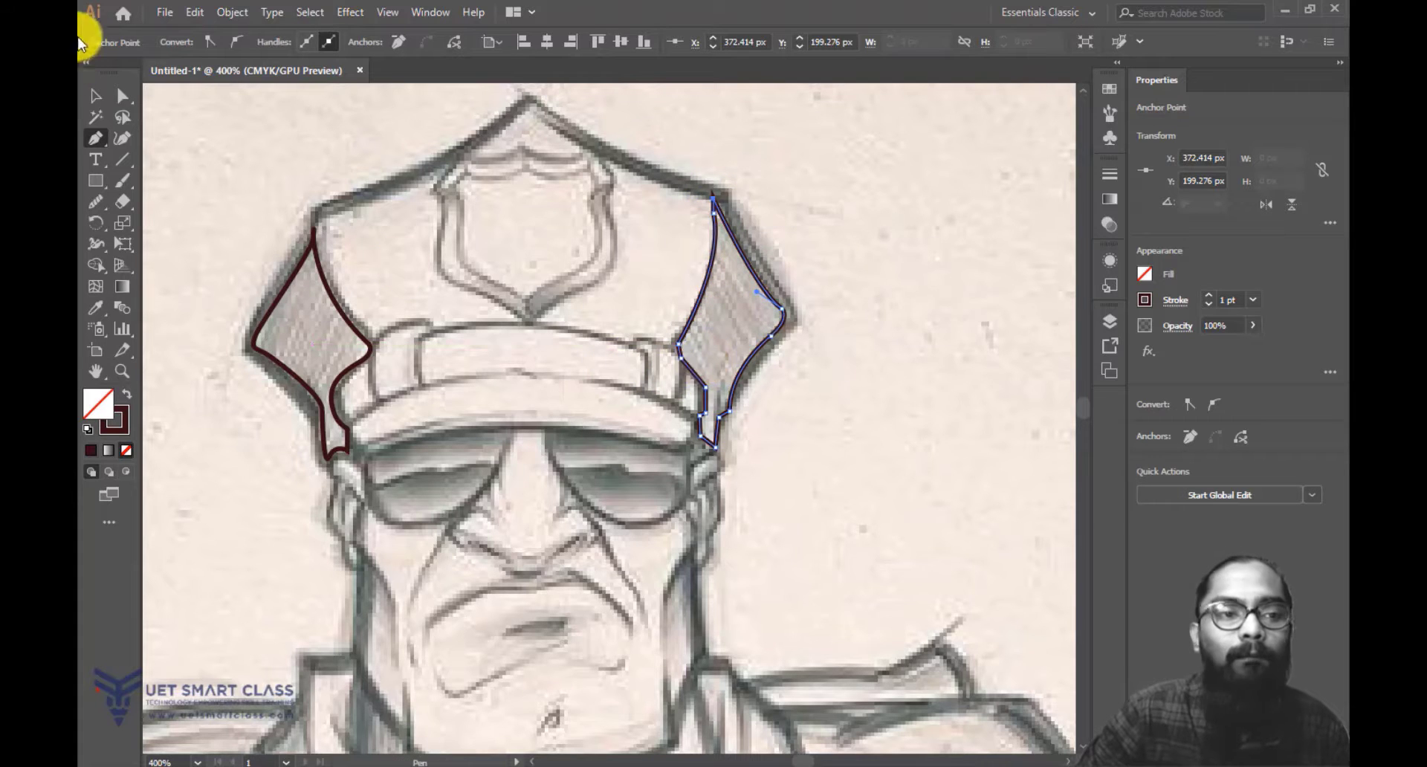
click(123, 95)
click(714, 212)
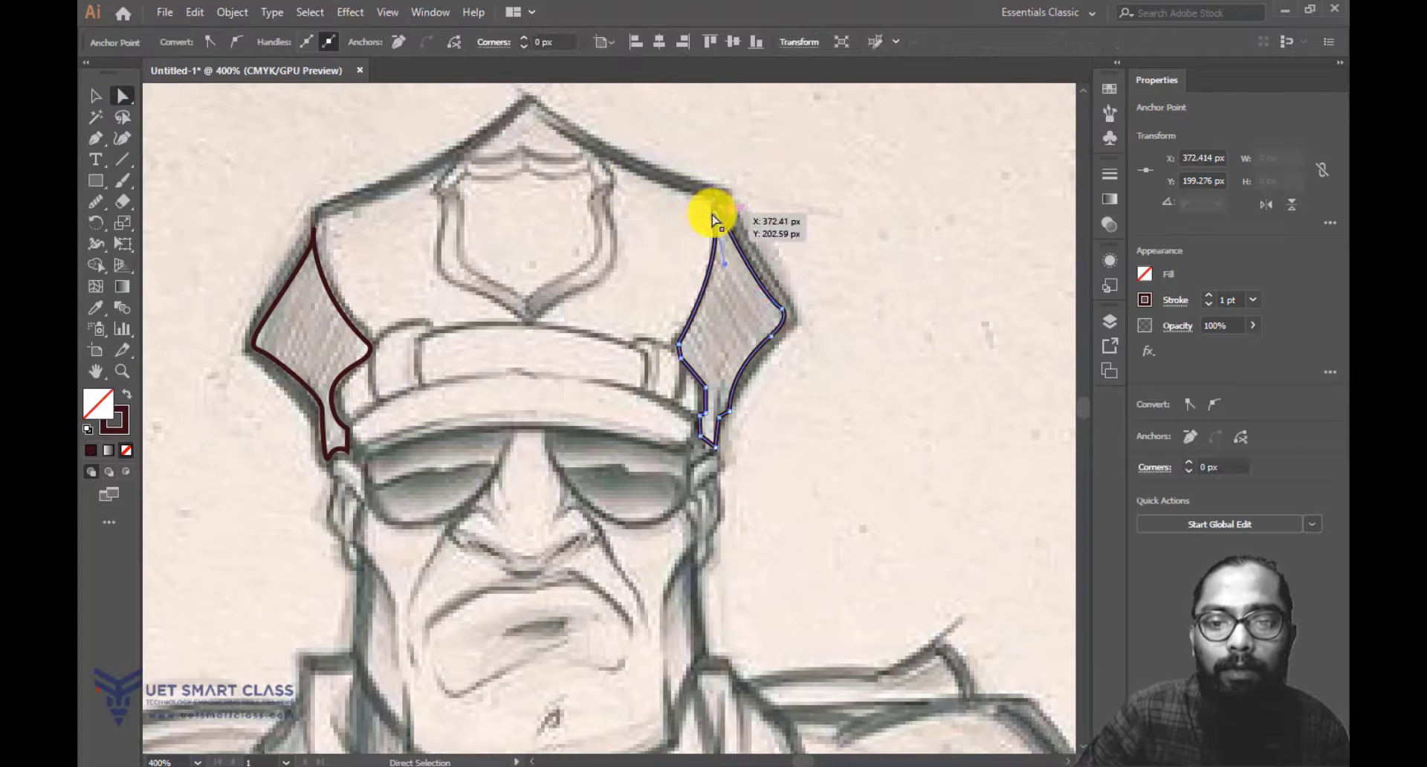
drag(727, 270, 710, 296)
click(825, 188)
With the Pen tool, trace the cap crown's left edge from its upper-left corner down to the band and over the left band loop.
drag(879, 283, 919, 266)
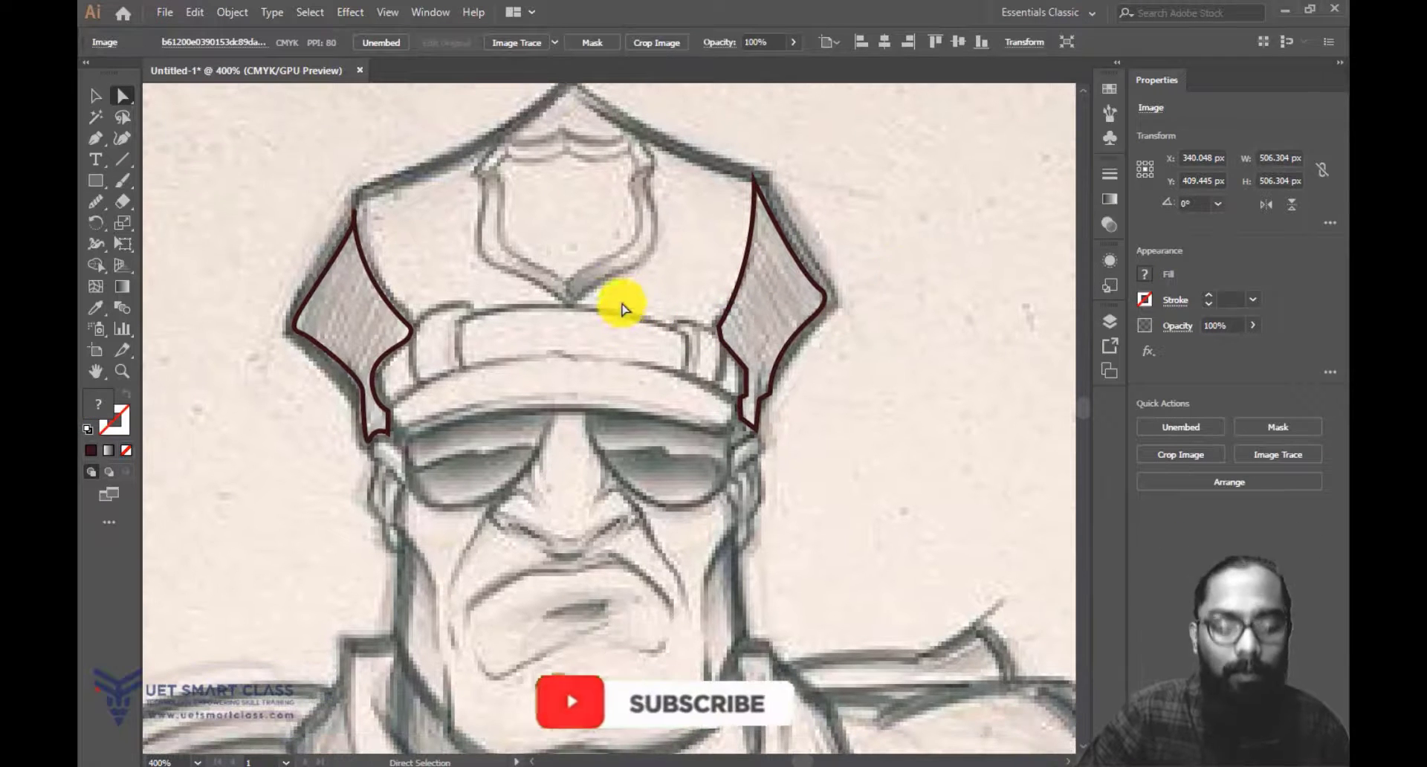
key(p)
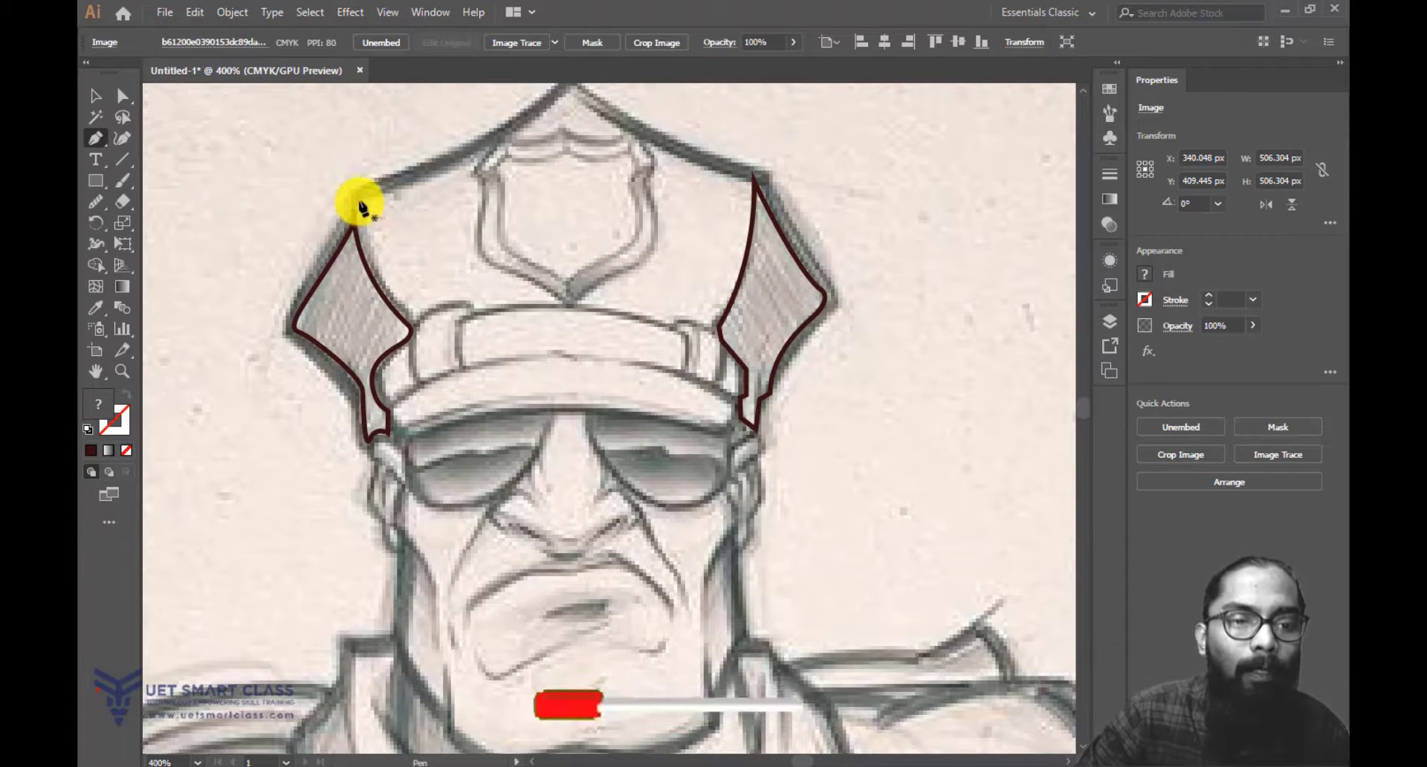
click(359, 200)
drag(412, 320, 85, 399)
click(96, 446)
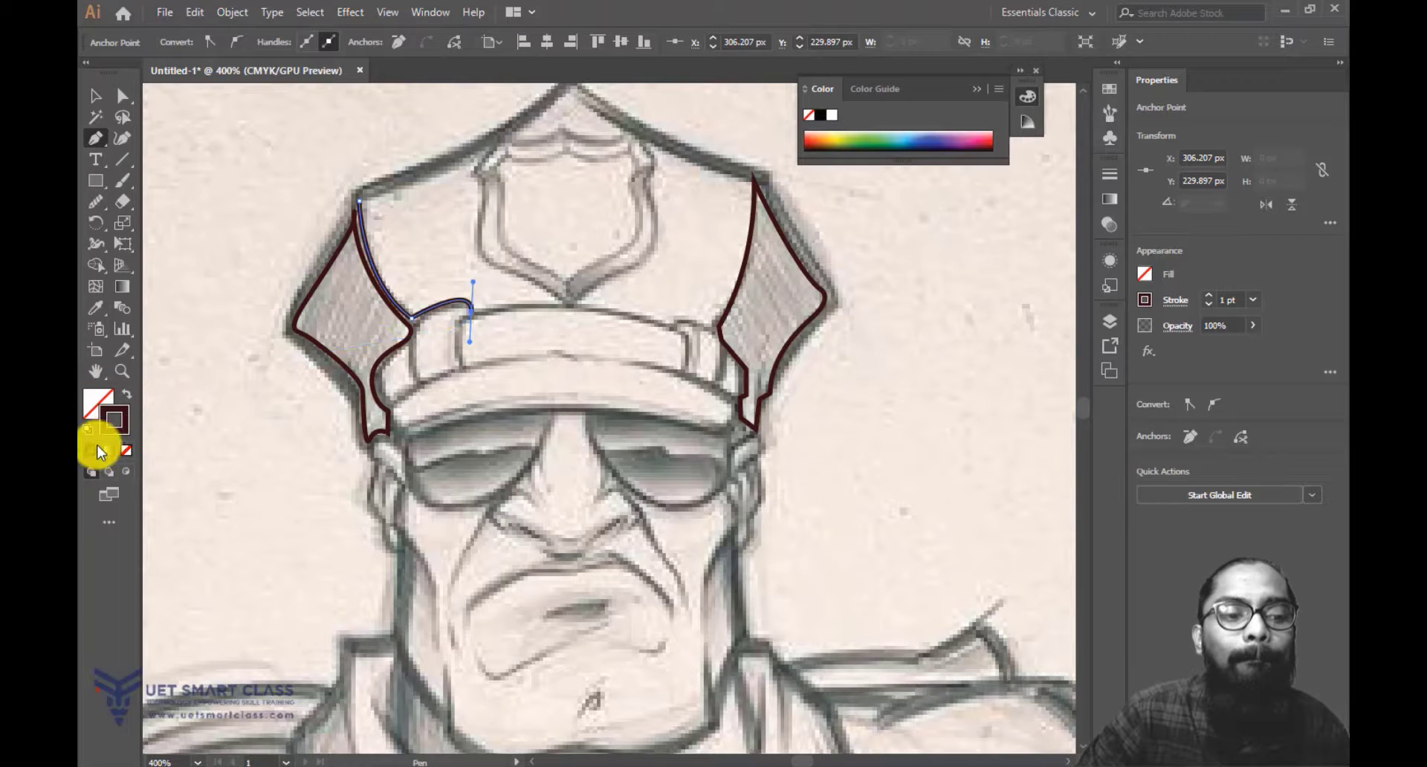
click(473, 313)
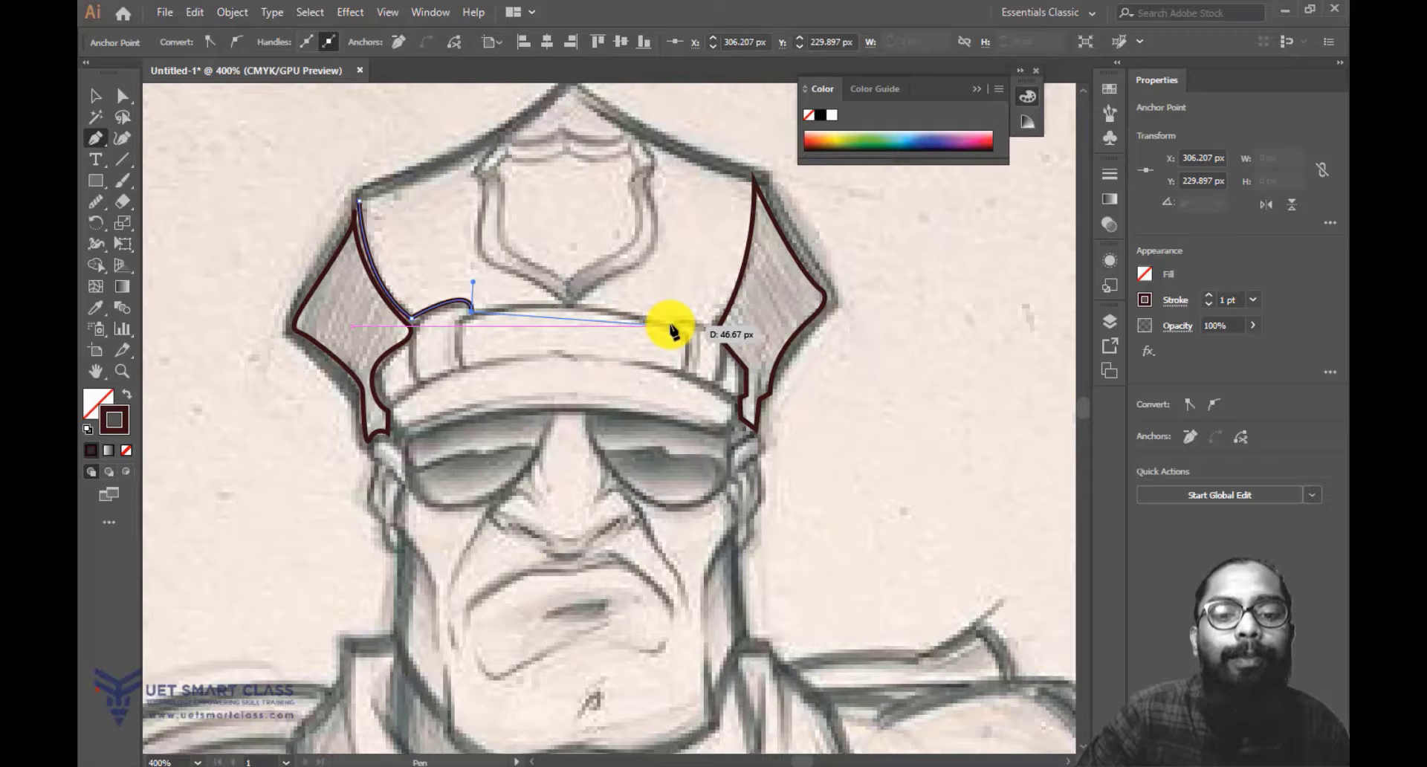
Continue the crown's lower edge along the top of the cap band and over the right band loop to the right side panel.
drag(722, 369, 722, 367)
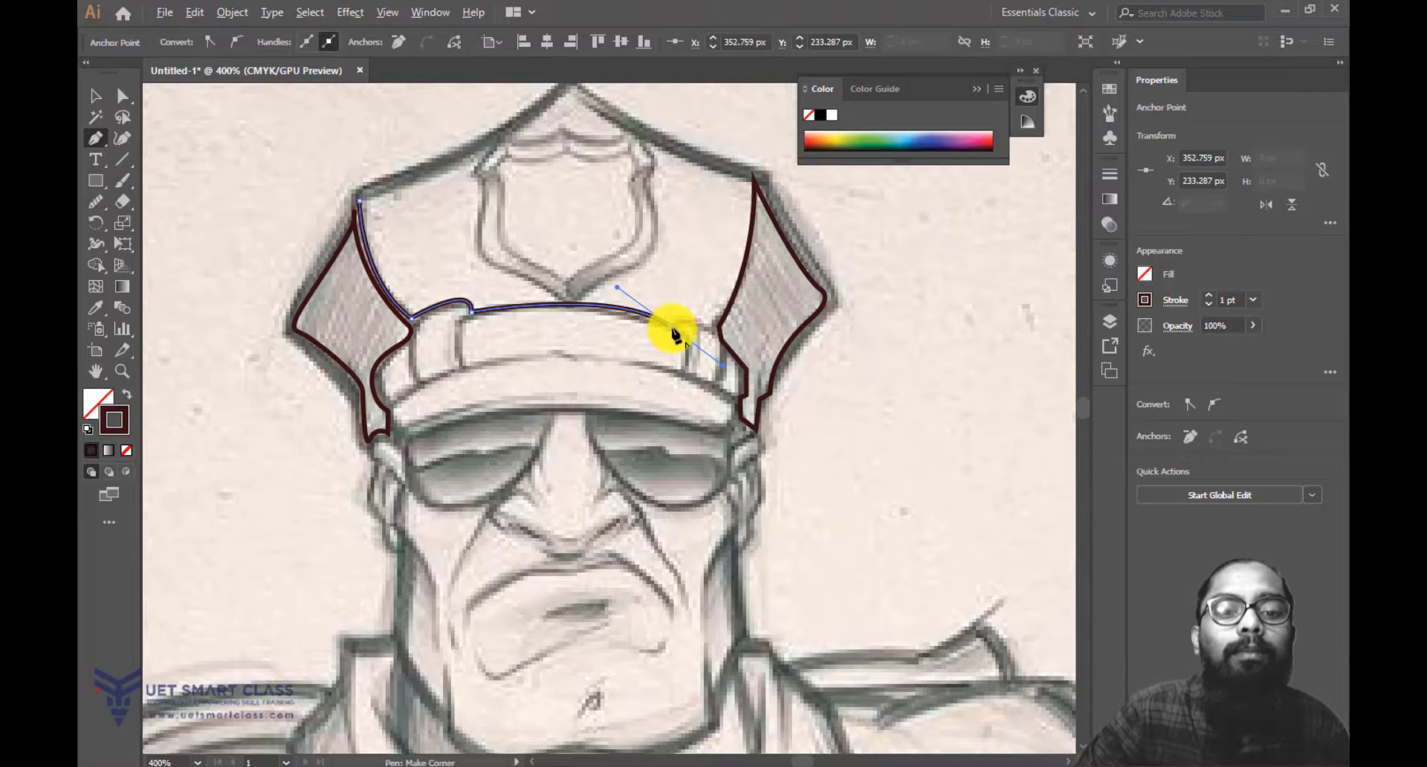
click(672, 327)
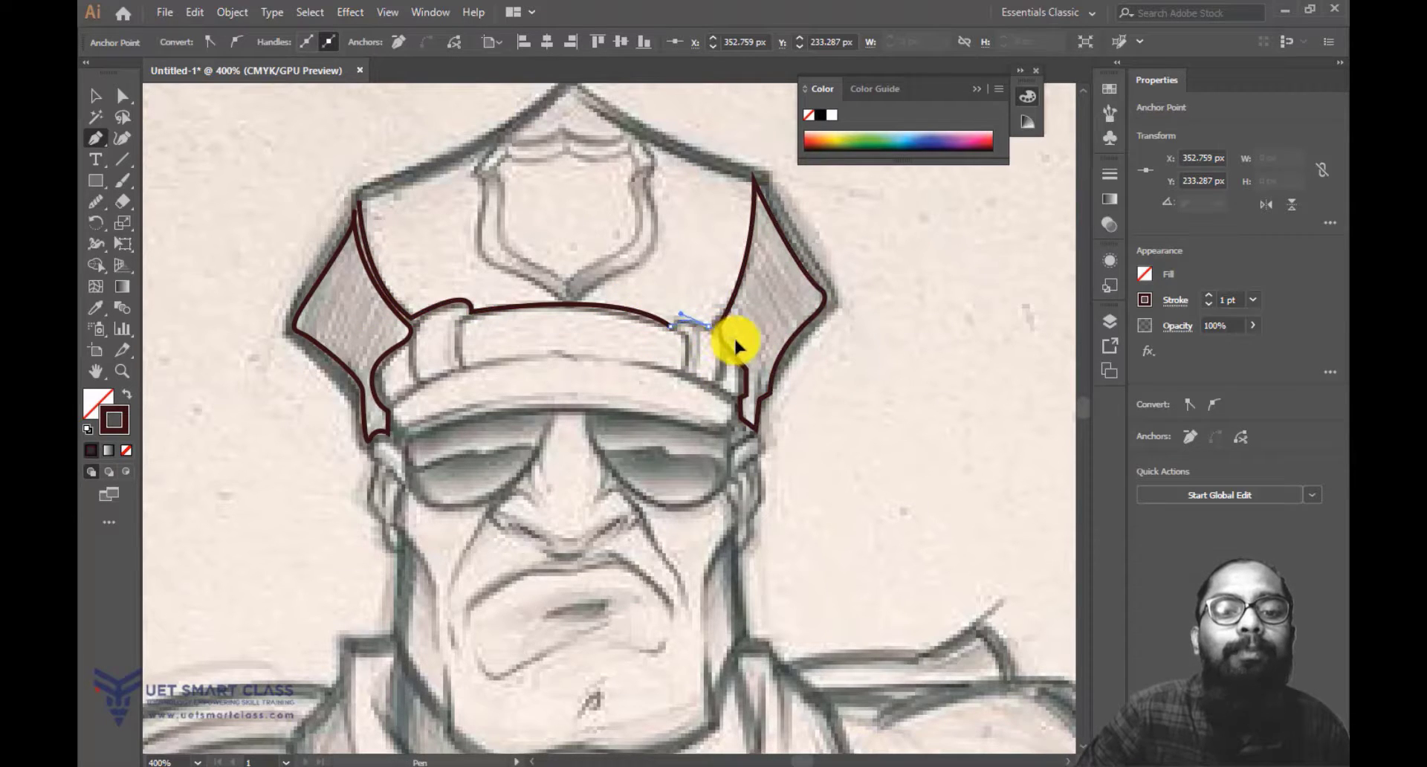
drag(735, 339, 735, 340)
click(708, 329)
scroll(694, 357, up, 2)
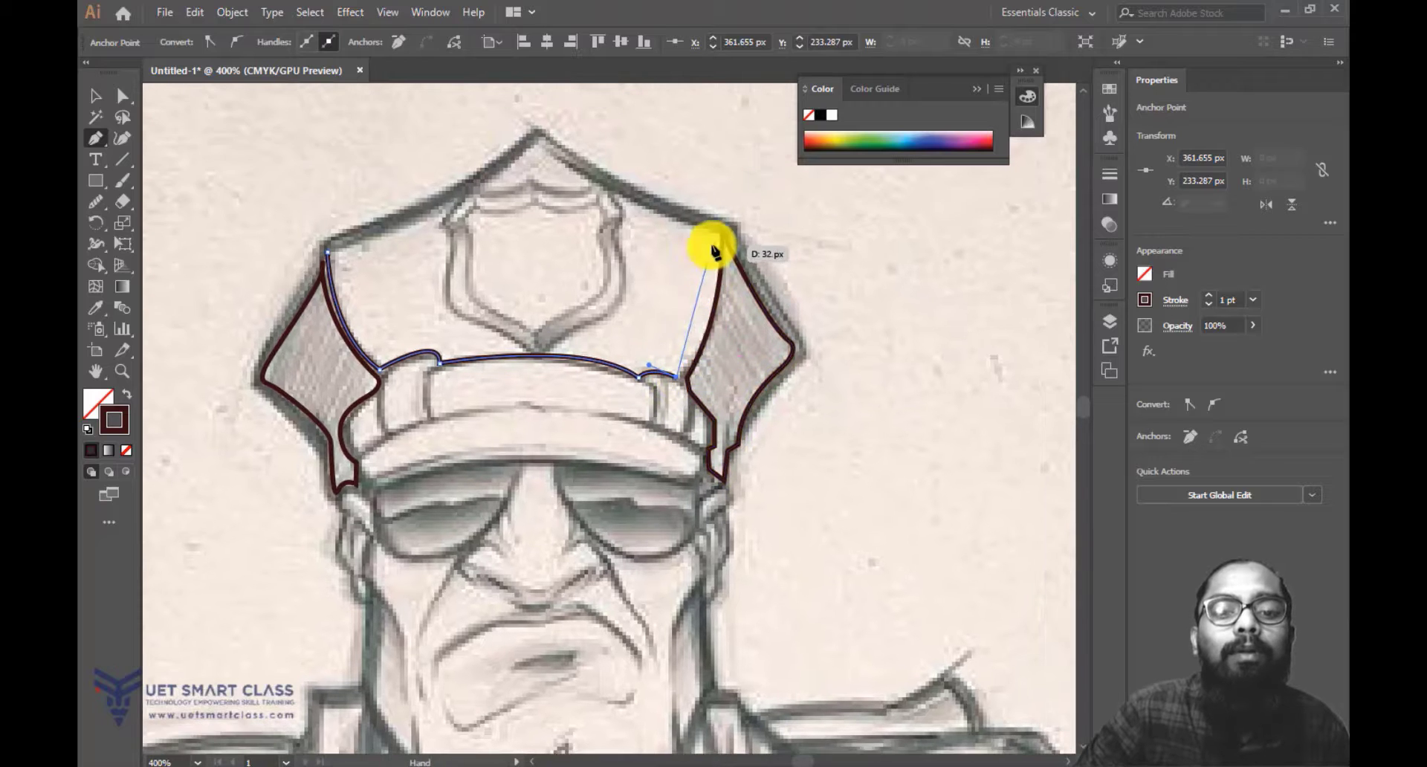
Trace the crown's right edge up to the cap's upper-right corner, then its top edge up to the peak.
drag(713, 235, 704, 148)
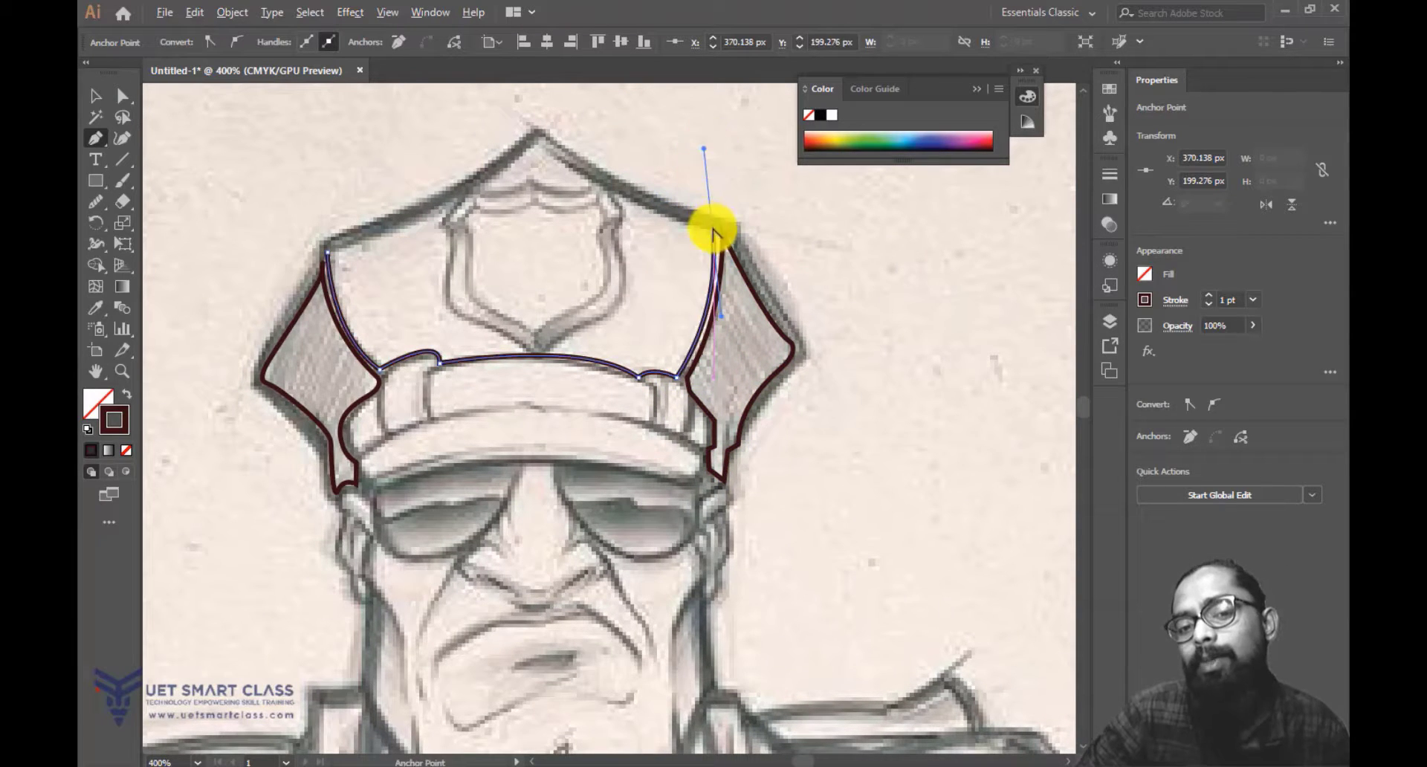
click(714, 235)
scroll(666, 315, up, 3)
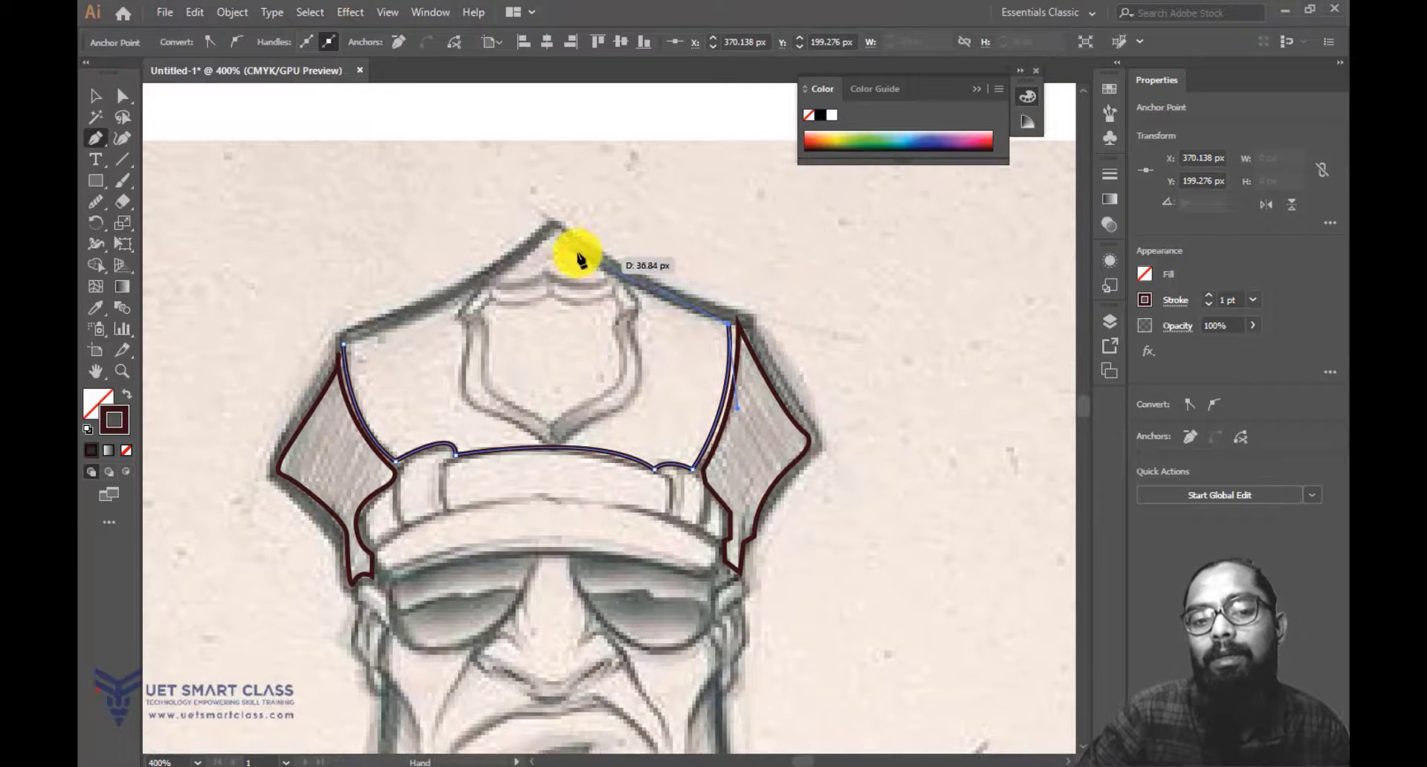
drag(561, 237, 540, 180)
click(556, 230)
Close the crown outline with a curved edge from the peak back to the upper-left corner, and deselect the path.
click(344, 344)
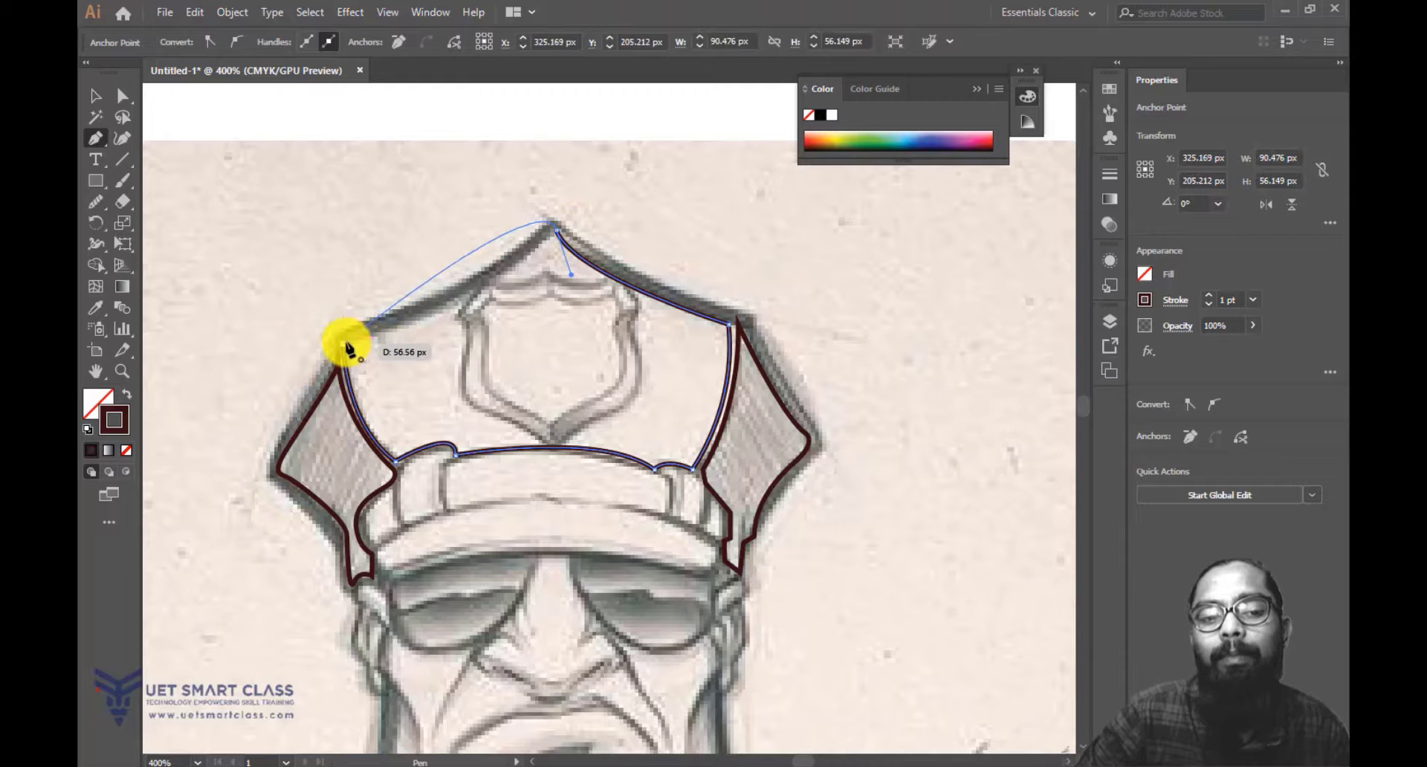
key(ctrl+z)
click(561, 236)
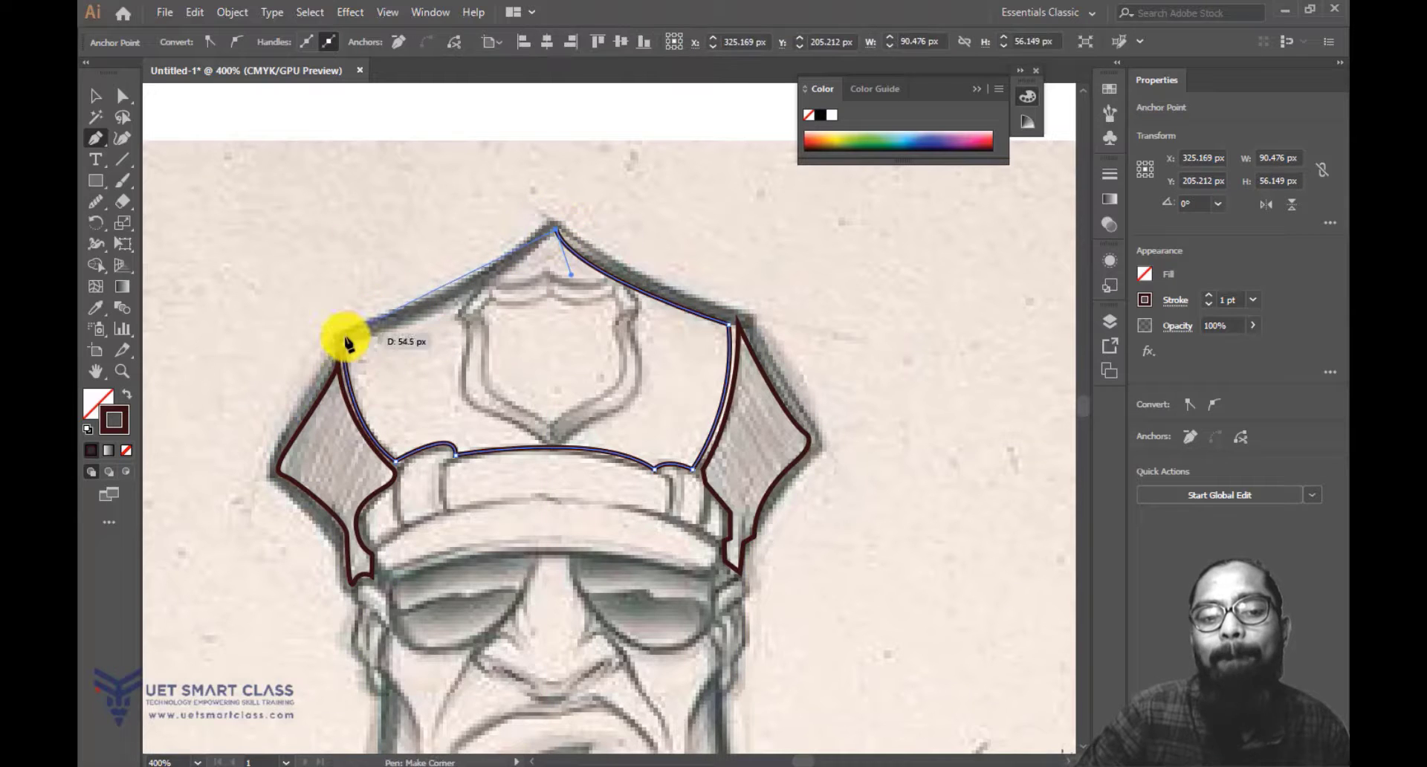
drag(344, 344, 256, 351)
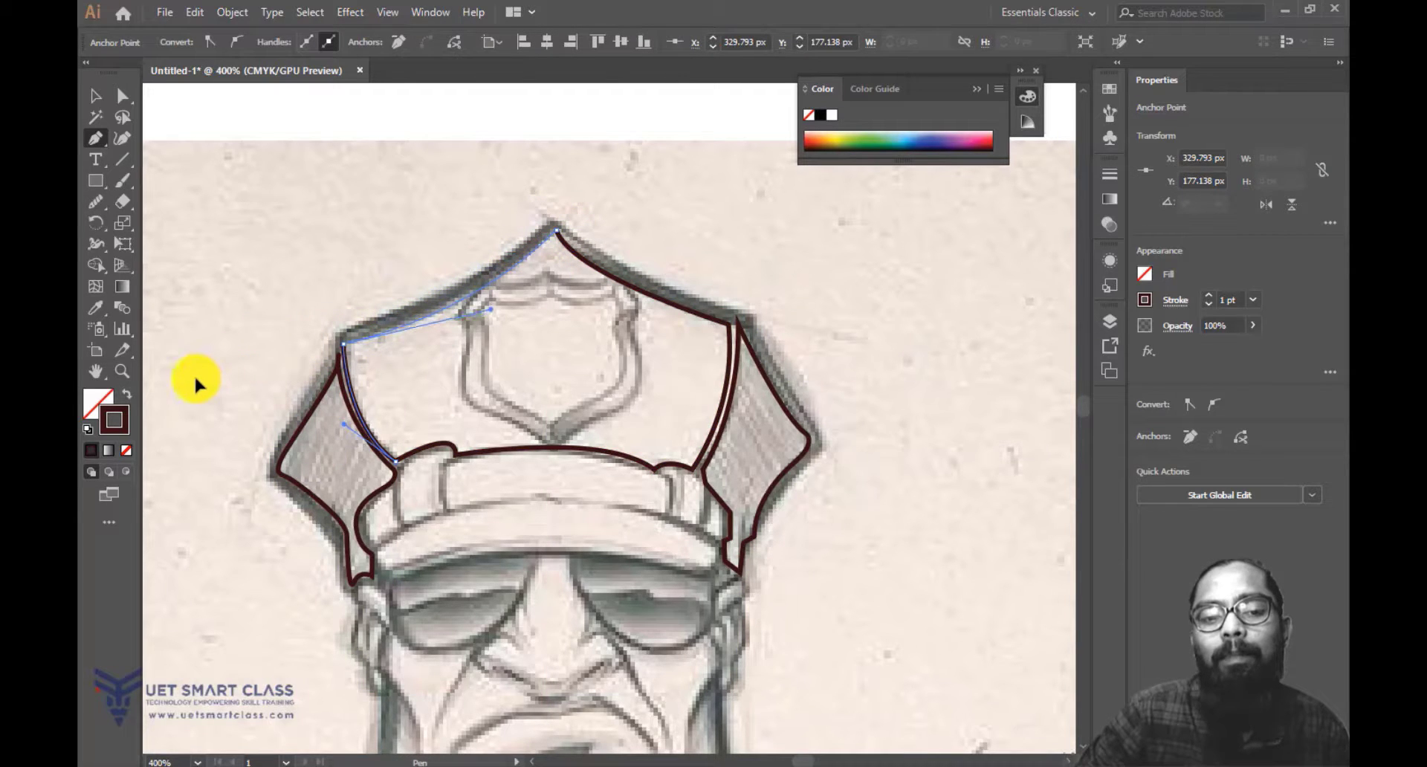
click(95, 95)
click(401, 104)
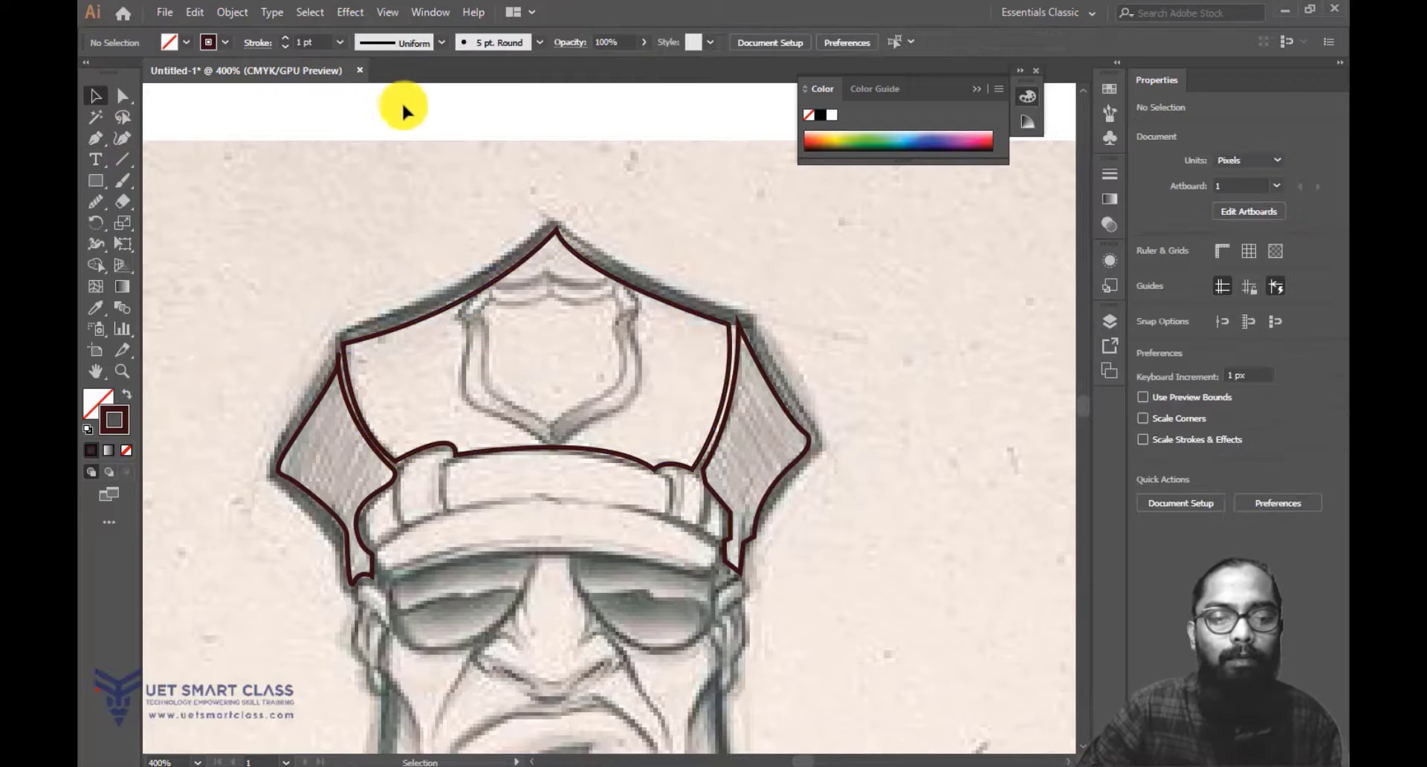
key(ctrl+minus)
key(ctrl+minus)
key(ctrl+minus)
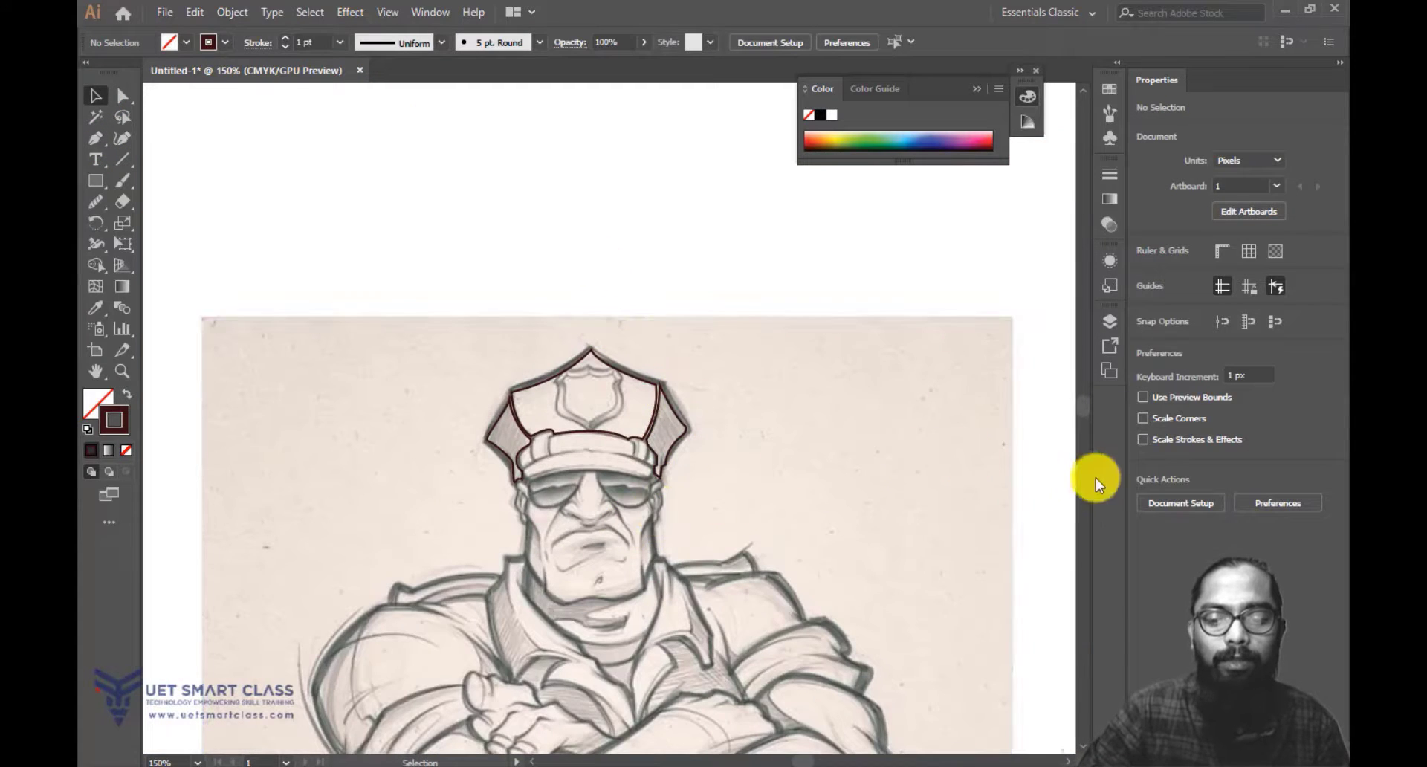
click(969, 497)
click(266, 214)
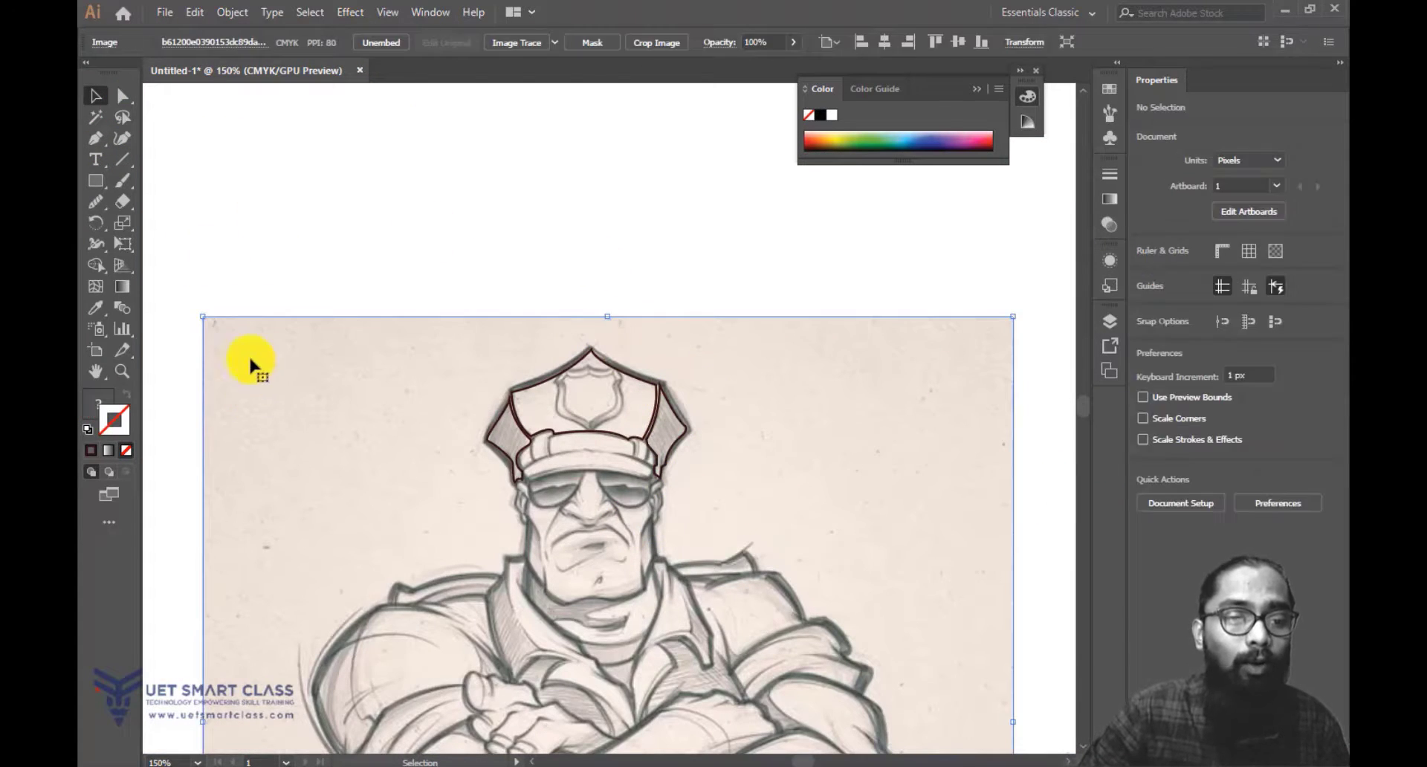
click(251, 357)
click(232, 12)
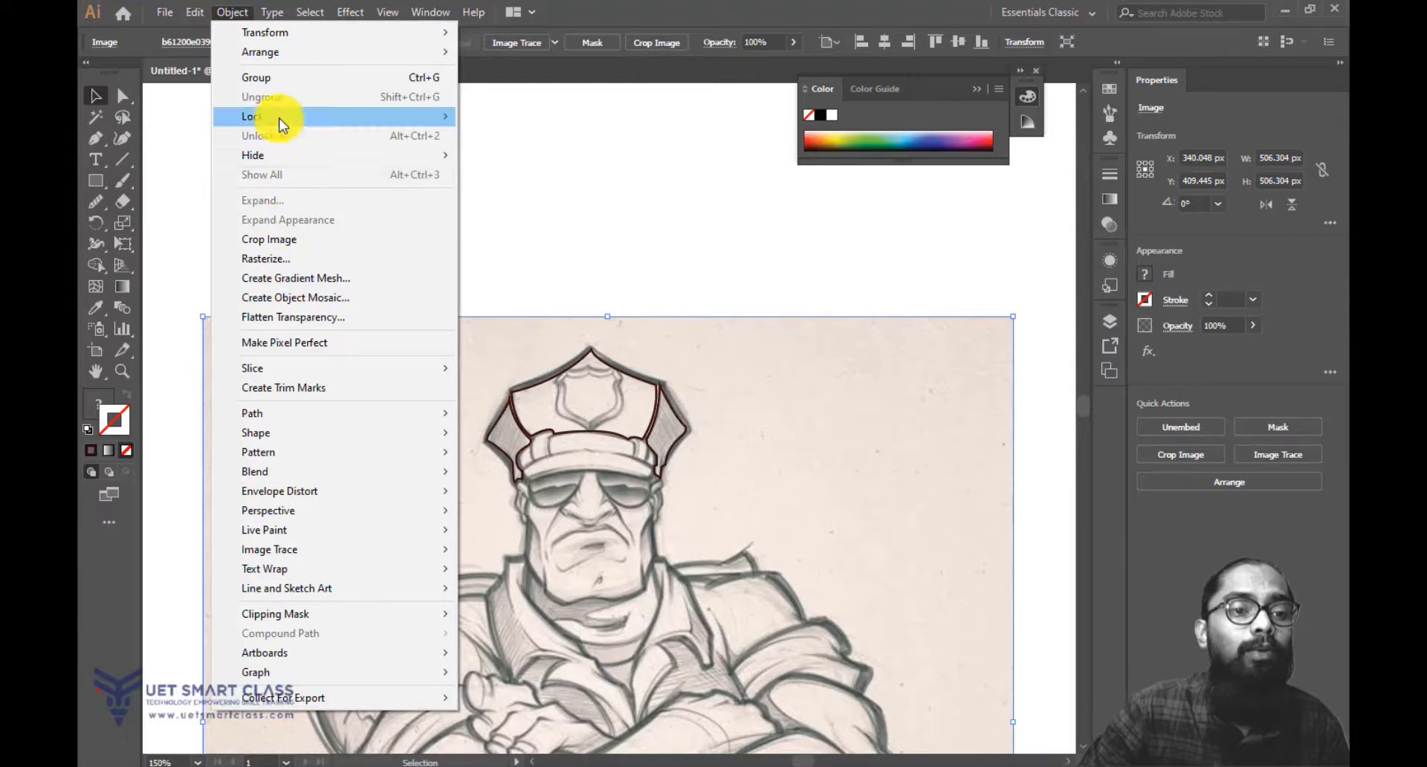
click(605, 229)
click(605, 229)
click(231, 12)
click(581, 147)
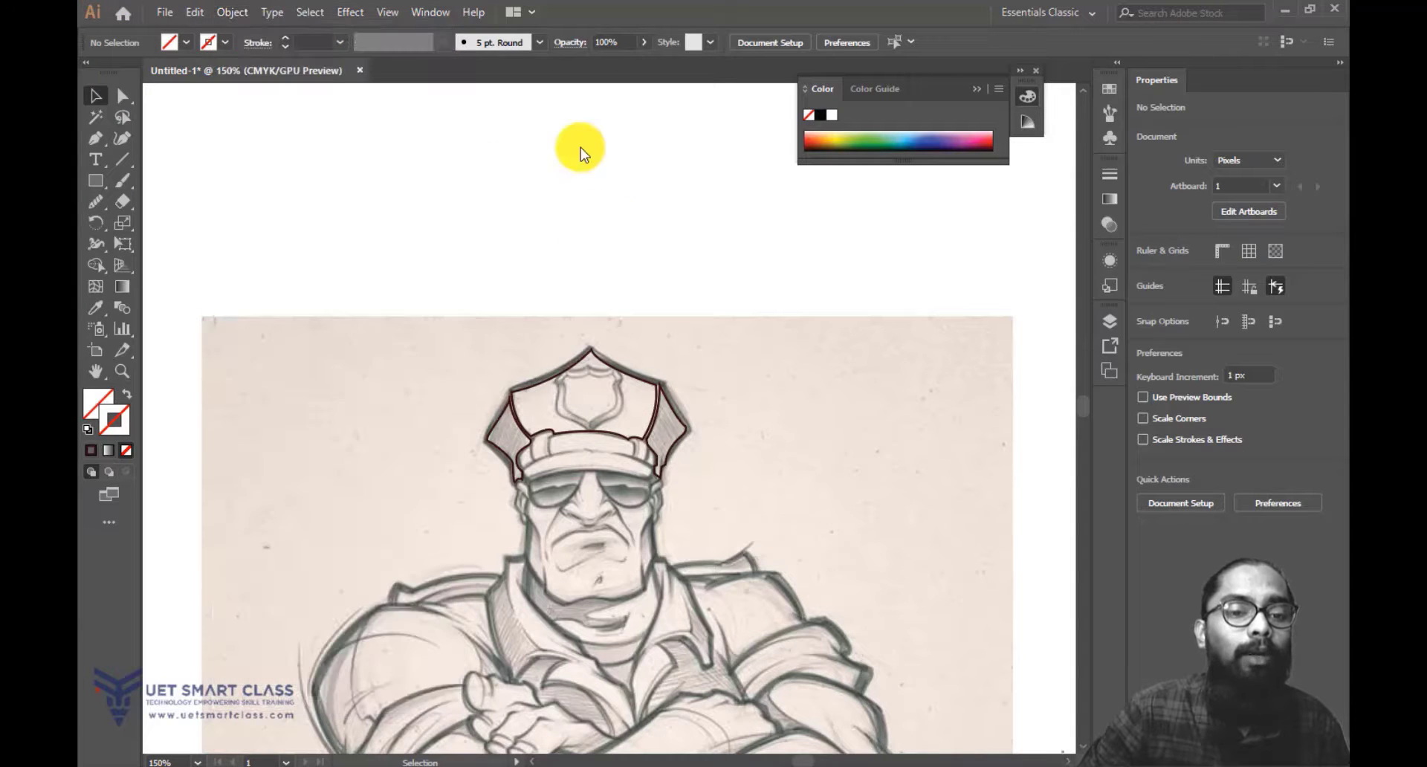
Lock the pencil sketch image.
click(460, 420)
click(232, 12)
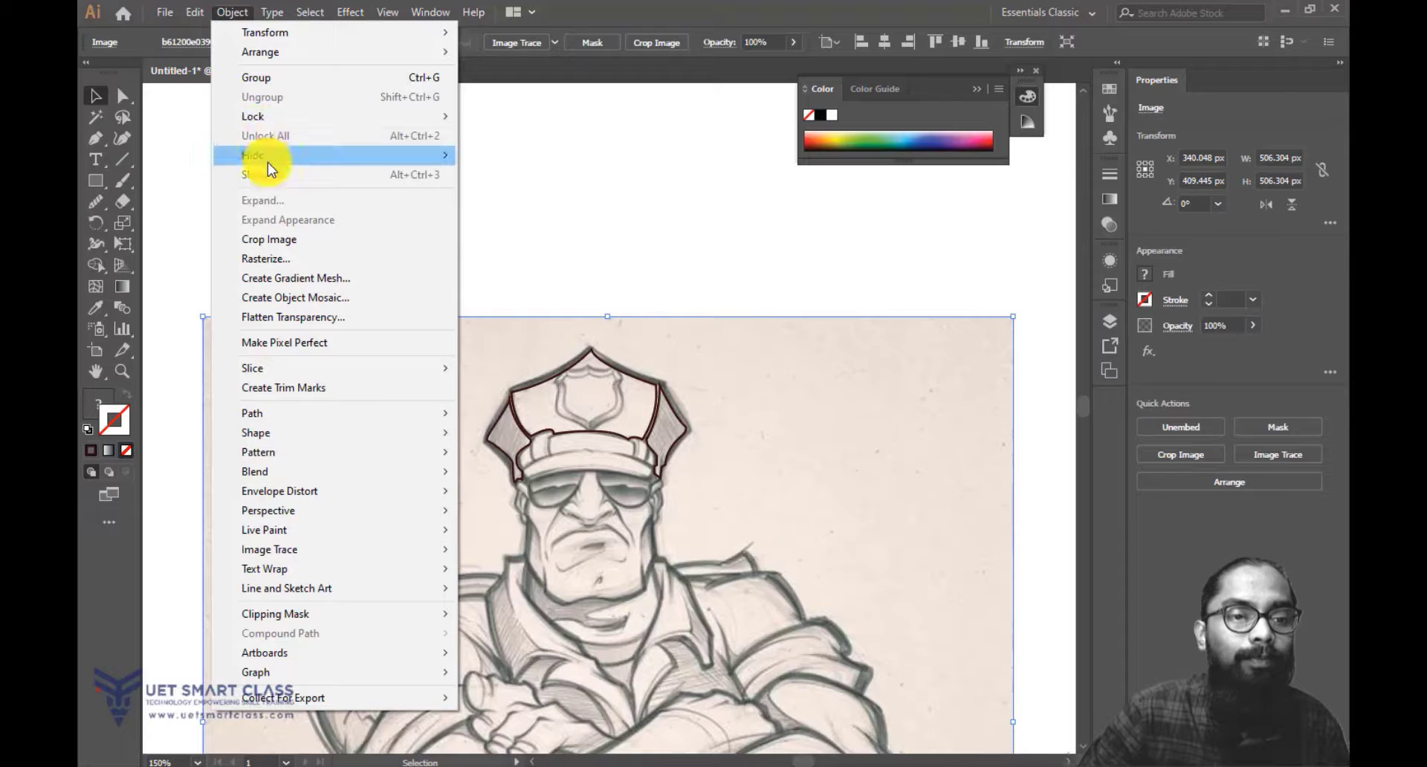
mouse_move(271, 117)
click(511, 119)
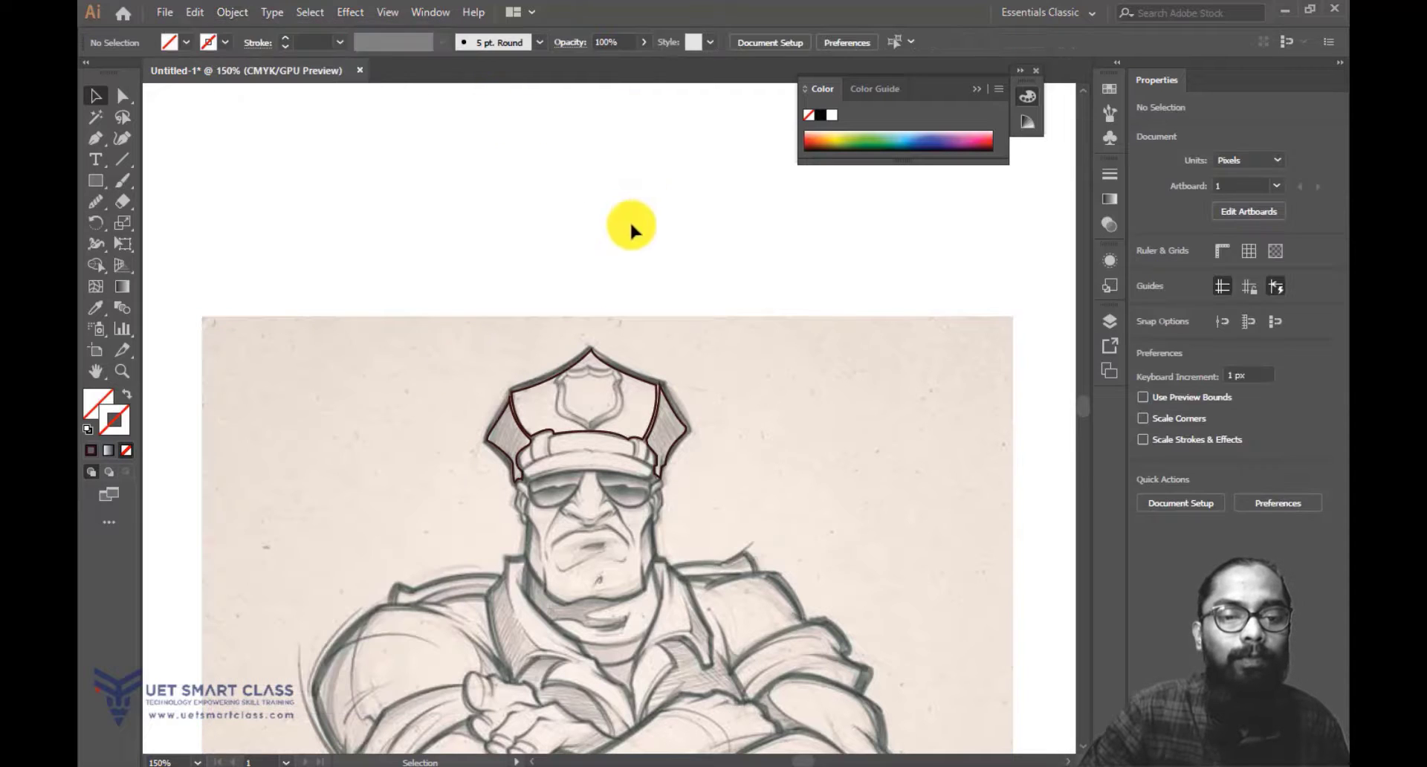
Move the orange comic police officer reference image closer to the sketch, with its edge tucked behind it.
drag(268, 491, 631, 385)
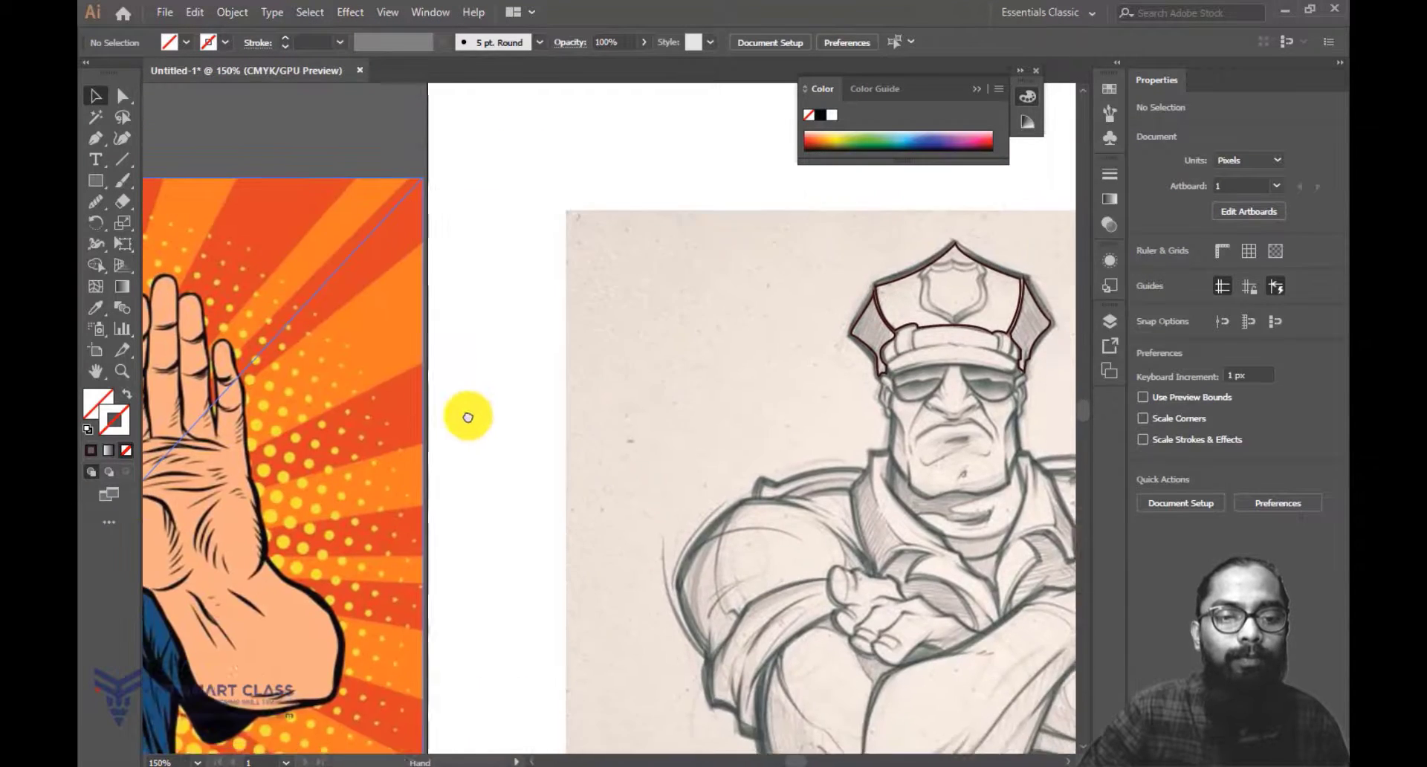
mouse_move(469, 417)
mouse_down()
mouse_move(504, 417)
mouse_move(615, 310)
mouse_move(577, 332)
mouse_up()
mouse_move(383, 338)
mouse_down()
mouse_move(626, 303)
mouse_move(374, 316)
mouse_up()
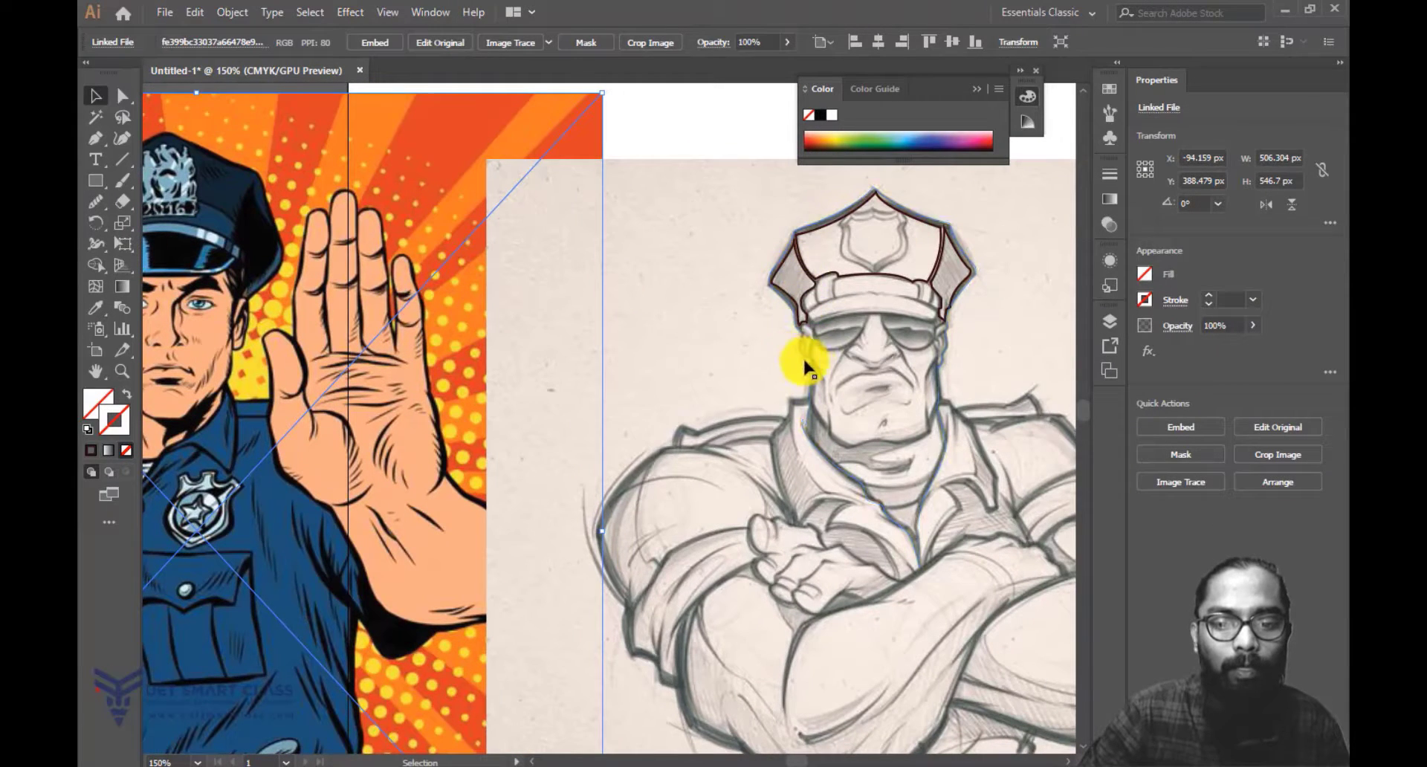
Bring the dark head-and-neck silhouette to the front of the stacking order and deselect it.
click(812, 375)
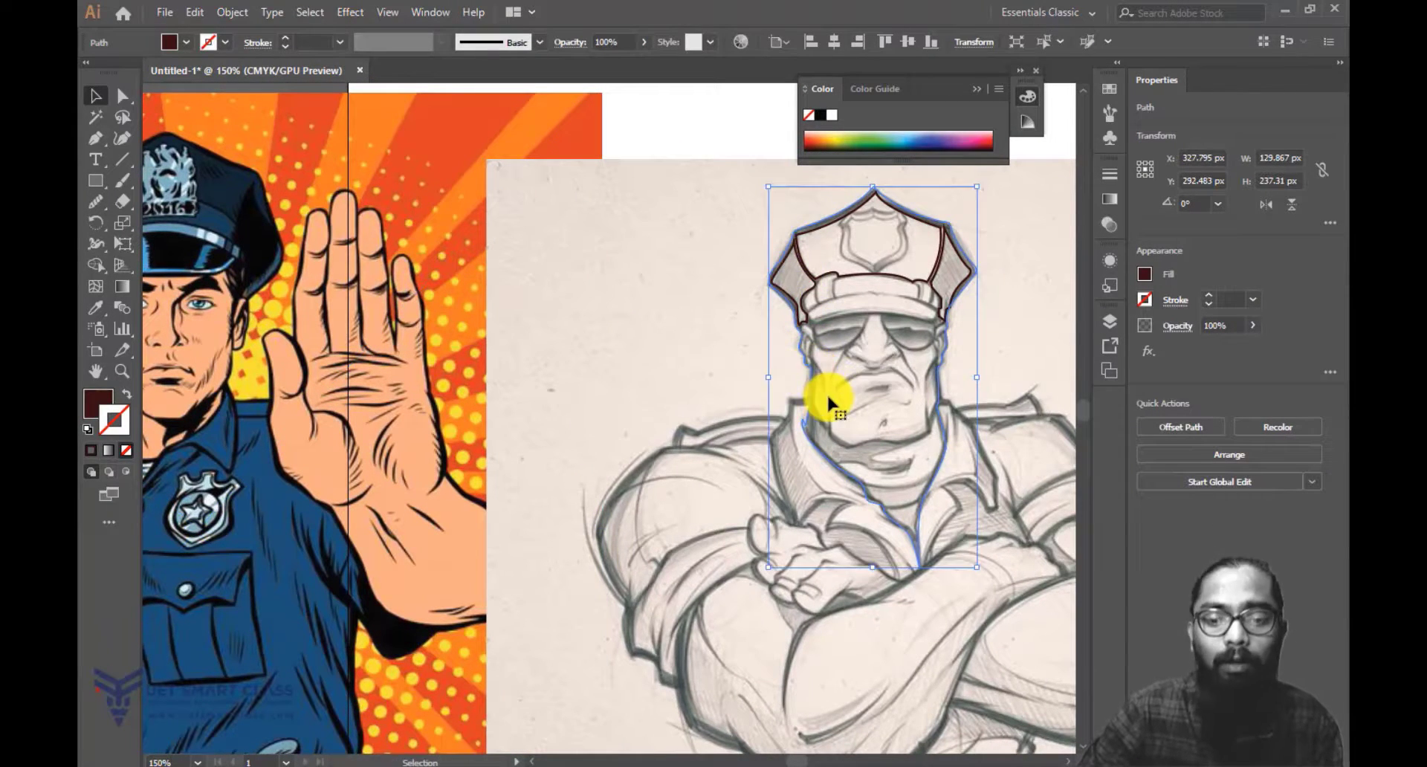
right_click(827, 395)
mouse_move(889, 671)
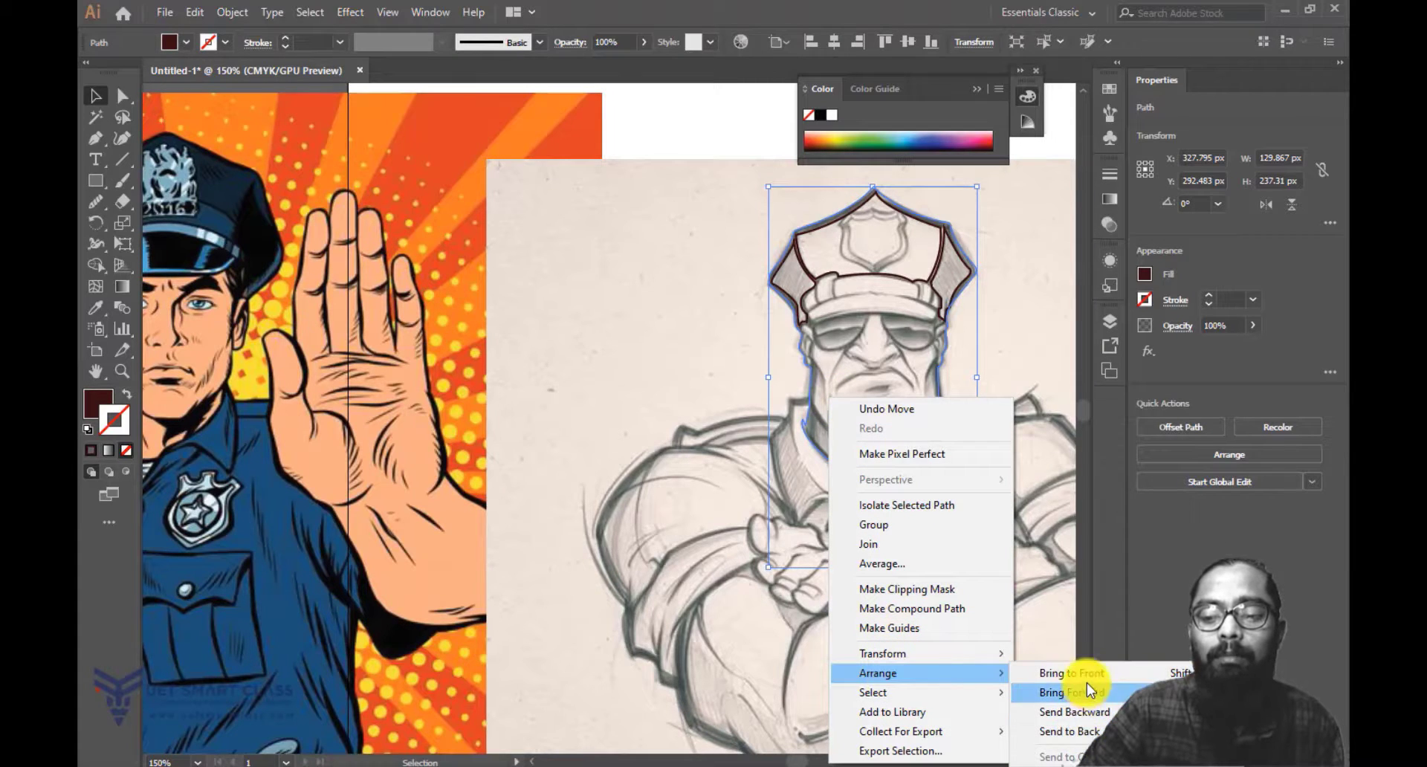
click(1086, 687)
click(1010, 227)
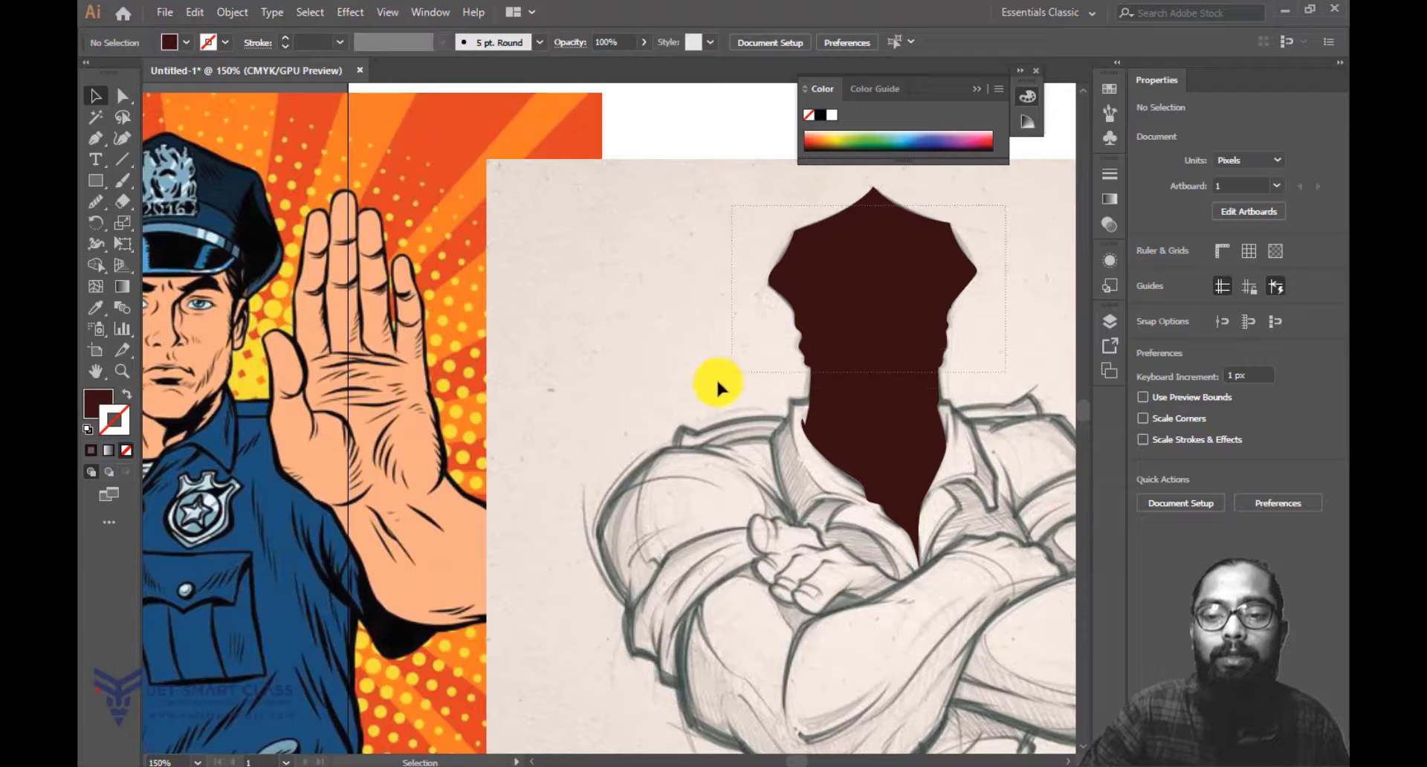
Select the crown and both side panel outlines without the silhouette, bring them to the front, and deselect them.
drag(646, 419, 645, 419)
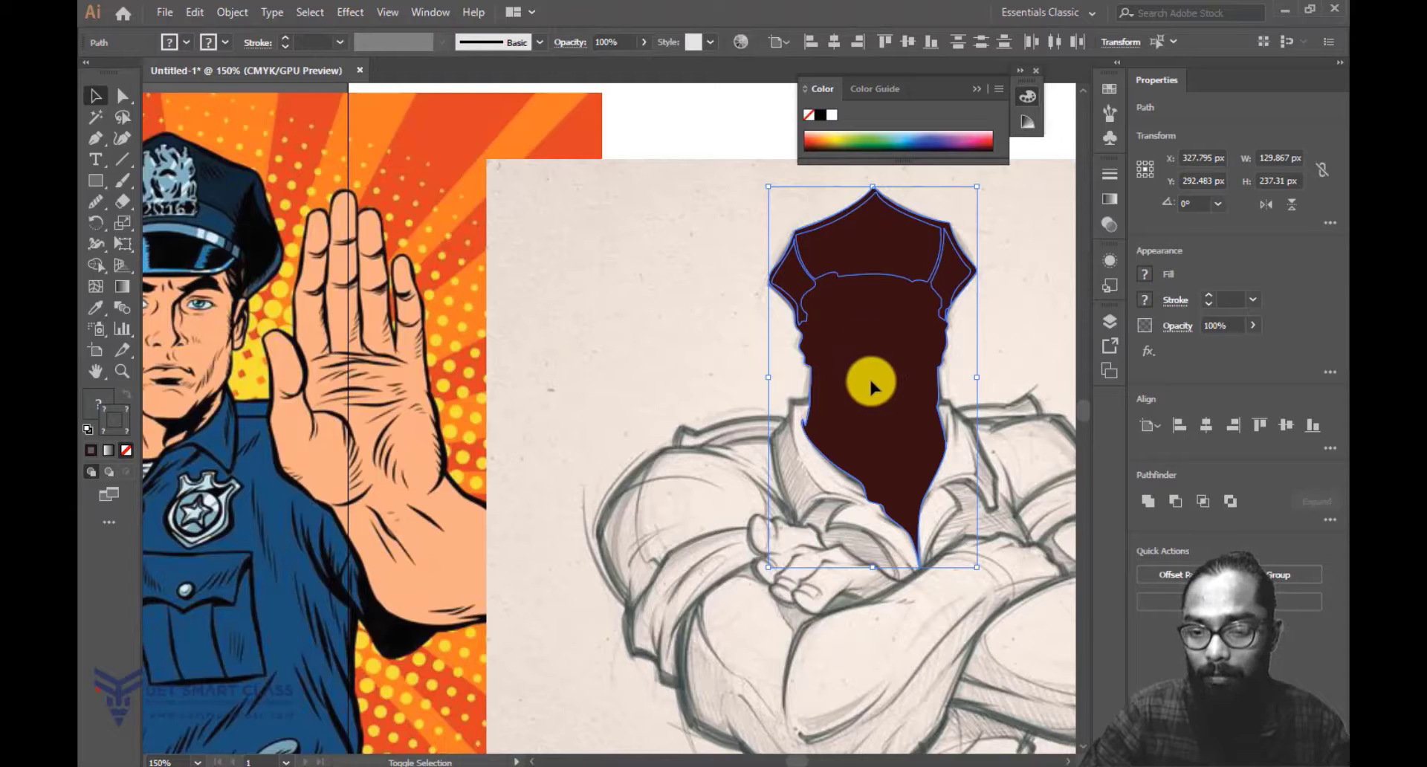
shift+click(892, 375)
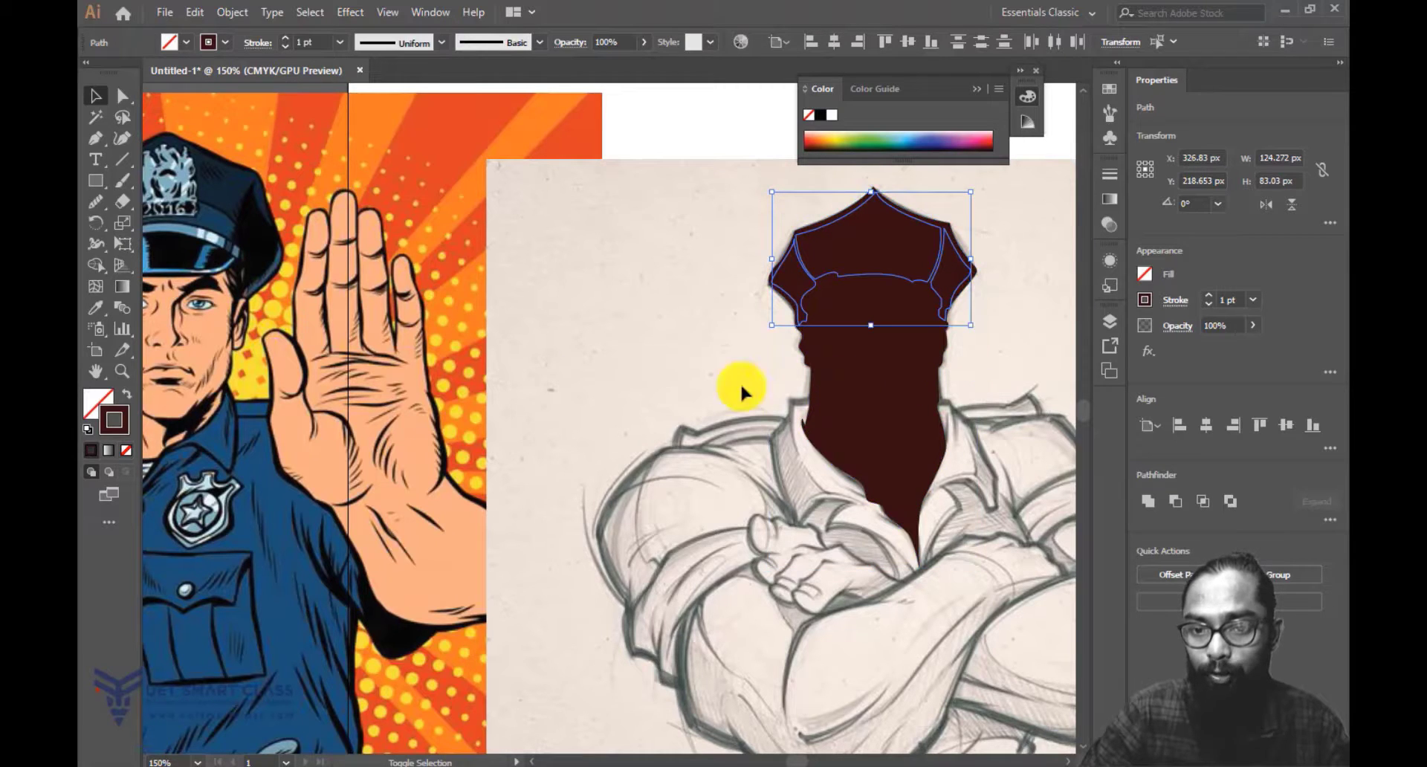
right_click(902, 278)
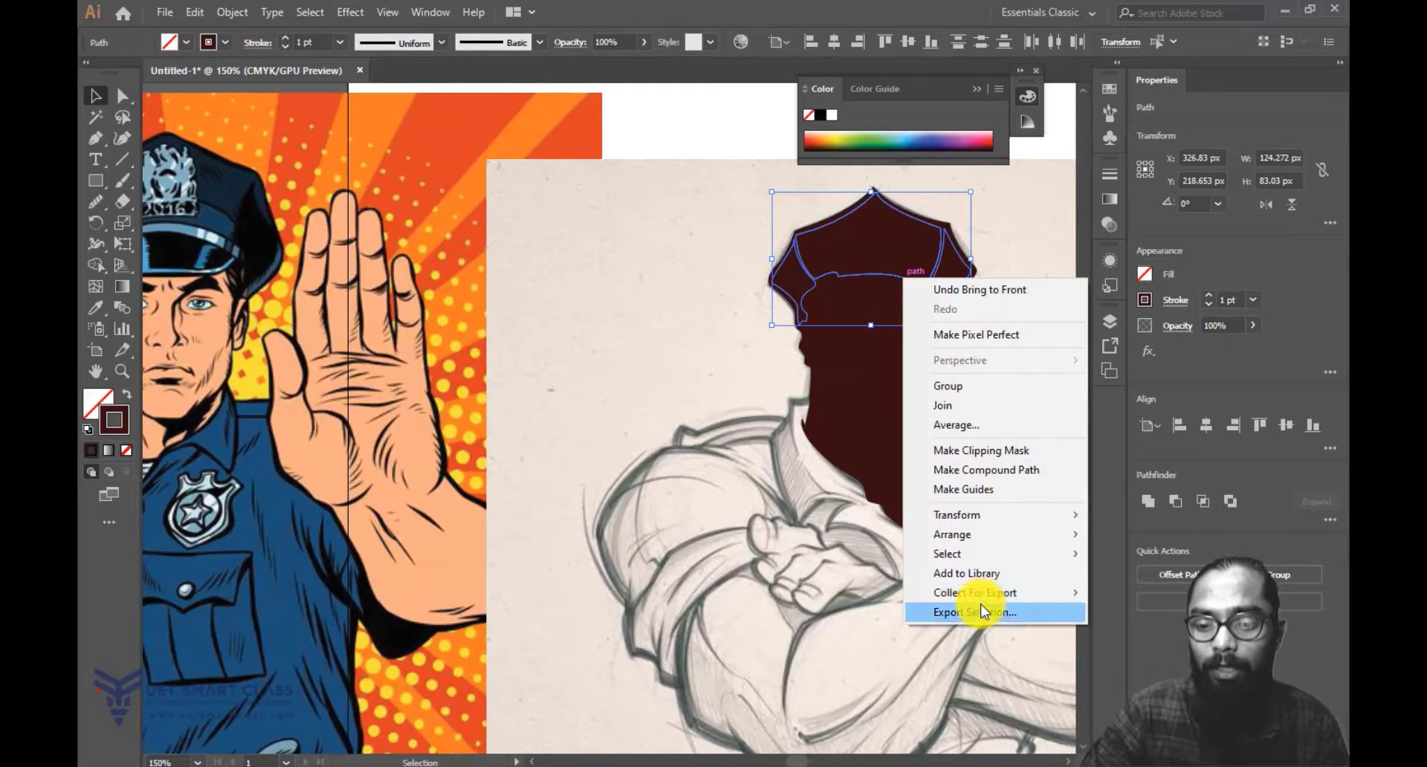
mouse_move(989, 554)
click(1143, 533)
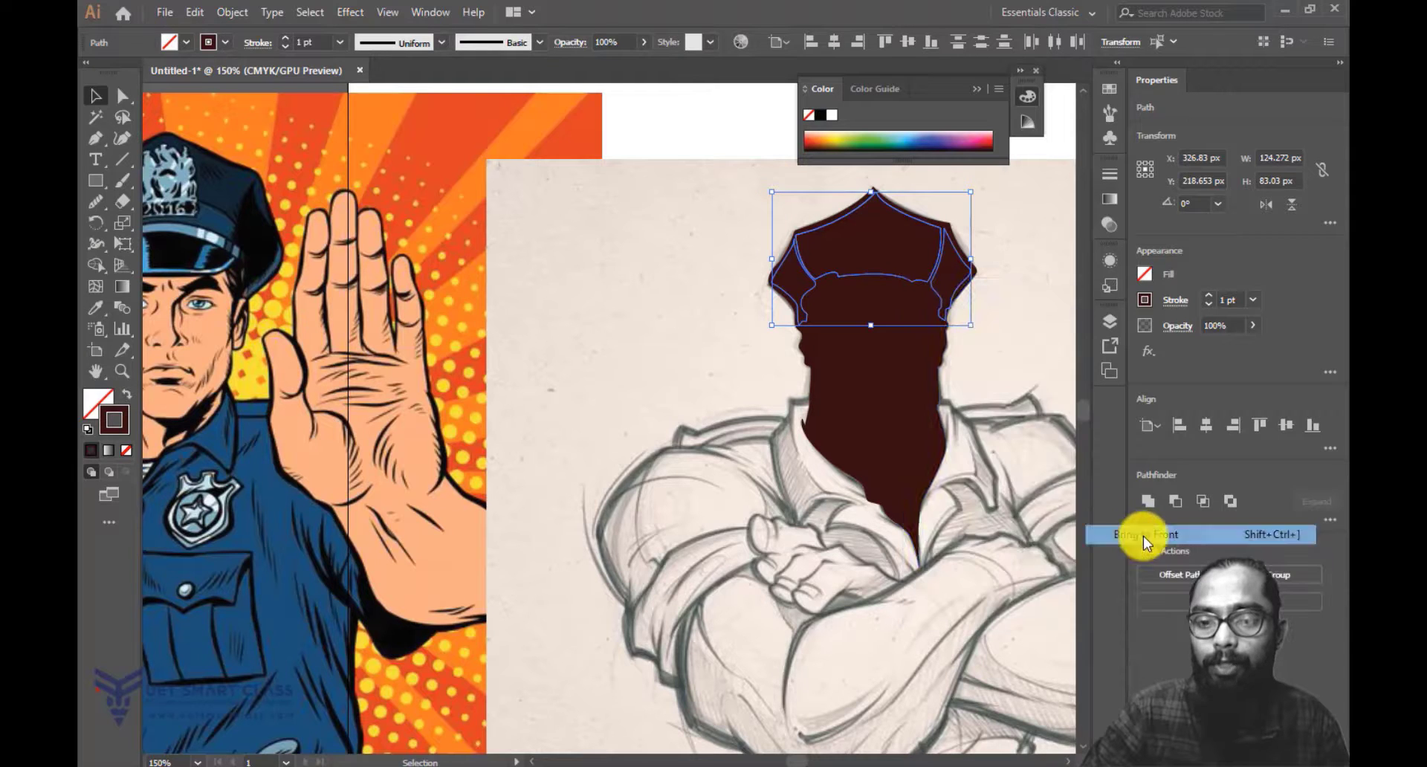
click(714, 354)
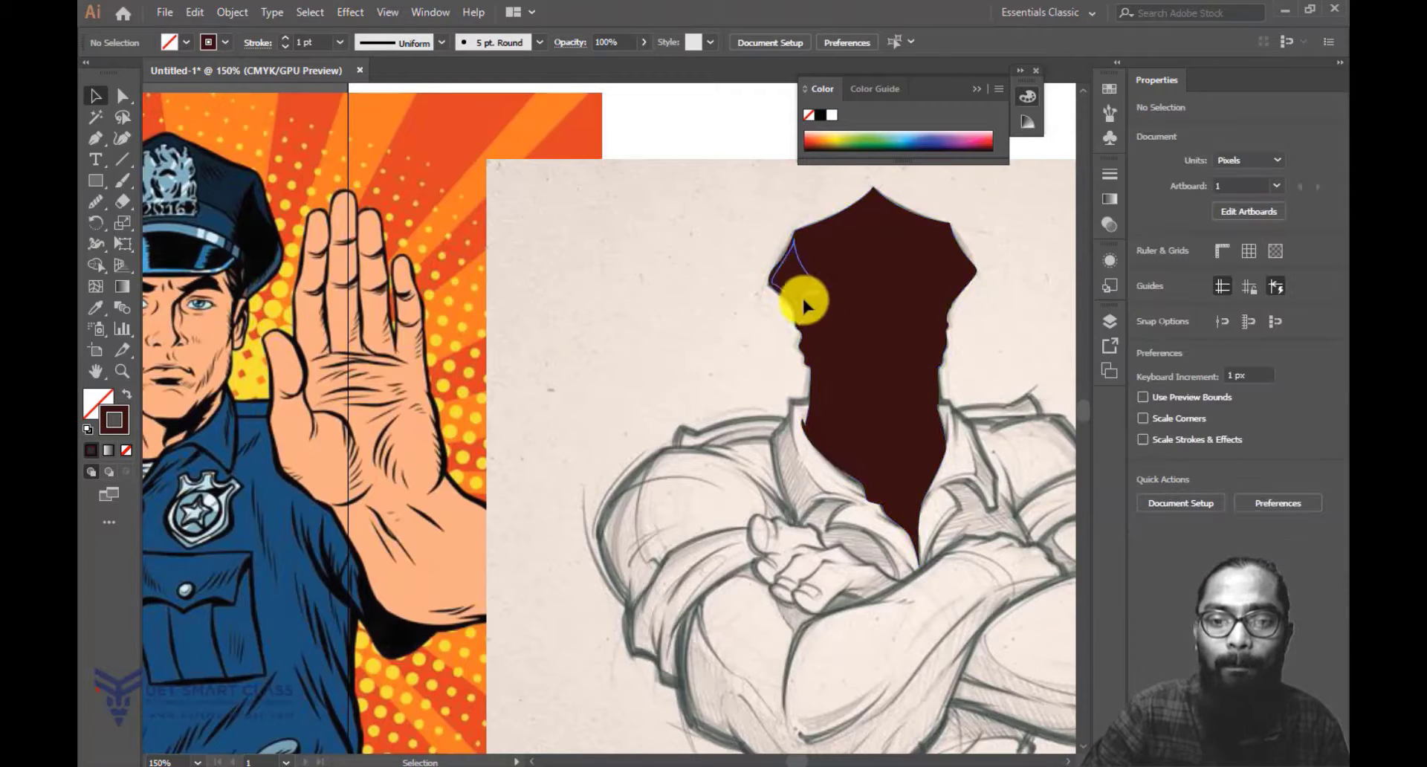
Fill the cap's left side panel with the dark navy sampled from the reference officer's cap, using the Eyedropper.
click(803, 300)
drag(693, 343, 763, 334)
key(p)
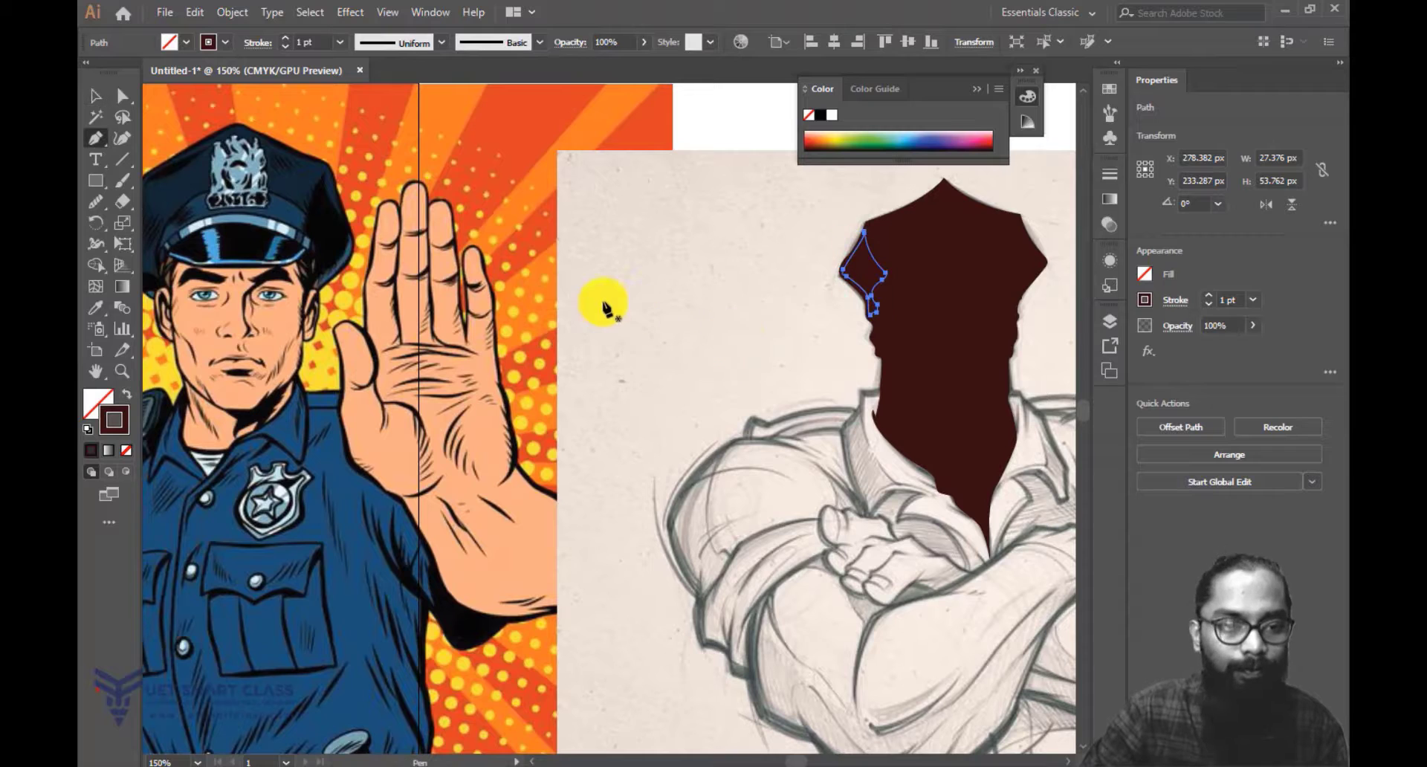
click(95, 307)
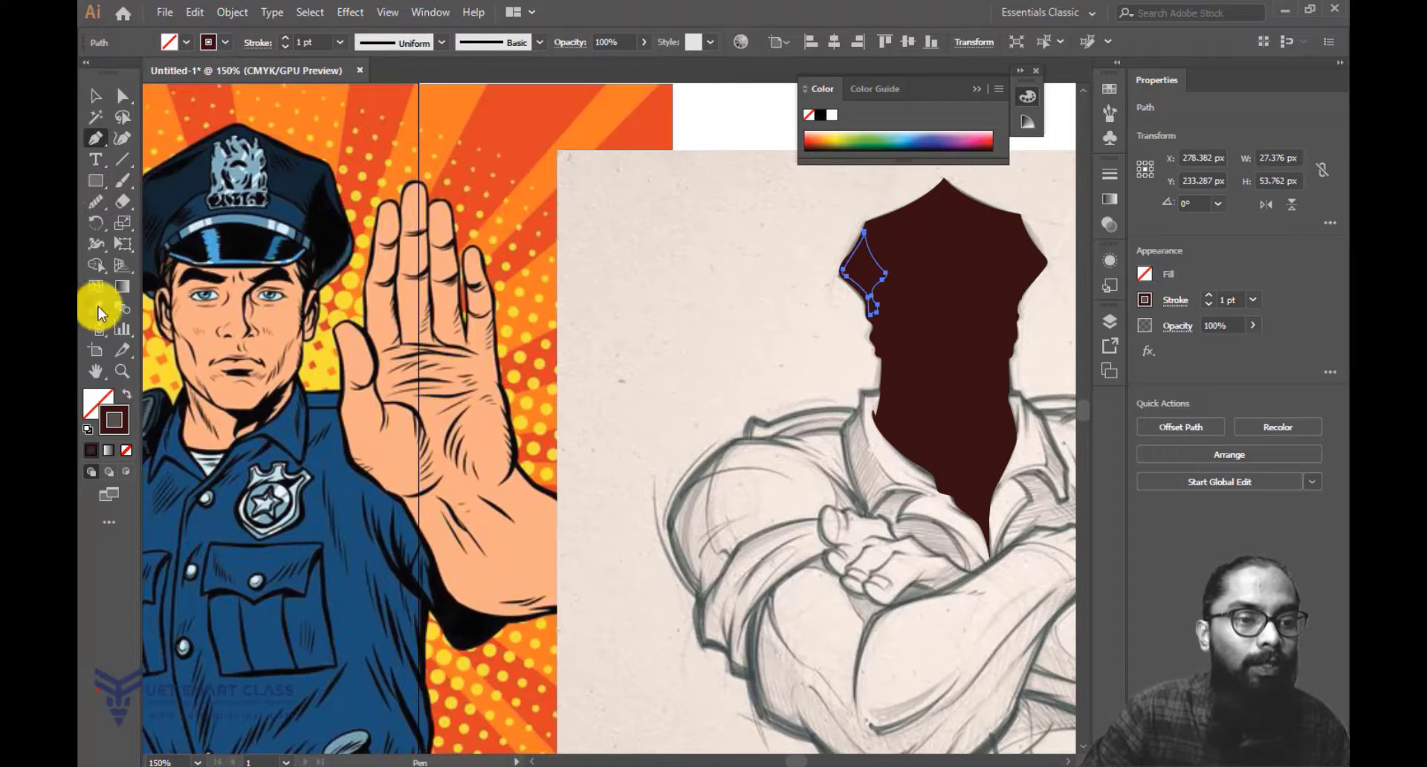
click(294, 177)
key(v)
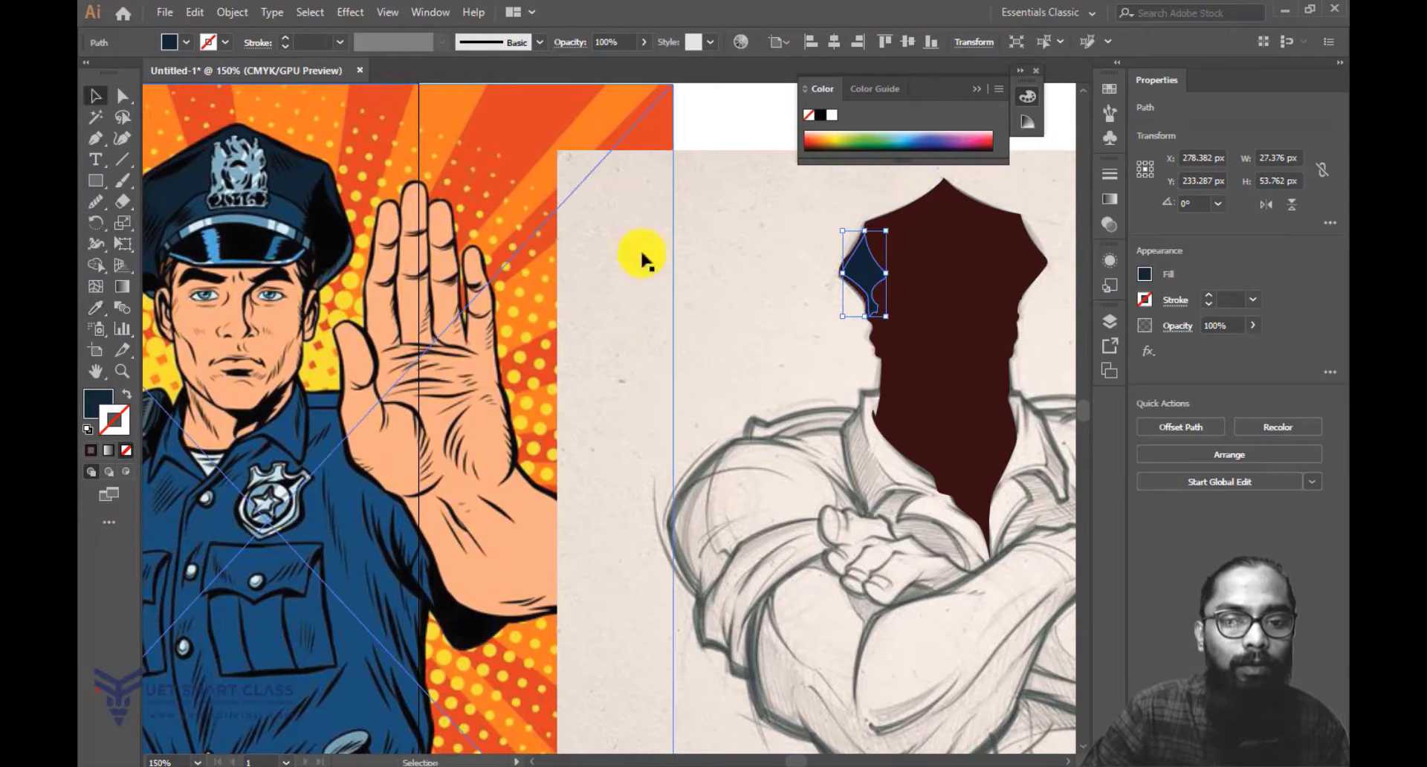
Fill the cap's crown shape with the same dark navy, sampled from the left side panel.
click(921, 266)
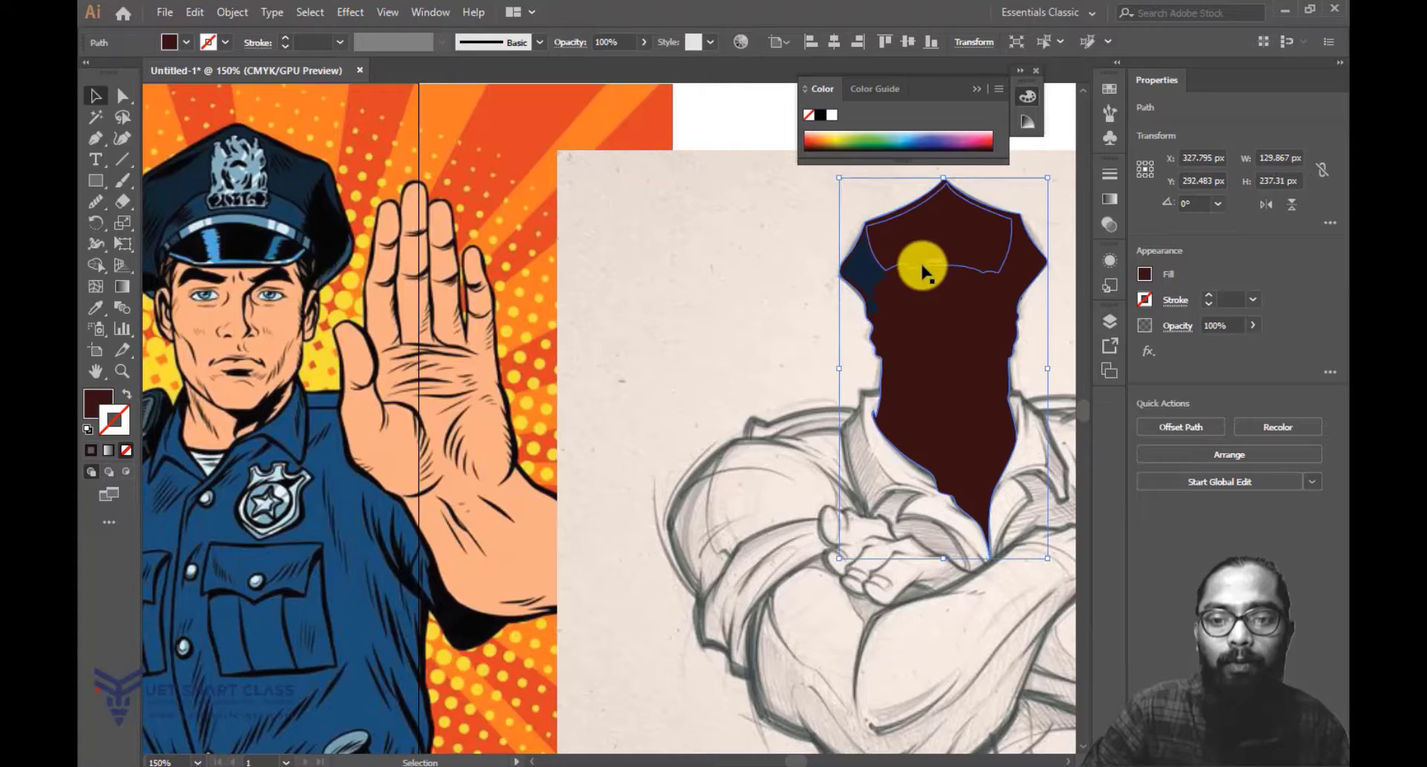
key(i)
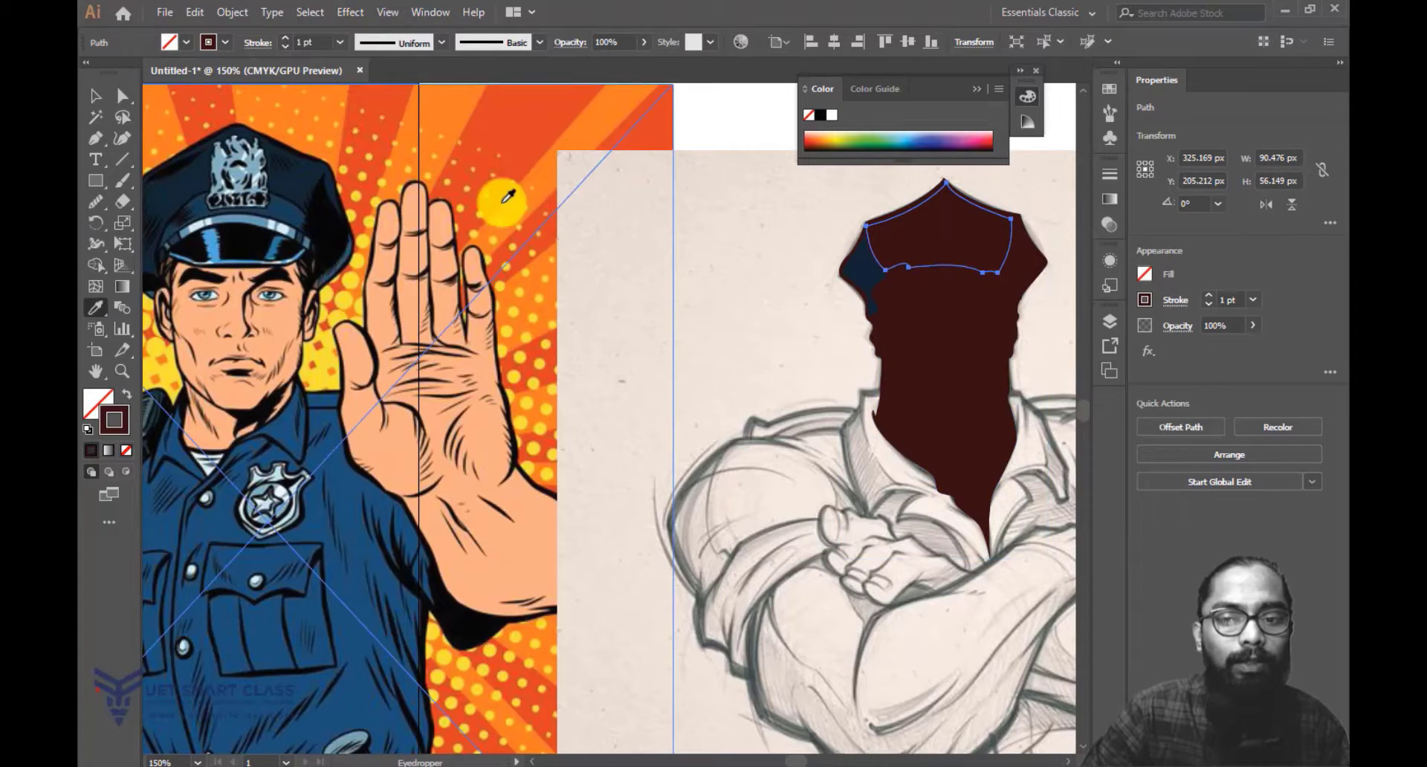
click(880, 271)
key(v)
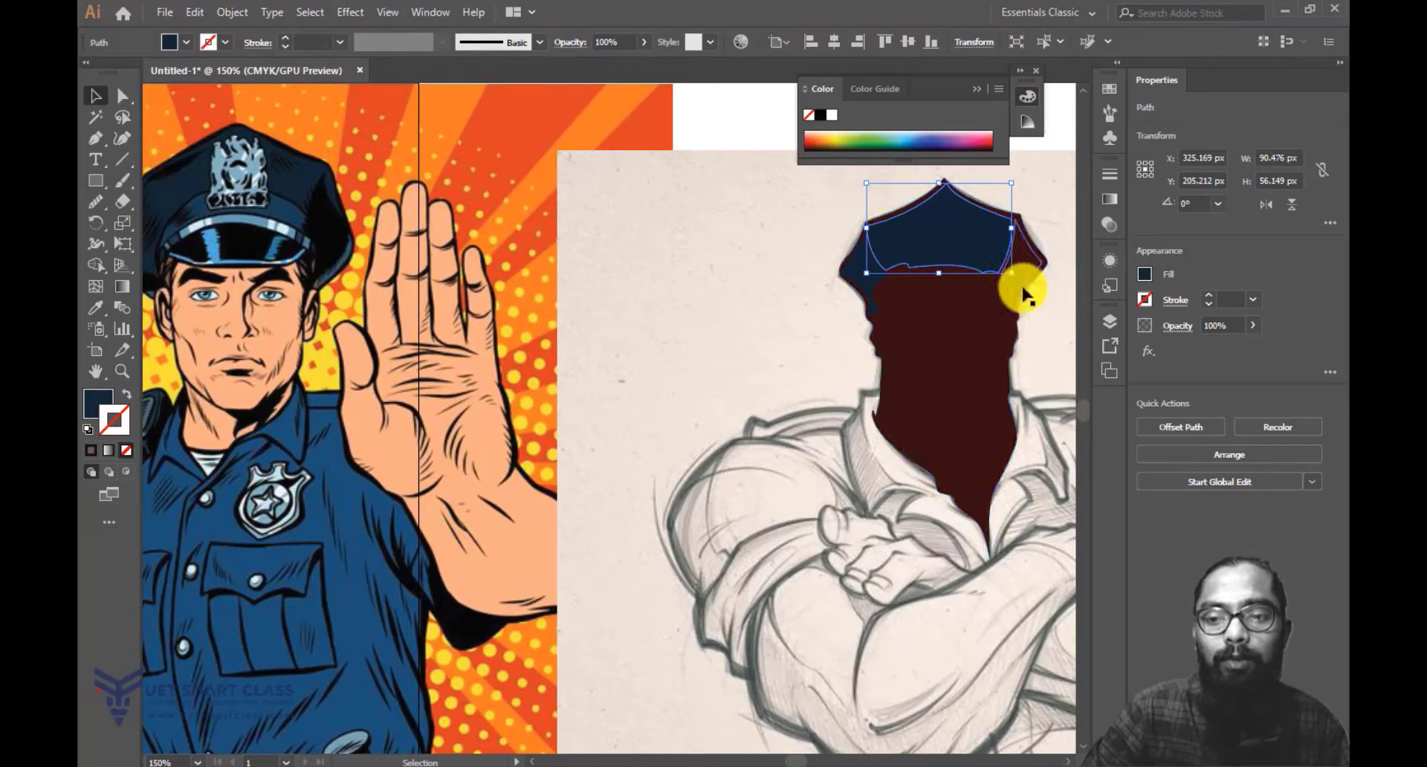
Fill the cap's right side panel with the crown's dark navy and the head-and-neck silhouette with near-black sampled from the reference officer's cap.
click(1016, 261)
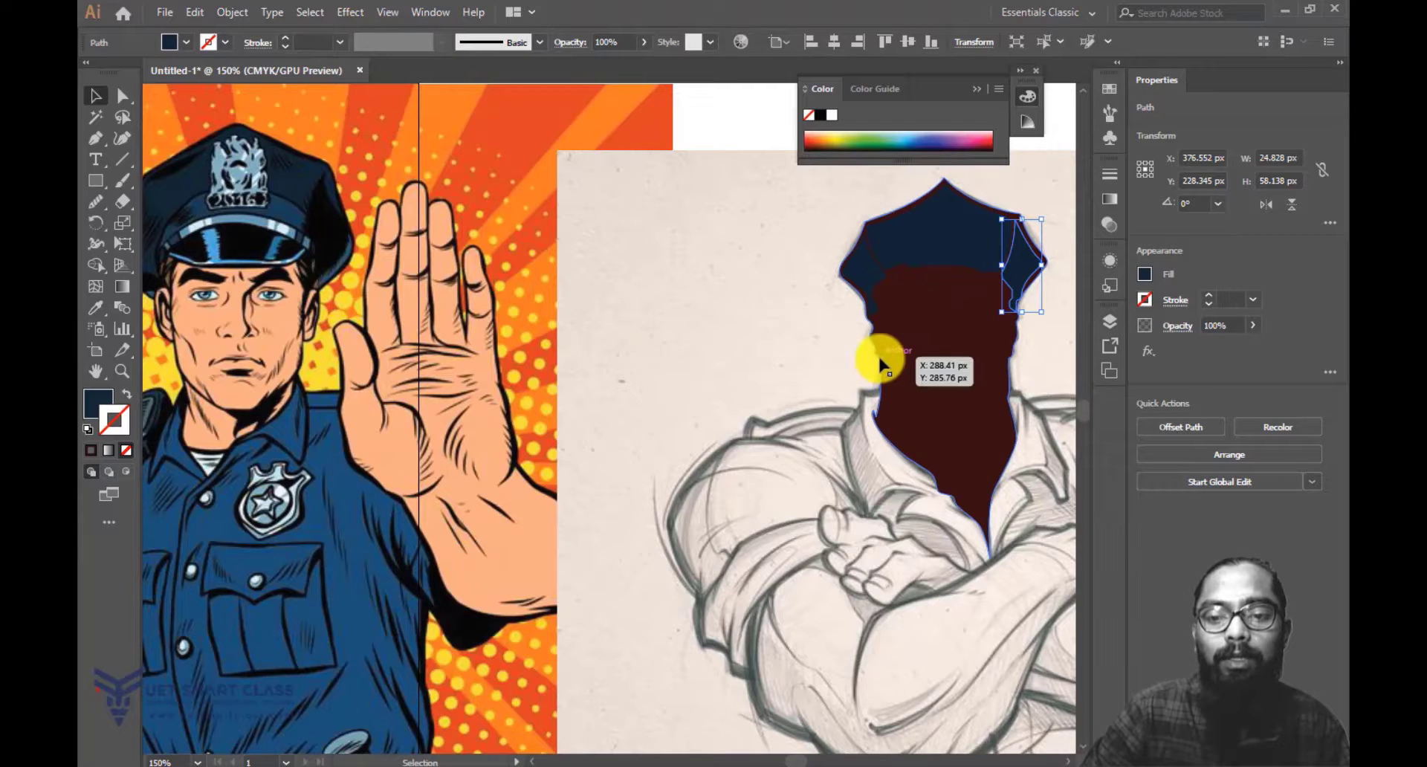
click(896, 364)
key(i)
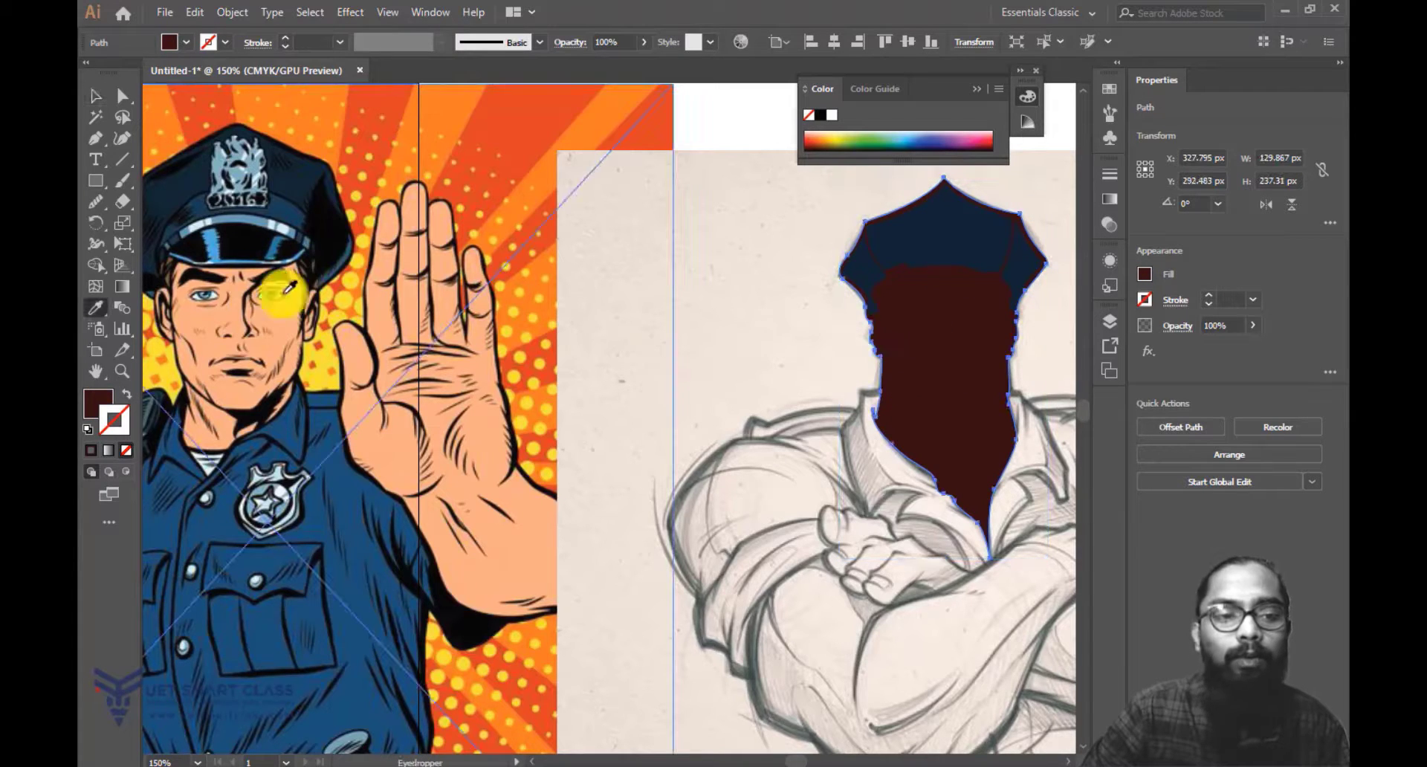
click(331, 202)
key(v)
Send the silhouette and the crown and side panel shapes to the back, behind the pencil sketch, and deselect them.
drag(564, 208, 626, 187)
drag(783, 205, 649, 219)
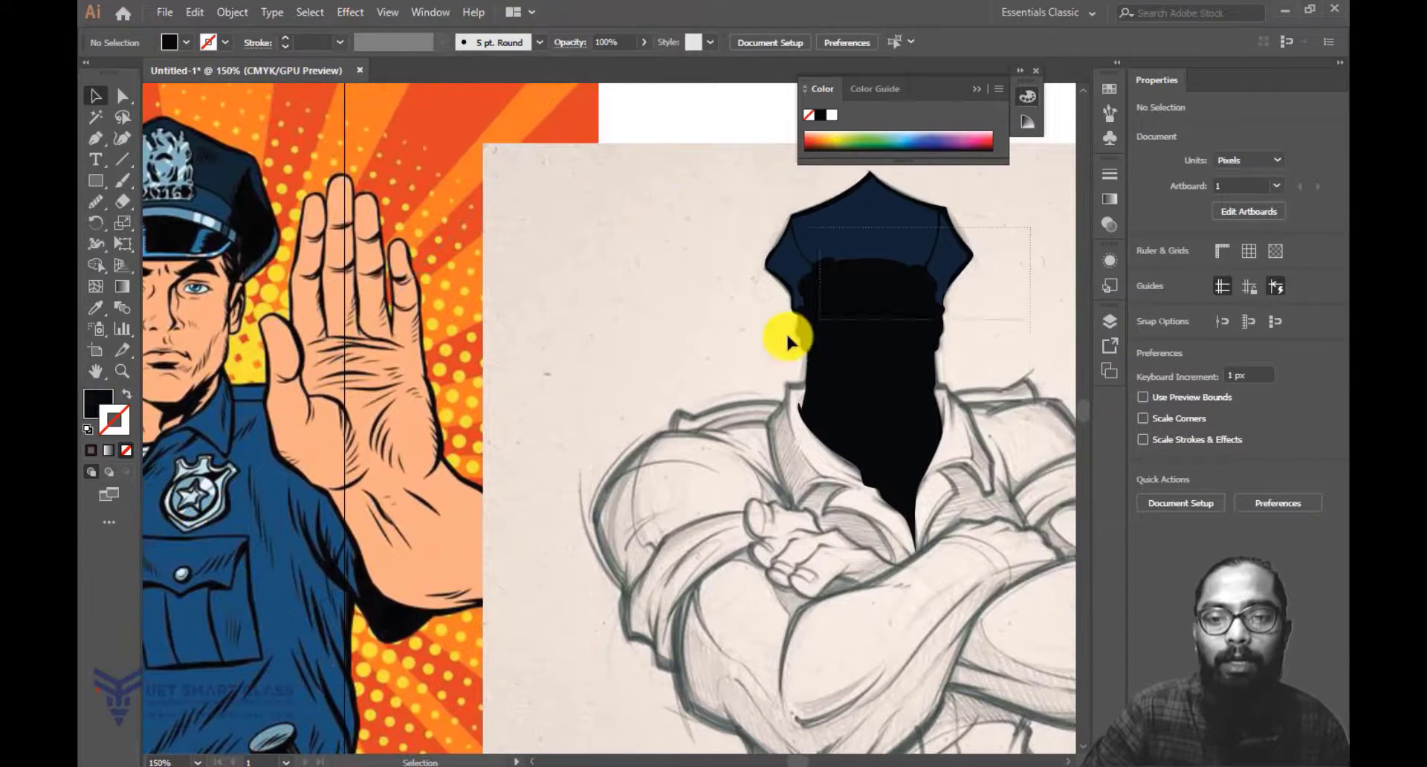
click(896, 338)
right_click(881, 306)
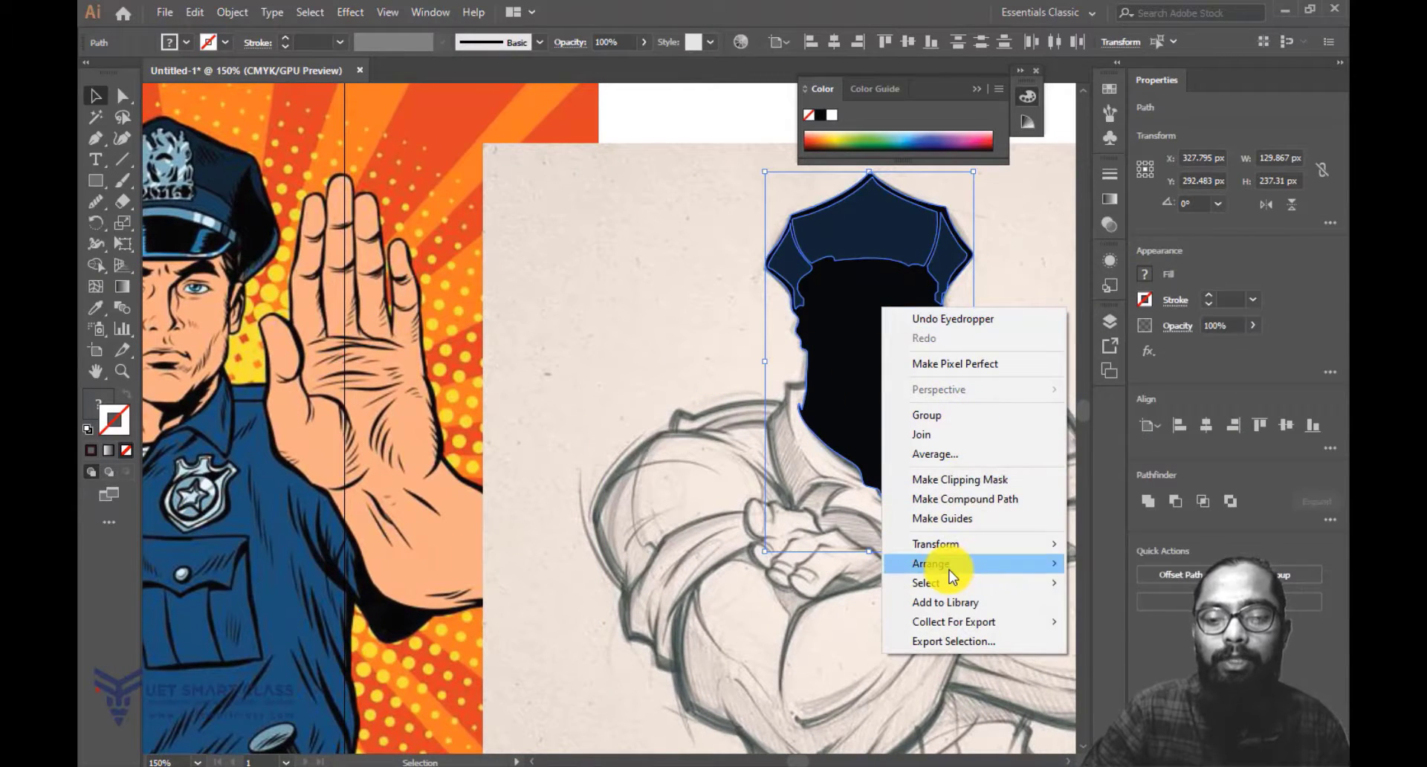
mouse_move(951, 576)
click(1128, 621)
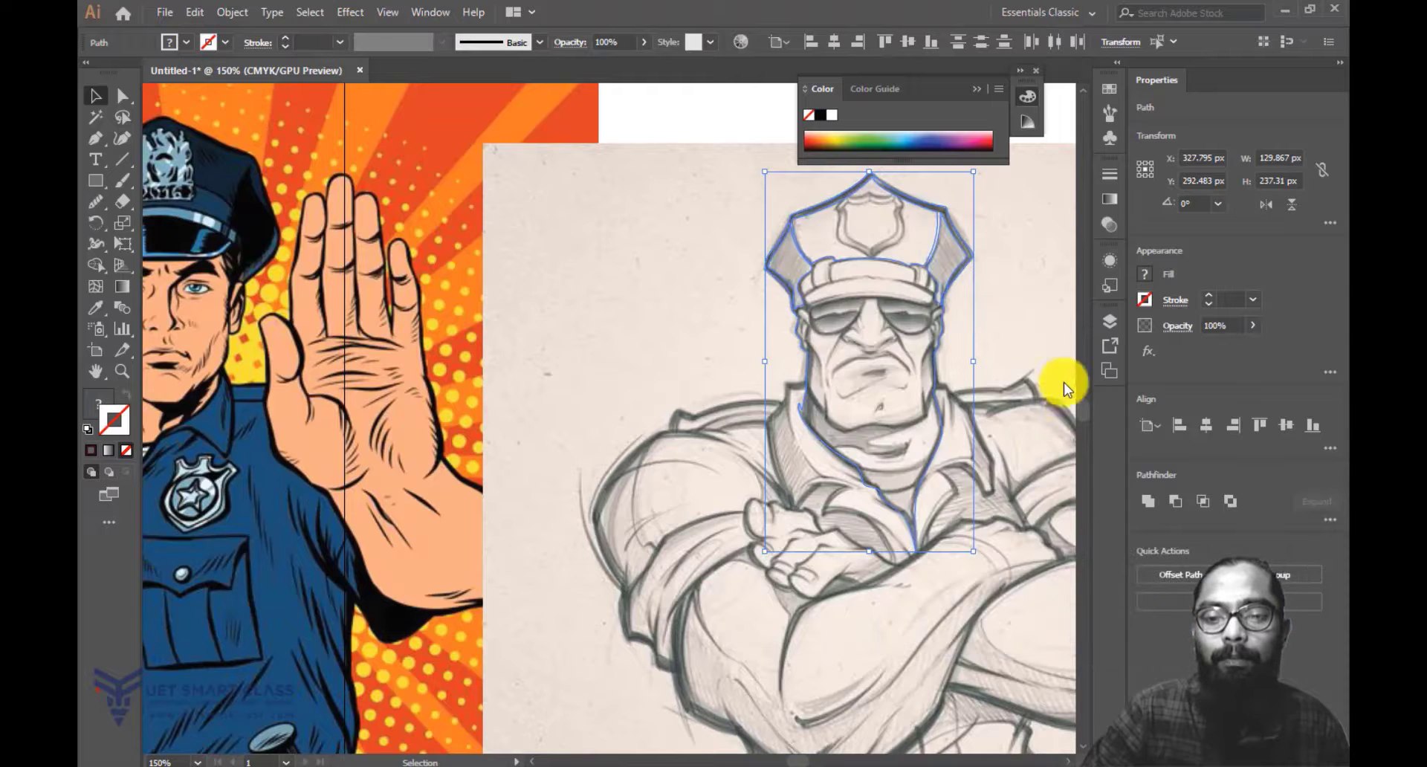
click(1050, 356)
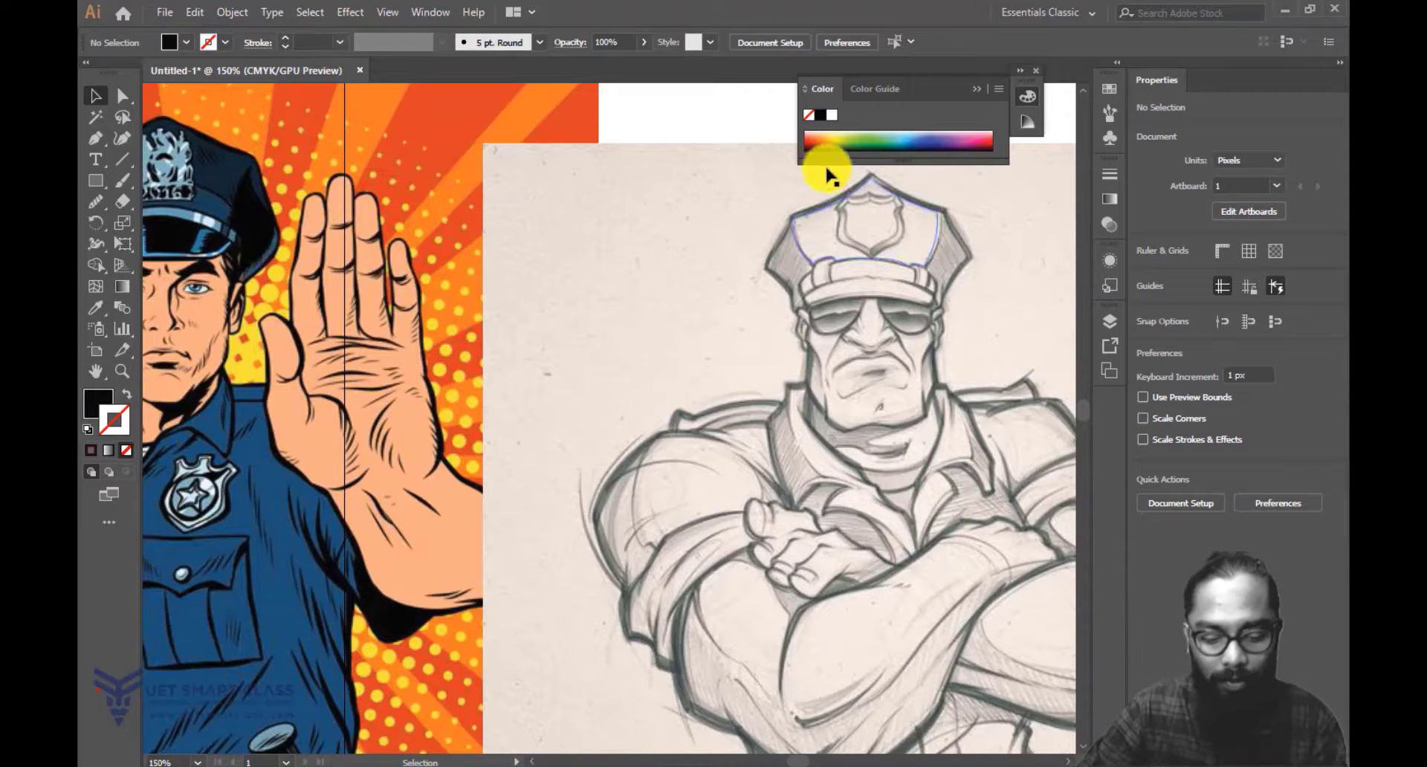
Trace the cap band's left end piece and the adjoining left strap loop with the Pen tool as unfilled outlines with a 1 pt black stroke.
key(ctrl+plus)
key(ctrl+plus)
drag(966, 210, 402, 428)
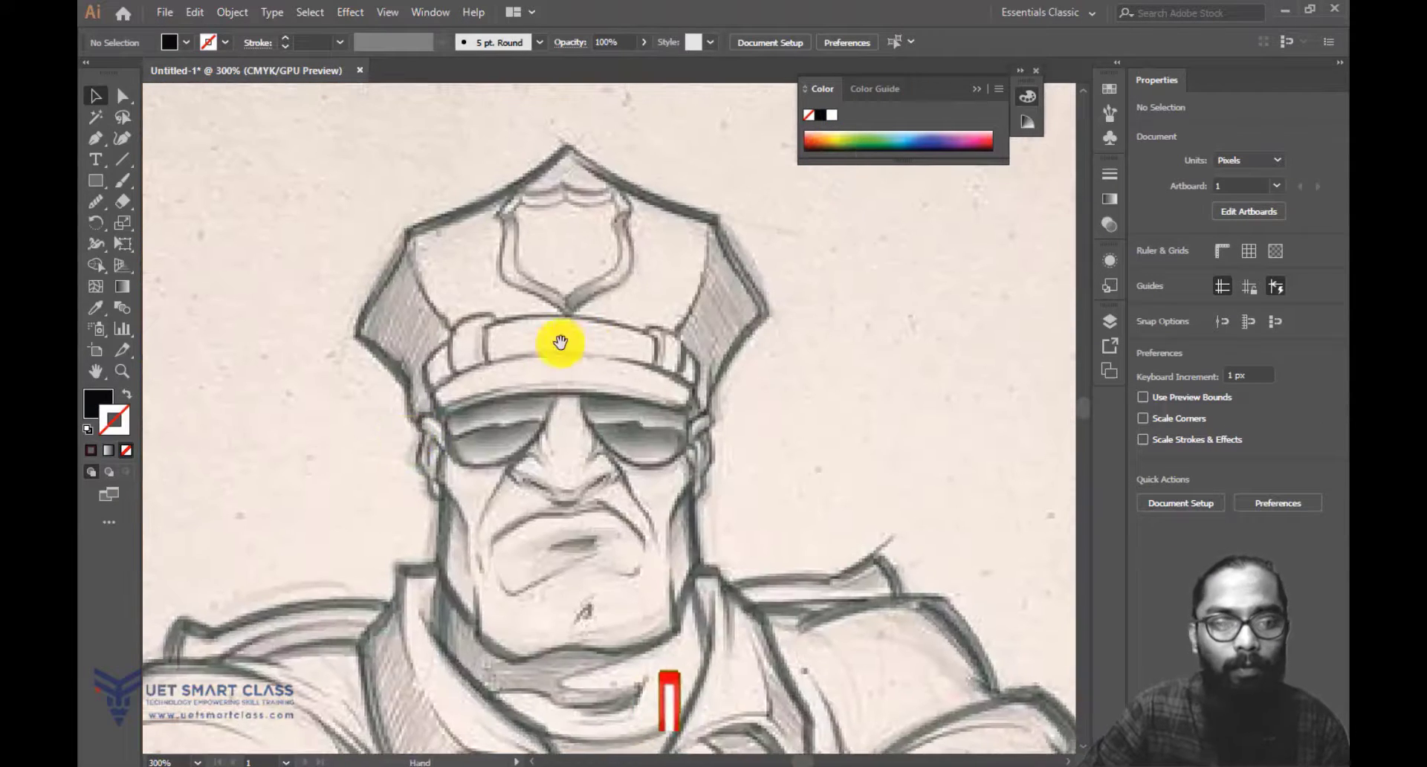
key(p)
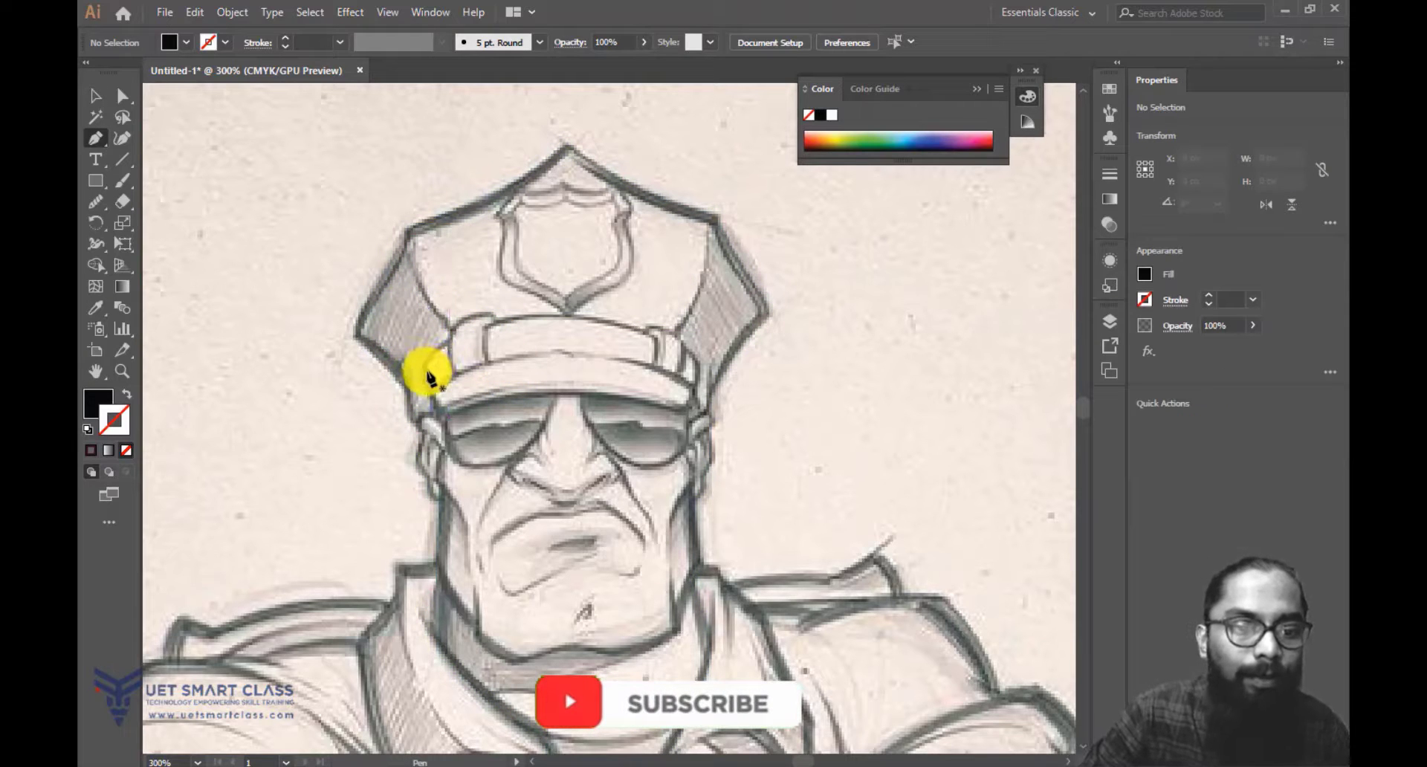
click(426, 371)
key(ctrl+plus)
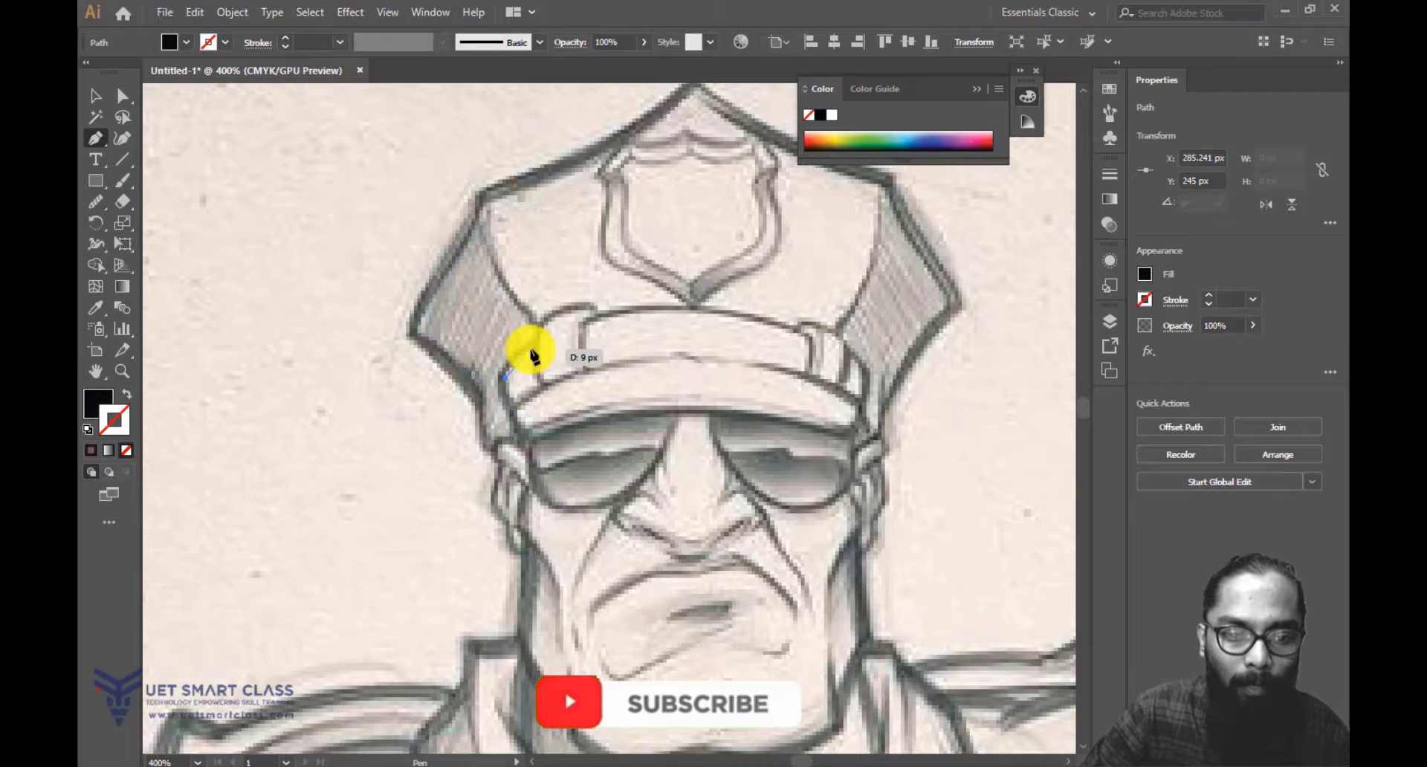
mouse_move(532, 355)
mouse_down()
mouse_move(540, 387)
mouse_move(514, 405)
mouse_move(503, 362)
mouse_up()
click(127, 394)
mouse_move(610, 381)
mouse_down()
mouse_move(431, 318)
mouse_move(426, 291)
mouse_move(494, 304)
mouse_move(484, 289)
mouse_move(443, 360)
mouse_up()
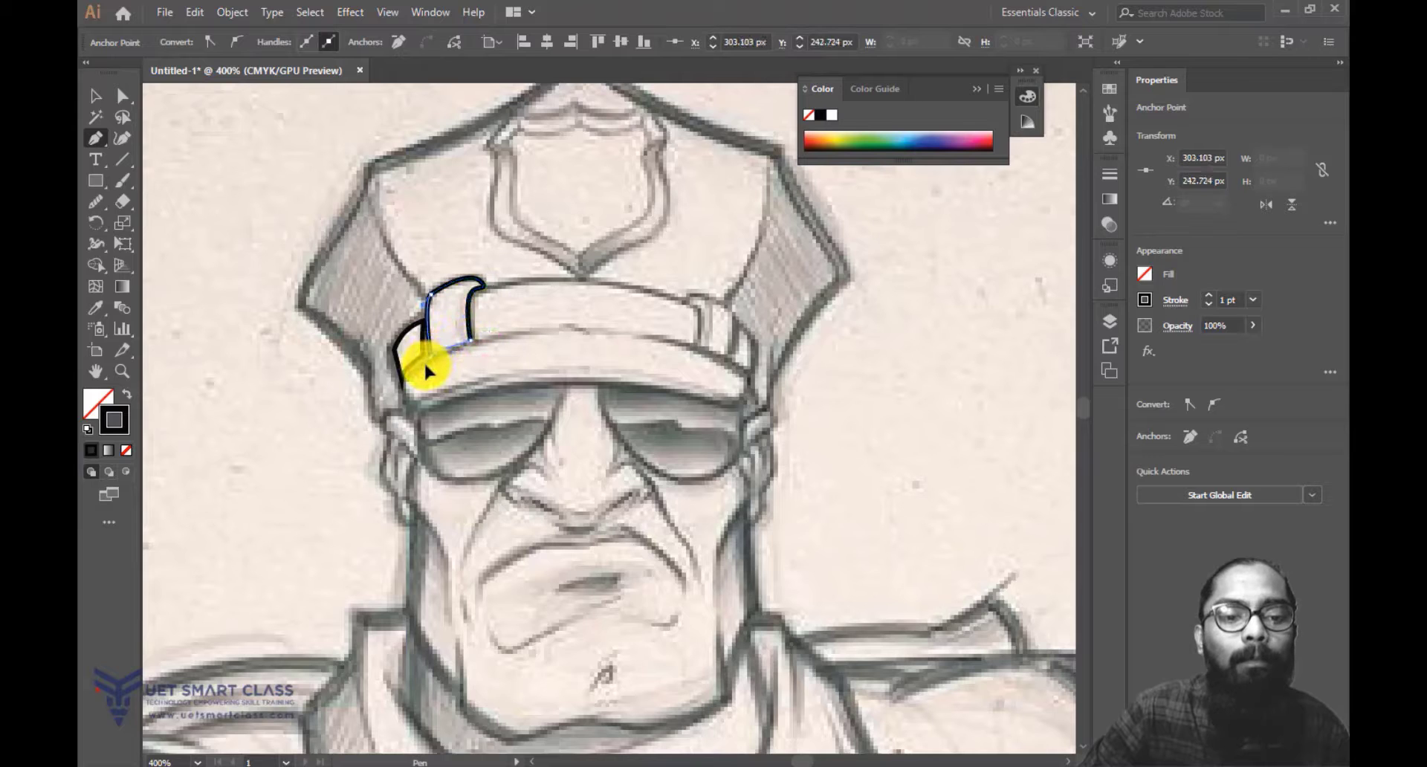
click(428, 358)
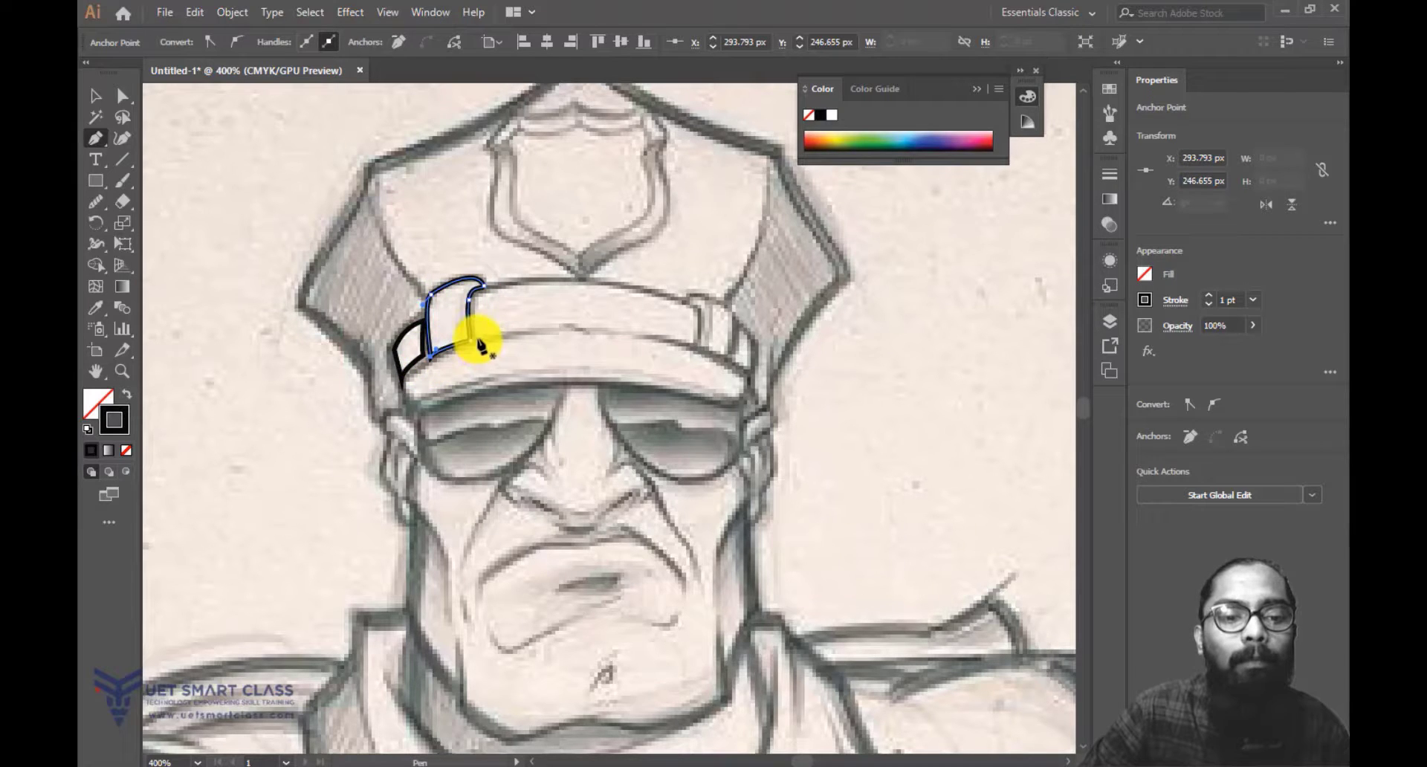
Trace the long curved center section of the cap band as a closed outline with the Pen tool.
click(477, 339)
click(499, 281)
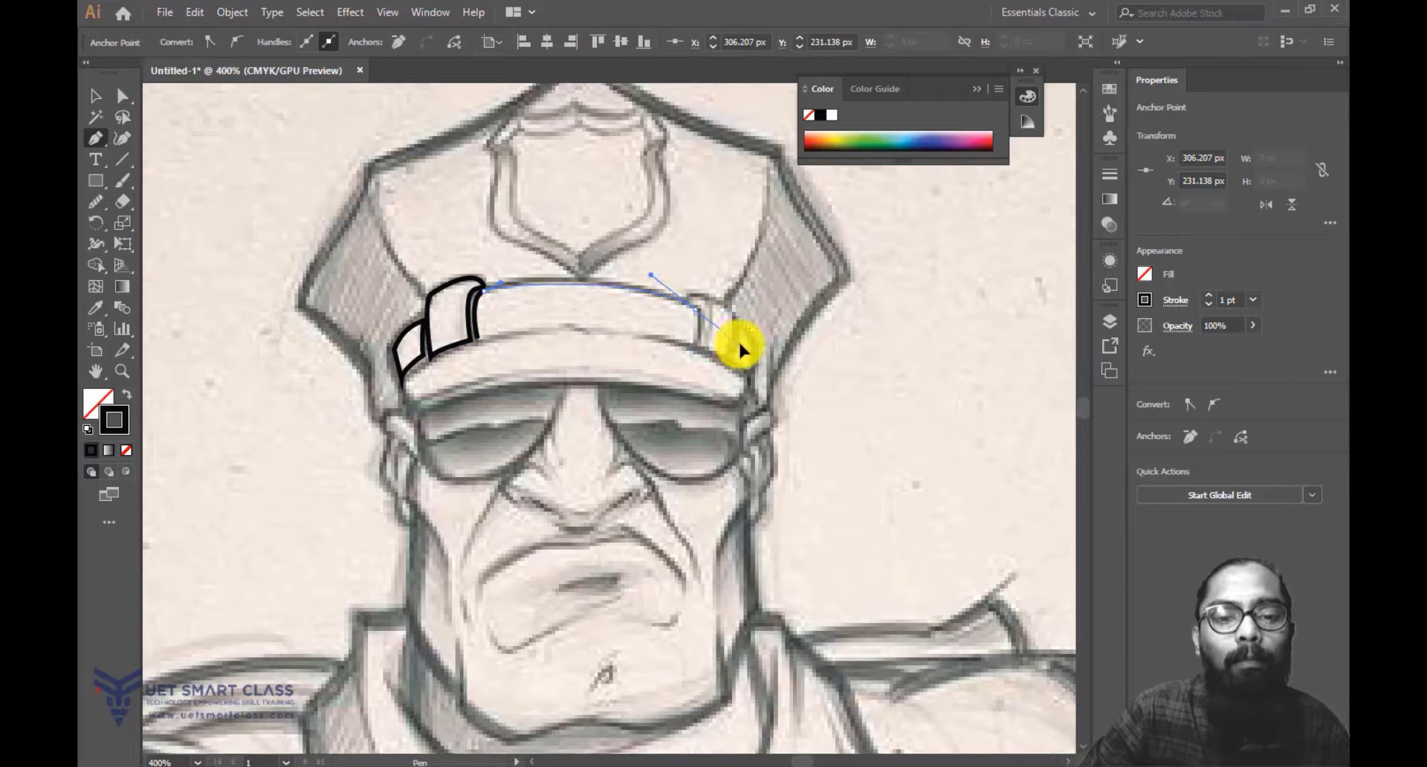
drag(737, 340, 739, 339)
click(695, 308)
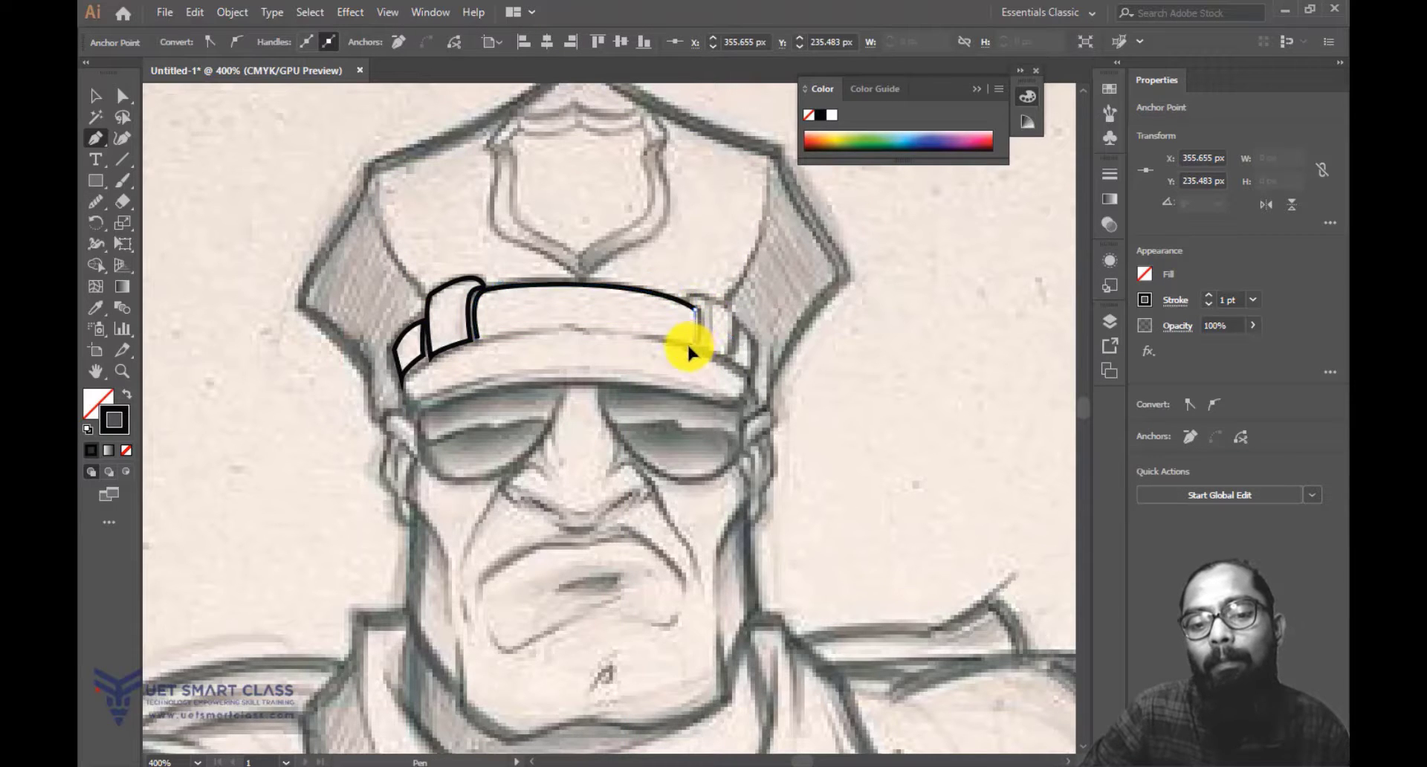
click(697, 343)
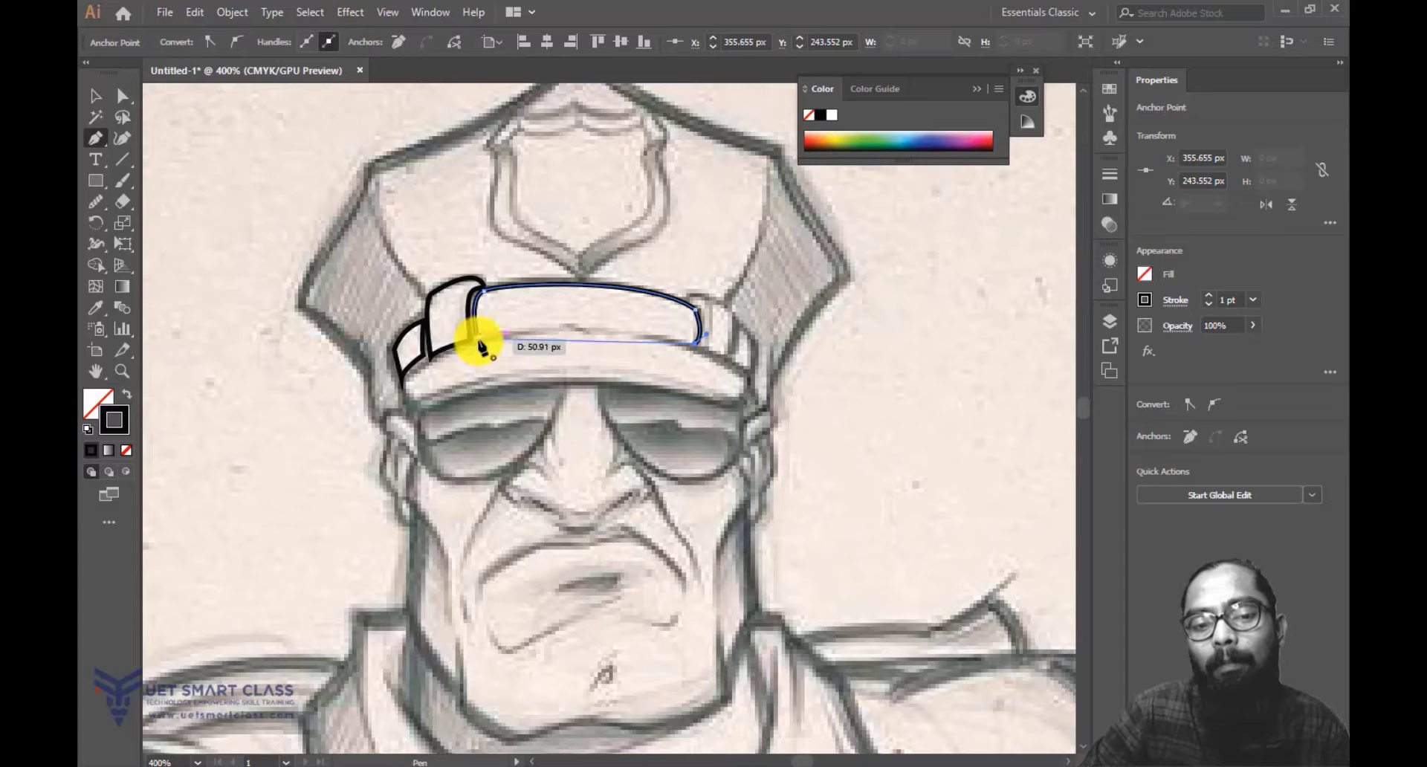
drag(477, 339, 373, 365)
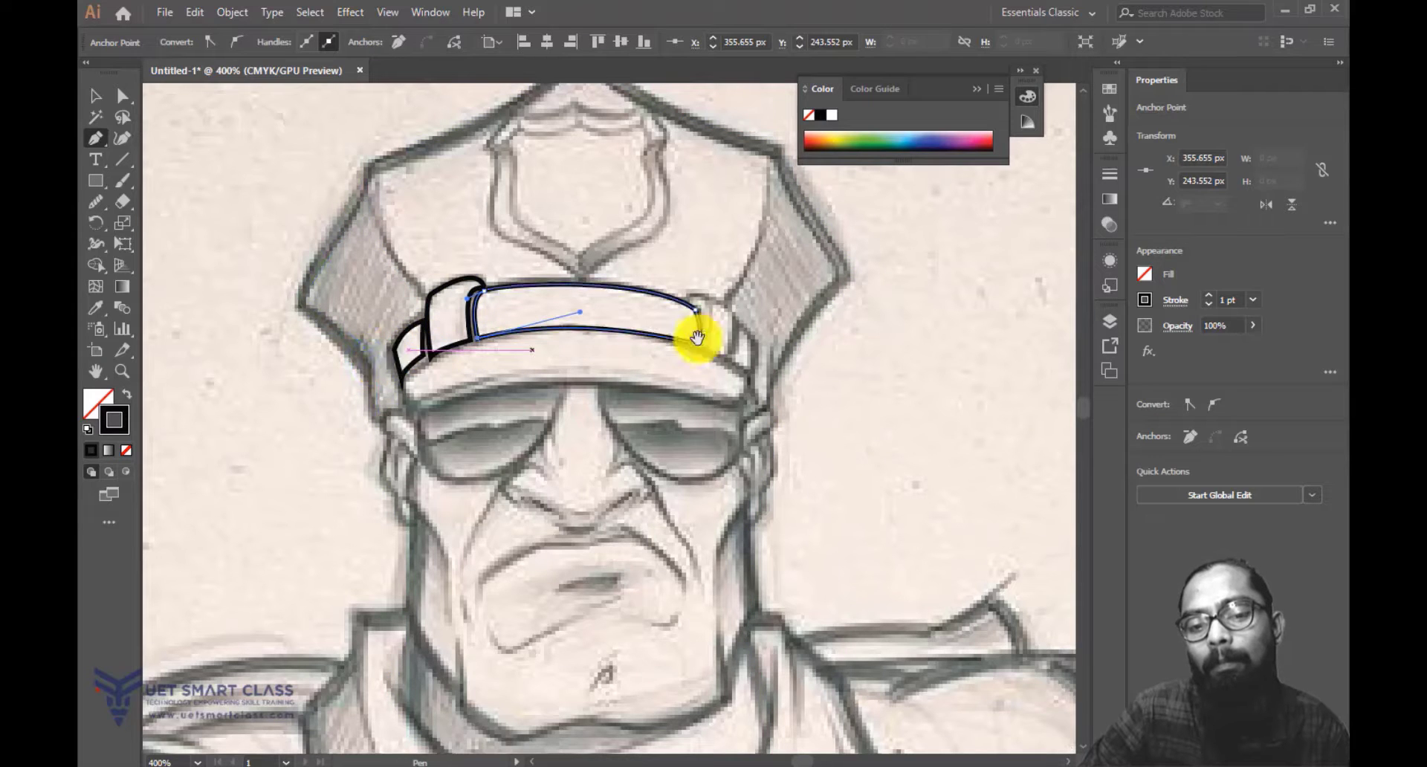
Trace the cap band's right strap loop and its small right end piece as closed outlines with the Pen tool.
drag(711, 331, 621, 306)
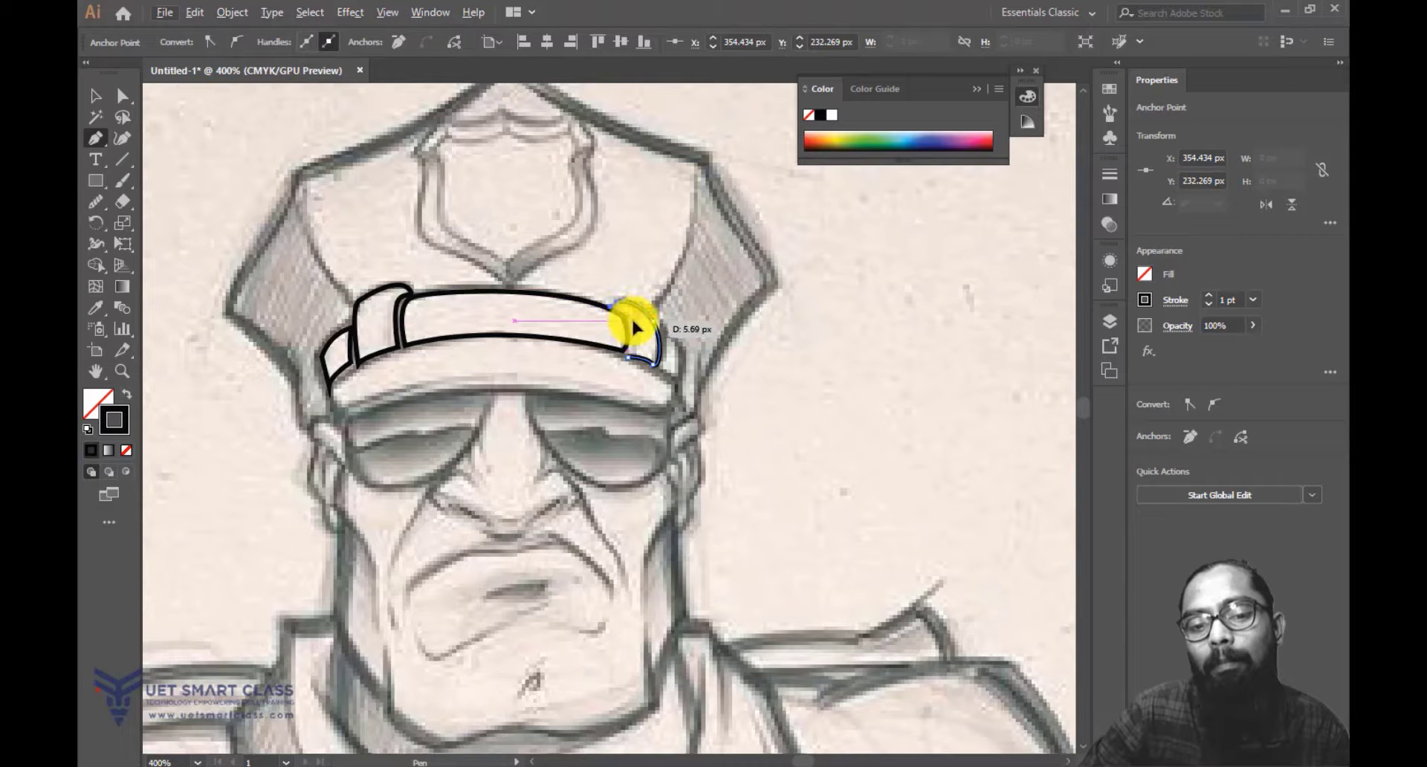
drag(653, 364, 628, 364)
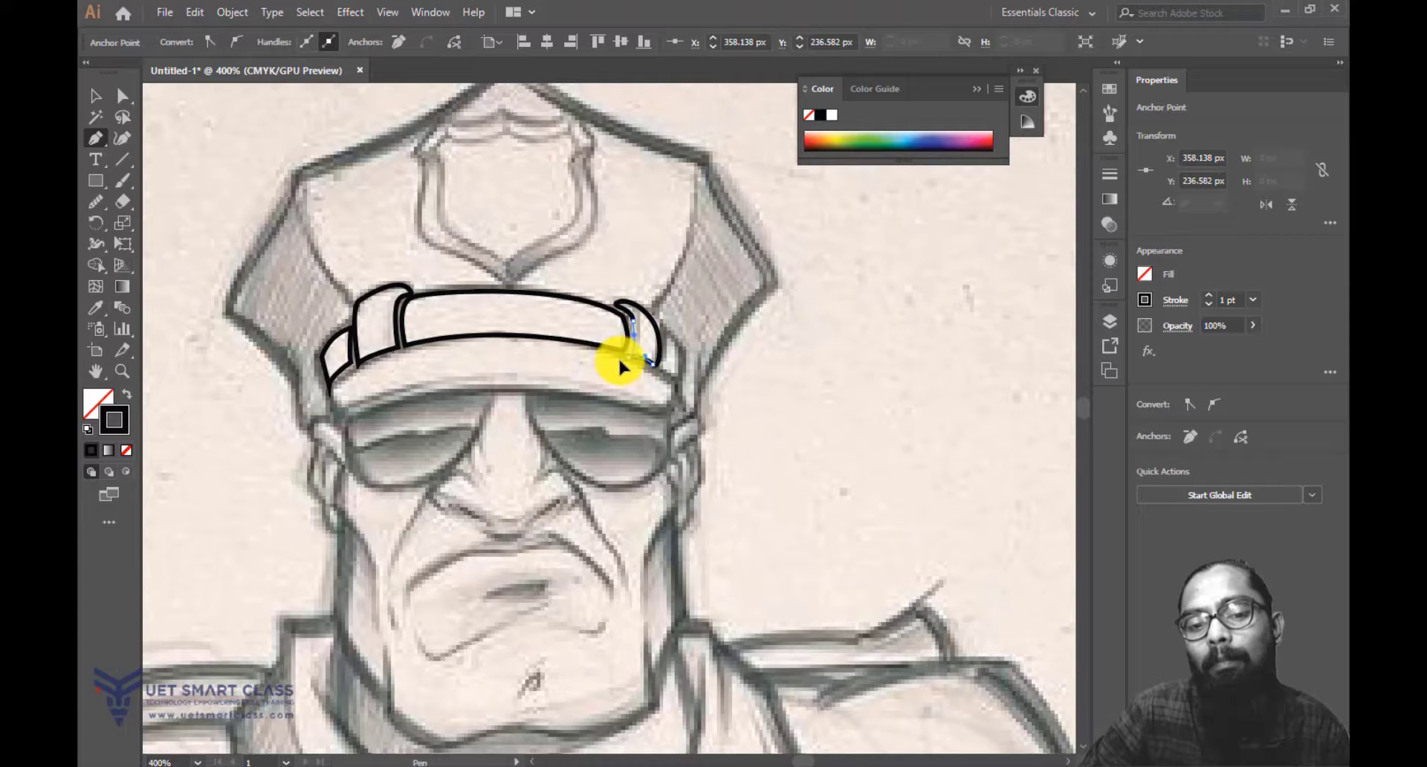
drag(619, 360, 667, 290)
click(672, 304)
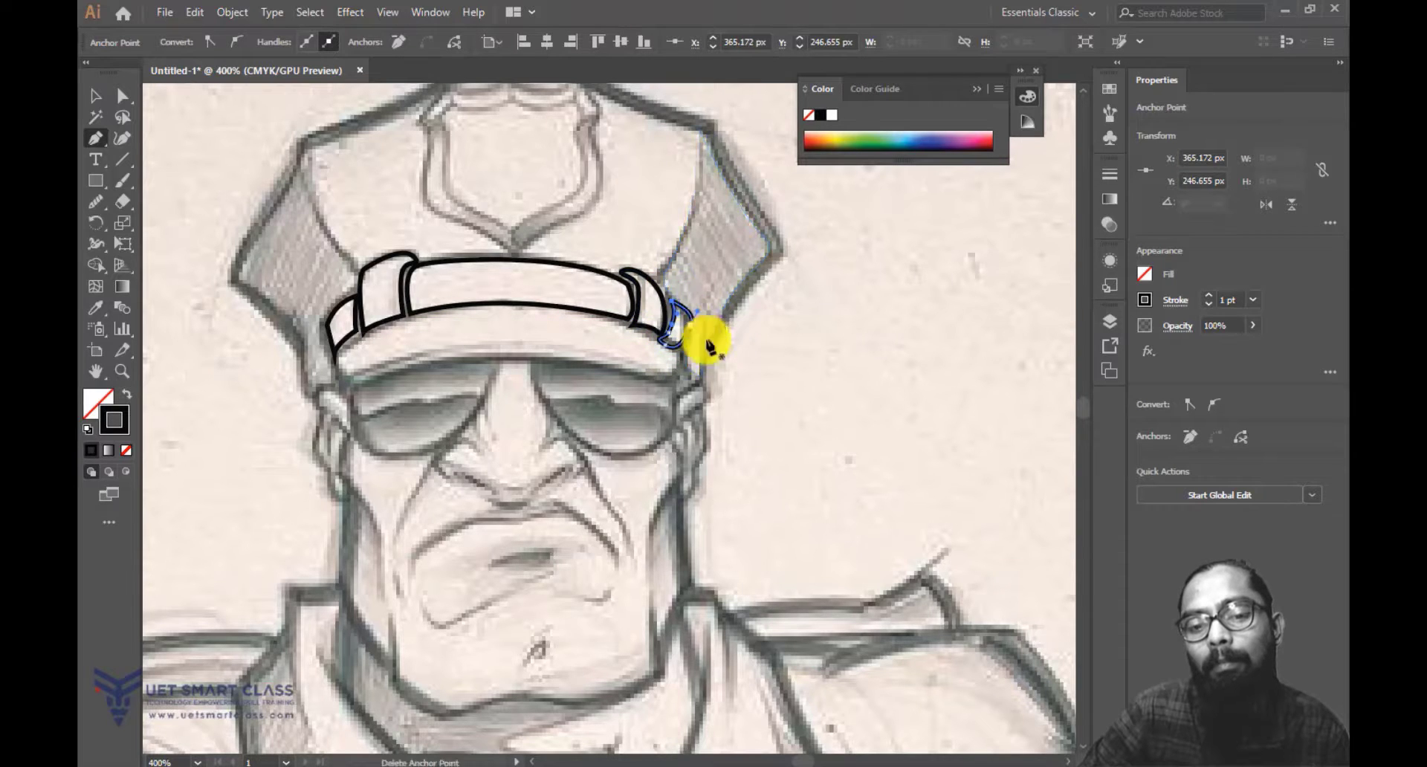
drag(705, 361, 696, 314)
Select the silhouette, crown, side panels and all band outlines together, bring them to the front of the sketch, and deselect them.
click(98, 95)
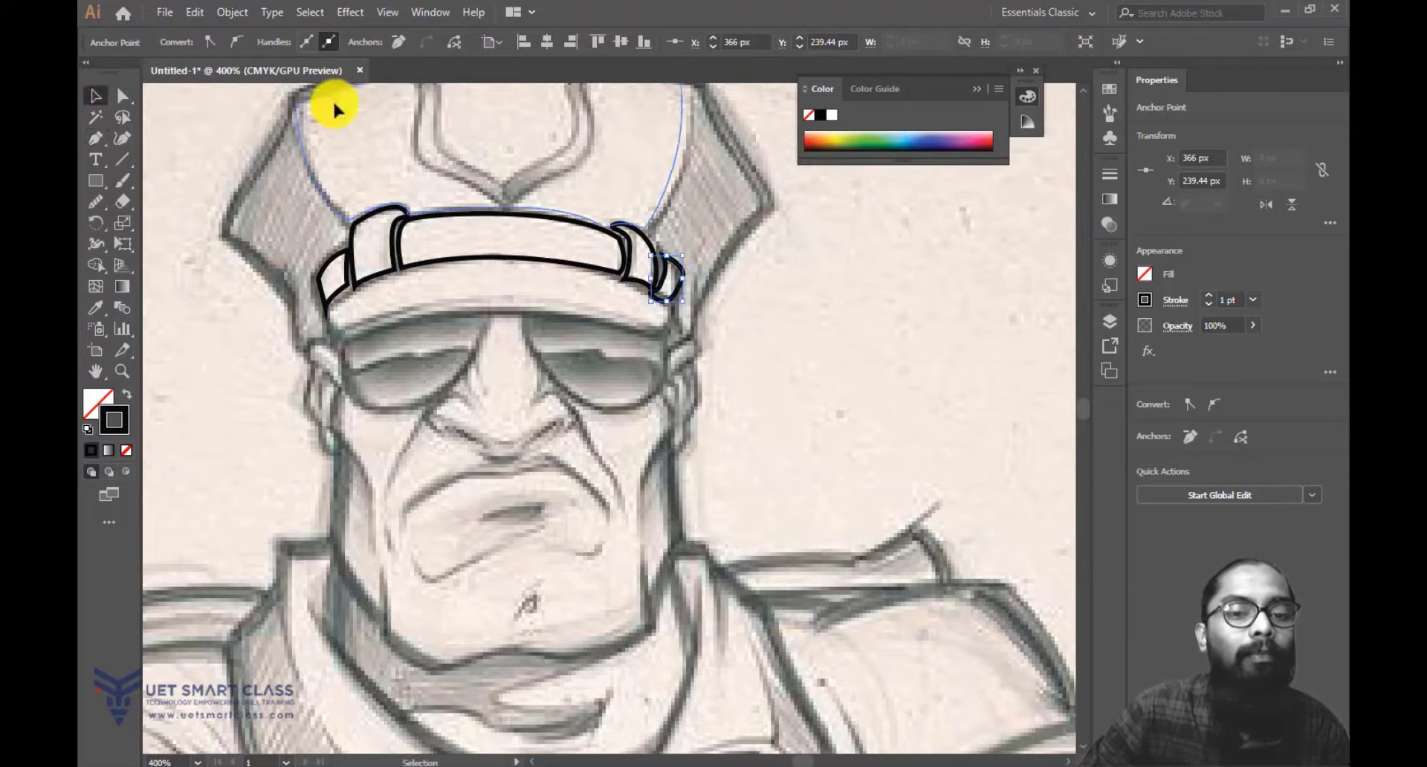
click(333, 99)
drag(835, 263, 941, 447)
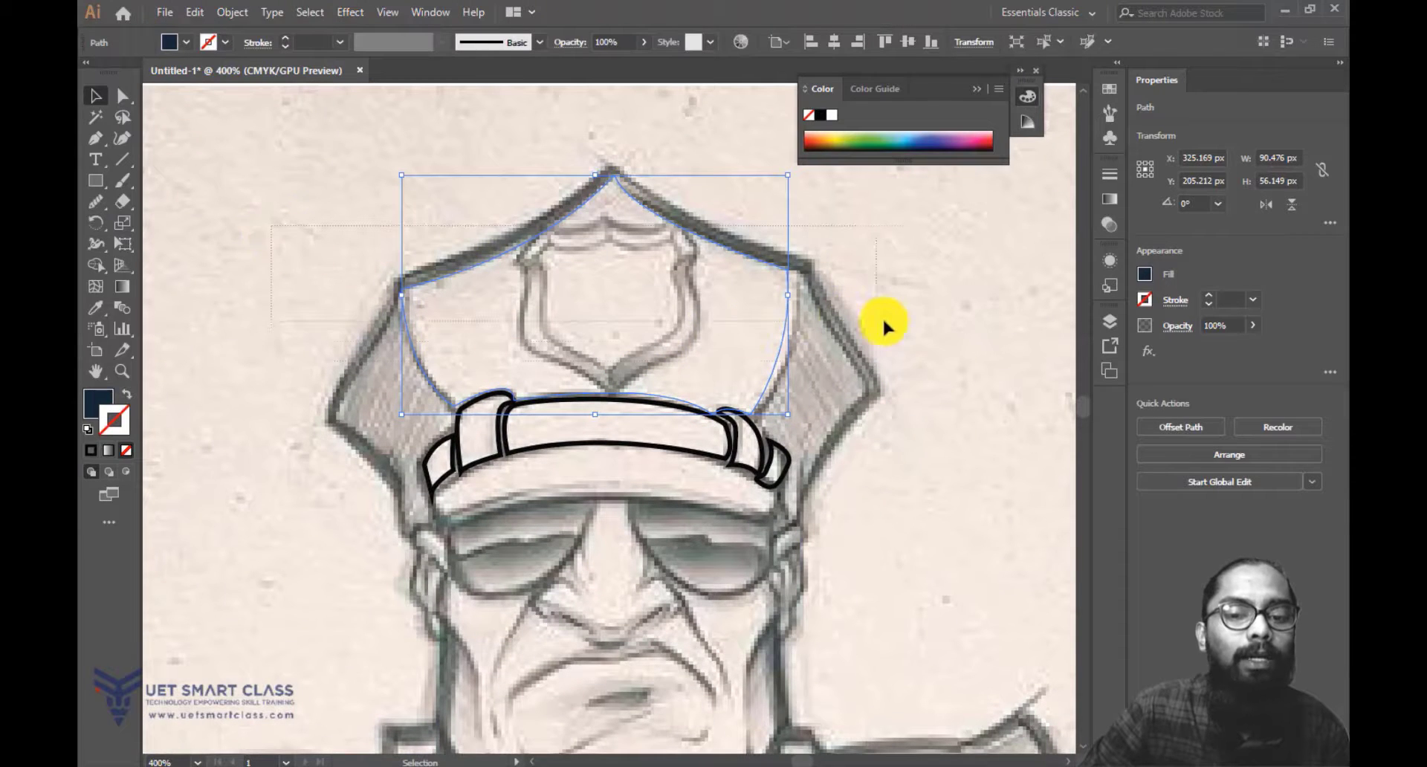
shift+click(878, 371)
right_click(745, 298)
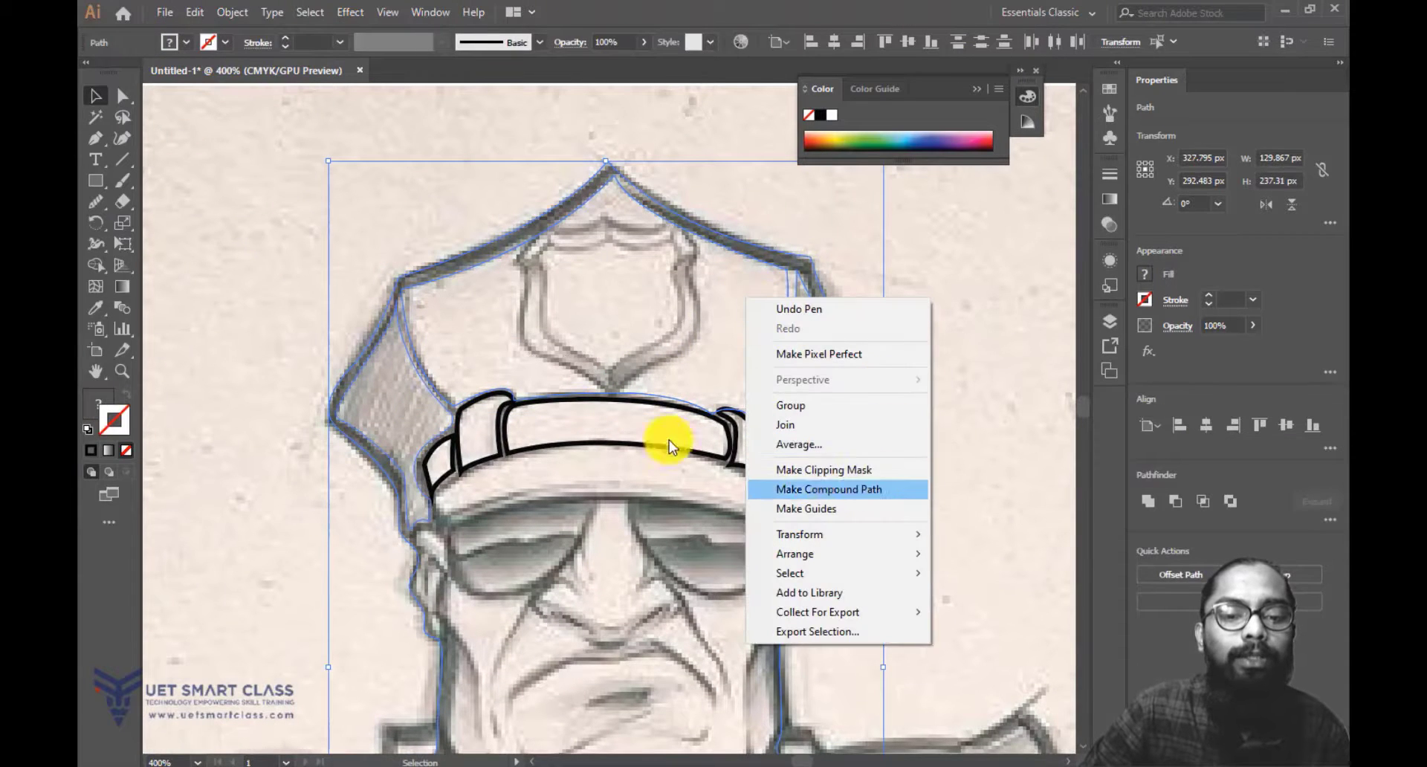
click(291, 132)
right_click(734, 385)
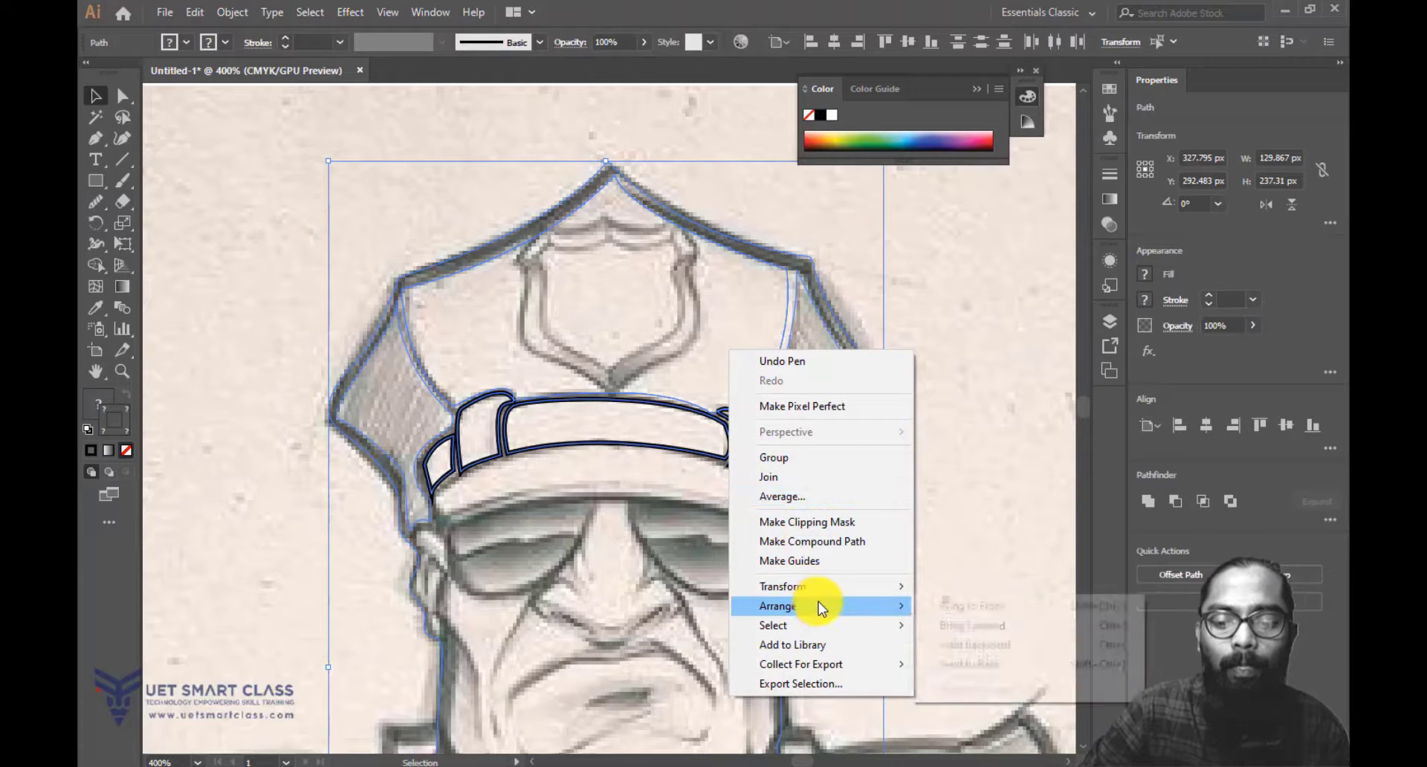
mouse_move(818, 605)
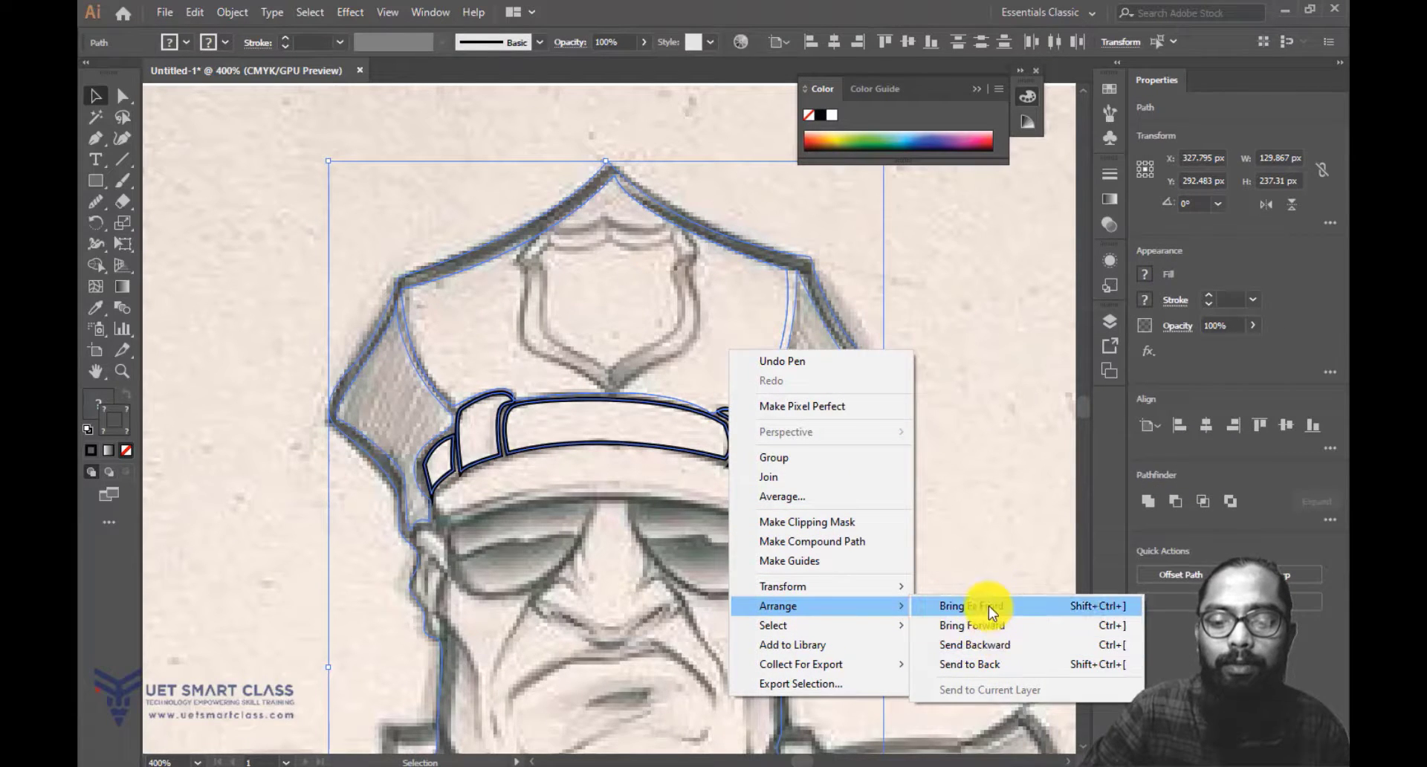
click(989, 606)
click(947, 529)
Select the five cap band pieces without the silhouette, fill them with blue sampled from the reference officer's cap using the Eyedropper, and deselect them.
scroll(949, 452, down, 3)
click(675, 303)
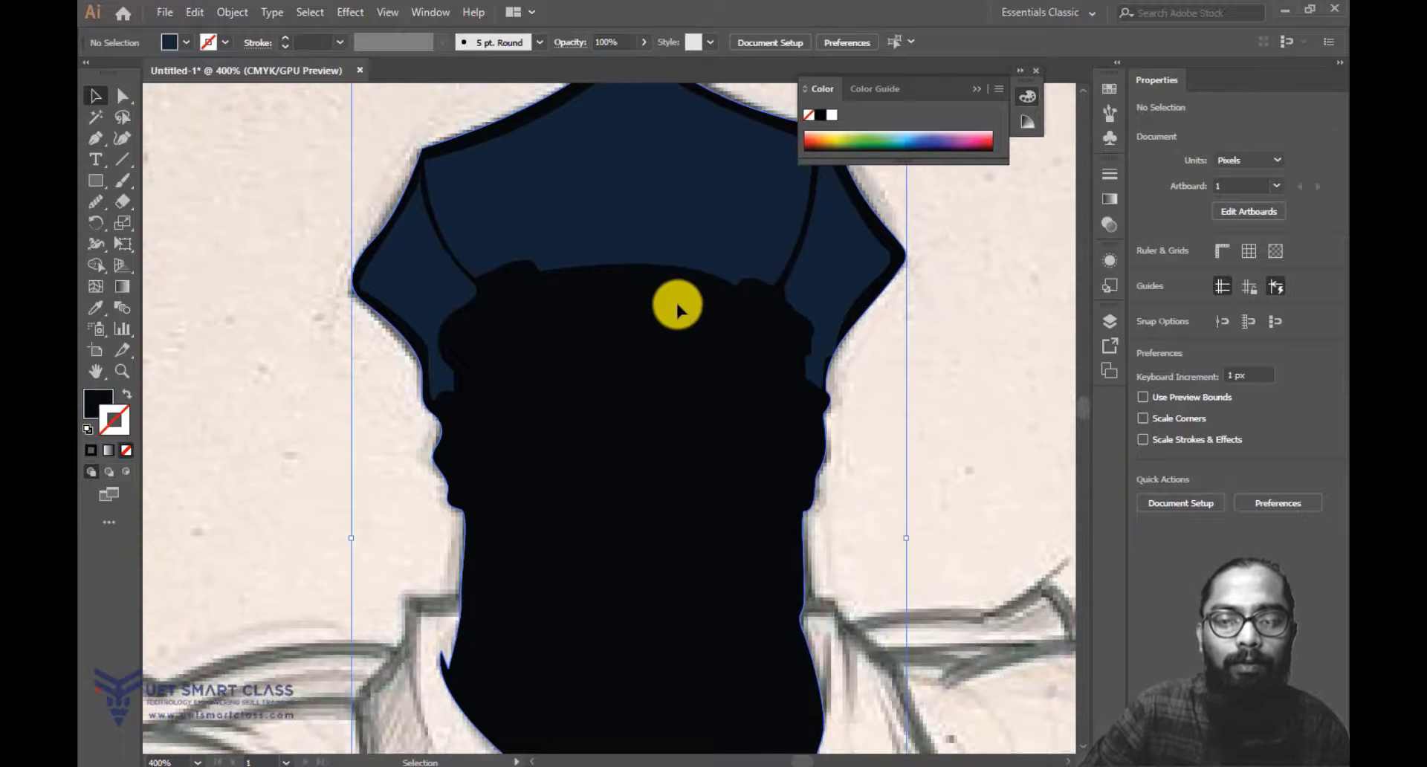
click(674, 315)
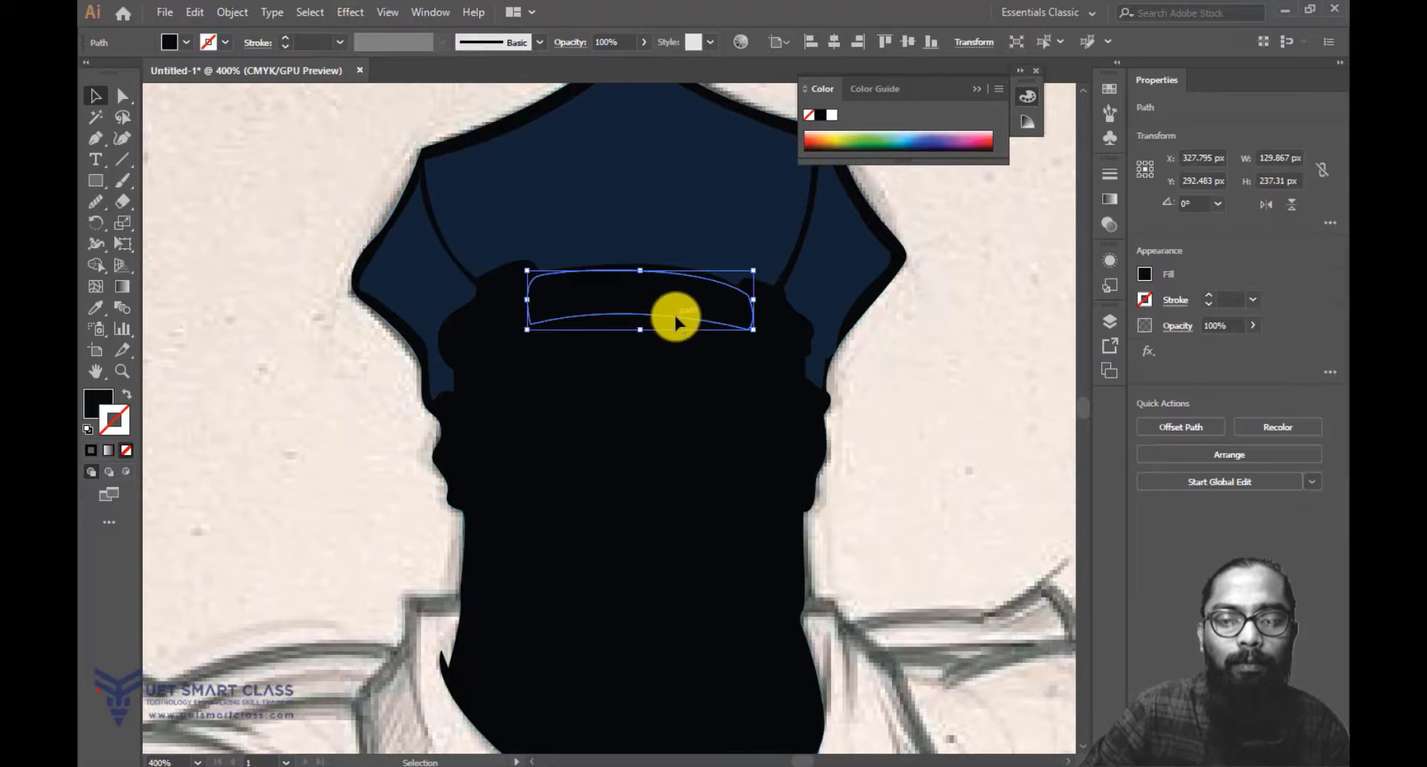
shift+click(493, 327)
shift+click(464, 356)
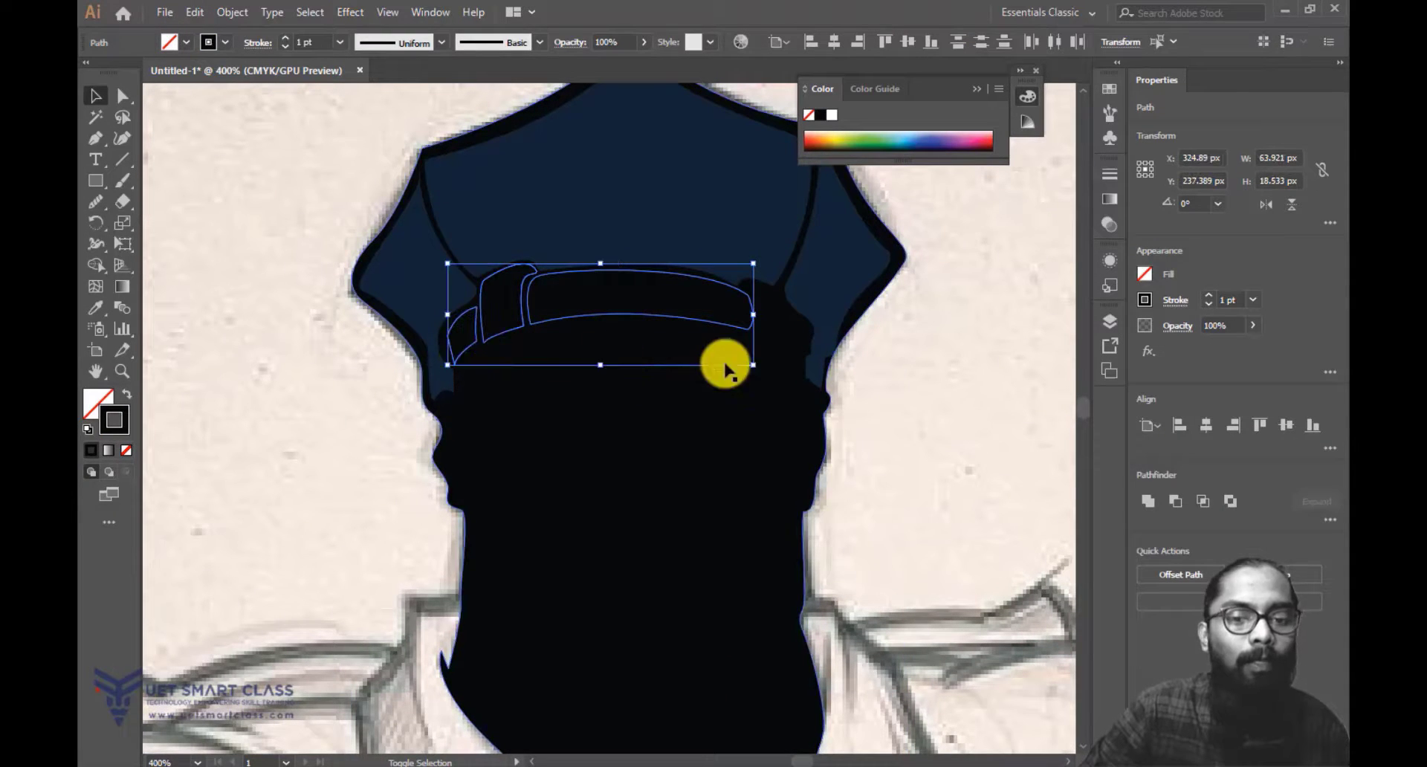
shift+click(768, 344)
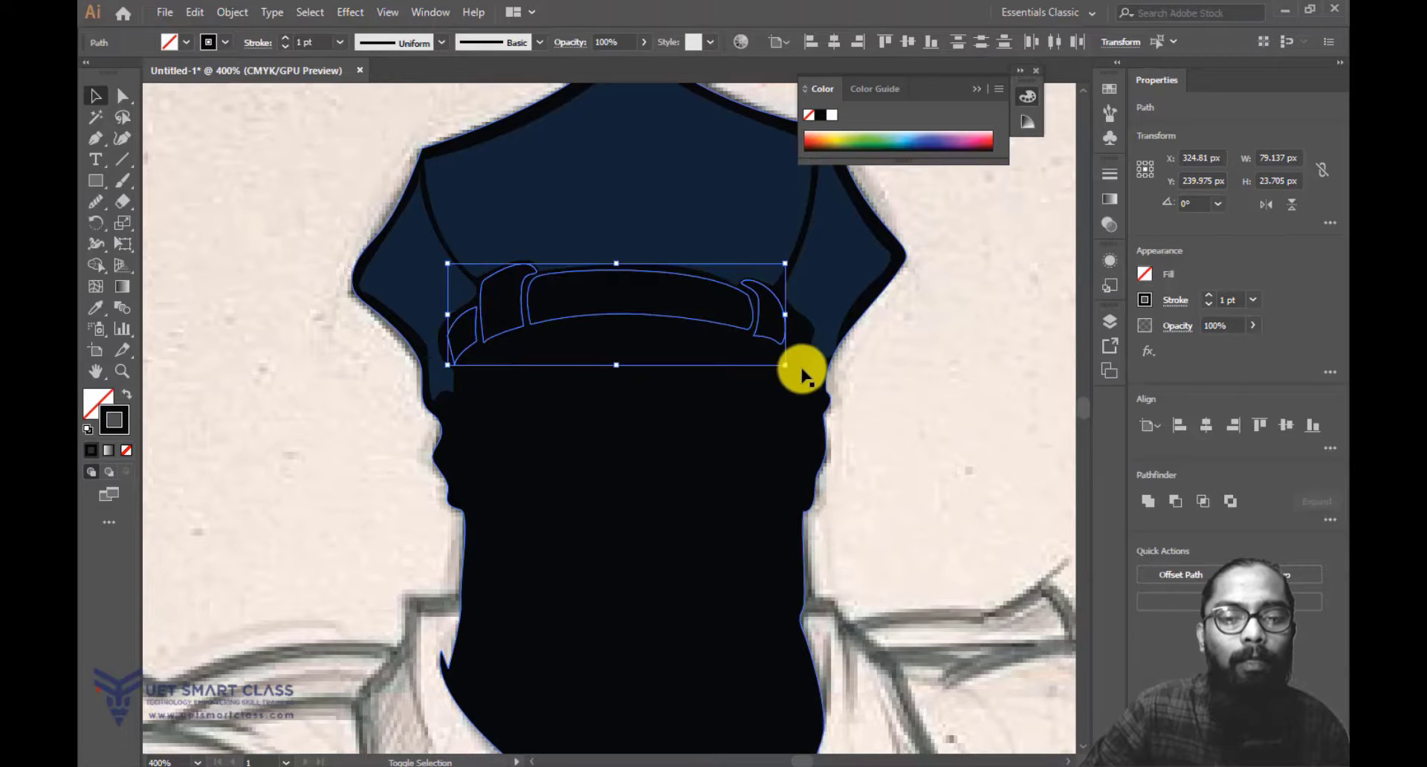
shift+click(799, 360)
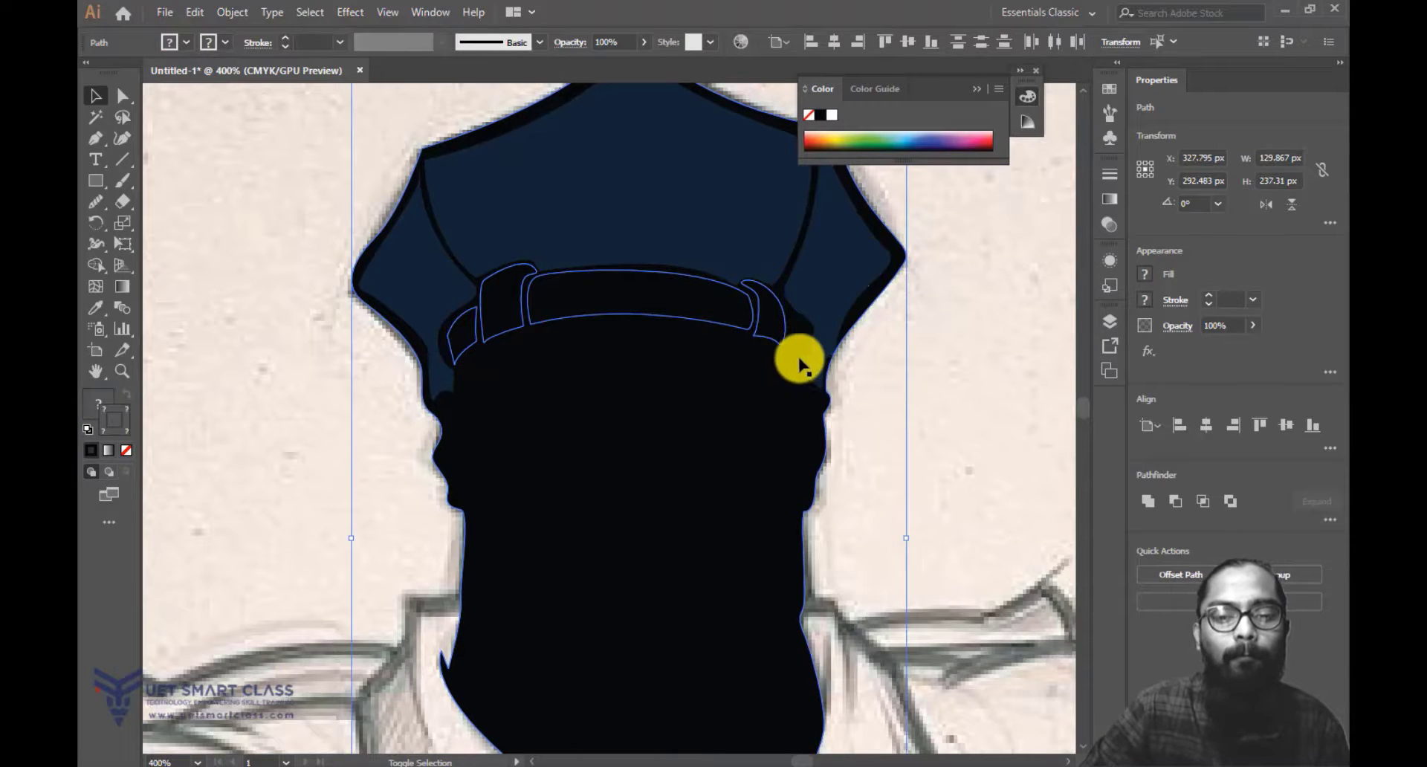
shift+click(810, 469)
key(ctrl+minus)
key(ctrl+minus)
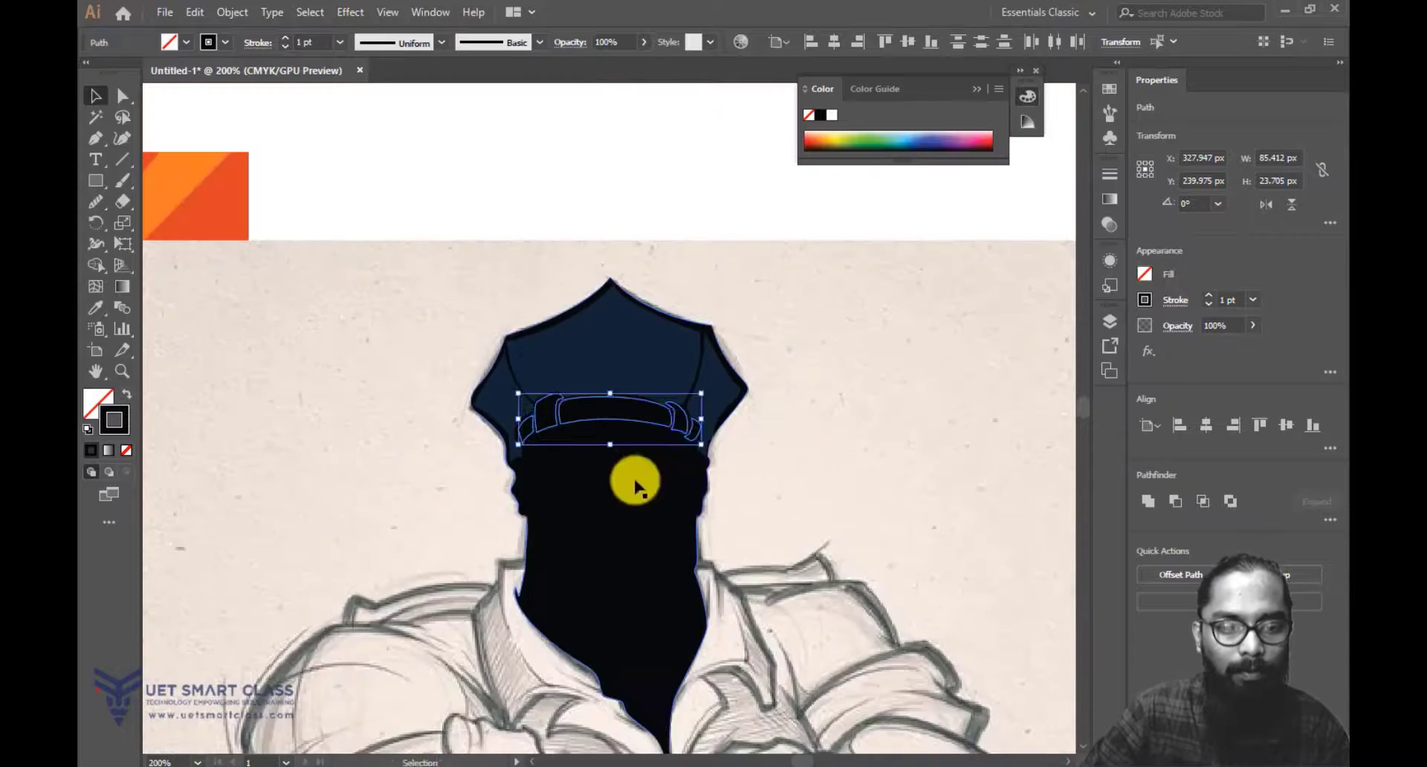
drag(408, 501, 736, 414)
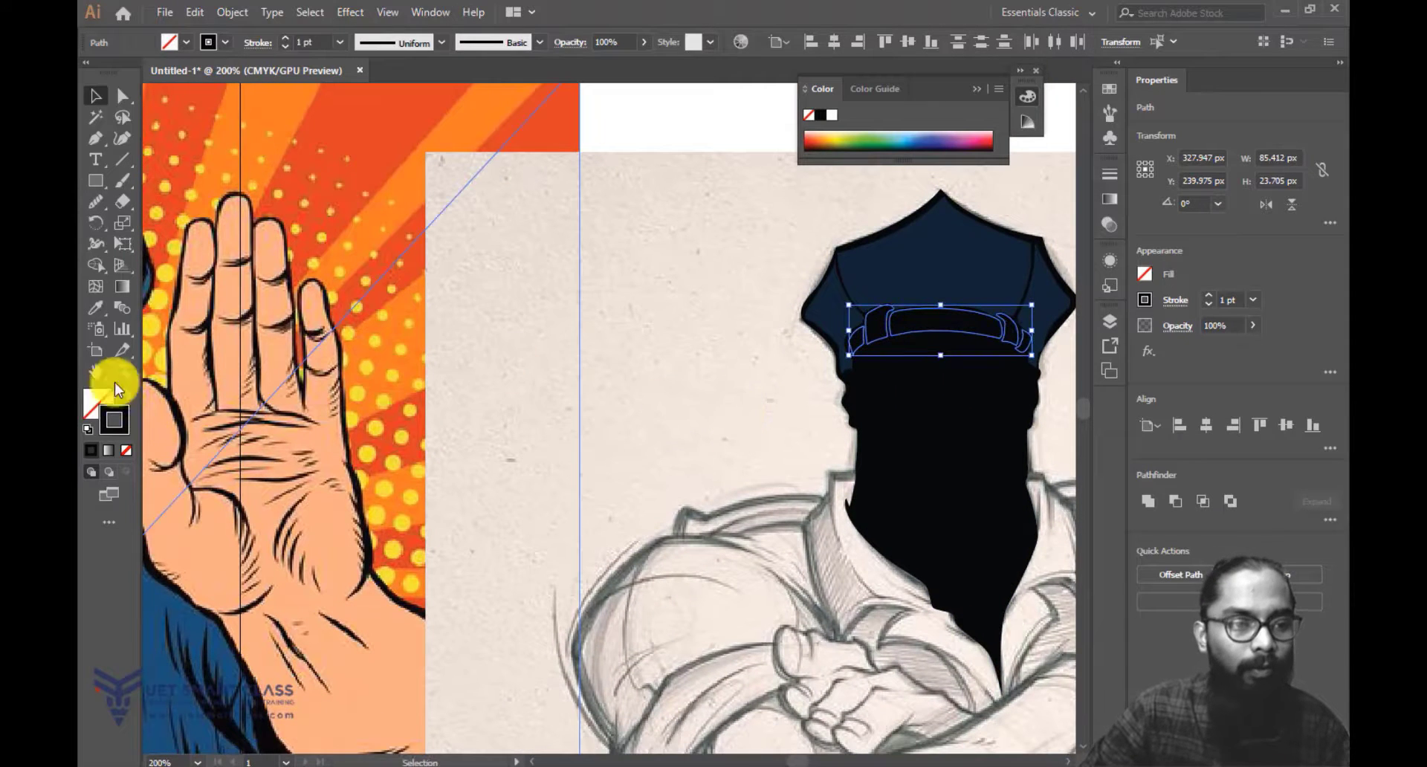
click(95, 311)
drag(333, 338, 662, 305)
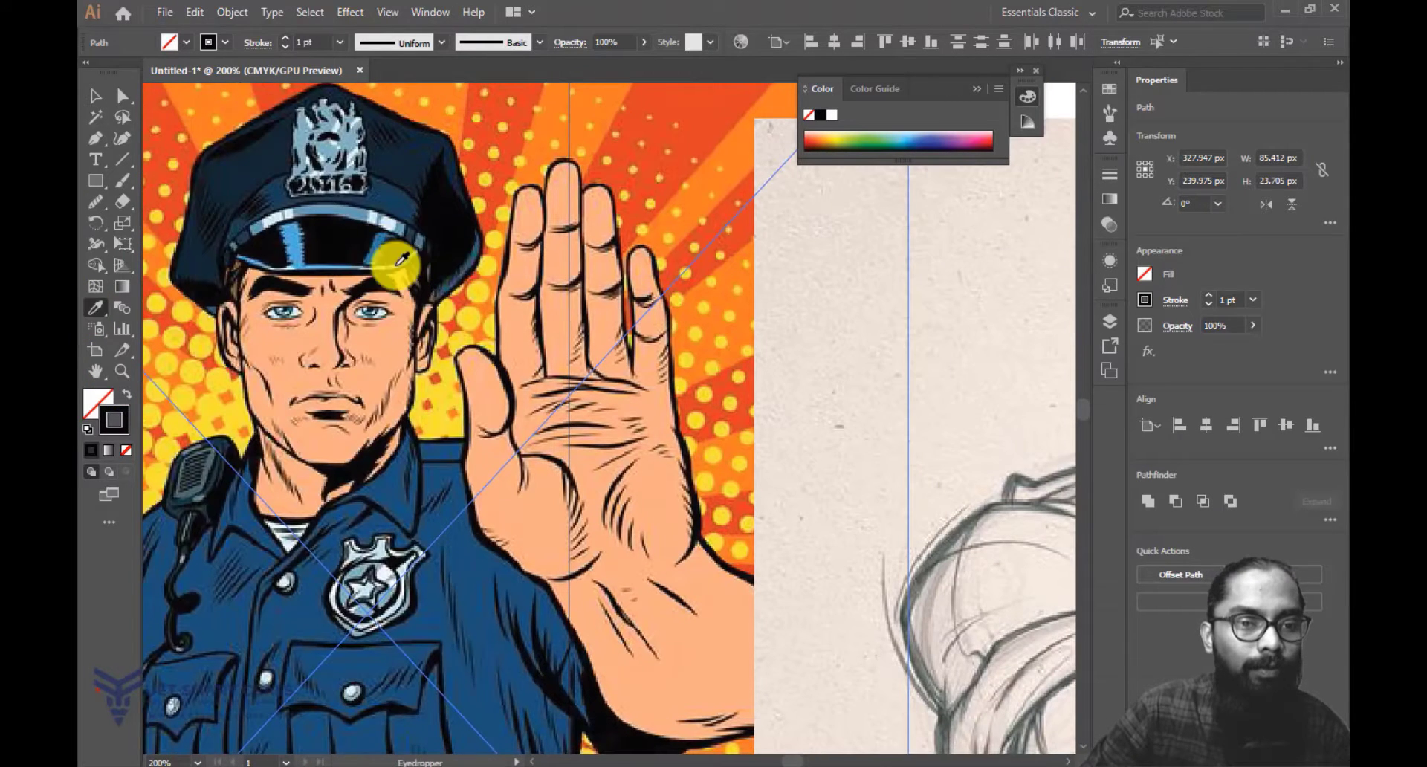
click(388, 199)
drag(996, 302, 659, 296)
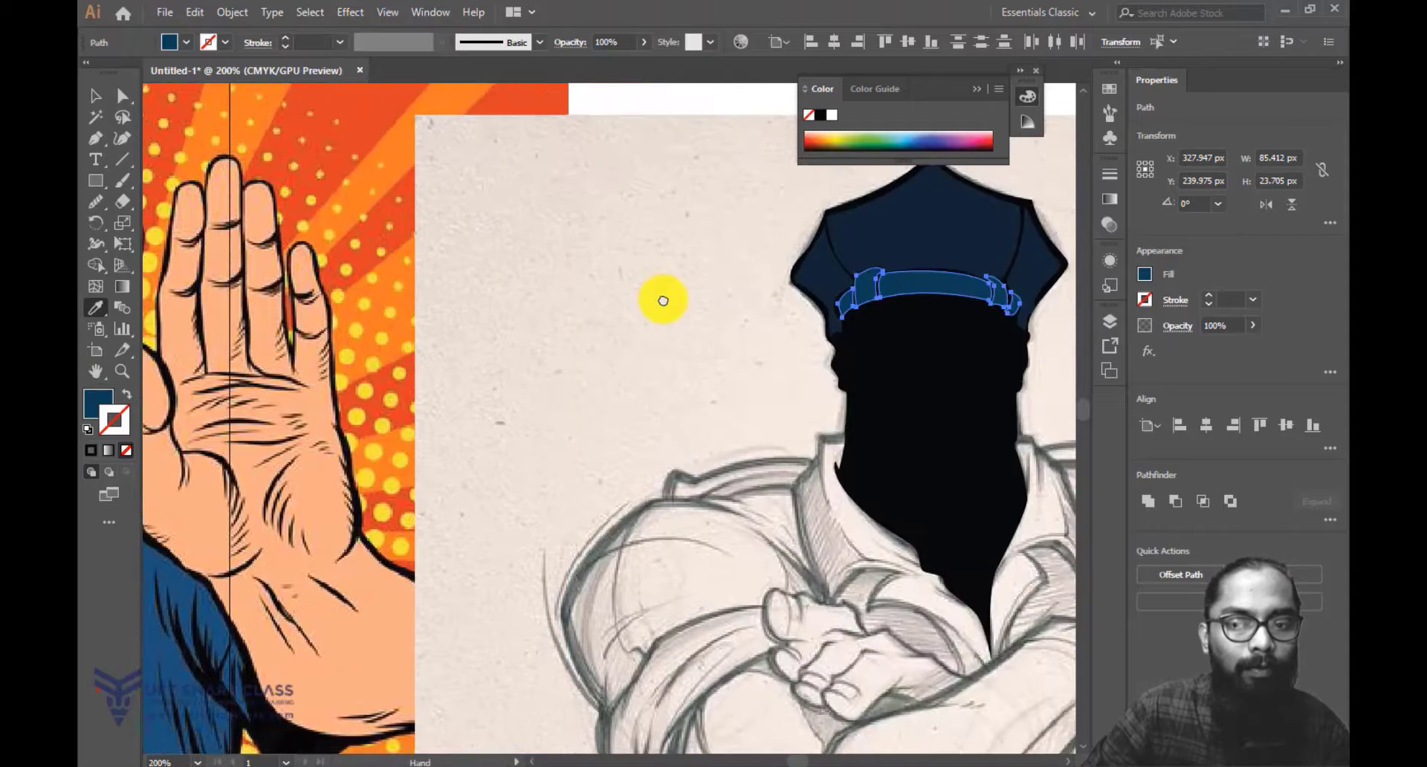
click(96, 102)
click(593, 206)
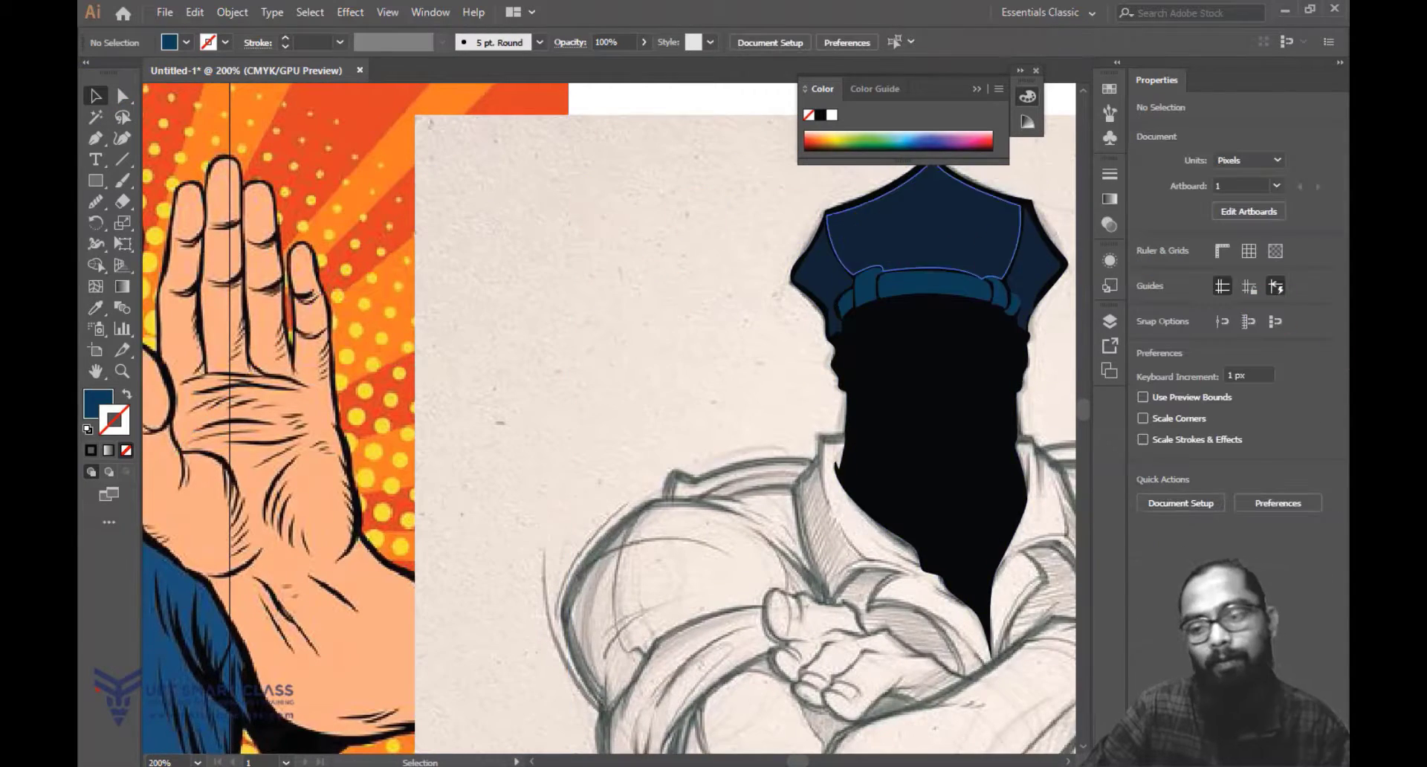
Draw a narrow curved highlight shape along the left and upper edge of the cap band's left strap loop with the Pen tool.
key(ctrl+1)
key(ctrl+plus)
key(ctrl+plus)
key(ctrl+plus)
drag(946, 297, 465, 342)
drag(379, 353, 476, 340)
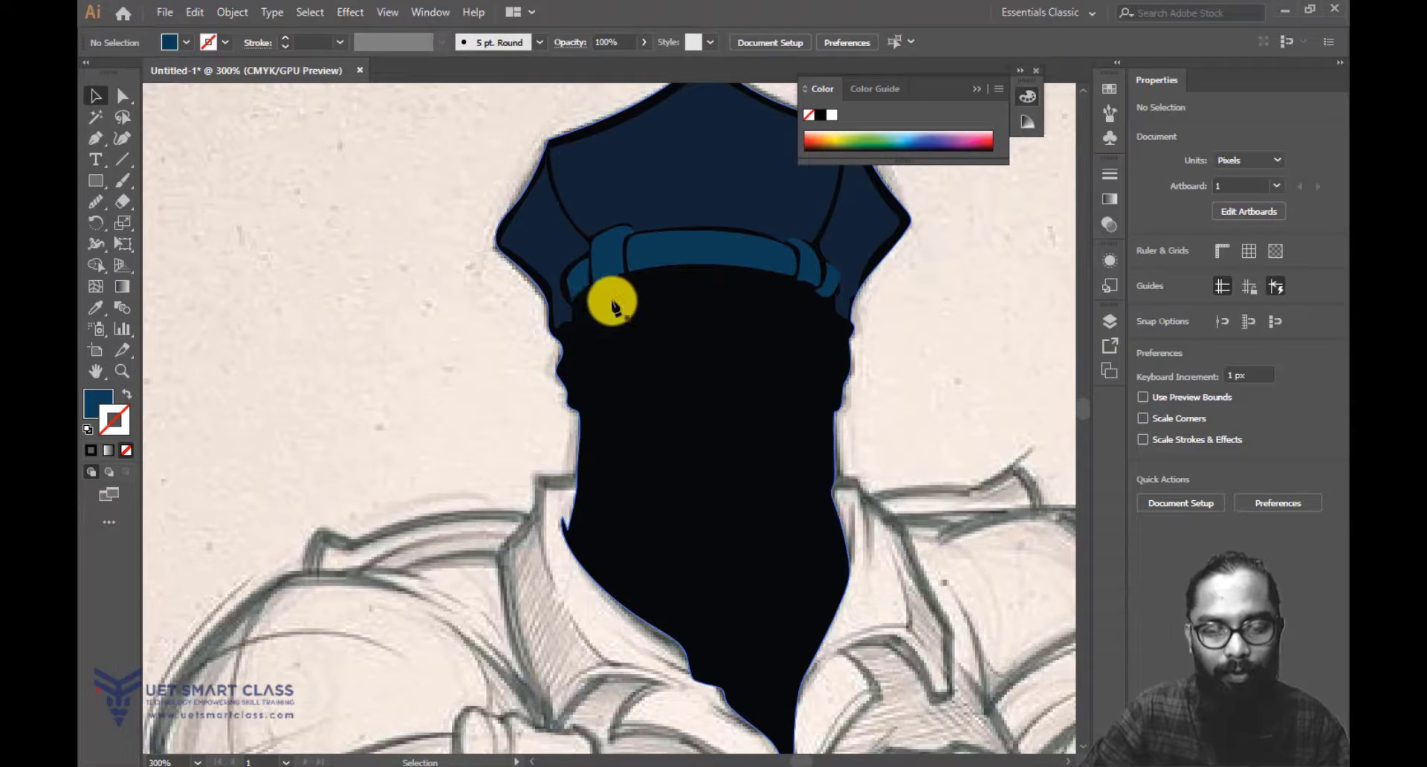
key(p)
scroll(613, 306, up, 2)
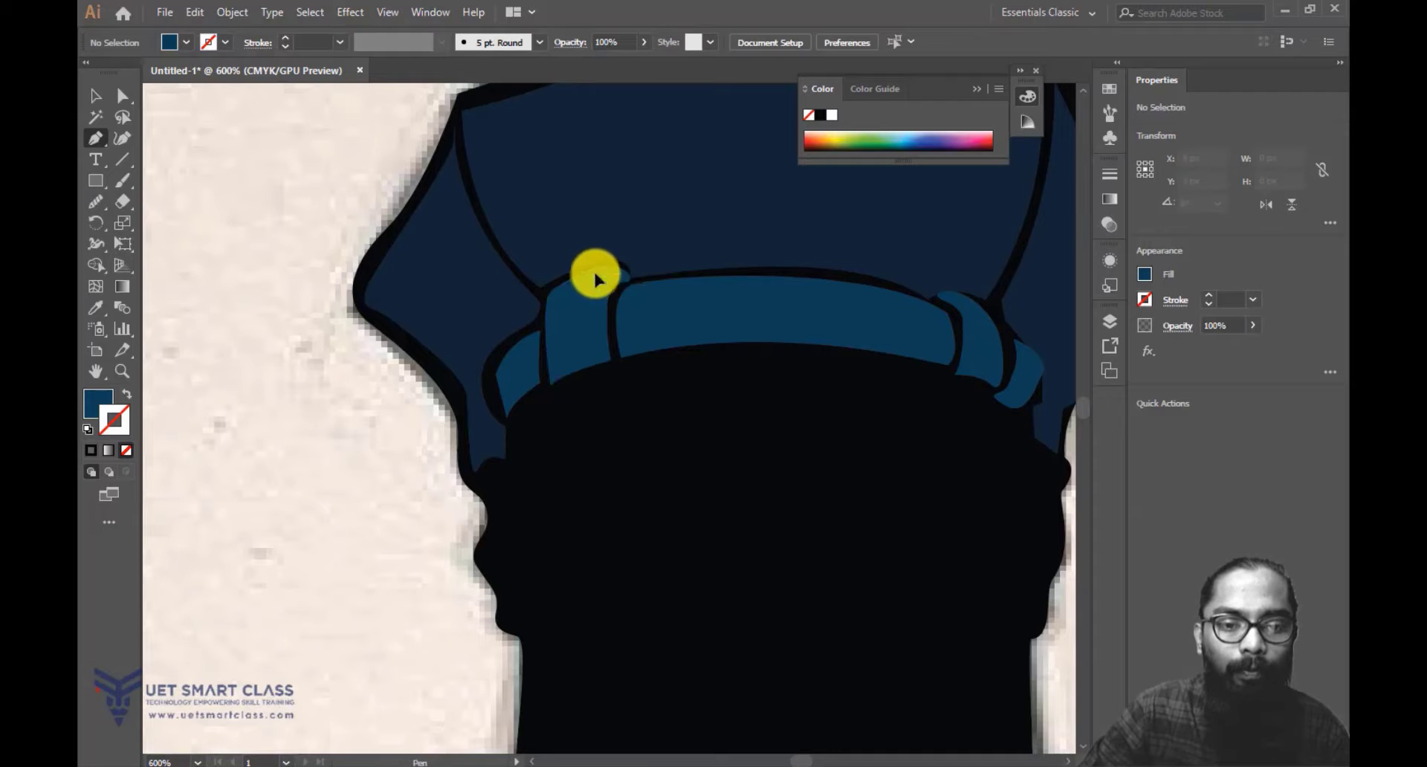
drag(594, 277, 561, 297)
click(562, 367)
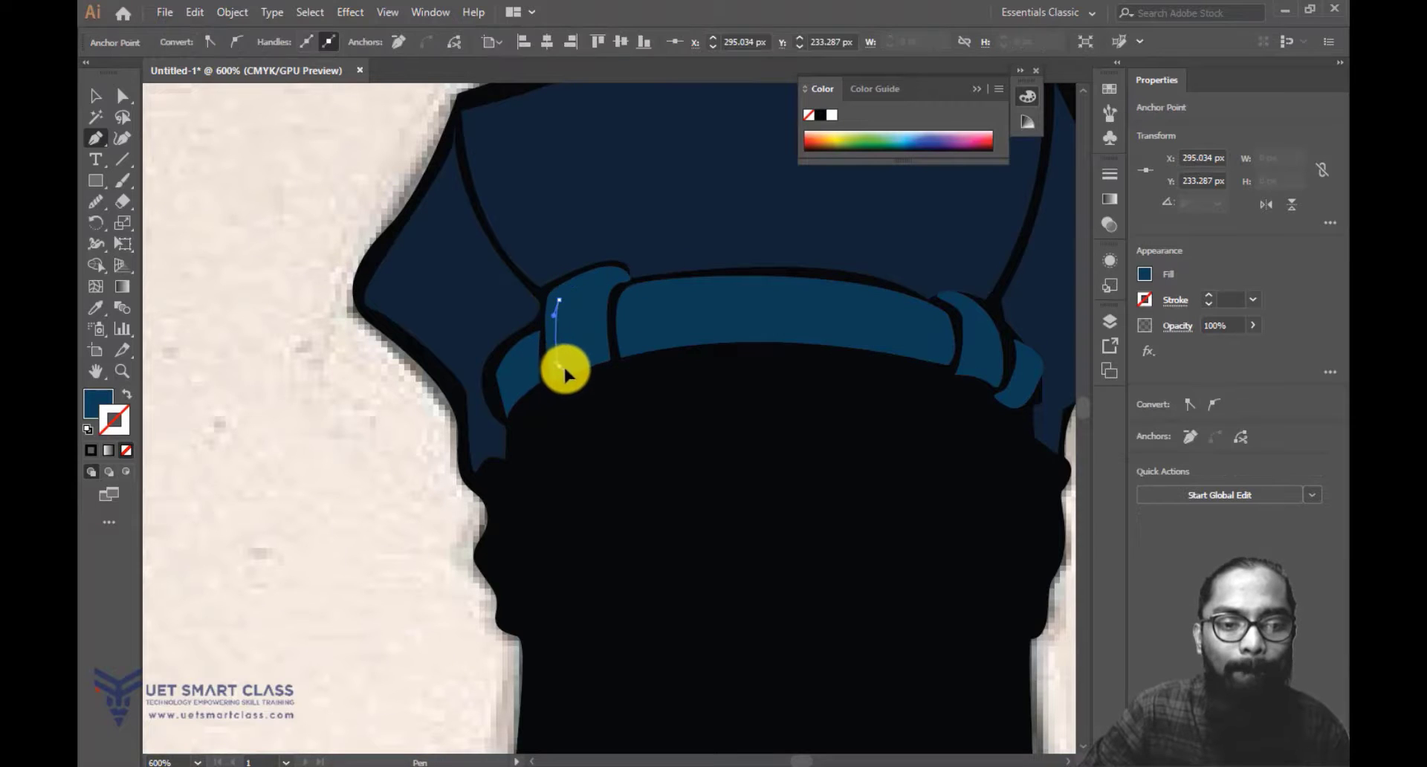
drag(595, 291, 600, 283)
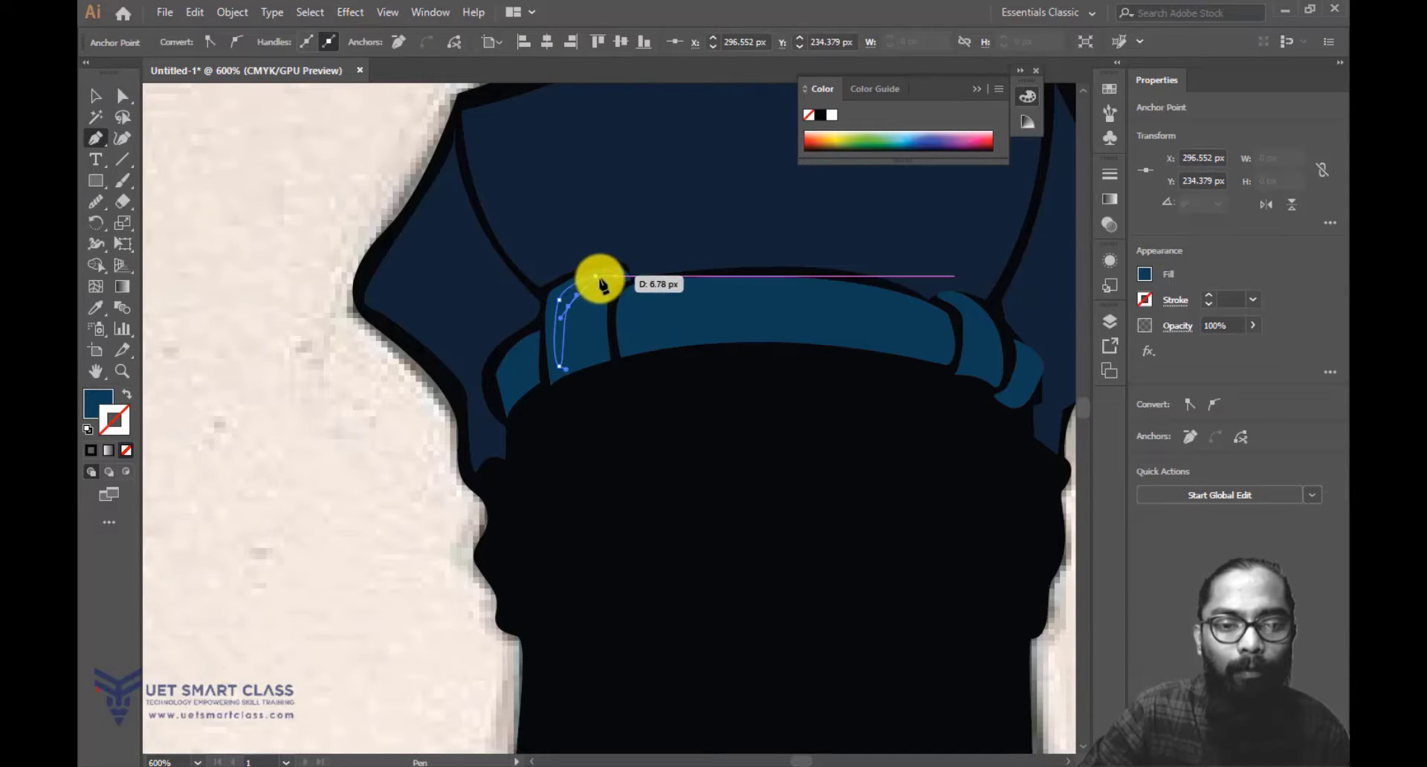
click(593, 280)
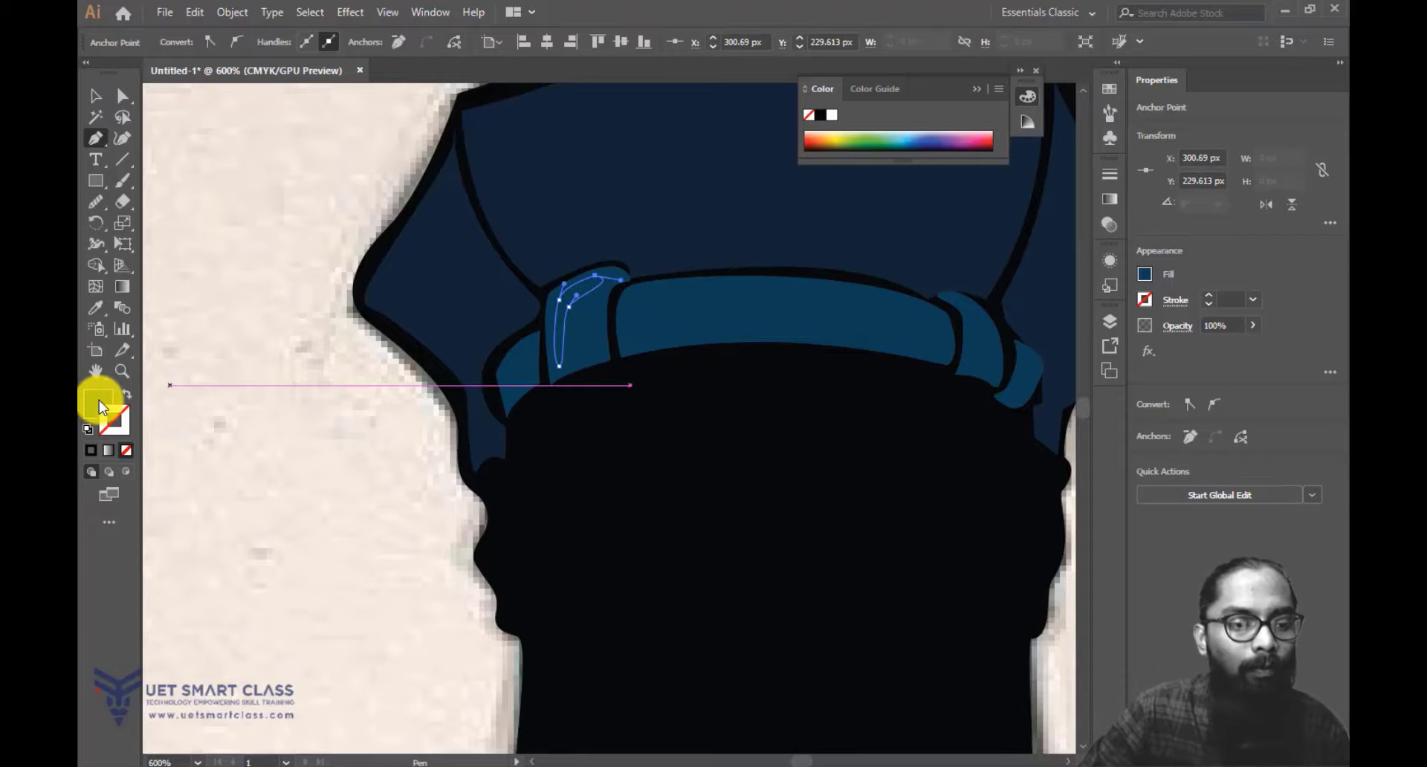
Set the strap loop highlight's fill to the lighter blue #255770 and deselect it.
double_click(97, 402)
click(757, 382)
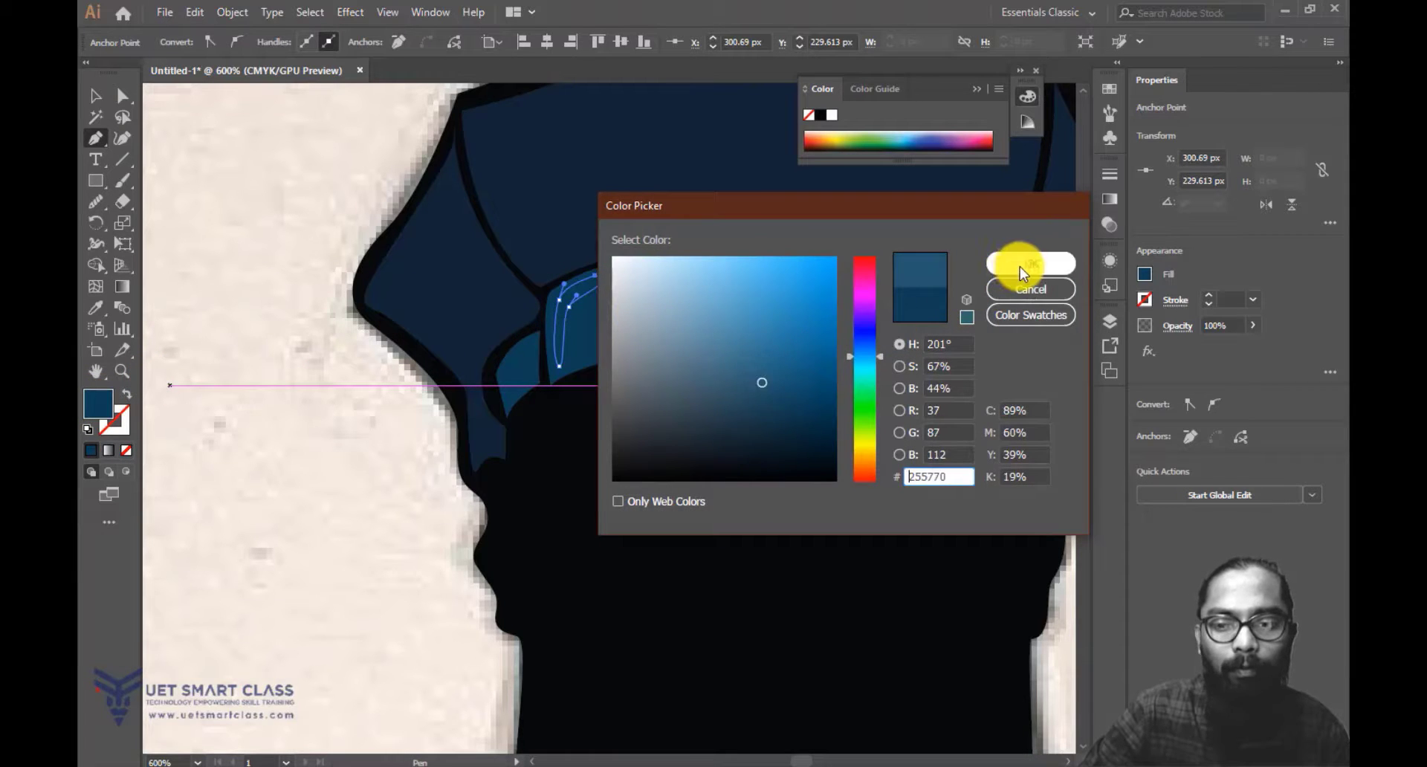
click(1018, 269)
click(94, 97)
click(269, 102)
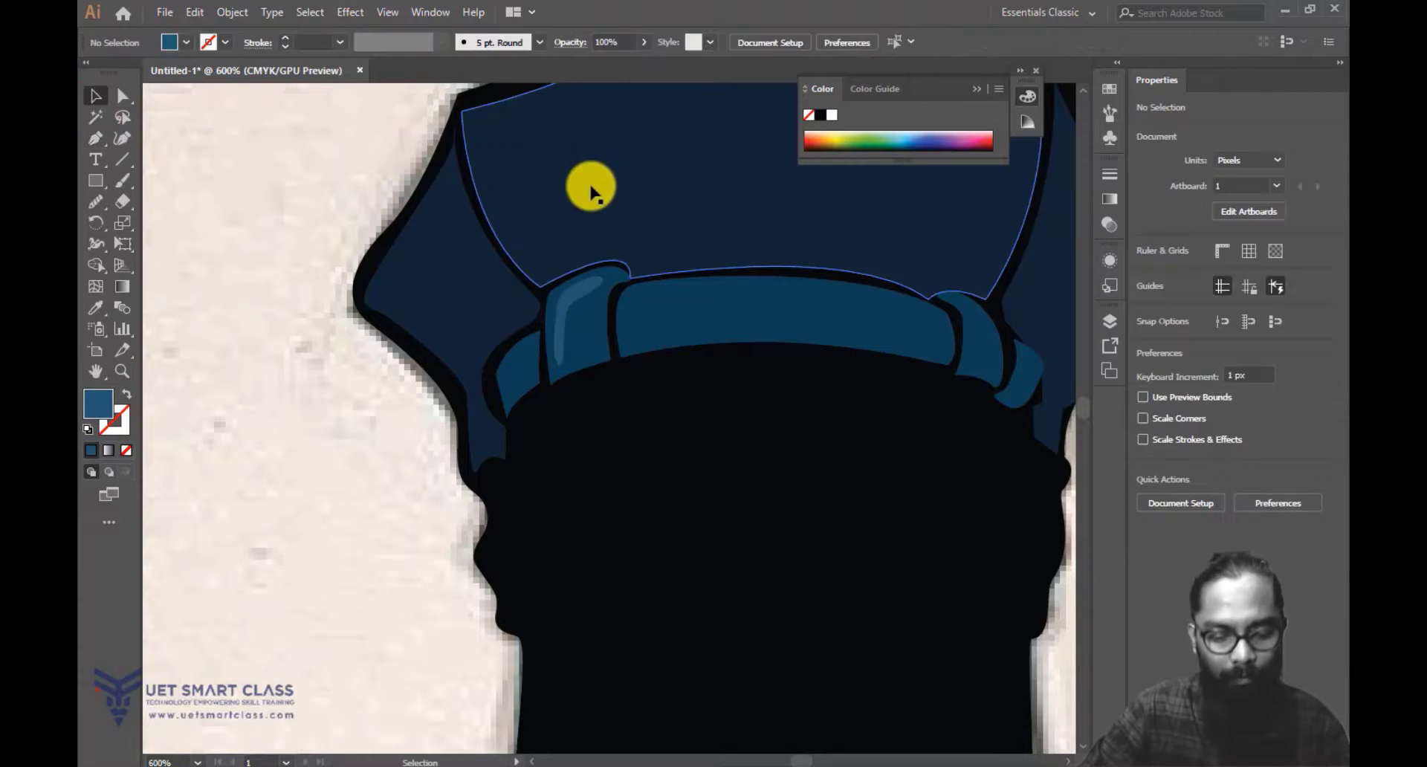
Draw a second, smaller highlight shape inside the left strap loop's first highlight with the Pen tool.
key(p)
click(584, 280)
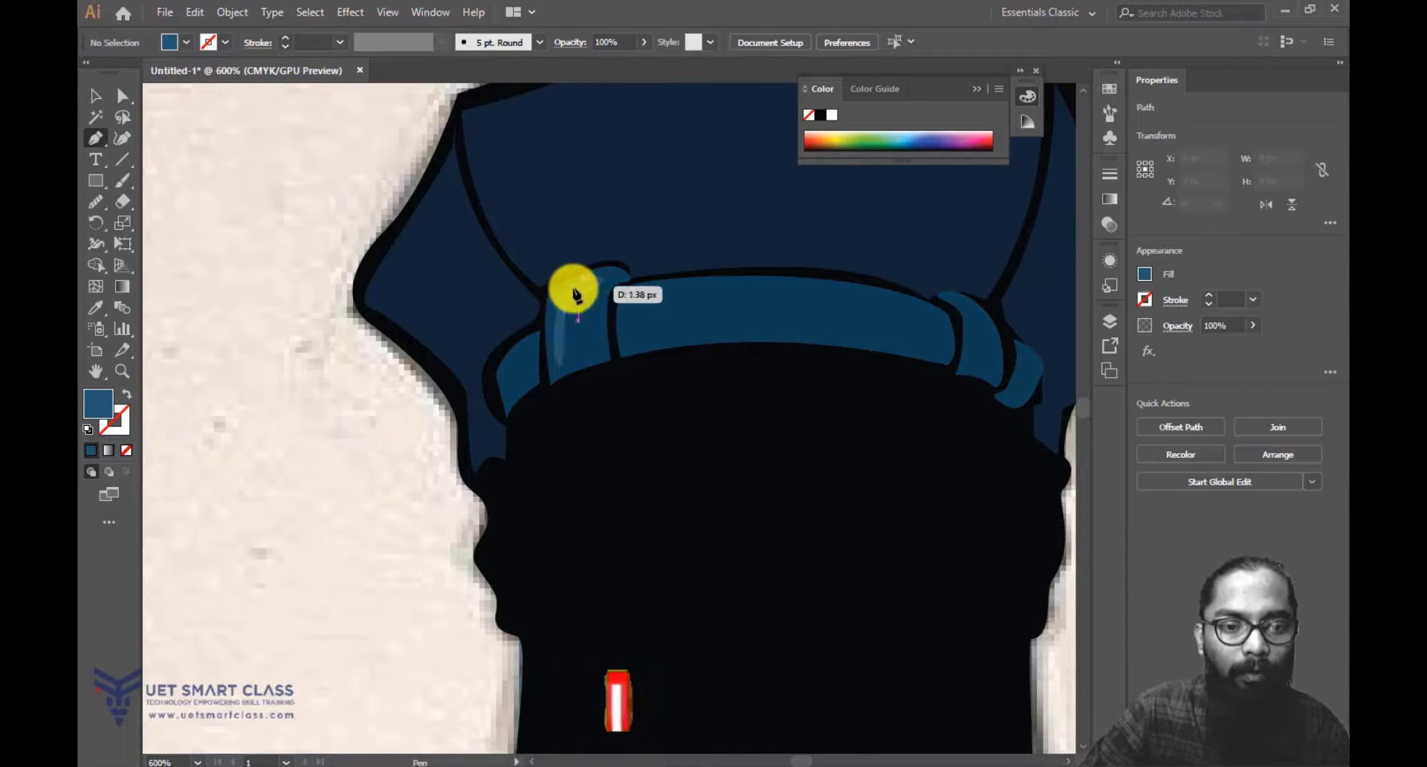
key(ctrl+z)
click(587, 279)
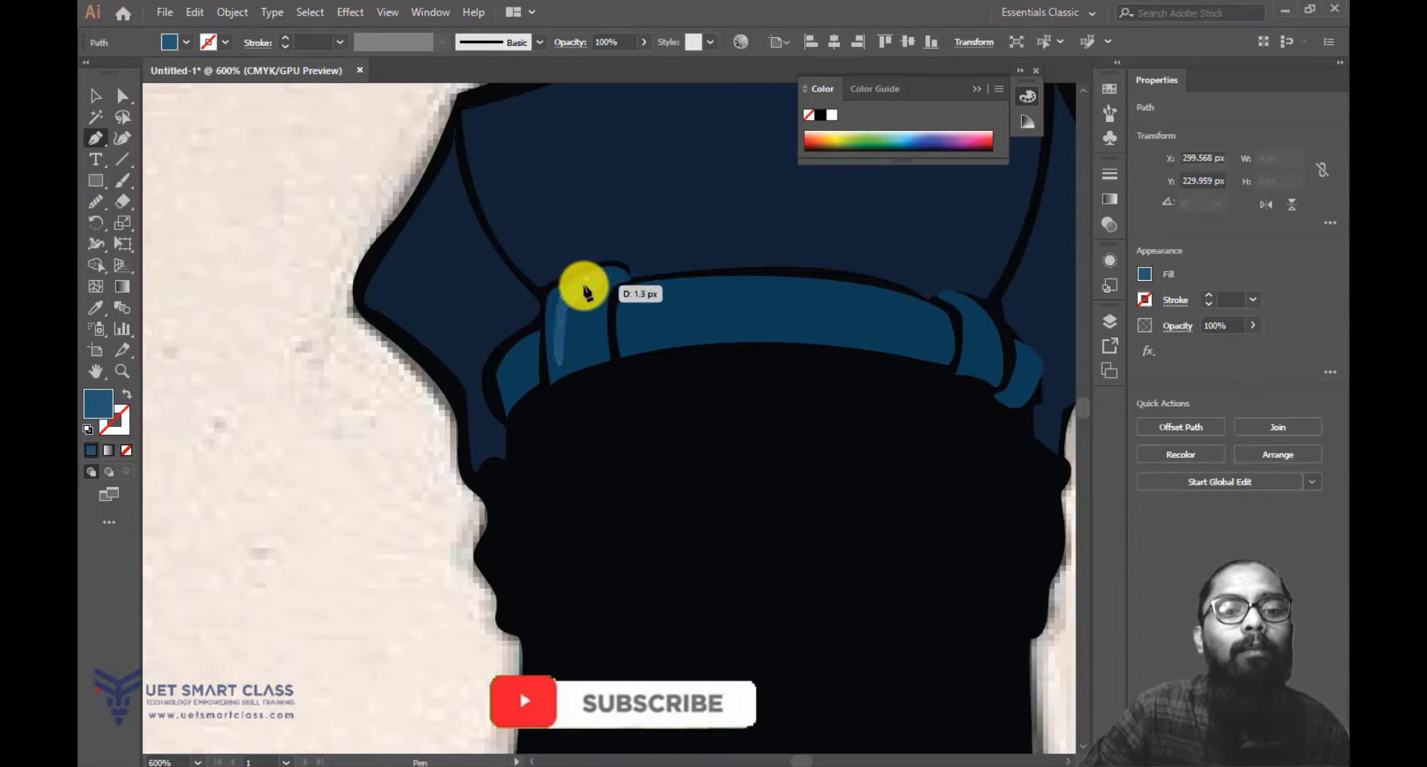
key(ctrl+z)
click(588, 283)
drag(559, 306, 558, 344)
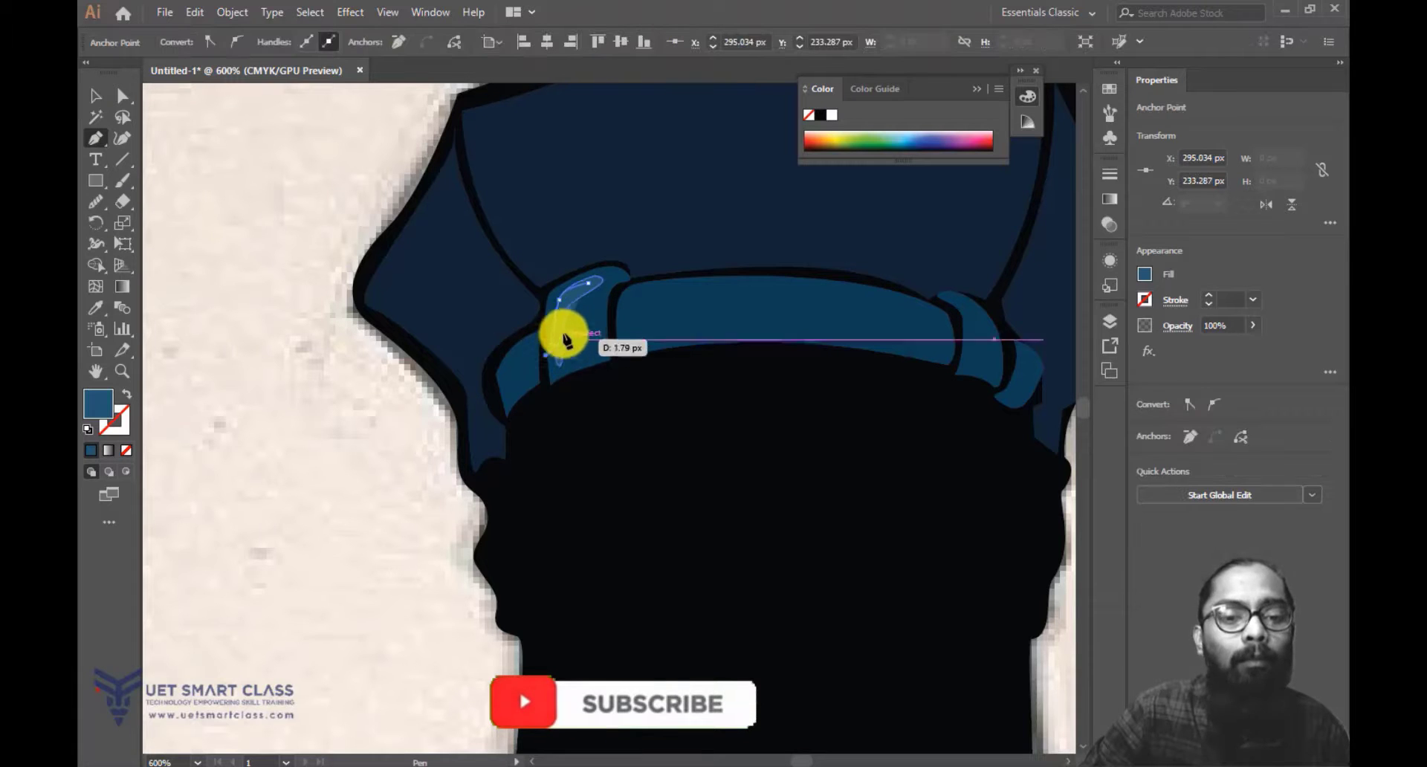
key(ctrl+z)
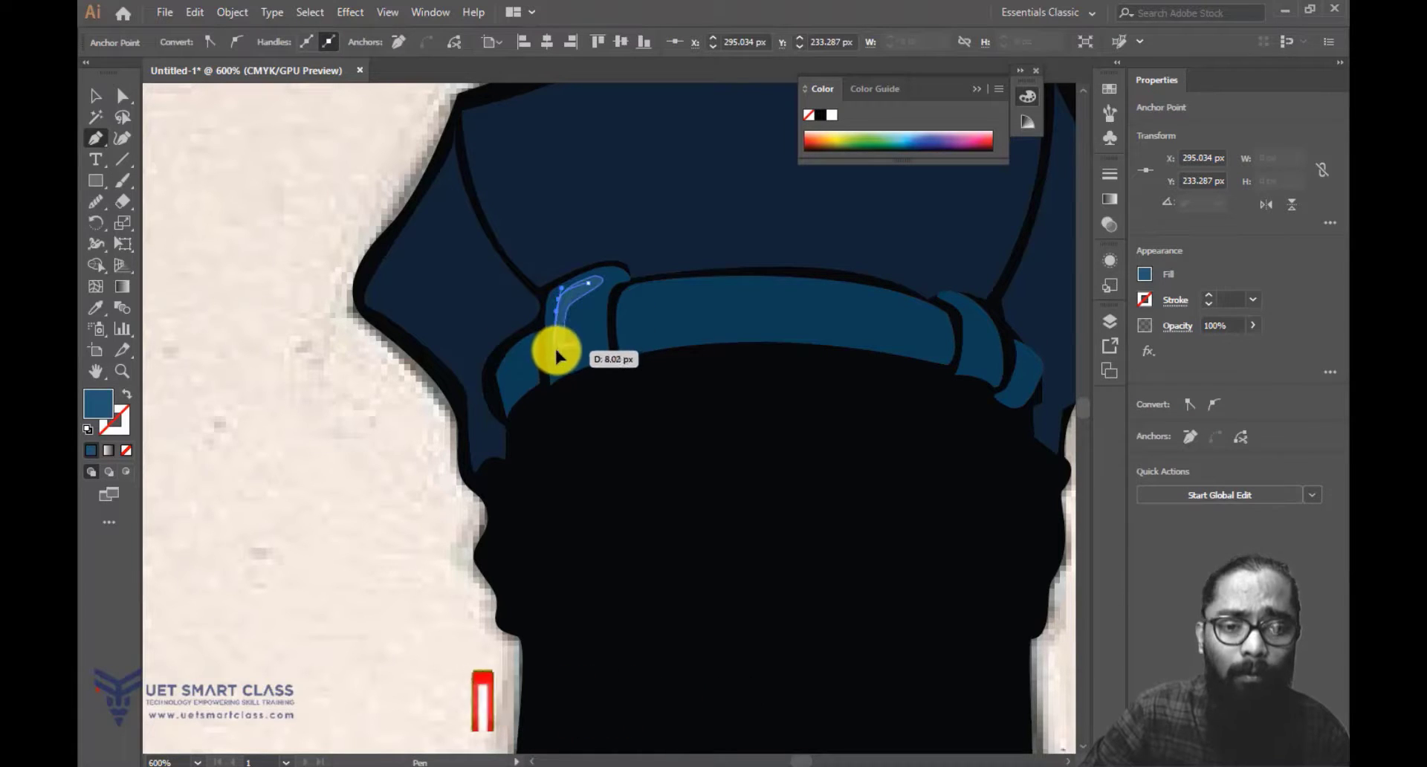
click(562, 340)
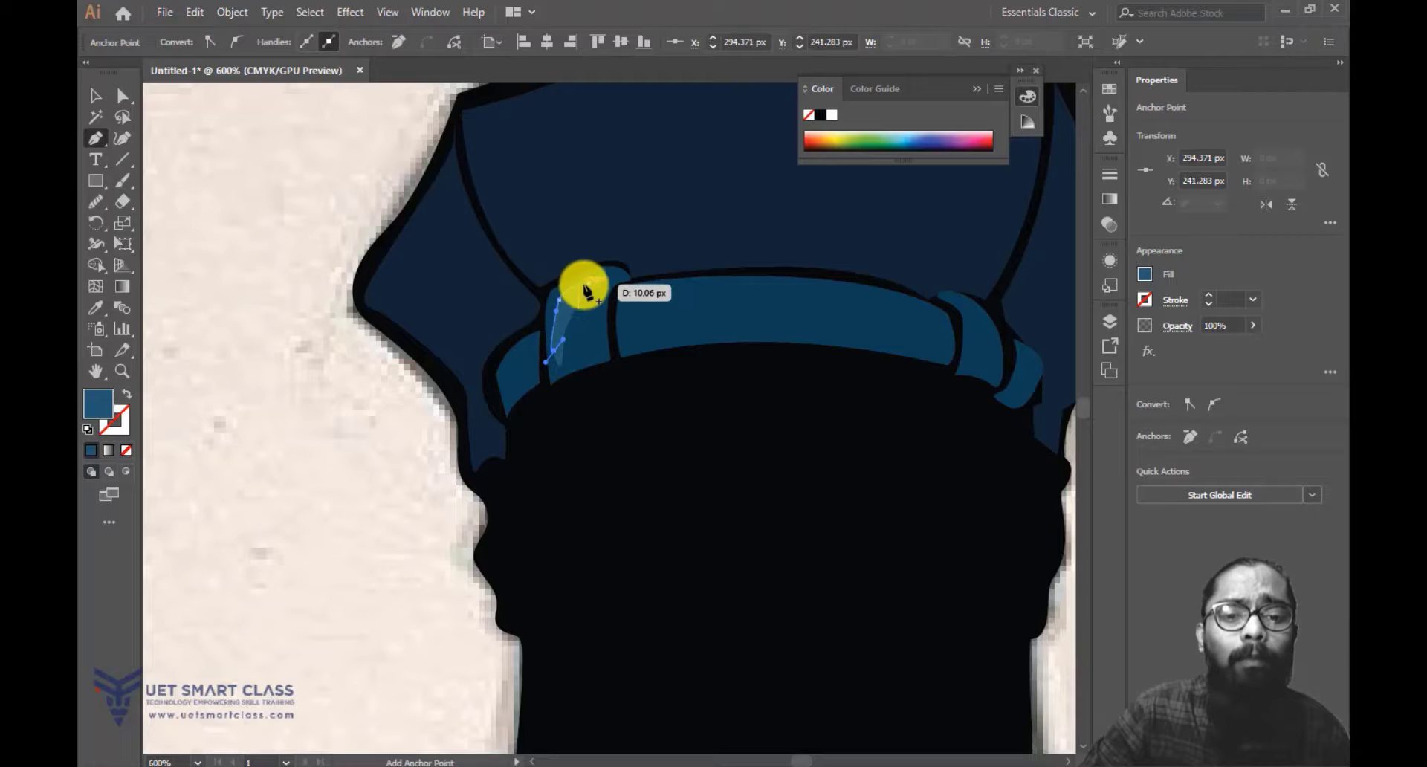
mouse_move(589, 286)
mouse_down()
mouse_move(569, 305)
mouse_move(591, 289)
mouse_move(569, 280)
mouse_up()
Fill the smaller strap loop highlight with a still lighter blue and deselect it.
double_click(91, 404)
drag(734, 358, 741, 370)
click(993, 264)
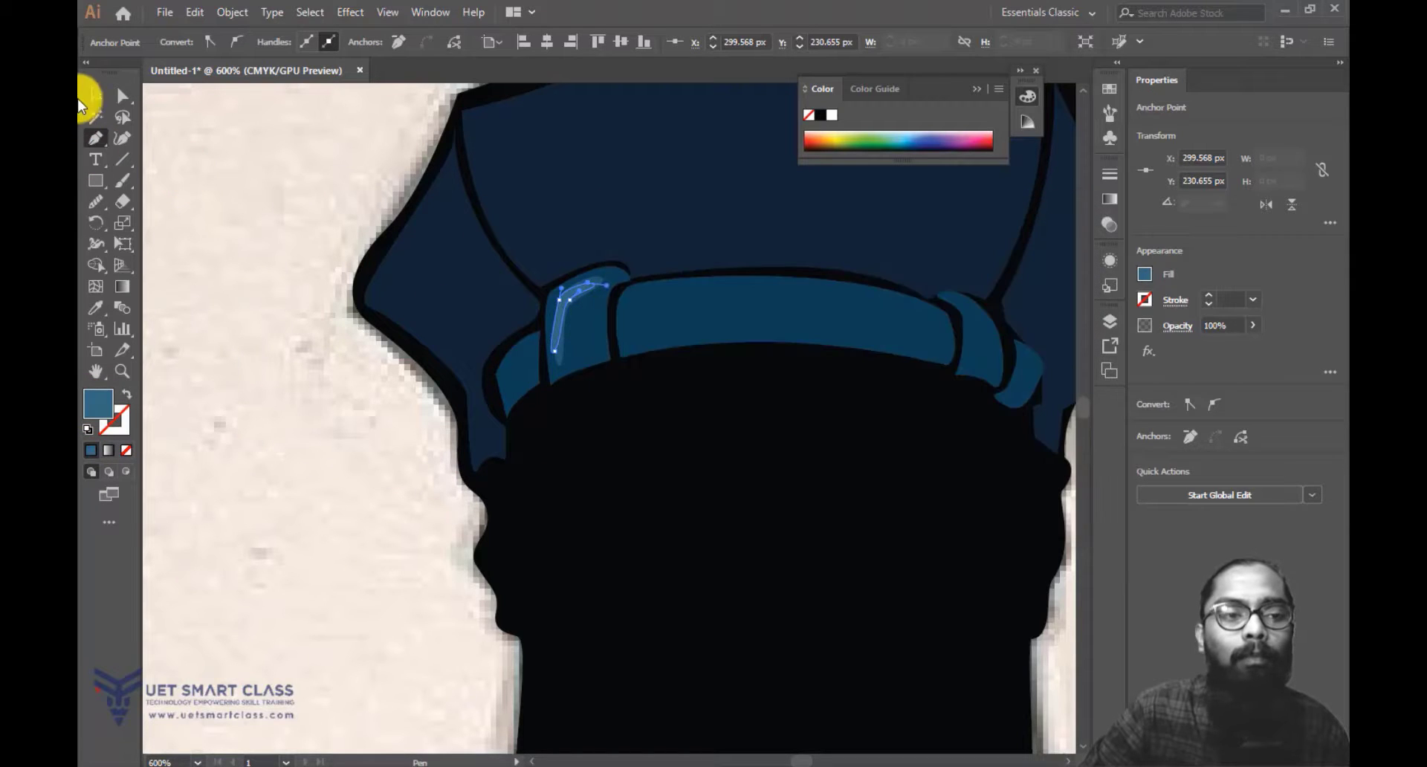
click(97, 98)
click(636, 133)
Select the silhouette and all cap pieces together, send them to the back behind the sketch, and deselect them.
key(ctrl+minus)
key(ctrl+minus)
key(ctrl+minus)
key(ctrl+minus)
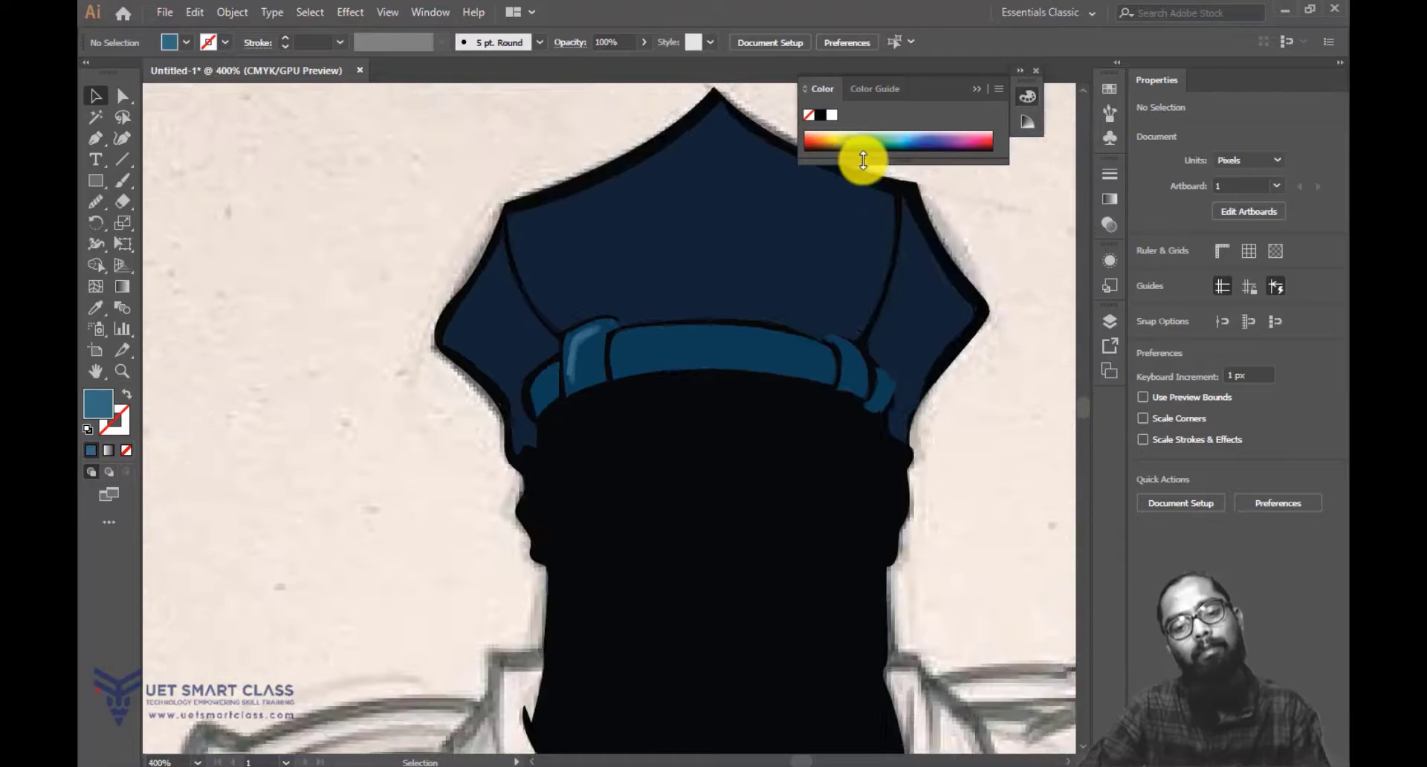
key(ctrl+minus)
key(ctrl+plus)
key(ctrl+plus)
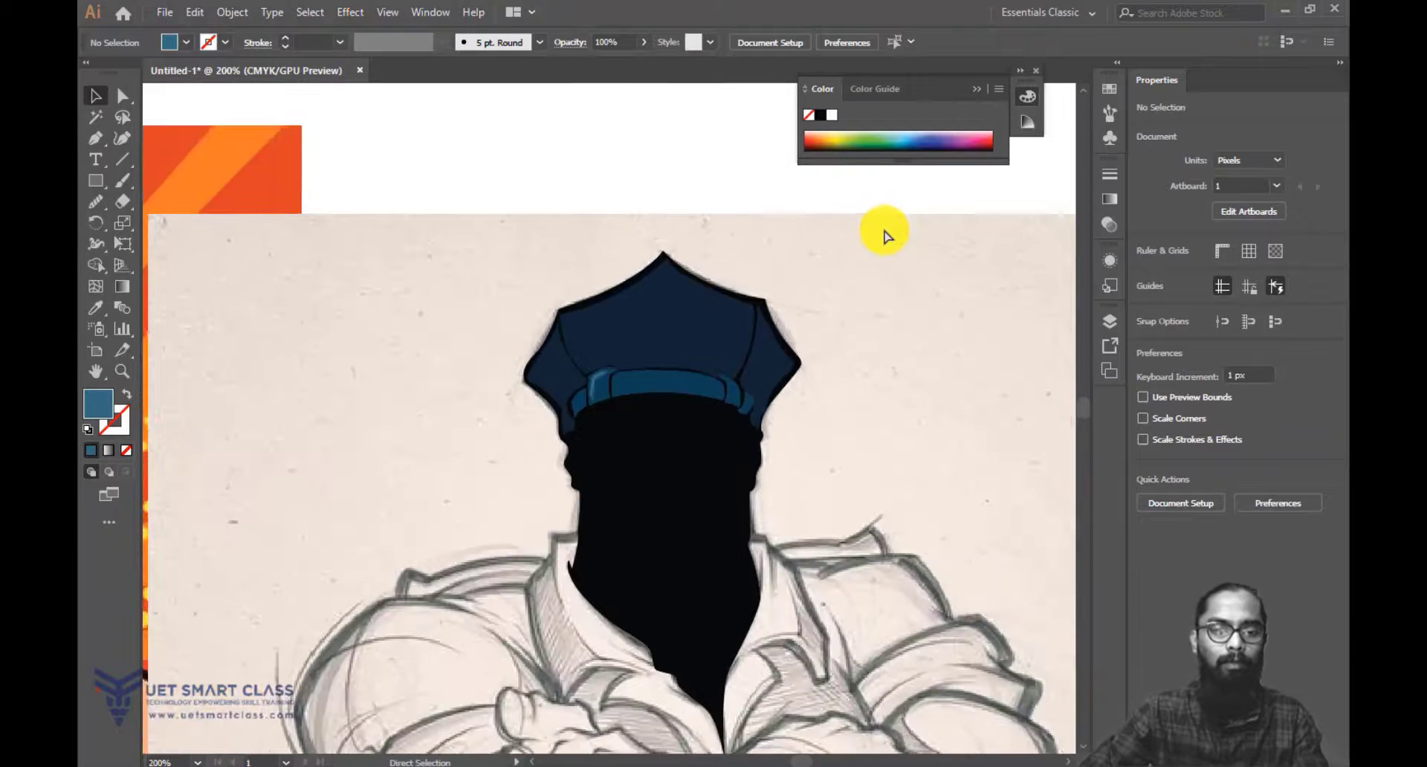
key(ctrl+minus)
key(ctrl+plus)
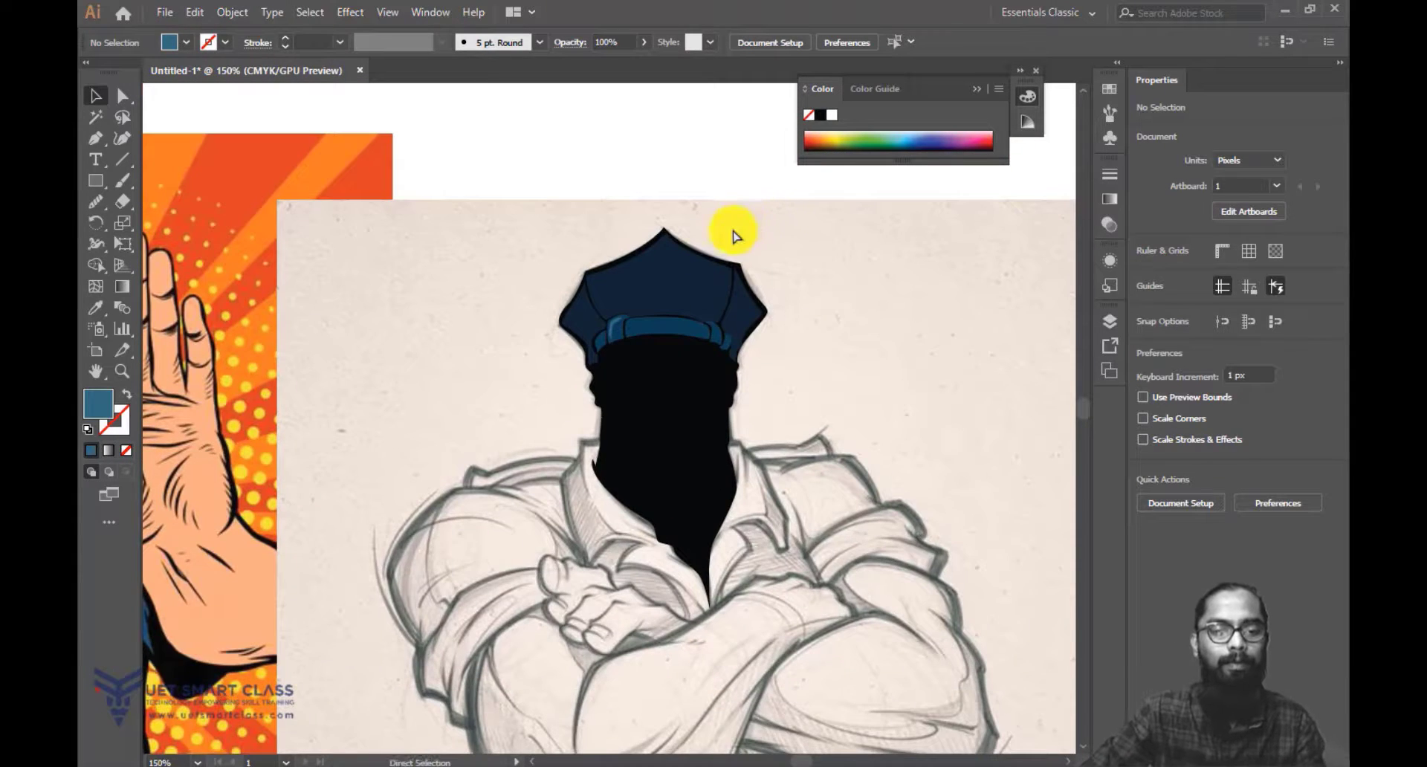
key(ctrl+plus)
drag(896, 219, 438, 430)
right_click(689, 336)
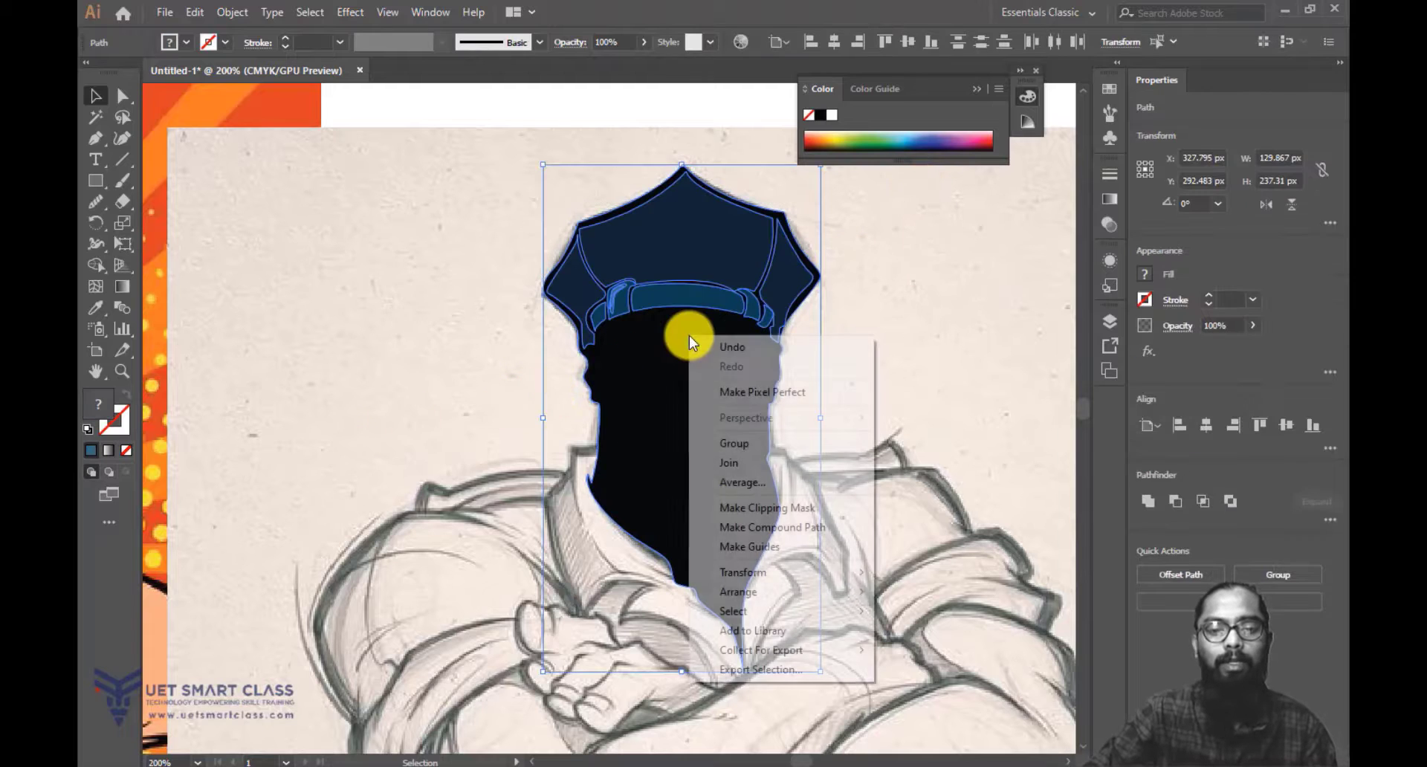
mouse_move(773, 591)
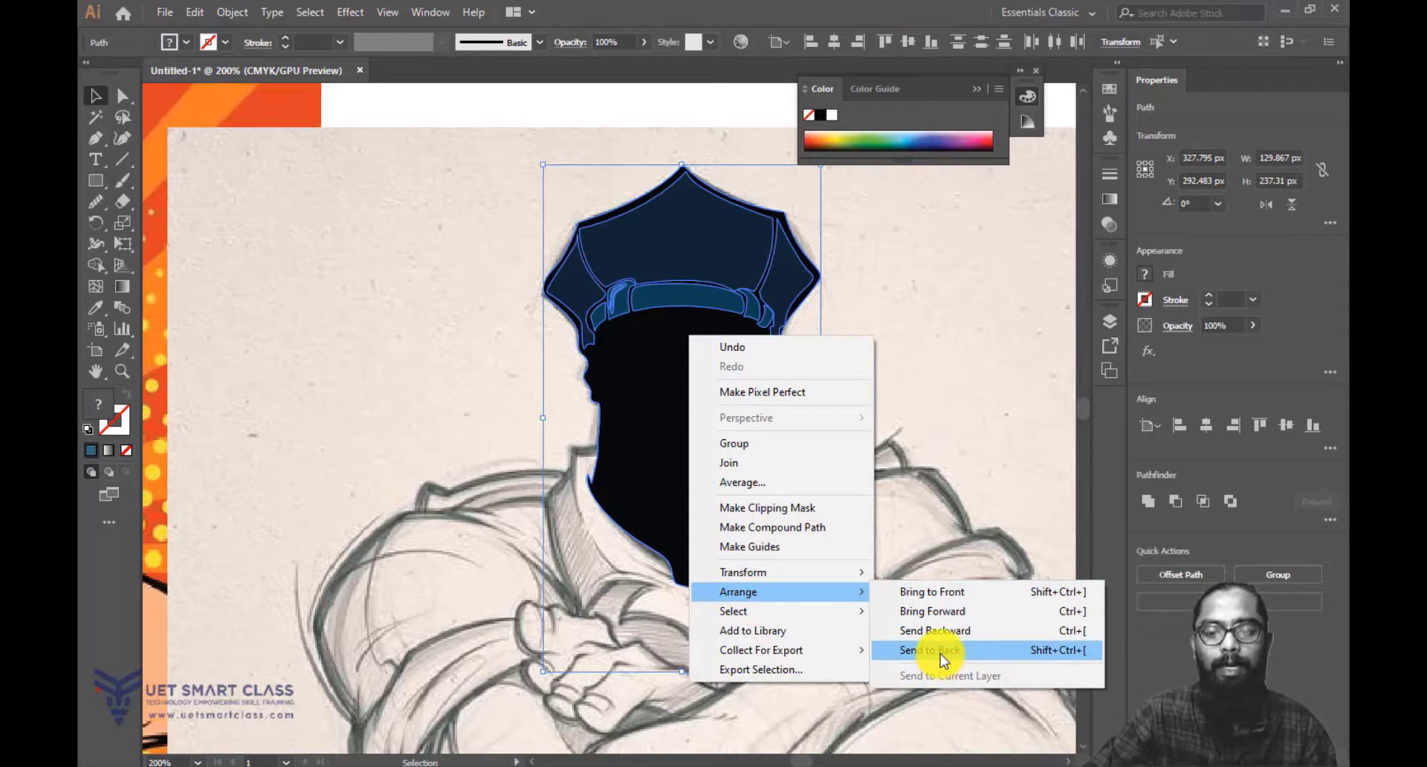
click(939, 653)
click(930, 384)
Start the cap visor's outline with the Pen tool on its upper edge and swap fill and stroke for a blue 1 pt stroke without fill.
drag(878, 379, 905, 359)
key(ctrl+plus)
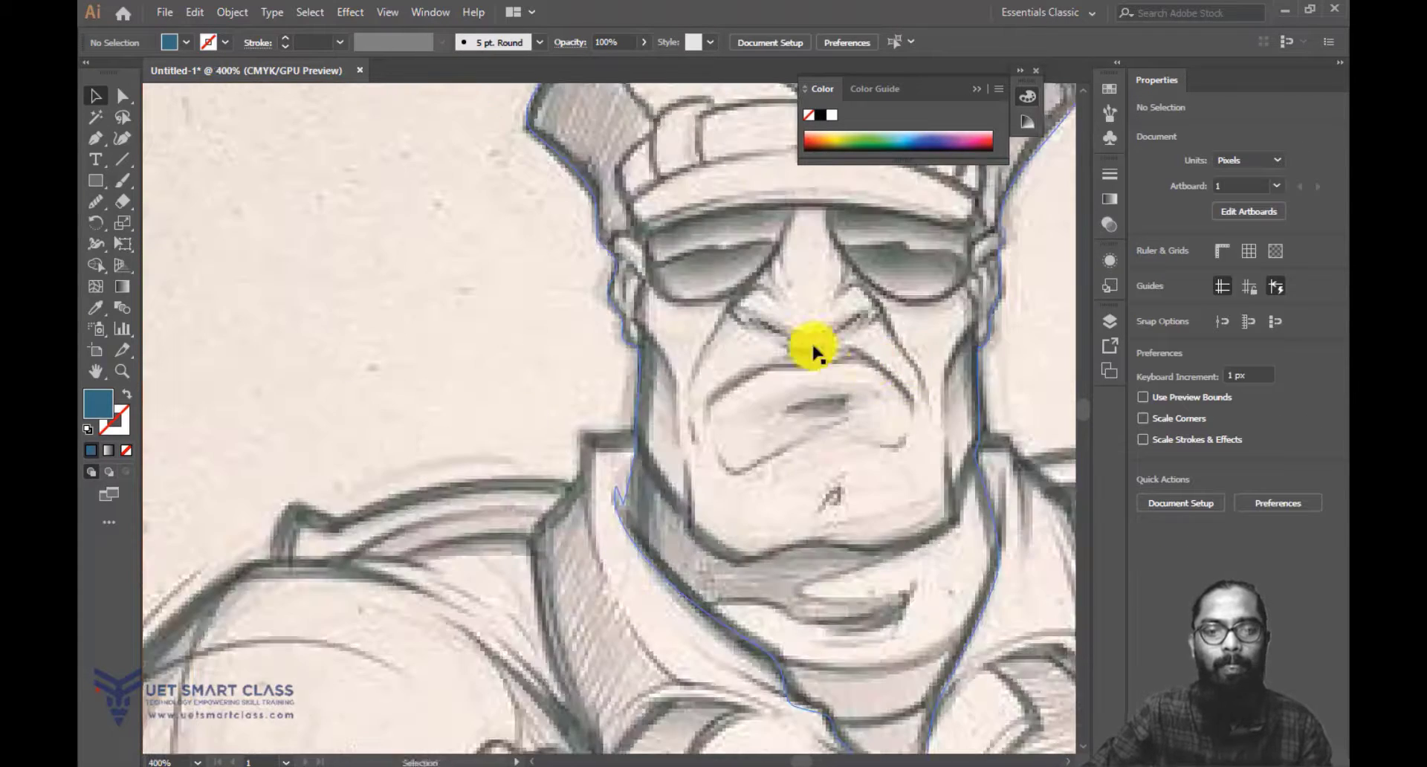
drag(809, 344, 666, 437)
key(p)
click(641, 221)
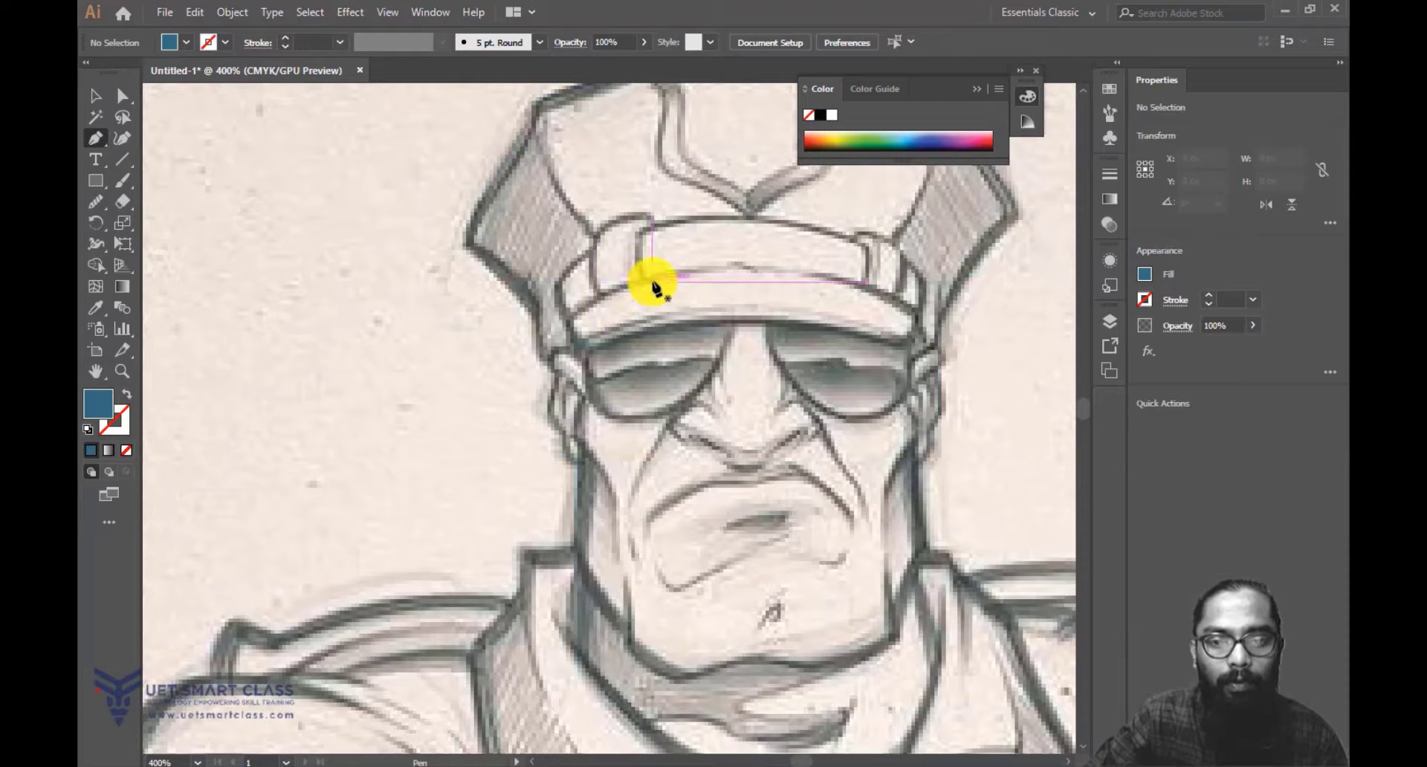
click(676, 274)
drag(576, 317, 133, 393)
click(129, 394)
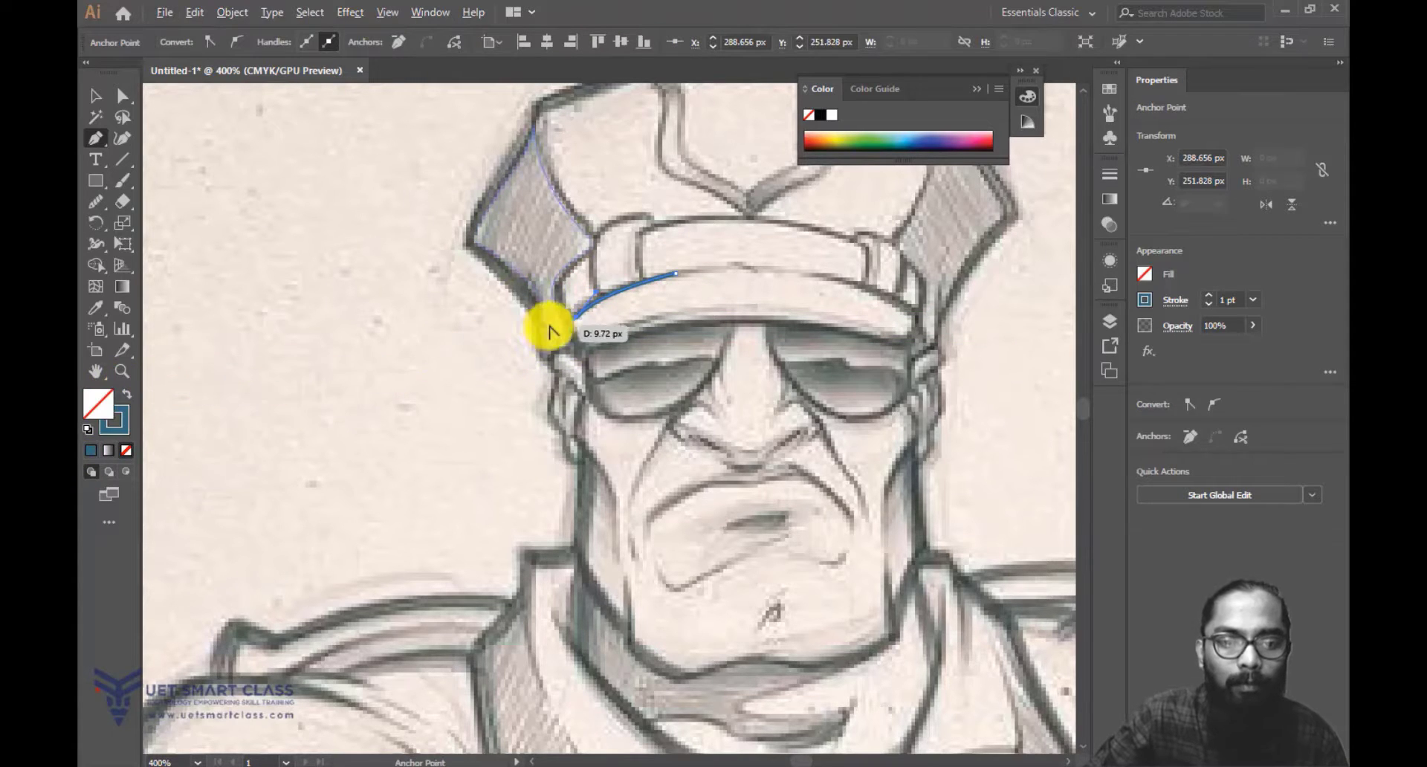
key(ctrl+equal)
key(ctrl+equal)
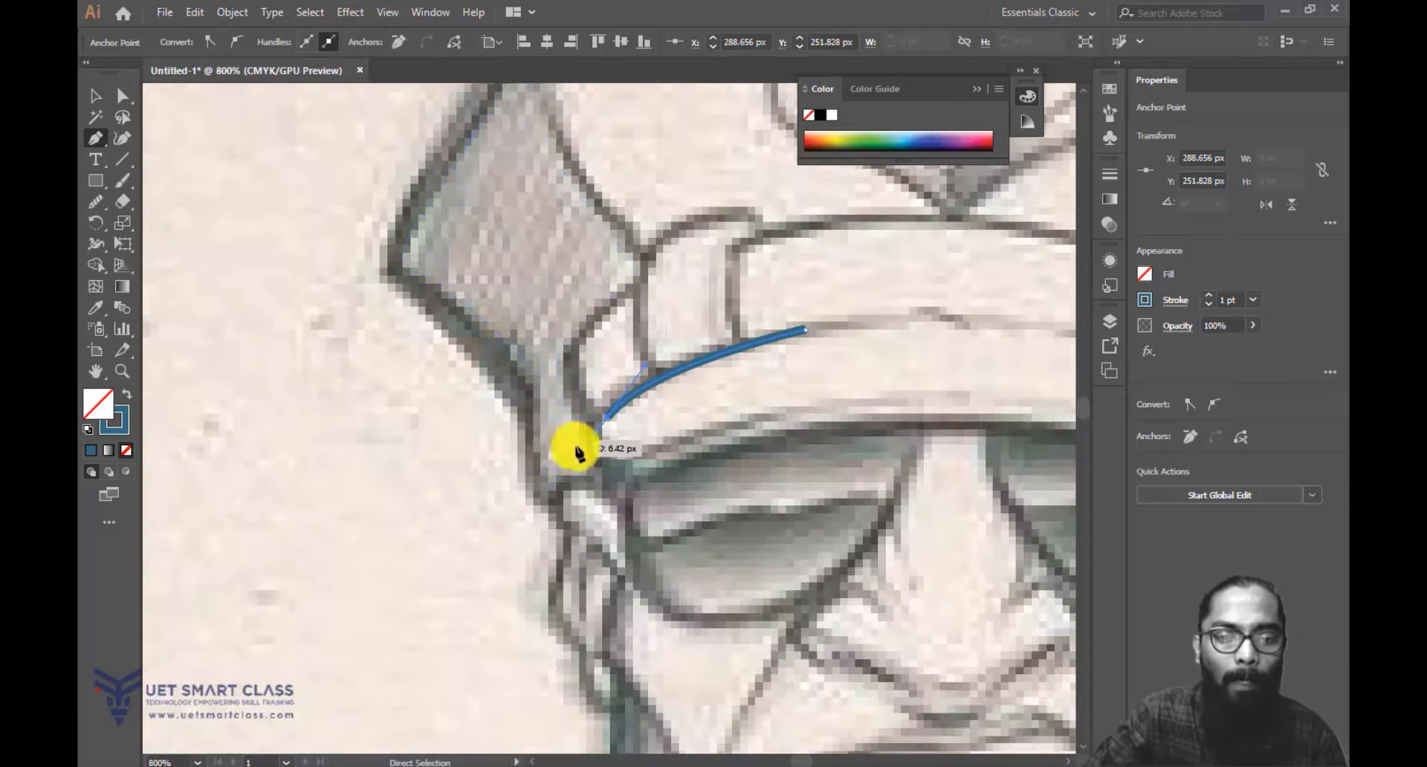
key(ctrl+z)
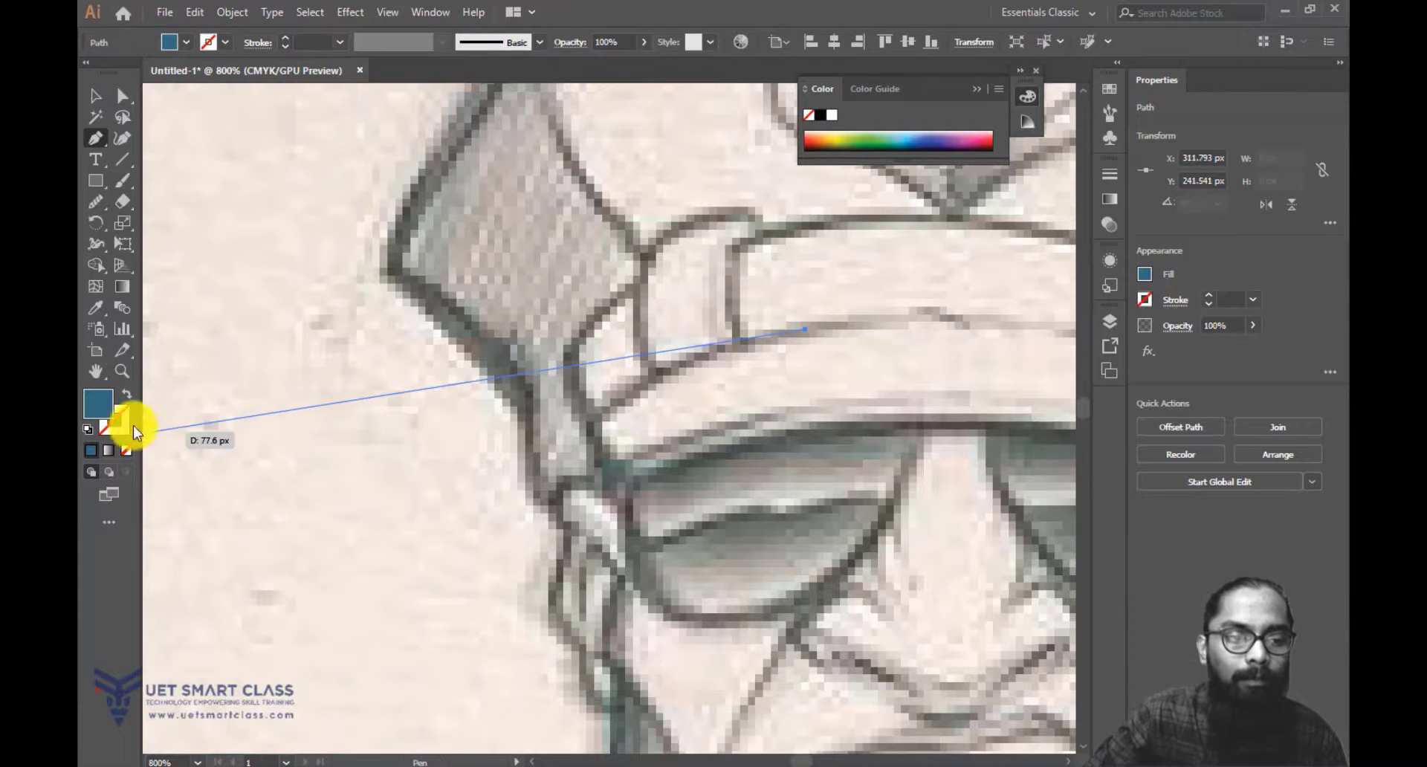
click(127, 394)
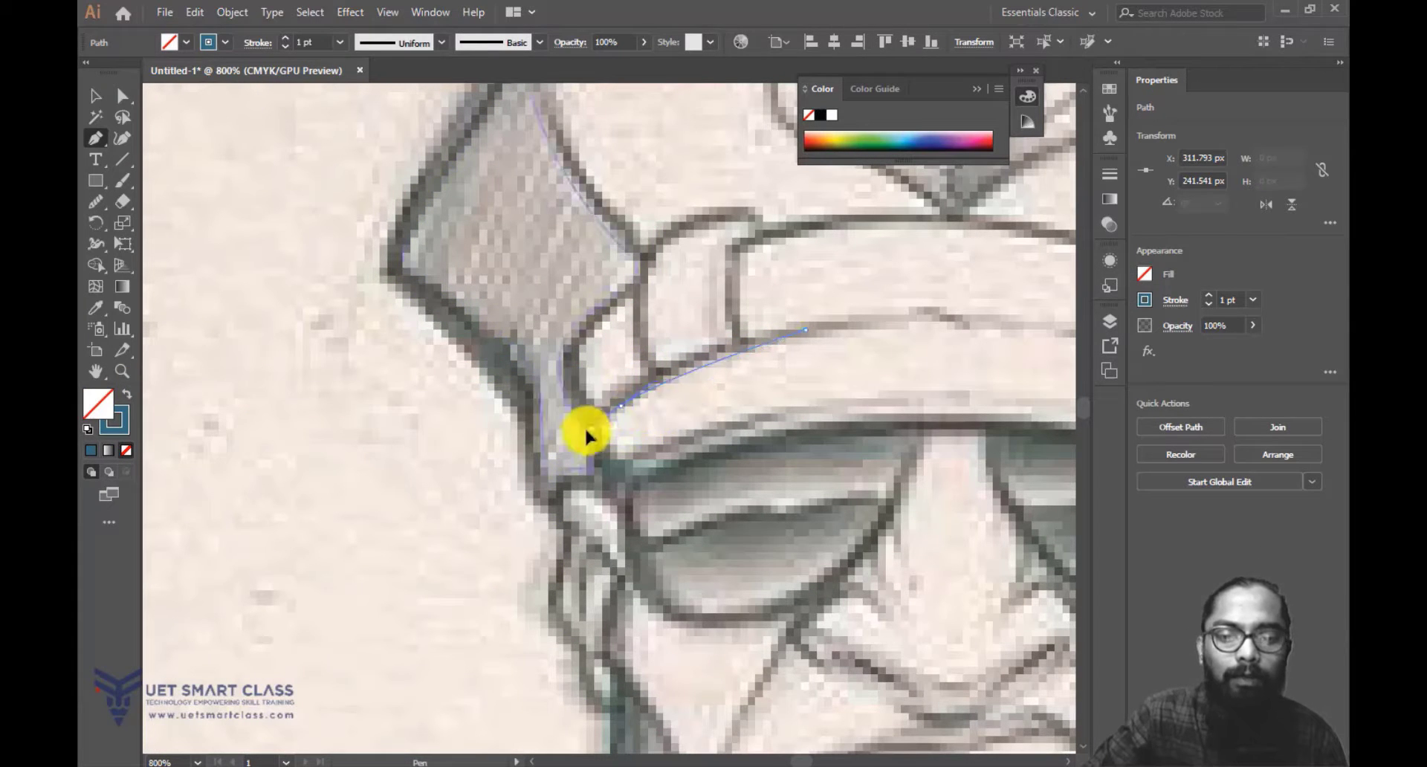
Trace the visor's rounded left end and a narrow notch along the left half of its lower rim.
drag(576, 448, 578, 449)
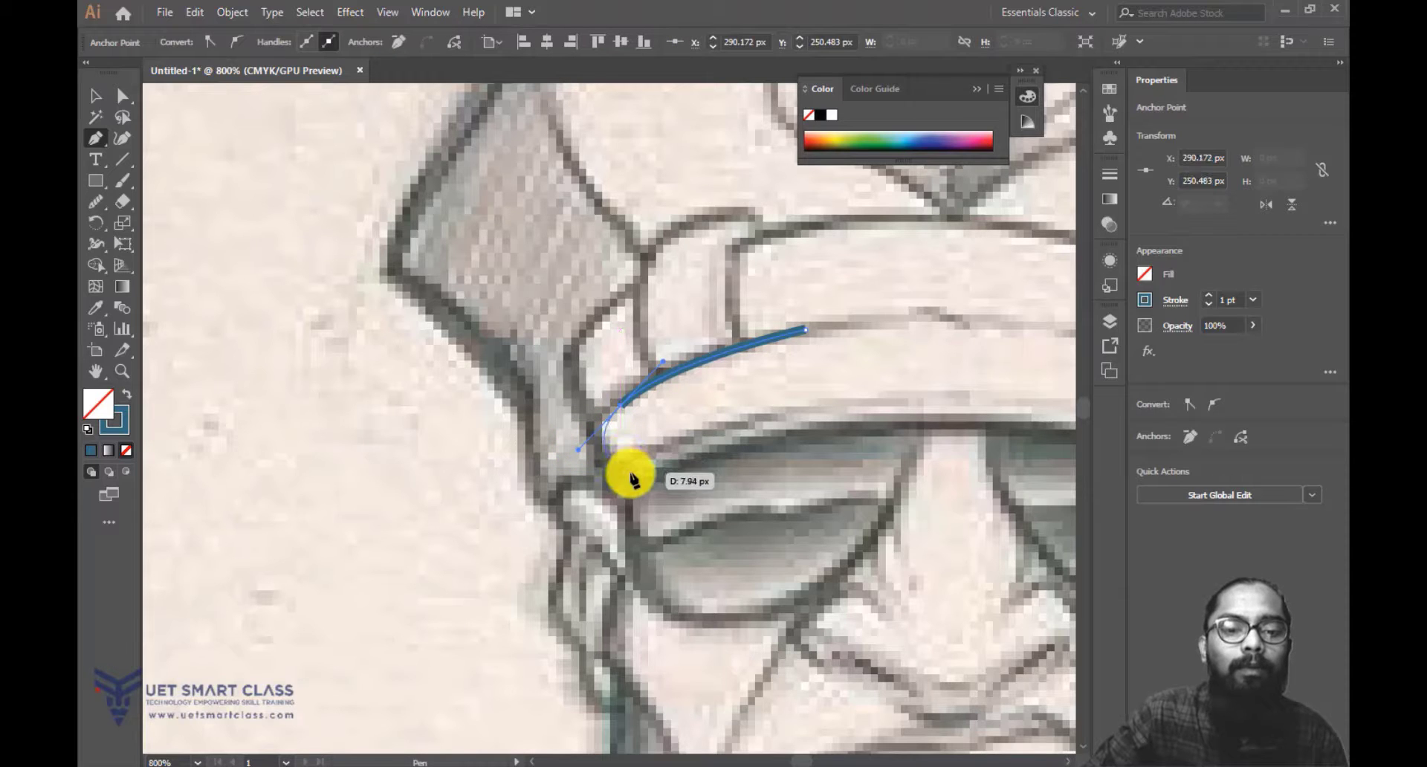
click(625, 460)
drag(839, 403, 972, 393)
click(839, 405)
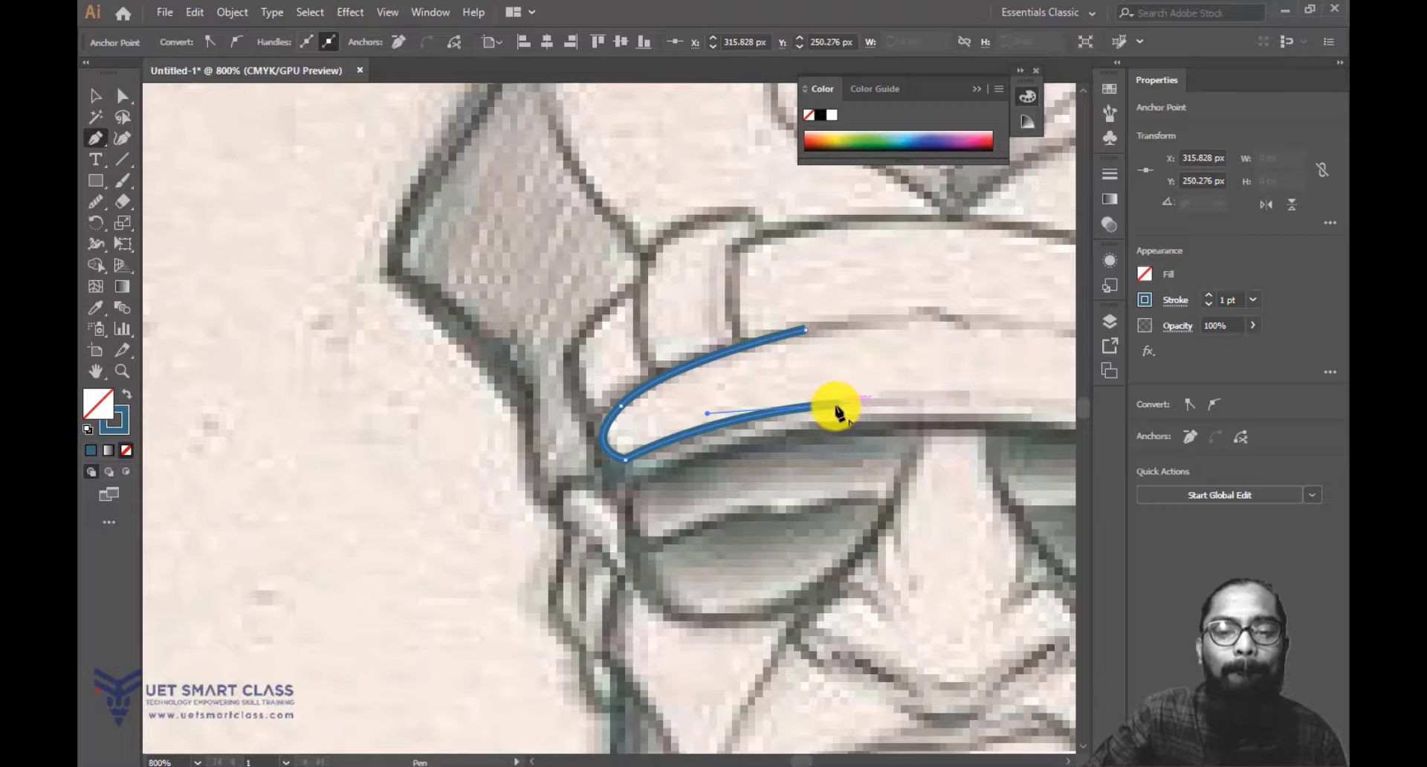
mouse_move(618, 478)
mouse_down()
mouse_move(627, 467)
mouse_move(584, 504)
mouse_move(645, 479)
mouse_move(582, 508)
mouse_move(654, 475)
mouse_move(557, 476)
mouse_up()
Continue the visor outline along its lower edge, around the right end and back over the top, close it, and deselect it.
key(ctrl+minus)
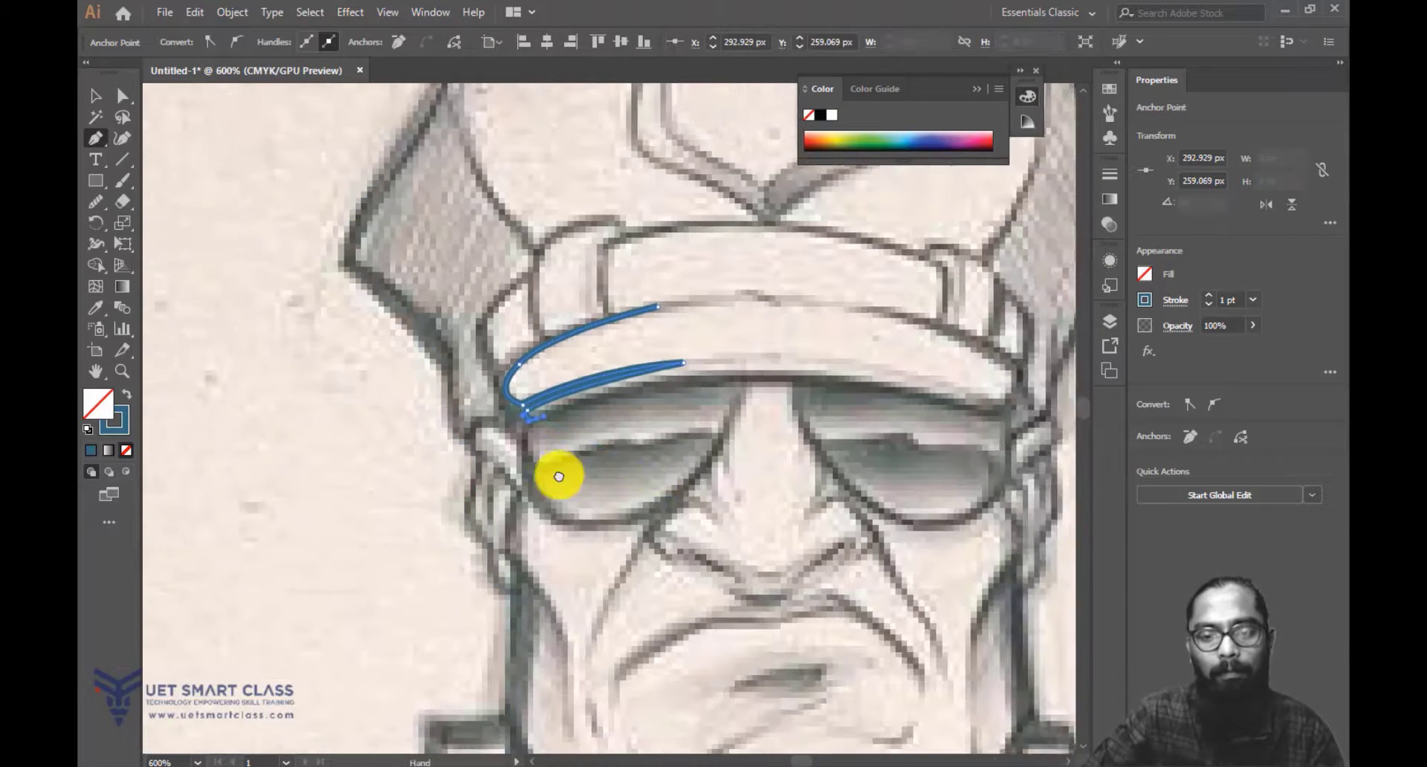
drag(674, 386, 676, 387)
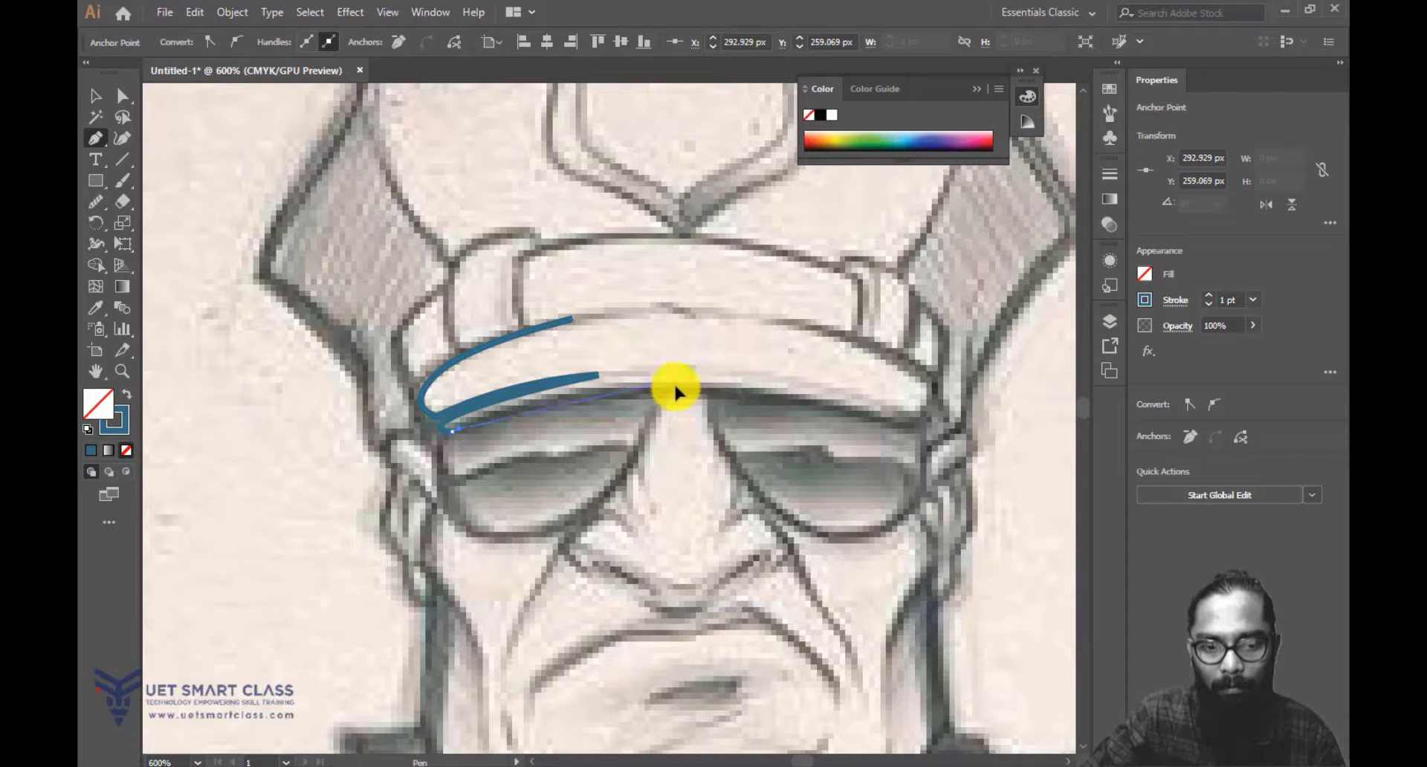
drag(775, 387, 775, 390)
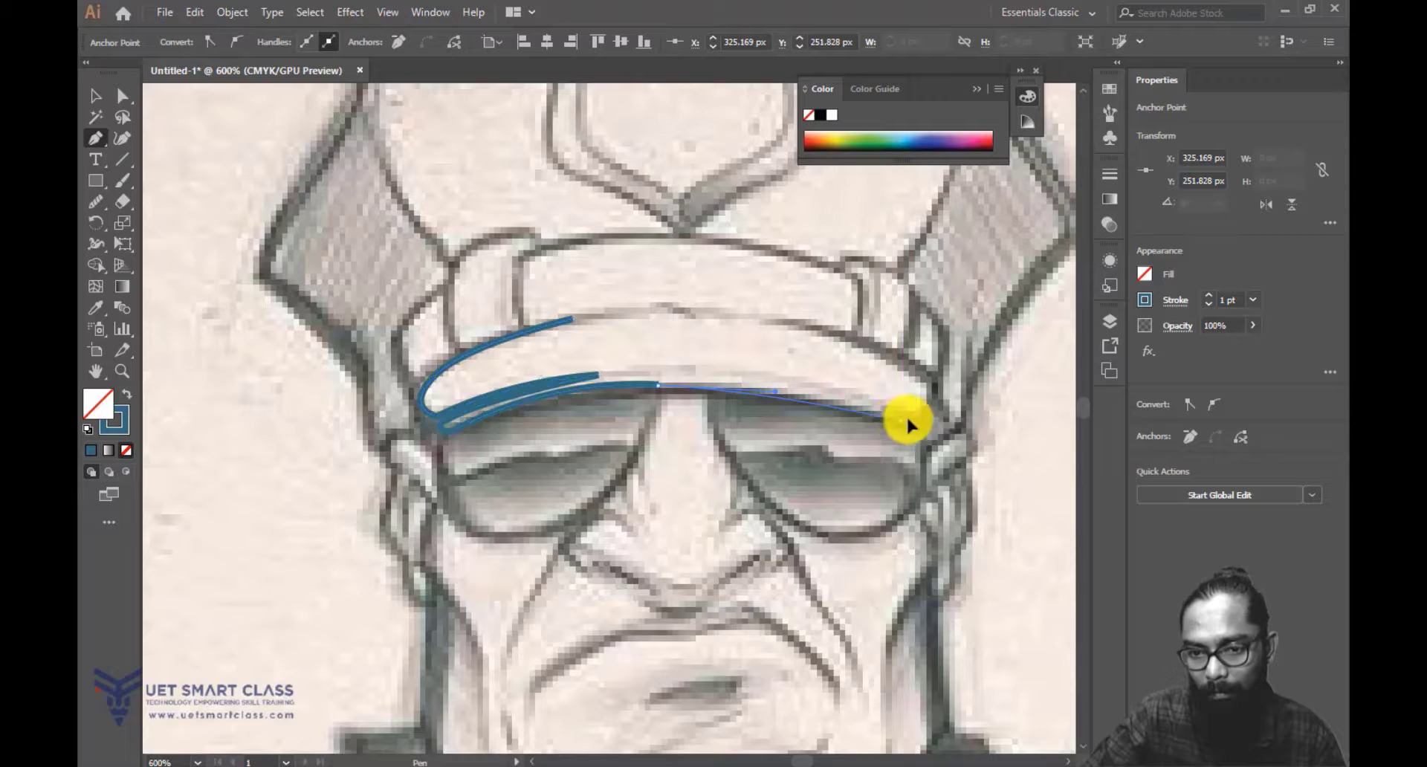
drag(928, 422, 910, 364)
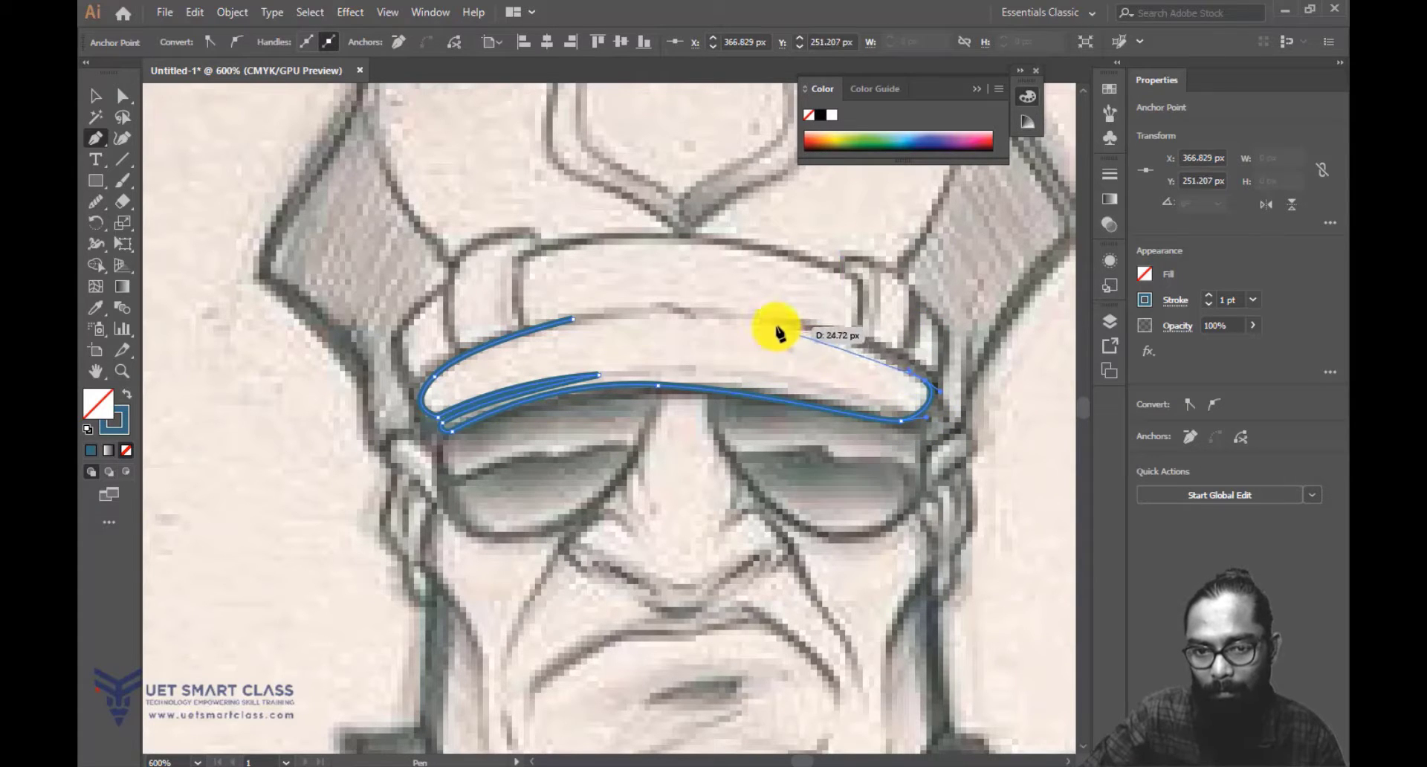
ctrl+click(755, 321)
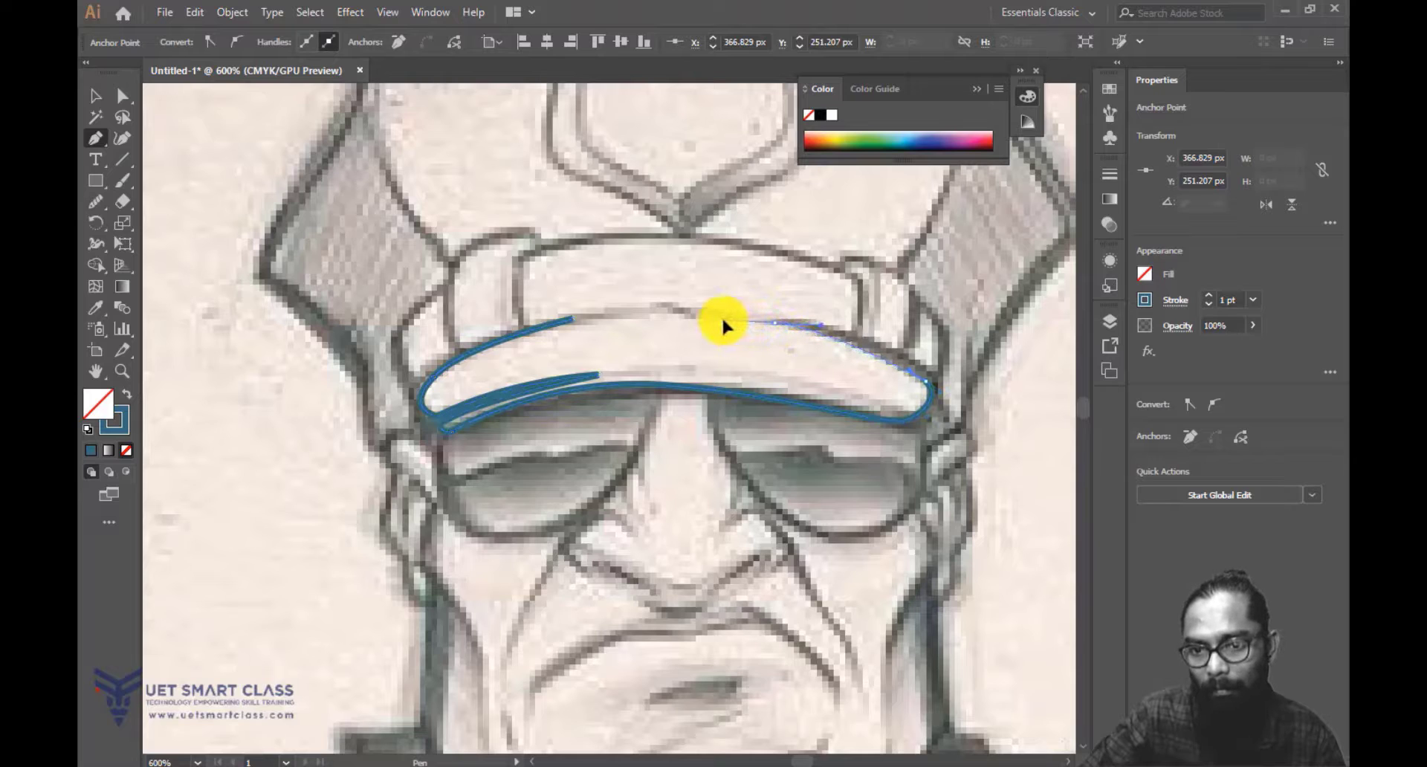
drag(715, 319, 715, 319)
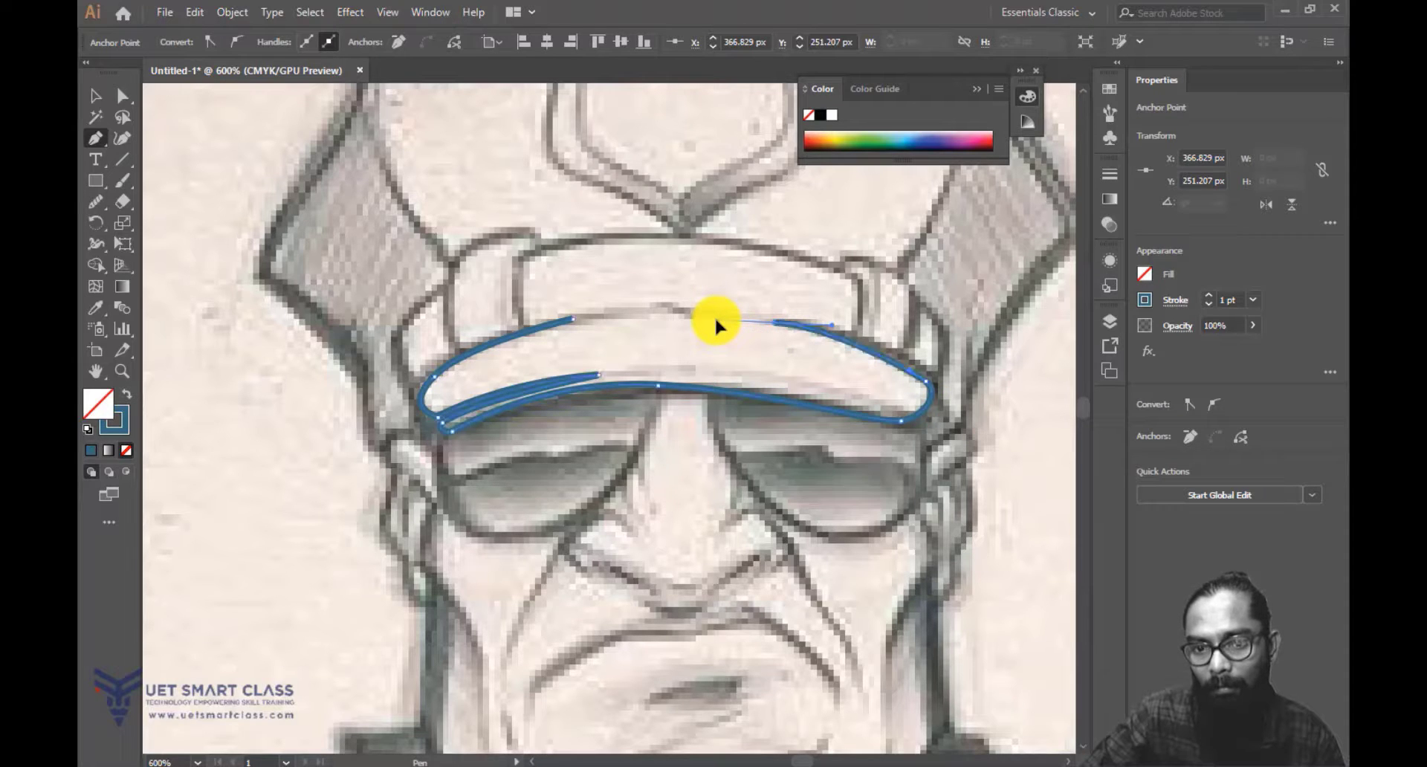
click(775, 323)
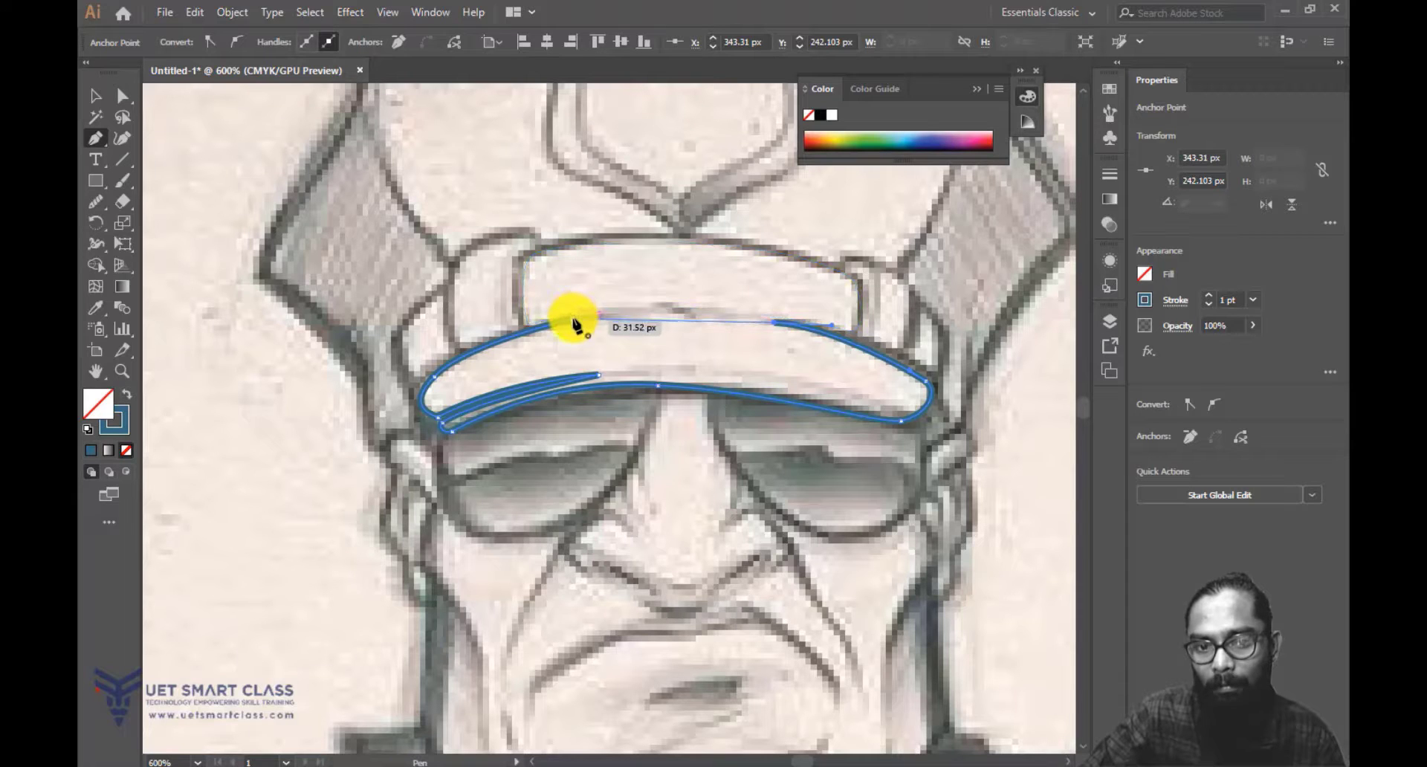
drag(554, 328, 459, 336)
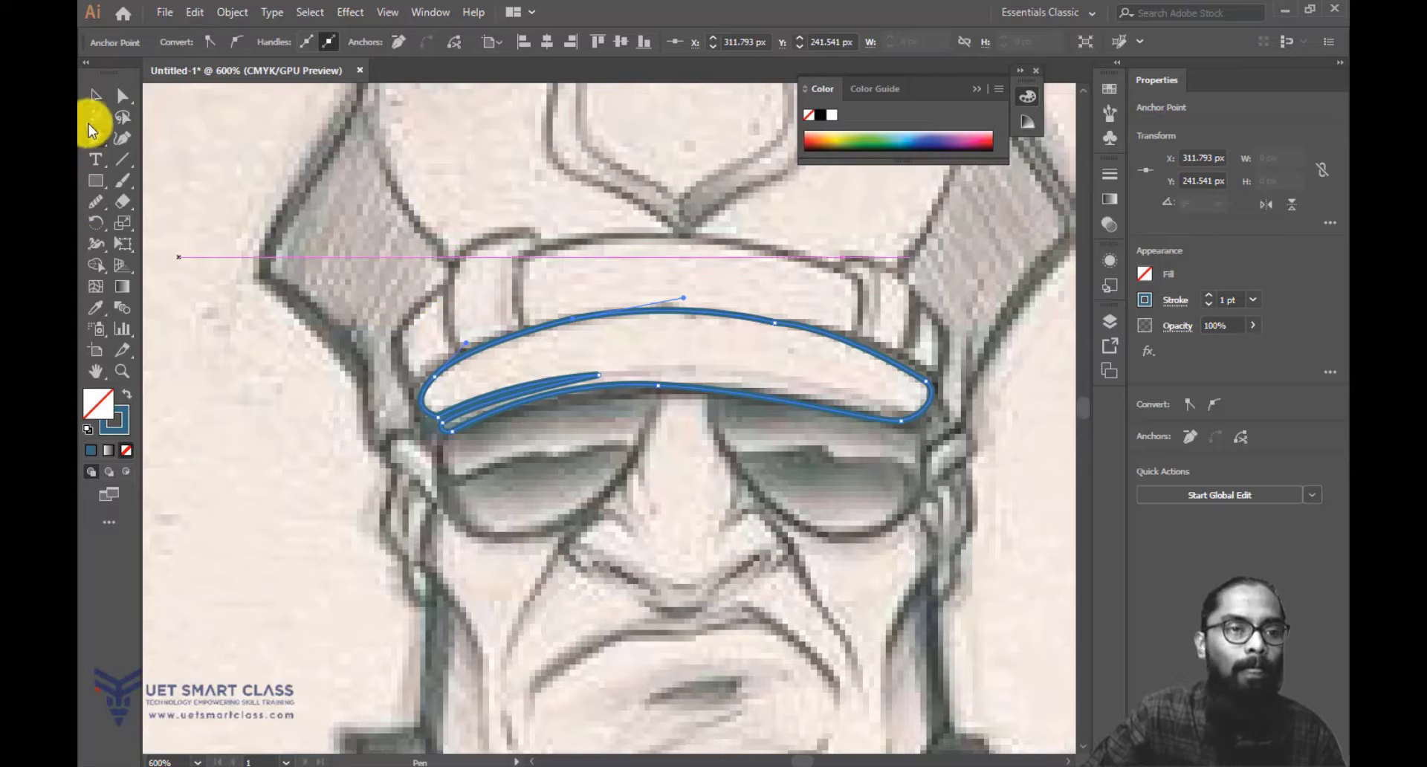
click(95, 102)
click(493, 153)
key(ctrl+minus)
key(ctrl+minus)
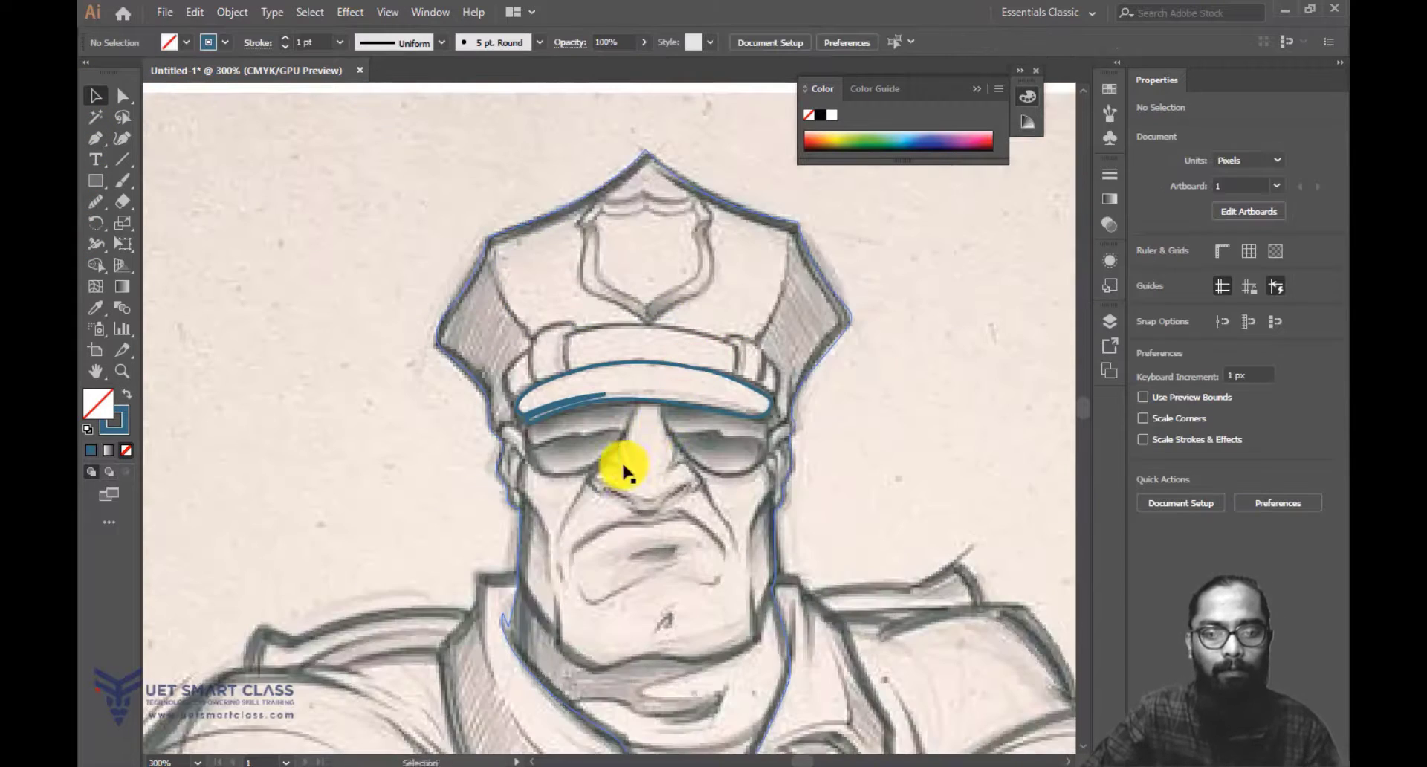
Select the visor outline, fill it with the light blue sampled from the reference officer's cap using the Eyedropper, and deselect it.
drag(627, 429, 838, 417)
click(874, 395)
scroll(490, 350, left, 3)
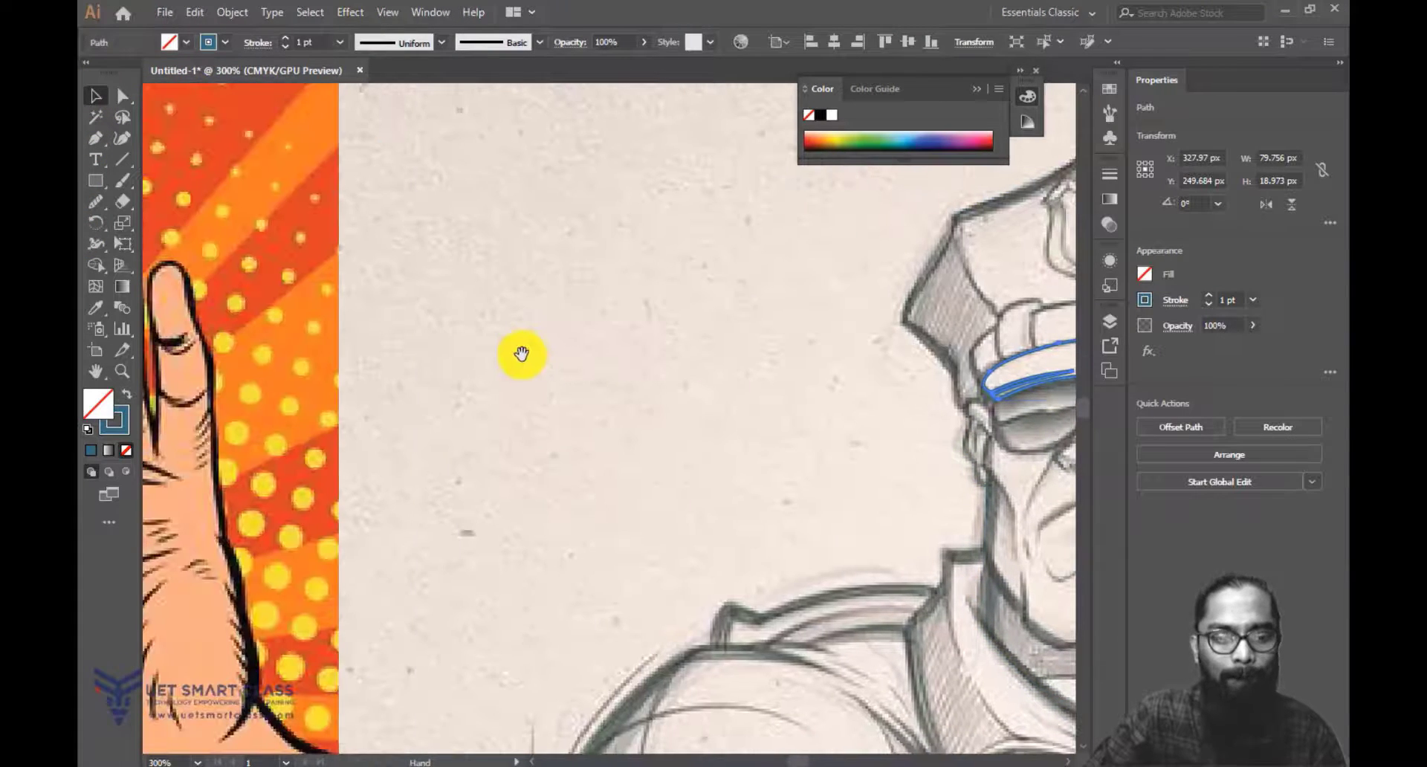
key(ctrl+minus)
key(ctrl+minus)
key(ctrl+minus)
drag(388, 362, 547, 345)
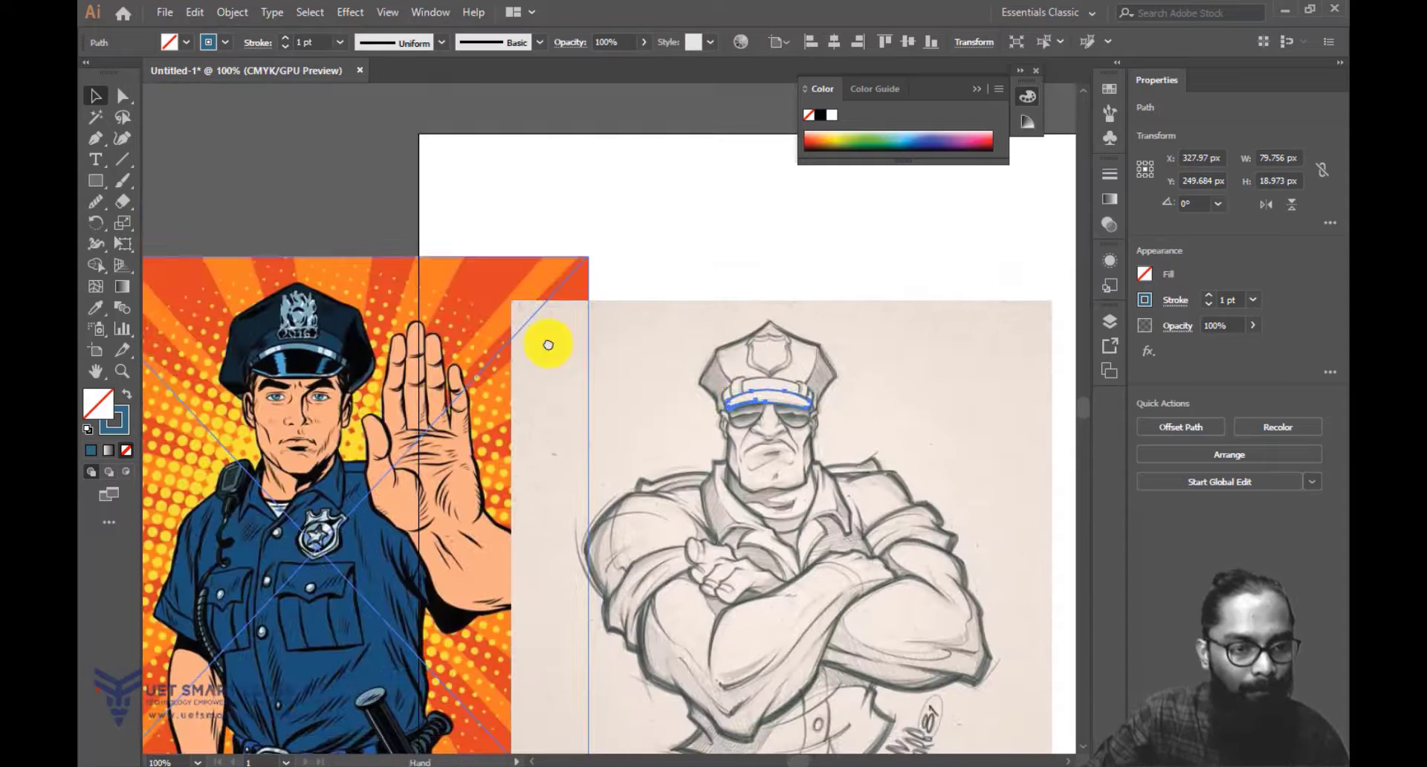
key(o)
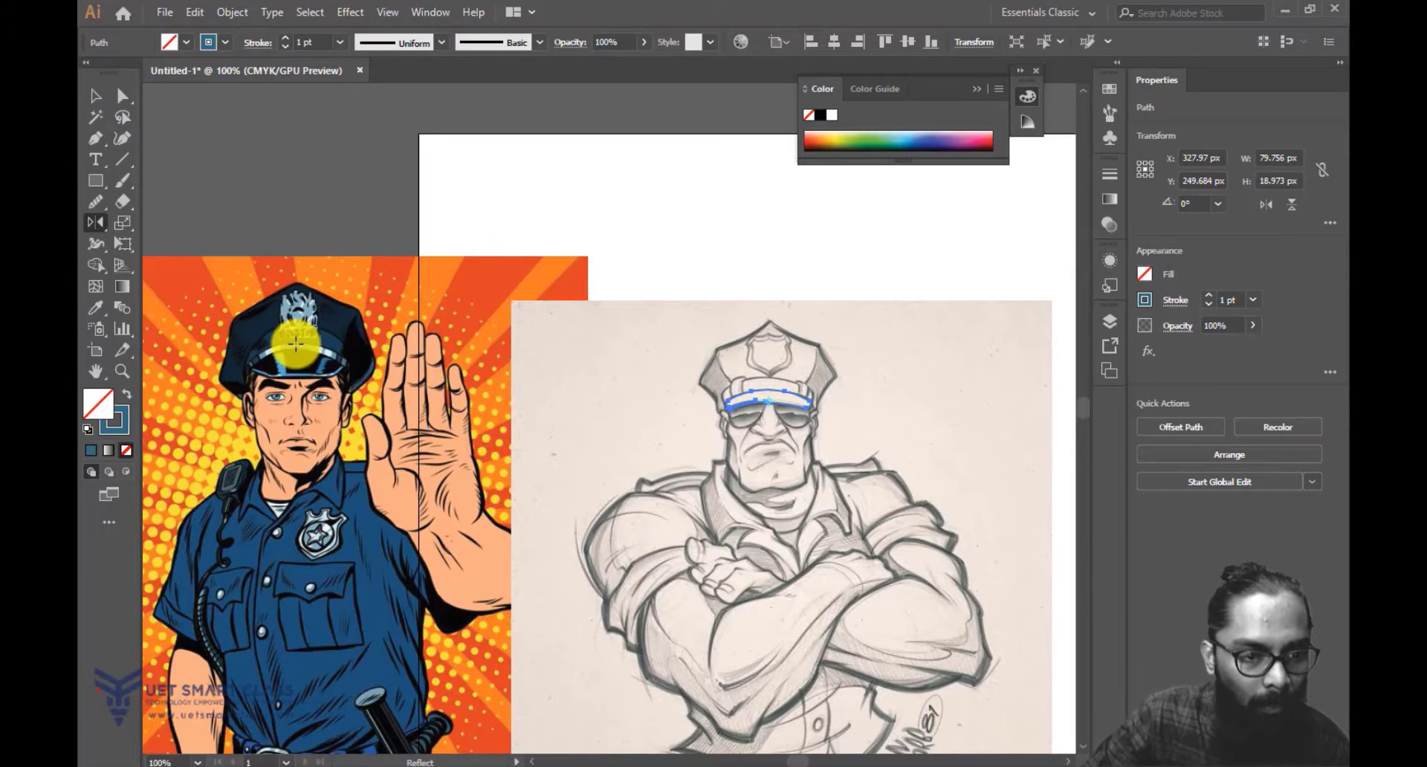
key(i)
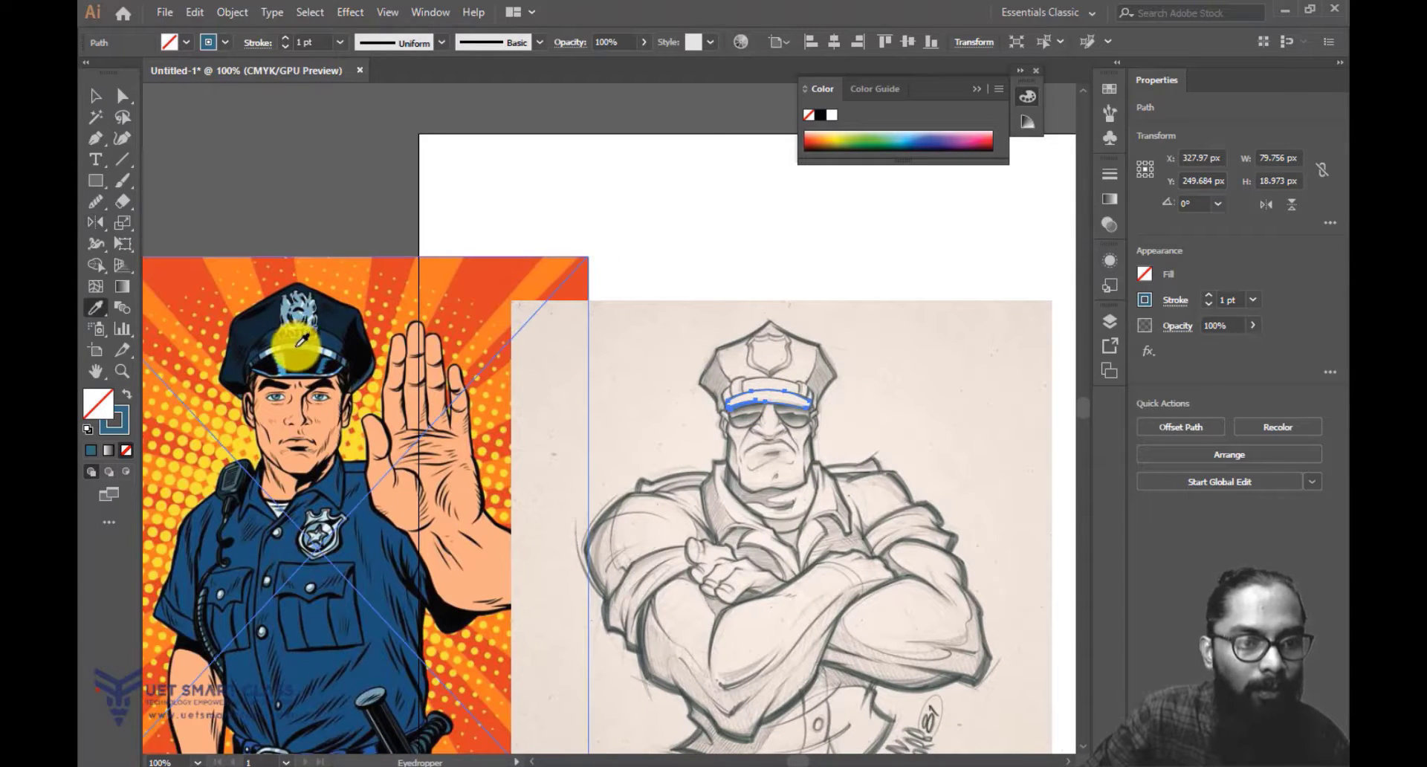
click(302, 341)
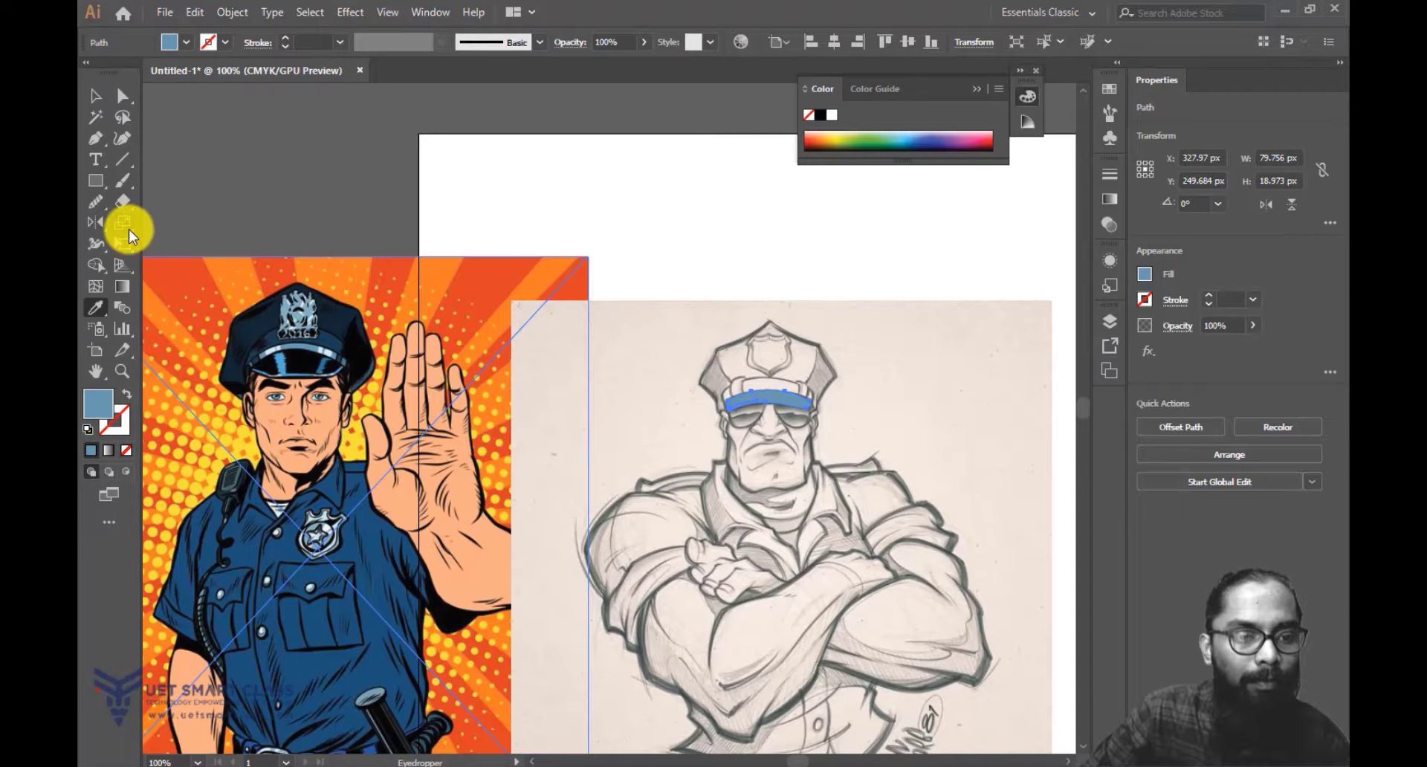
click(95, 95)
click(783, 145)
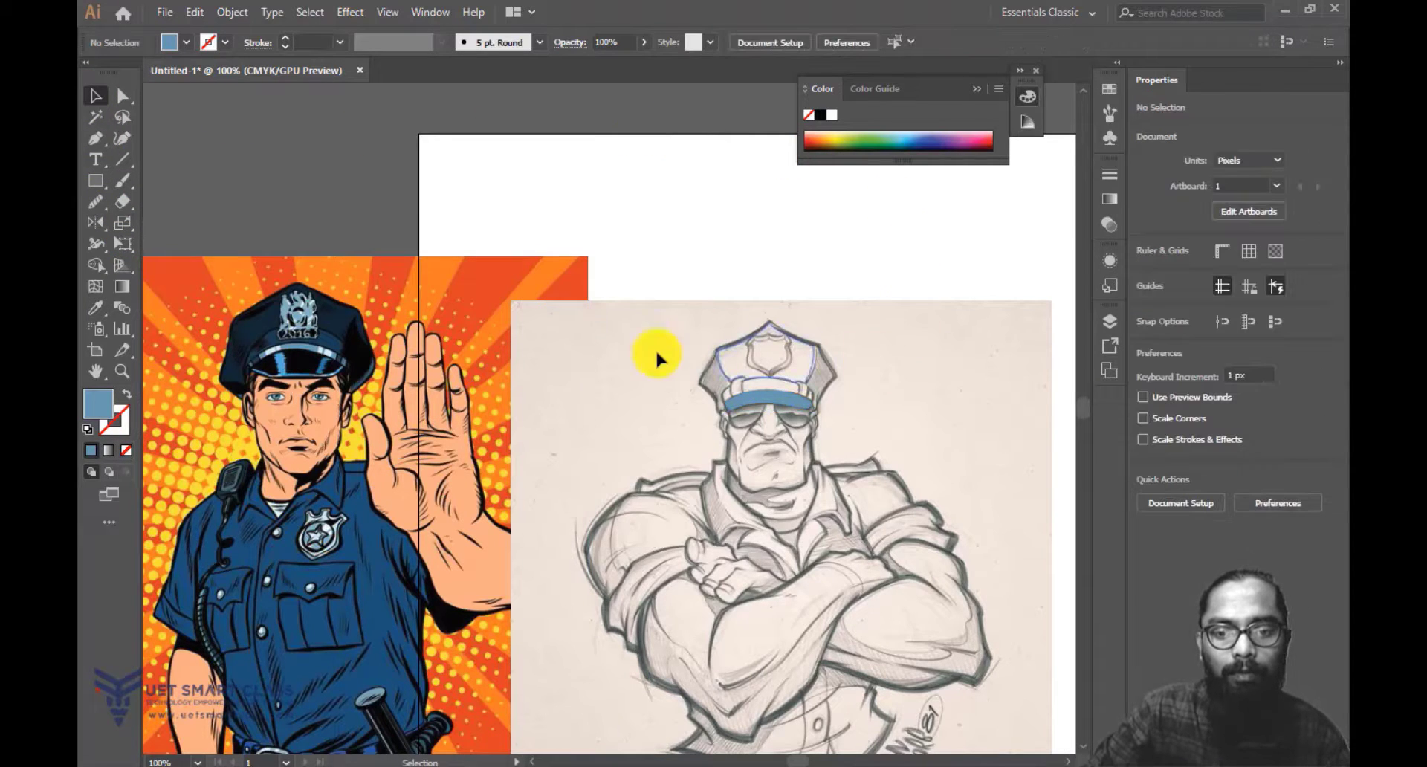
Select the silhouette with all cap pieces and bring them to the front to preview their colours over the sketch.
click(783, 408)
right_click(785, 408)
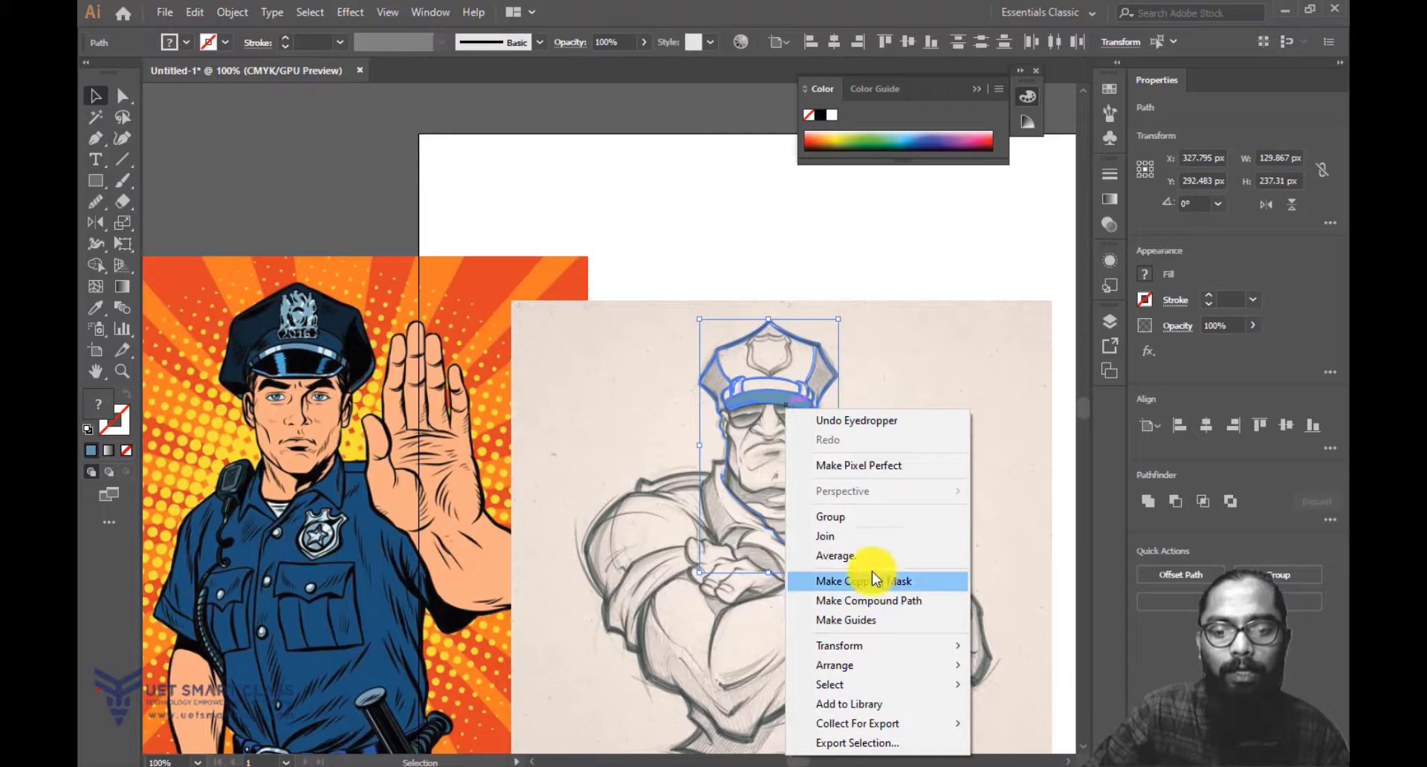
mouse_move(880, 665)
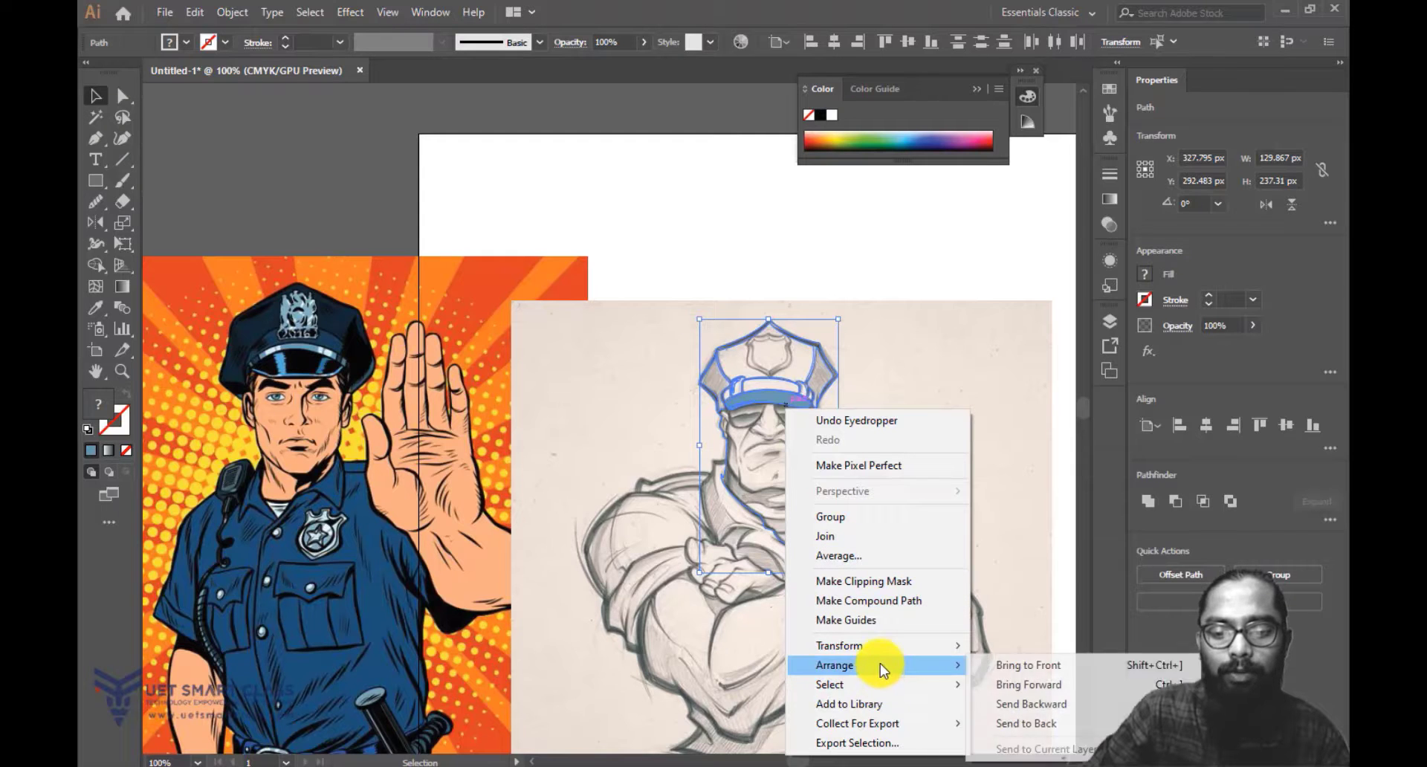
click(1026, 665)
click(966, 442)
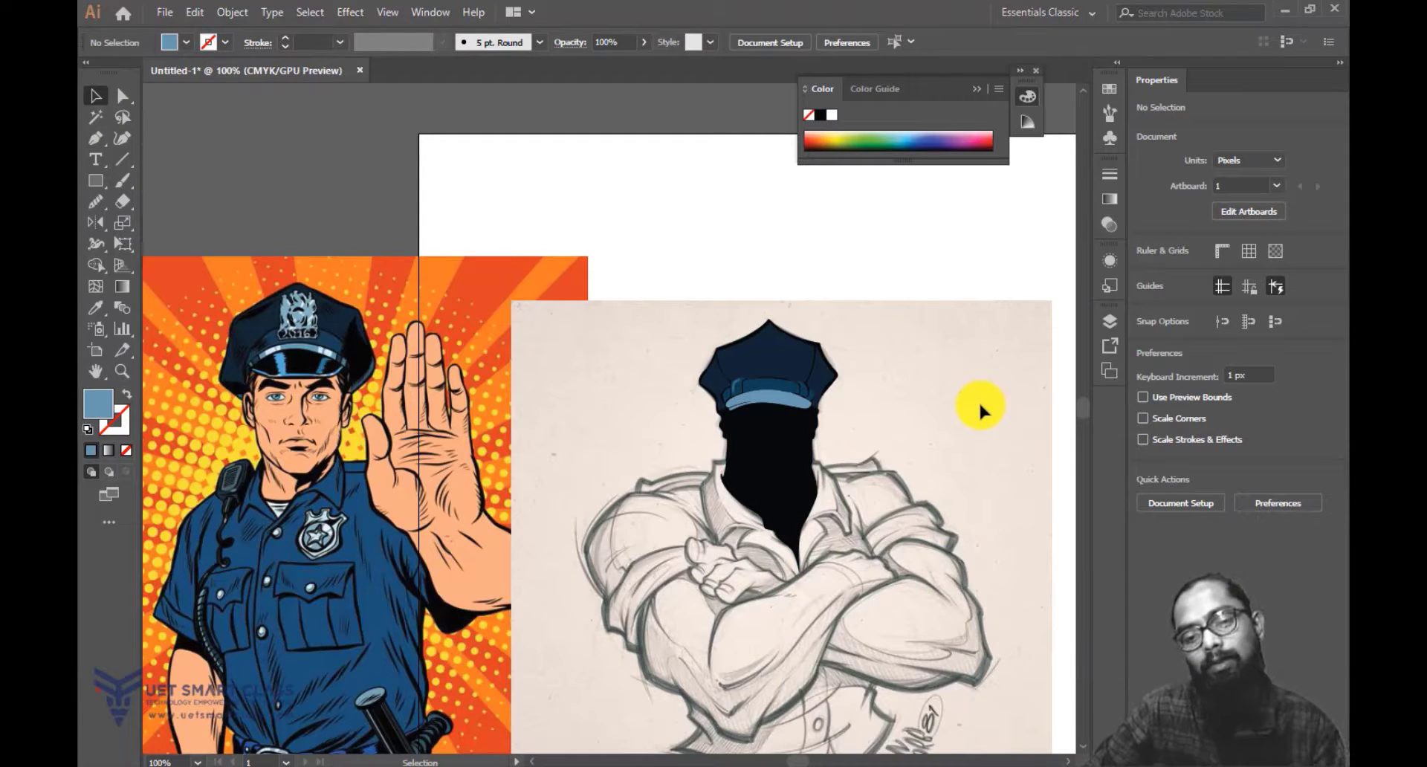
Select the silhouette with all cap pieces again, send them to the back behind the sketch, and deselect them.
click(723, 506)
right_click(765, 440)
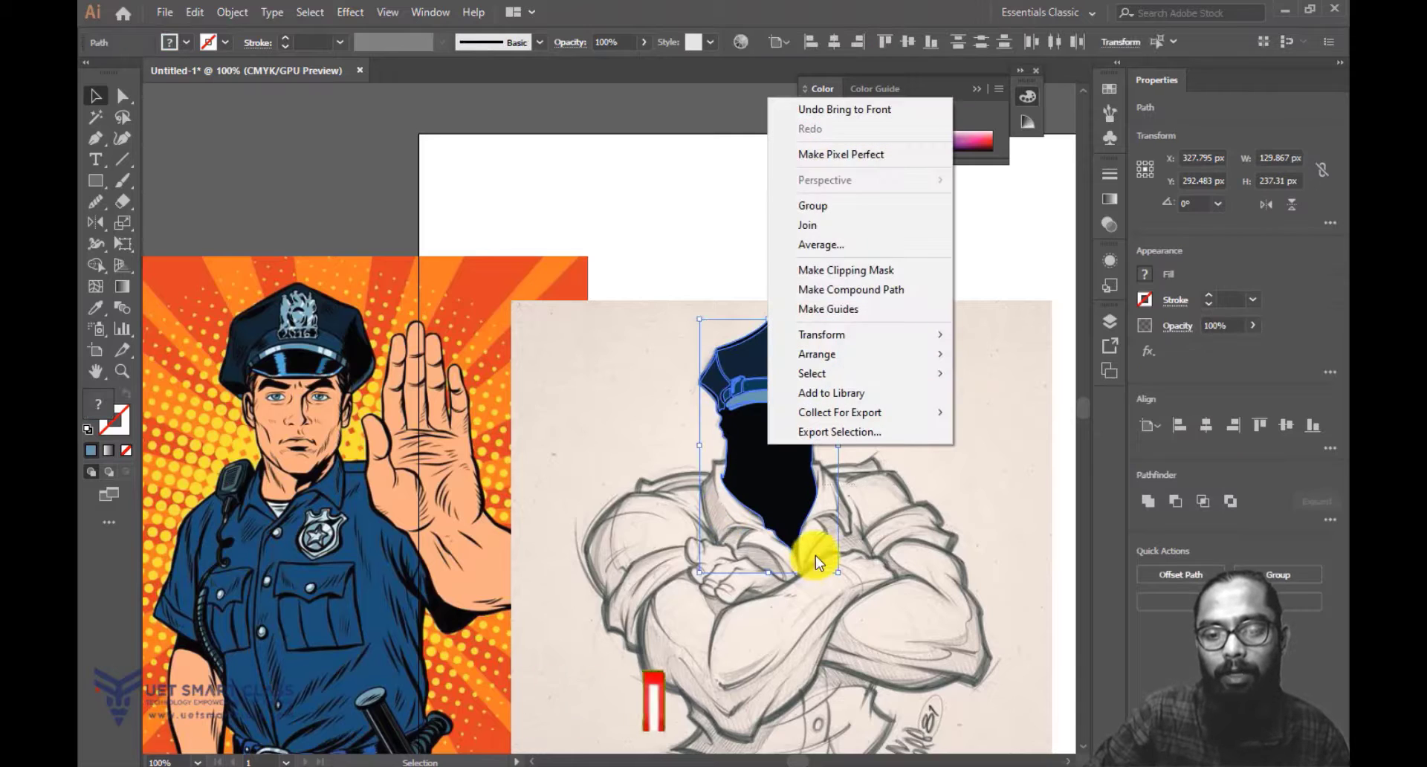
mouse_move(845, 354)
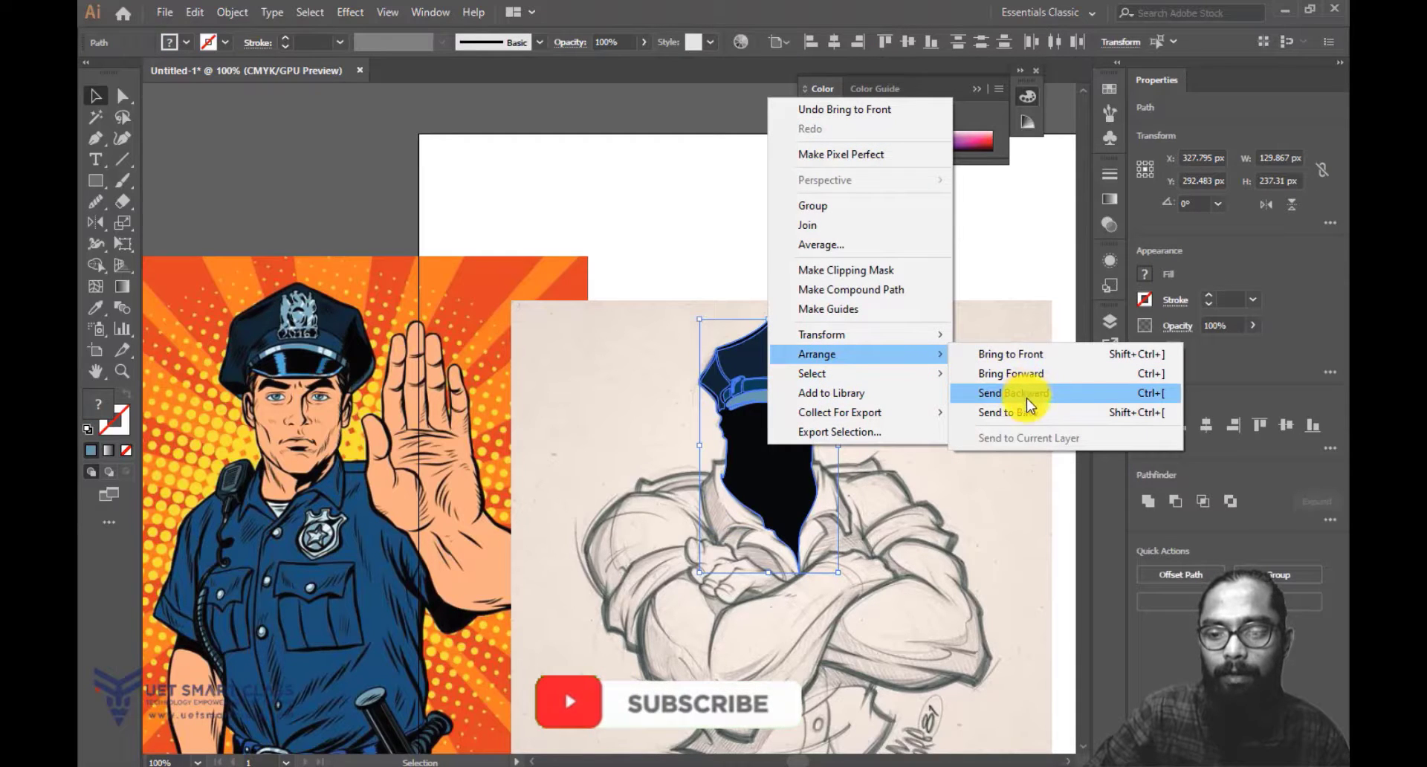
click(1021, 414)
click(1000, 411)
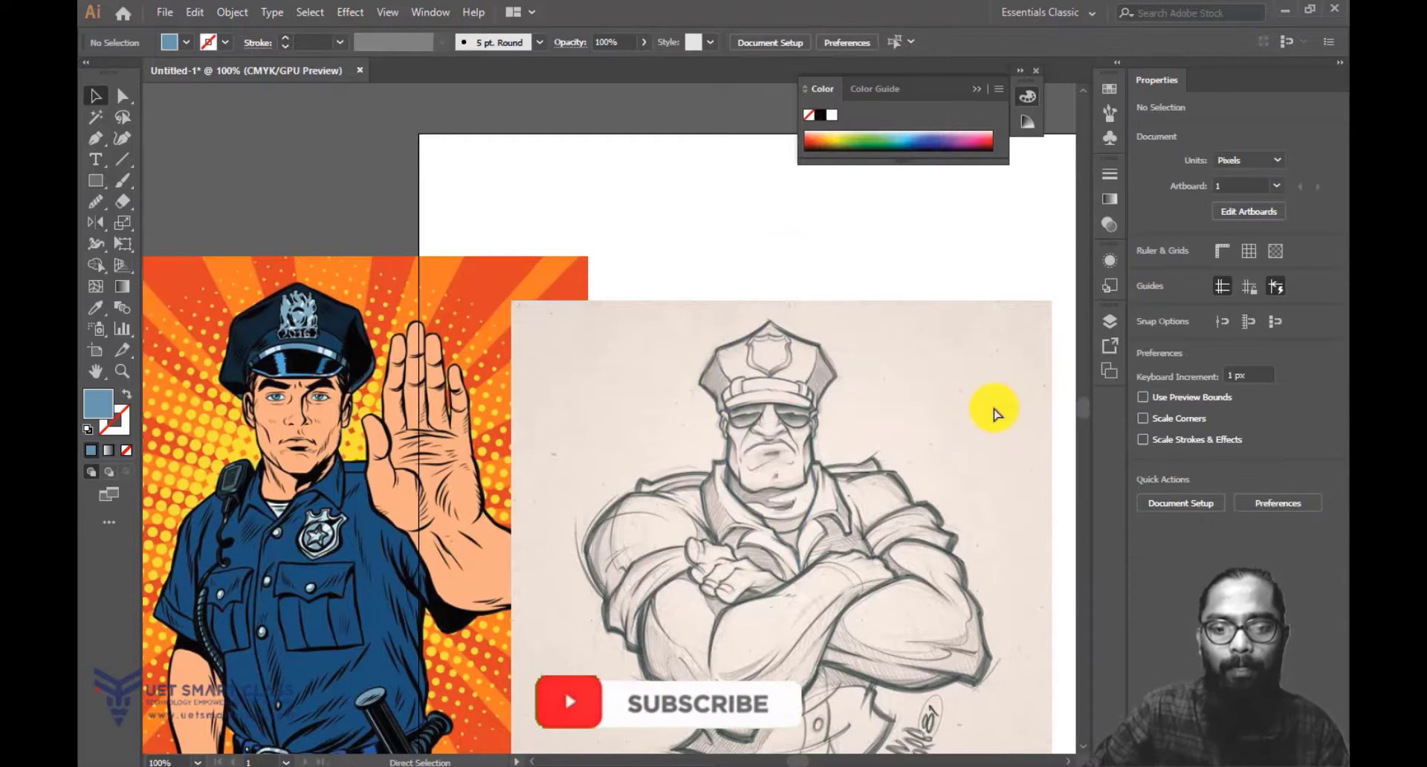
Trace the left sunglasses lens as a closed shape with the Pen tool, following its curved lower rim and upper edge.
key(ctrl+=)
key(ctrl+=)
key(ctrl+=)
drag(996, 420, 1166, 428)
key(p)
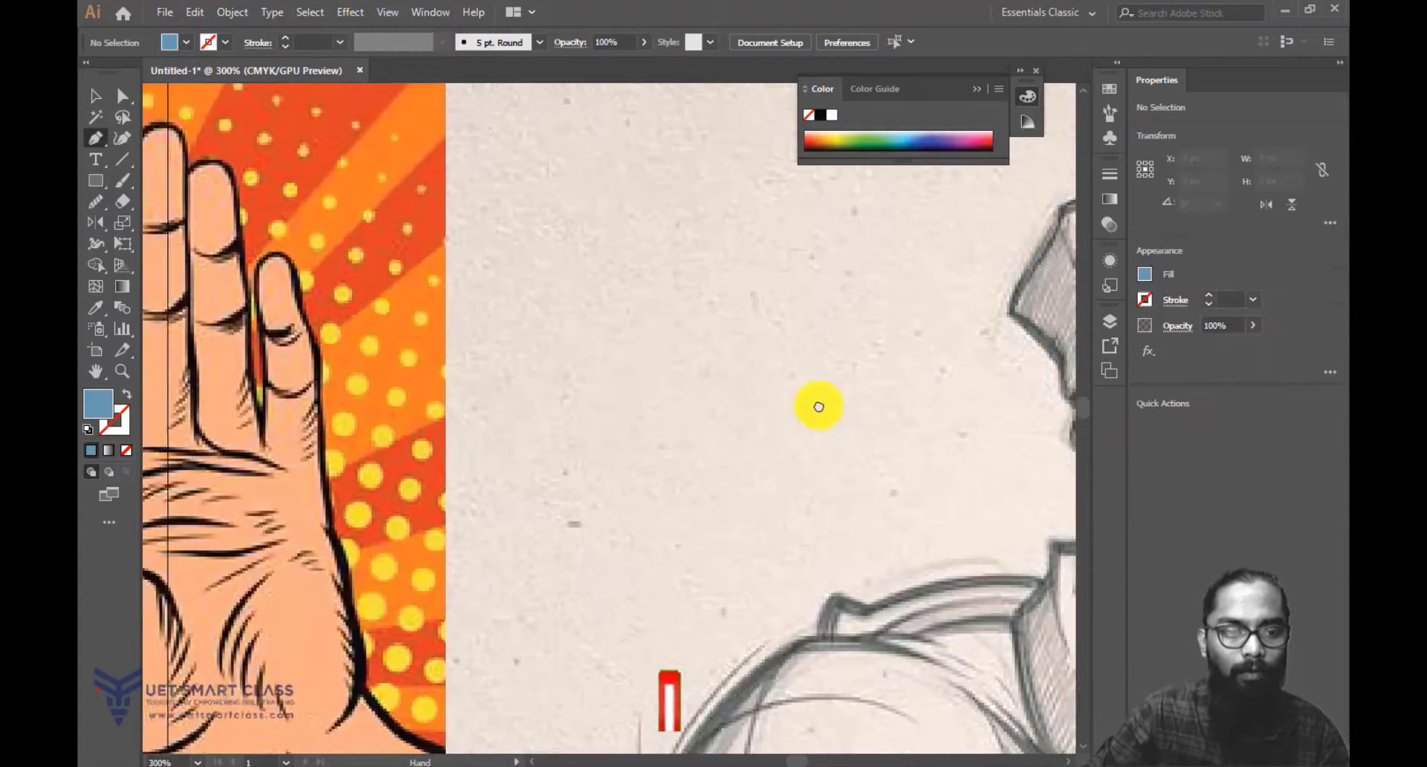
mouse_move(403, 391)
mouse_down()
mouse_move(879, 415)
mouse_move(445, 388)
mouse_up()
drag(1023, 400, 365, 348)
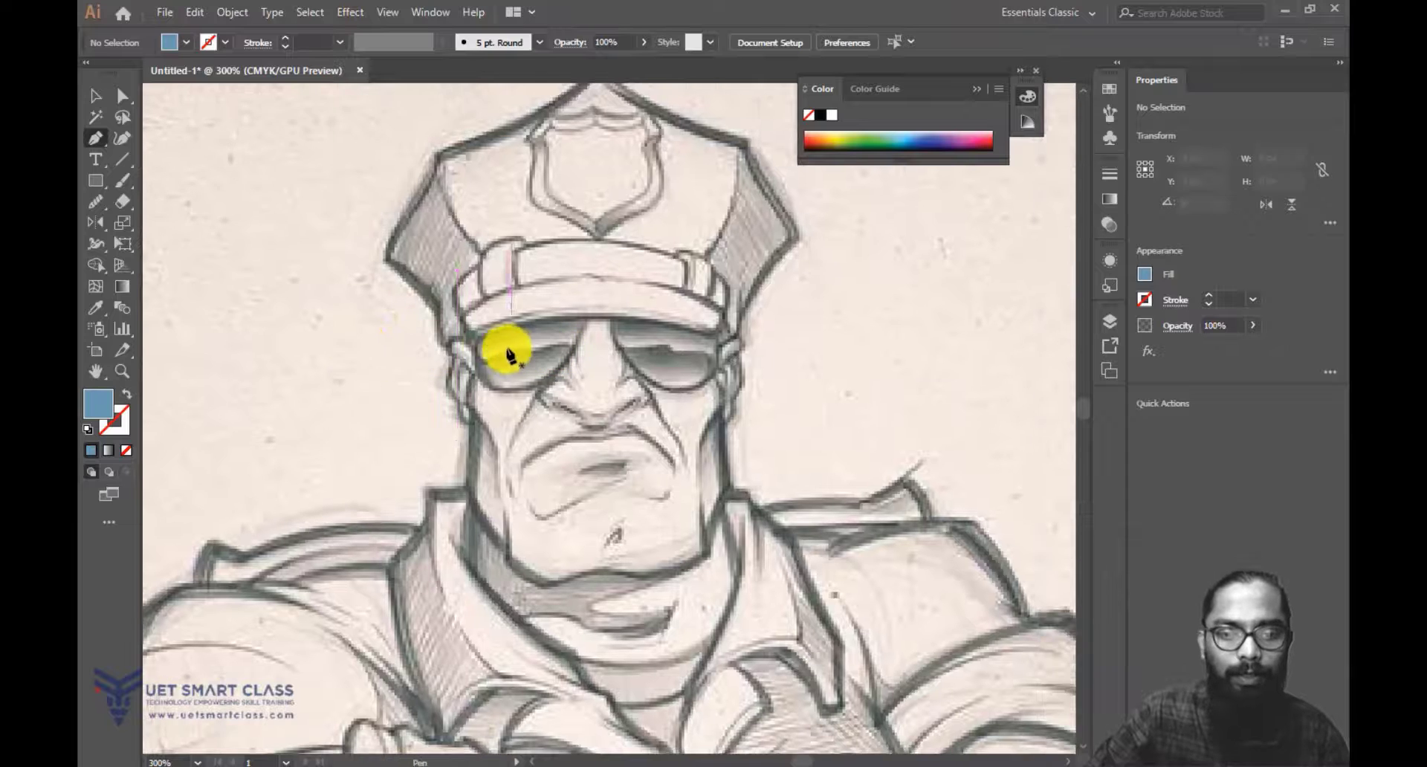
click(480, 337)
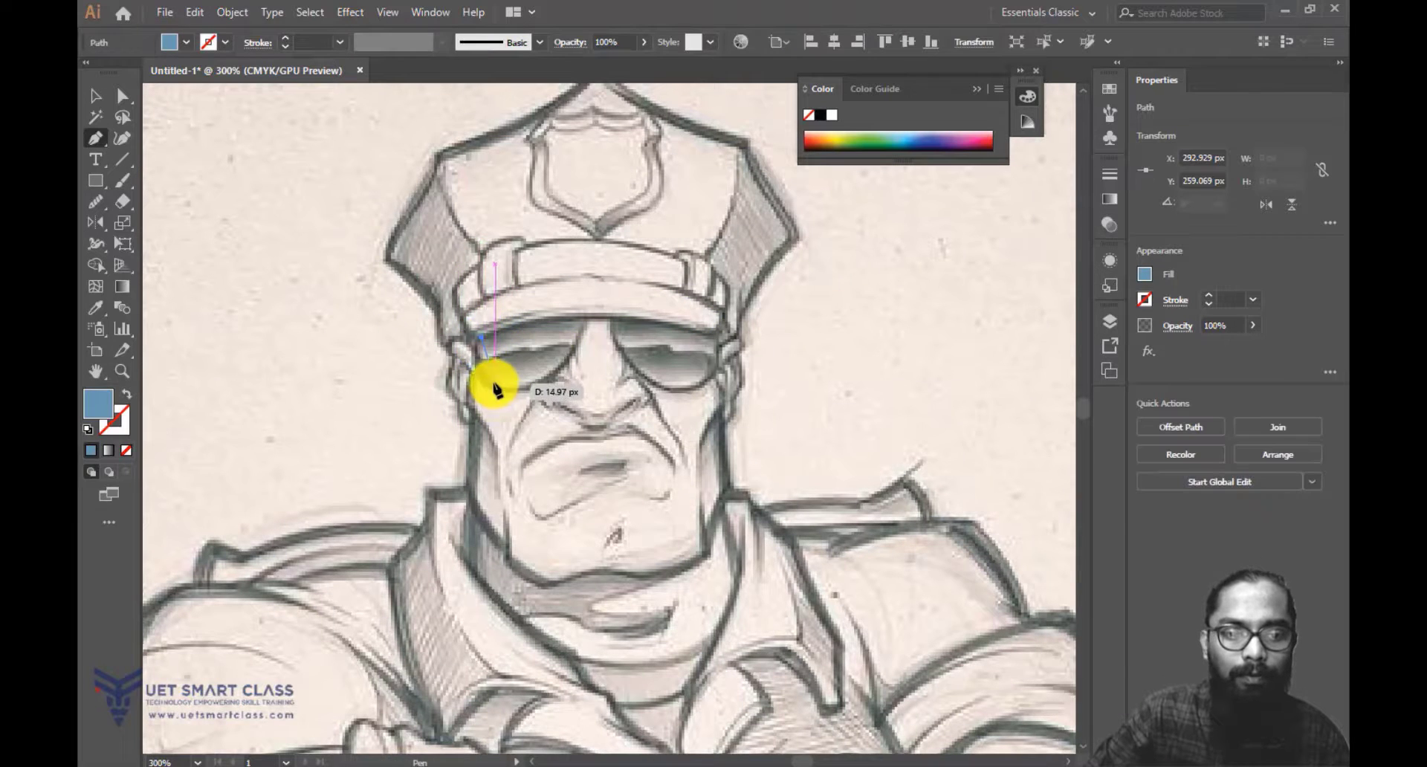
drag(532, 382, 583, 327)
drag(604, 278, 603, 275)
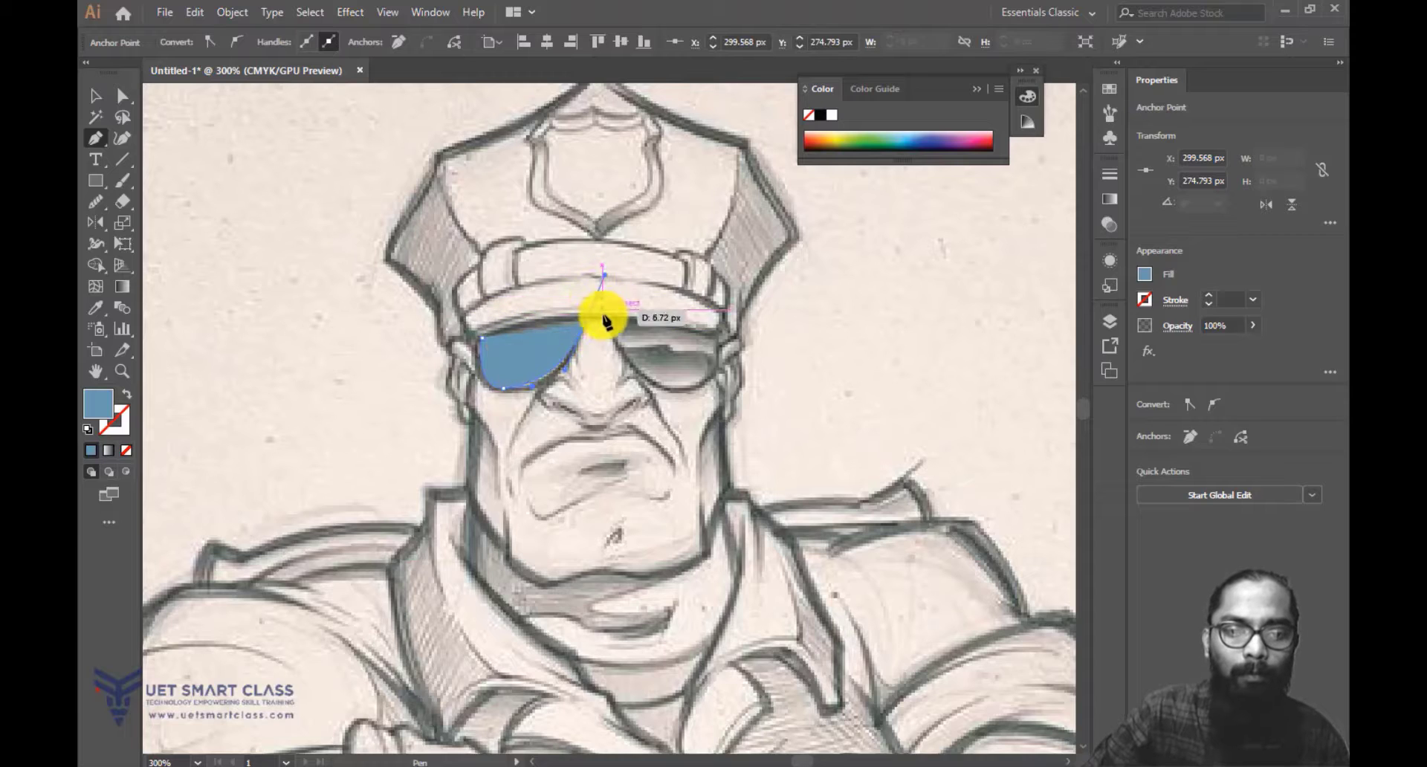
drag(587, 327, 427, 349)
Set the left lens's fill colour to pale blue C5D9E2 and deselect it.
double_click(93, 404)
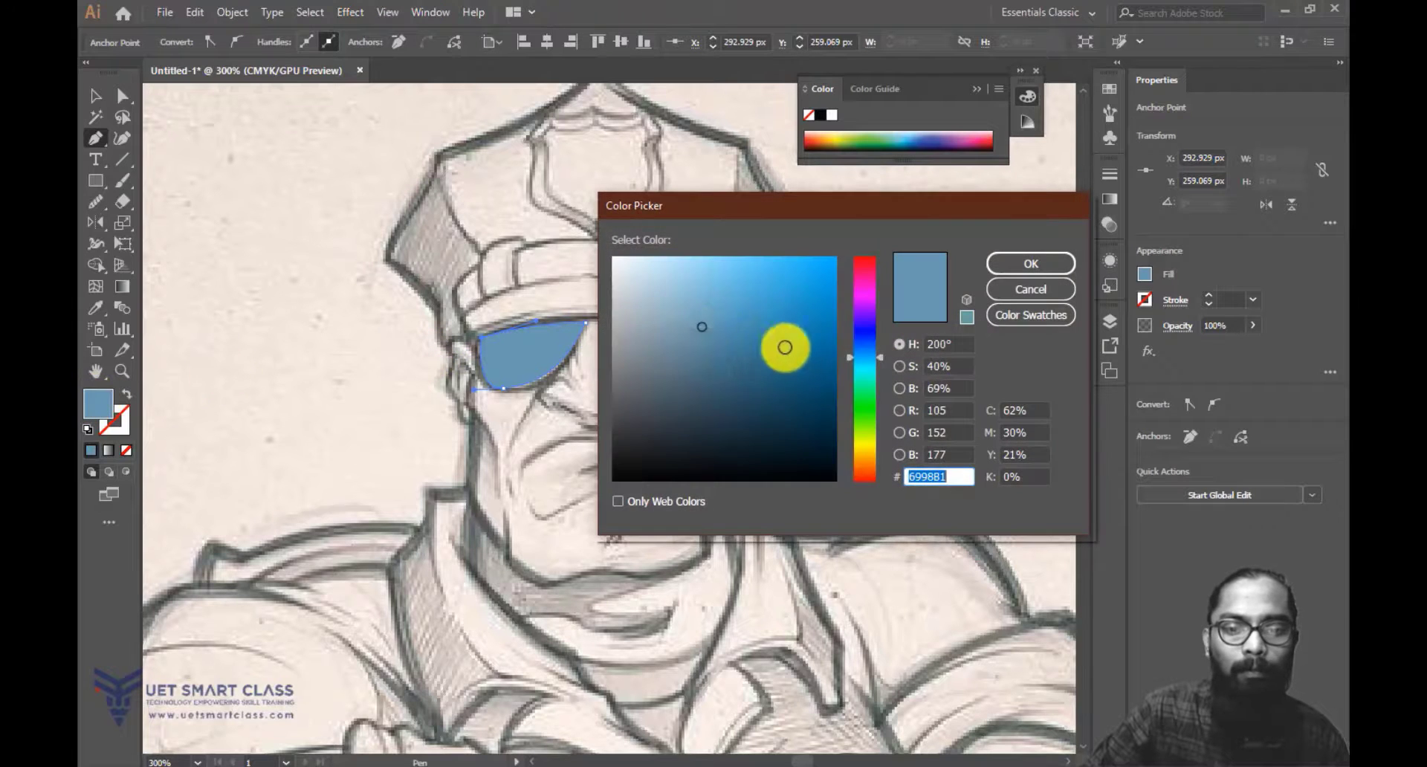
drag(694, 322, 645, 284)
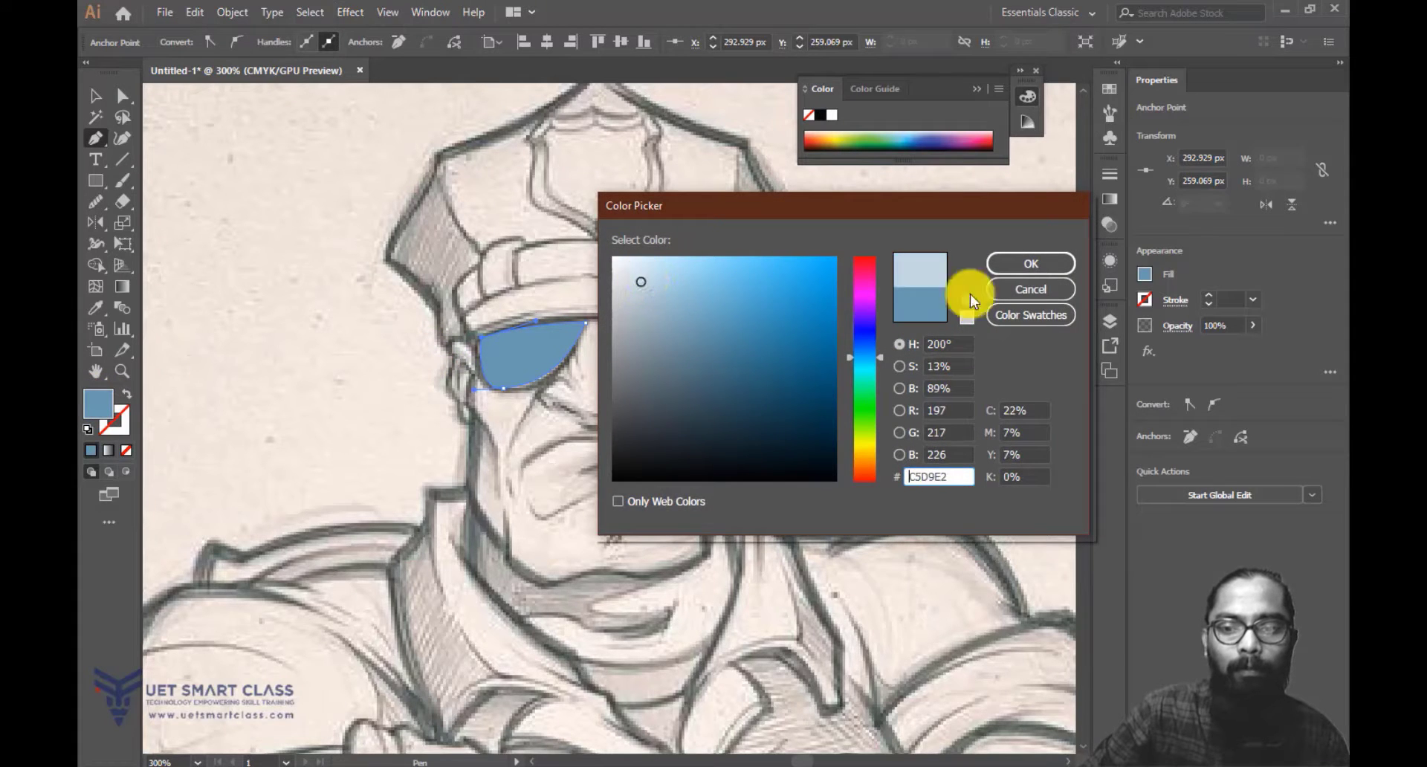
click(1040, 268)
click(97, 95)
click(342, 96)
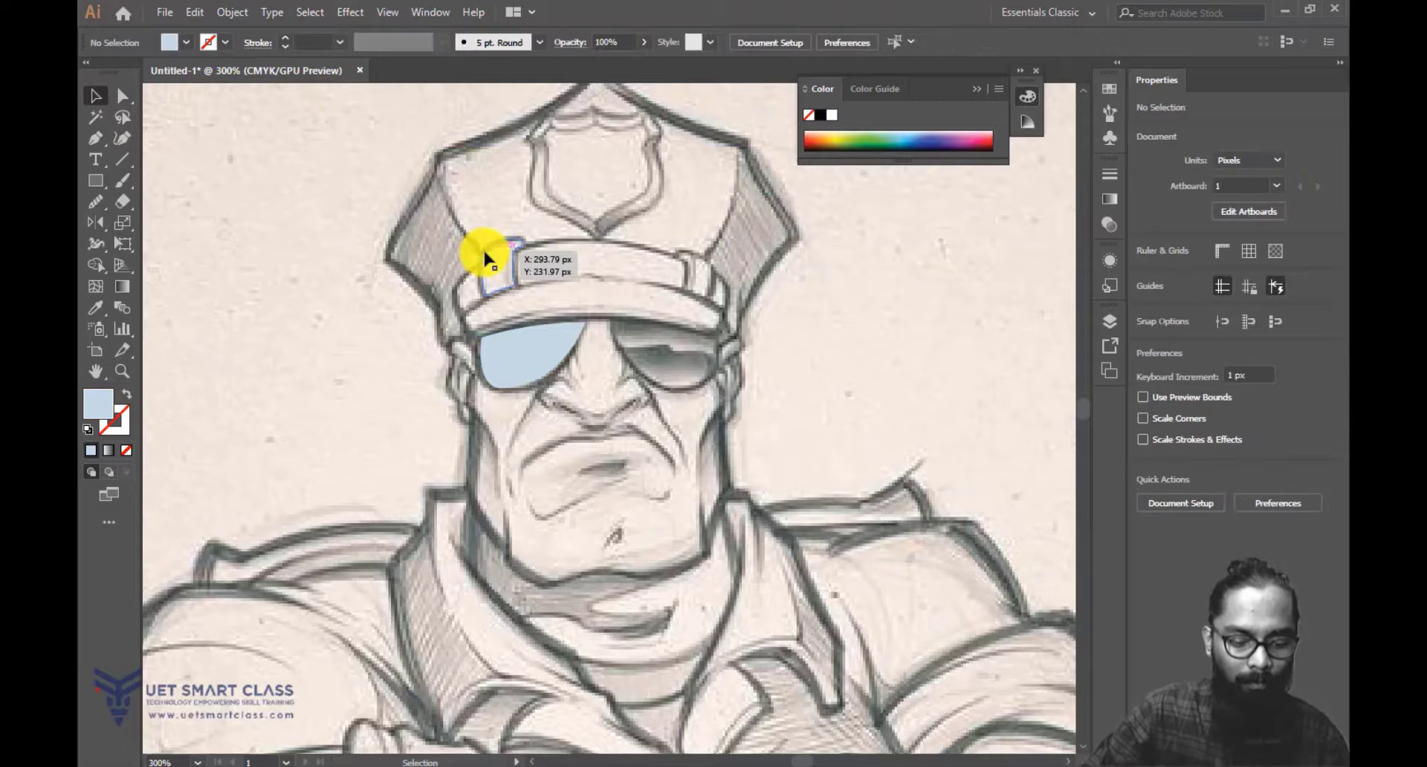
Draw a slanted lightning-bolt-shaped highlight across the left lens with the Pen tool.
key(p)
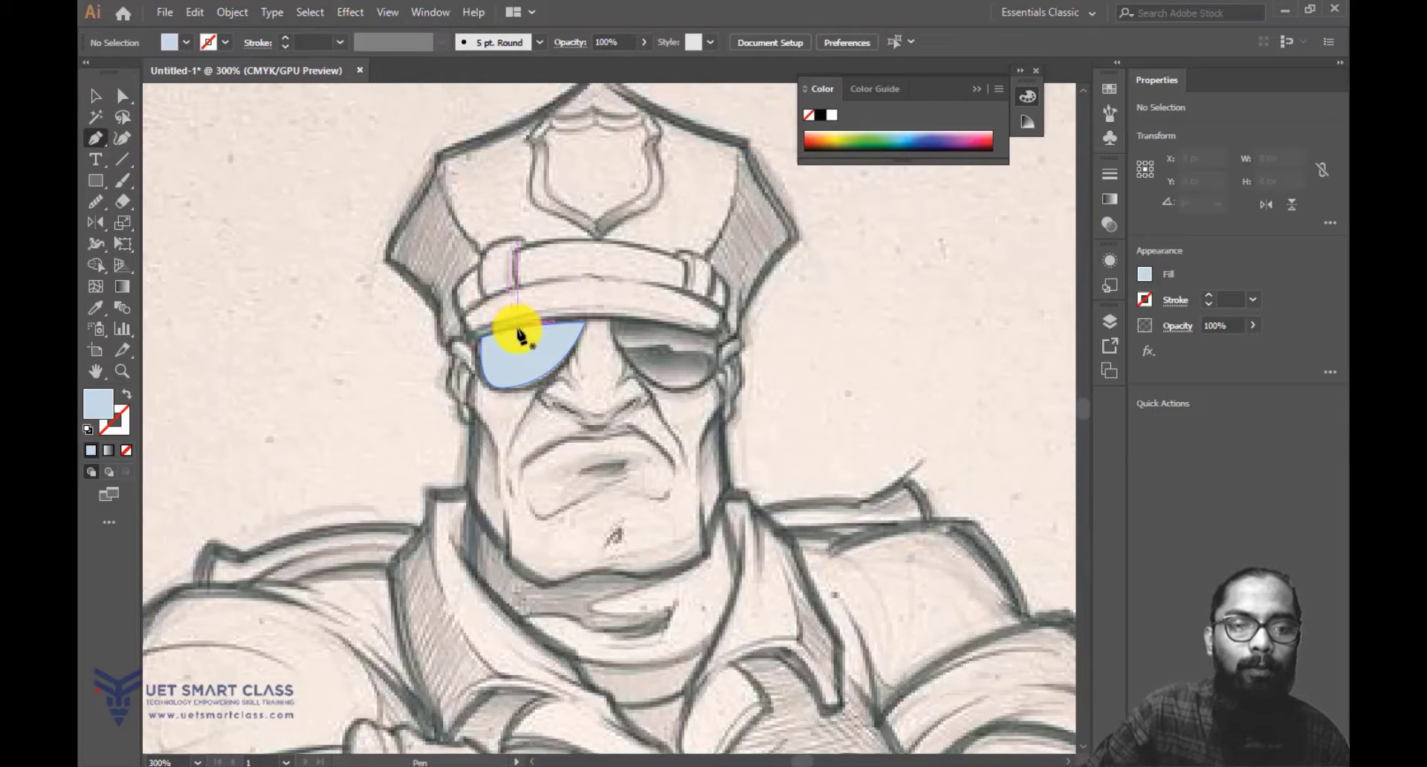
click(520, 336)
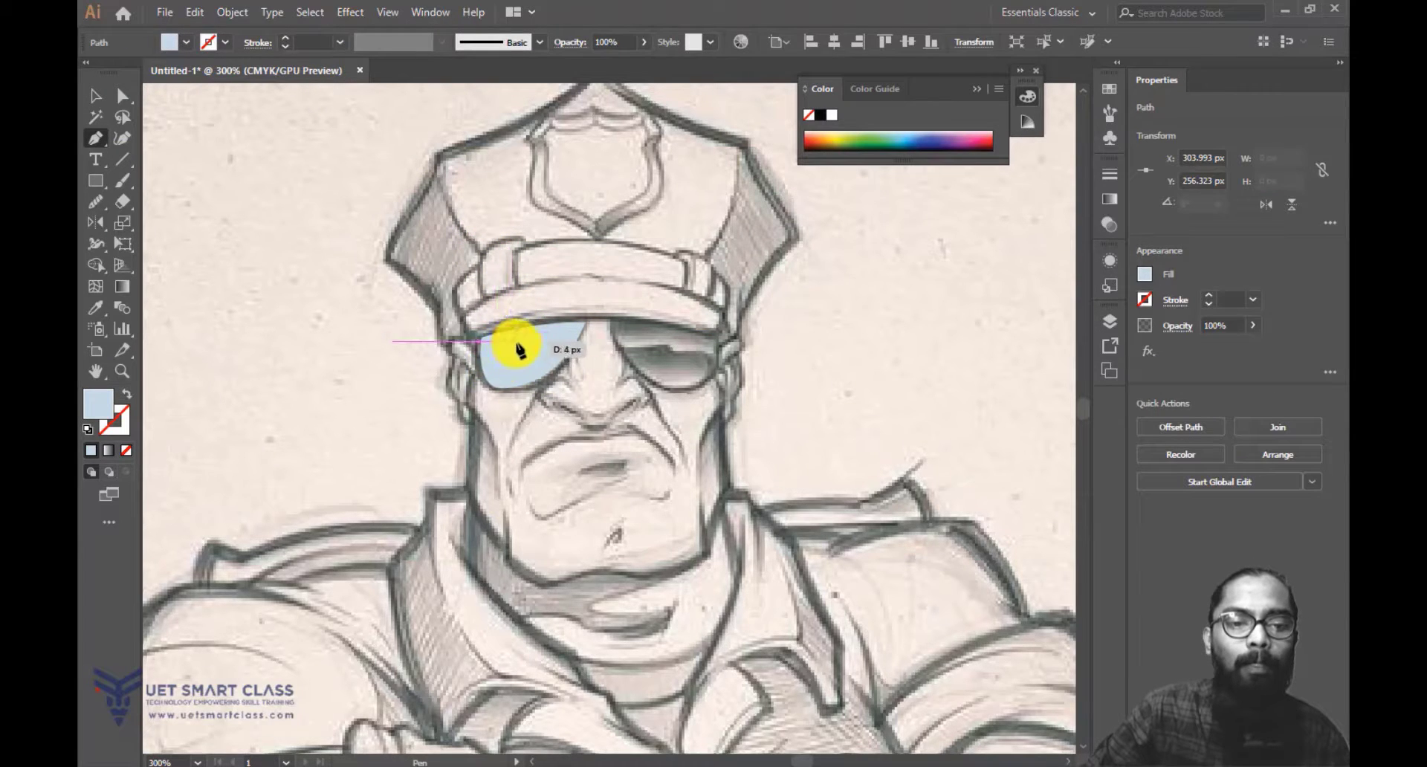
click(507, 350)
click(524, 341)
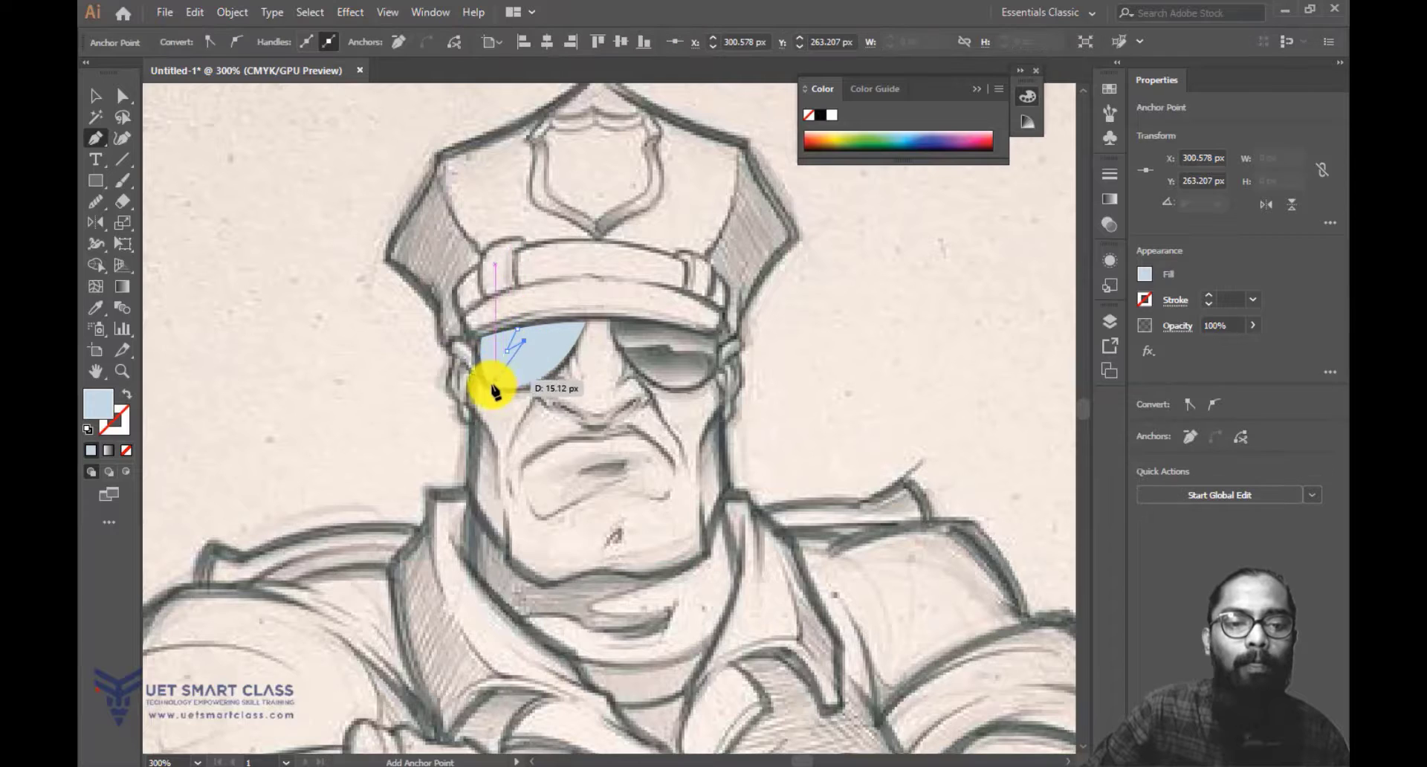
click(511, 392)
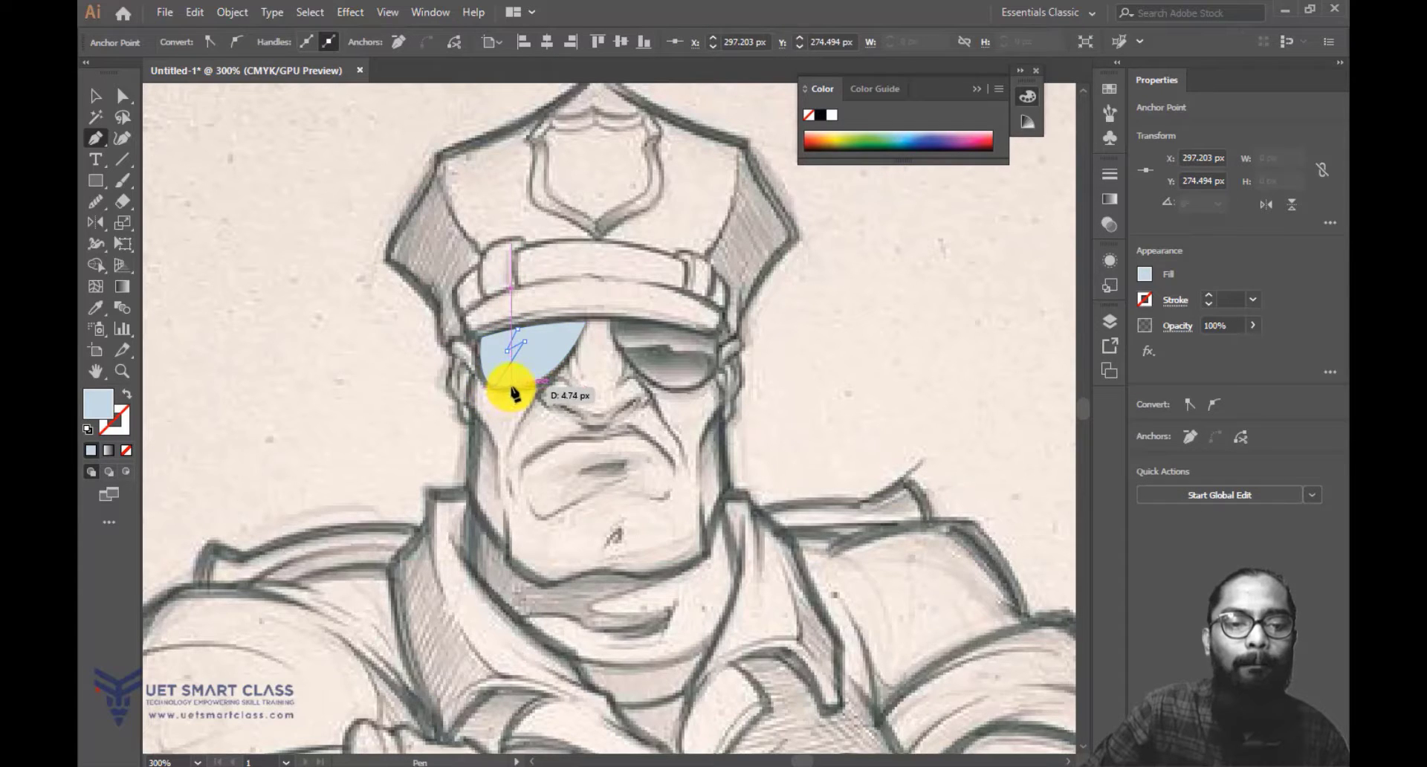
click(511, 387)
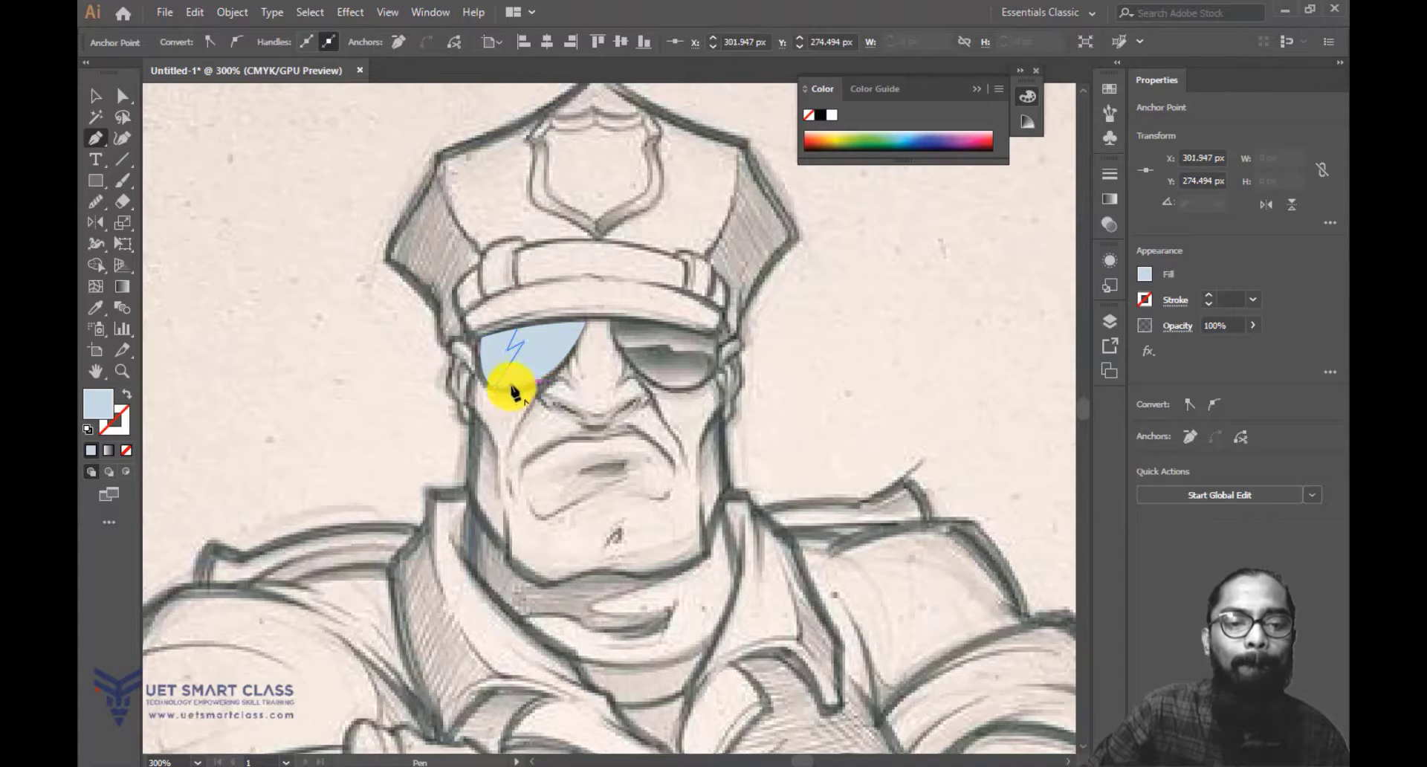
click(525, 333)
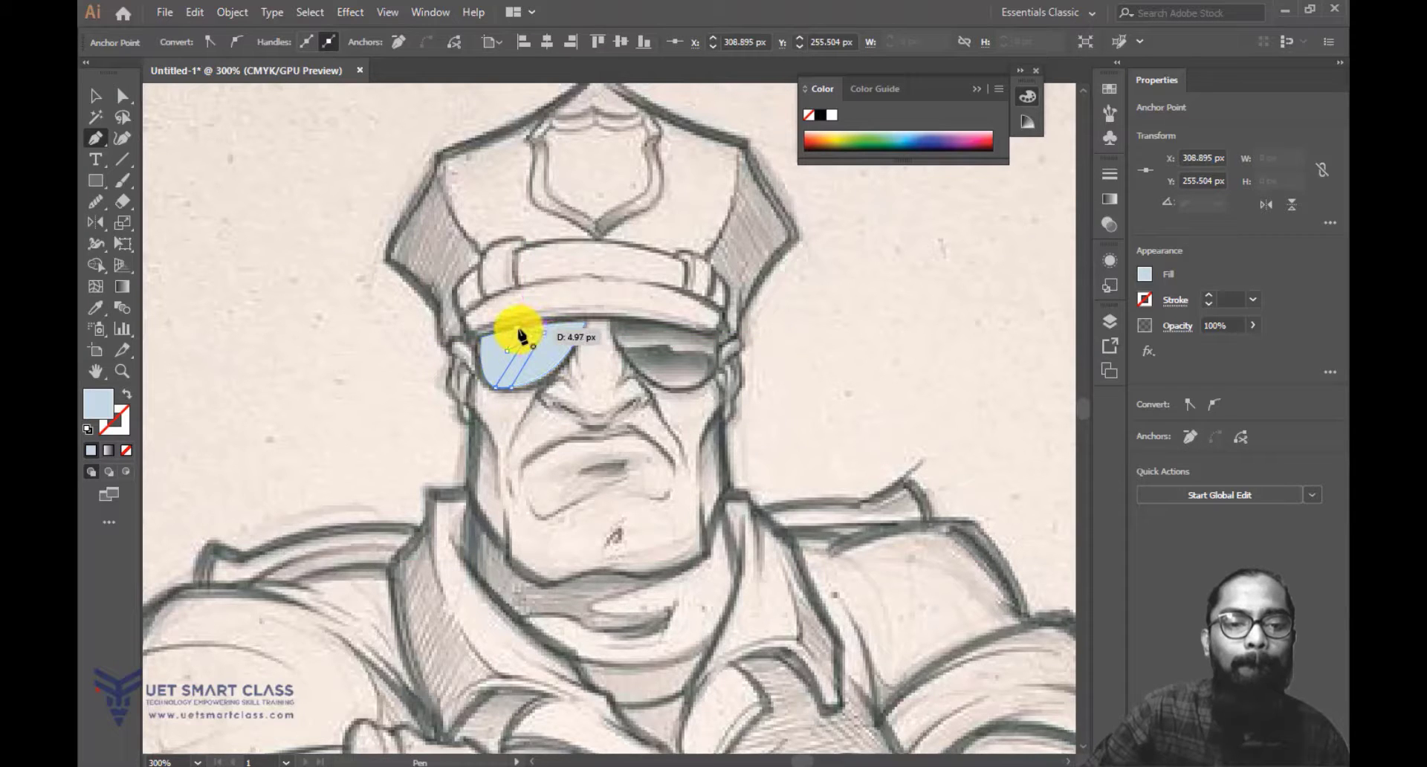
Fill the lens highlight with a near-white blue and deselect it.
double_click(109, 404)
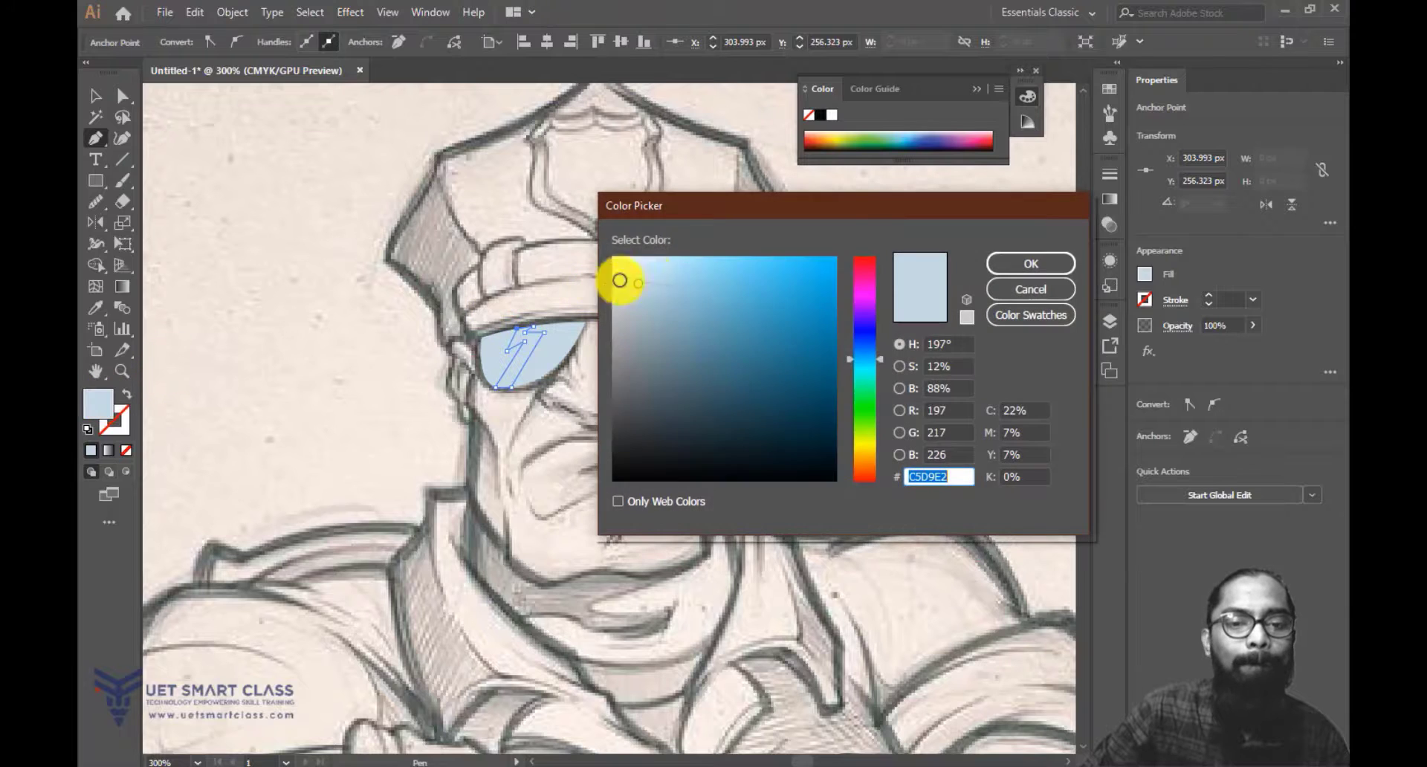
click(624, 265)
click(1030, 264)
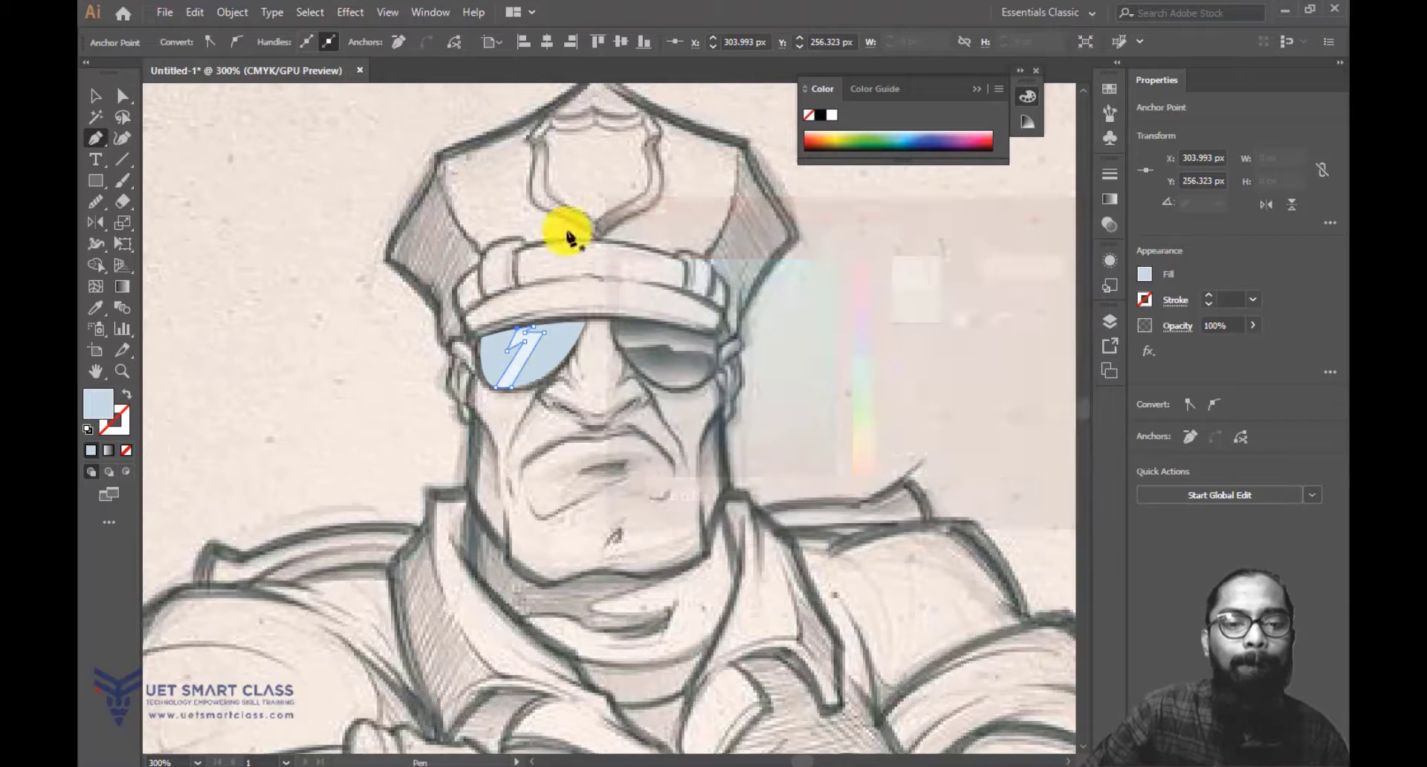
click(96, 95)
click(765, 168)
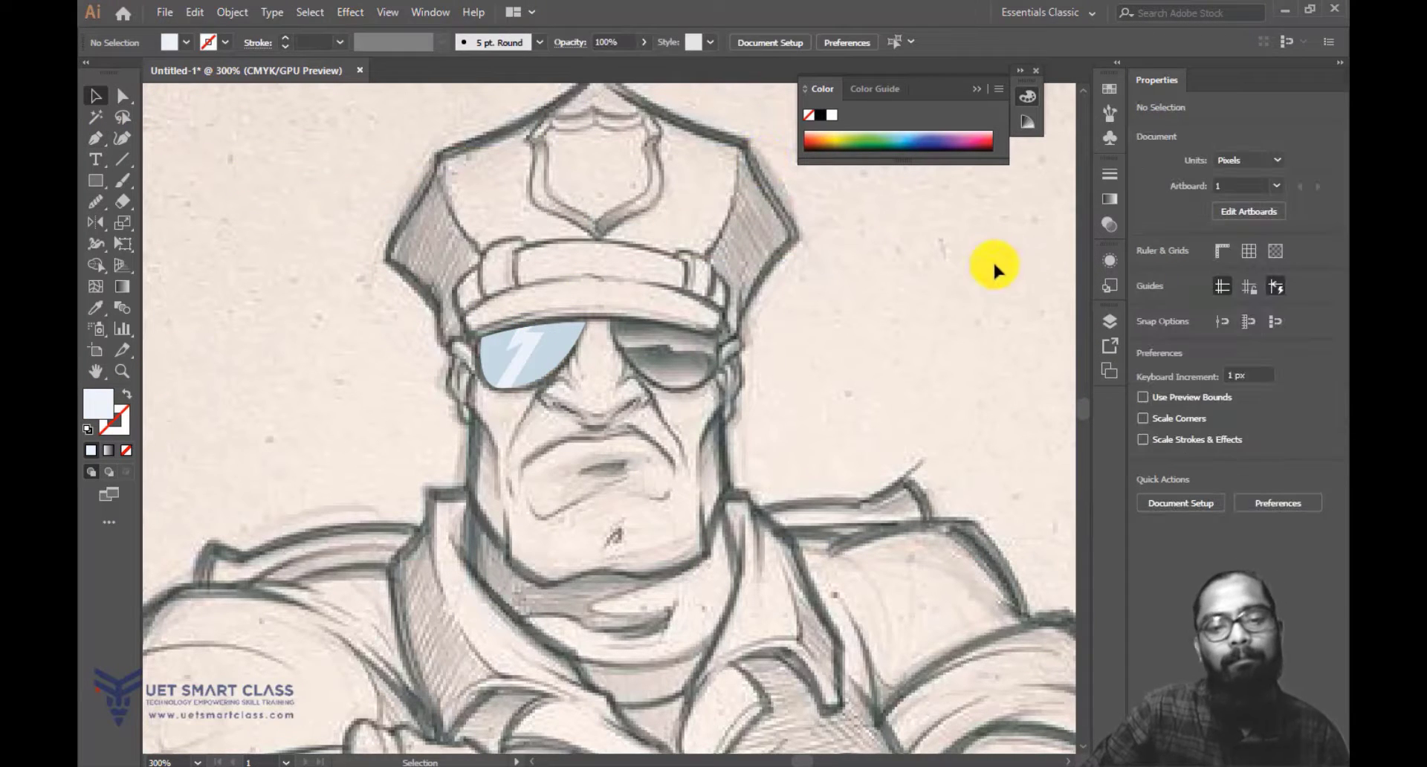
Copy the left lens and its highlight over to the other eye and reflect the copy about the vertical axis.
click(546, 349)
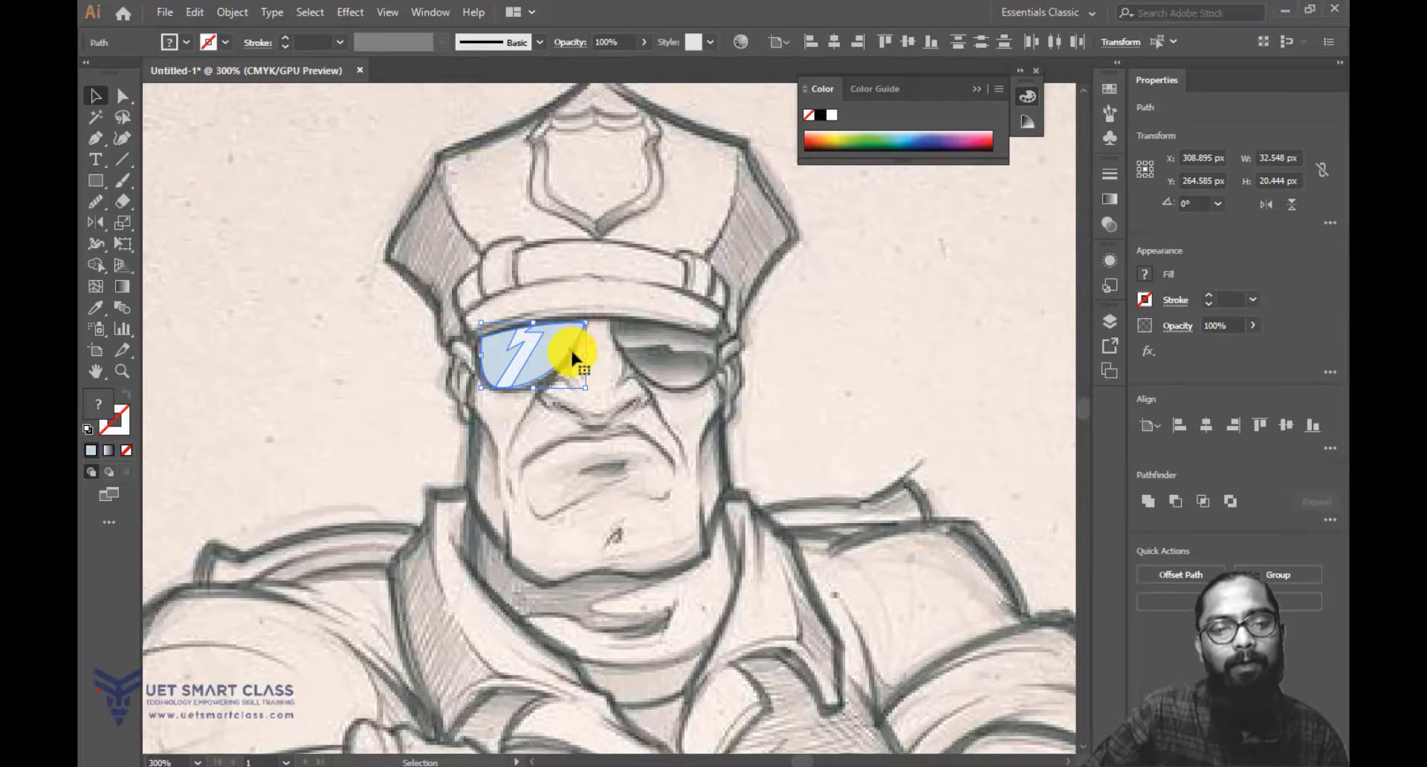
drag(550, 352, 736, 341)
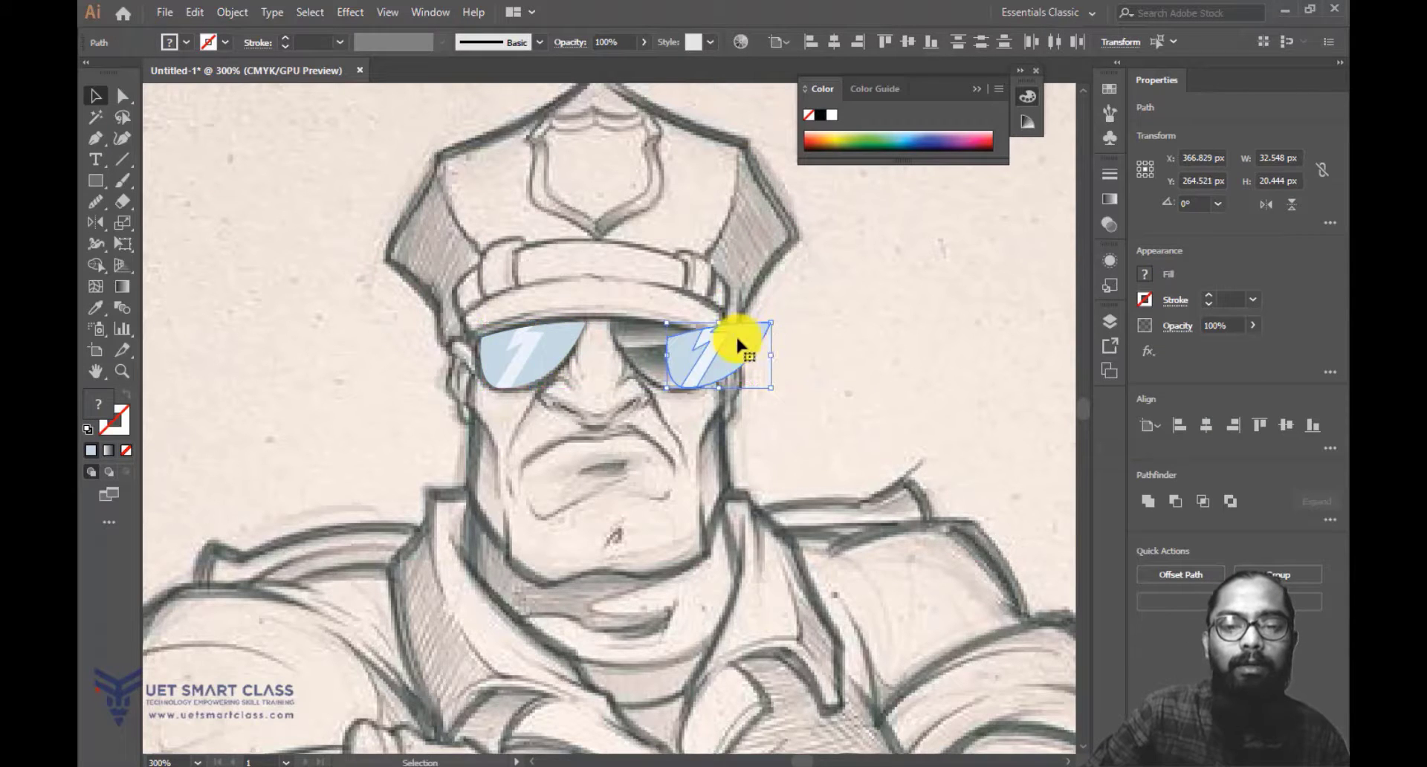
right_click(736, 341)
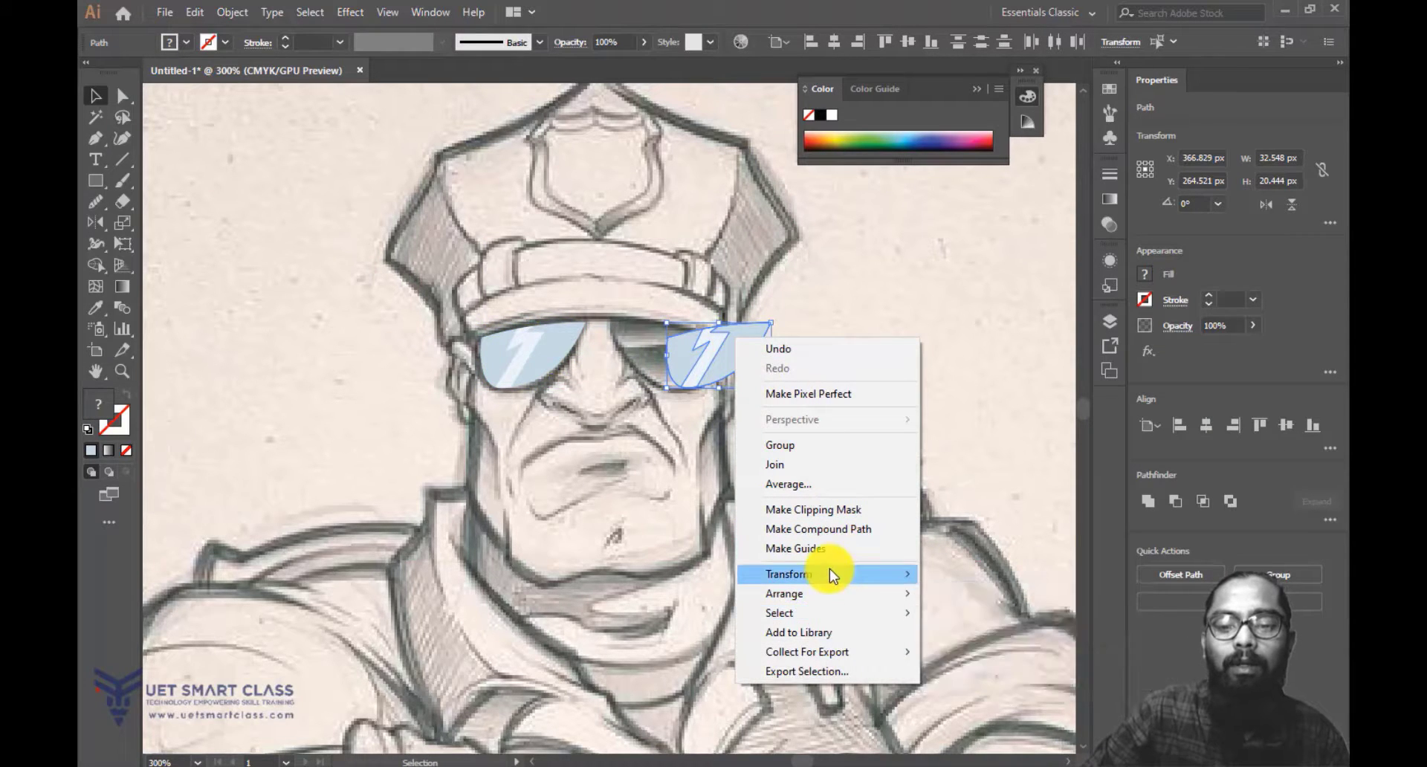
mouse_move(829, 574)
click(979, 637)
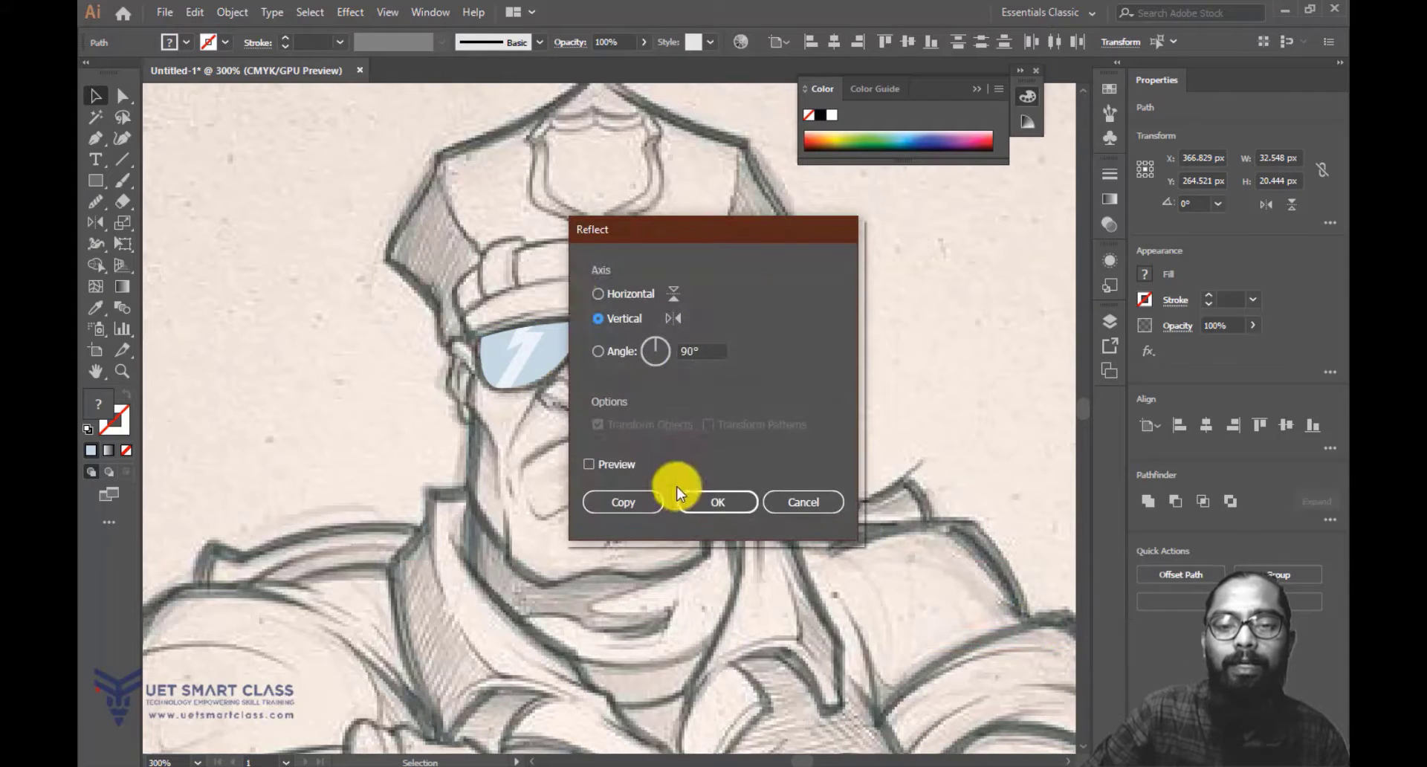
click(729, 503)
Move the mirrored lens and highlight into place over the sketch's right lens and deselect them.
drag(738, 349, 689, 345)
key(Left)
key(Left)
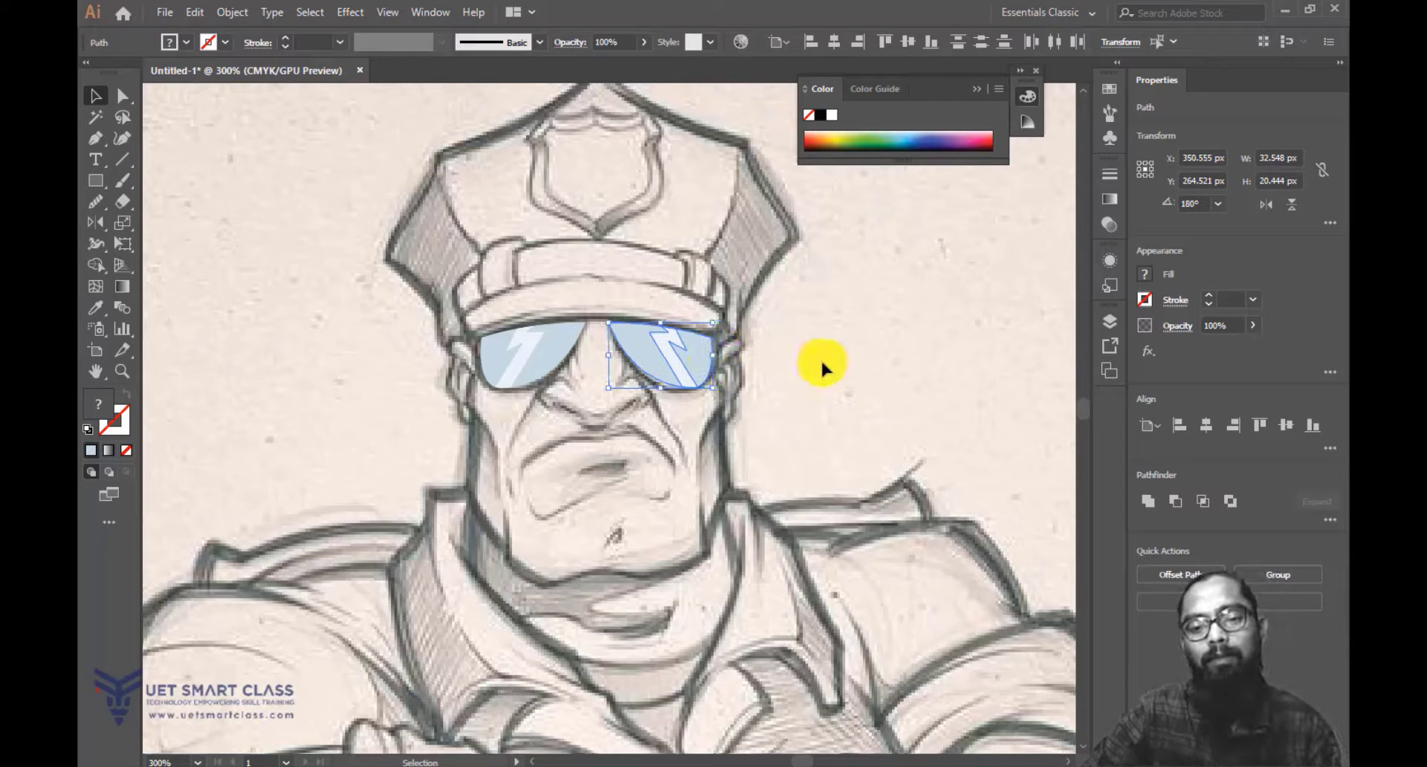
click(869, 358)
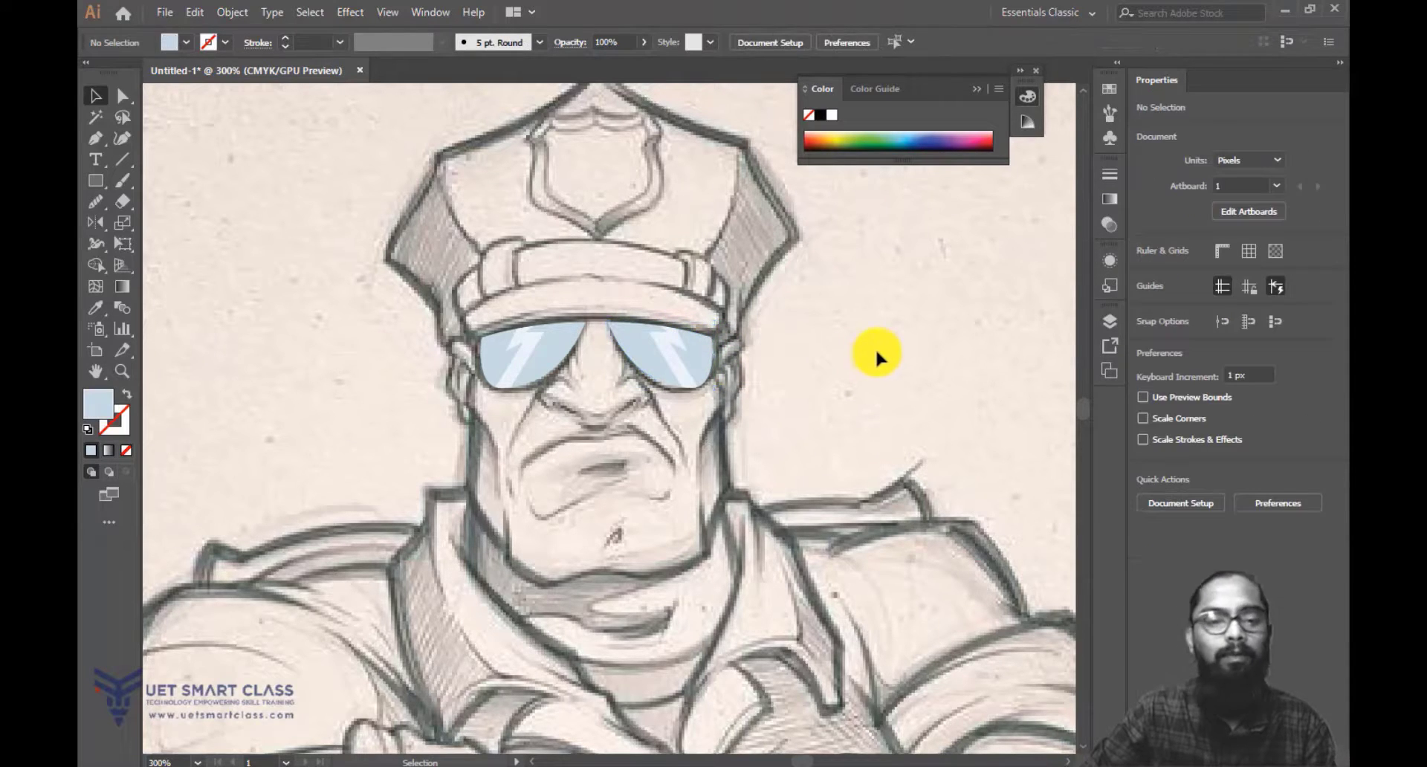
Bring all the traced head, cap and sunglasses shapes in front of the pencil sketch and deselect them.
drag(340, 141, 929, 444)
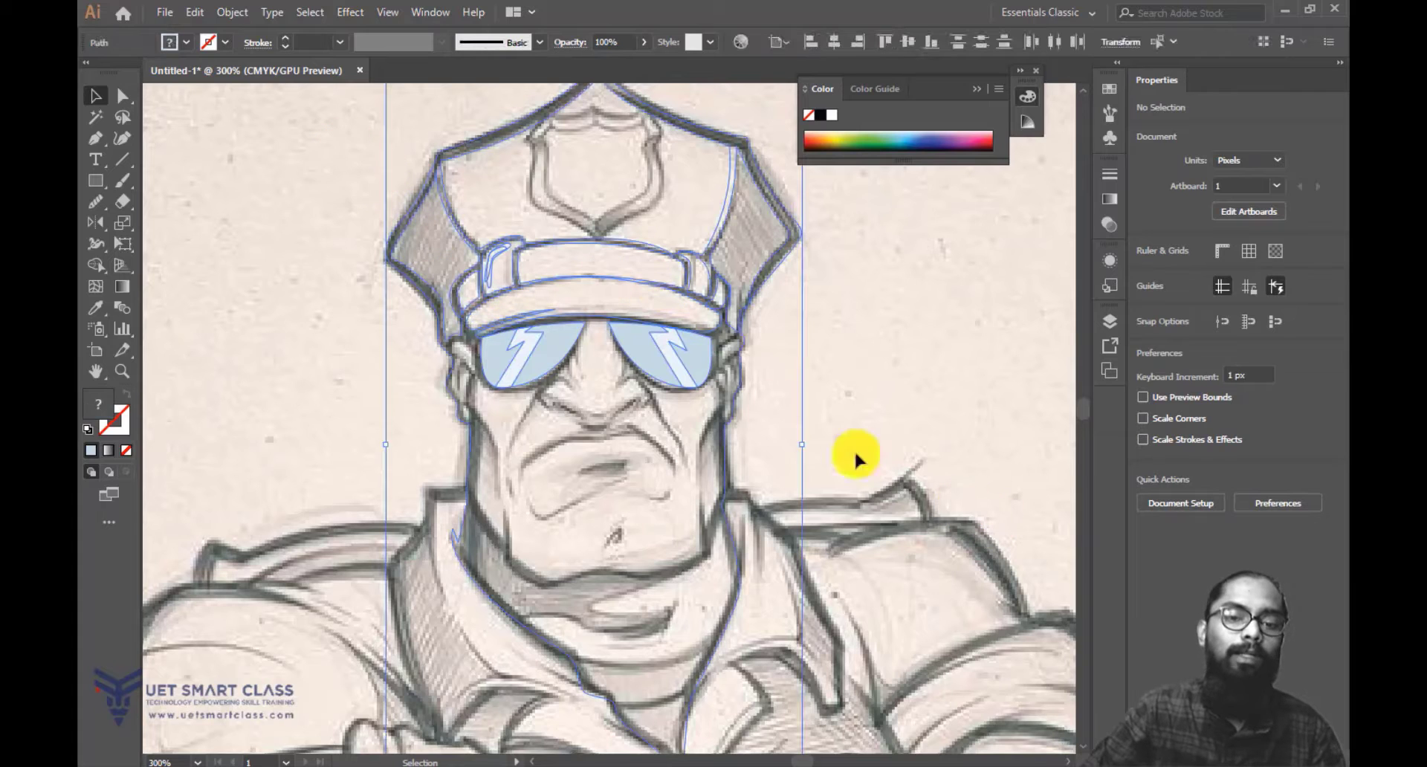
right_click(604, 259)
mouse_move(743, 516)
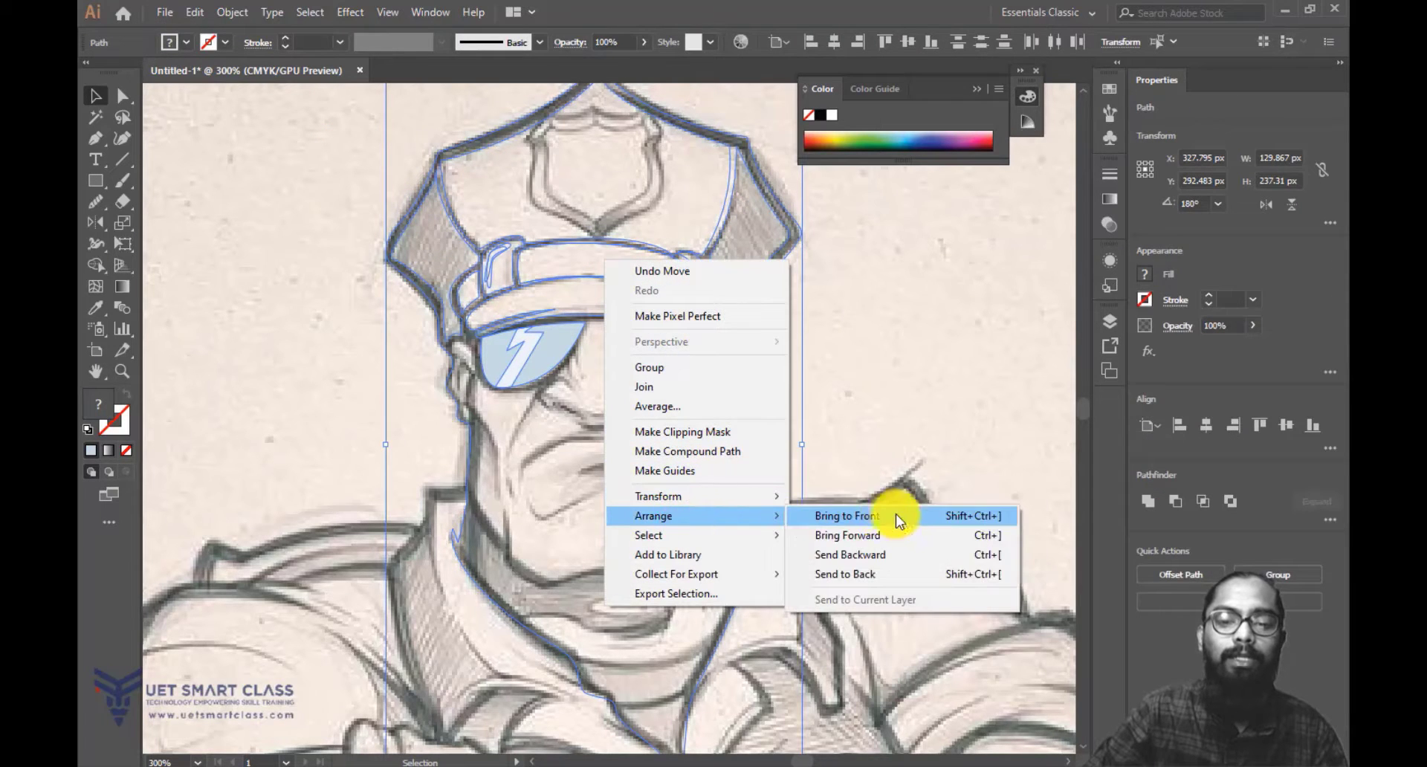
click(896, 512)
click(903, 352)
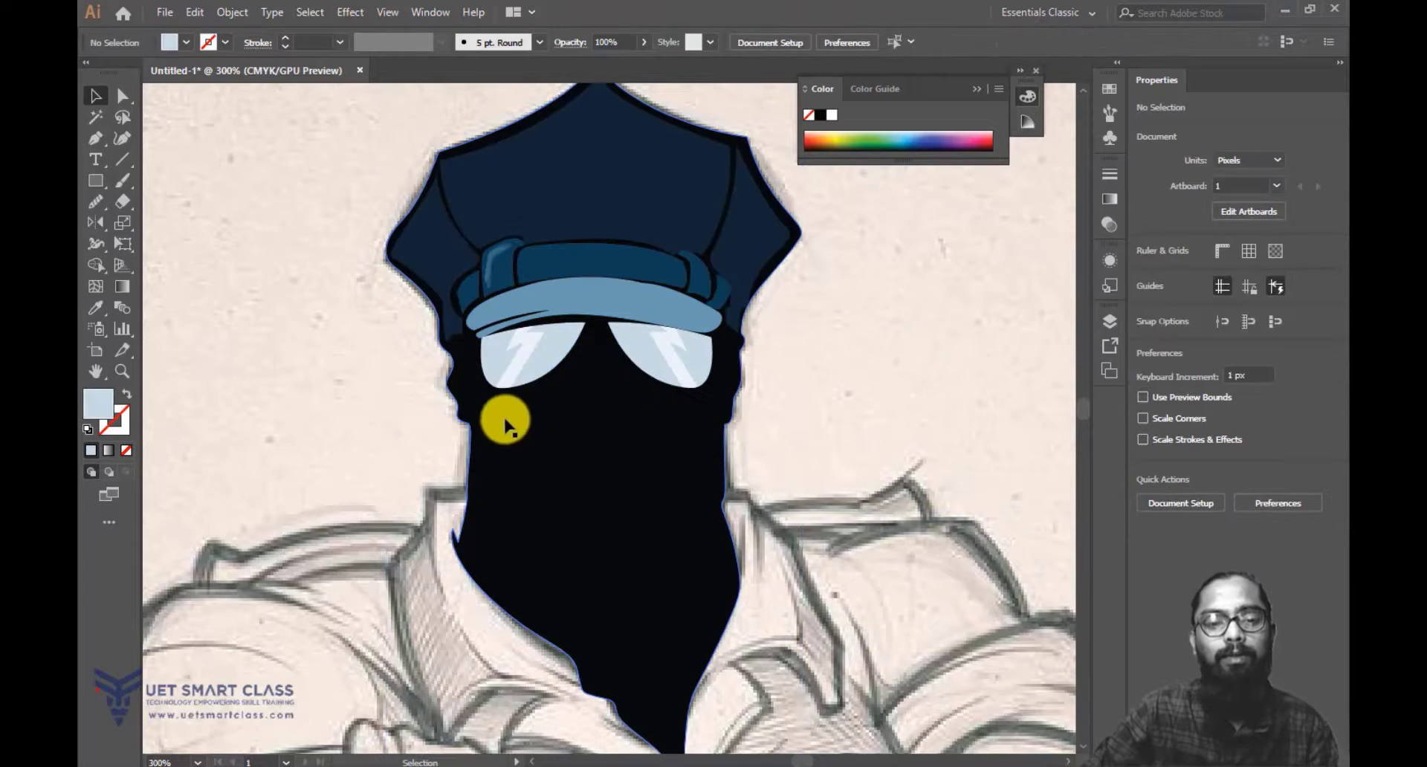
Nudge the left lens and its highlight up by 4 px and left by 1 px.
click(536, 358)
shift+click(524, 357)
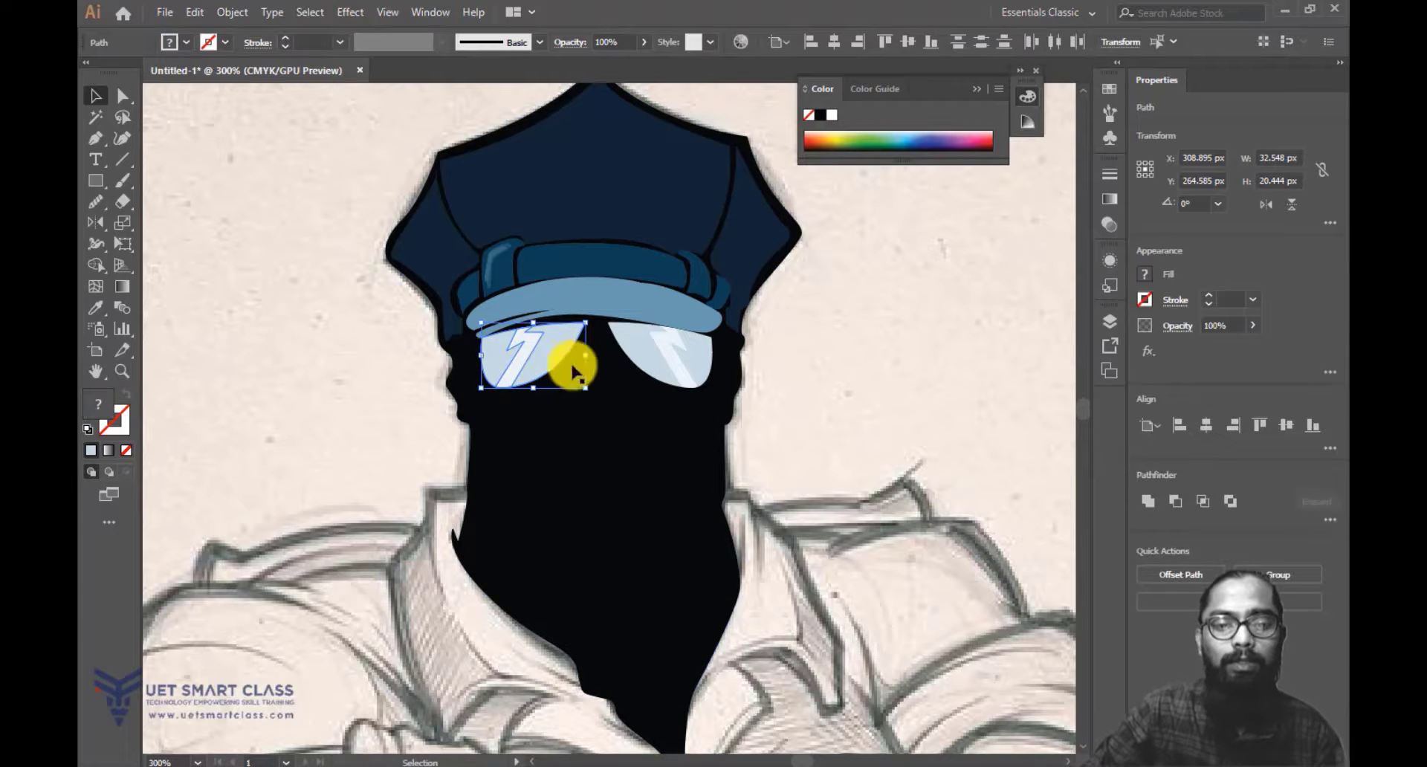
key(Up)
key(Up)
key(Up)
key(Up)
key(Left)
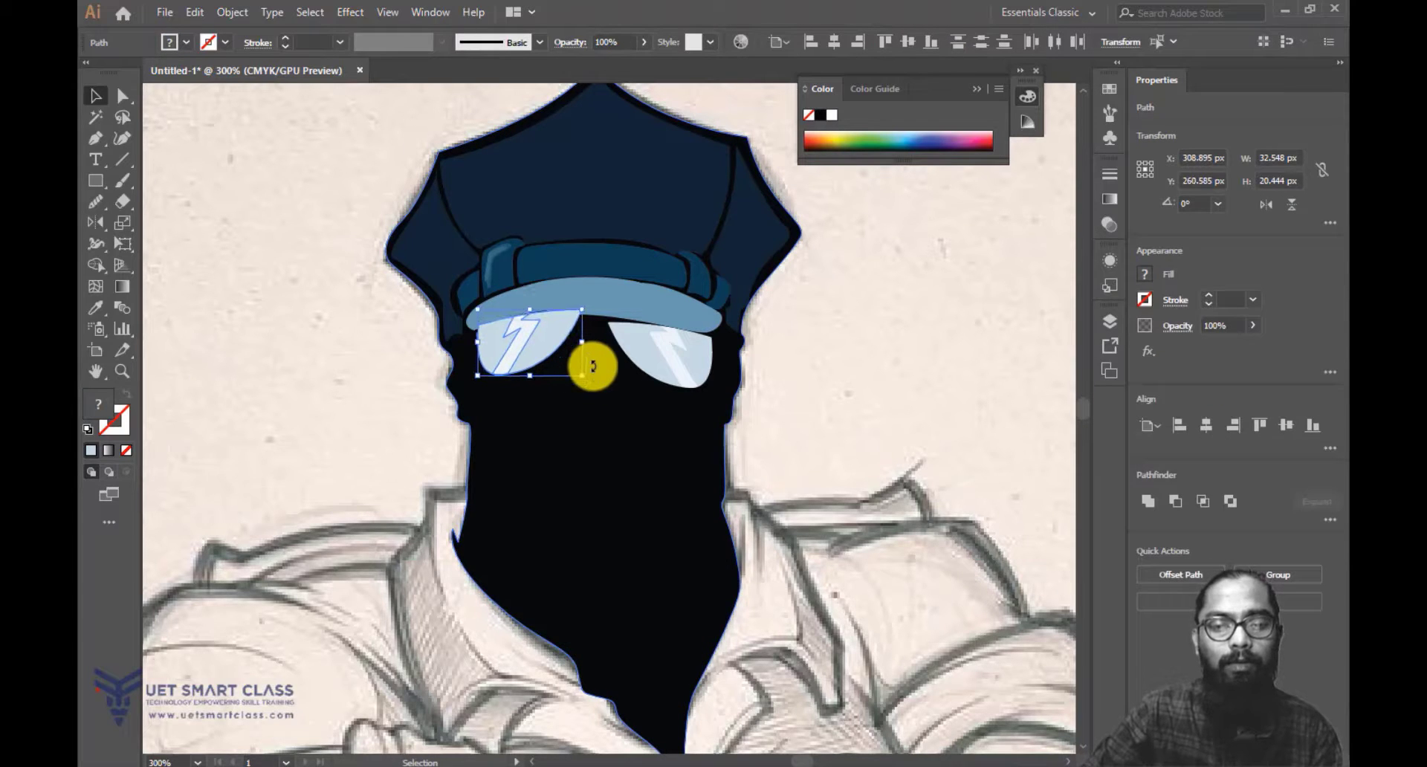
Nudge the right lens and its highlight up by 4 px, level with the left one.
click(670, 358)
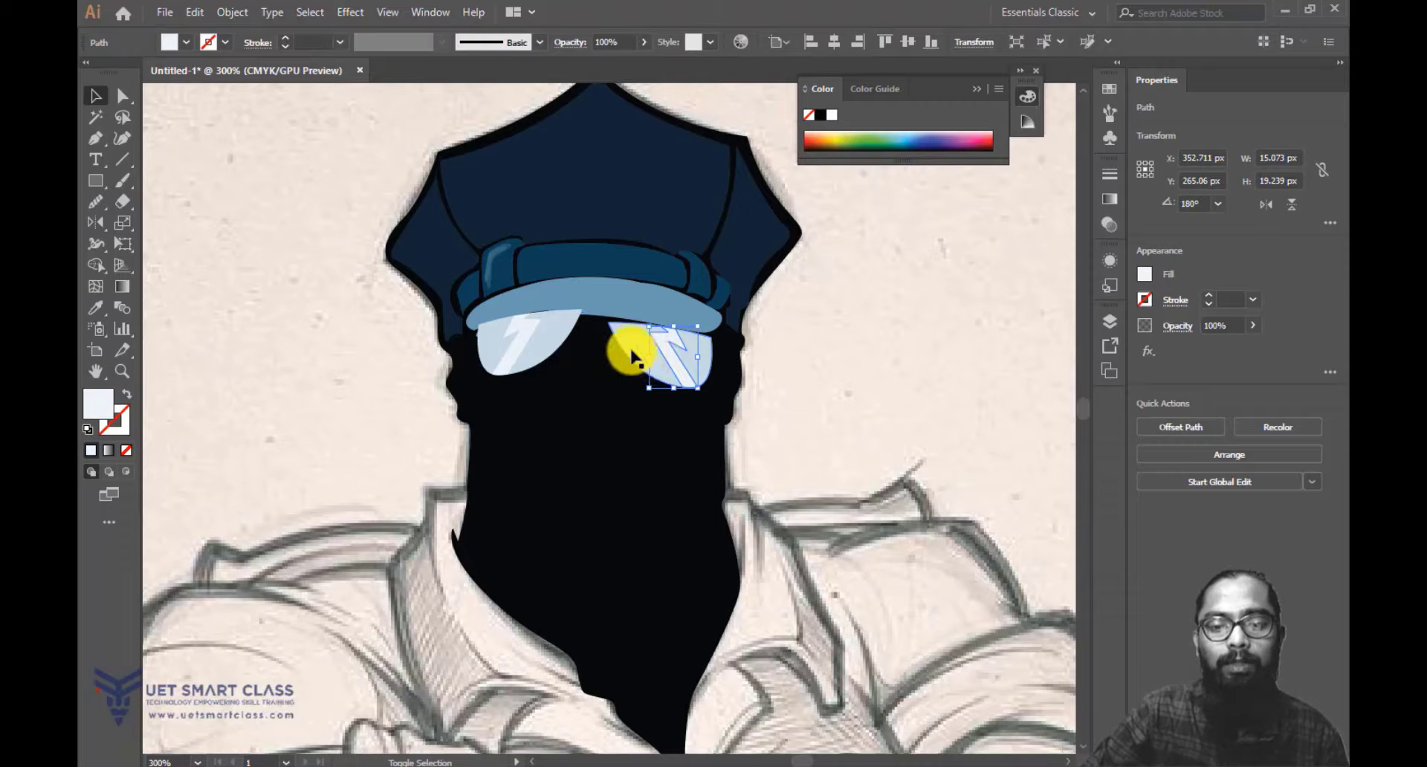
shift+click(634, 358)
key(Up)
key(Up)
key(Up)
key(Up)
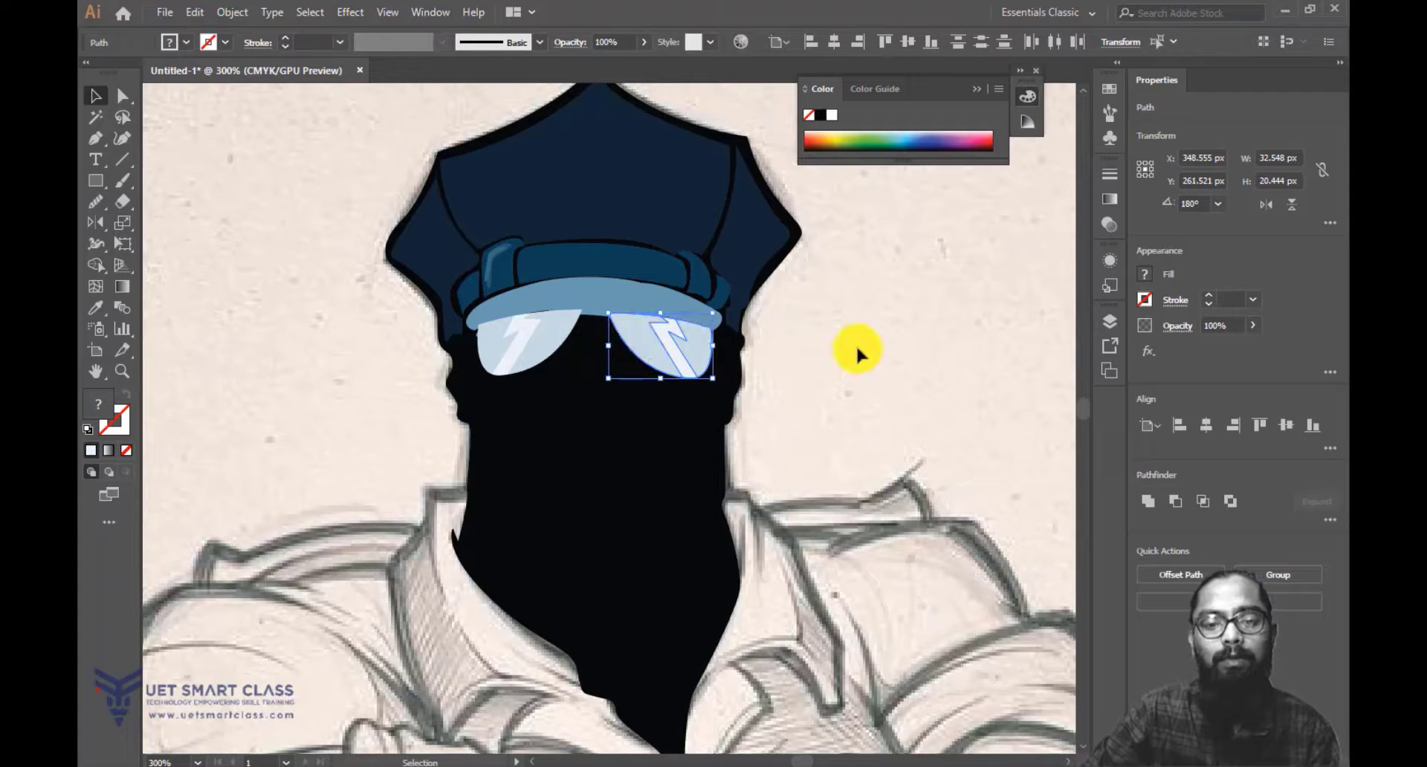
Bring the light-blue cap visor to the front so it overlaps the lenses, and deselect it.
click(600, 296)
right_click(601, 296)
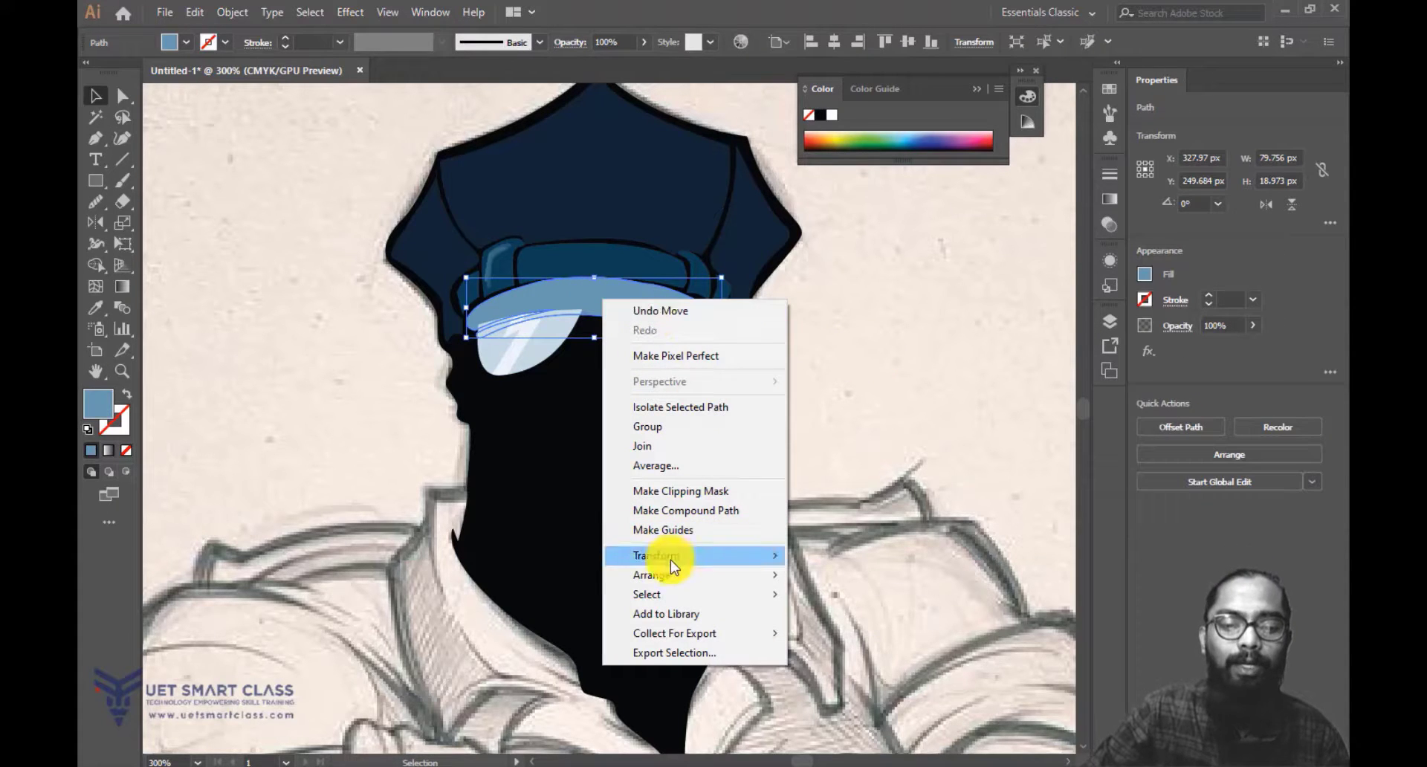
mouse_move(739, 570)
click(862, 573)
click(857, 417)
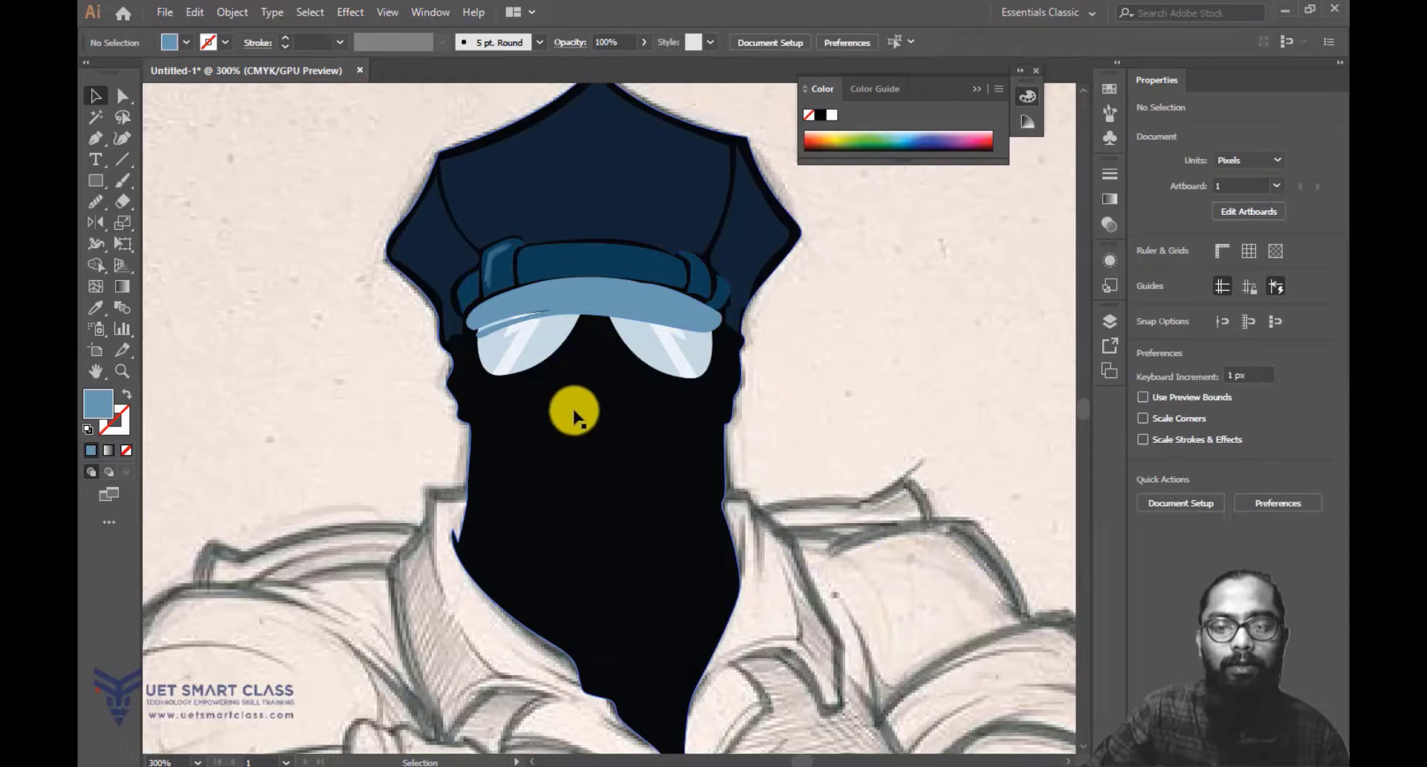
Nudge both lenses and their highlights together down by 2 px under the visor and deselect them.
click(512, 348)
shift+click(548, 329)
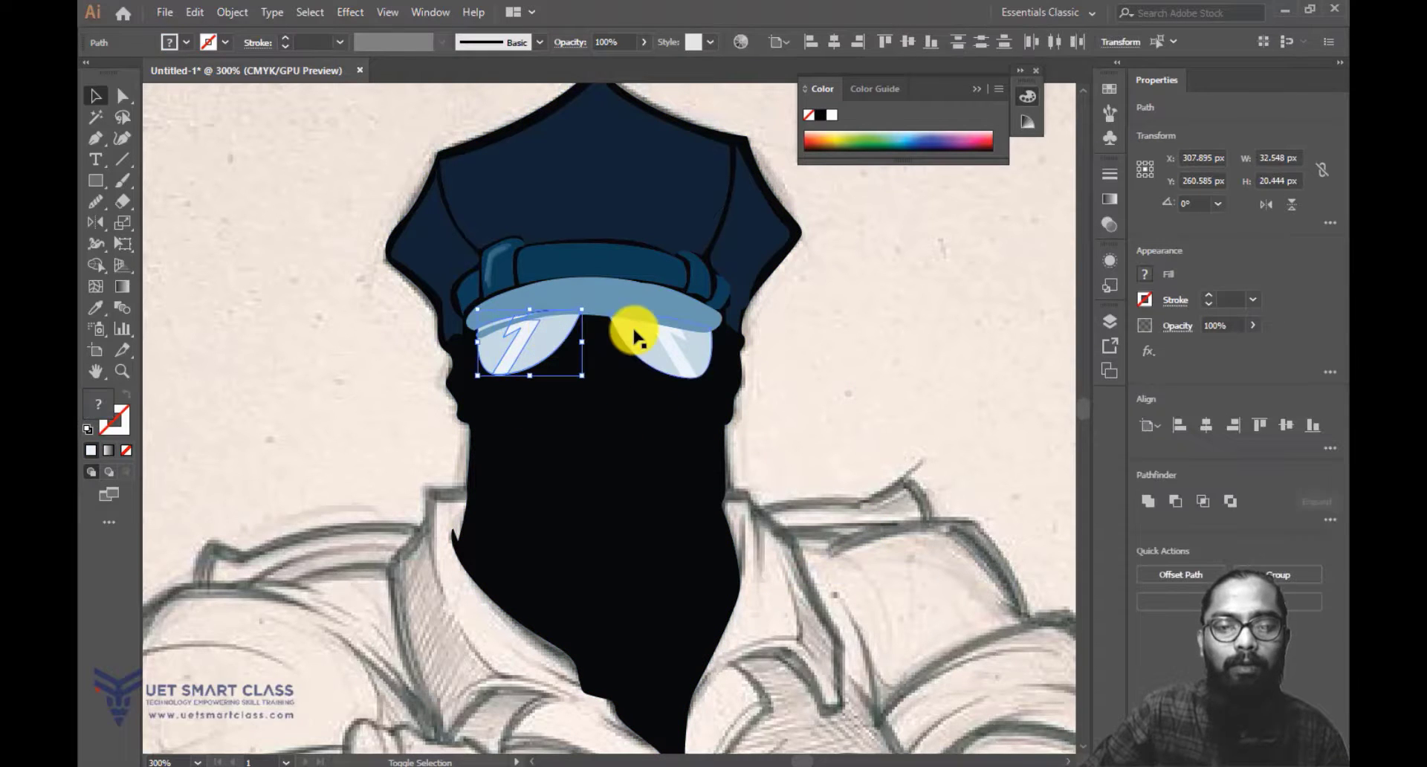
shift+click(675, 343)
key(Down)
key(Down)
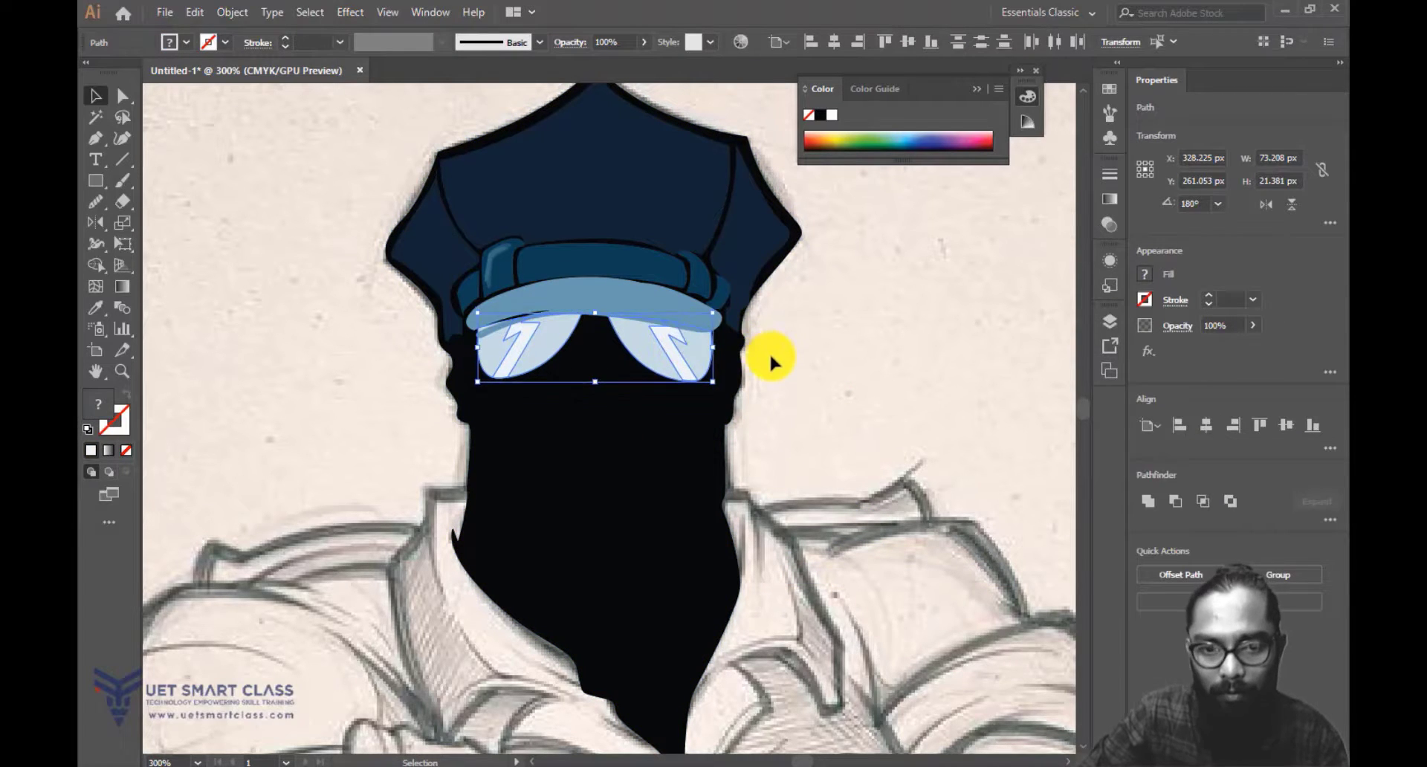
click(885, 363)
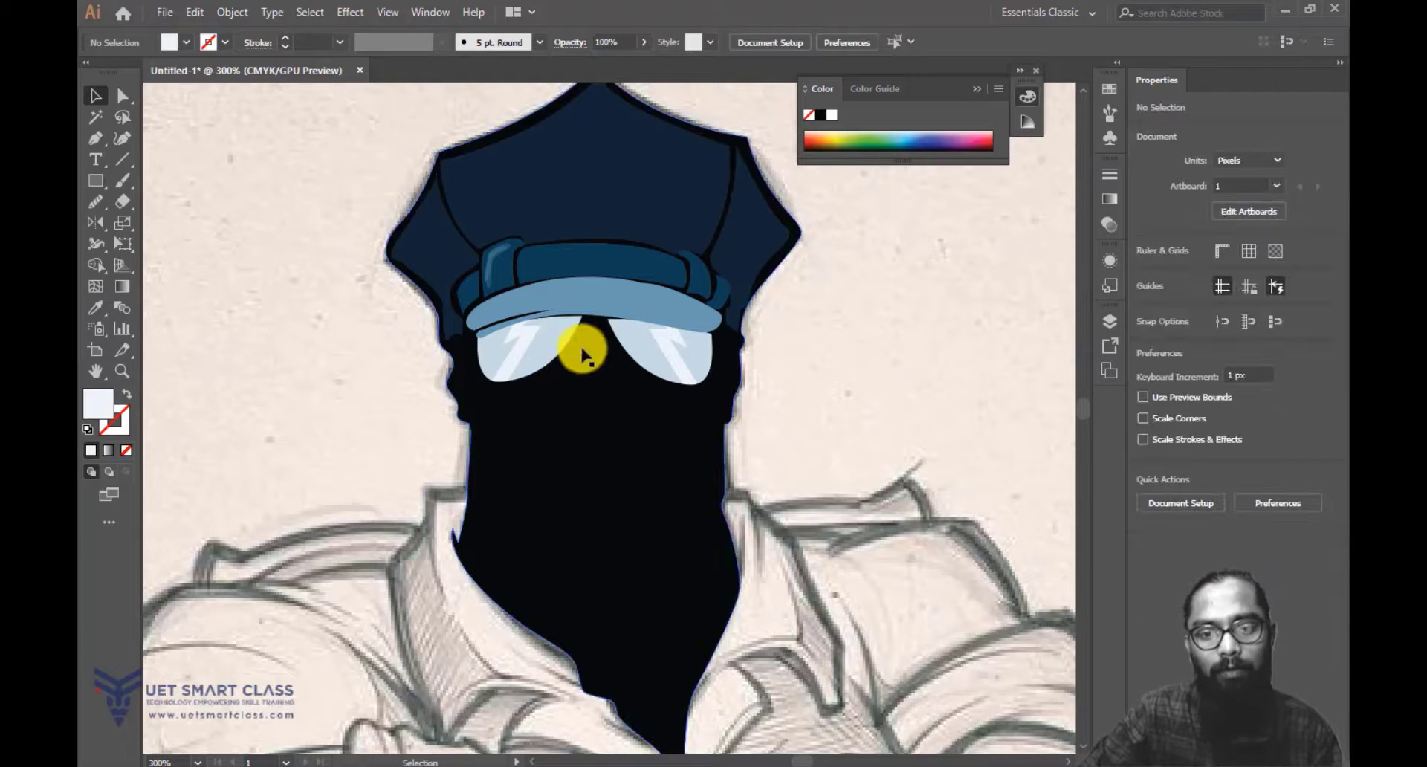
Lower both lenses and their highlights another 3 px to leave a black gap below the visor, and deselect.
click(533, 336)
shift+click(648, 364)
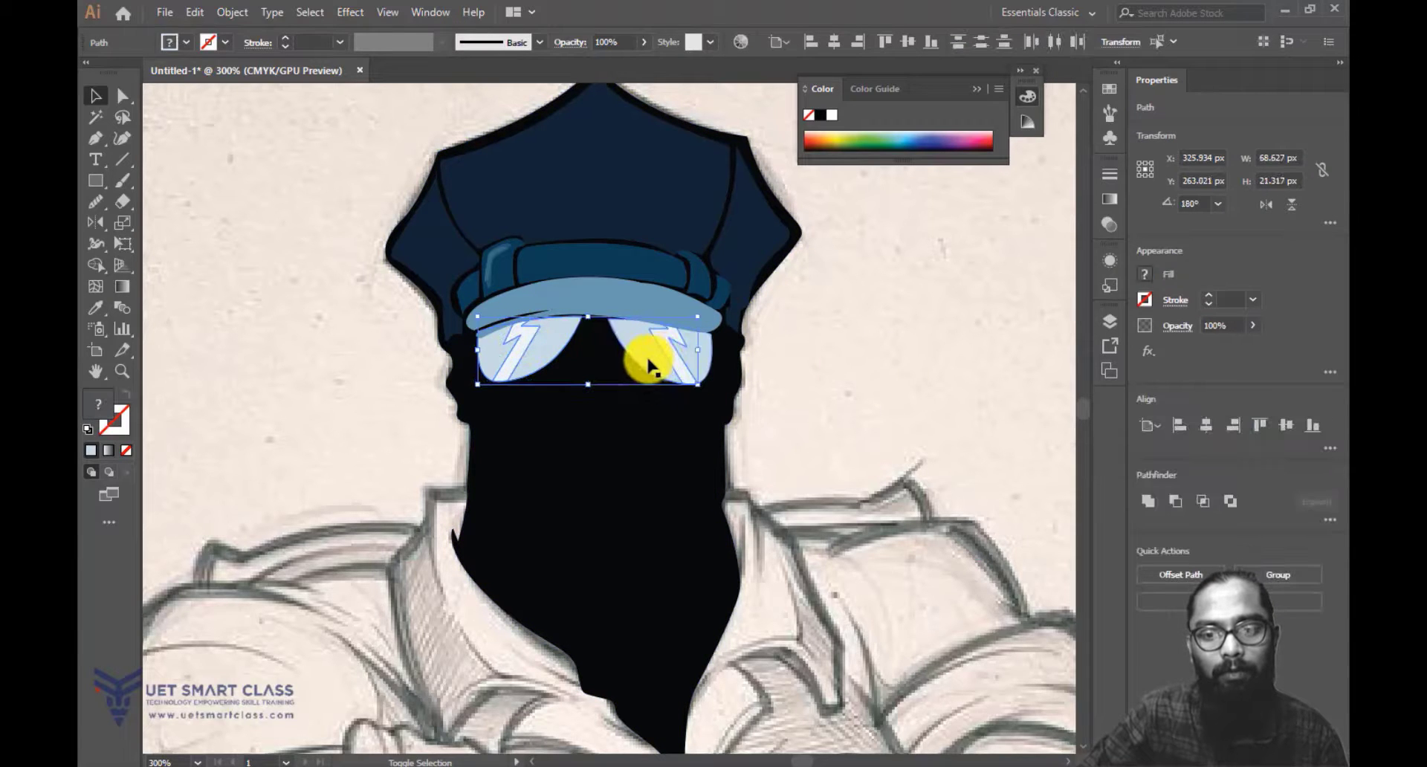
key(Down)
key(Down)
key(Down)
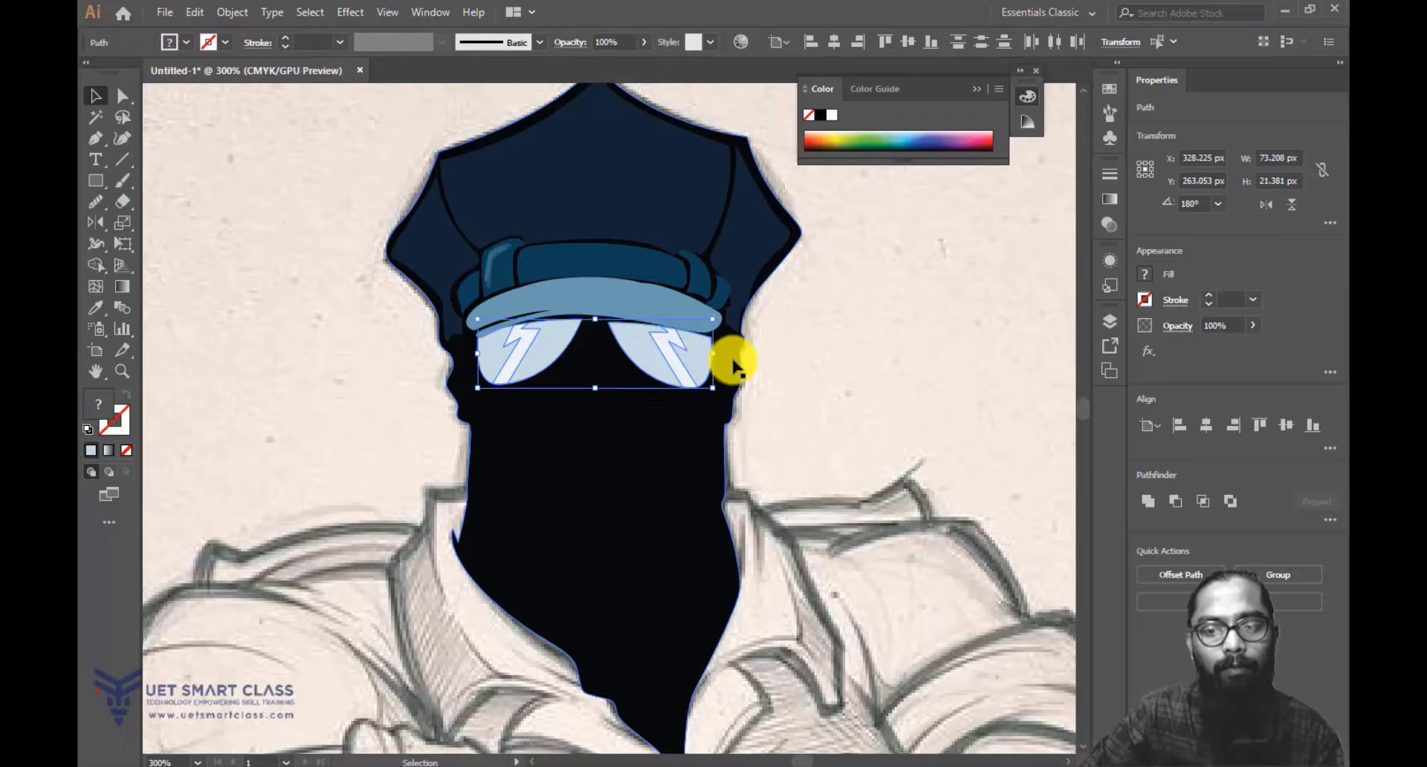
key(Left)
click(899, 354)
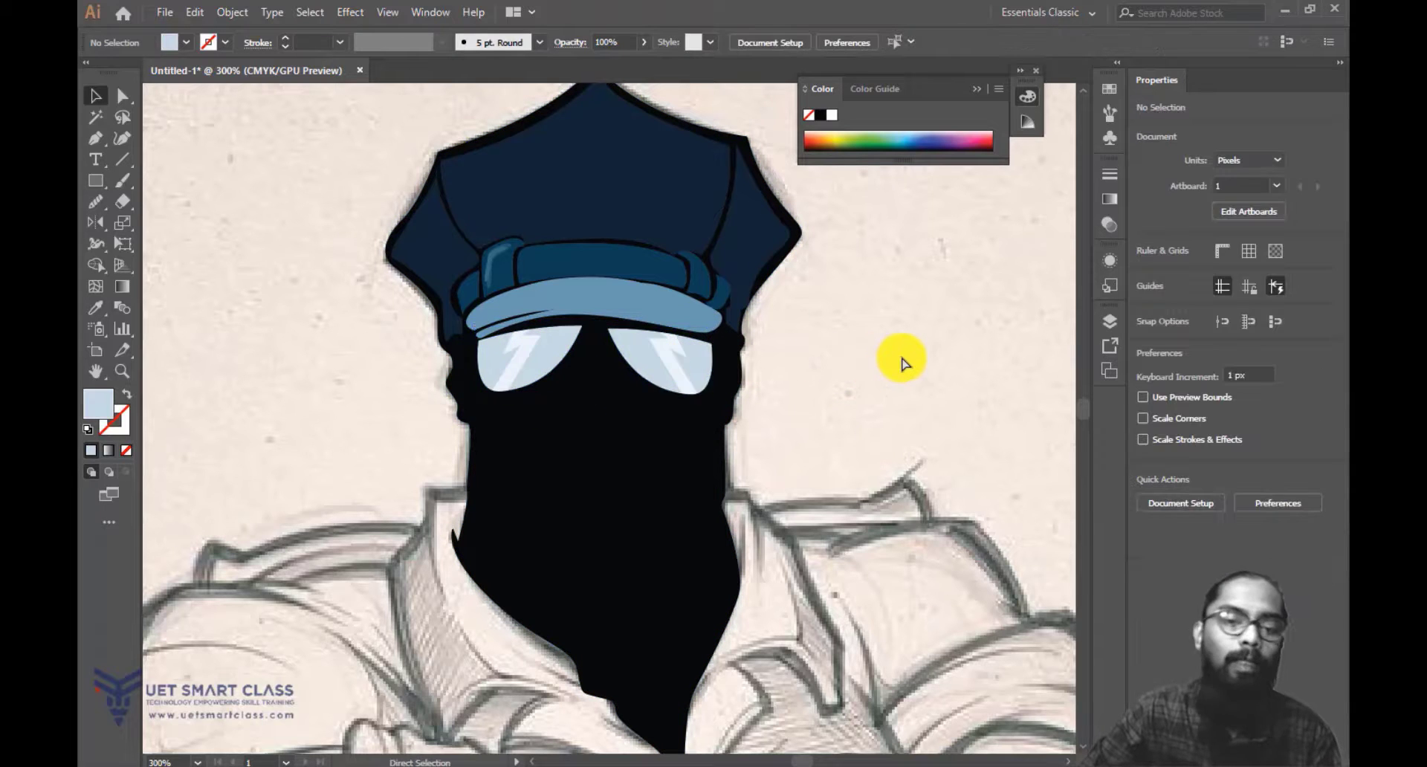
Send all the traced head, cap and sunglasses shapes behind the sketch and deselect them.
key(ctrl+1)
key(ctrl+equal)
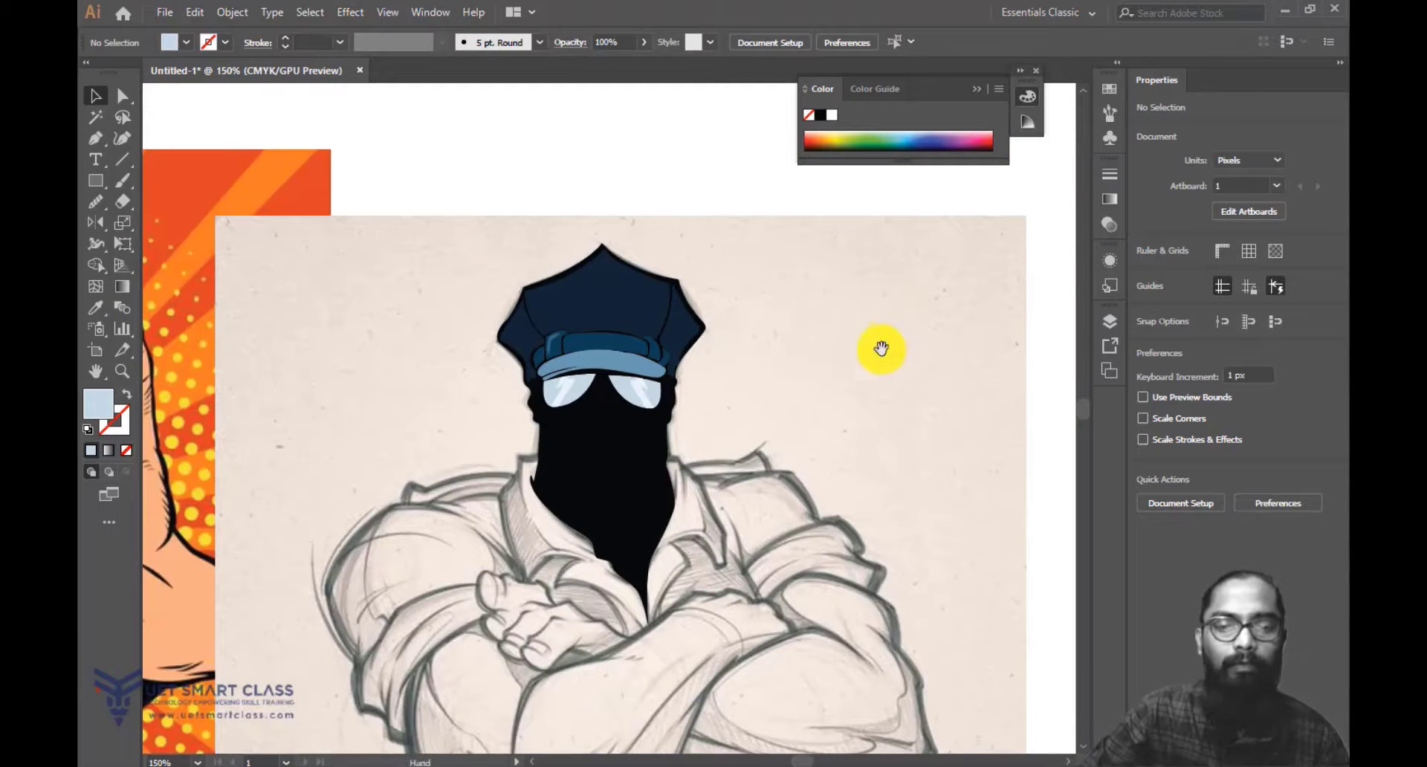
drag(876, 344, 795, 298)
right_click(491, 368)
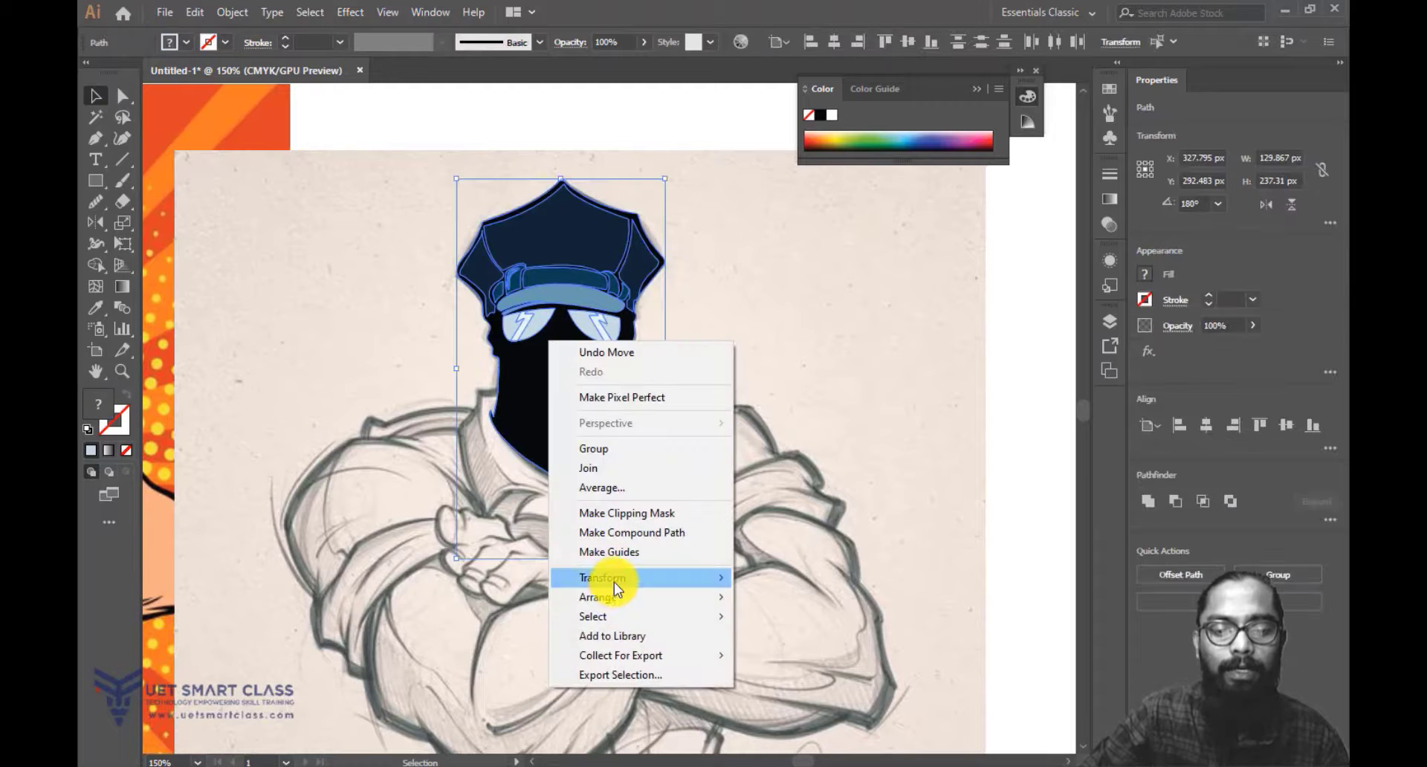
mouse_move(711, 592)
click(801, 654)
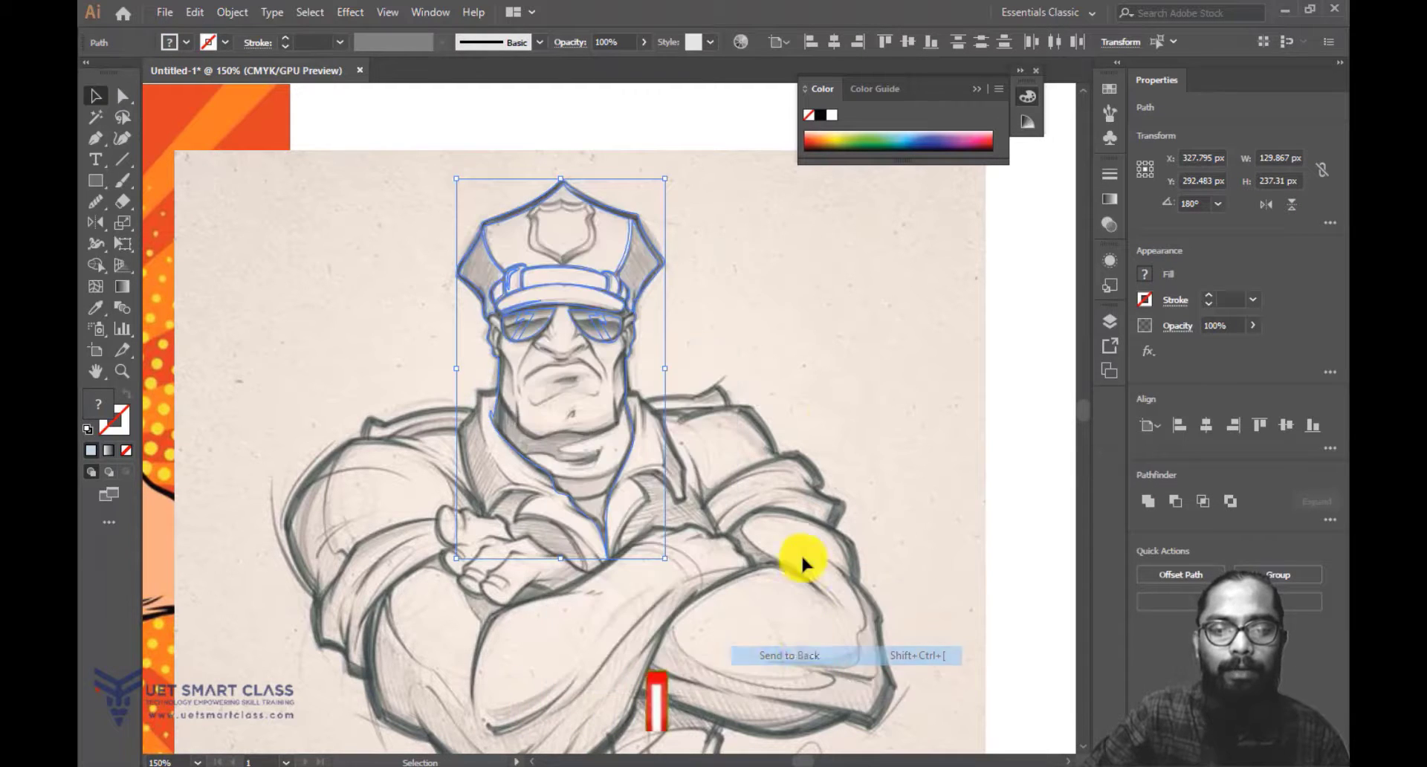
click(831, 408)
Start a face path with the Pen tool at the outer lower edge of the left lens.
key(ctrl+equal)
key(ctrl+equal)
key(ctrl+equal)
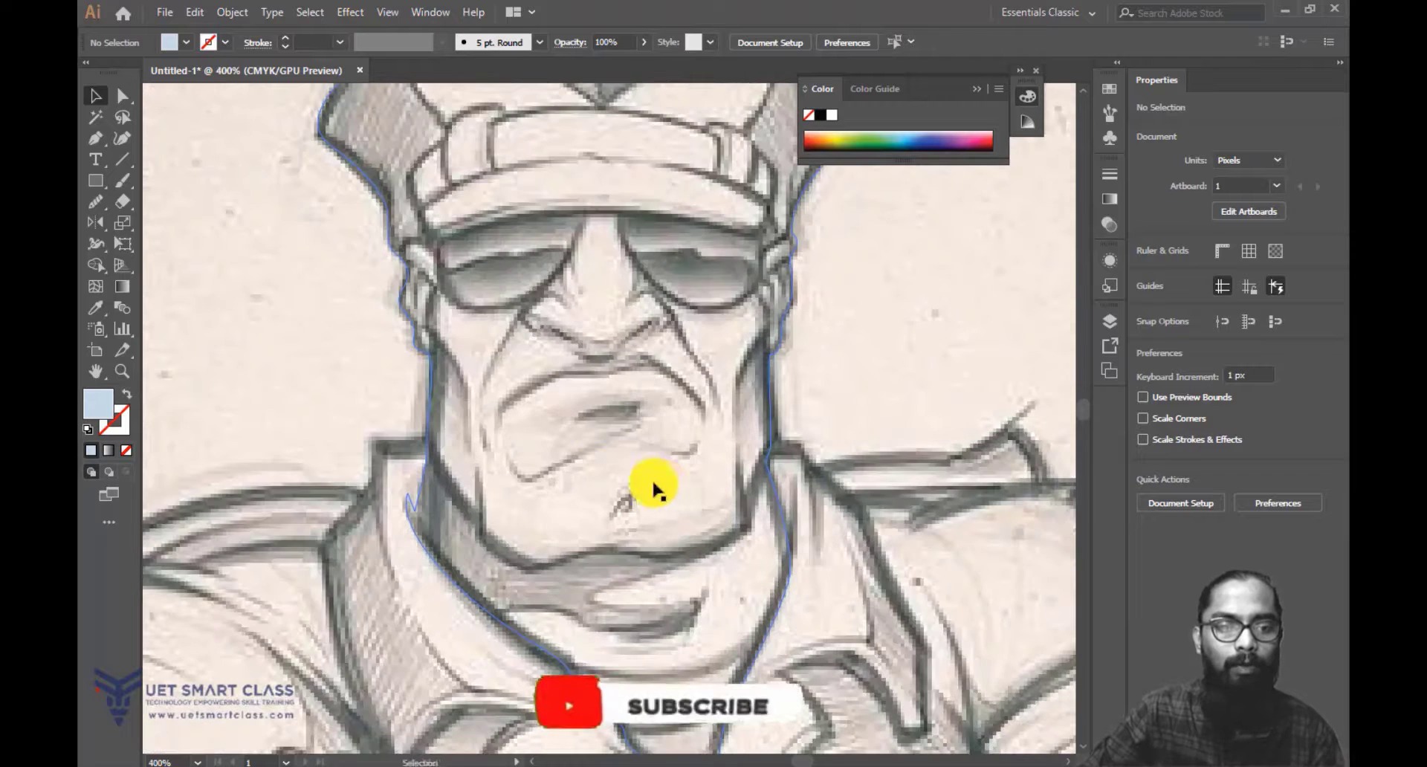
drag(654, 490, 554, 535)
key(p)
click(594, 283)
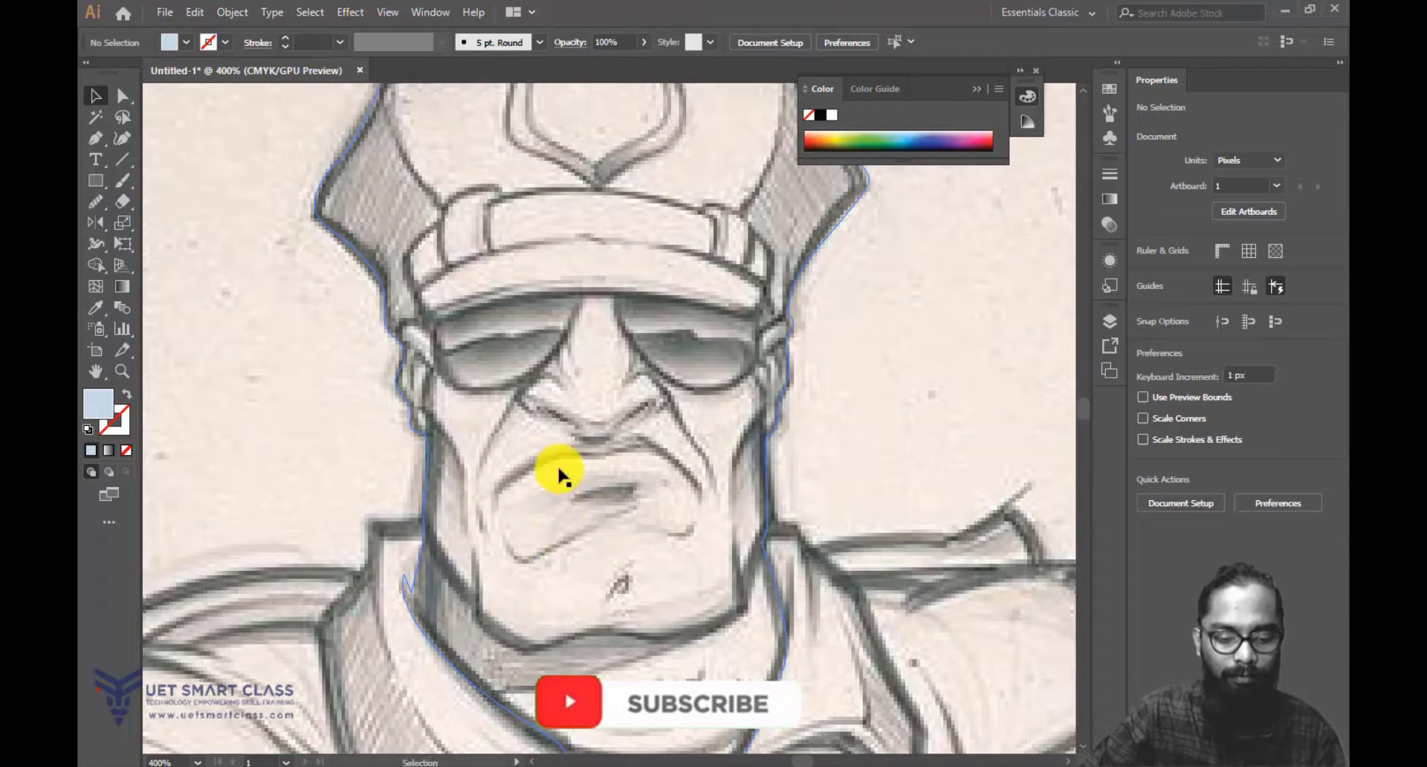
shift+click(594, 445)
drag(583, 488, 630, 400)
key(Escape)
click(493, 404)
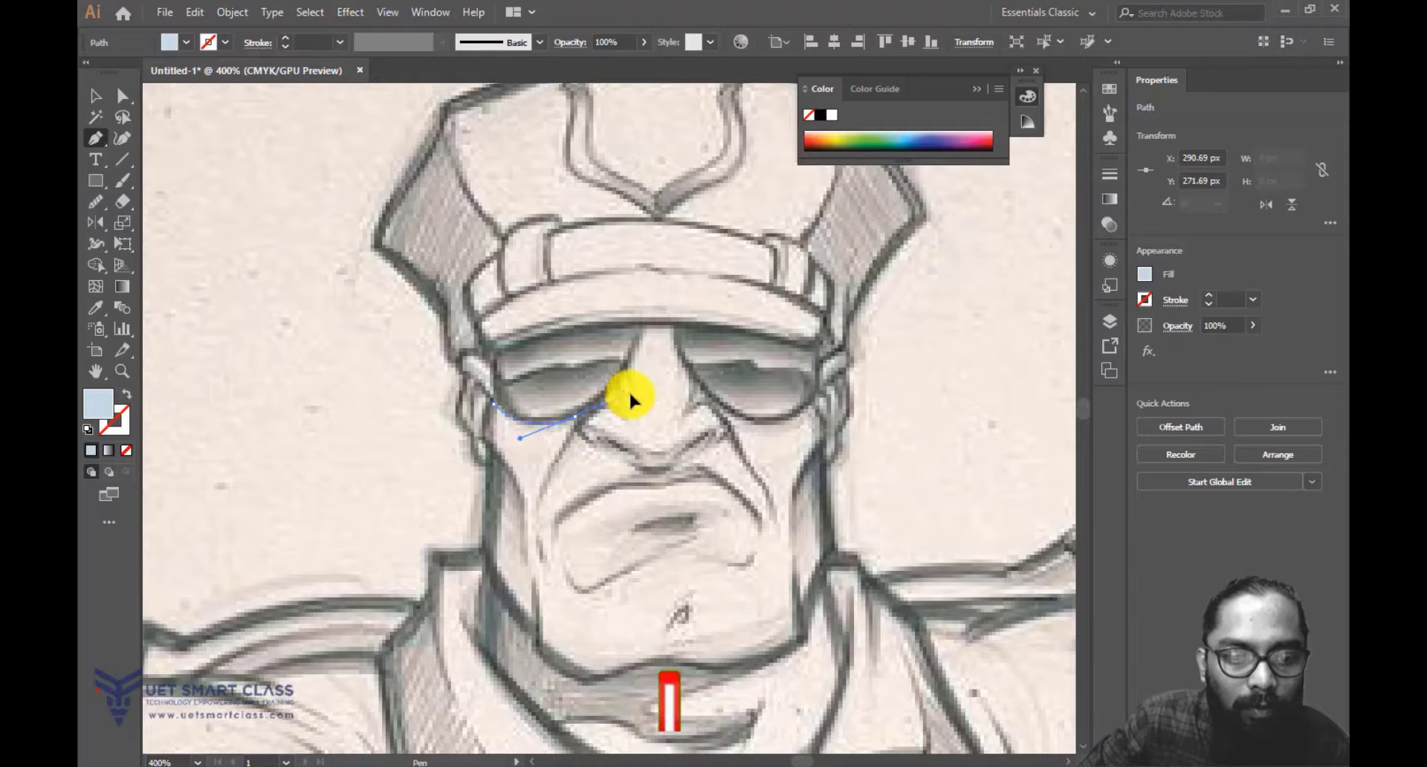
Place the path's second point just under the left lens and swap the fill and stroke to leave the path unfilled.
key(ctrl+z)
click(508, 426)
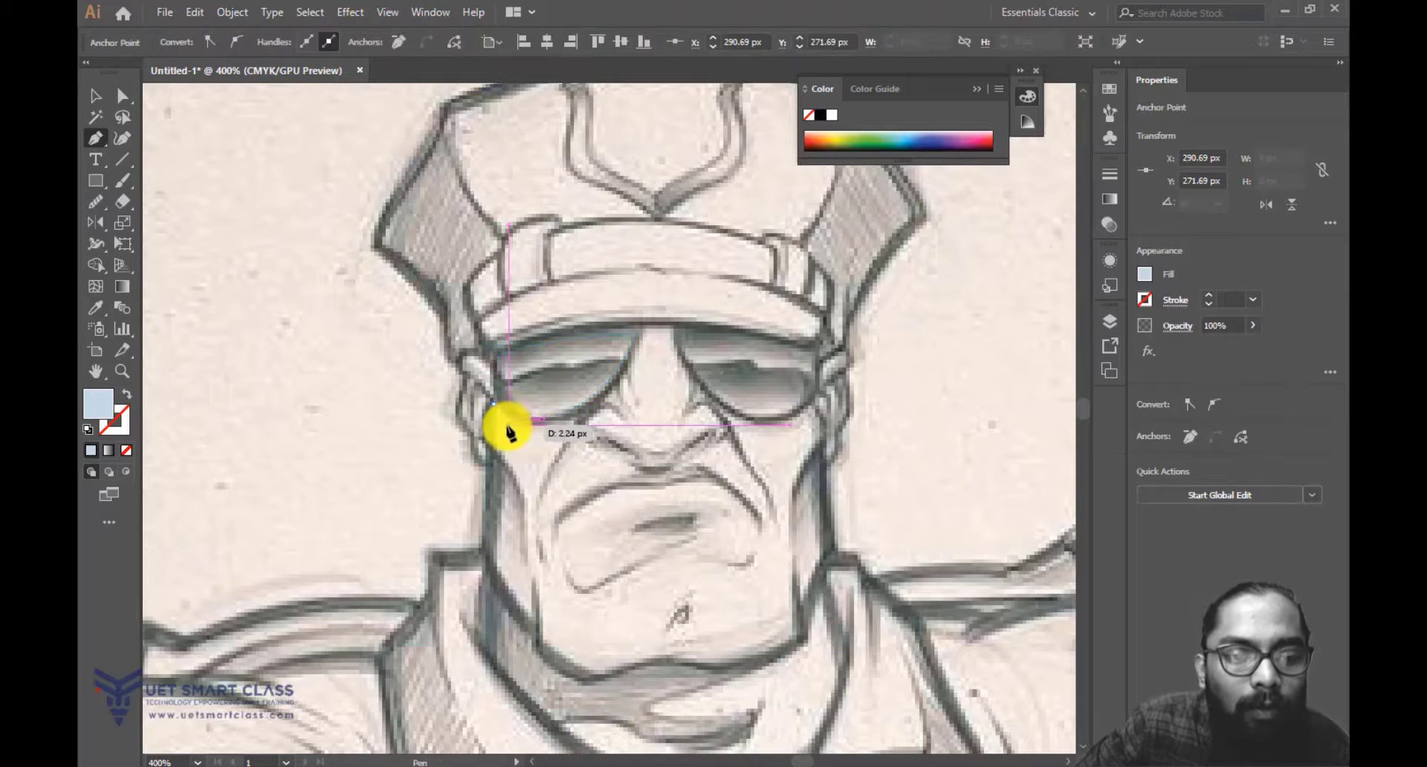
key(ctrl+z)
click(508, 426)
drag(508, 427, 101, 398)
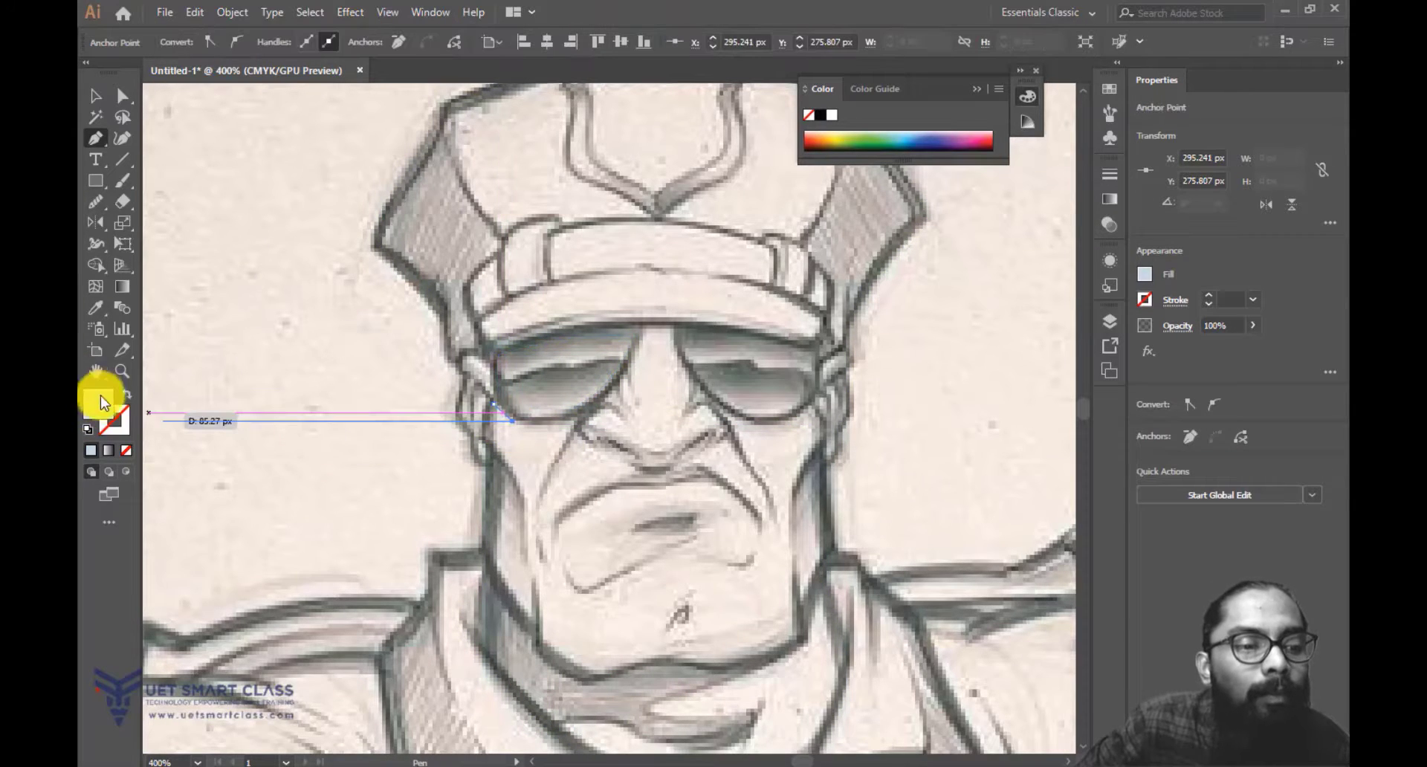
click(126, 394)
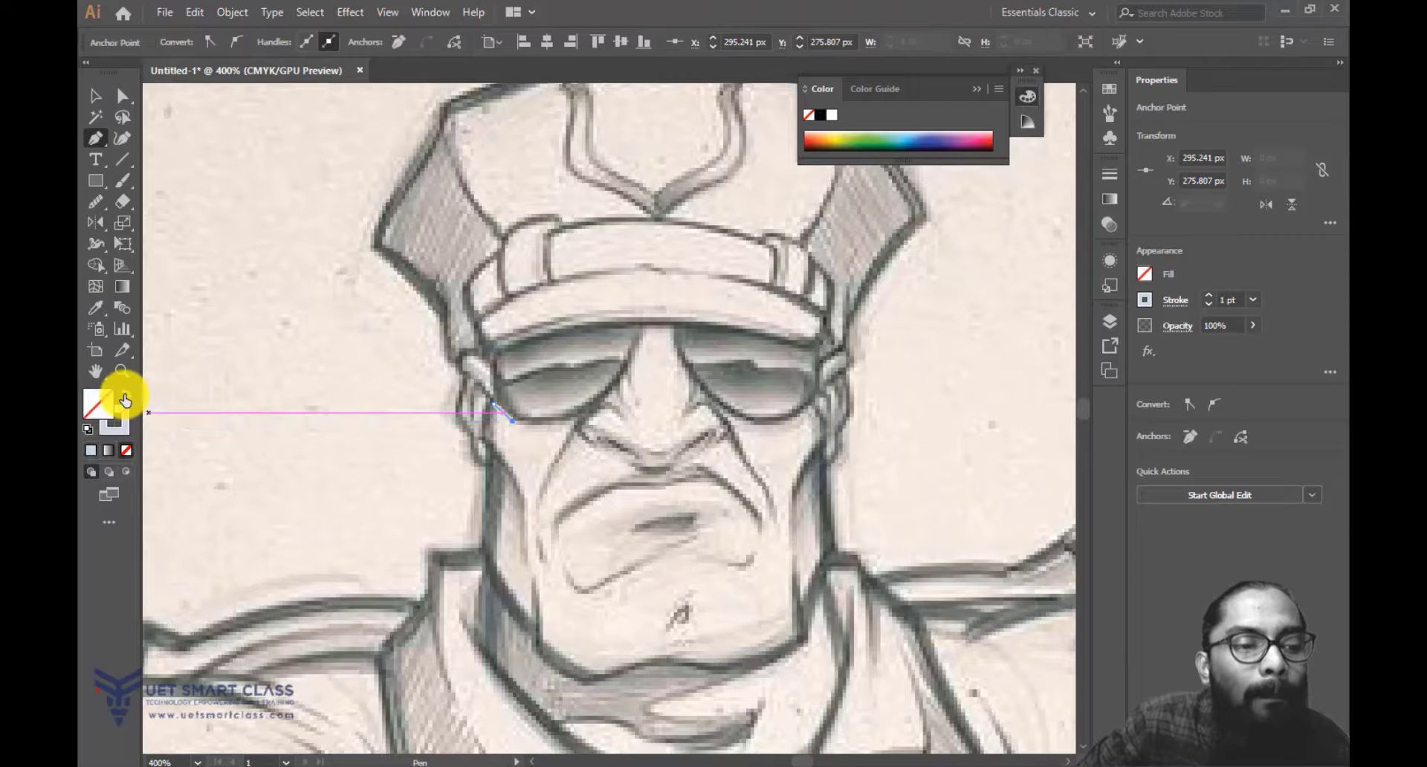
Continue the face path along the left lens's lower edge and down the cheek crease to a sharp point.
click(577, 420)
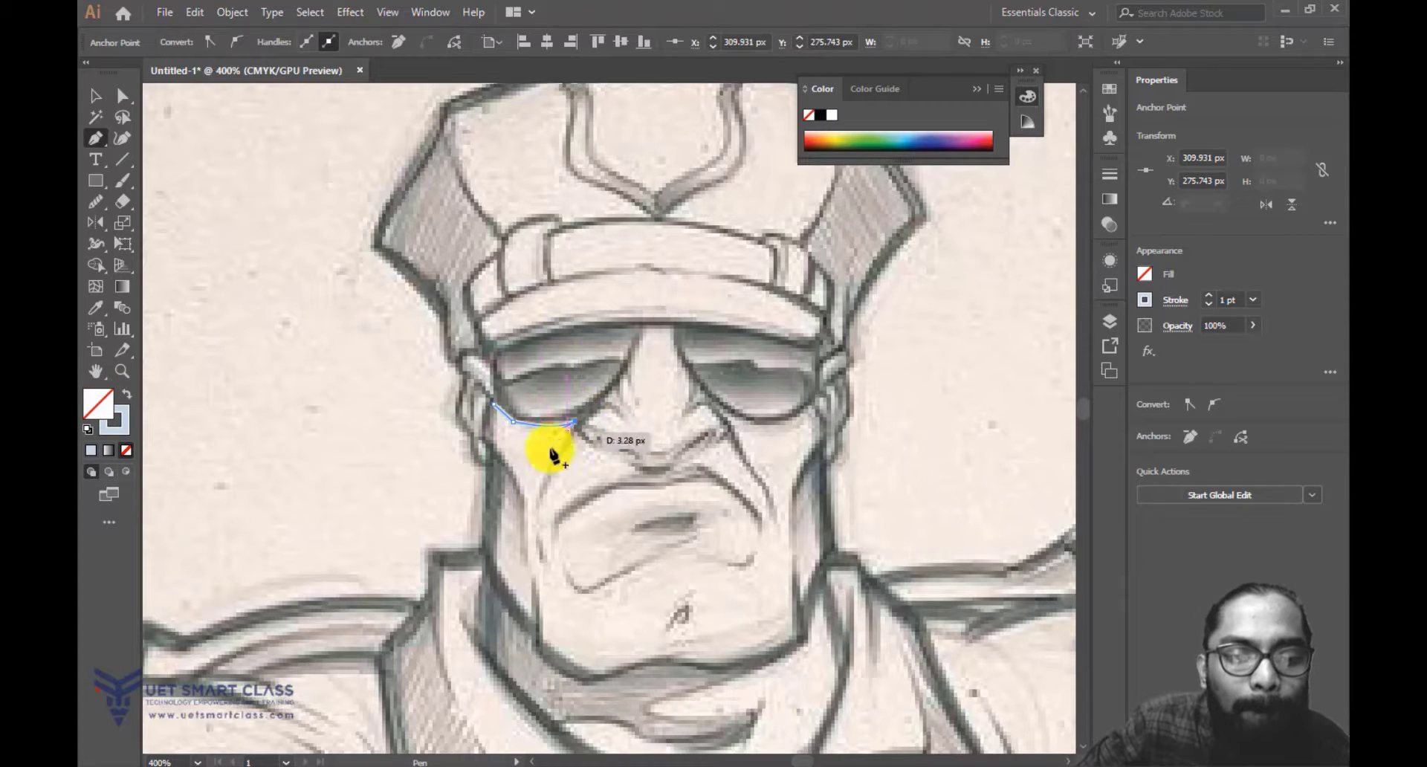
drag(535, 515, 532, 531)
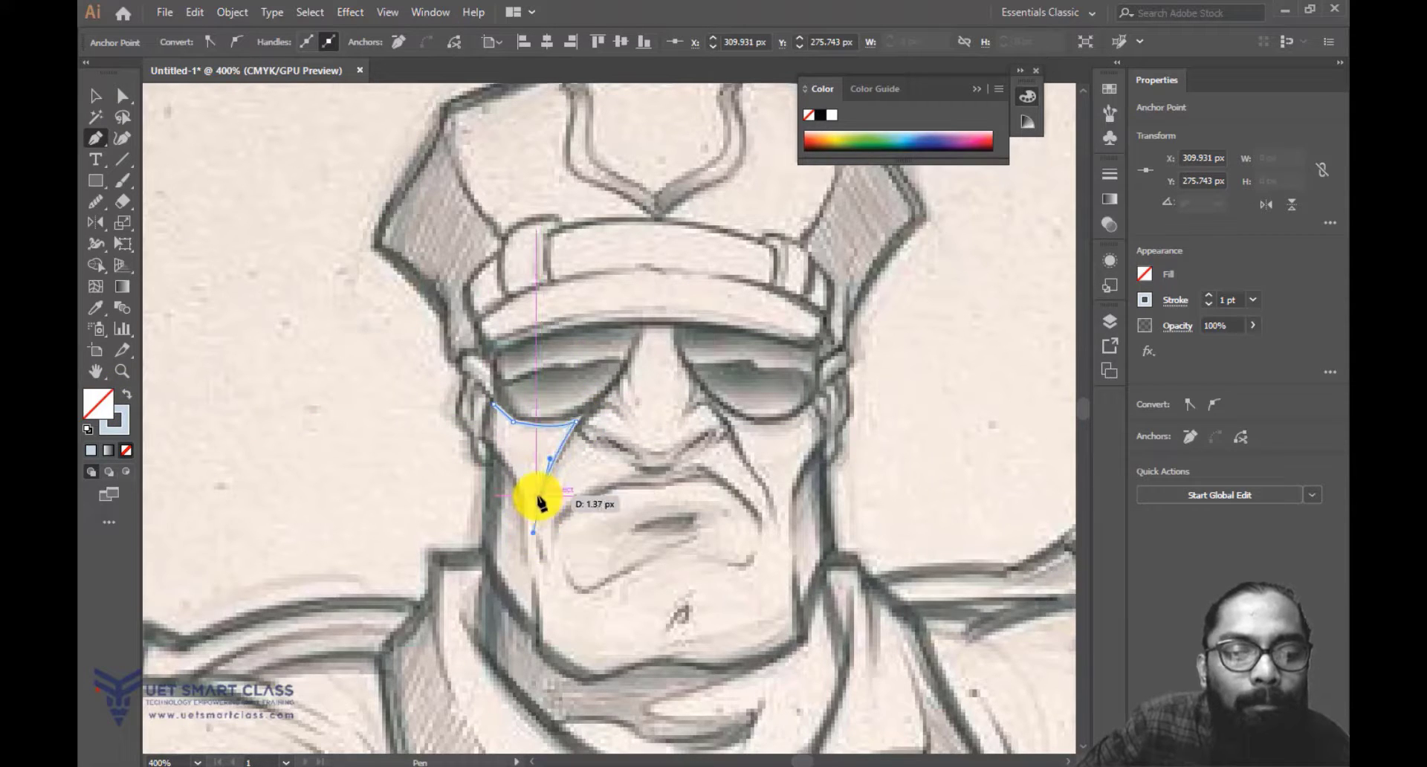
click(541, 495)
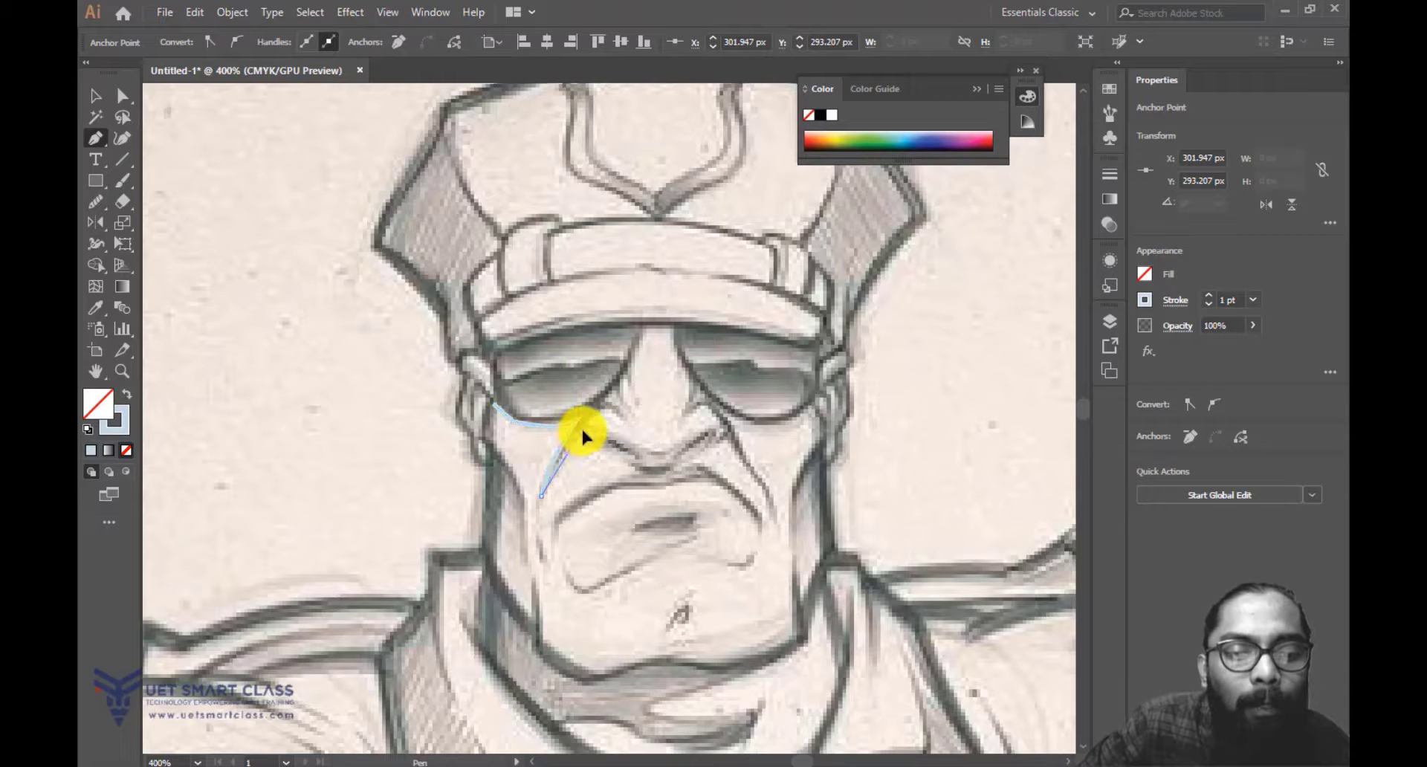
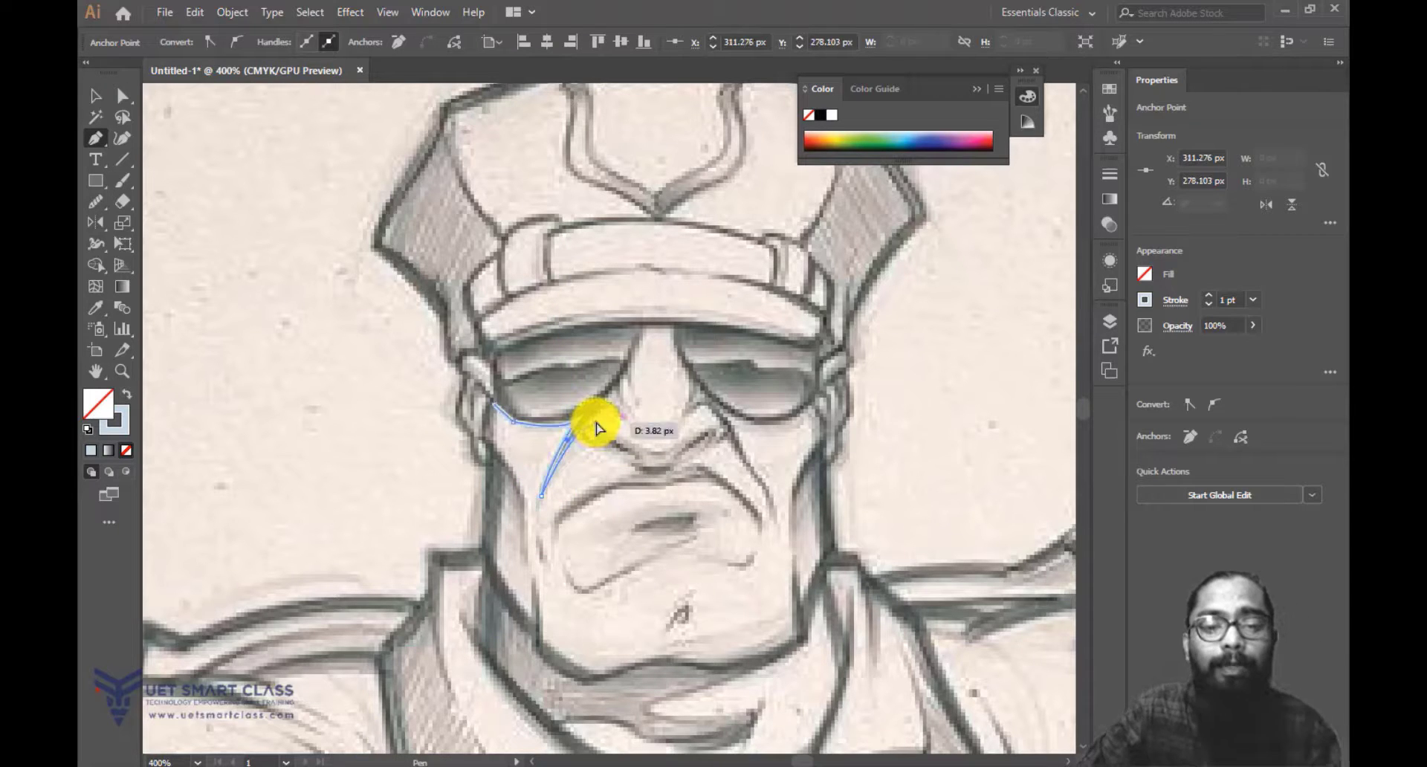
Extend the face path from the top of the cheek crease around the left nostril fold towards the lens edge.
key(ctrl+minus)
key(ctrl+plus)
key(ctrl+plus)
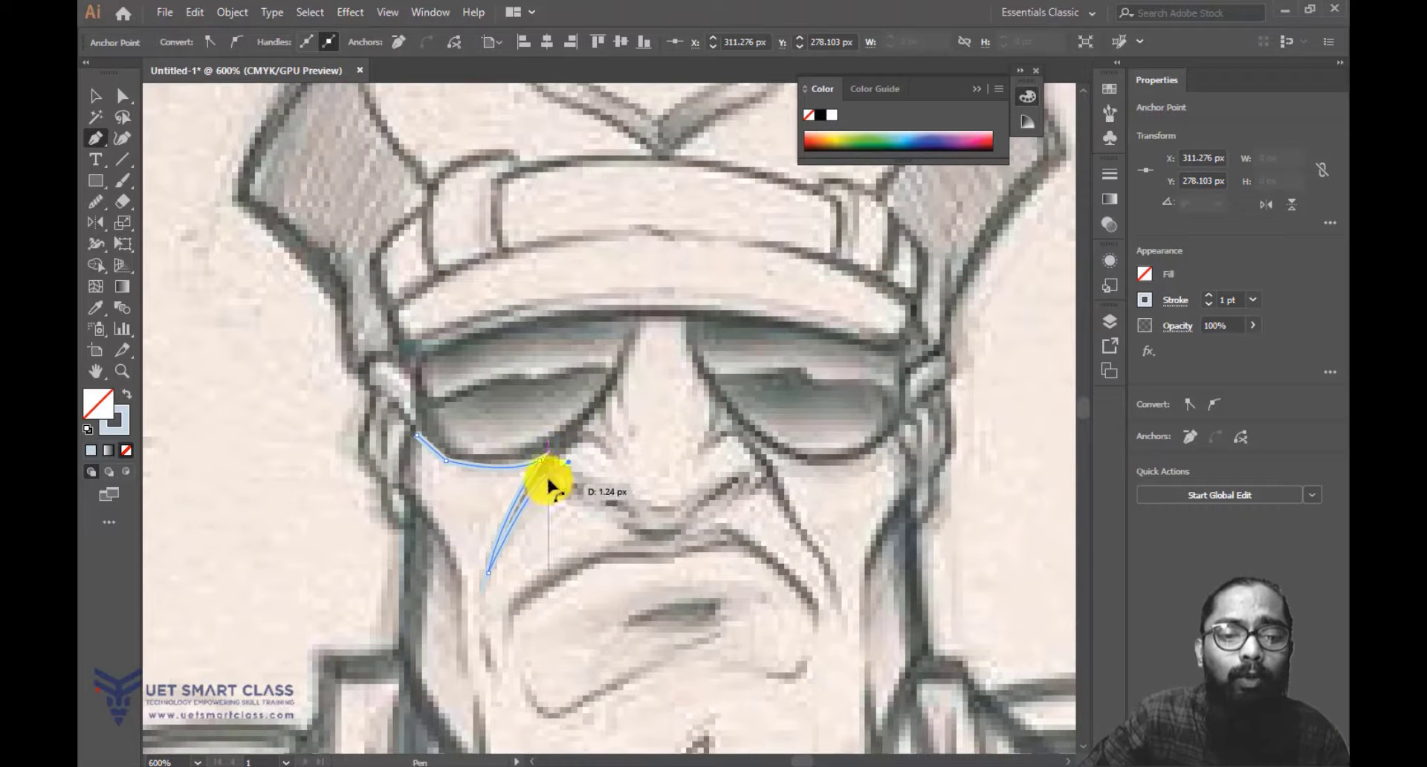
alt+click(549, 476)
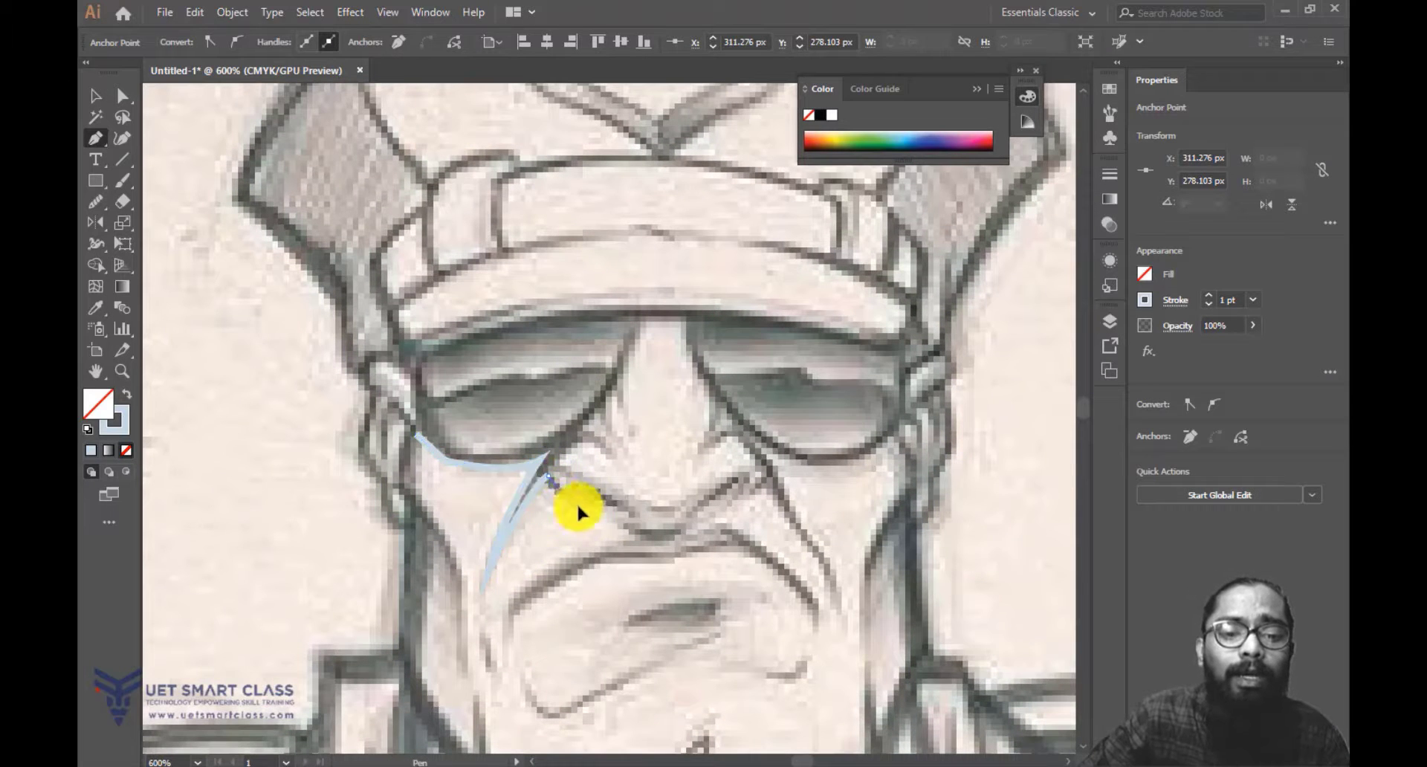
drag(592, 508, 578, 431)
drag(607, 419, 581, 510)
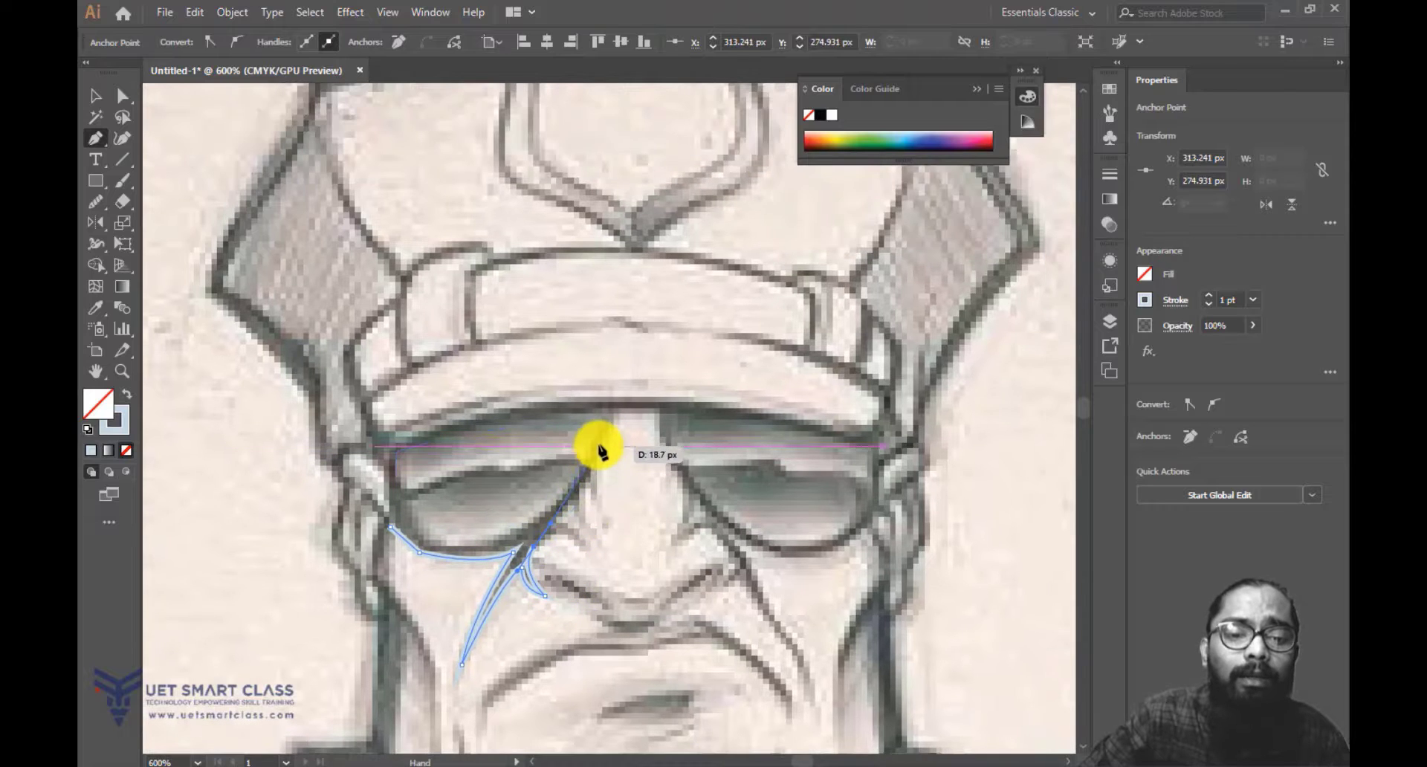
right_click(616, 409)
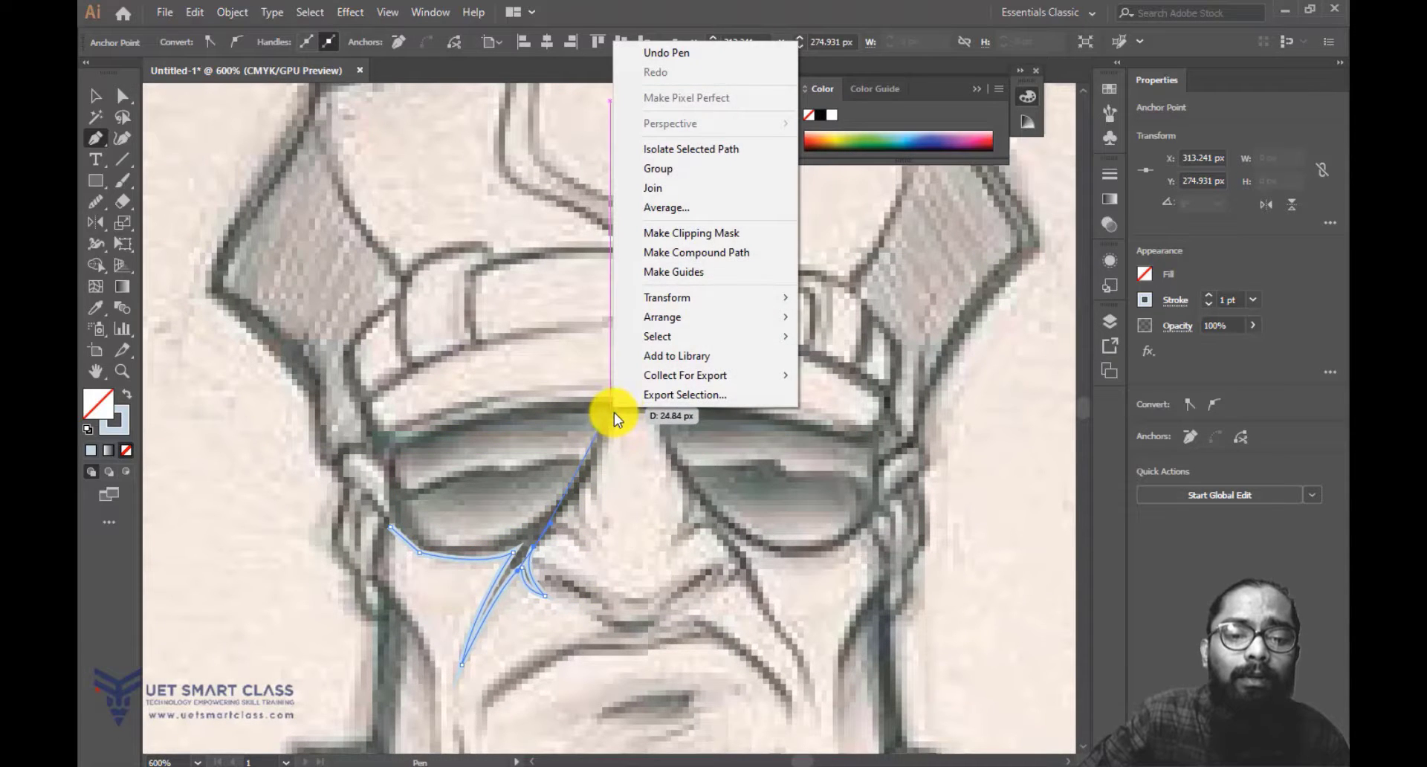
click(613, 411)
key(ctrl+z)
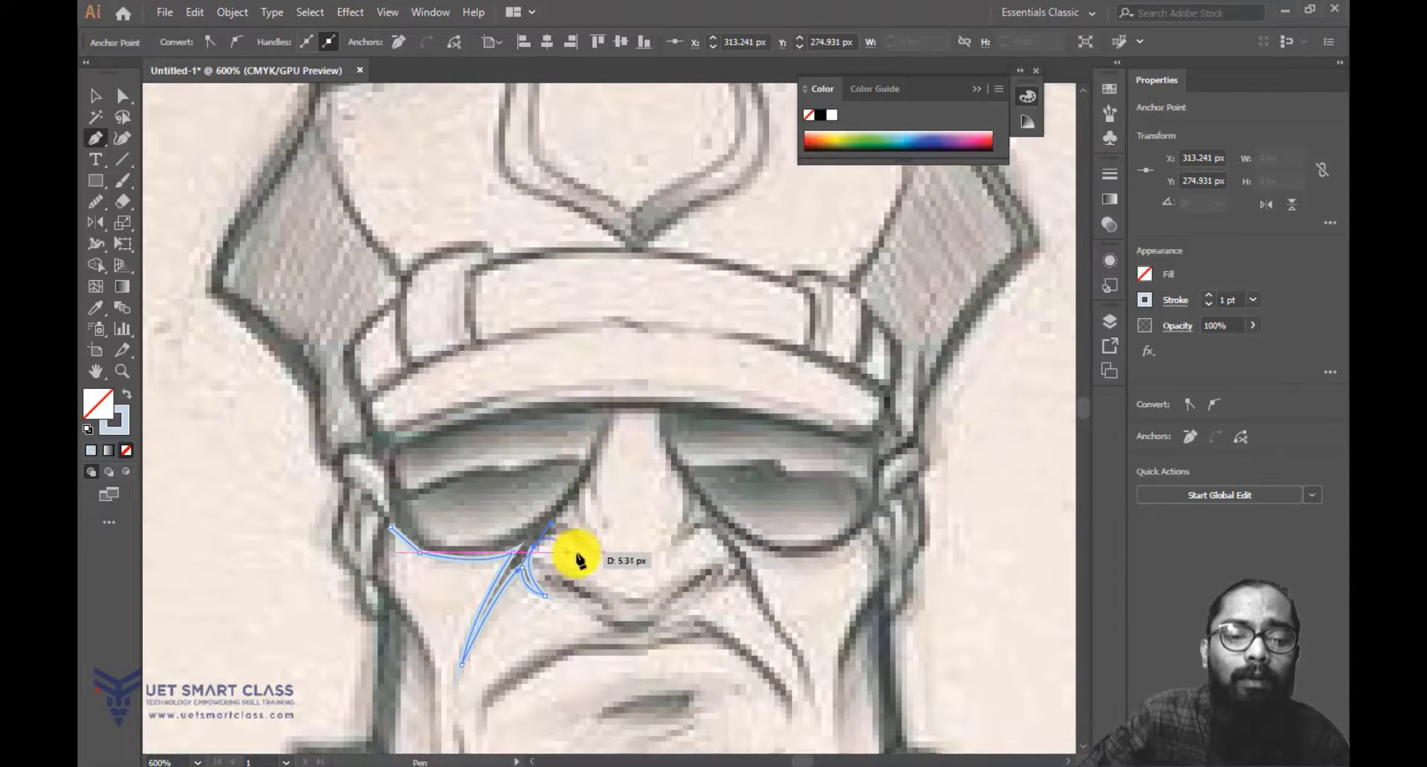
Continue the face path over the left nostril fold, up the left lens's inner edge and across the nose bridge.
drag(587, 552, 554, 529)
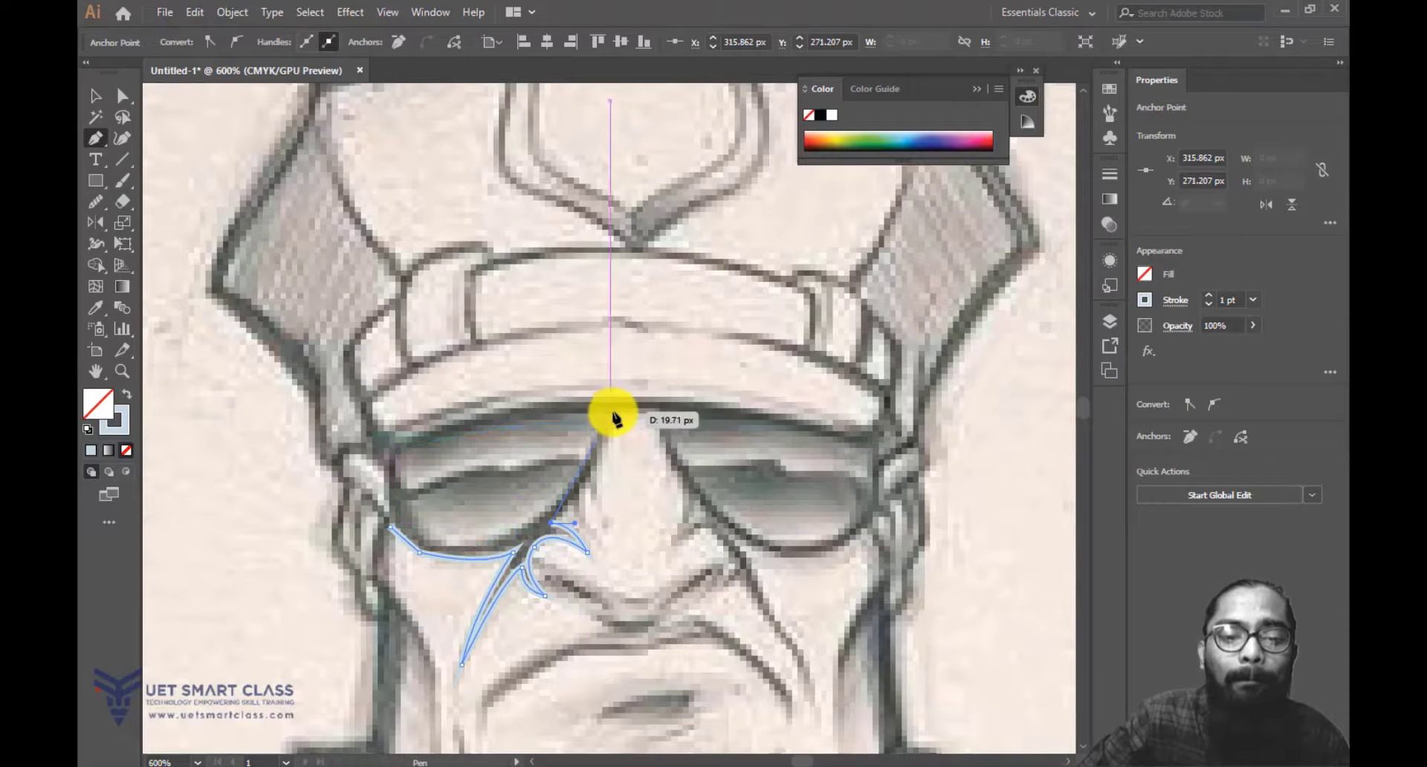
drag(613, 416, 611, 344)
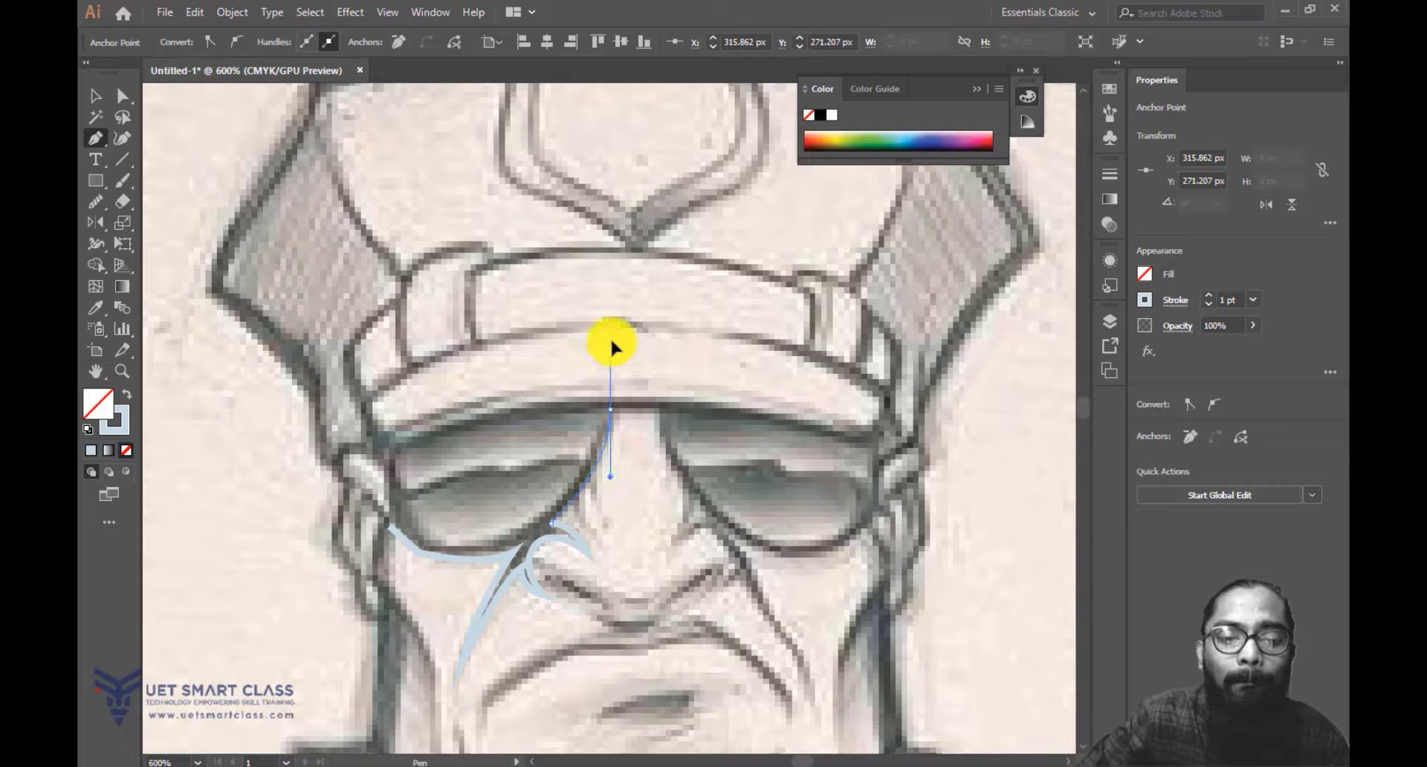
click(610, 414)
drag(611, 416, 651, 416)
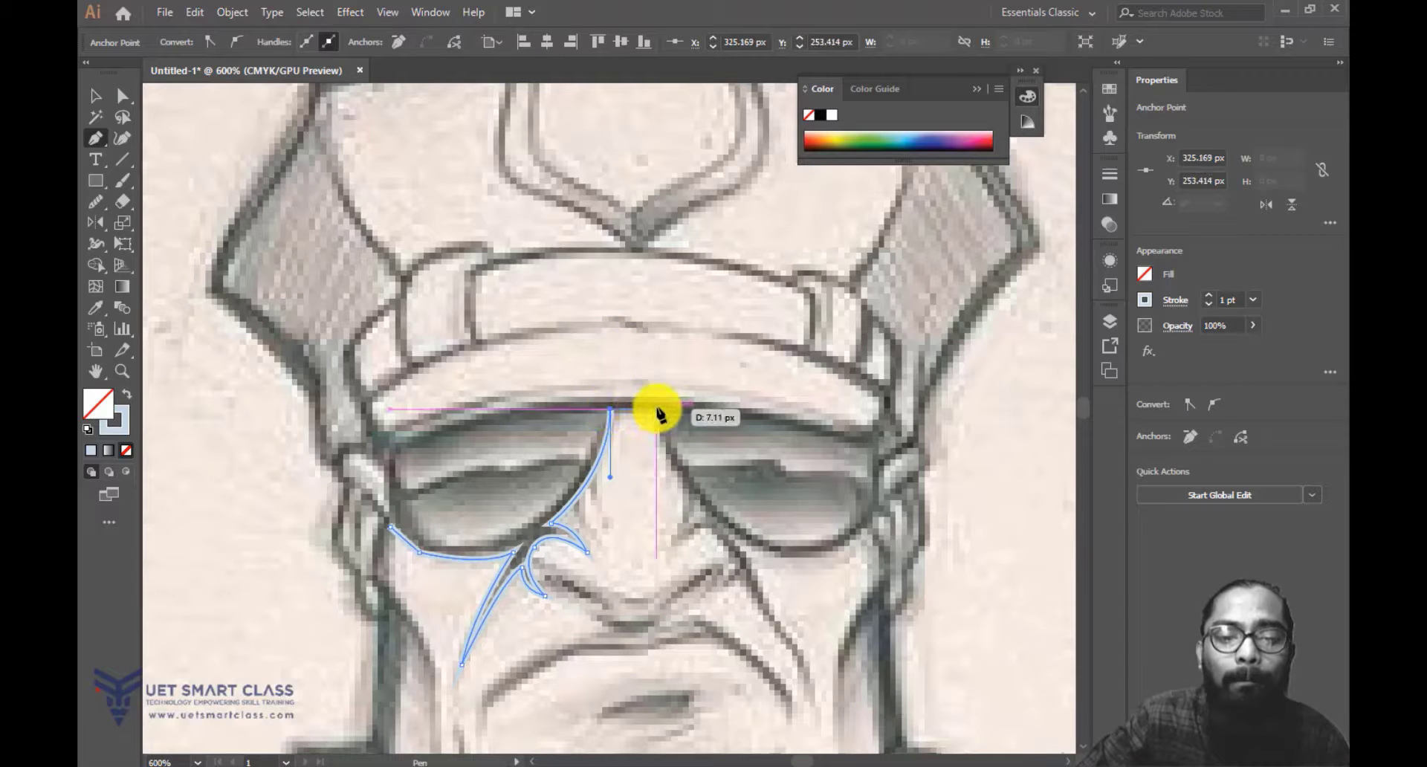
click(655, 408)
Trace the face path down the right lens's inner edge and around the right nostril fold.
drag(696, 522, 650, 479)
key(ctrl+z)
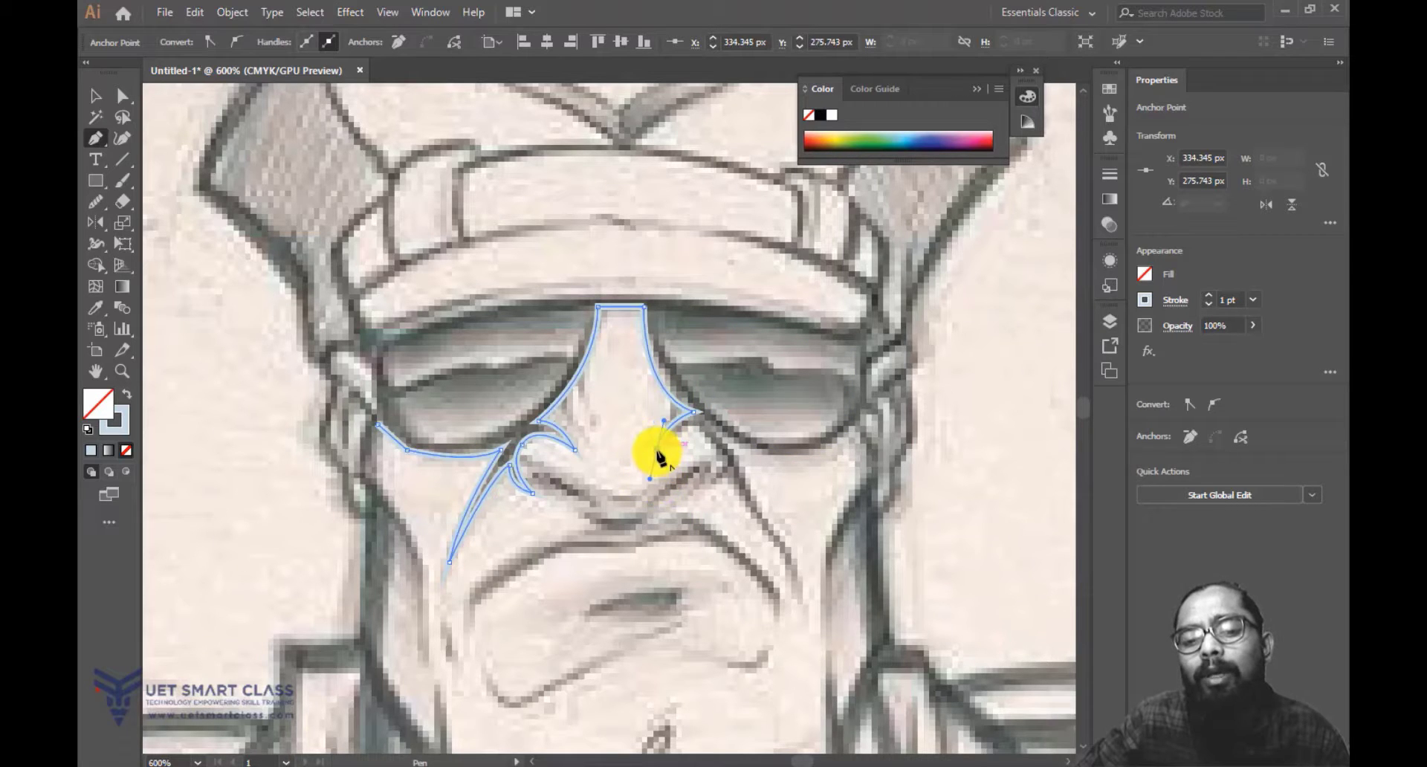
drag(693, 424, 741, 499)
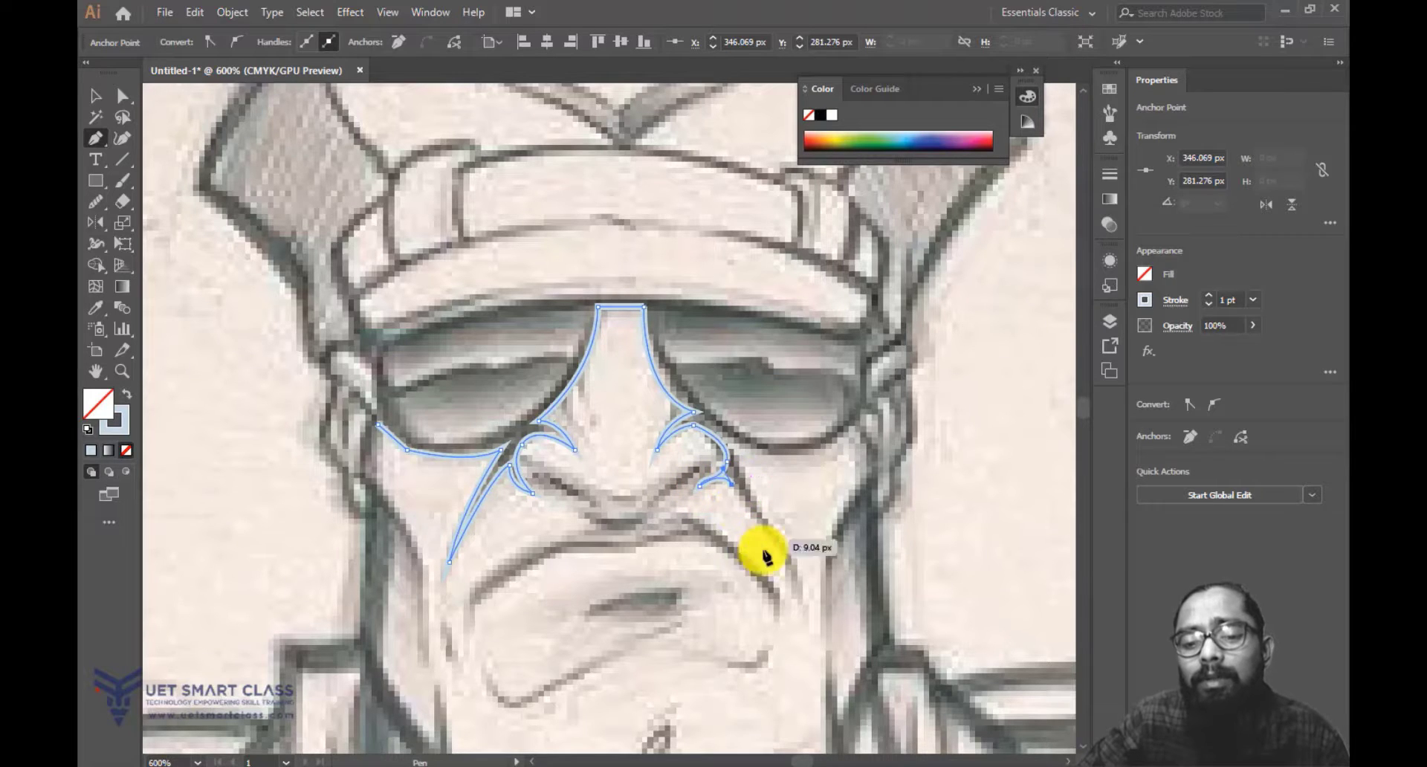
Extend the face path down the right cheek crease to a sharp point and back up to the lens.
drag(763, 547, 633, 558)
click(625, 524)
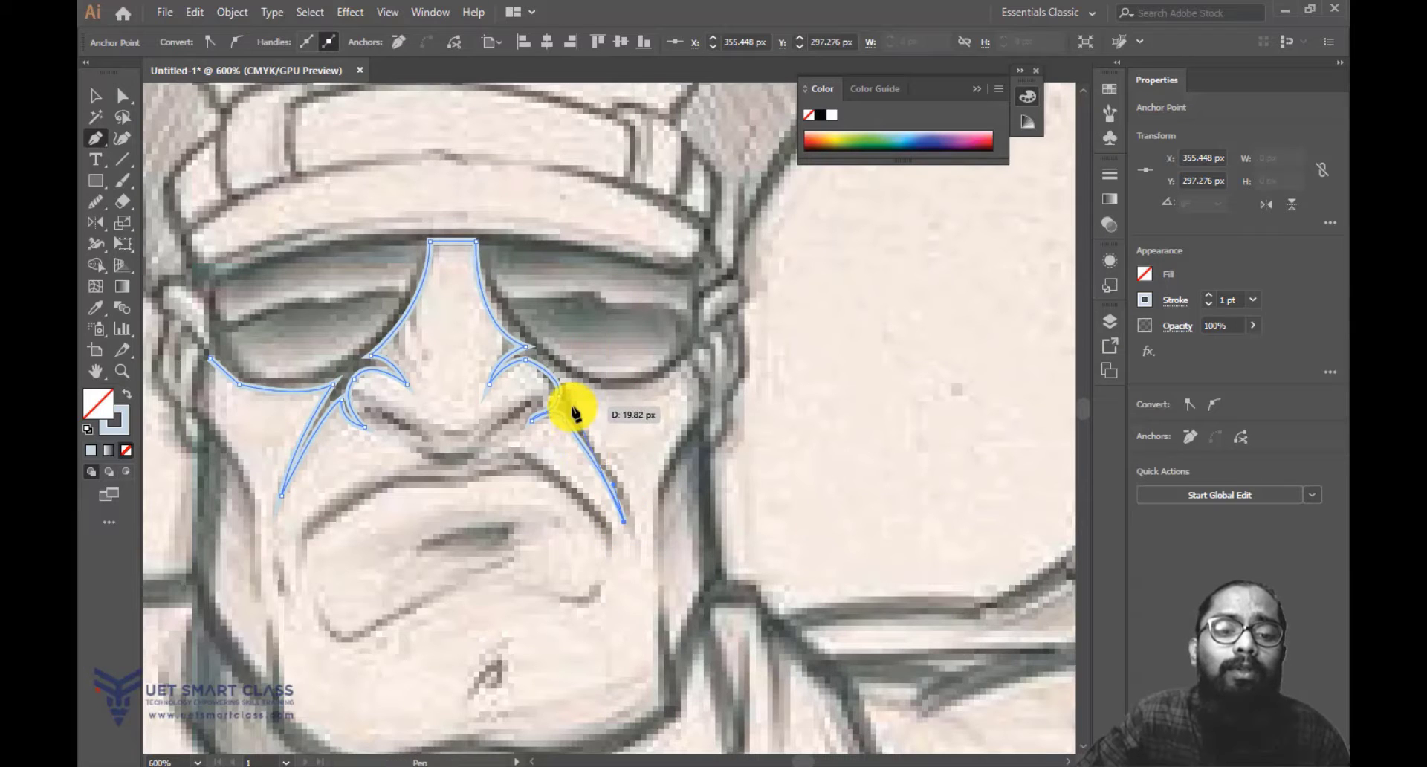
mouse_move(552, 398)
mouse_down()
mouse_move(533, 365)
mouse_move(557, 375)
mouse_up()
drag(544, 354, 543, 354)
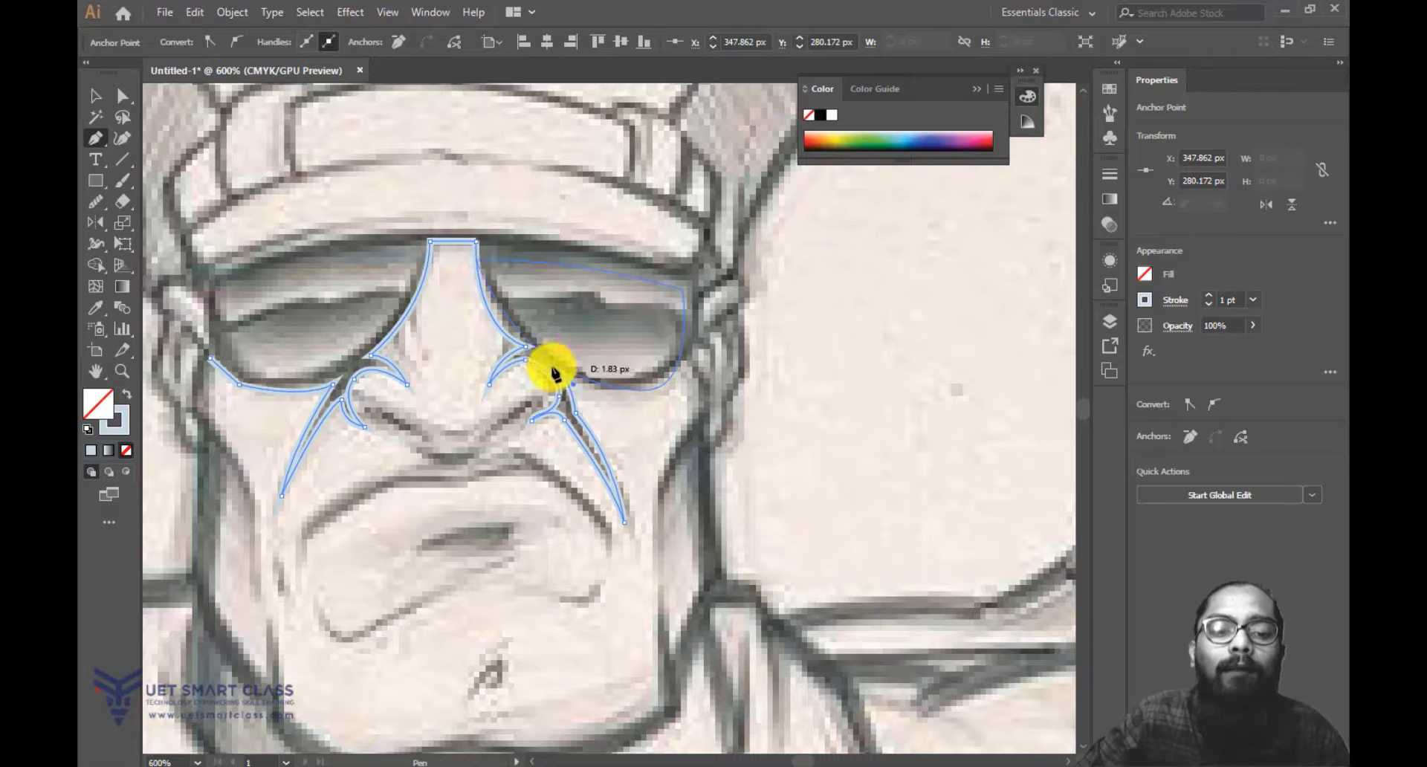
click(558, 371)
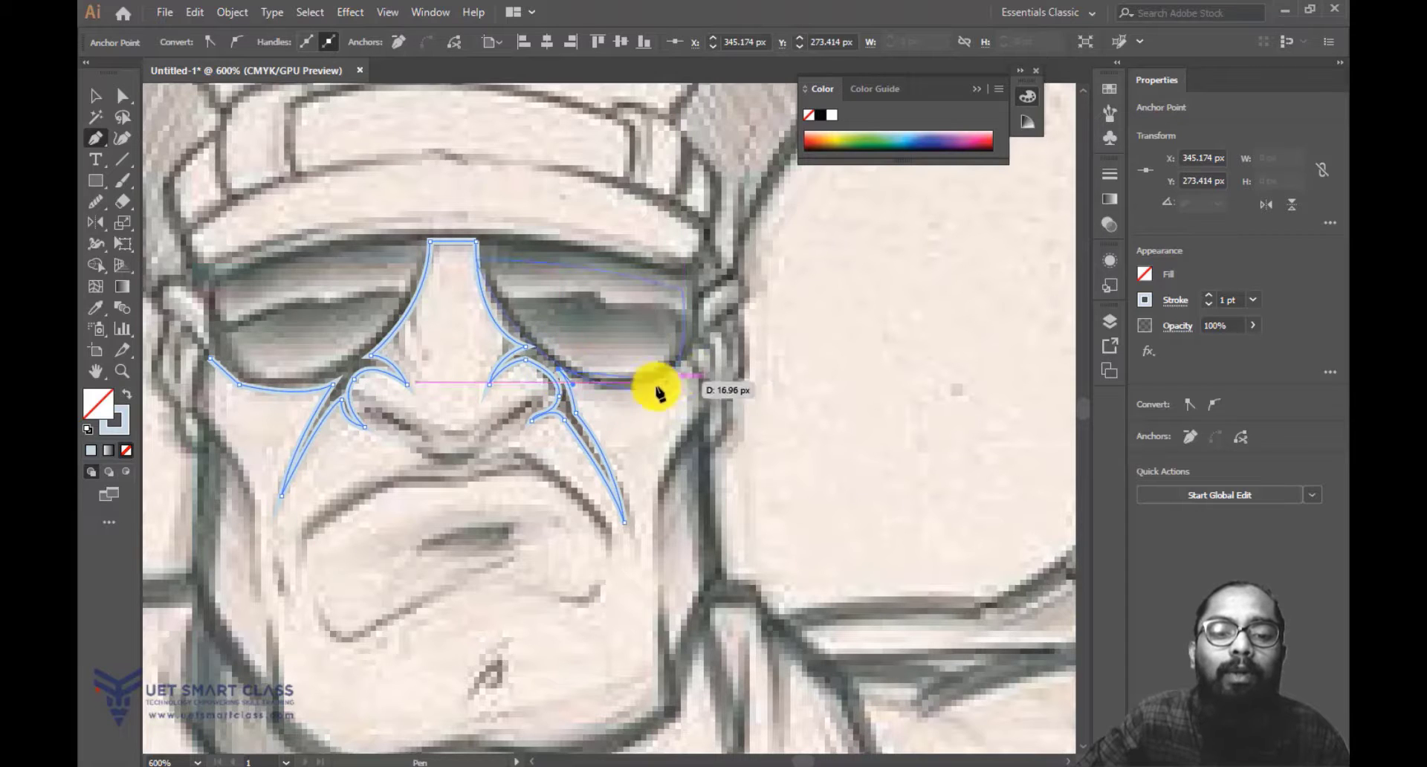
Trace the face path along the right lens's lower edge and around the cheek hollow as a pointed notch.
click(615, 390)
drag(657, 395, 684, 348)
click(682, 362)
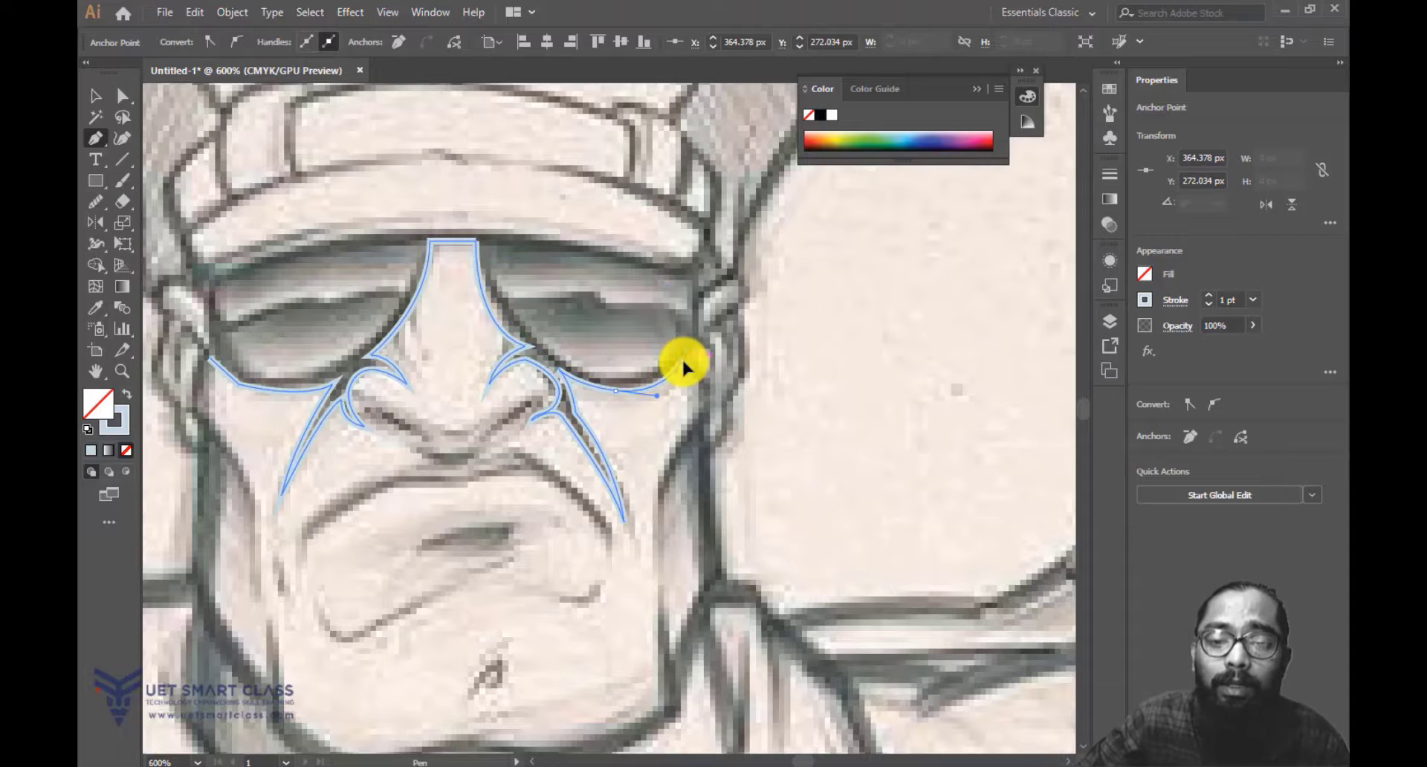
drag(704, 410, 663, 509)
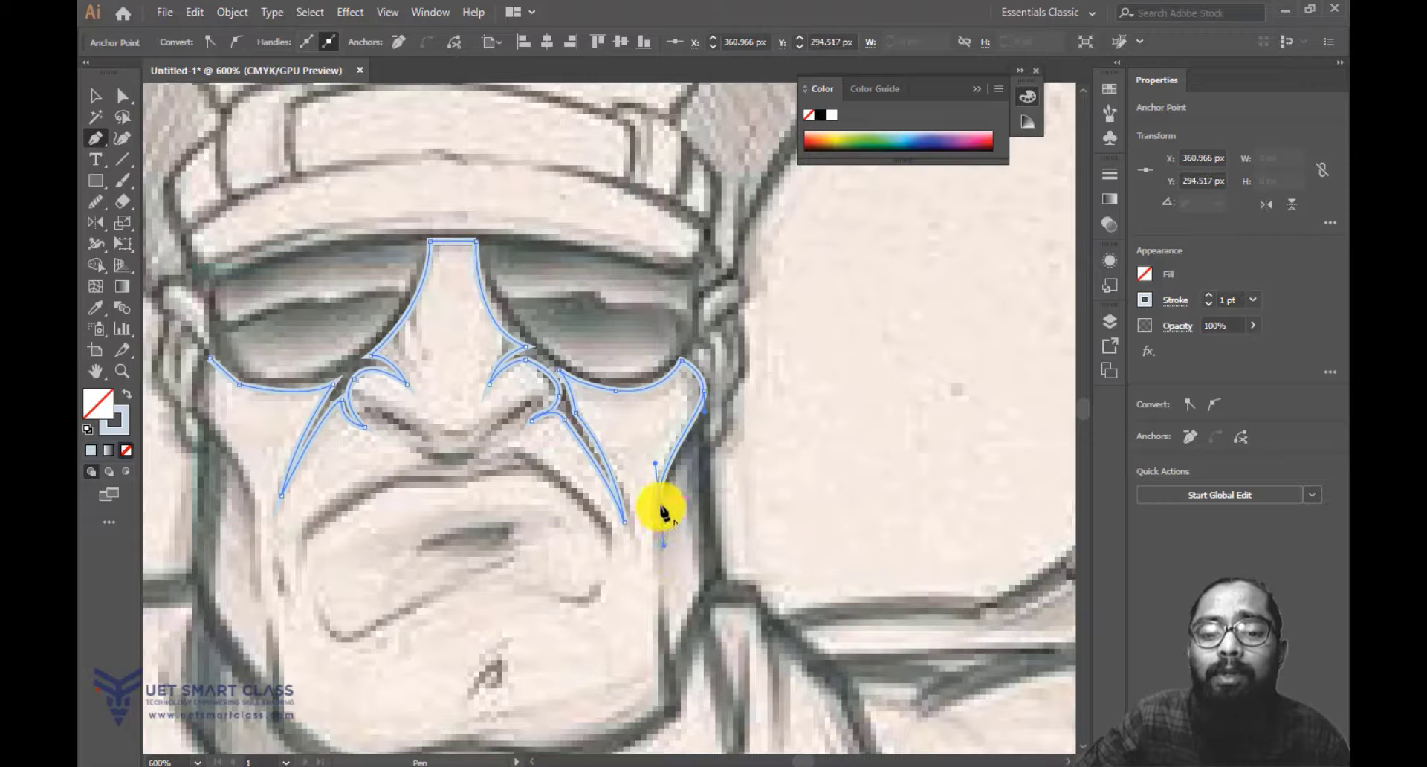
drag(696, 441, 703, 445)
click(695, 442)
Carry the face path down the right side of the jaw, with a narrow pointed notch, to the chin's right corner.
key(space)
drag(692, 501, 729, 427)
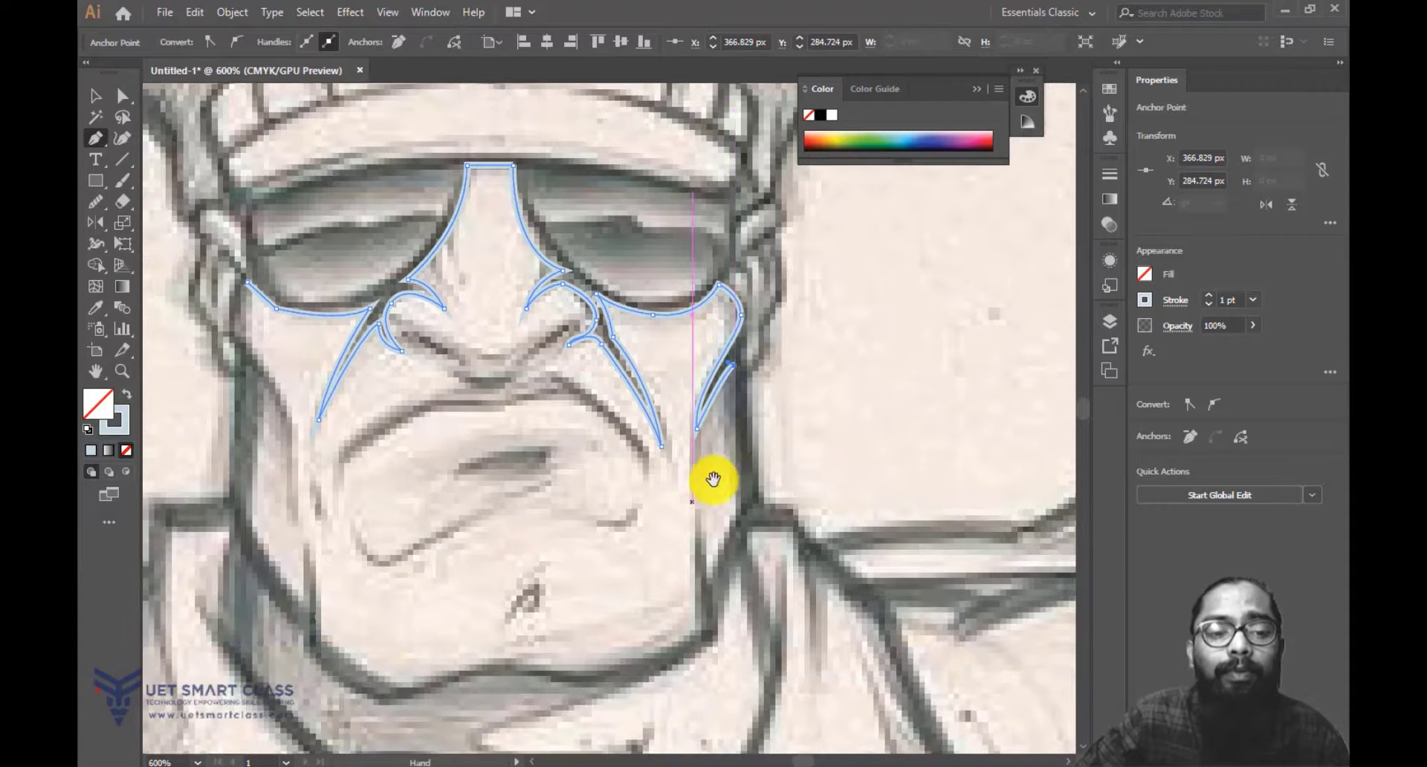
drag(712, 478, 751, 453)
click(778, 488)
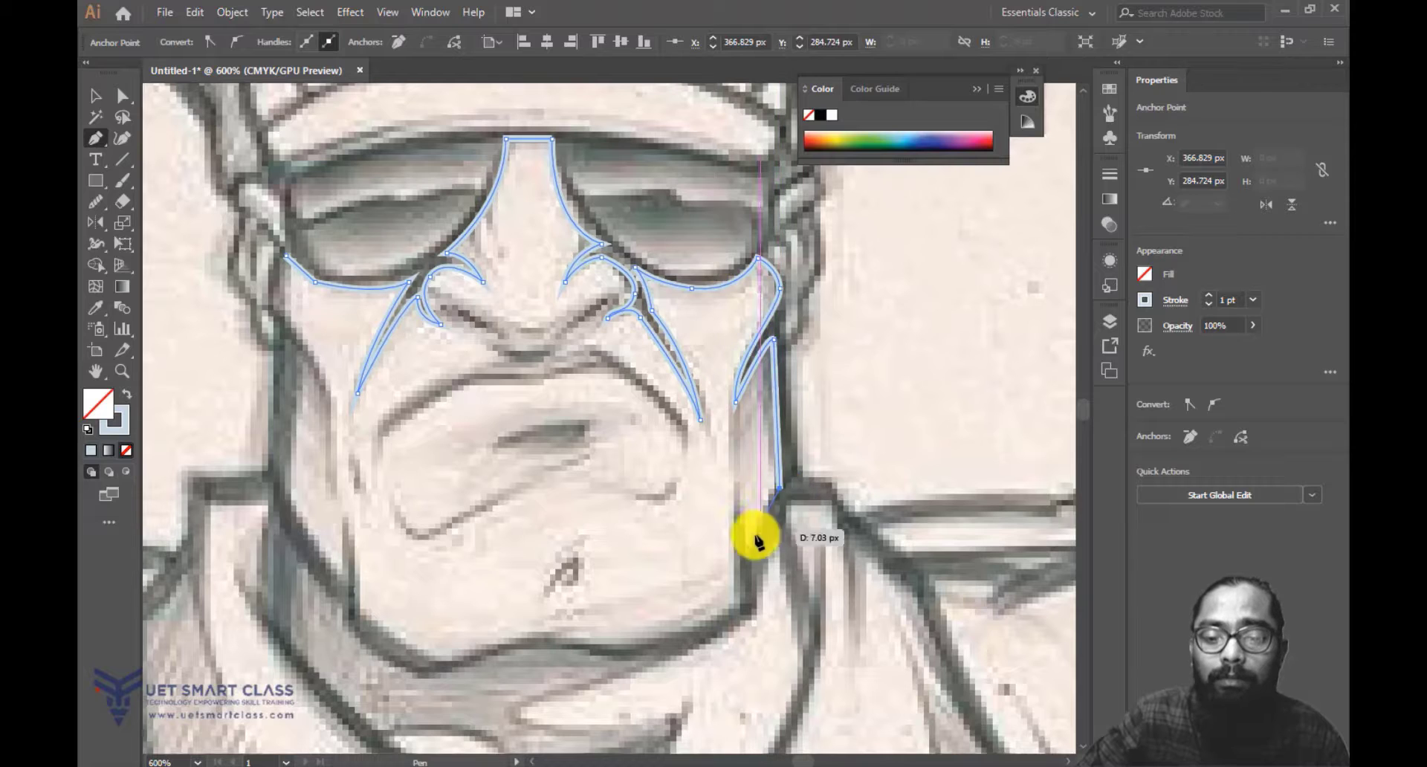
click(750, 535)
drag(749, 560, 745, 484)
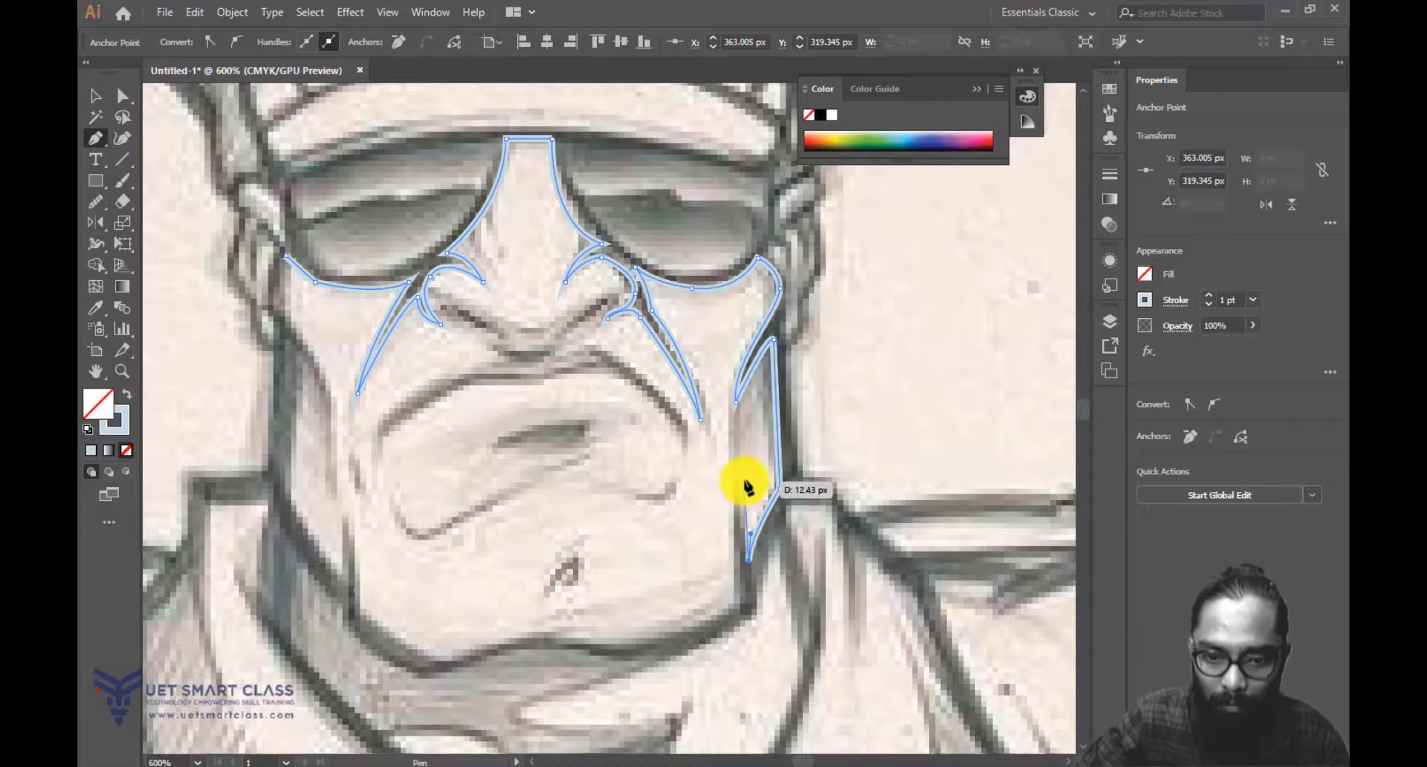
click(742, 604)
Trace the chin and the notched left side of the jaw, closing the face path at its starting point.
drag(655, 647, 341, 613)
drag(345, 514, 331, 584)
drag(279, 489, 294, 347)
drag(327, 412, 329, 424)
drag(285, 320, 295, 275)
click(285, 320)
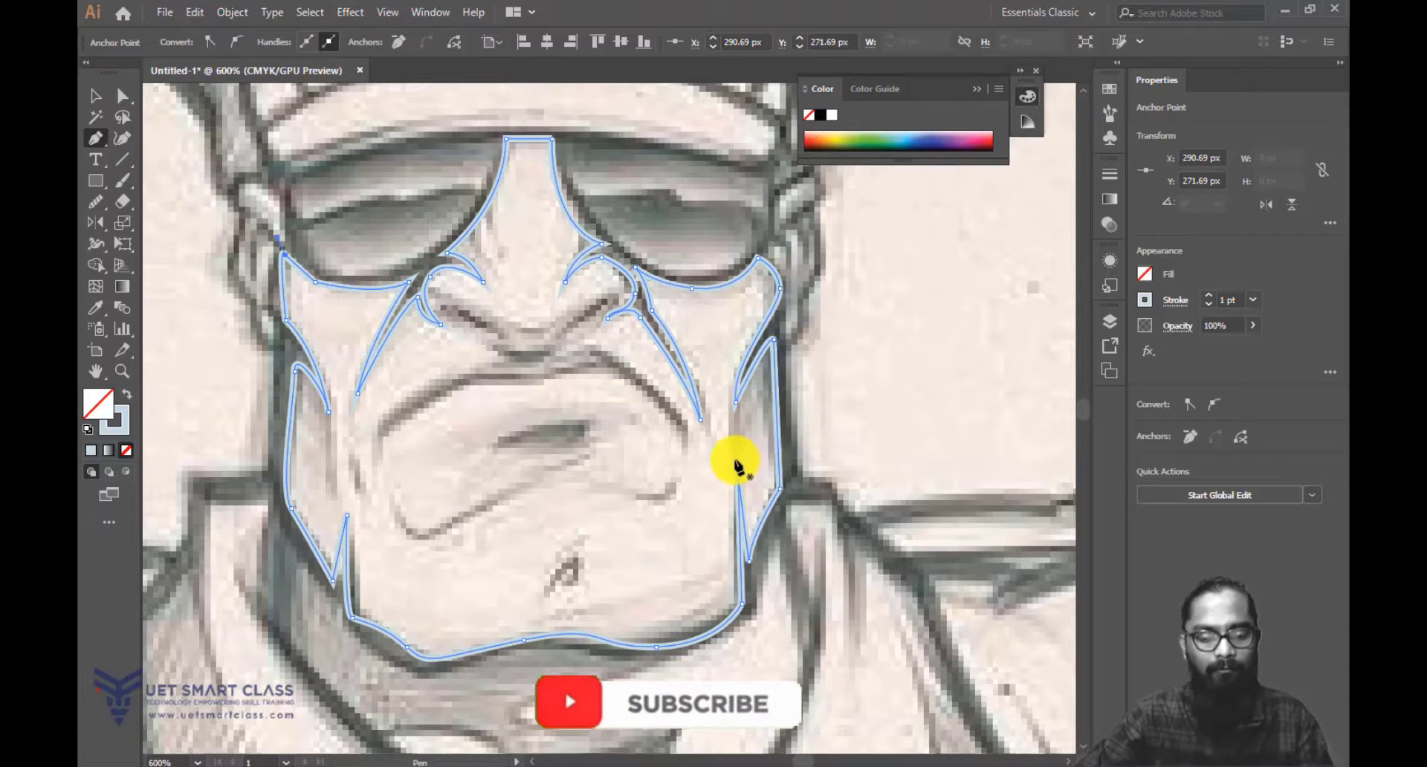
Fill the face shape with the peach skin colour sampled from the reference police officer, then deselect it.
key(ctrl+minus)
key(ctrl+minus)
drag(717, 522, 708, 492)
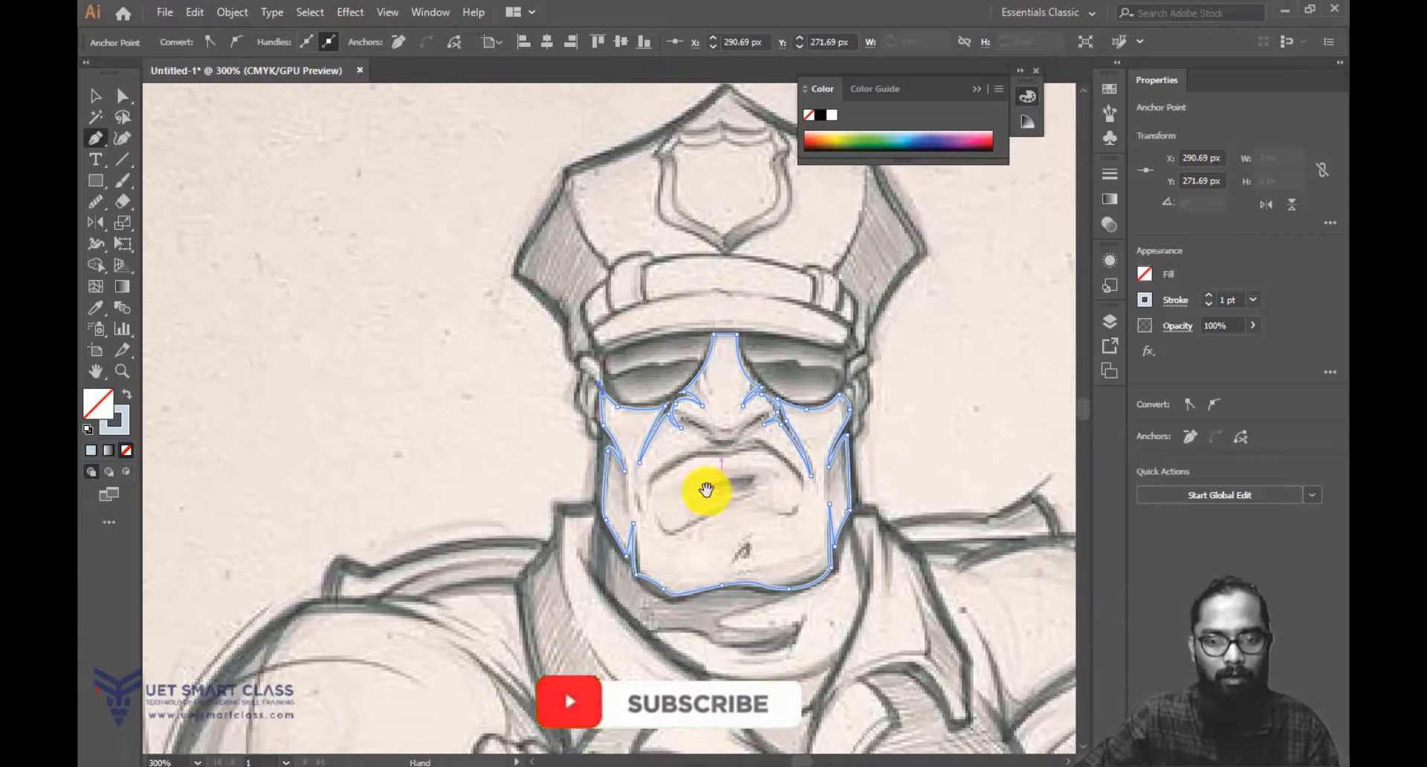
drag(382, 479, 702, 448)
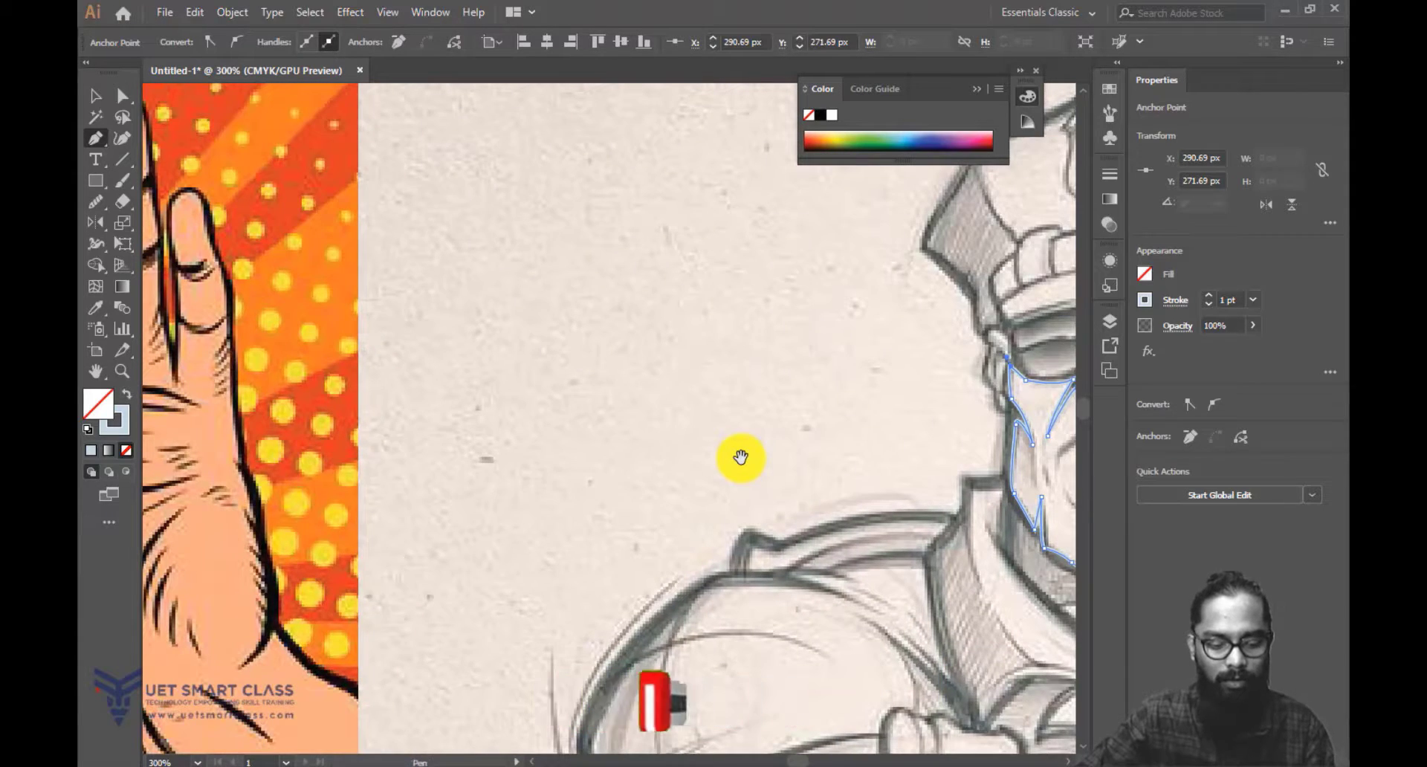
drag(328, 435, 778, 430)
click(345, 326)
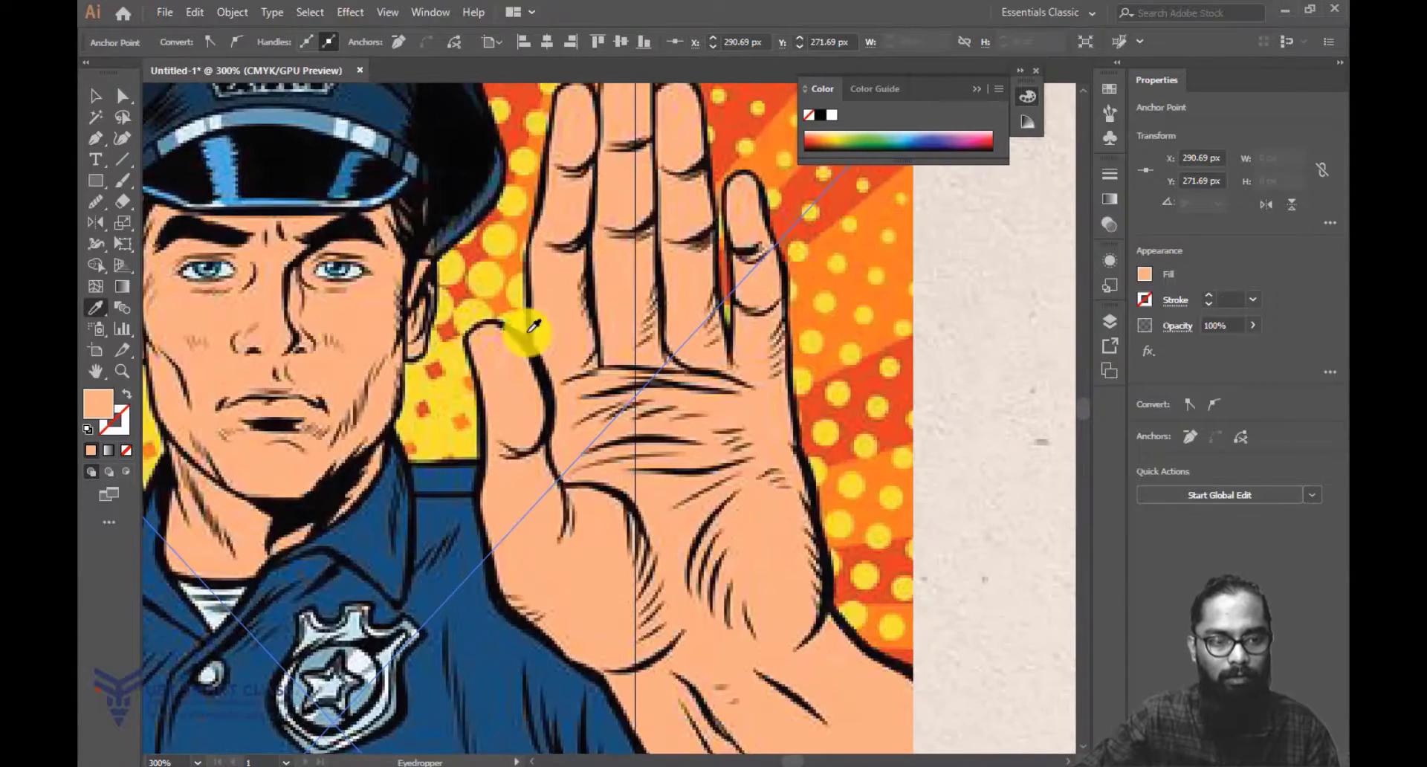
mouse_move(868, 345)
mouse_down()
mouse_move(376, 338)
mouse_move(208, 295)
mouse_up()
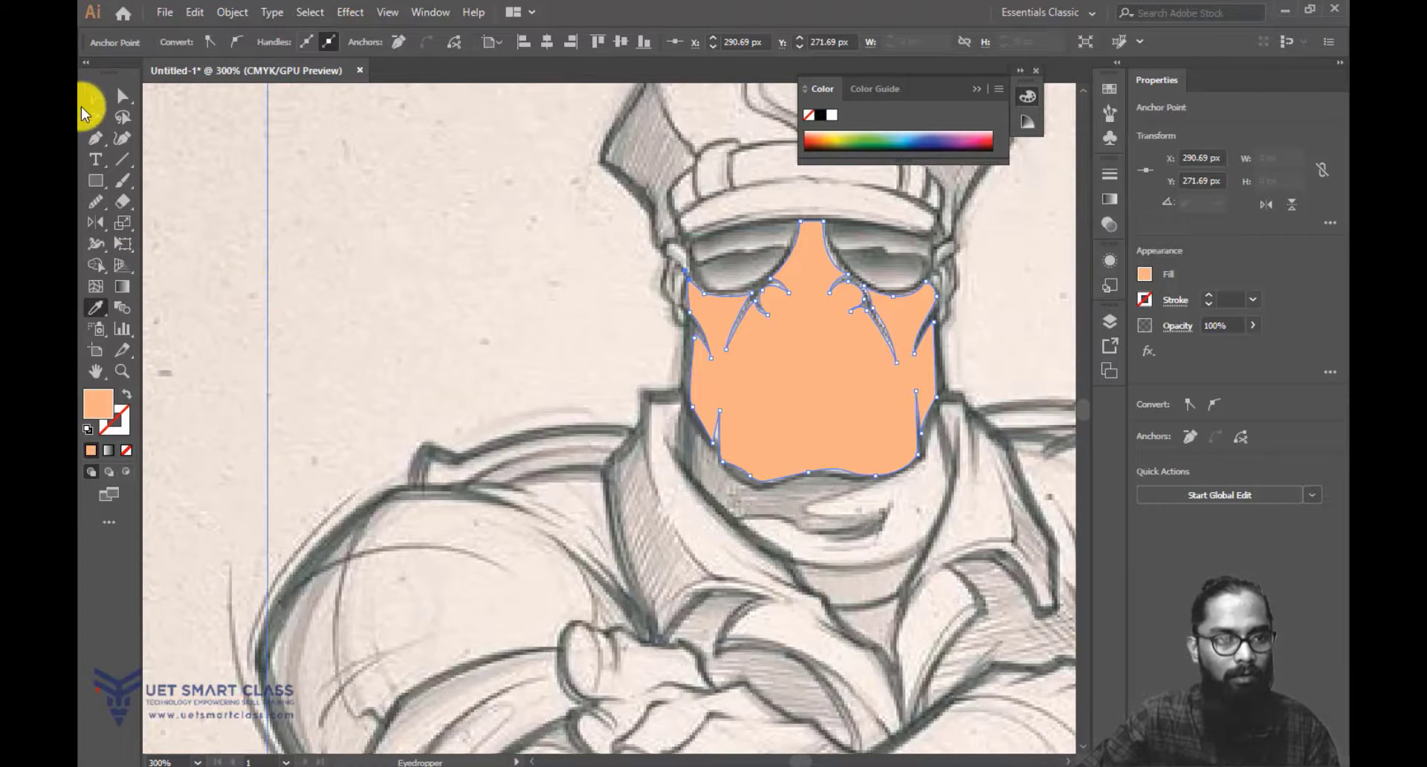
click(94, 98)
click(379, 143)
drag(993, 344, 917, 362)
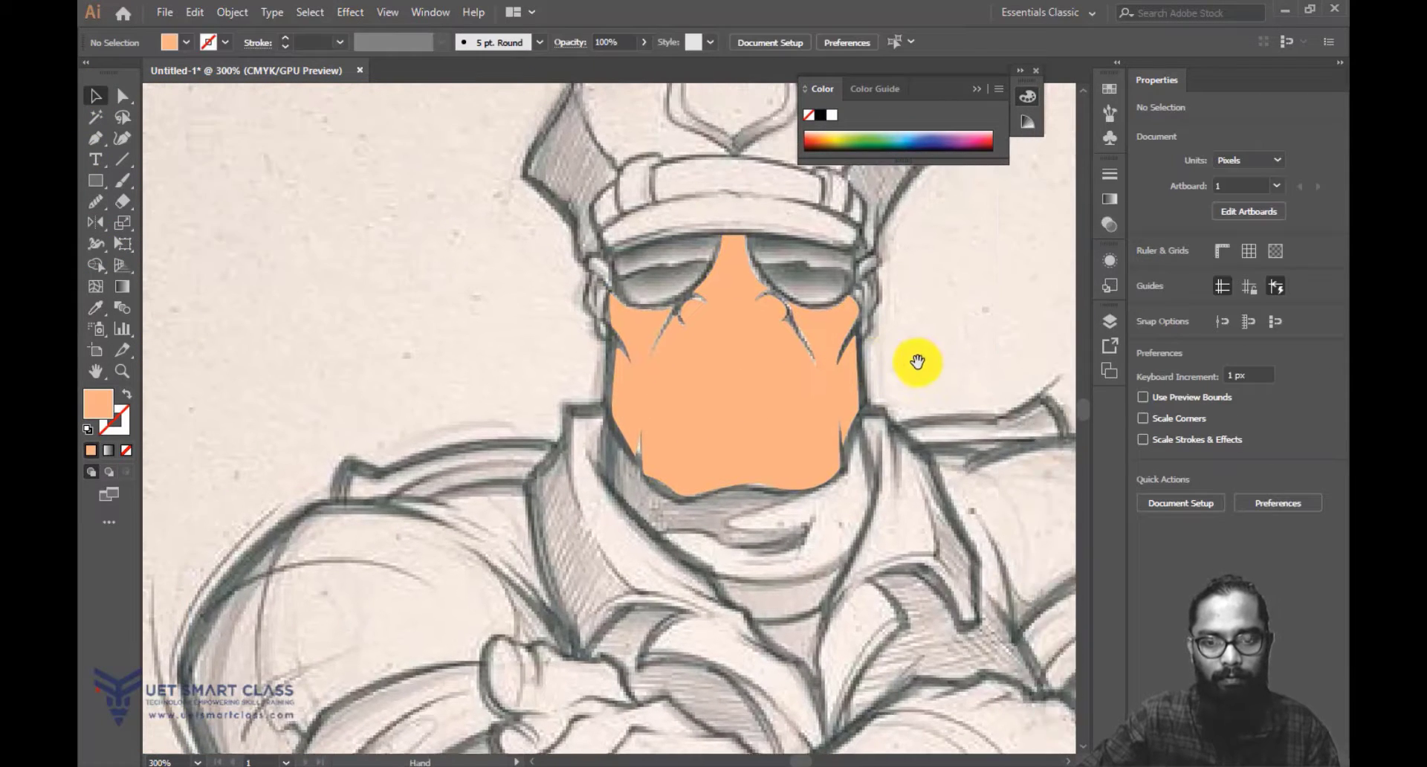
Swap the face shape's fill and stroke so the sketch shows inside a peach outline.
click(763, 392)
click(128, 394)
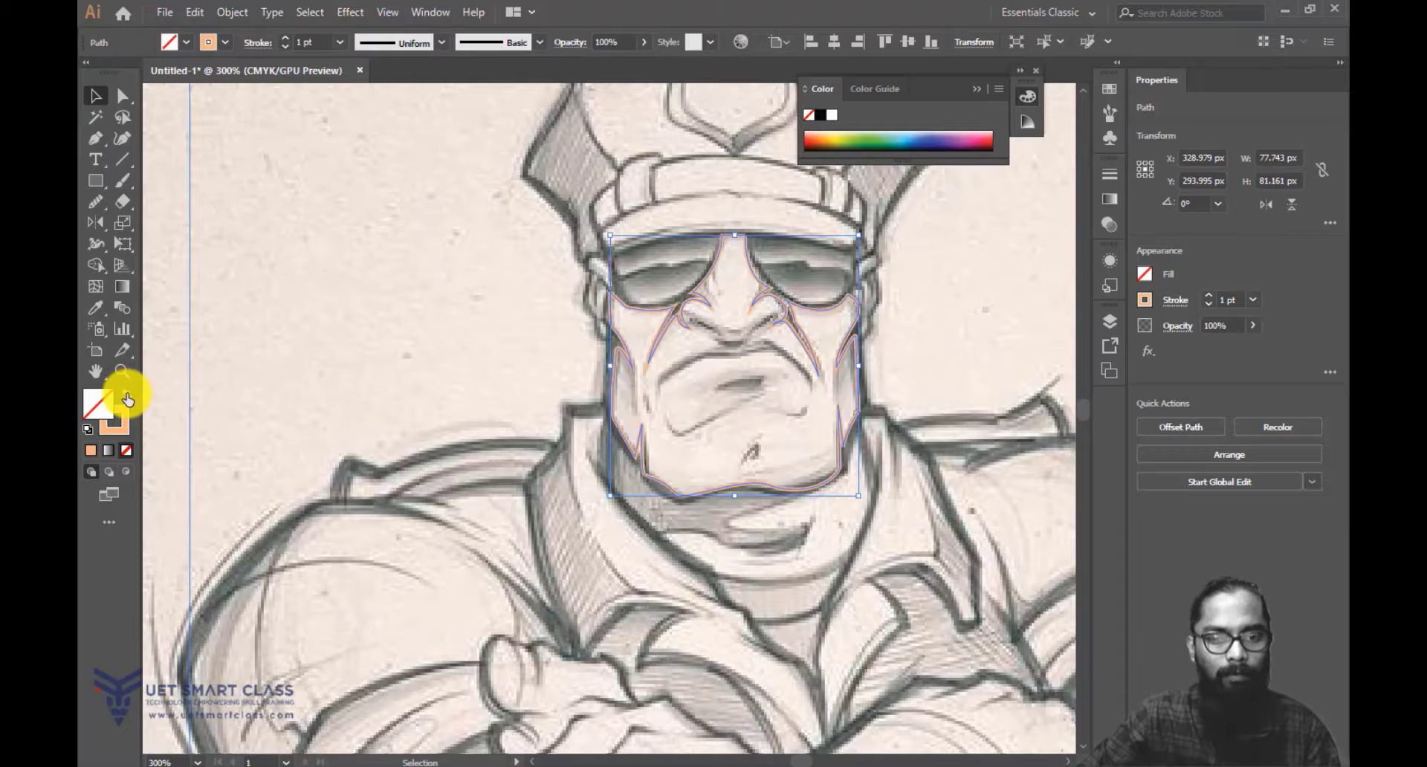
key(ctrl+equal)
key(ctrl+equal)
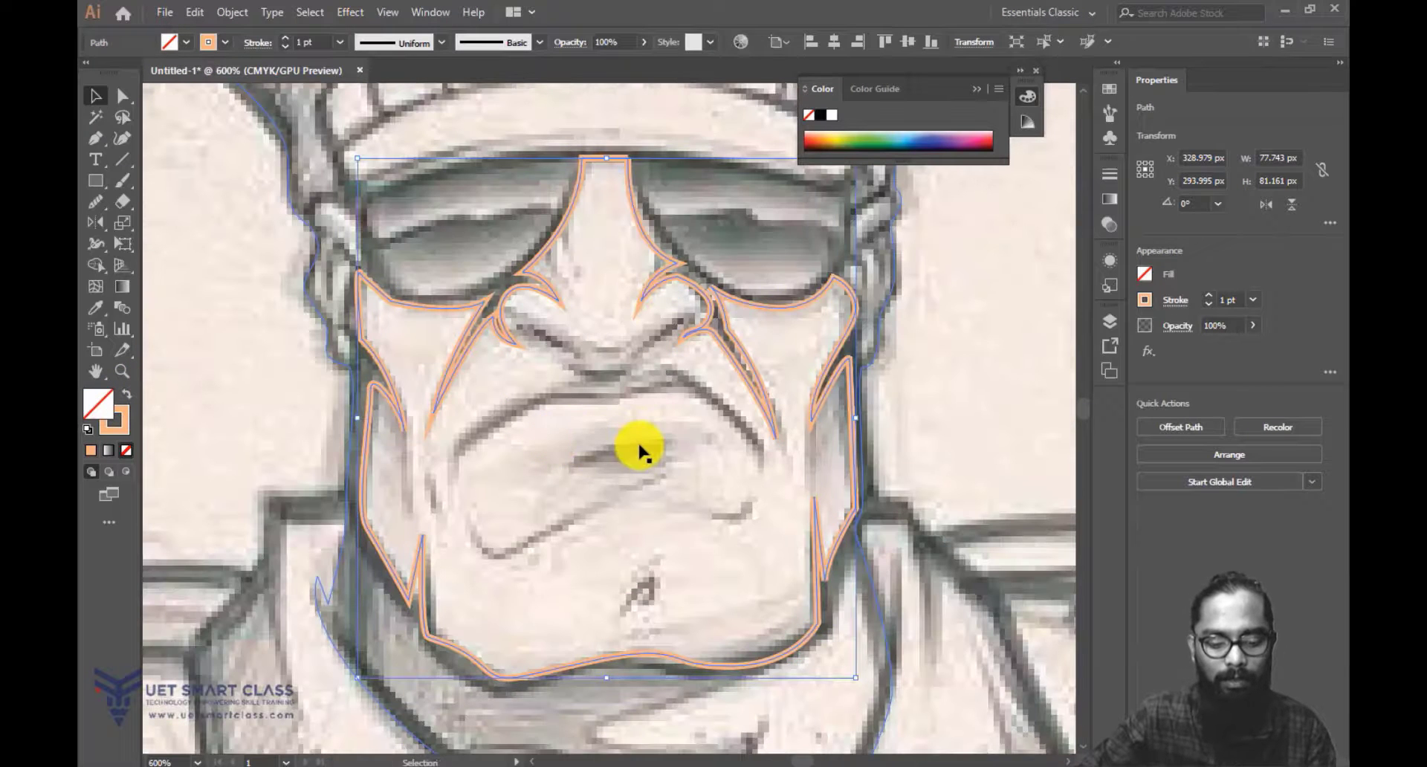
Draw closed slit shapes for both nostrils and a small crescent under the nose tip with the Pen tool.
key(p)
drag(637, 349, 591, 342)
drag(576, 445, 631, 382)
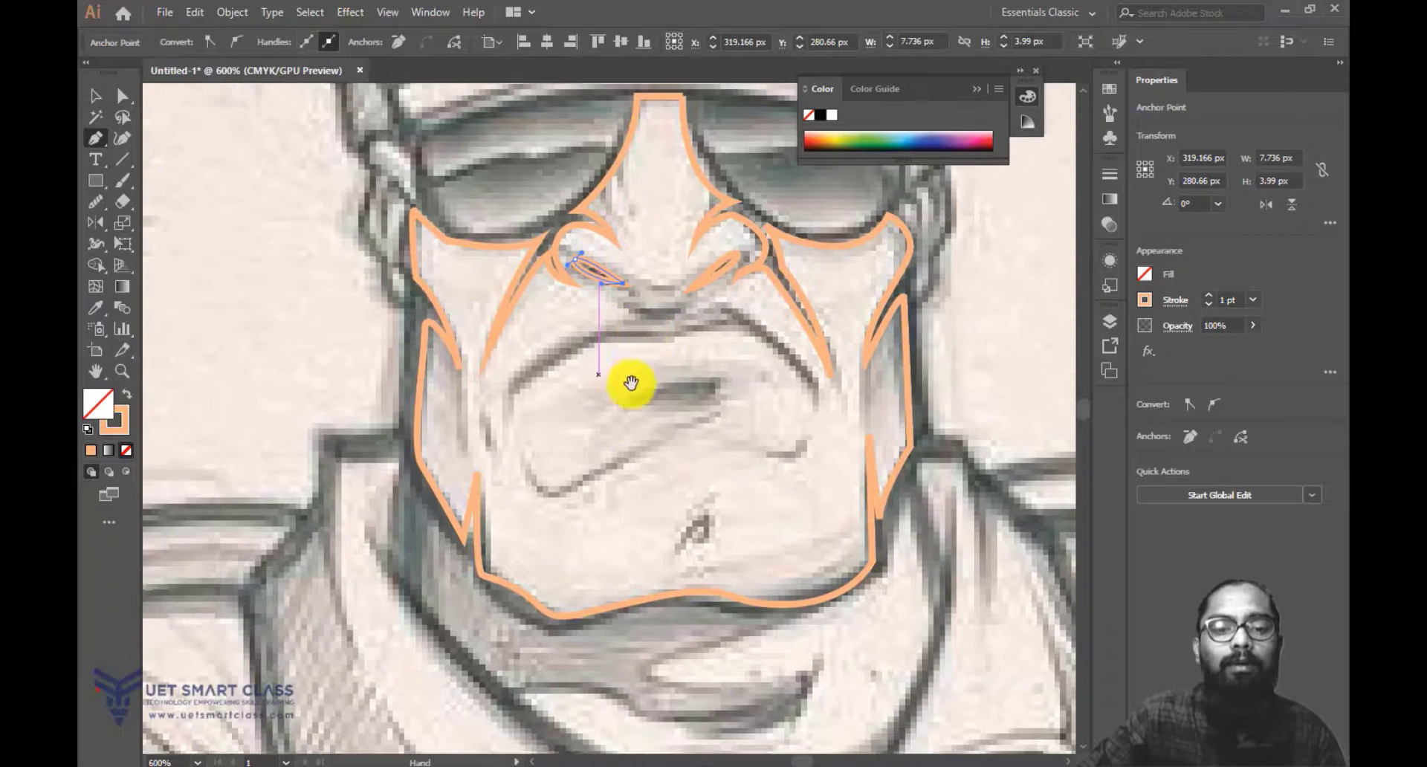
drag(680, 310, 719, 293)
click(679, 307)
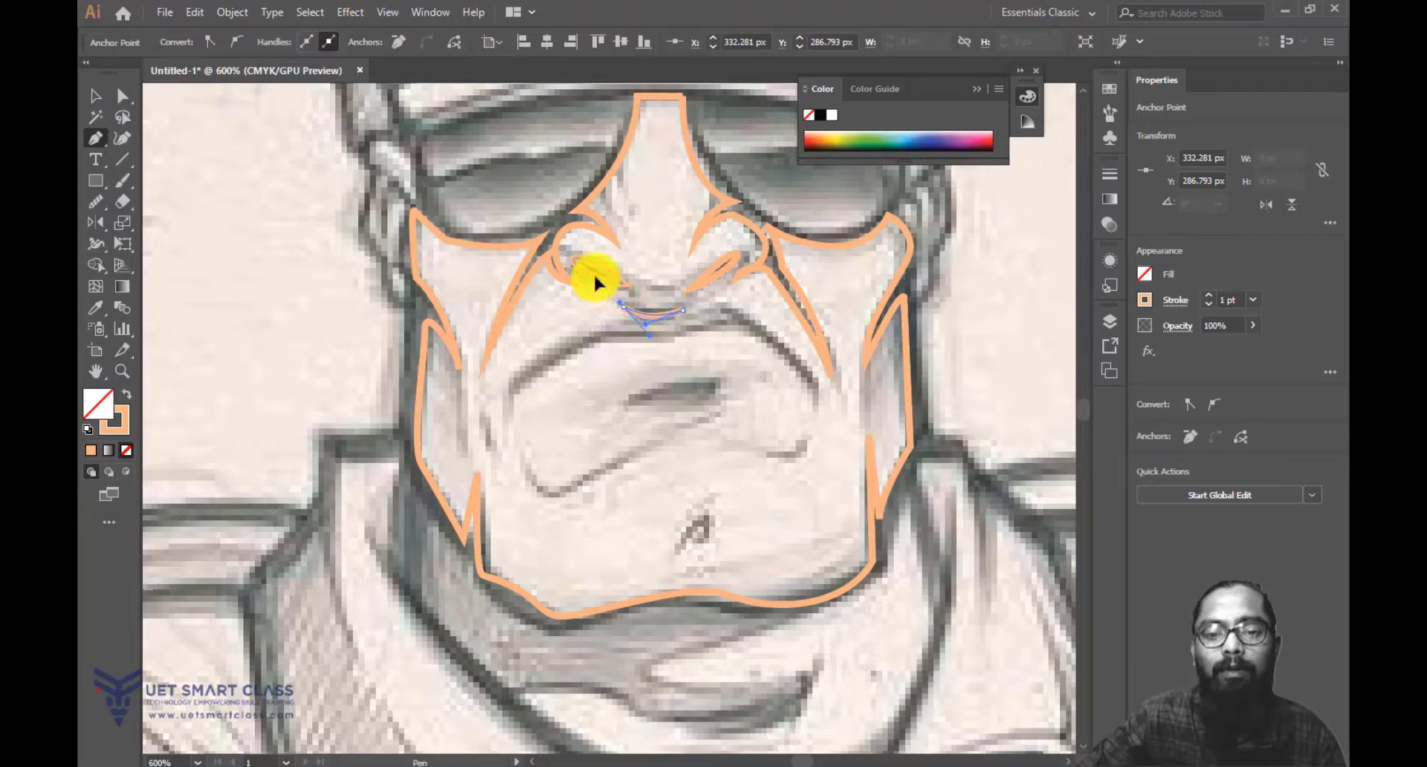
drag(593, 275, 590, 261)
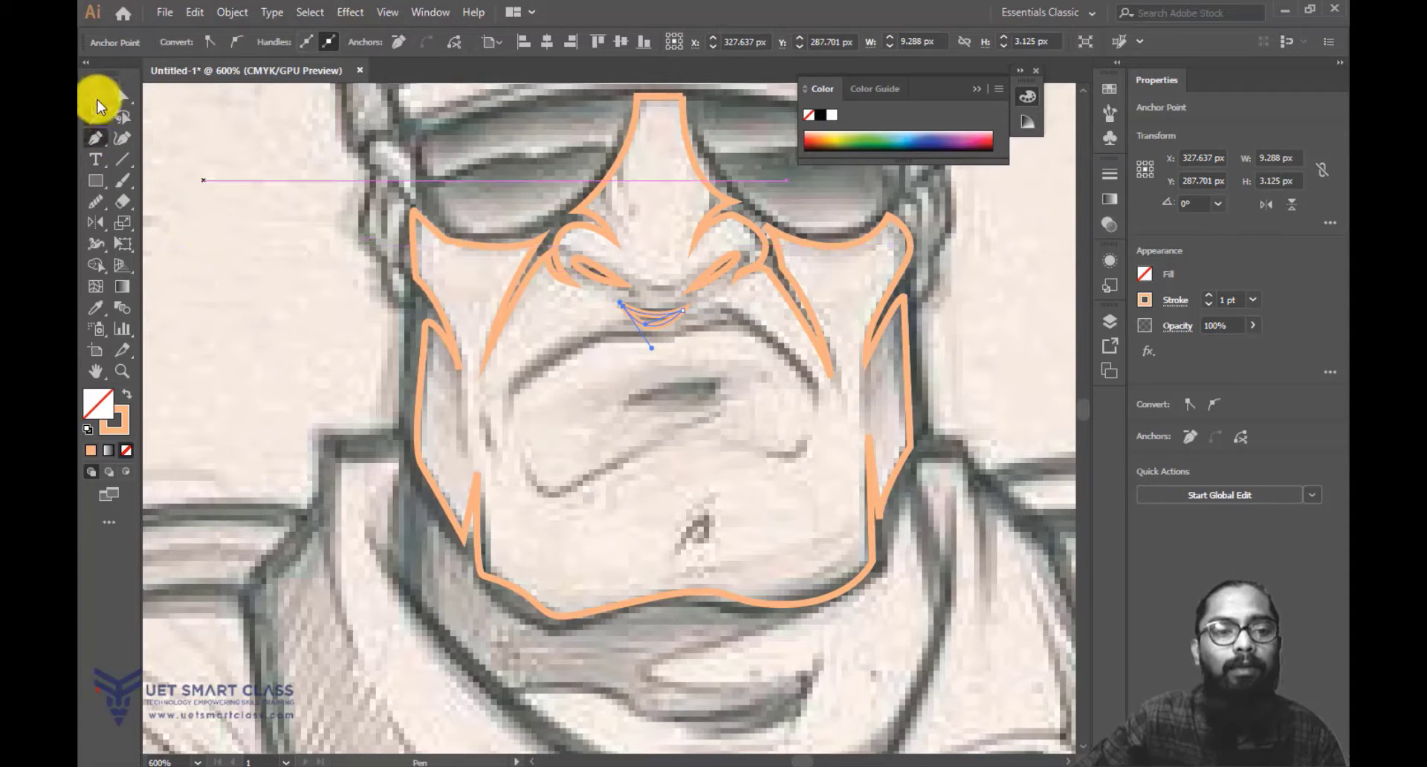
Fill the two nostril shapes with dark grey.
click(96, 98)
click(704, 281)
shift+click(589, 278)
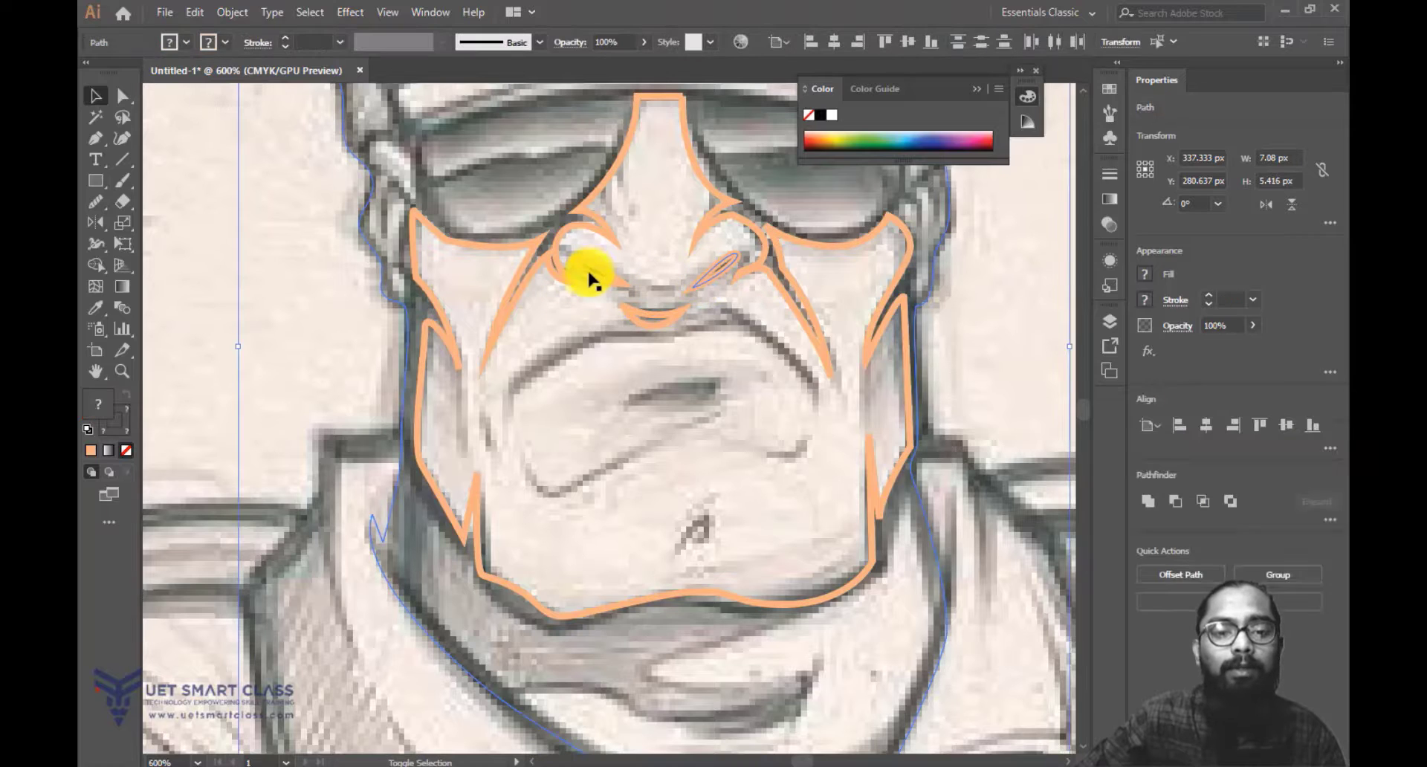
double_click(100, 400)
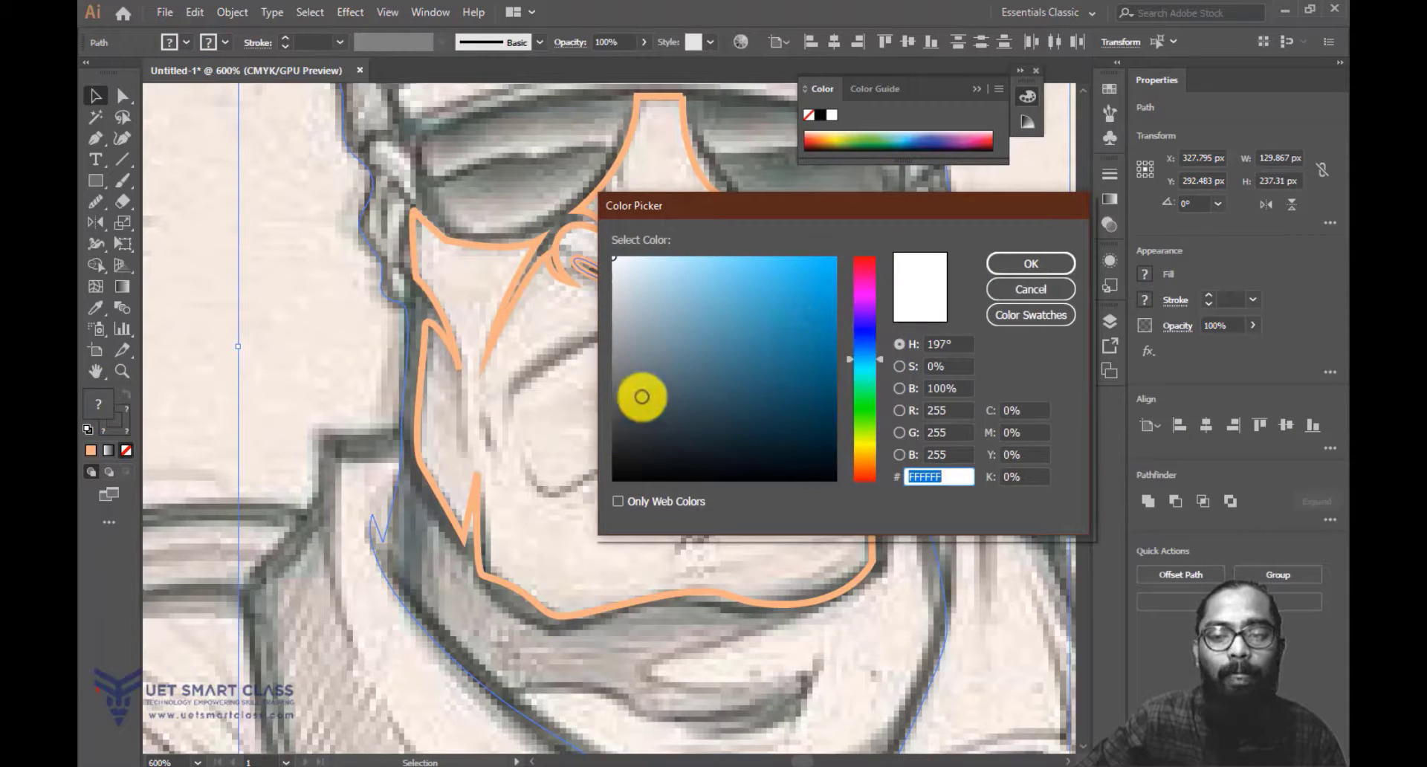
click(1043, 263)
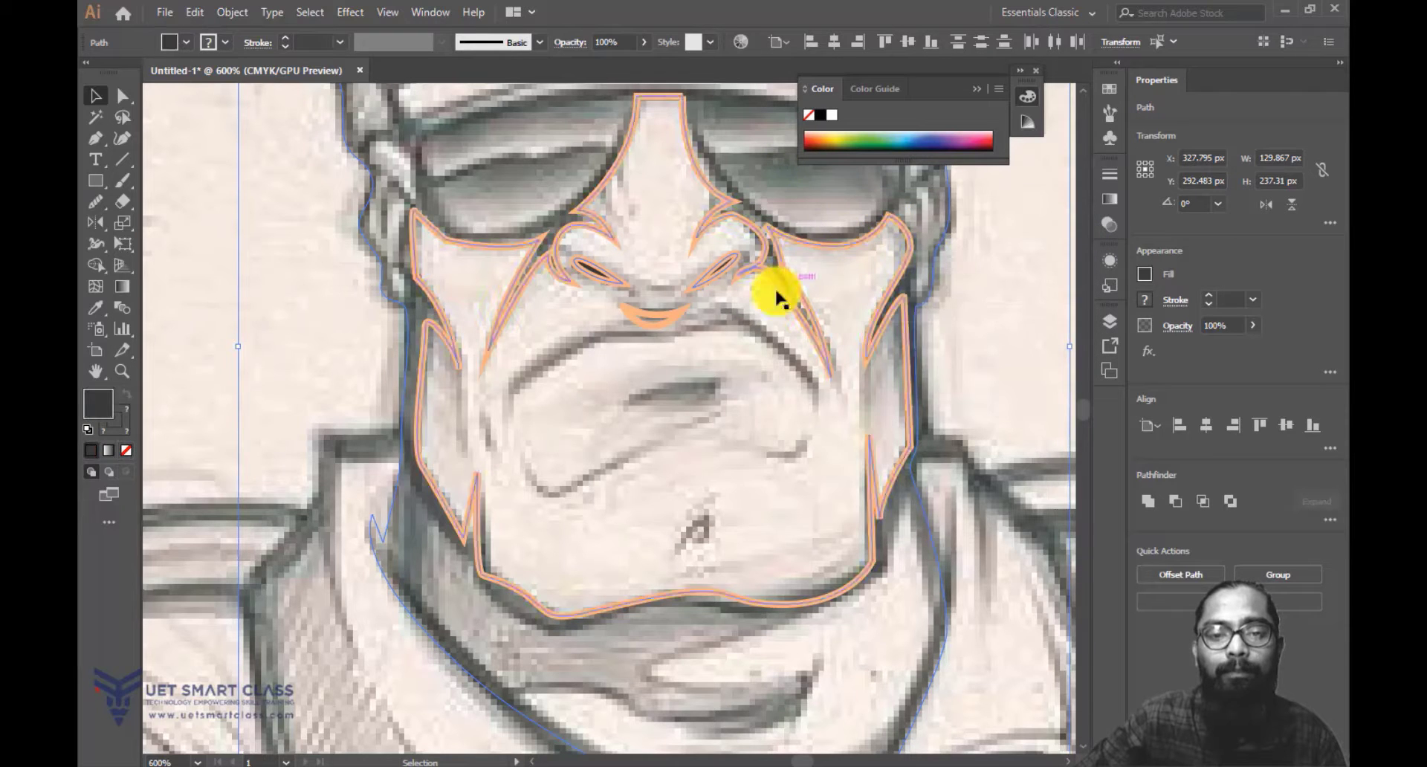
click(275, 212)
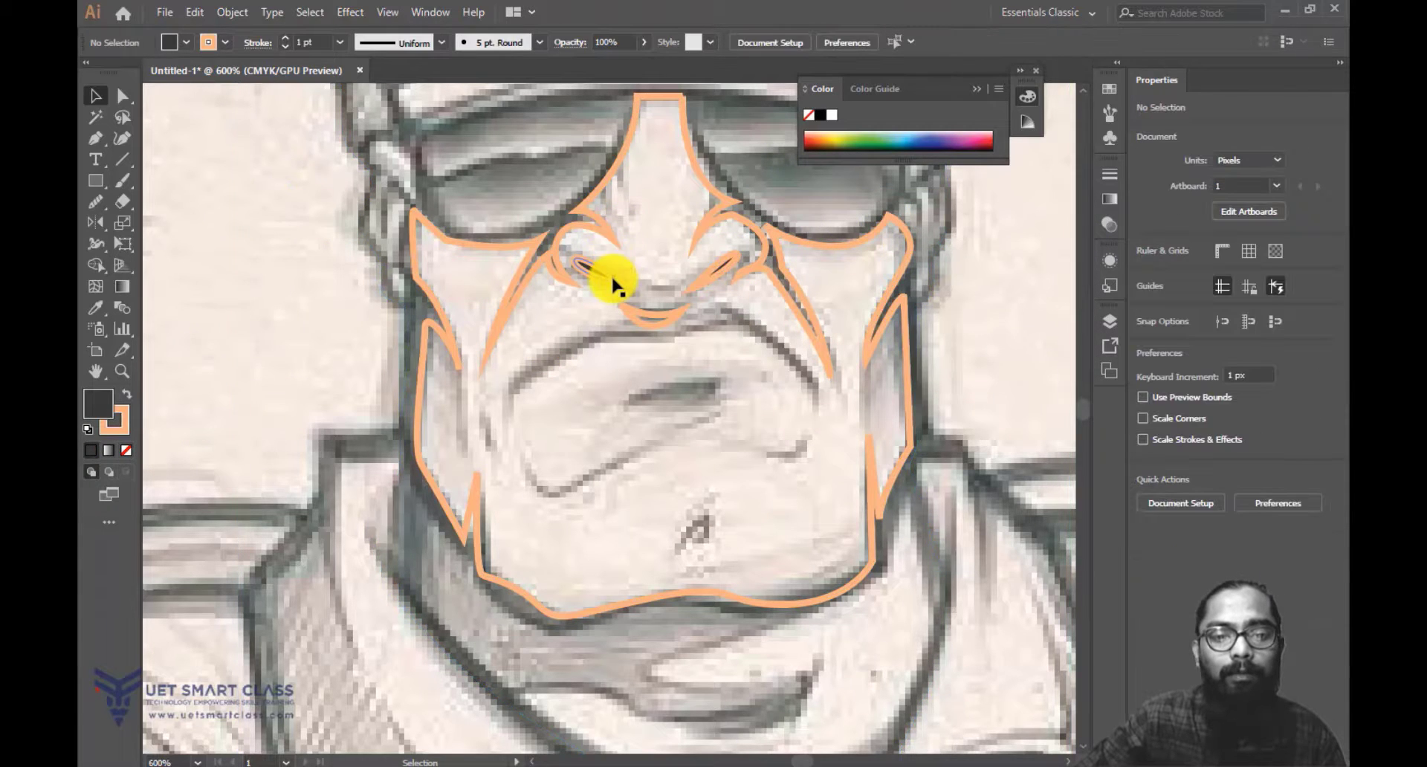
Remove the stroke from both nostril shapes.
click(612, 281)
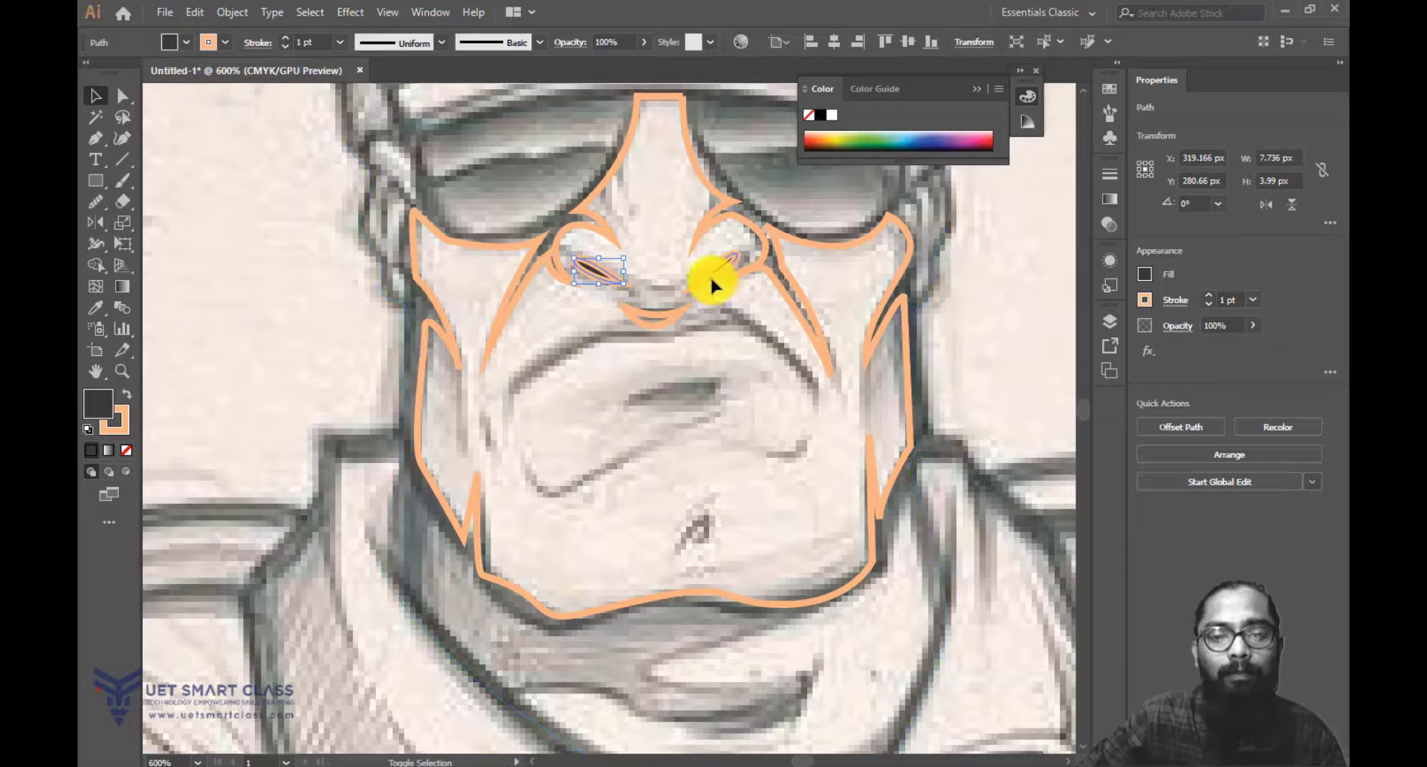
shift+click(711, 277)
click(126, 450)
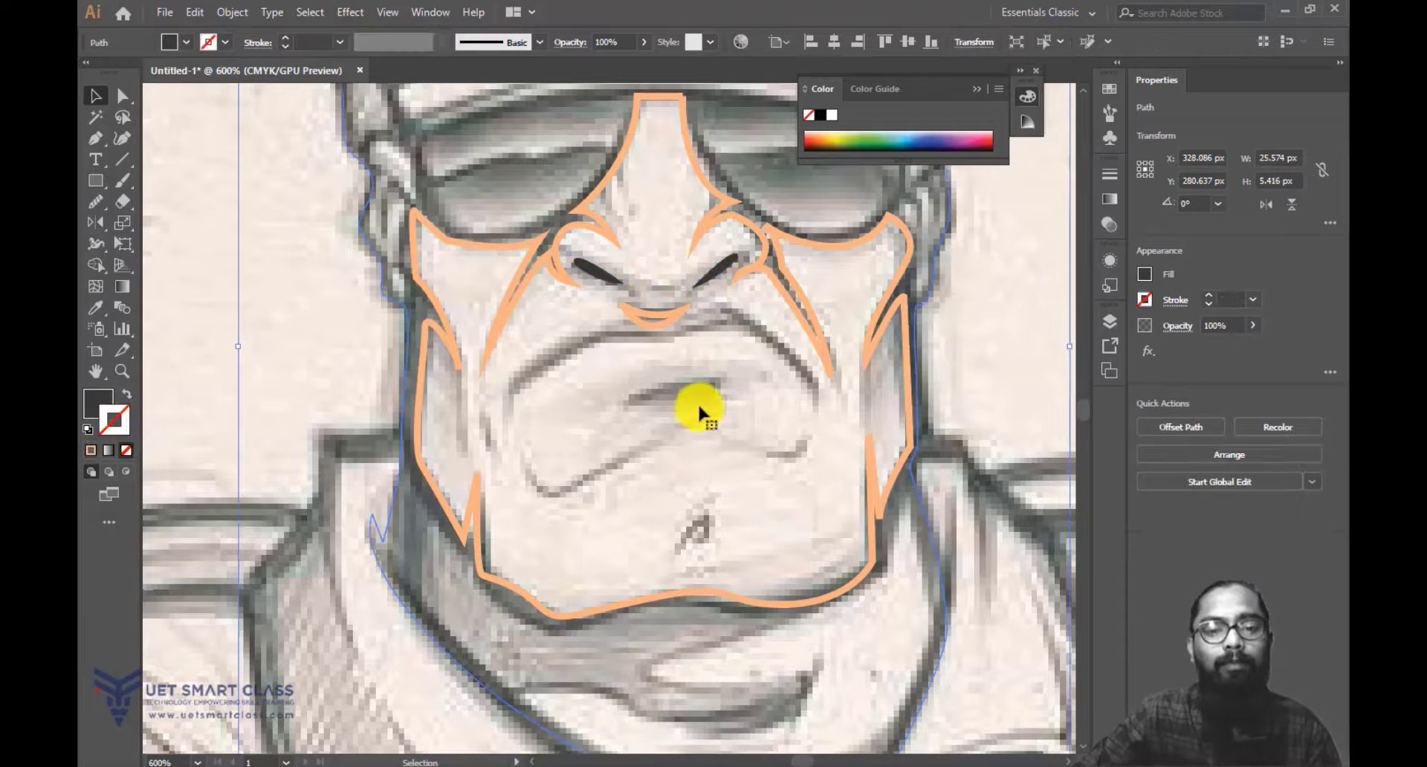
Swap the face shape's stroke and fill back so it is solid peach without an outline.
click(780, 288)
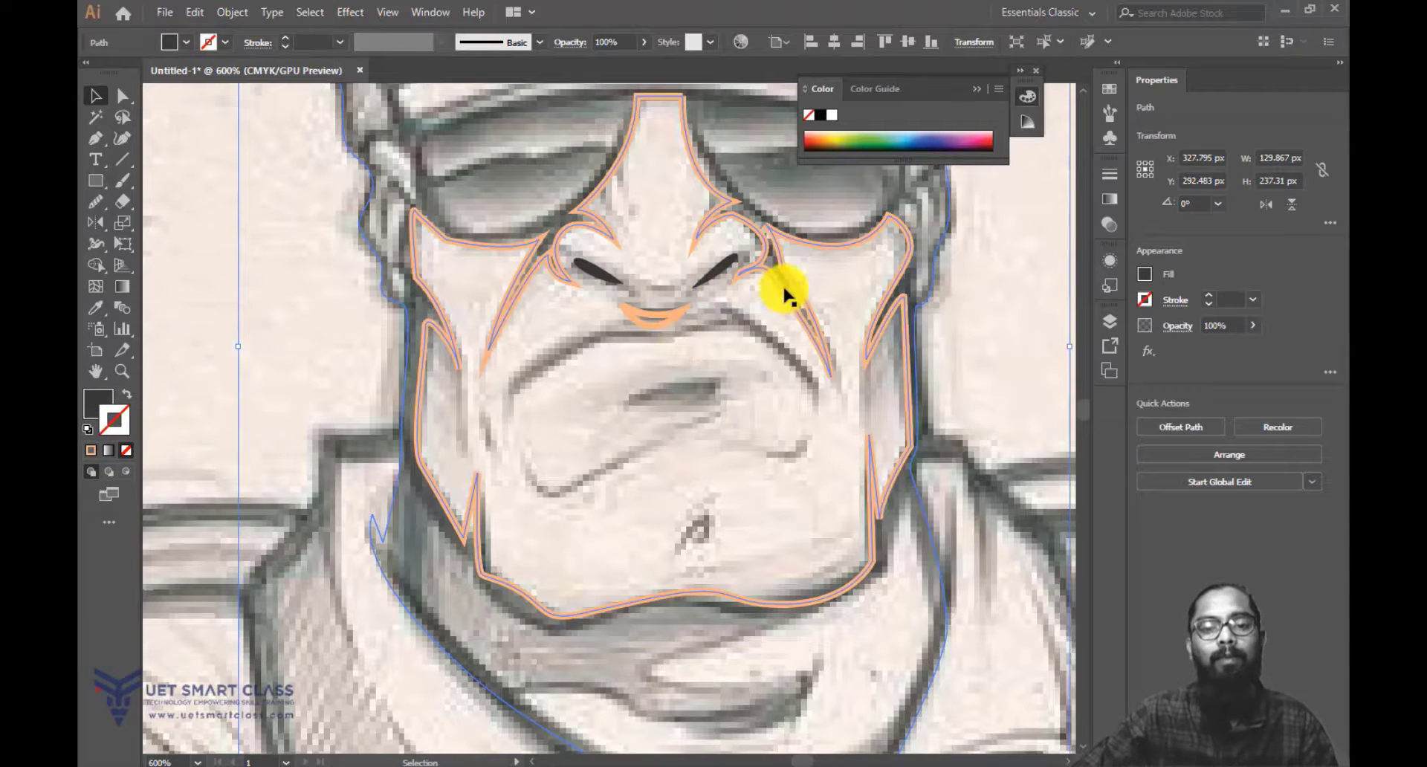
click(126, 398)
click(1000, 298)
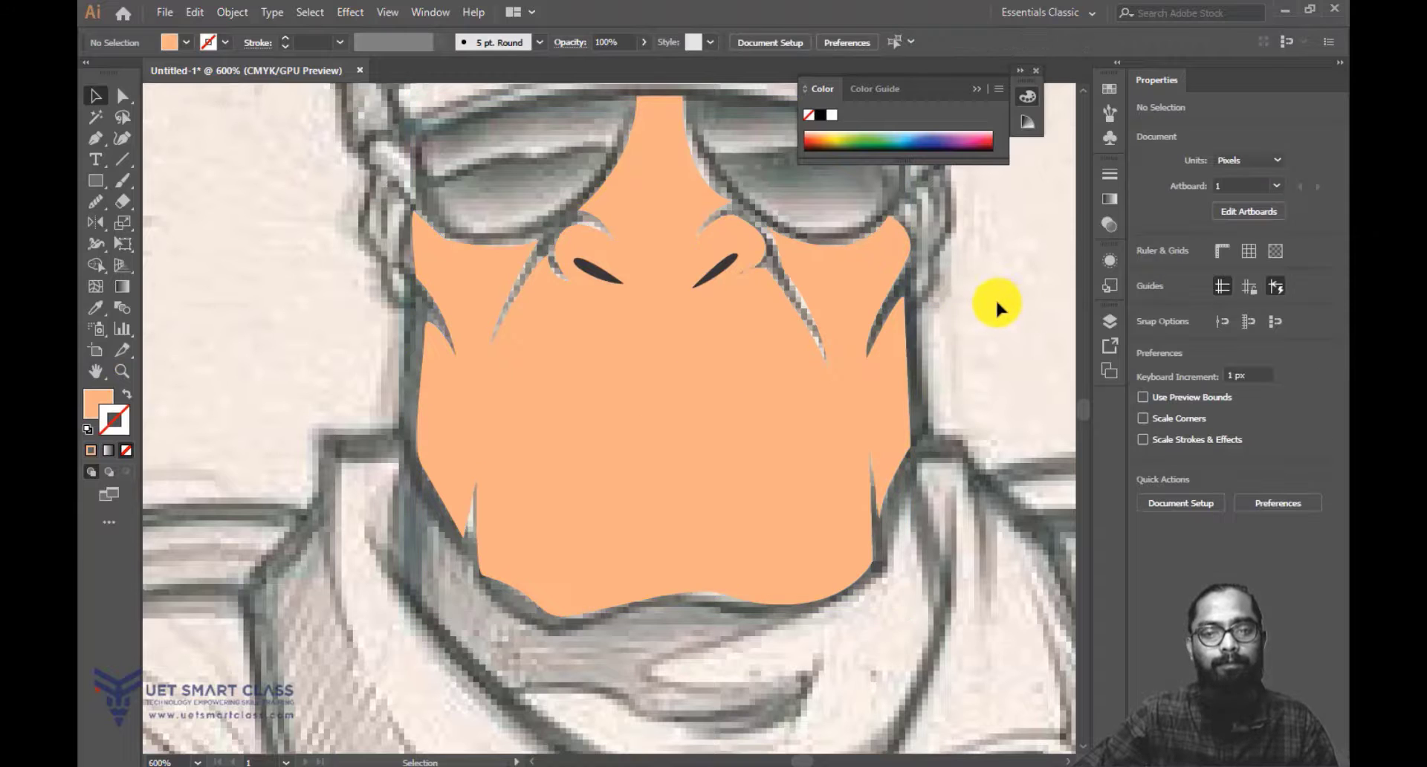
key(ctrl+minus)
key(ctrl+minus)
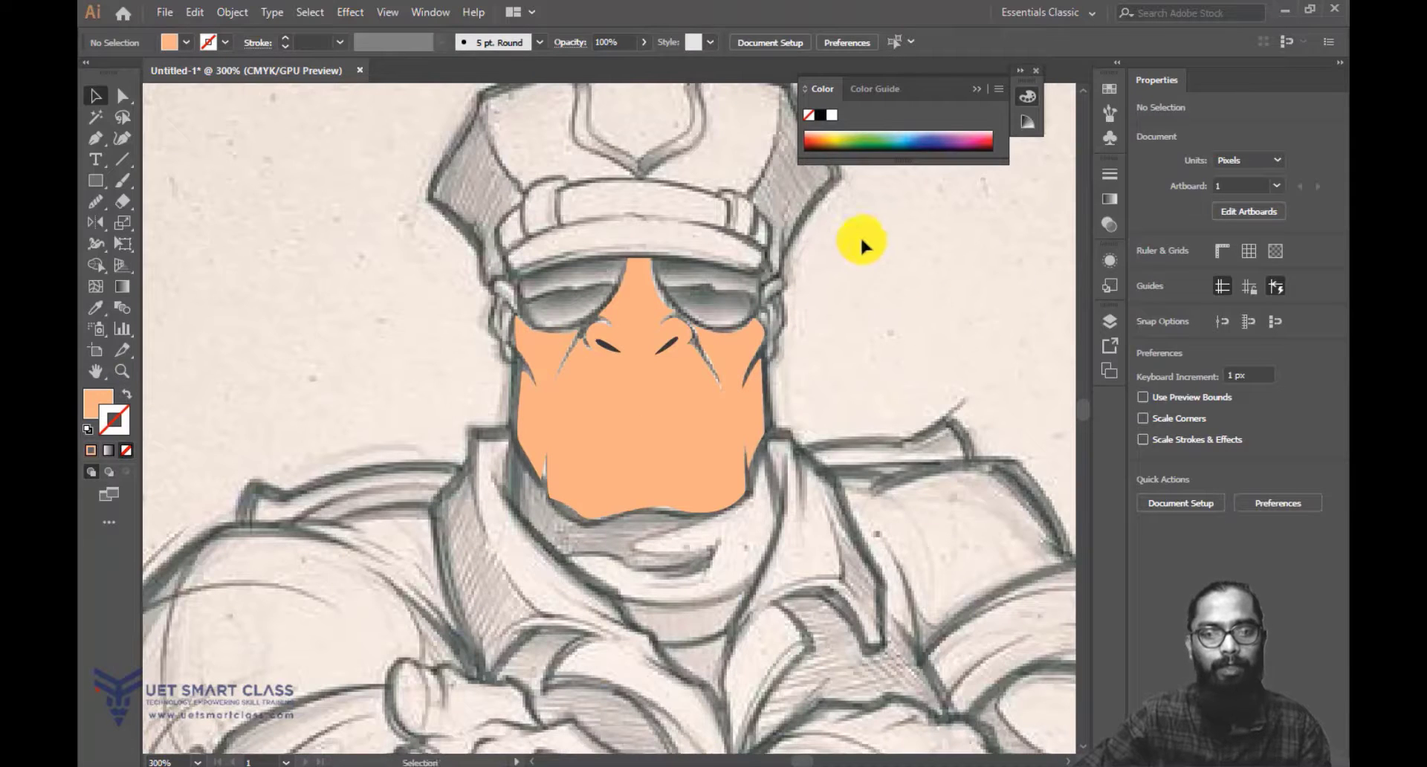
Bring all the traced head shapes to the front of the sketch and view the whole artboard.
scroll(934, 295, up, 3)
click(501, 510)
right_click(635, 384)
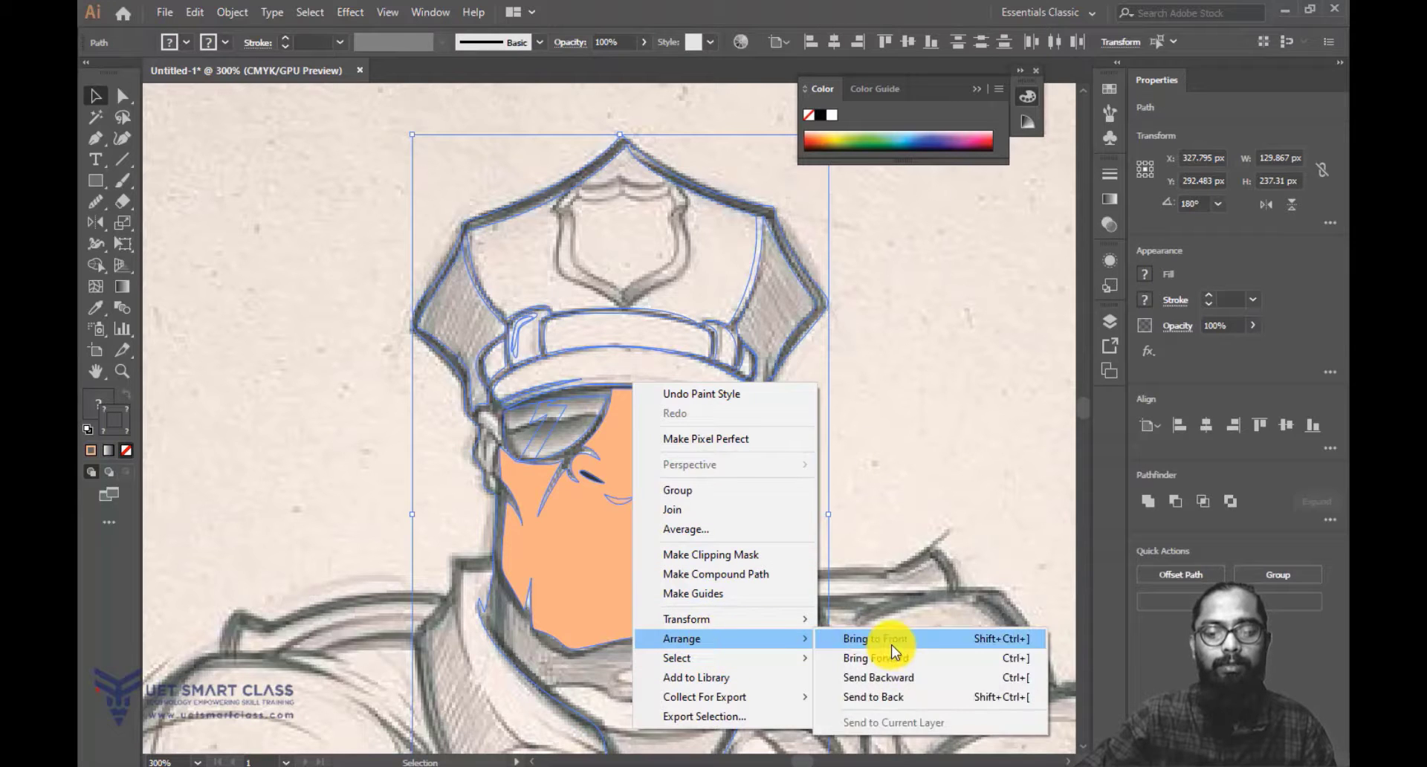
click(938, 637)
click(944, 486)
key(ctrl+minus)
key(ctrl+minus)
key(ctrl+minus)
key(ctrl+minus)
key(ctrl+minus)
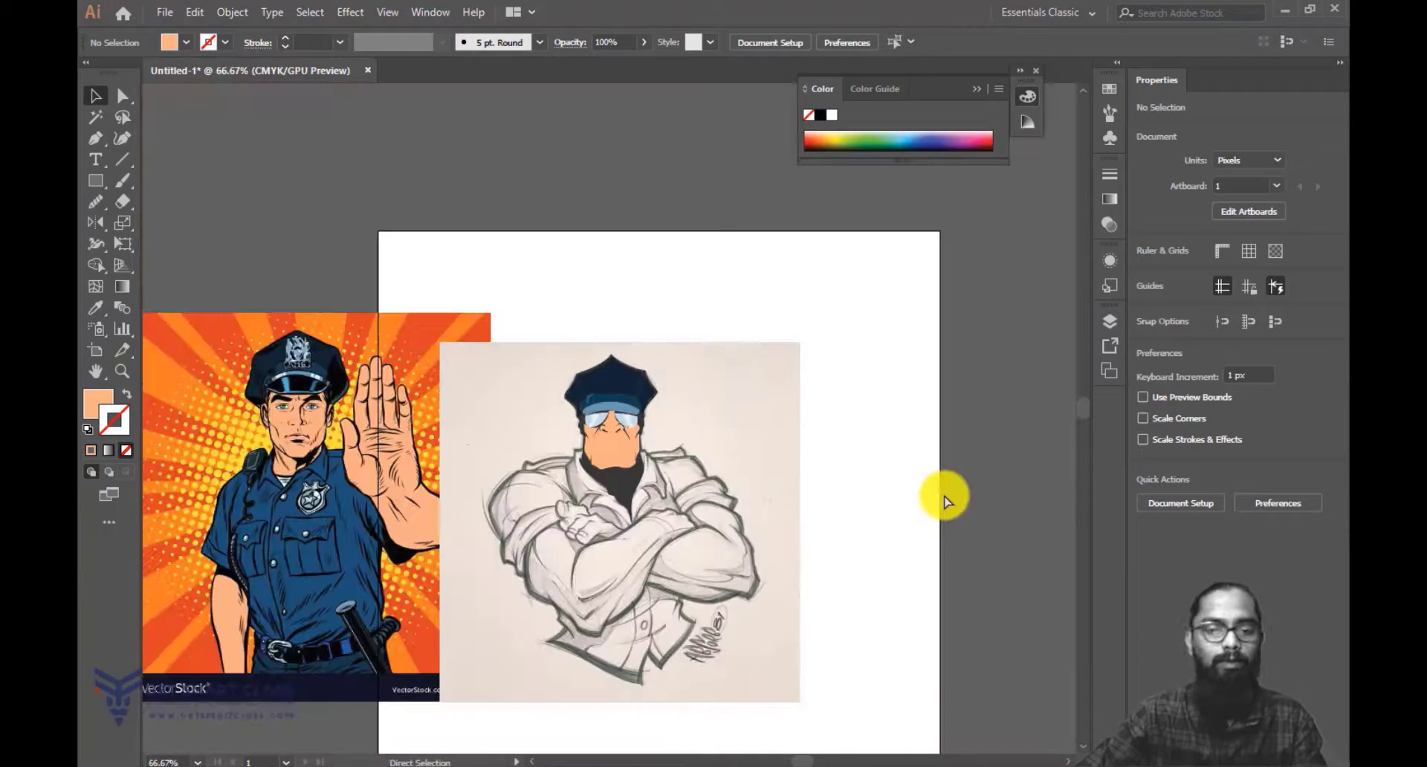
Move the left sunglasses lens's inner upper corner up level with the top of the nose bridge and raise the curve of its top edge.
key(ctrl+plus)
key(ctrl+plus)
key(ctrl+plus)
key(ctrl+plus)
key(ctrl+plus)
key(ctrl+plus)
key(ctrl+plus)
key(ctrl+plus)
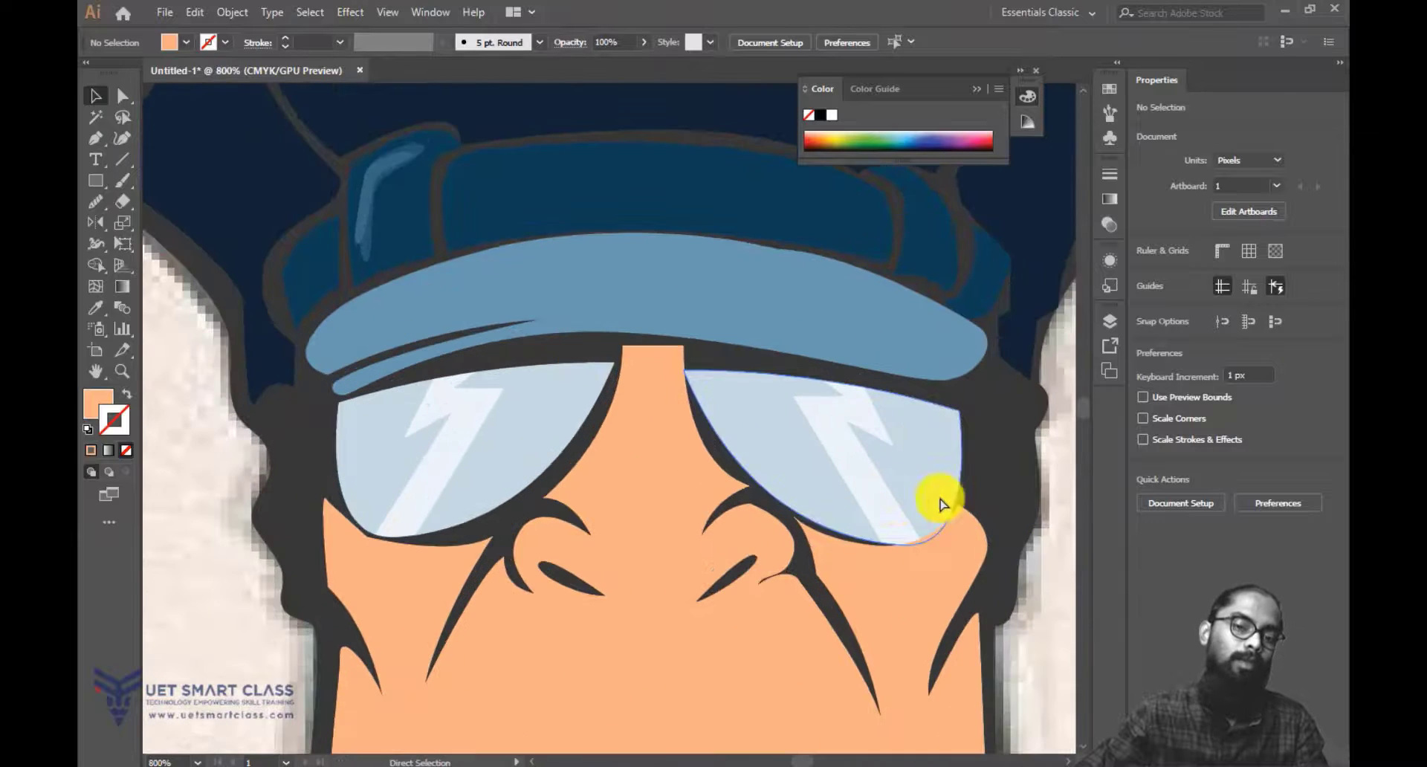
click(121, 95)
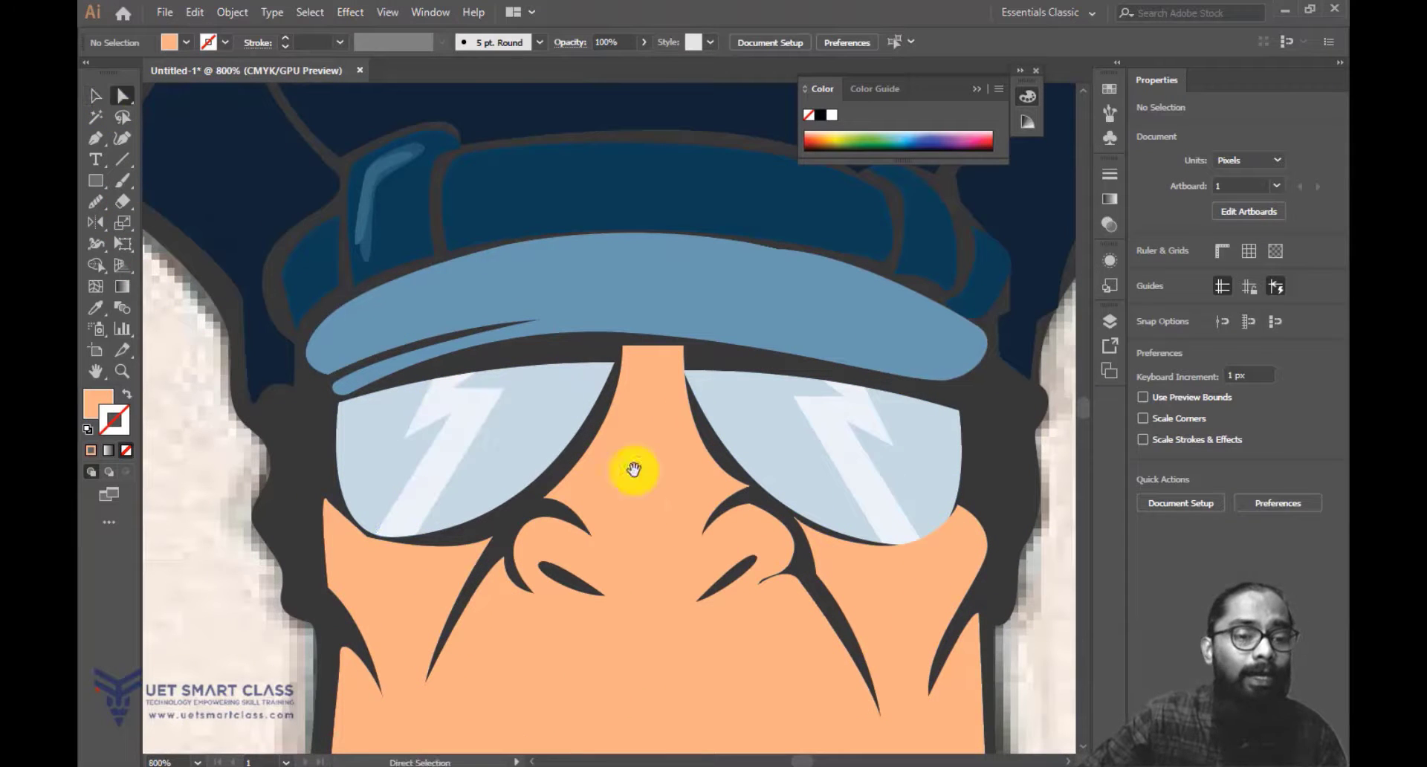
drag(631, 471, 666, 445)
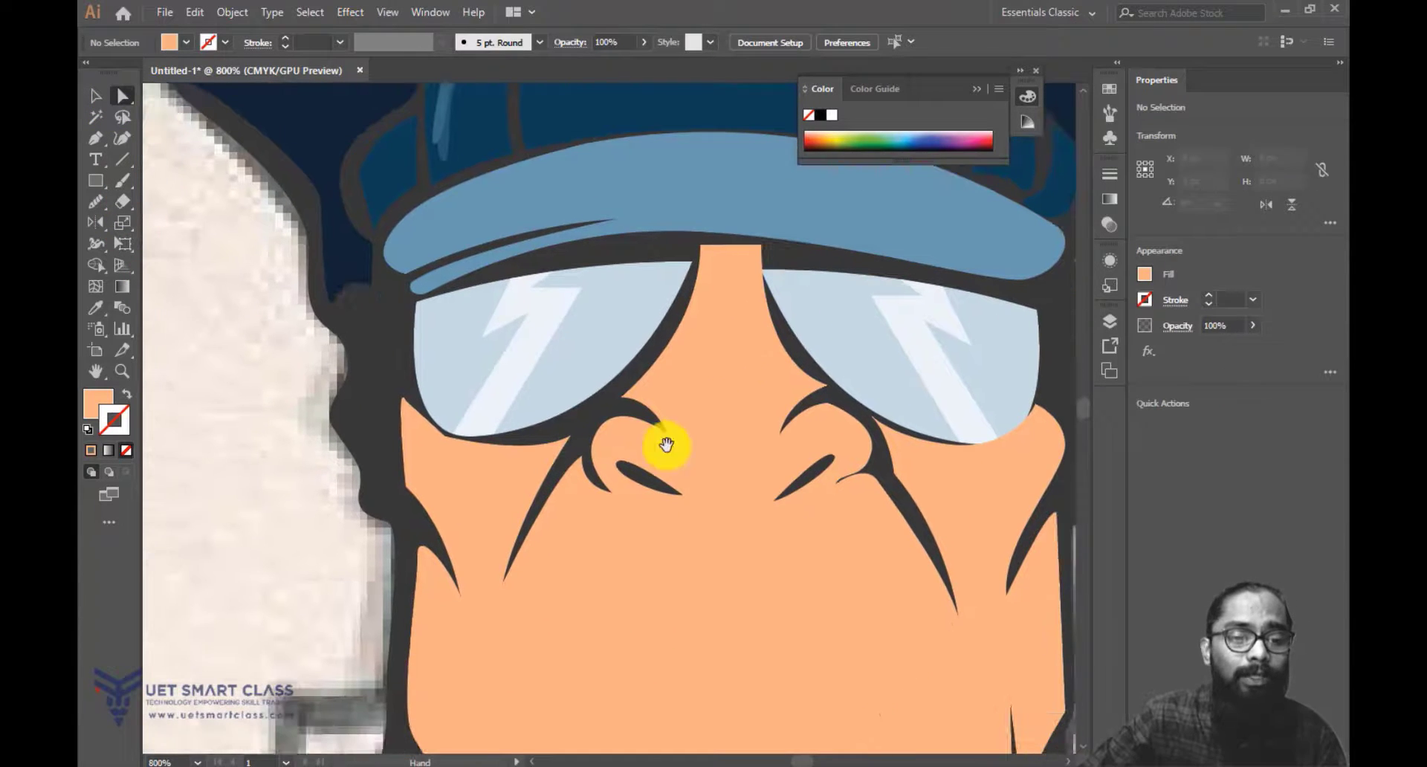
click(690, 260)
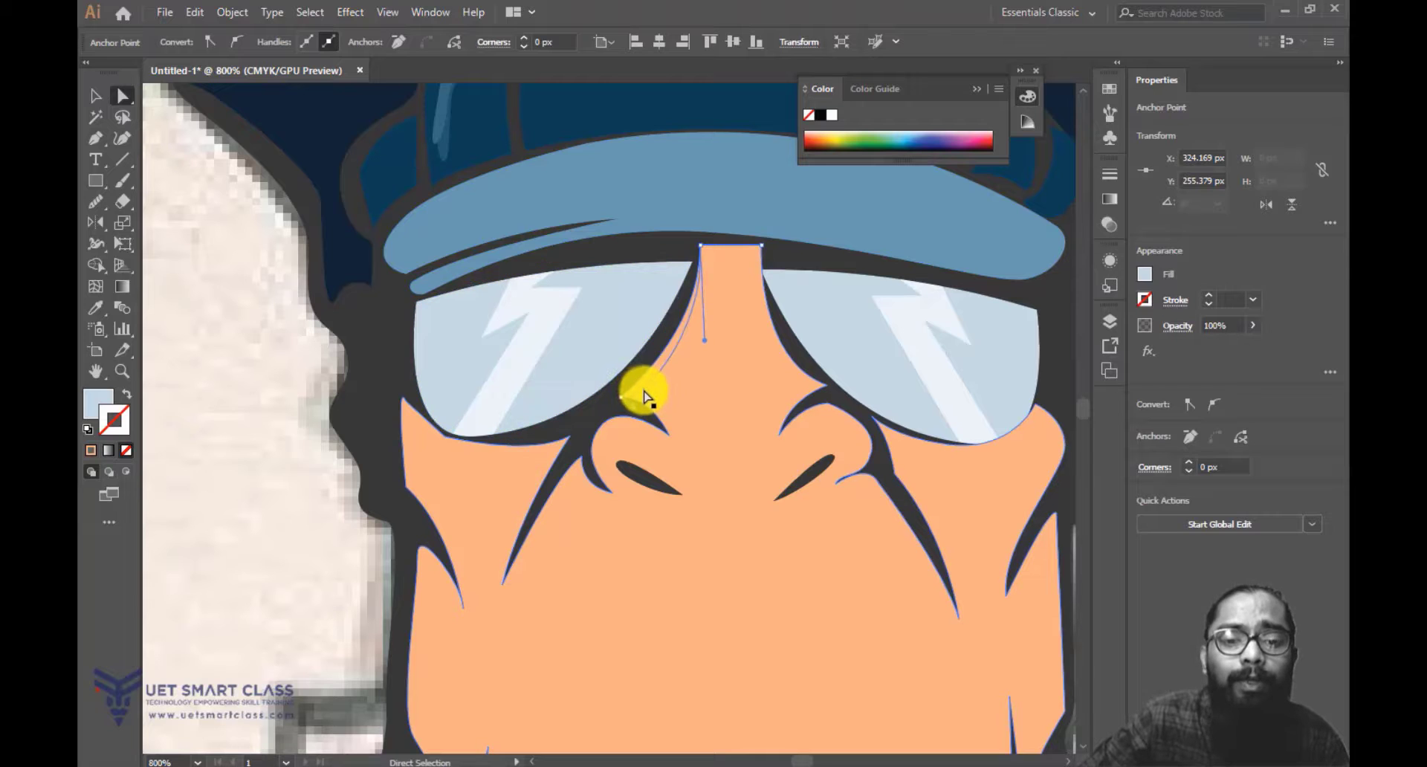
click(645, 389)
click(691, 266)
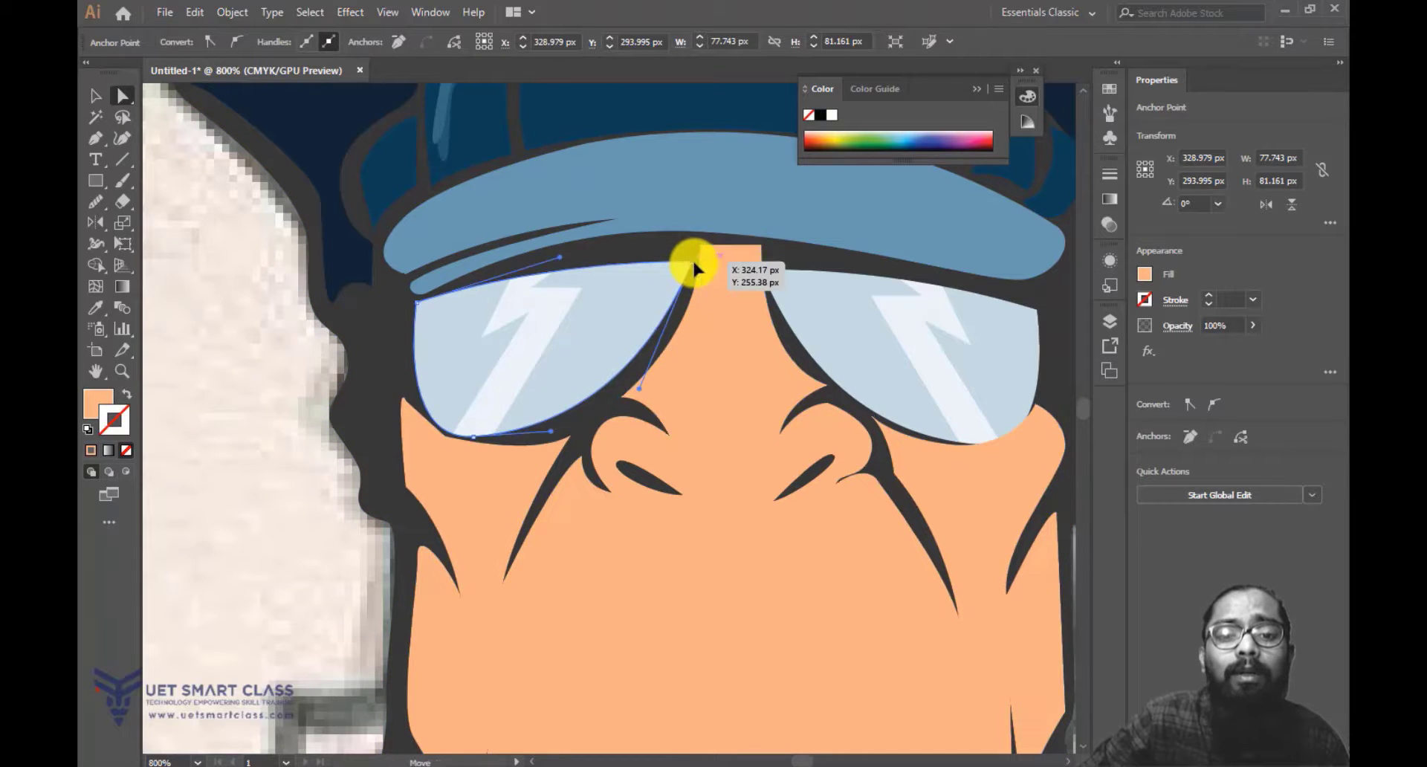
drag(691, 266, 693, 247)
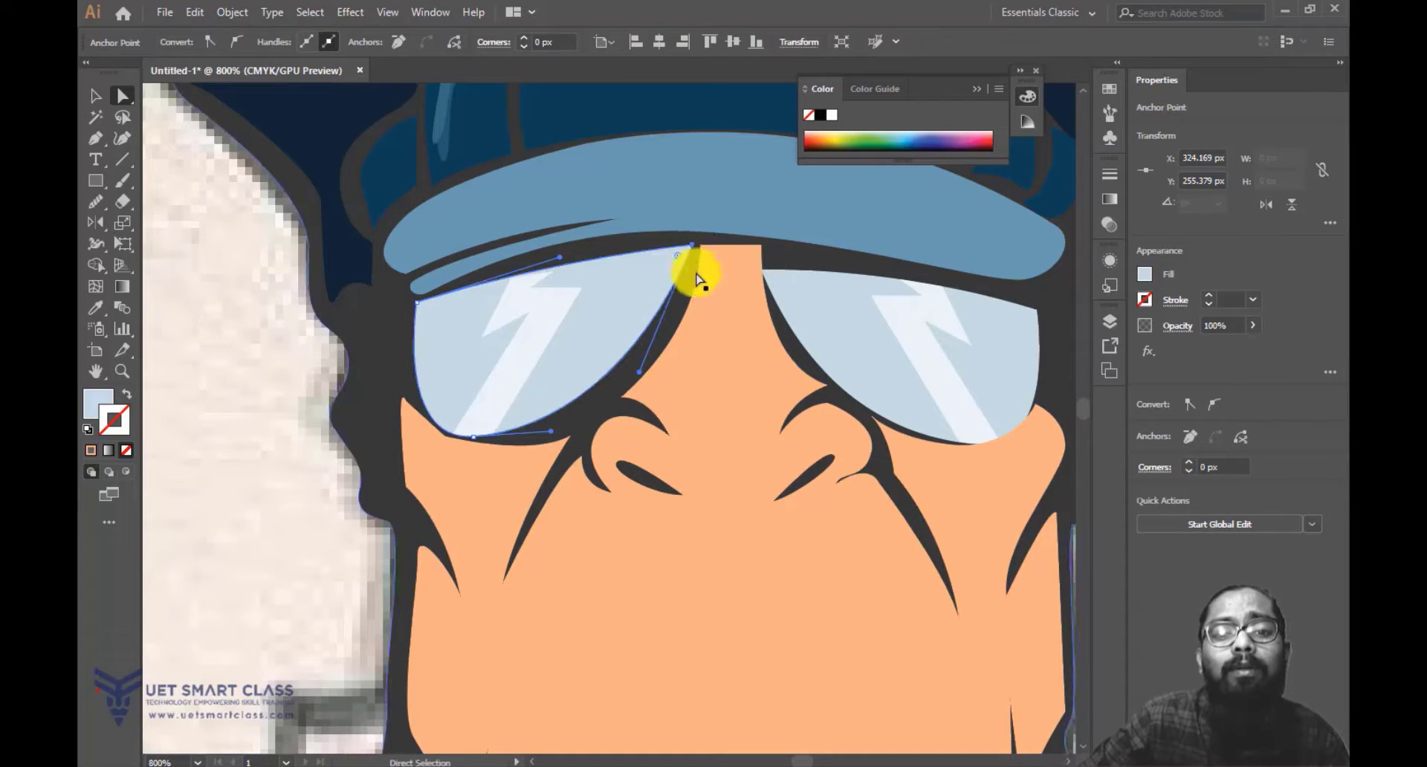
drag(563, 258, 557, 236)
Reshape the left lens's inner and lower edge into a fuller curve and adjust the lower corner of its light reflection.
click(676, 308)
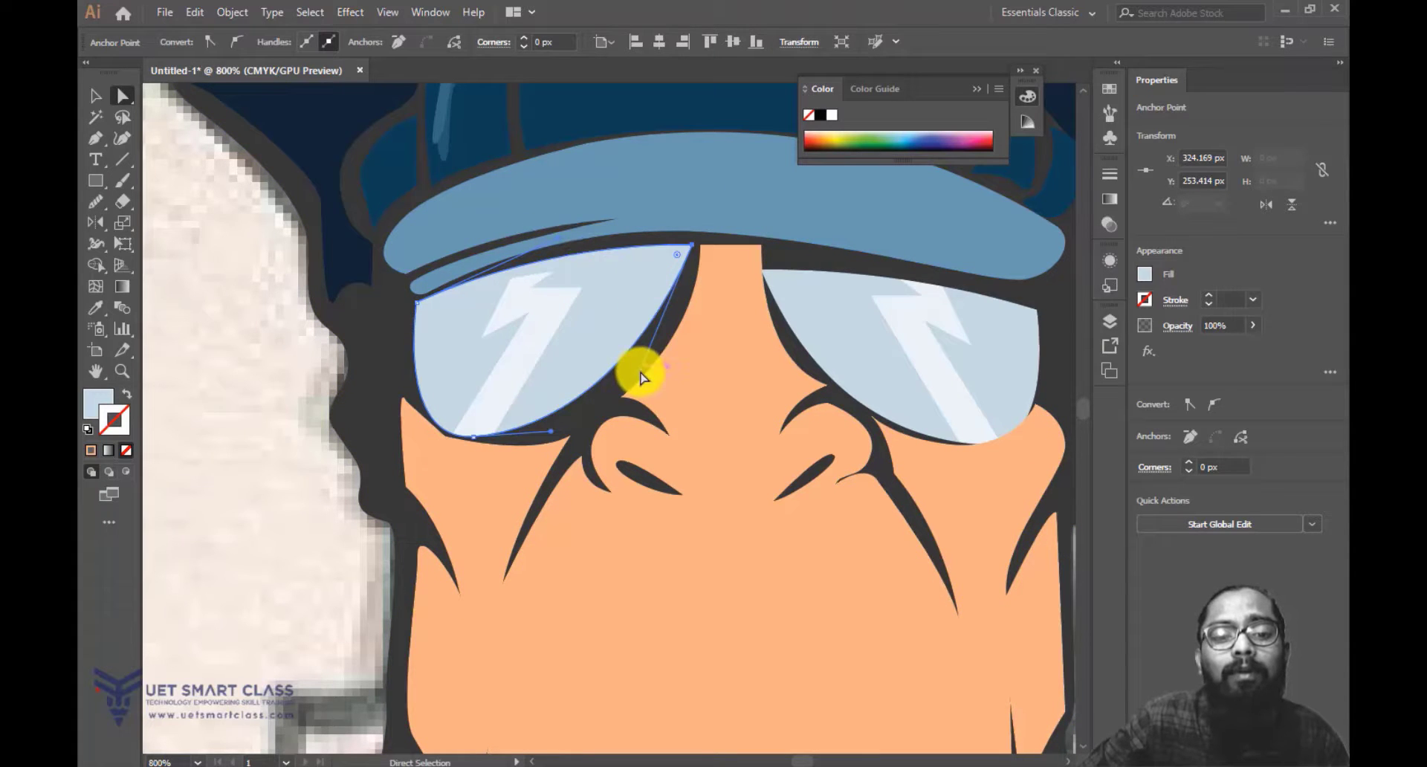
drag(678, 376, 678, 375)
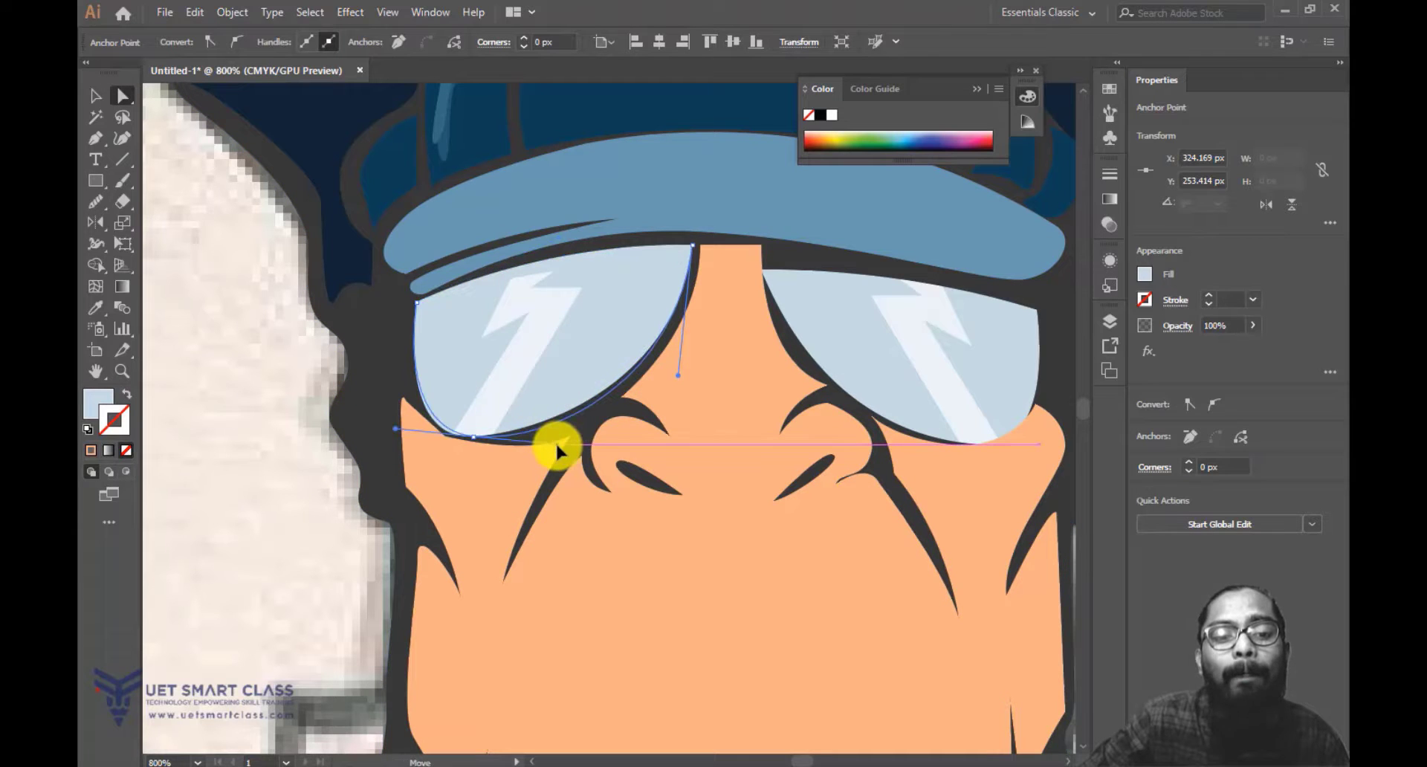
drag(556, 446, 554, 444)
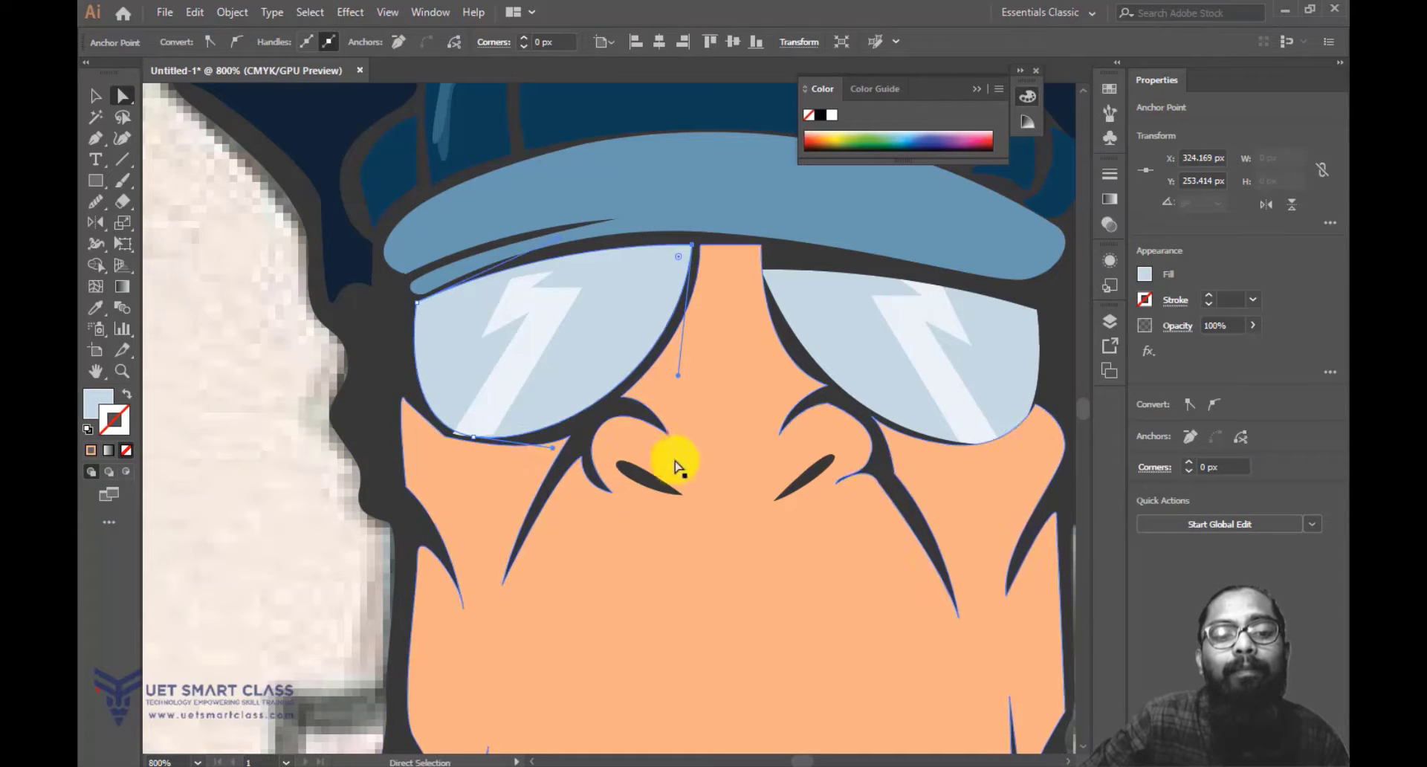
click(420, 442)
click(455, 435)
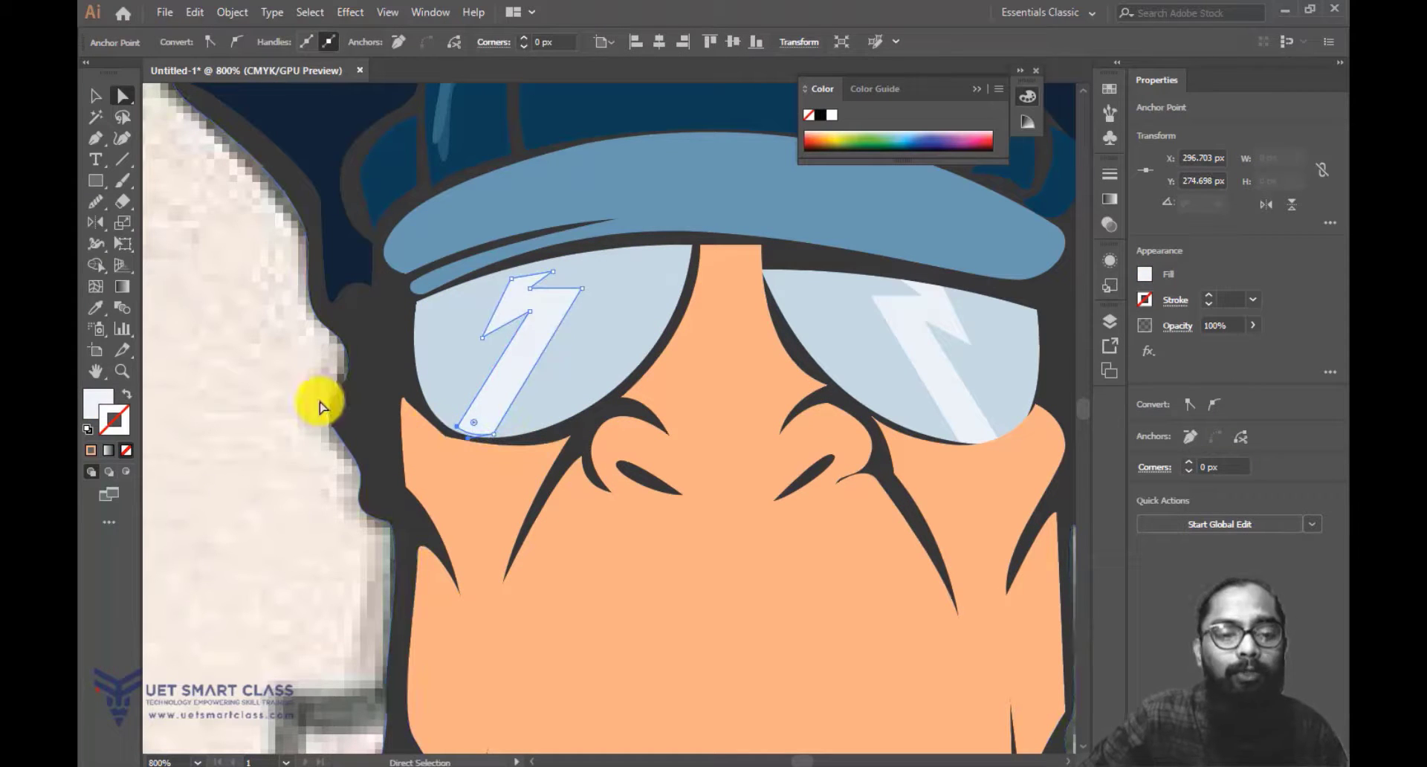
click(395, 420)
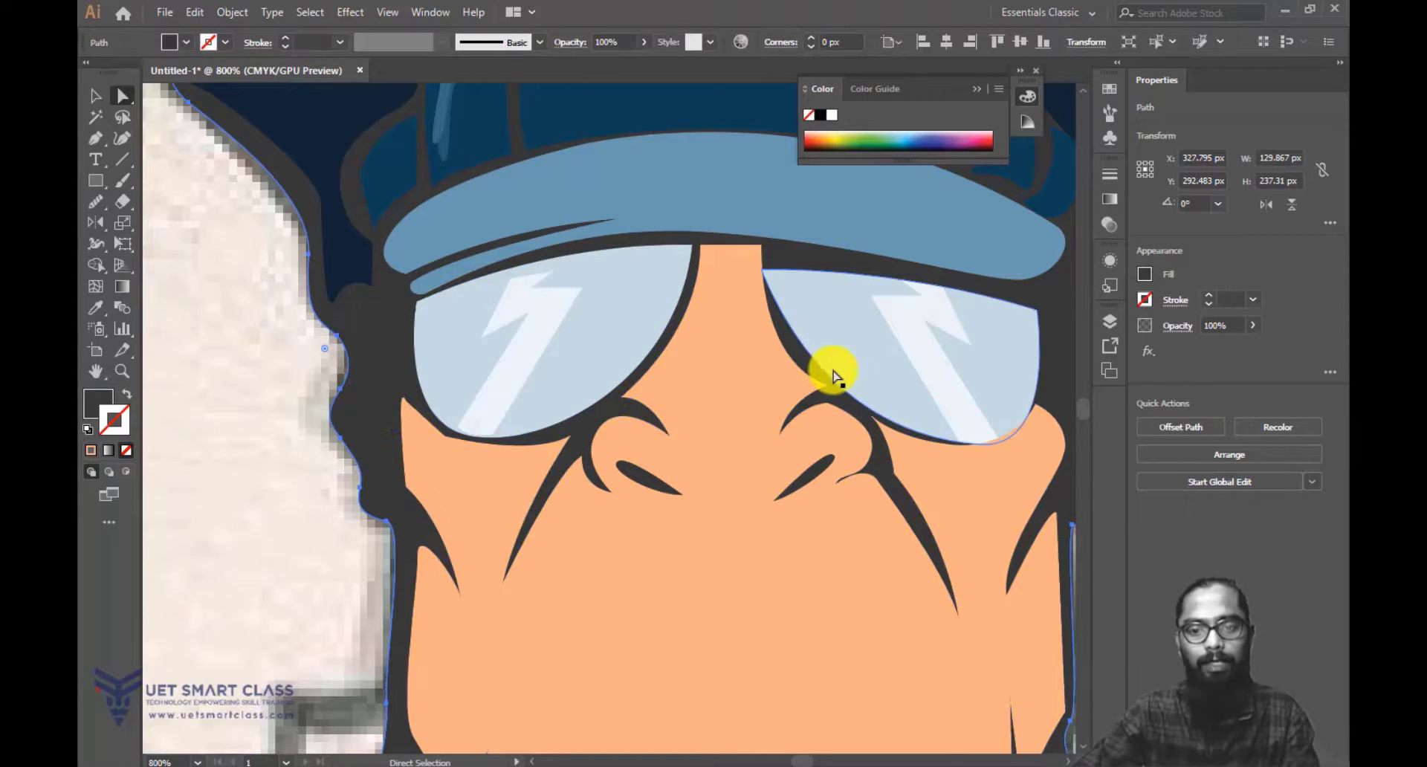
Select all the traced head shapes and send them to the back, behind the pencil sketch.
key(ctrl+minus)
key(ctrl+minus)
key(ctrl+minus)
key(ctrl+minus)
key(ctrl+minus)
key(ctrl+minus)
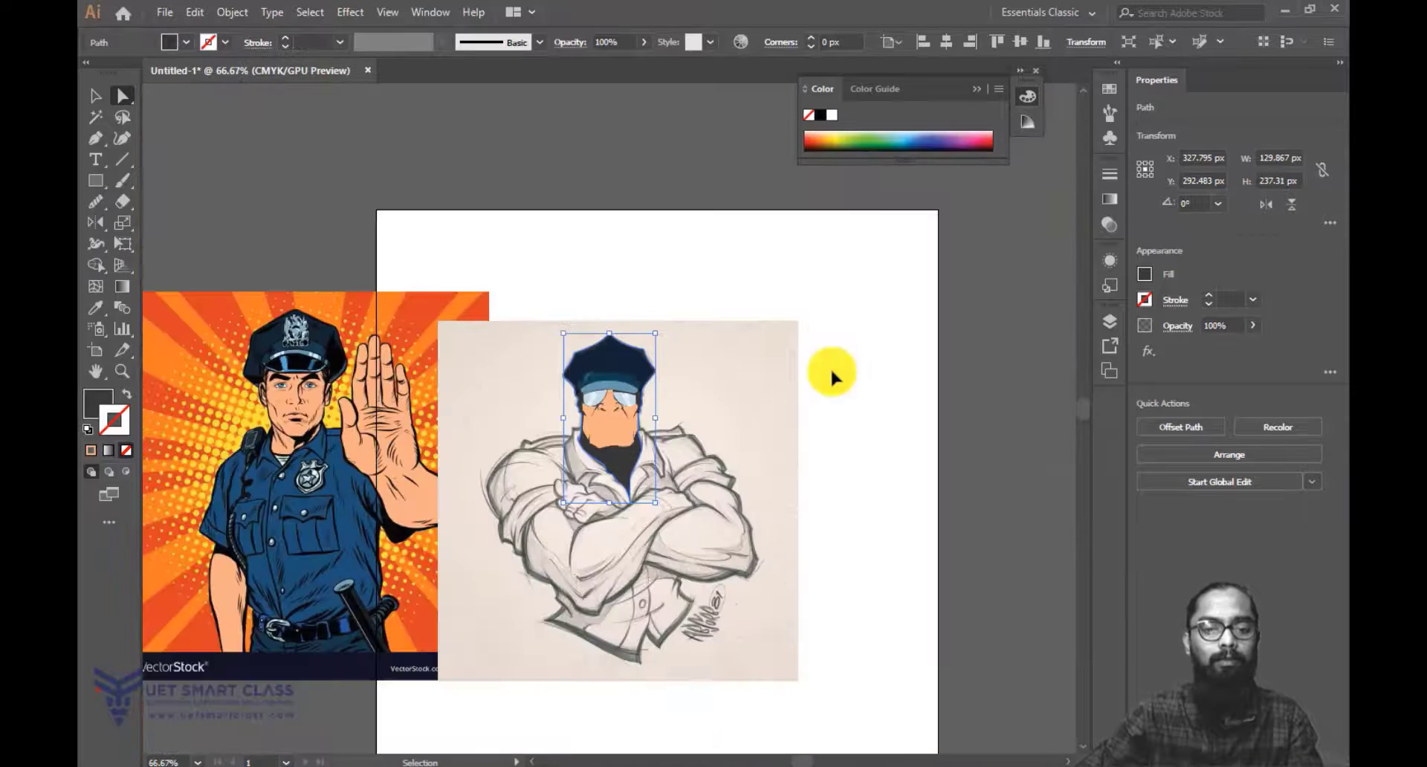
key(ctrl+plus)
key(ctrl+plus)
drag(827, 404, 920, 388)
click(875, 425)
click(656, 303)
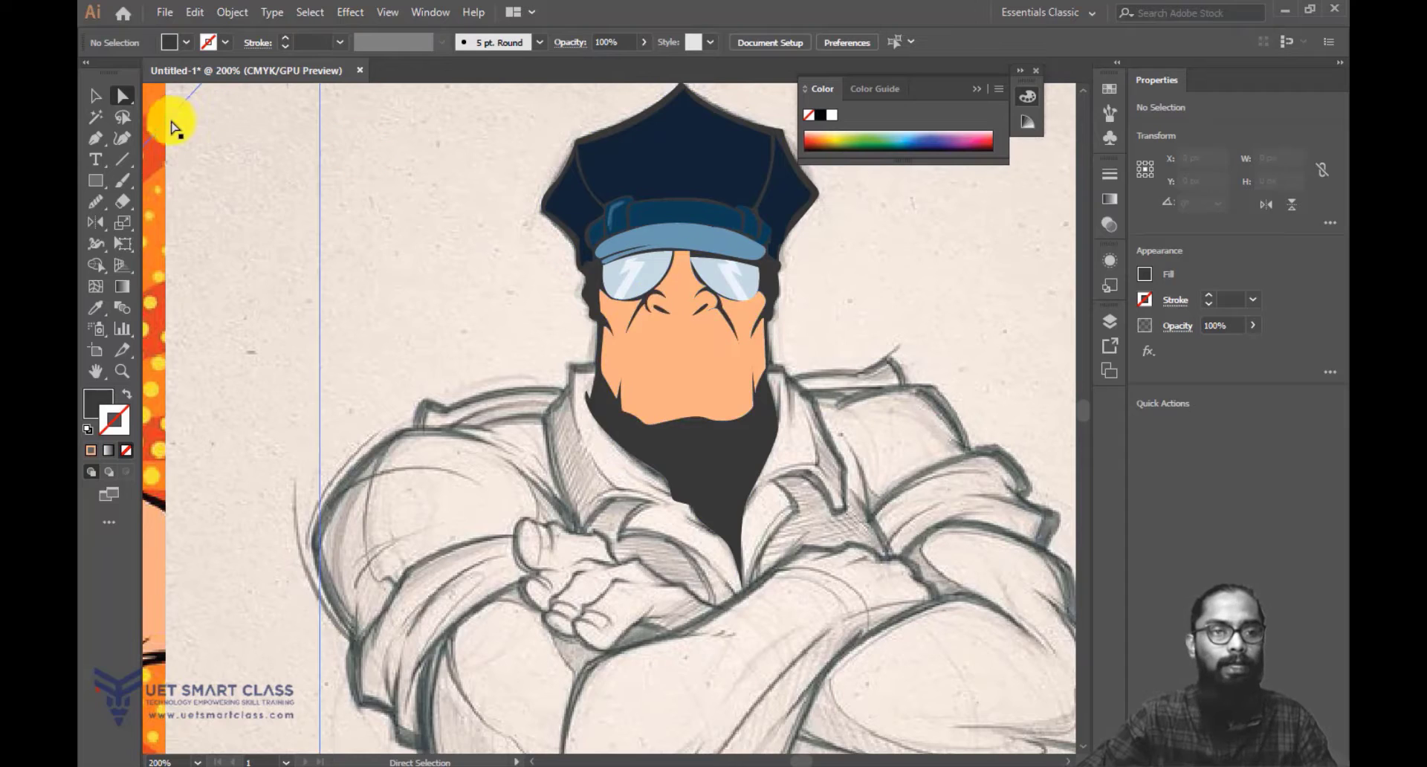
click(95, 96)
click(821, 448)
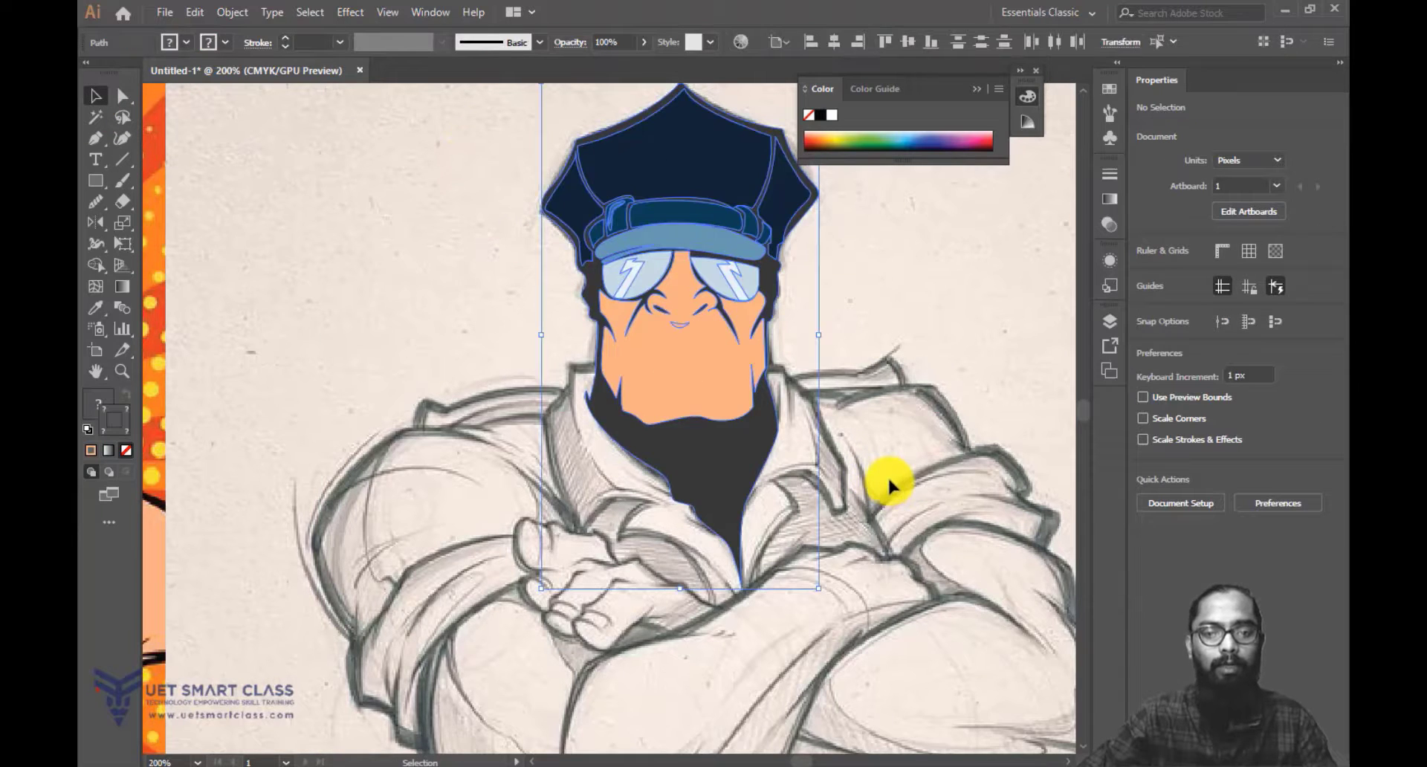
right_click(744, 332)
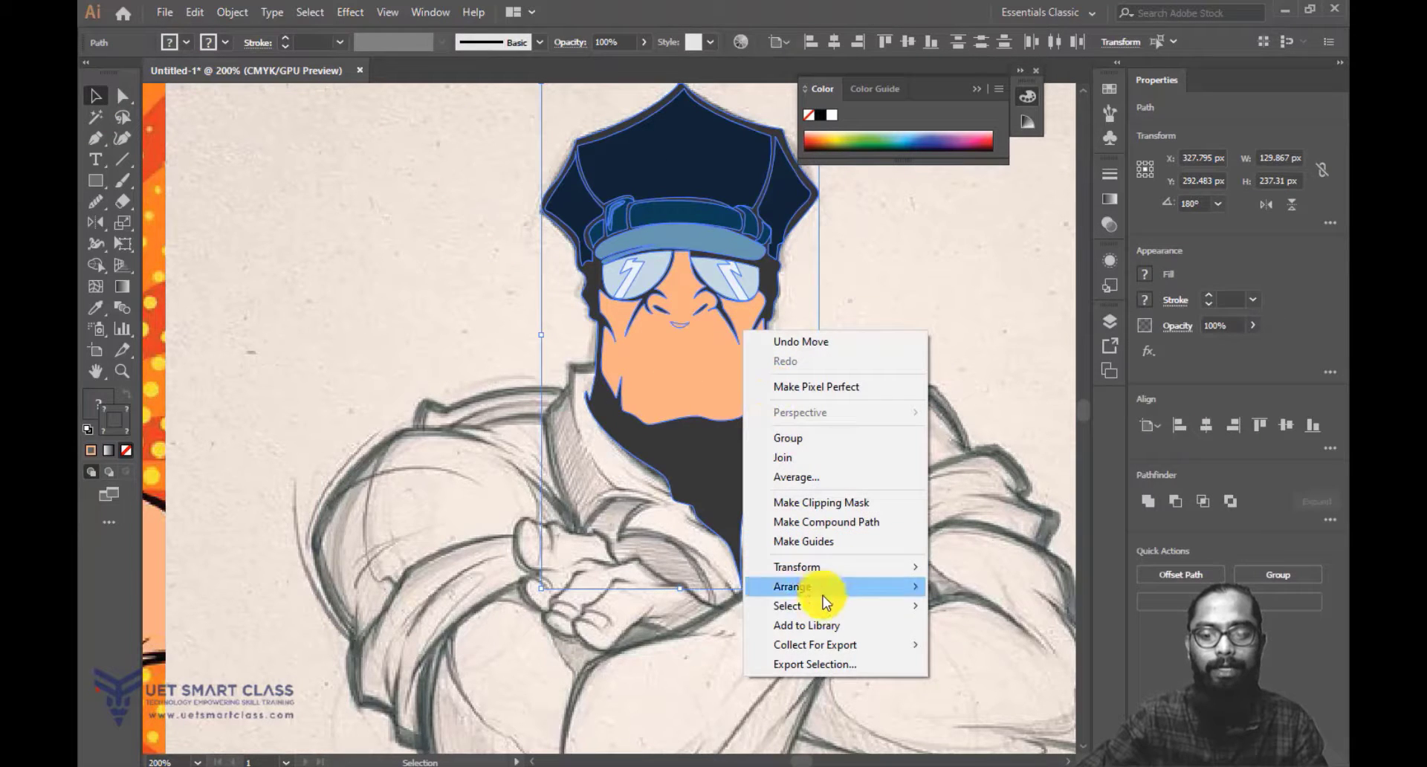
mouse_move(824, 586)
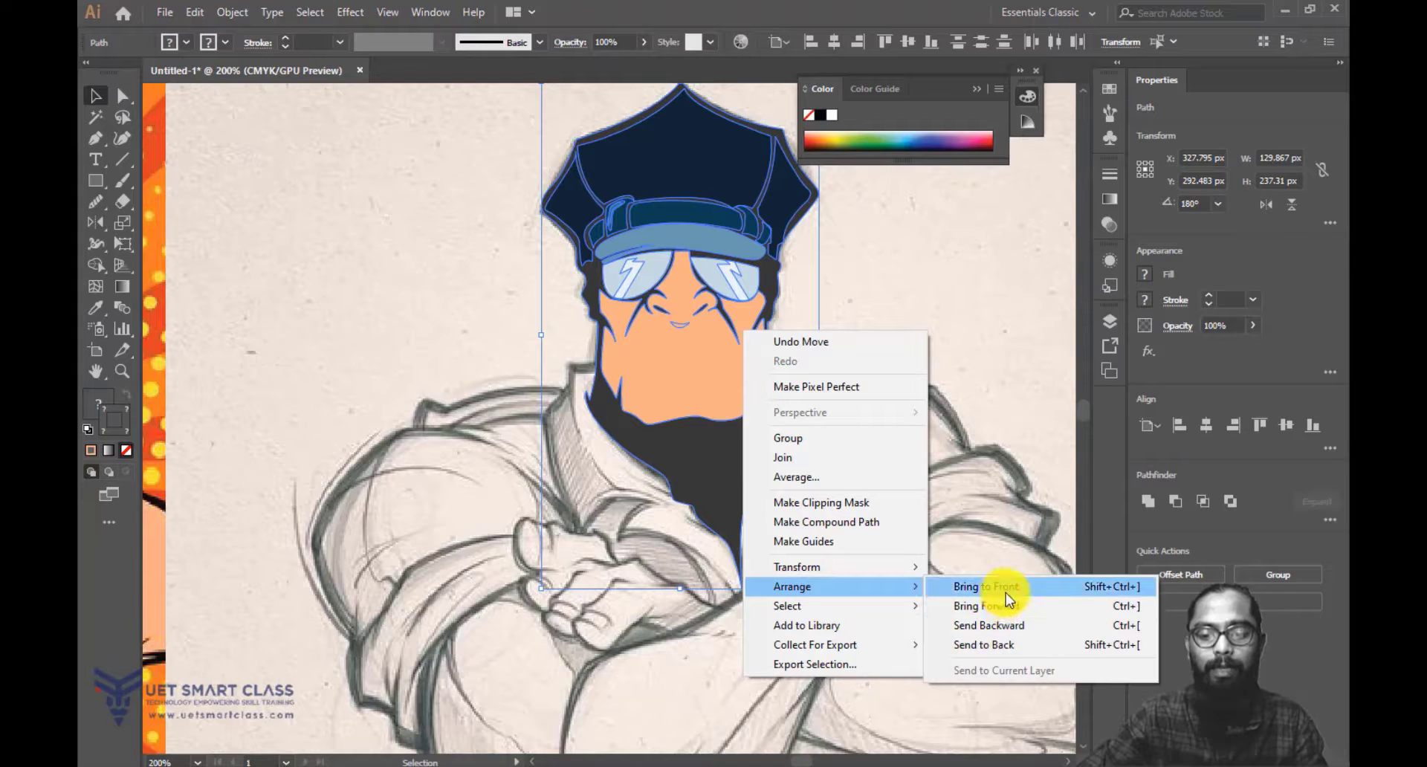
click(1005, 644)
click(937, 462)
Trace the left and lower edges of the neck shadow beneath the jaw with the Pen tool.
key(ctrl+plus)
drag(657, 463, 599, 487)
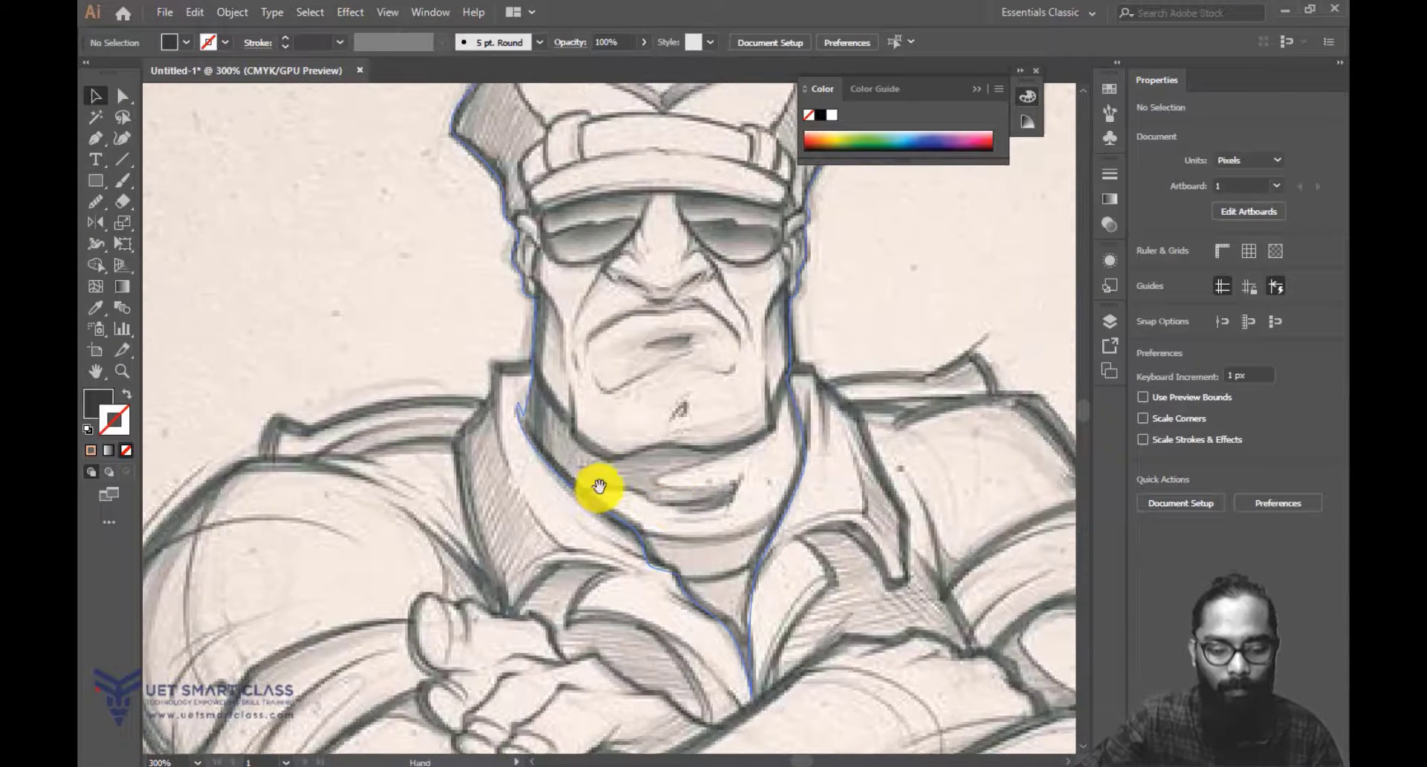
key(p)
click(547, 407)
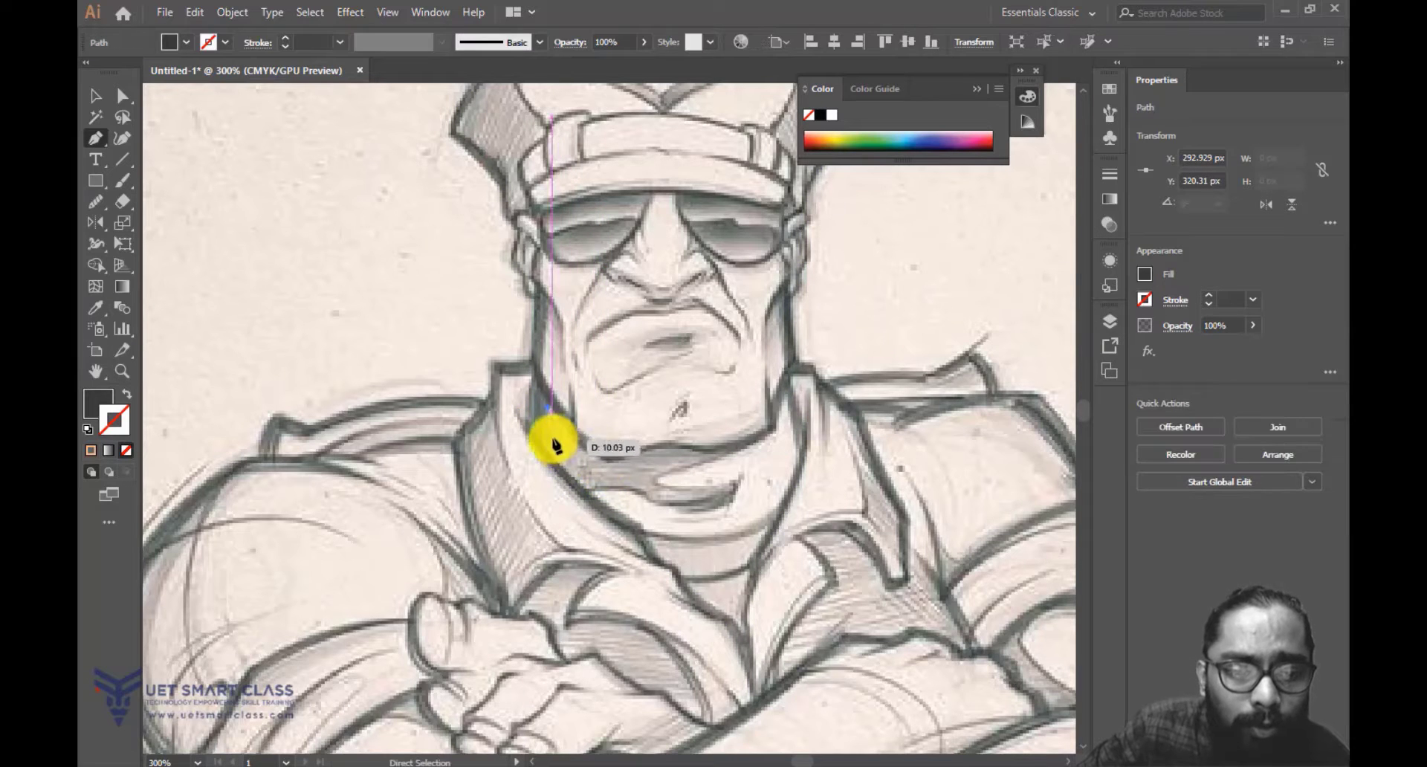
drag(589, 492, 598, 494)
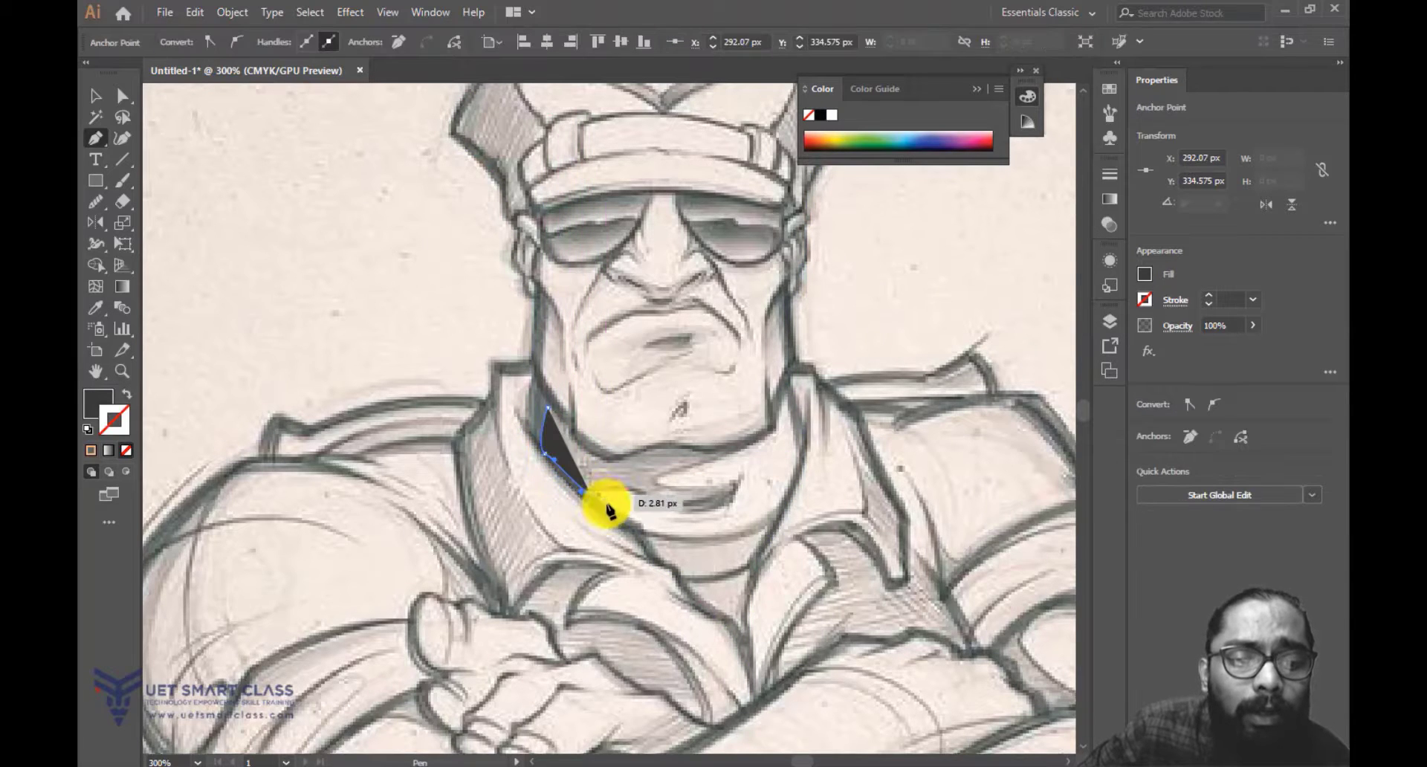
drag(635, 595, 624, 632)
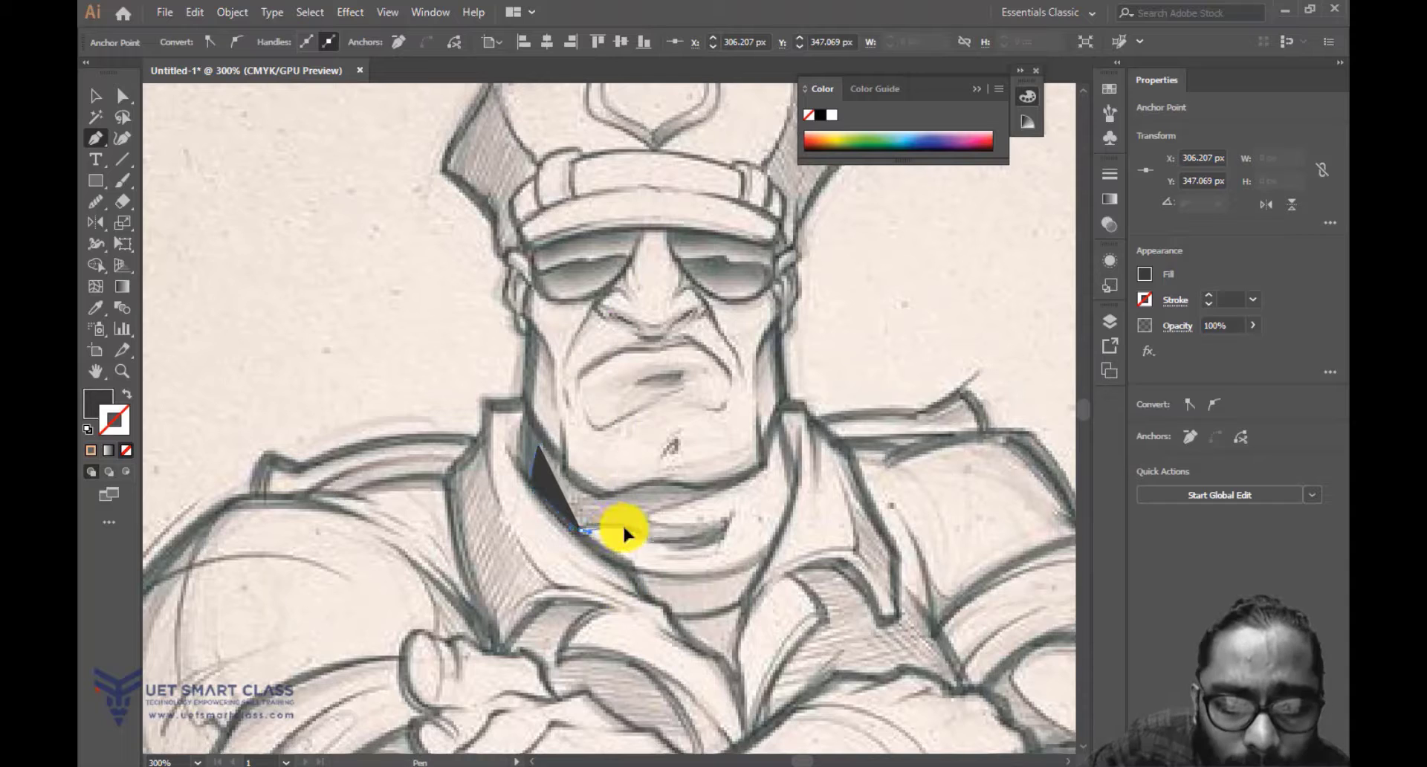
drag(718, 531, 719, 531)
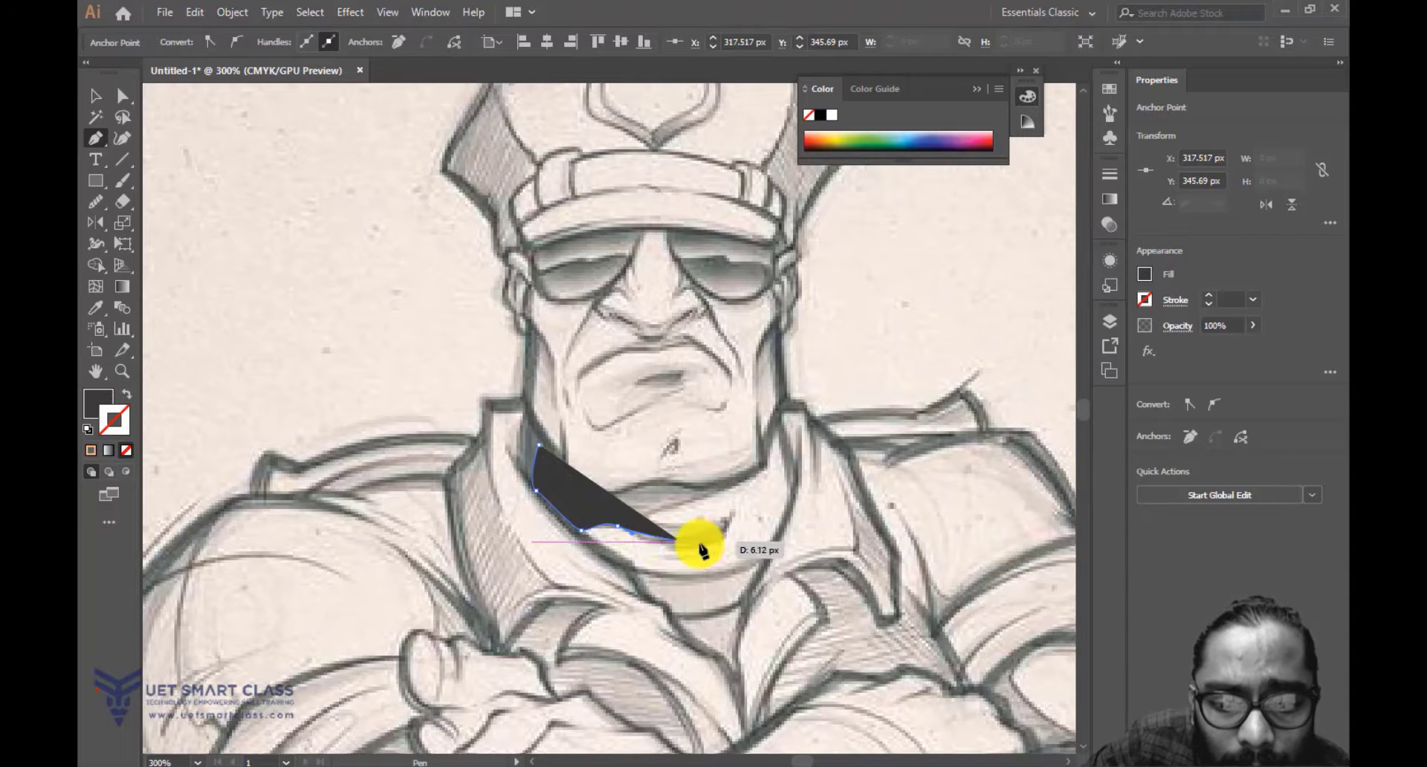
click(726, 532)
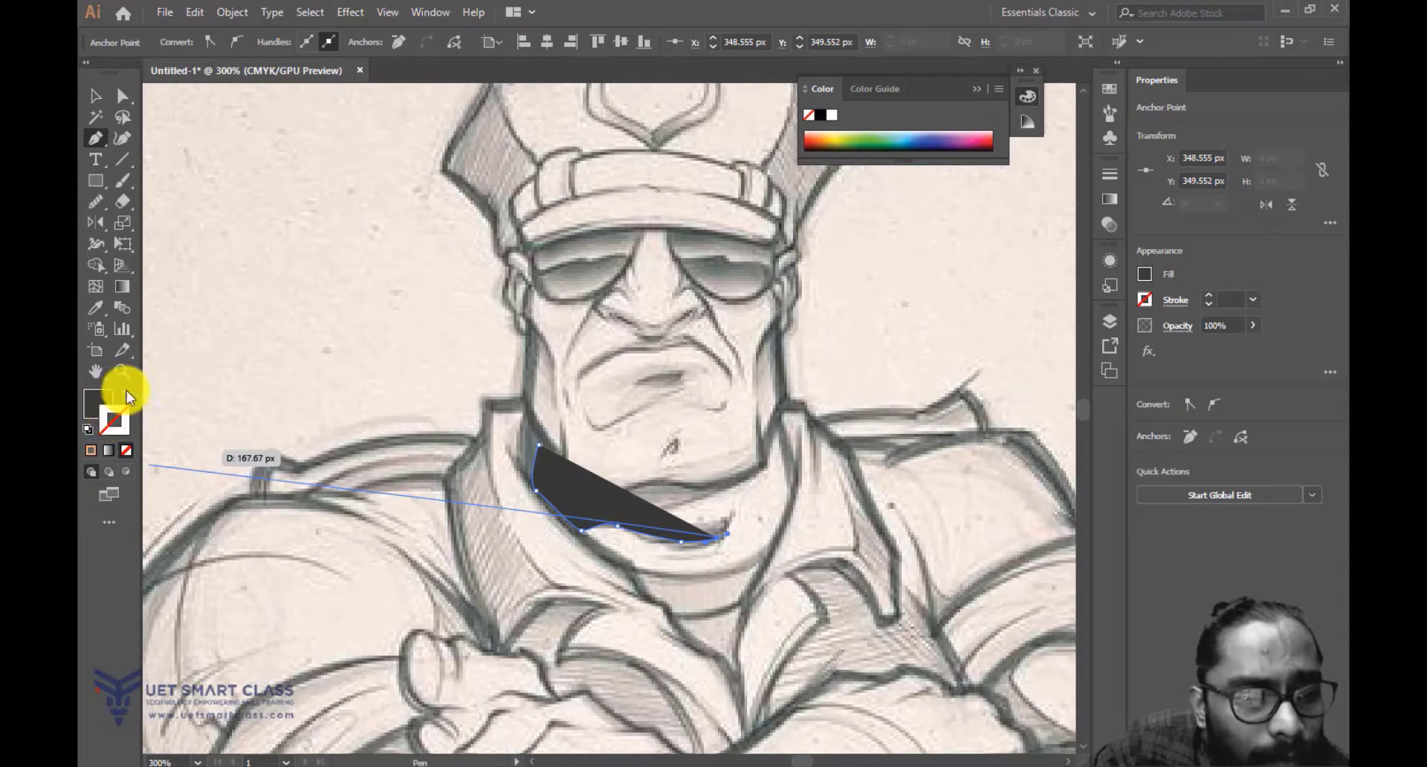
Swap the neck shadow's fill and stroke to a plain dark grey outline, then trace its finger-like notch and jaw edge and close the shape.
click(126, 392)
drag(706, 523, 687, 525)
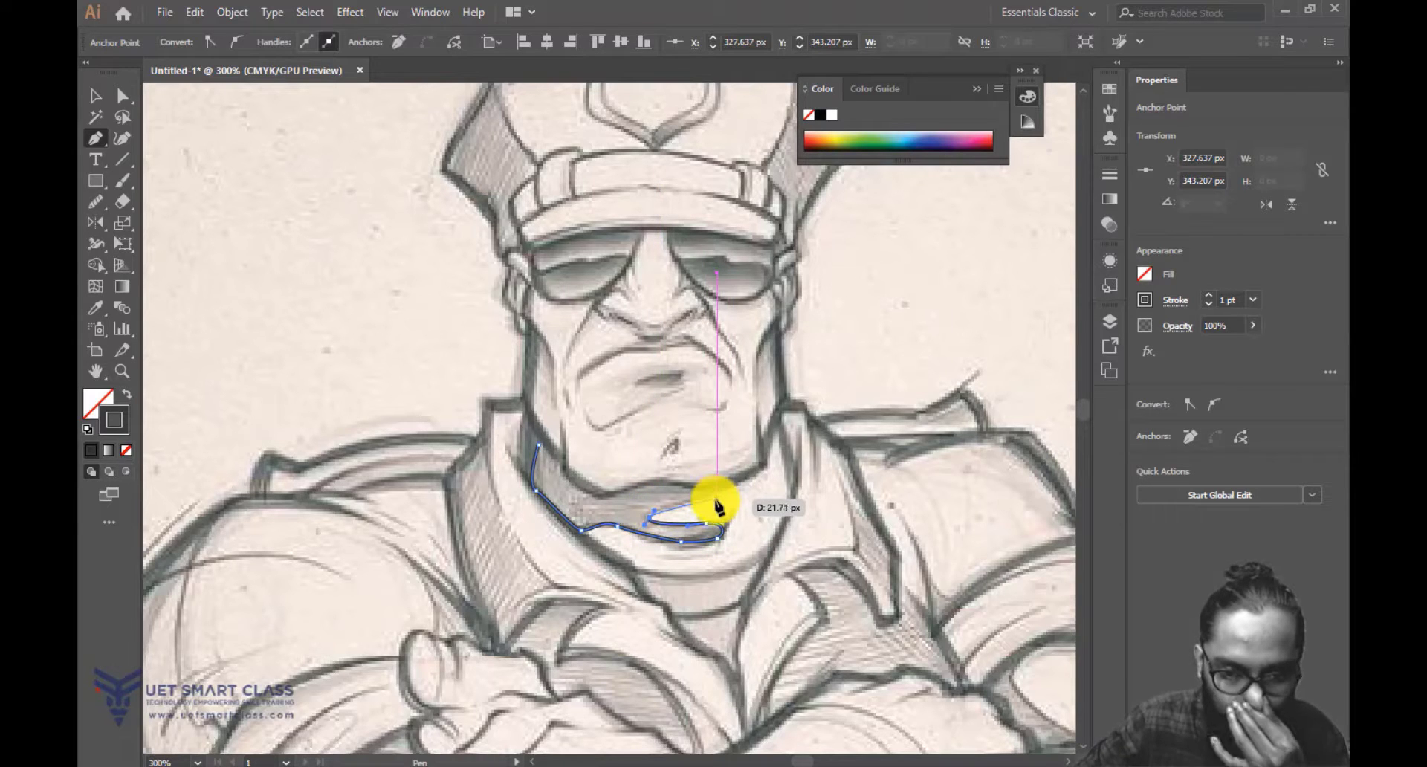
drag(717, 507, 564, 476)
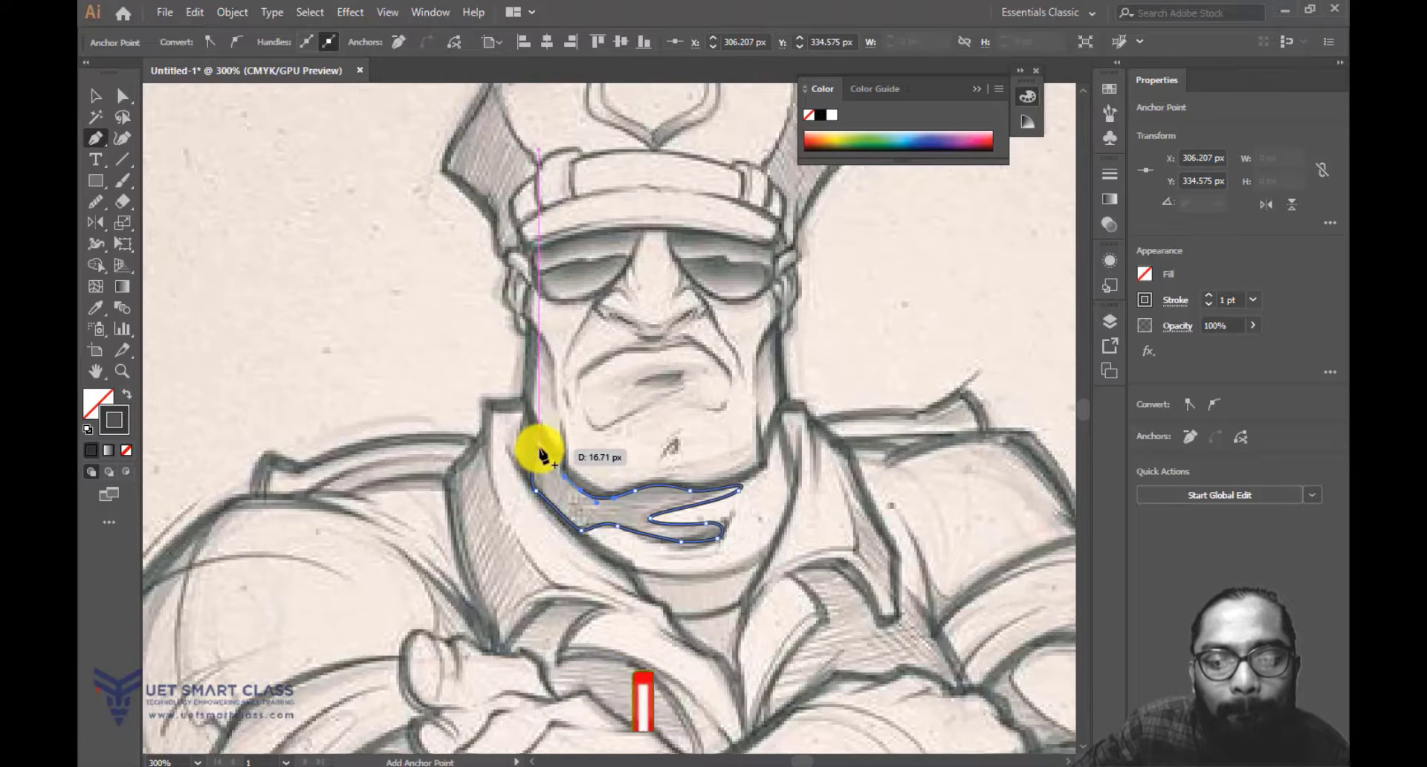
click(538, 444)
drag(713, 530, 714, 474)
drag(597, 526, 639, 501)
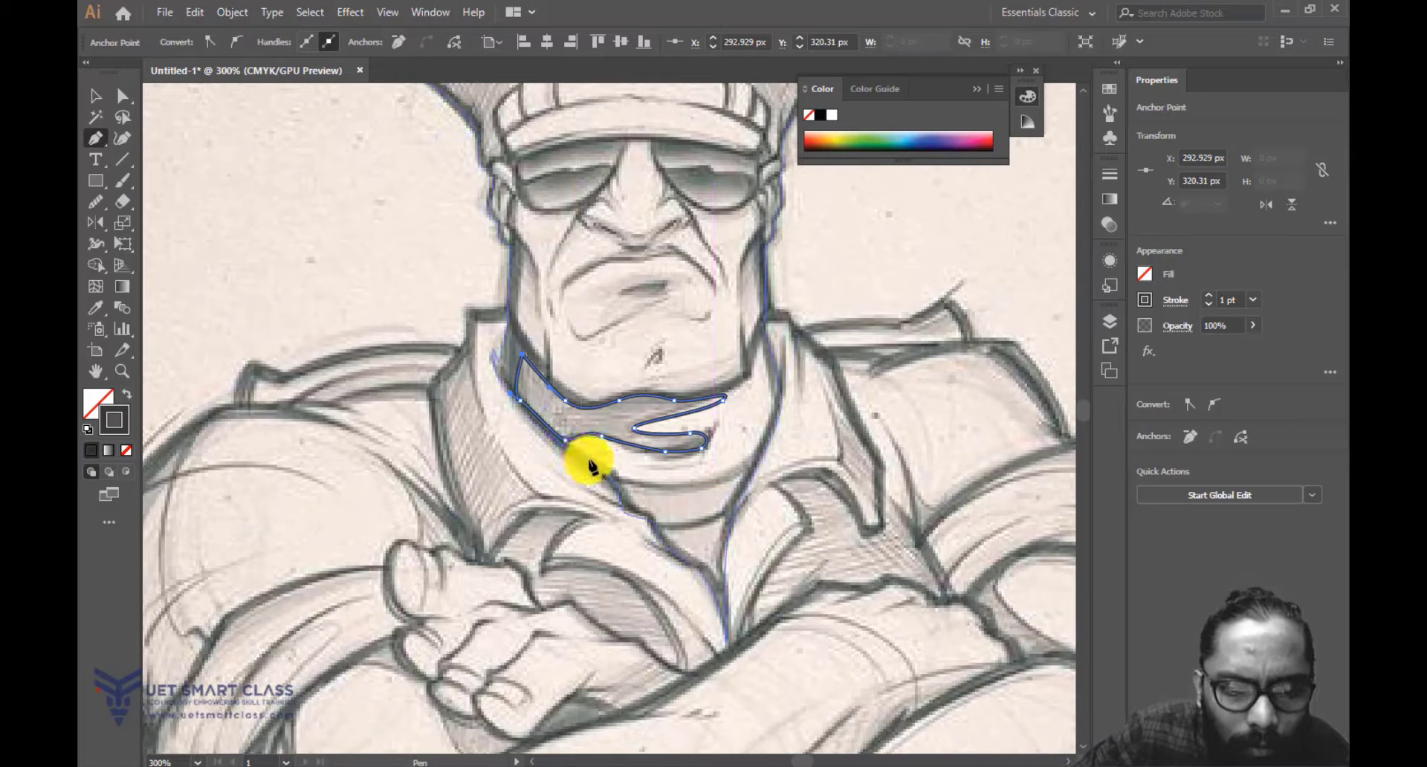
key(ctrl+z)
key(ctrl+shift+z)
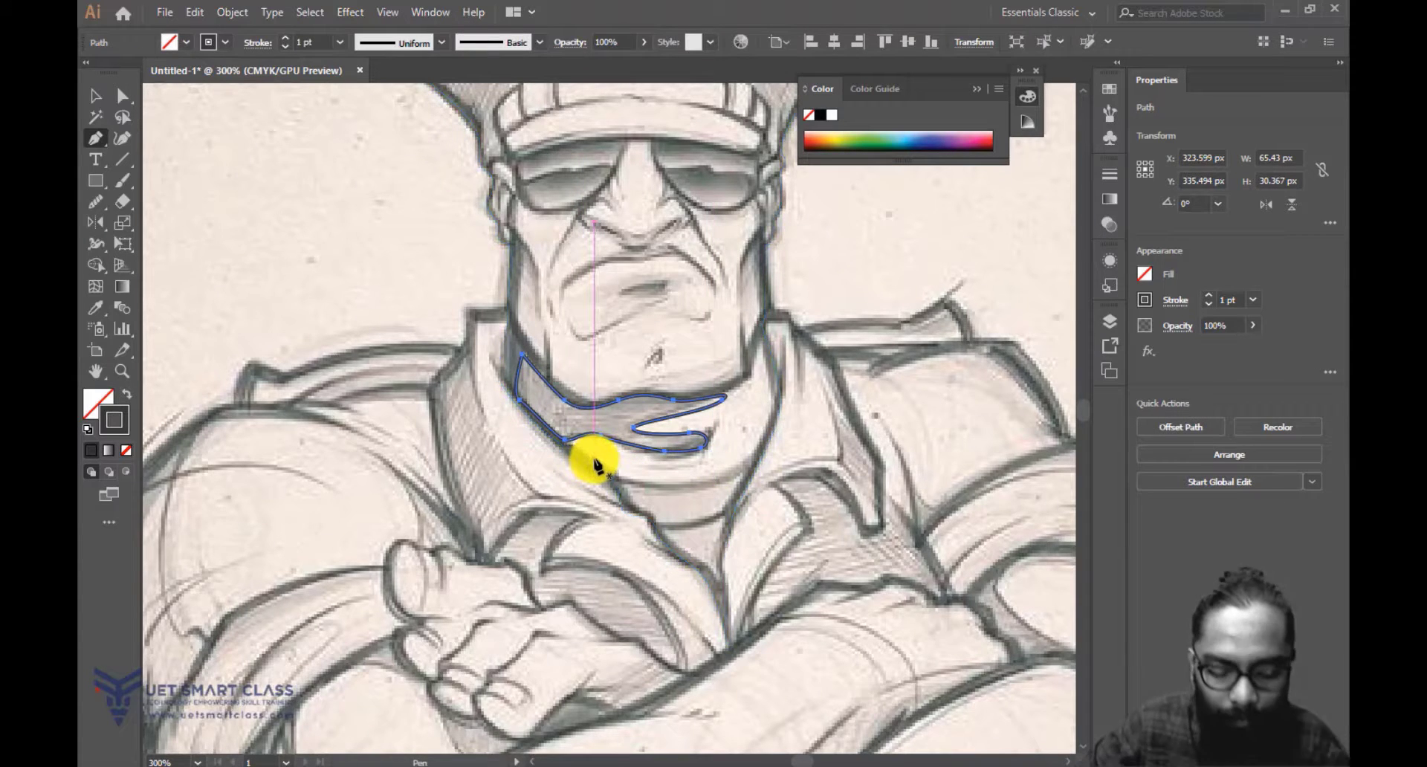
Start a second neck shape below the shadow, tracing its upper edge around the shadow's notch up to the jaw's right corner.
key(ctrl+equal)
key(ctrl+equal)
drag(630, 530, 547, 397)
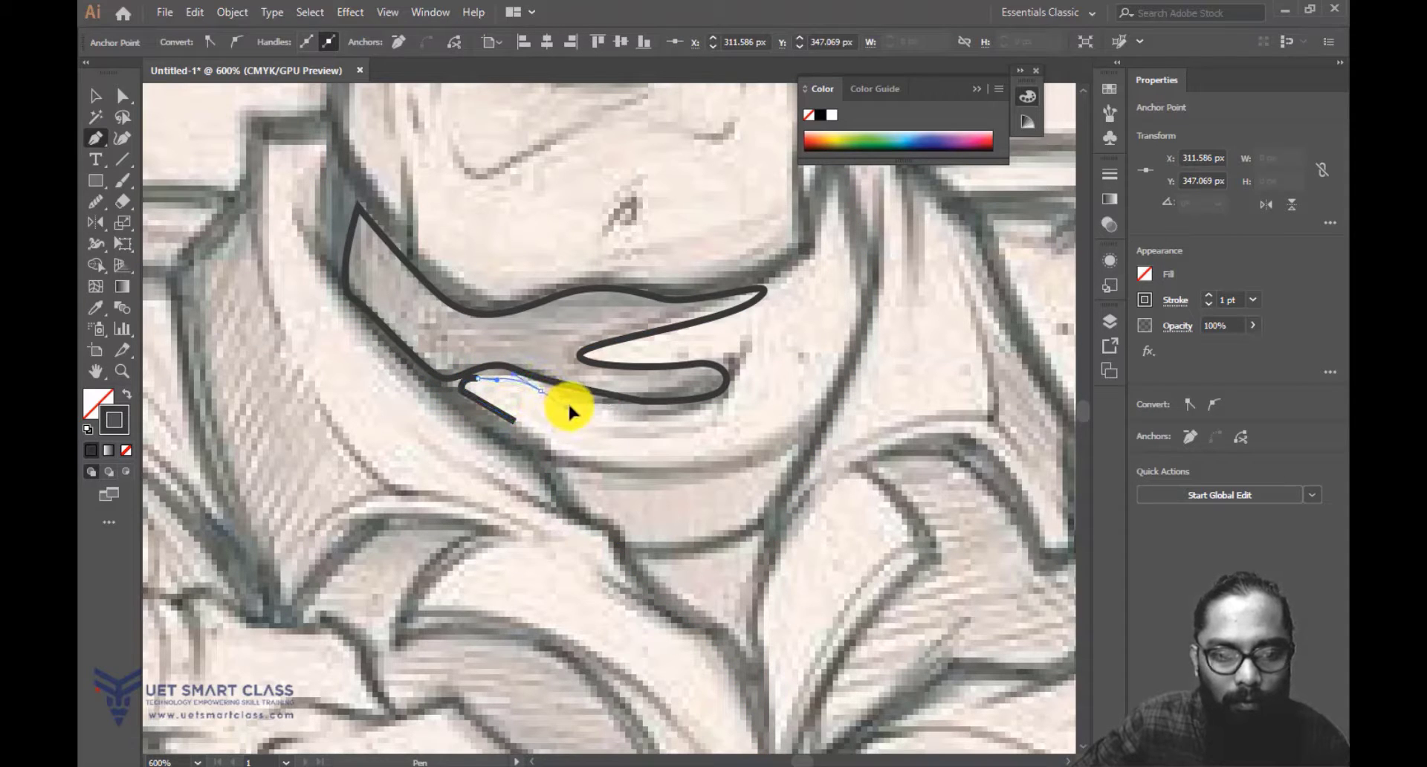
mouse_move(684, 416)
mouse_down()
mouse_move(710, 416)
mouse_move(737, 366)
mouse_move(706, 327)
mouse_up()
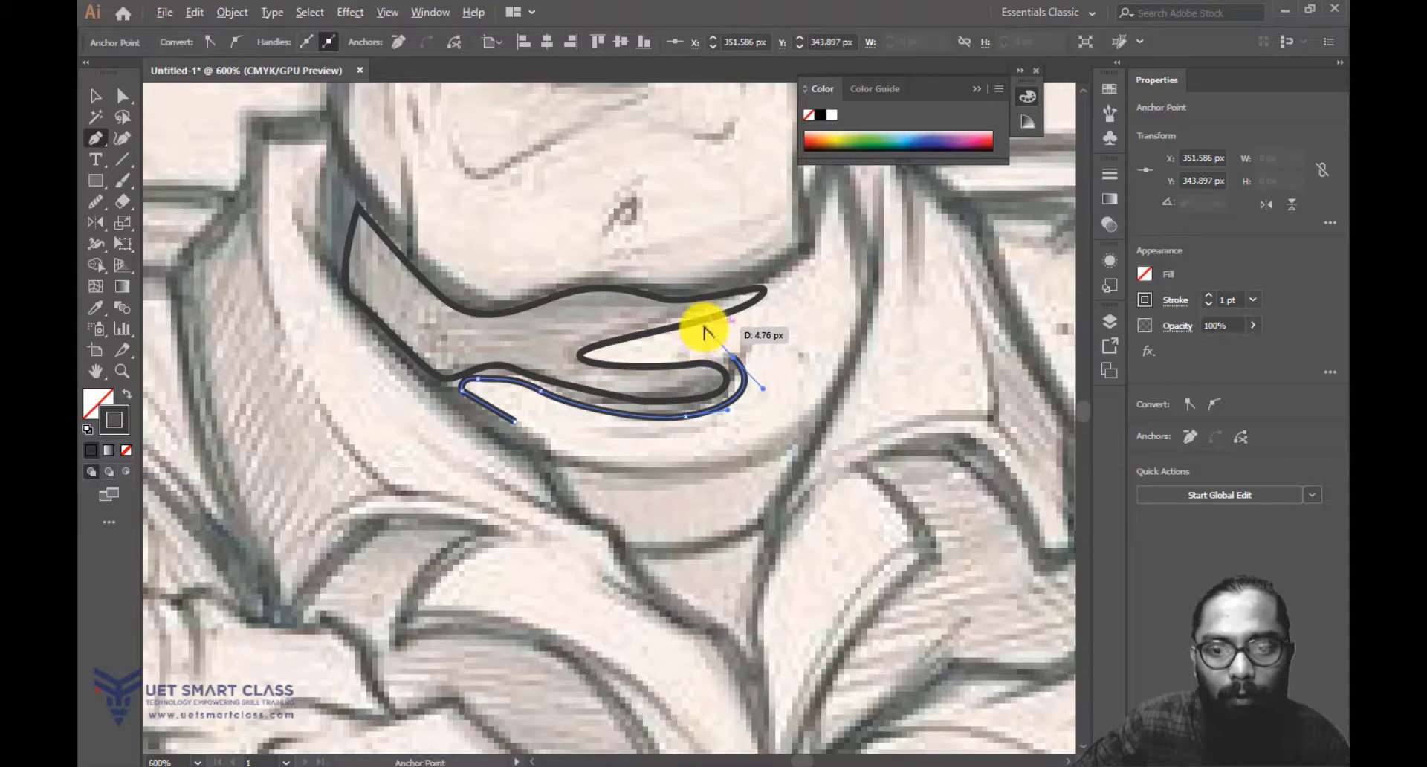
drag(658, 358, 729, 404)
click(781, 279)
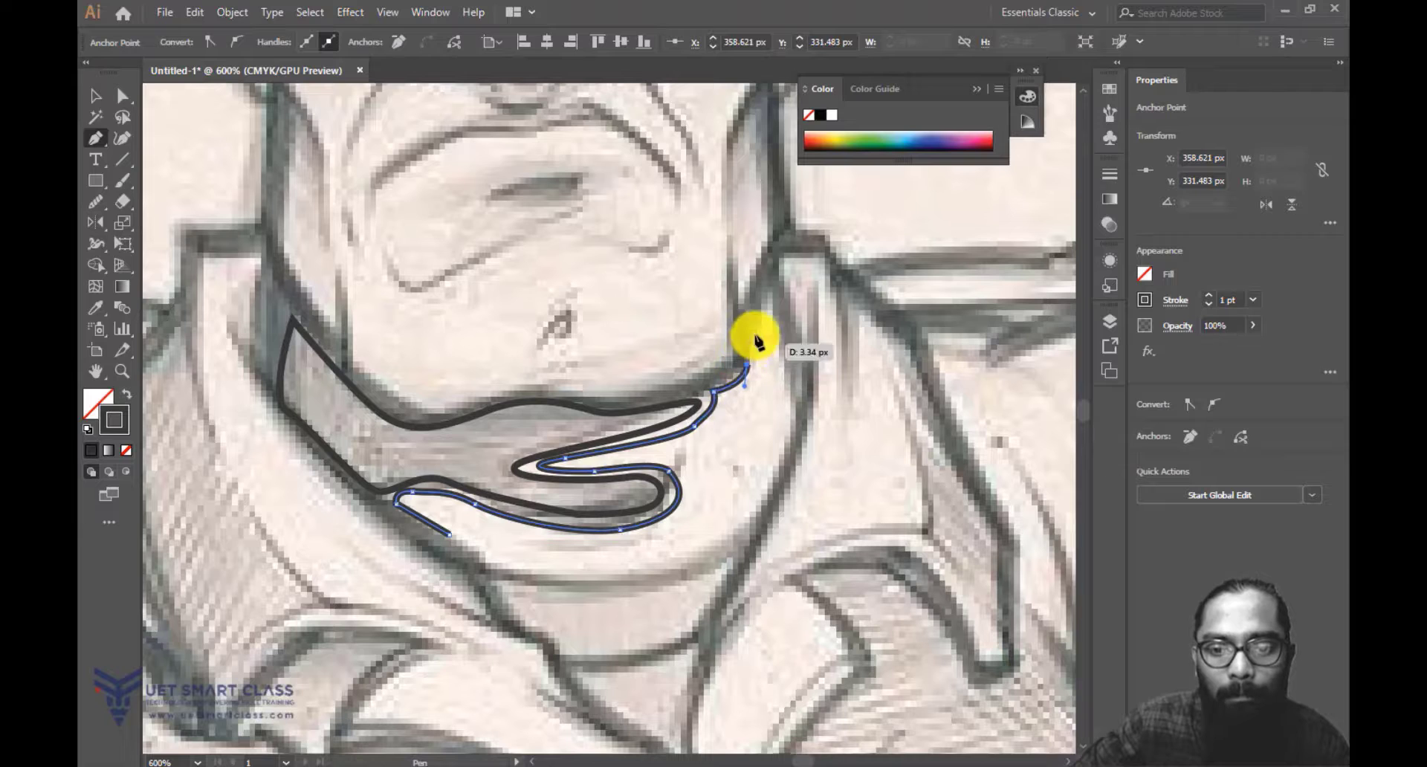
Trace the second neck shape's pointed tip beside the jaw, its right side and curved underside, and close the path.
drag(757, 343, 777, 305)
drag(788, 374, 806, 390)
drag(786, 472, 789, 470)
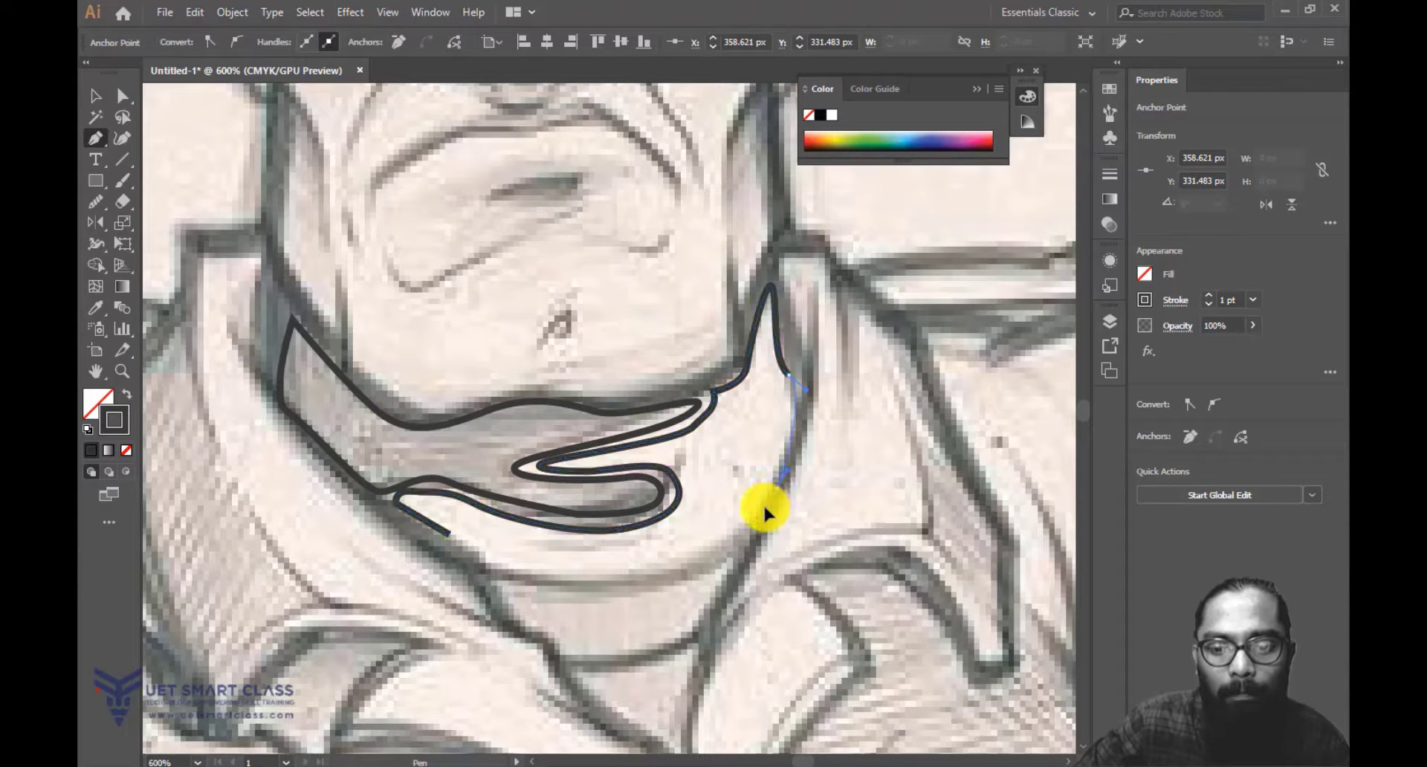
drag(754, 519, 823, 405)
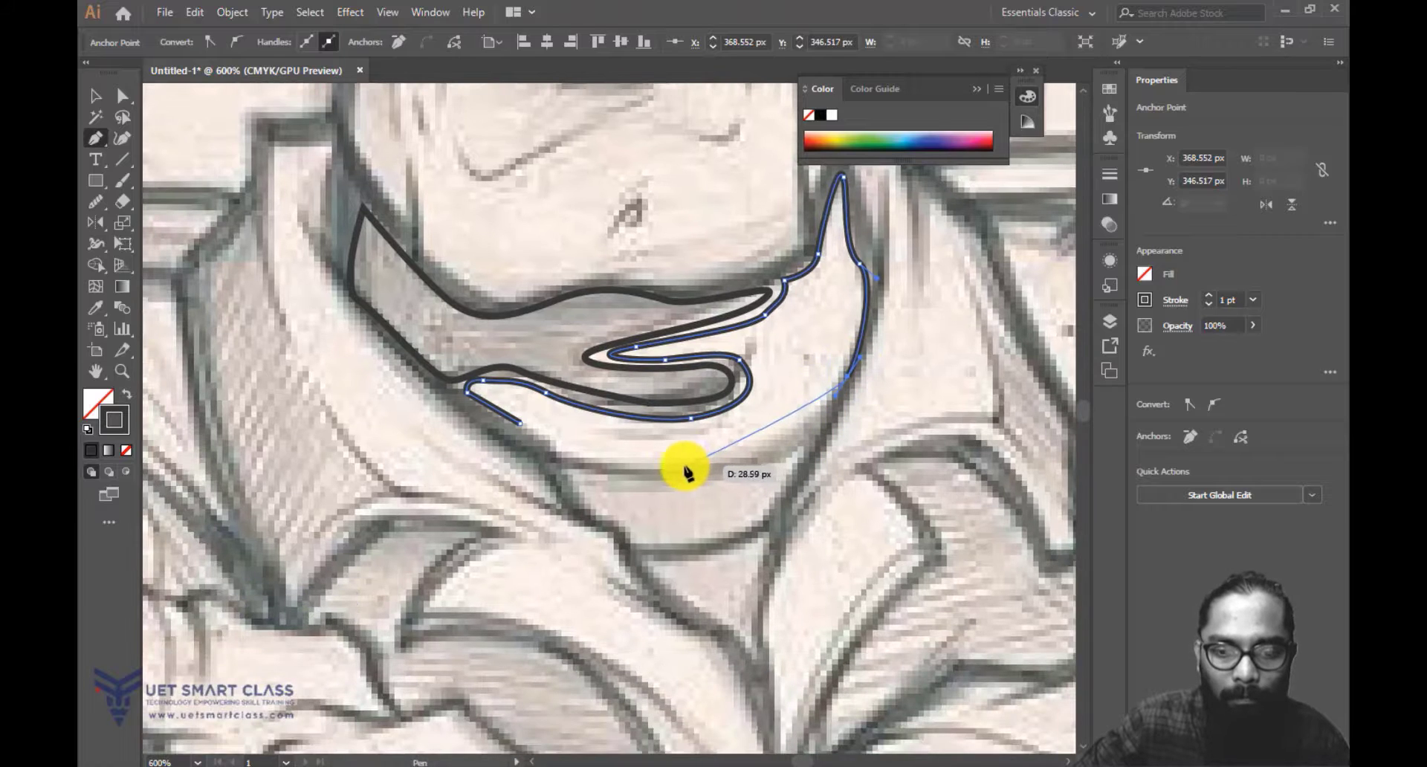
drag(681, 466, 566, 458)
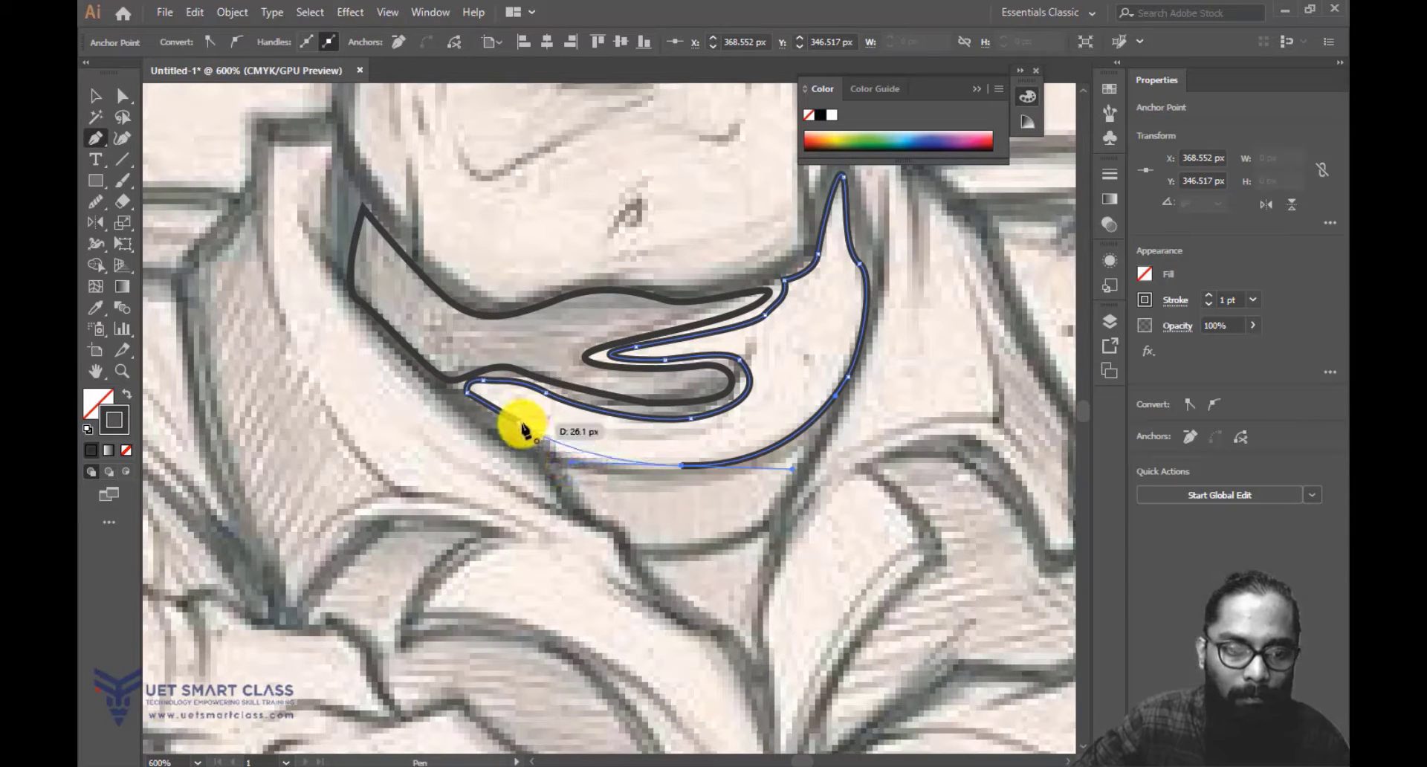
drag(447, 379, 447, 379)
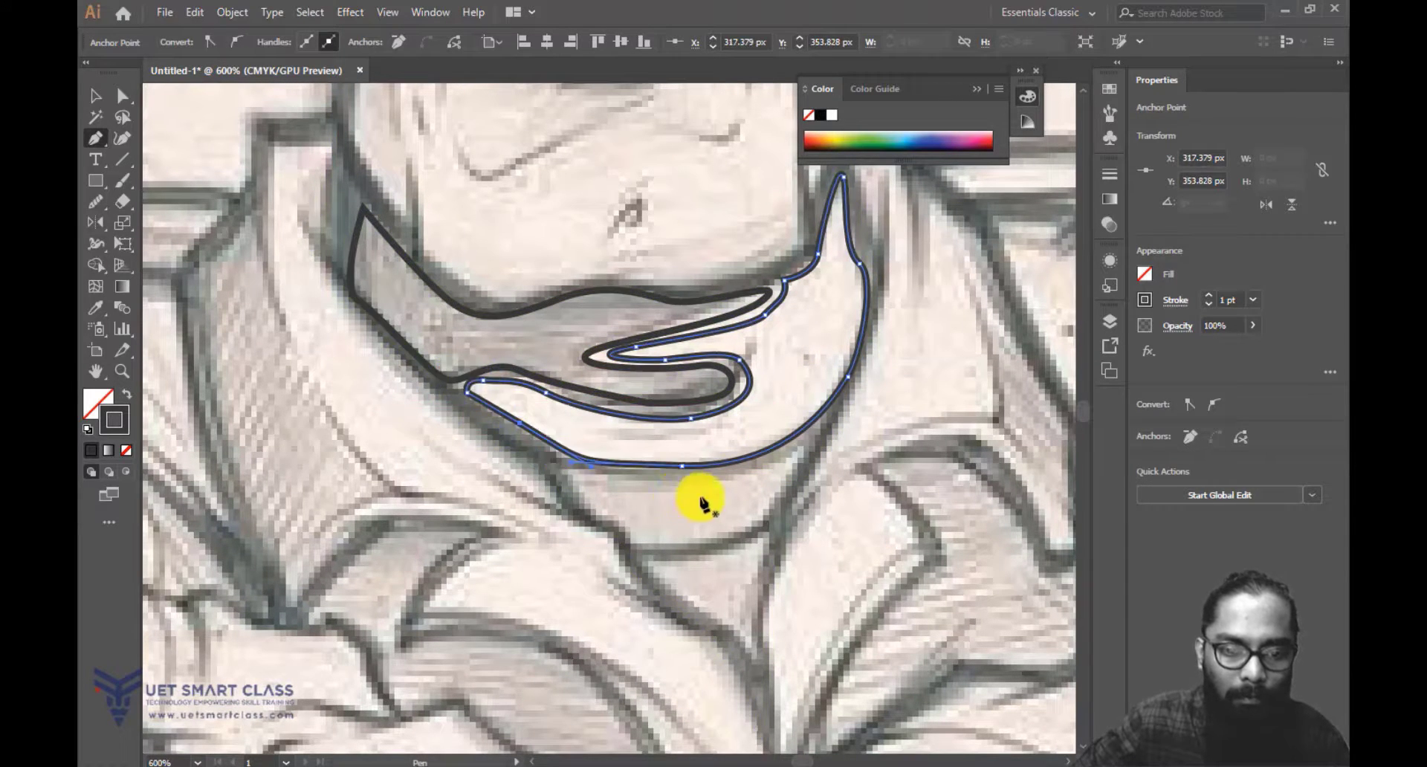
Trace a third neck shape as a closed band directly beneath the curved underside of the second neck shape with the Pen tool.
drag(696, 497, 645, 412)
drag(534, 422, 709, 438)
key(ctrl+z)
click(533, 419)
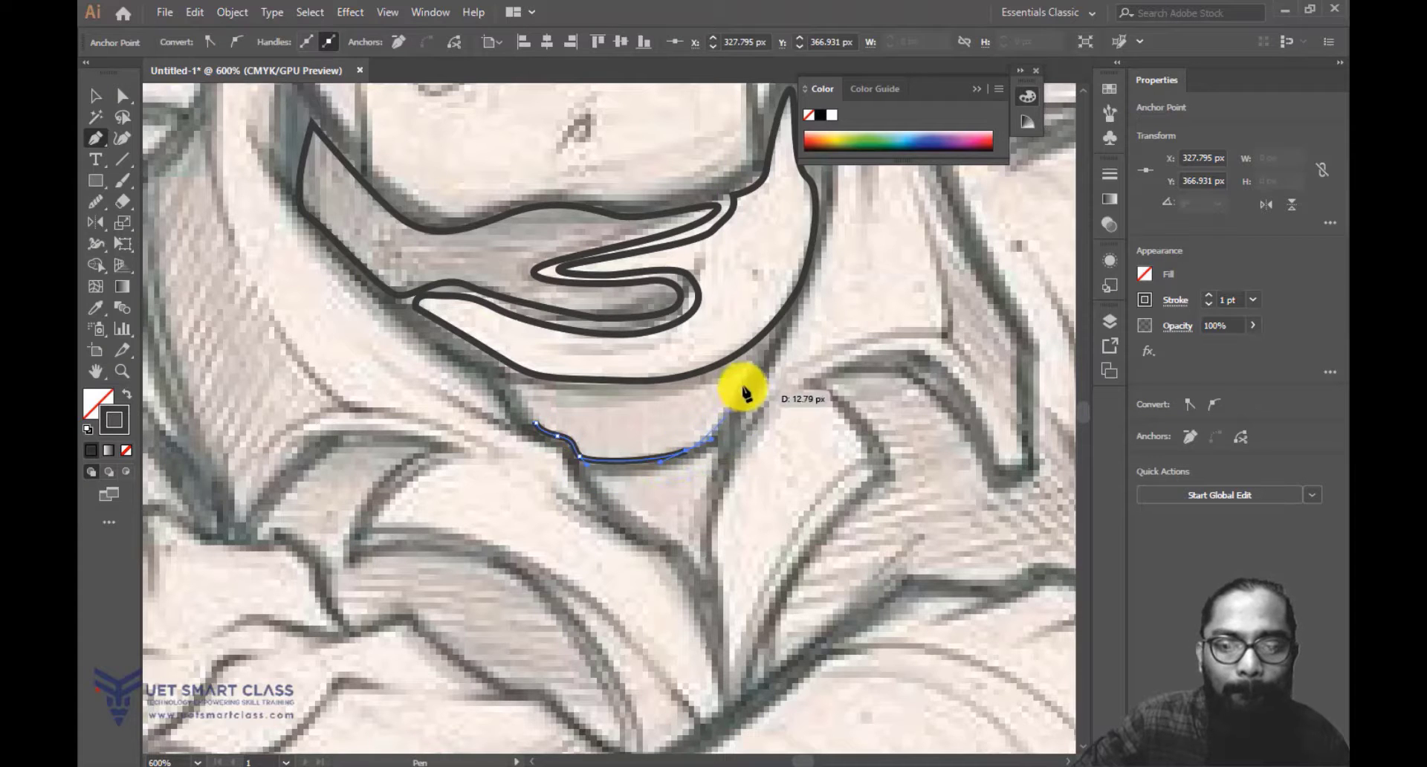
drag(755, 367, 708, 385)
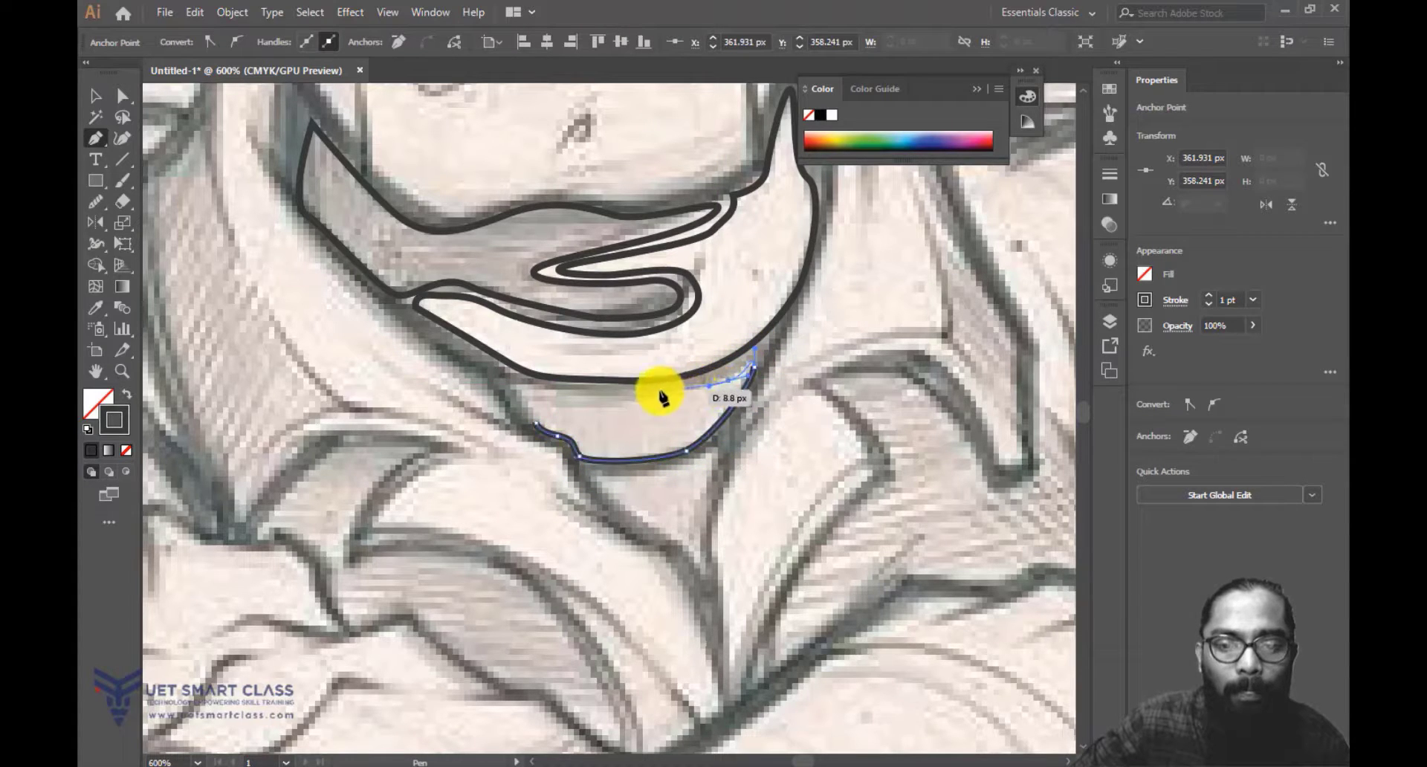
drag(520, 385, 518, 401)
click(538, 426)
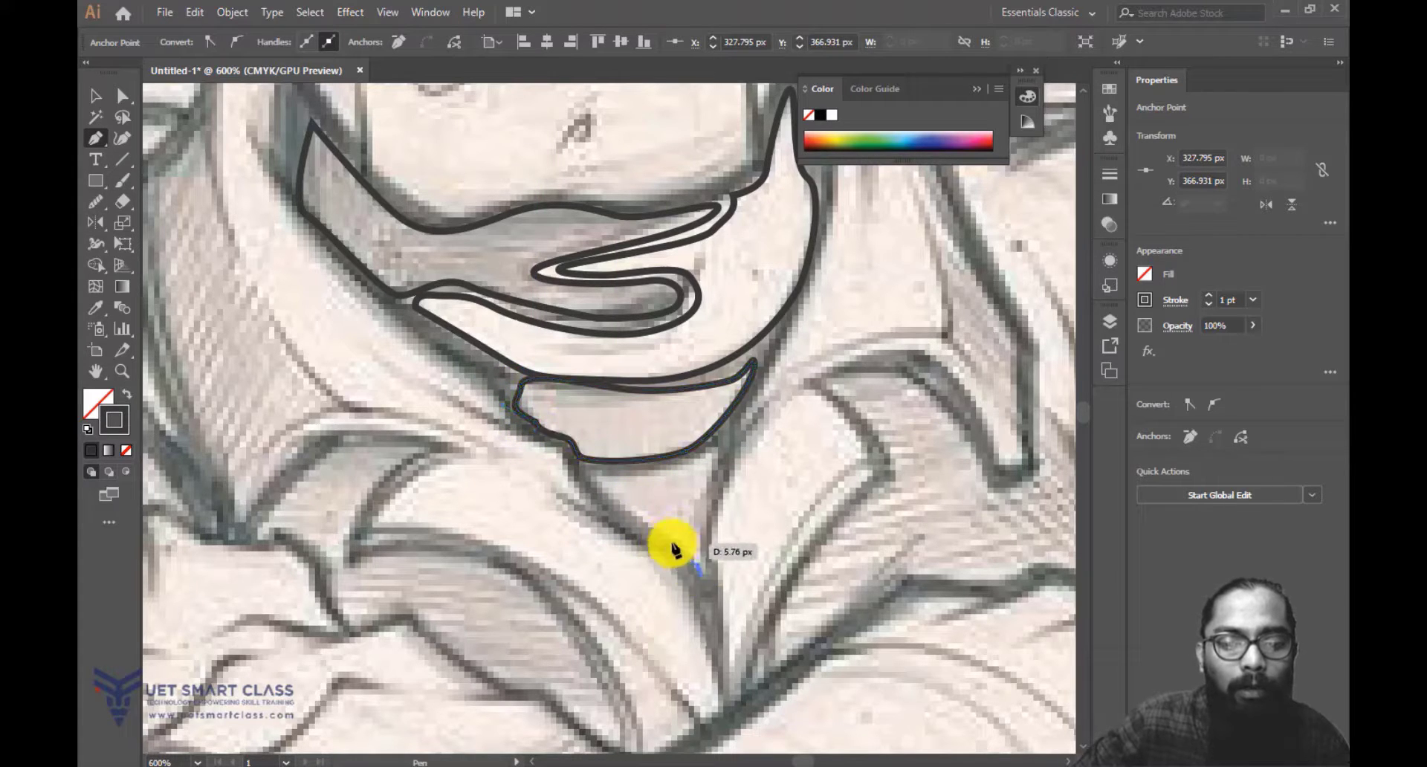
Trace a small closed triangular skin shape pointing down into the open collar below the third neck shape.
drag(595, 505, 593, 502)
key(ctrl+z)
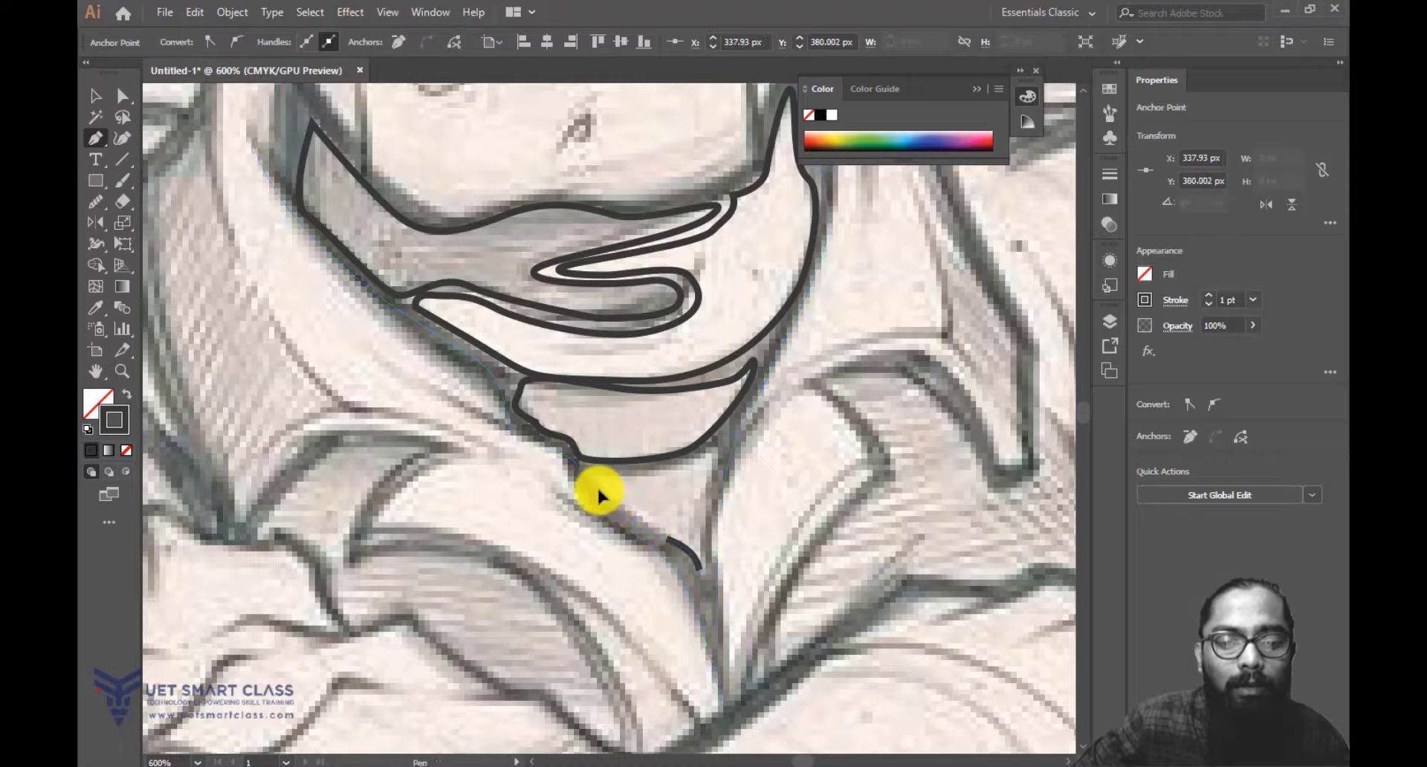
drag(684, 461, 688, 560)
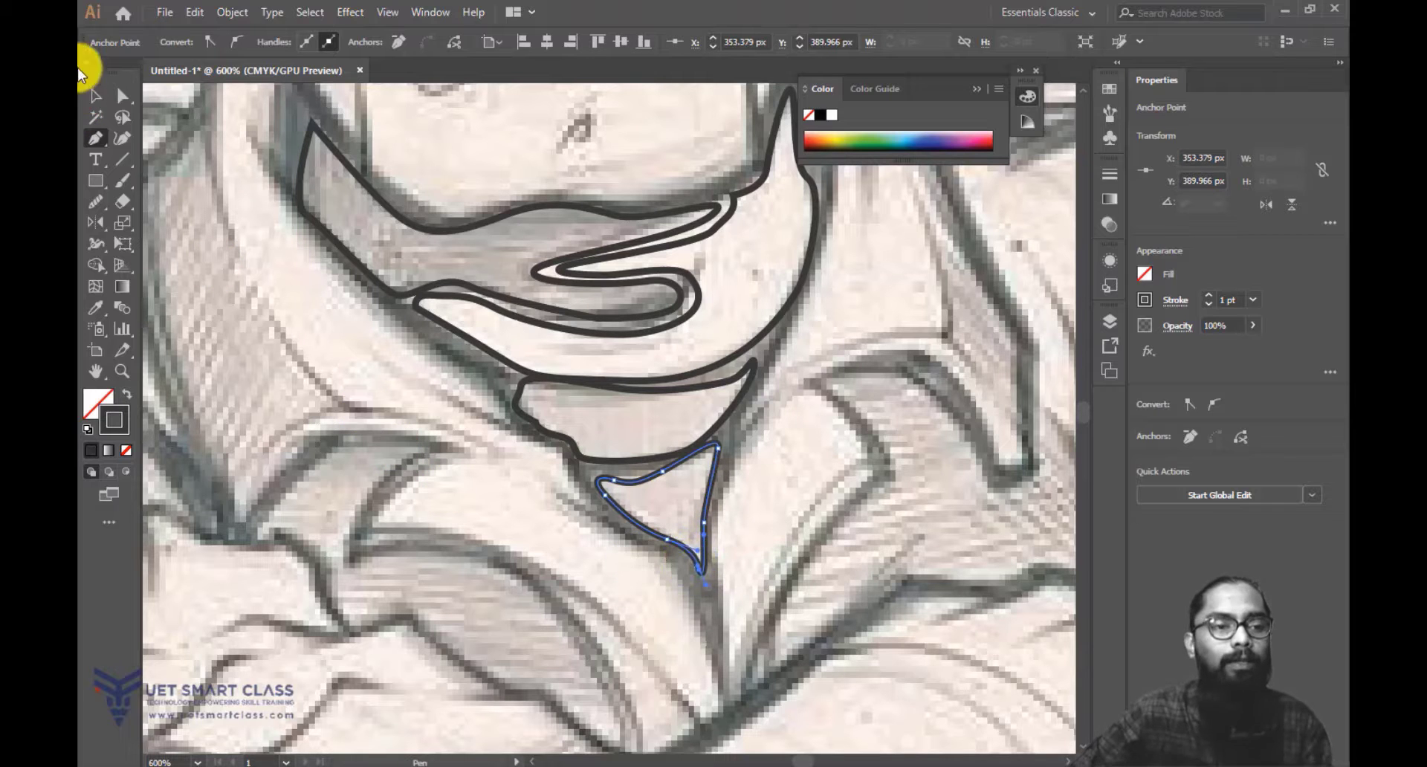
Fill the small triangular collar shape with the light skin colour sampled from the reference officer's forearm, without a stroke.
click(95, 95)
click(774, 357)
key(ctrl+minus)
key(ctrl+minus)
key(ctrl+minus)
key(ctrl+plus)
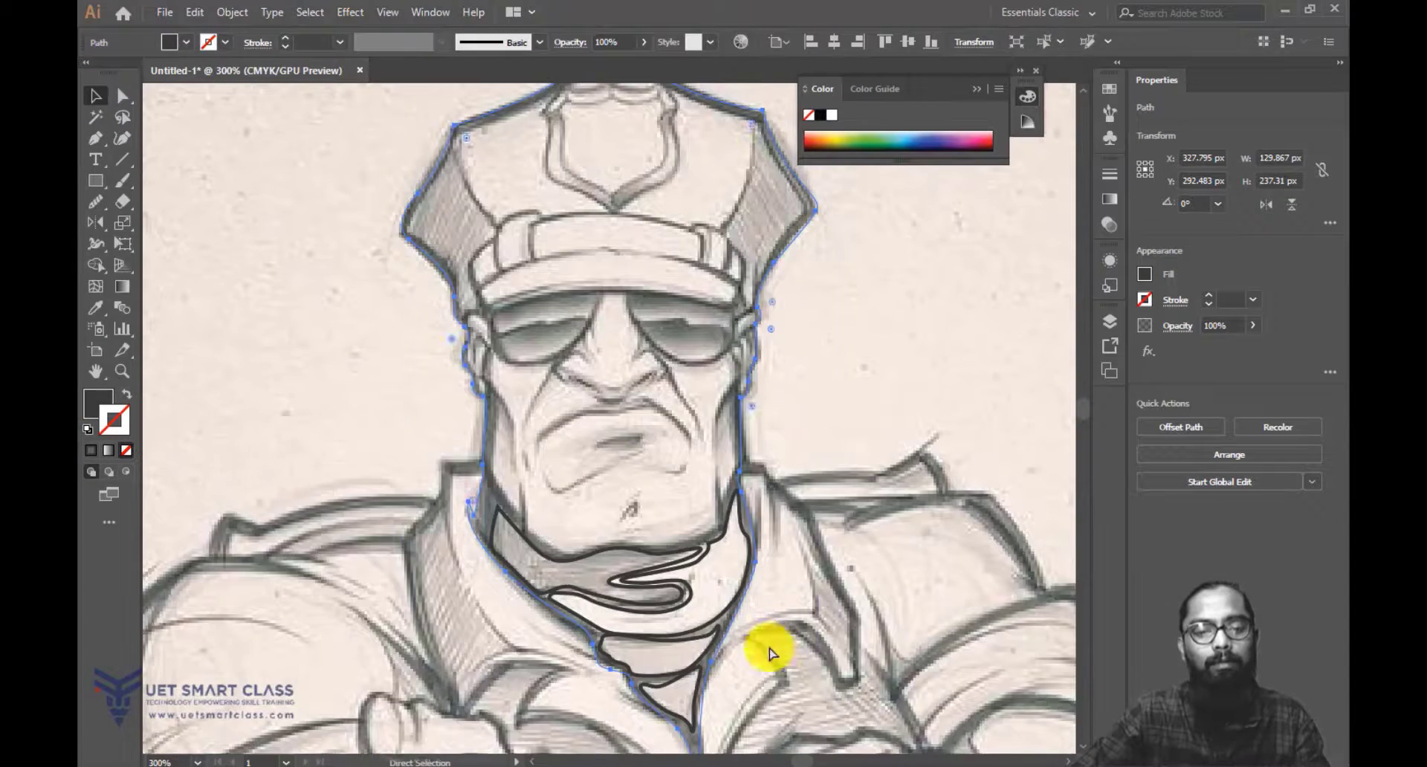
drag(856, 425, 913, 328)
key(ctrl+minus)
key(ctrl+minus)
key(ctrl+minus)
key(ctrl+plus)
drag(663, 384, 899, 280)
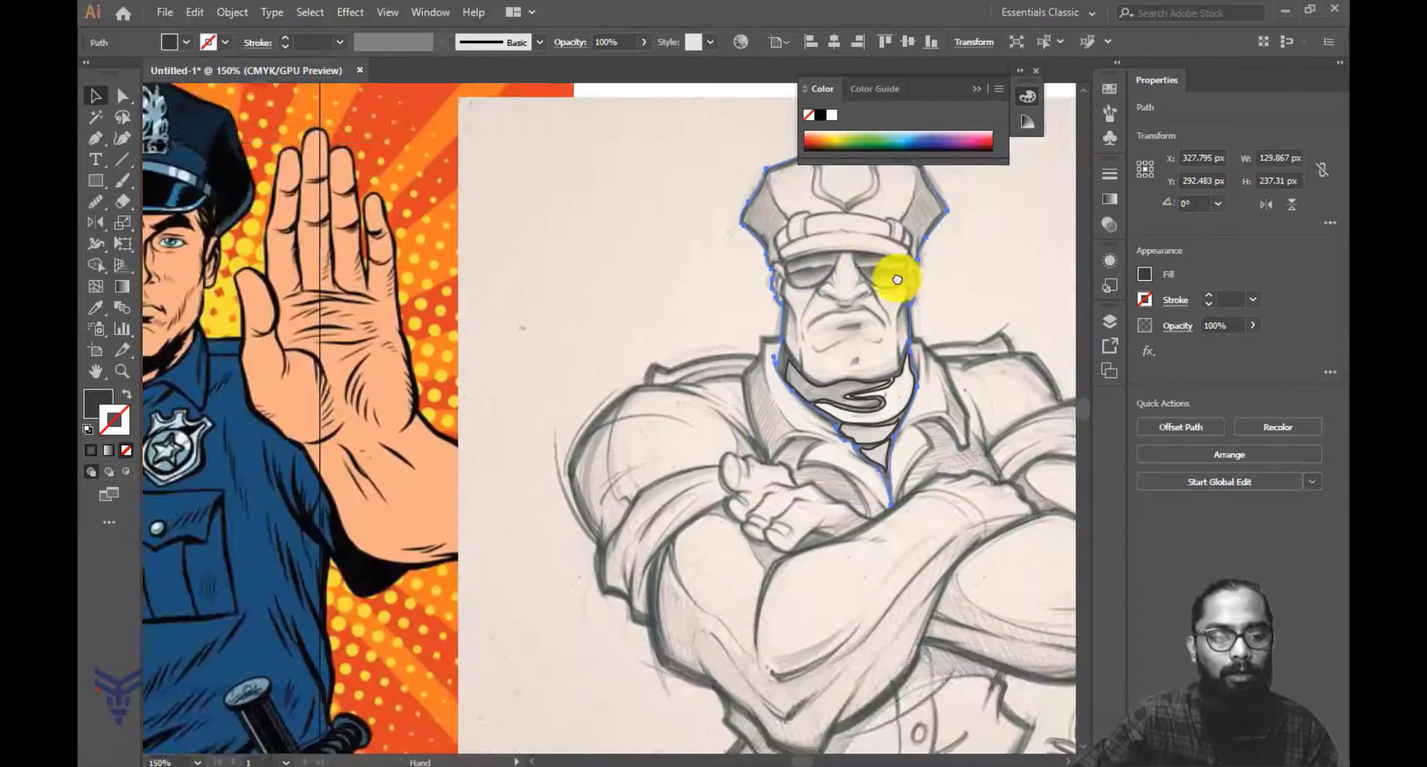
drag(714, 323, 825, 285)
drag(921, 343, 772, 364)
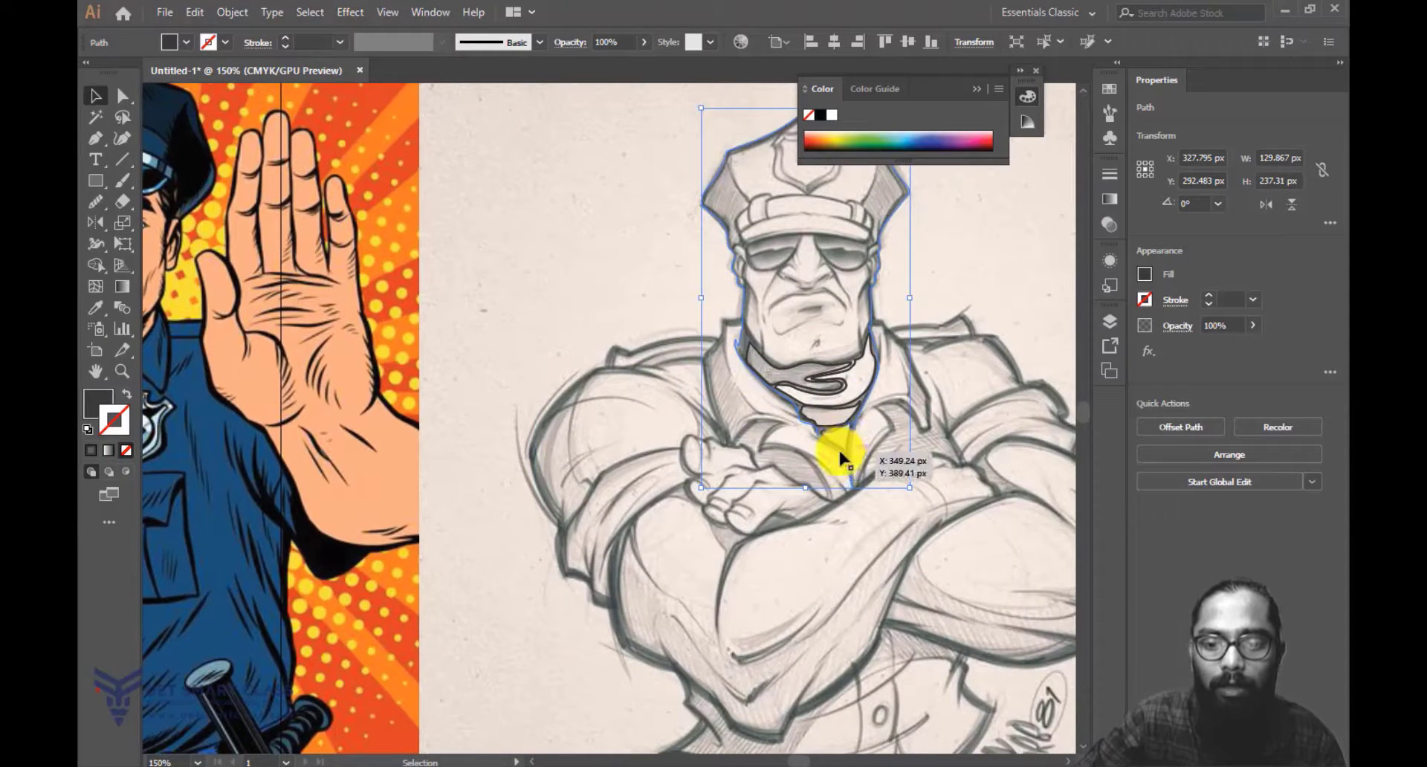
click(835, 430)
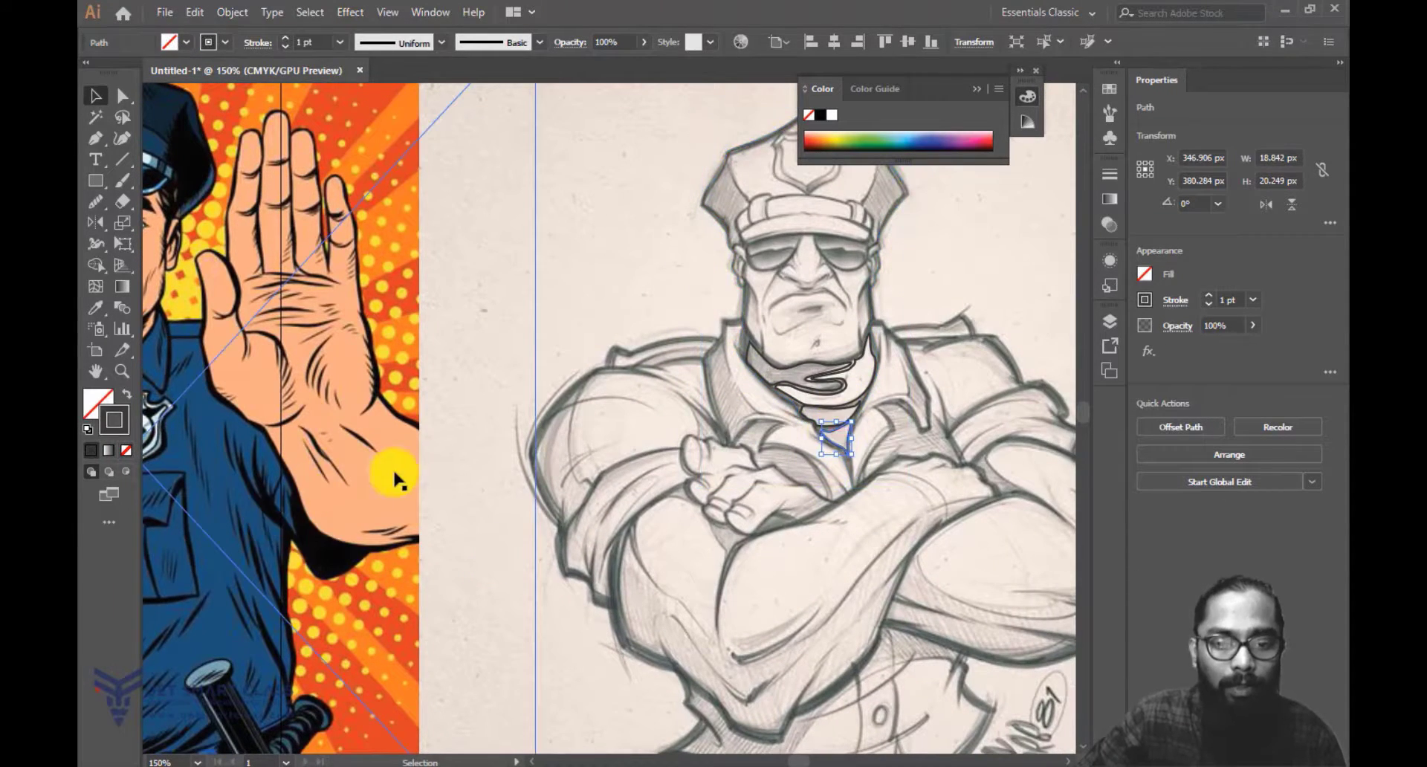
key(i)
click(370, 477)
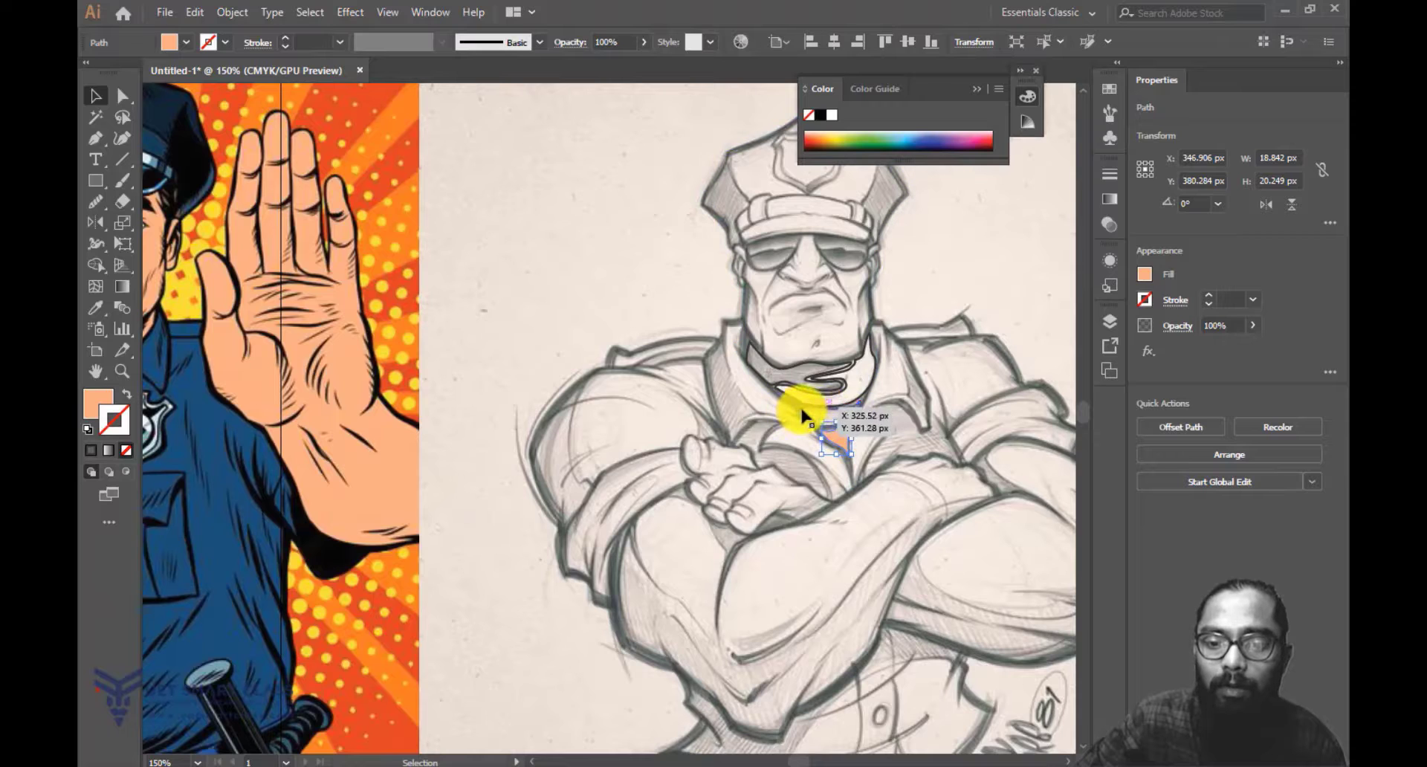
Give the third neck shape the triangle's skin fill, darkened slightly to E0936C.
click(801, 405)
key(i)
click(843, 426)
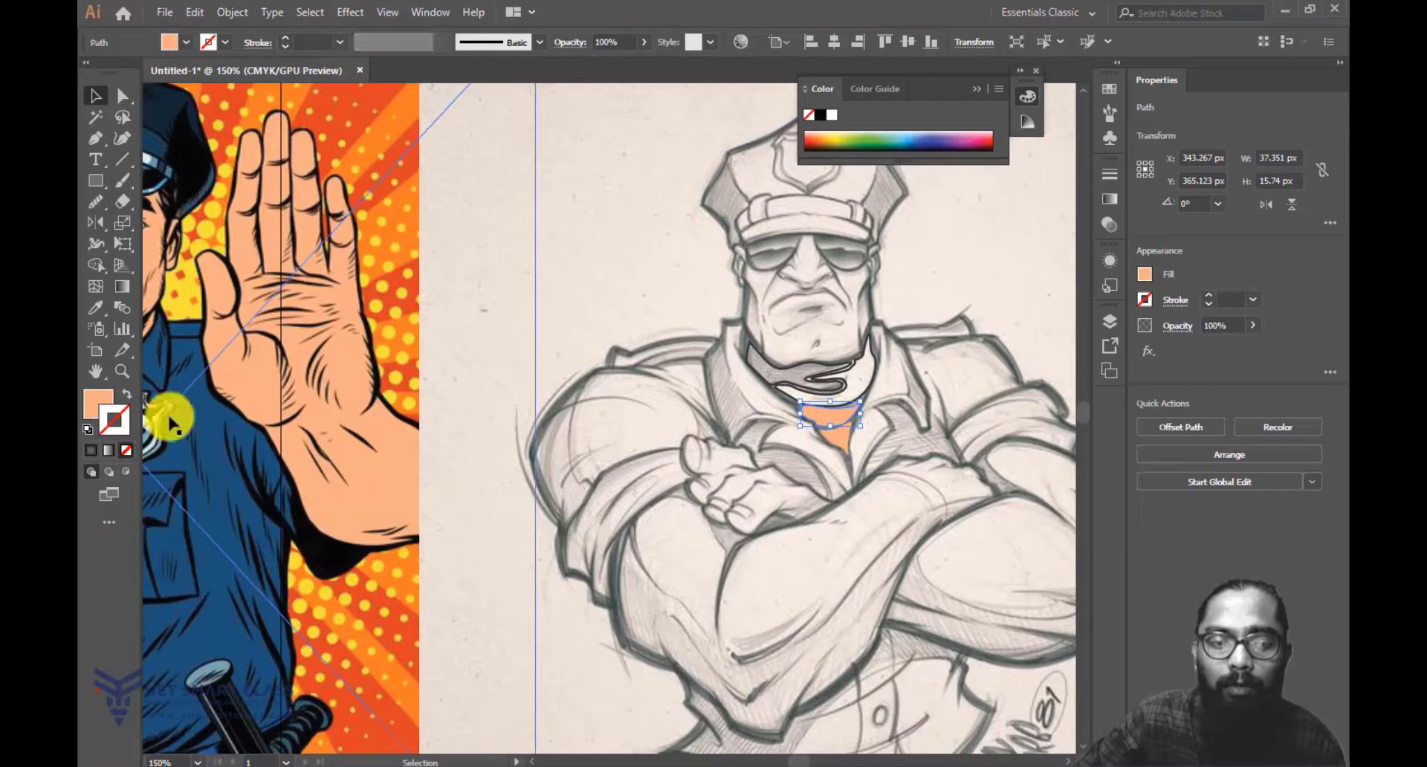
key(v)
double_click(94, 404)
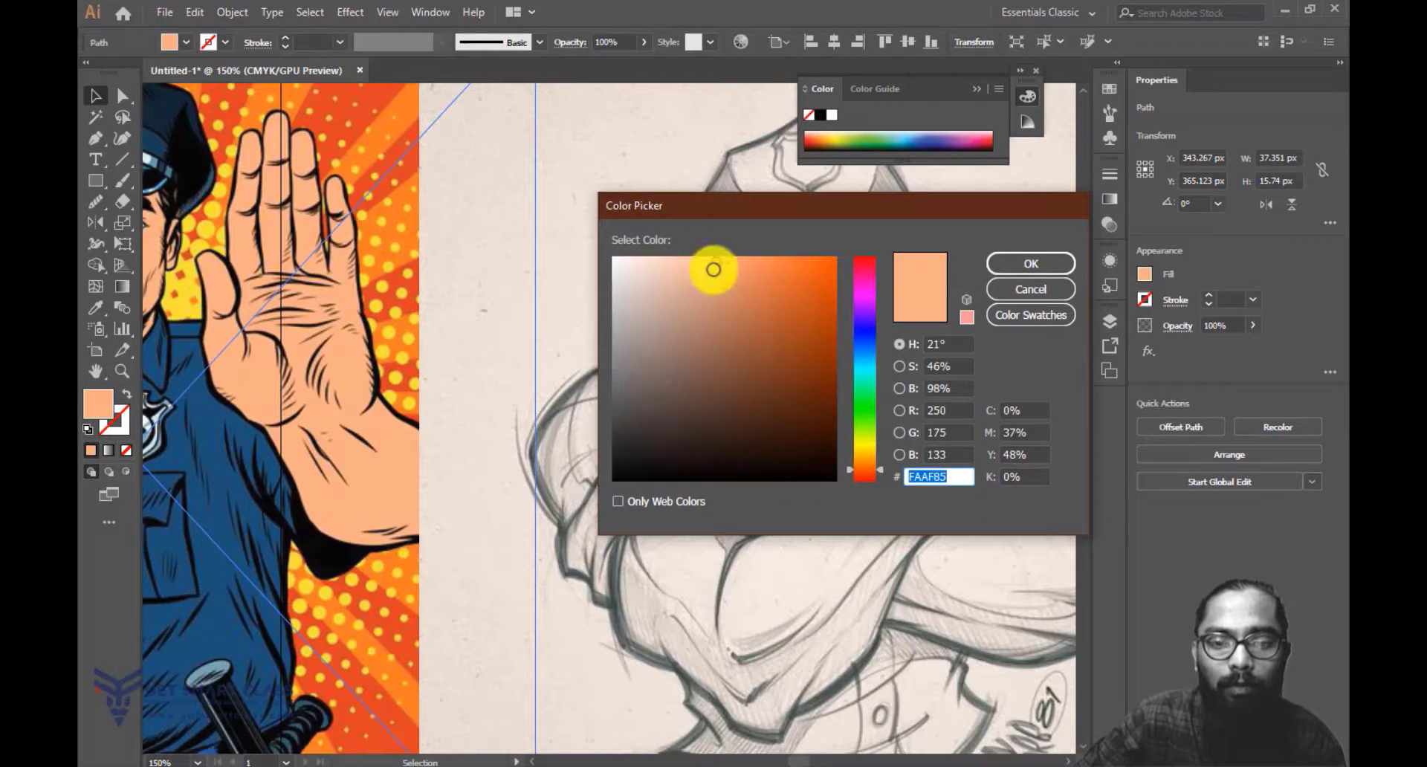
click(729, 282)
click(1020, 266)
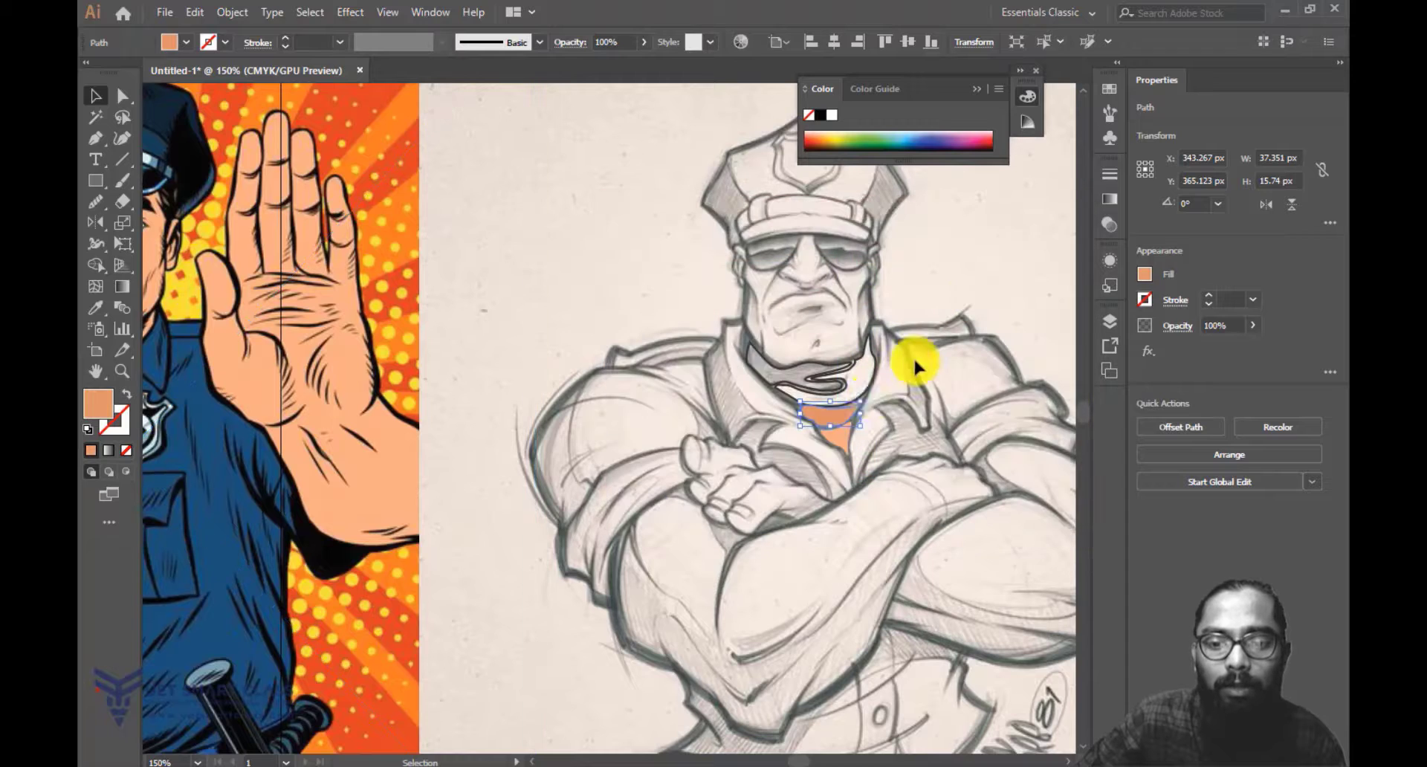
Give the second neck shape the fill of the band below it, darkened to a medium brown.
click(847, 403)
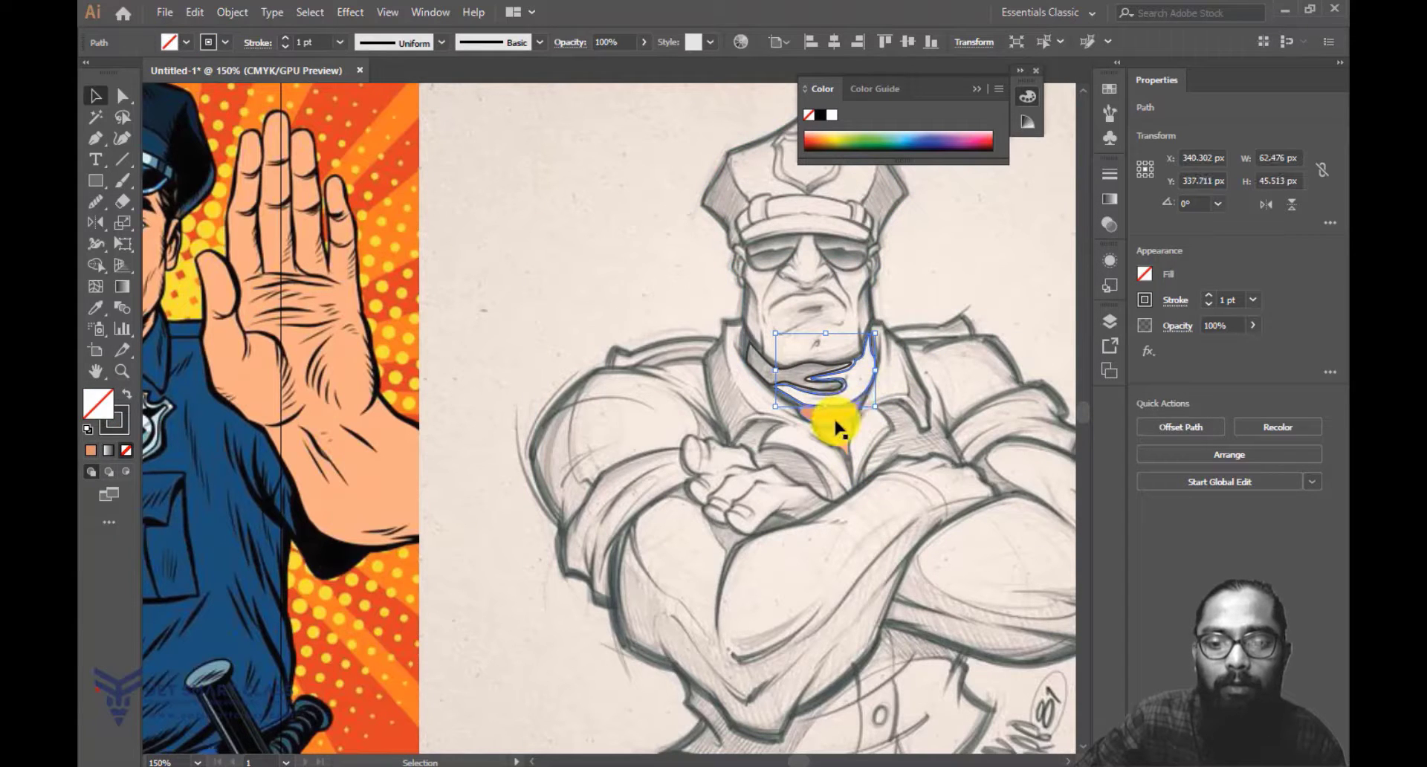
key(i)
click(838, 428)
double_click(96, 405)
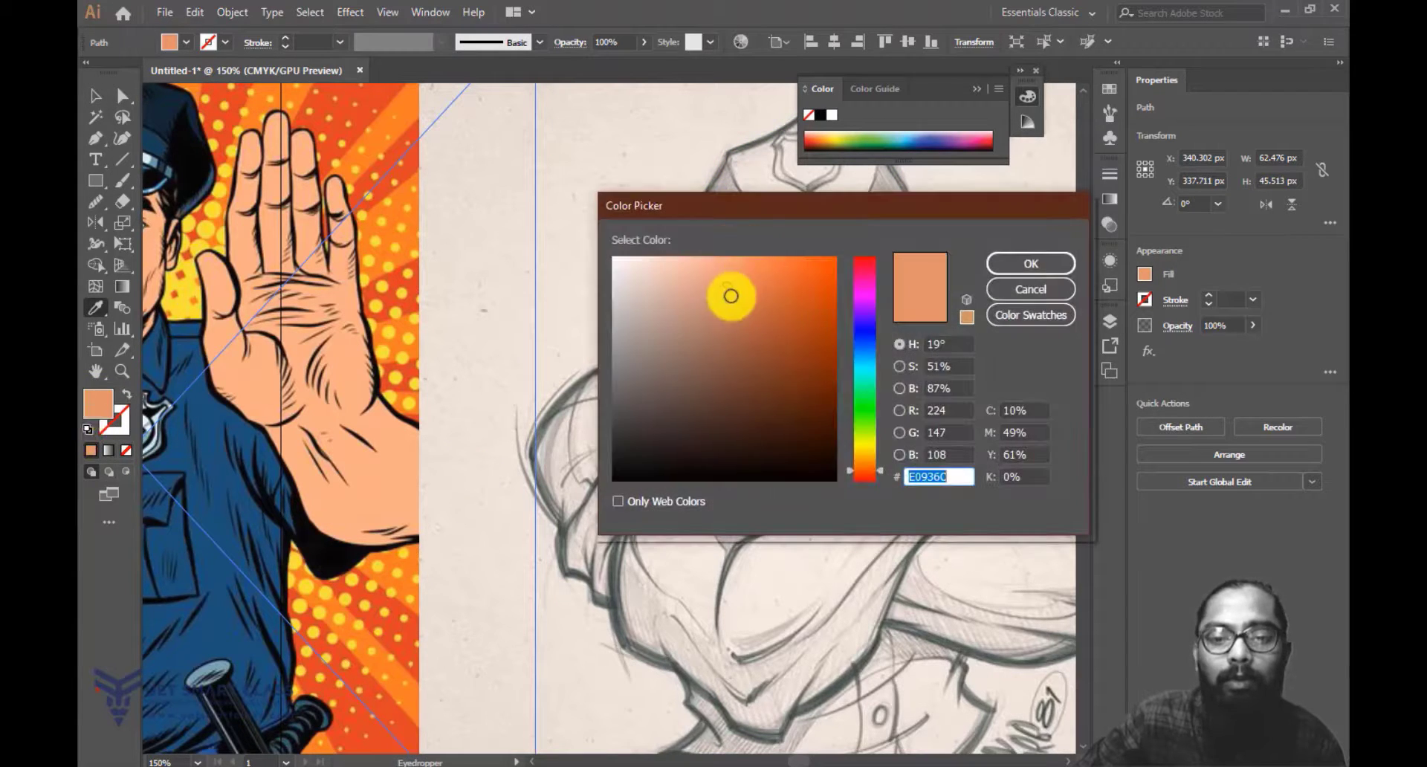
drag(731, 296, 739, 327)
click(1005, 267)
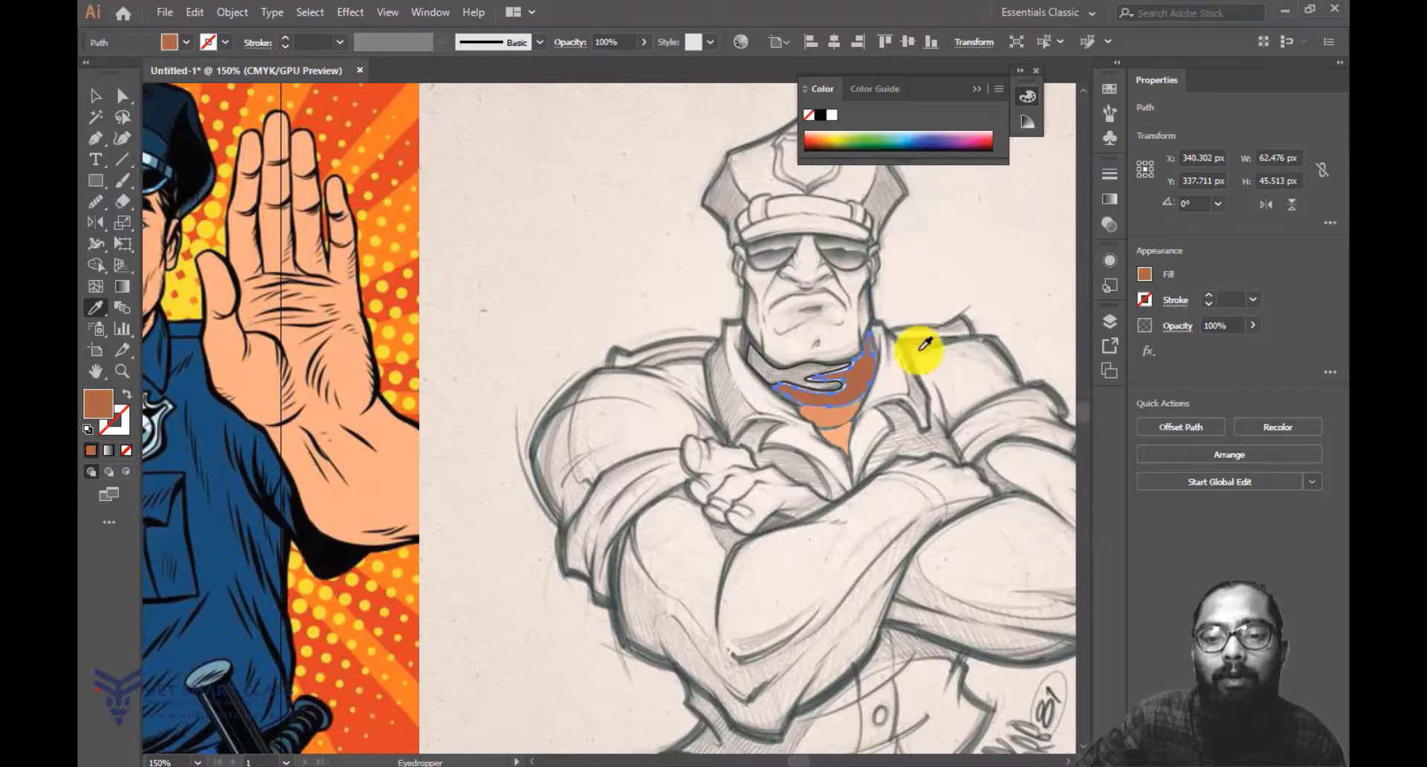
Sample the second neck shape's brown for the neck shadow beneath the jaw, and darken its fill to 8C4C33.
key(v)
click(759, 359)
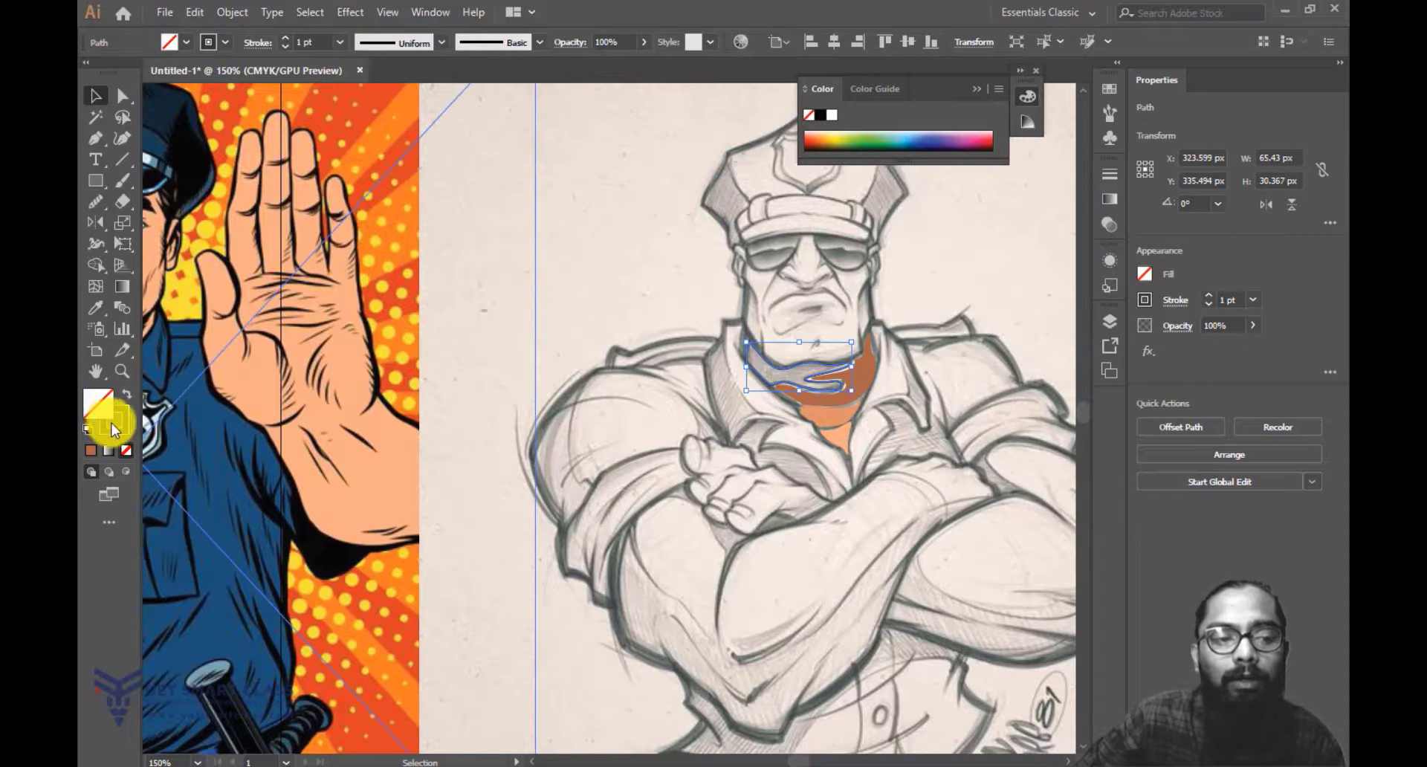
key(i)
click(865, 380)
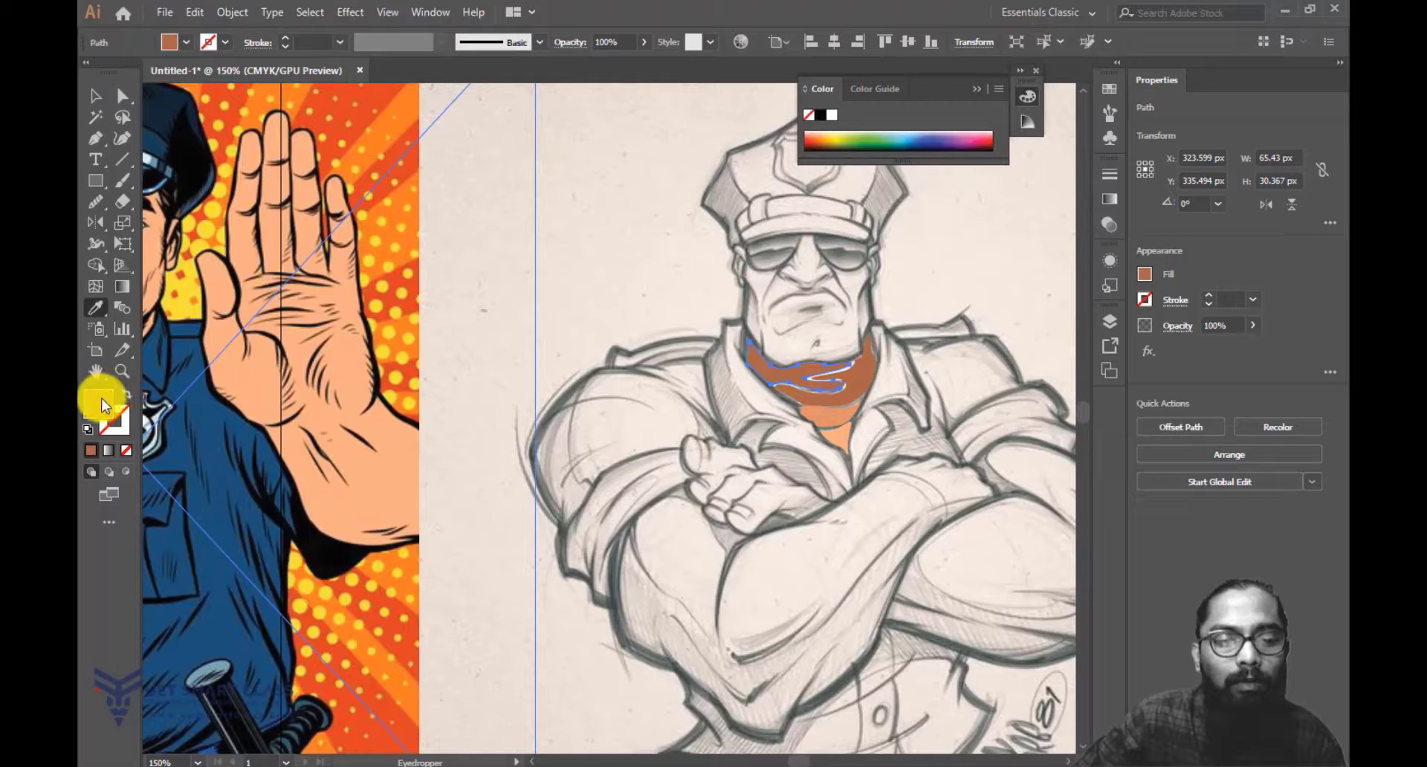
double_click(101, 403)
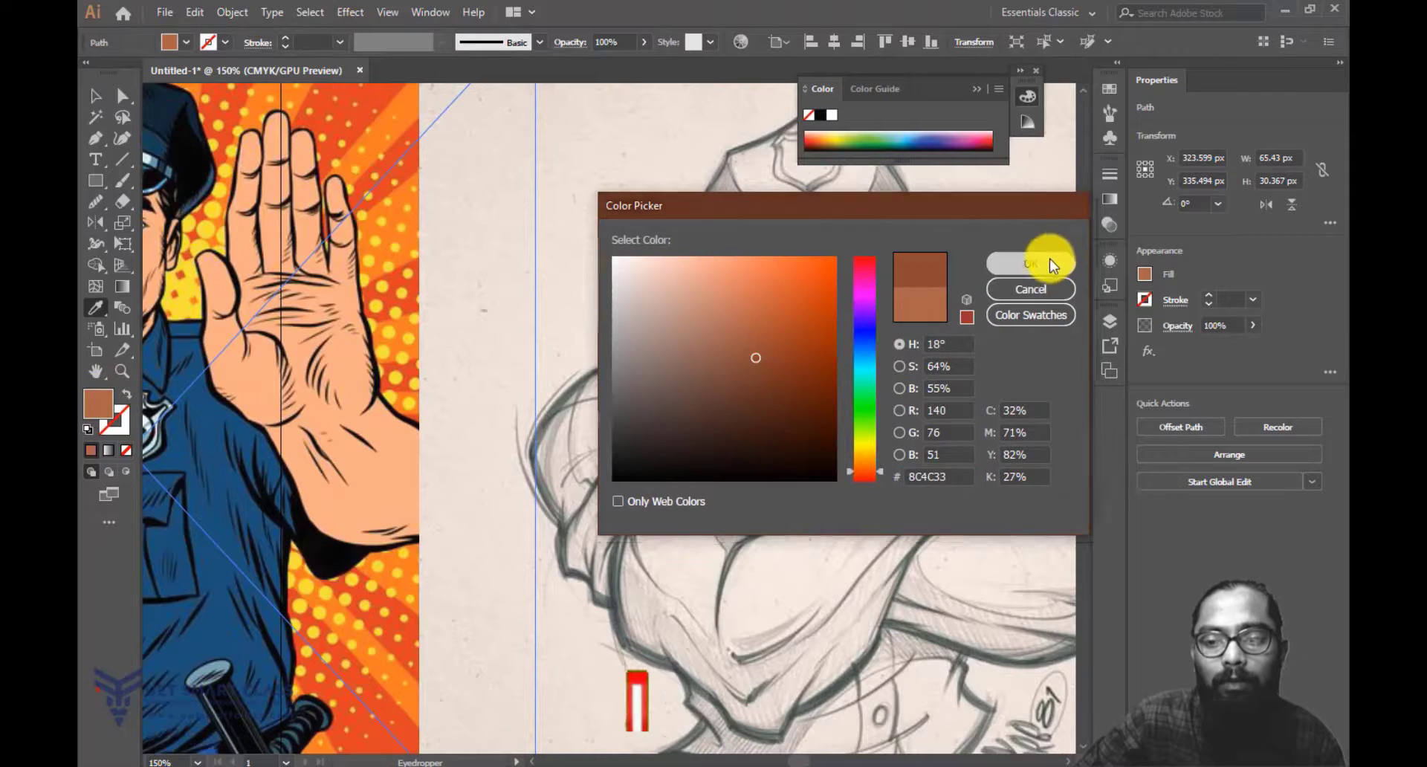
click(1037, 265)
click(960, 278)
key(ctrl+z)
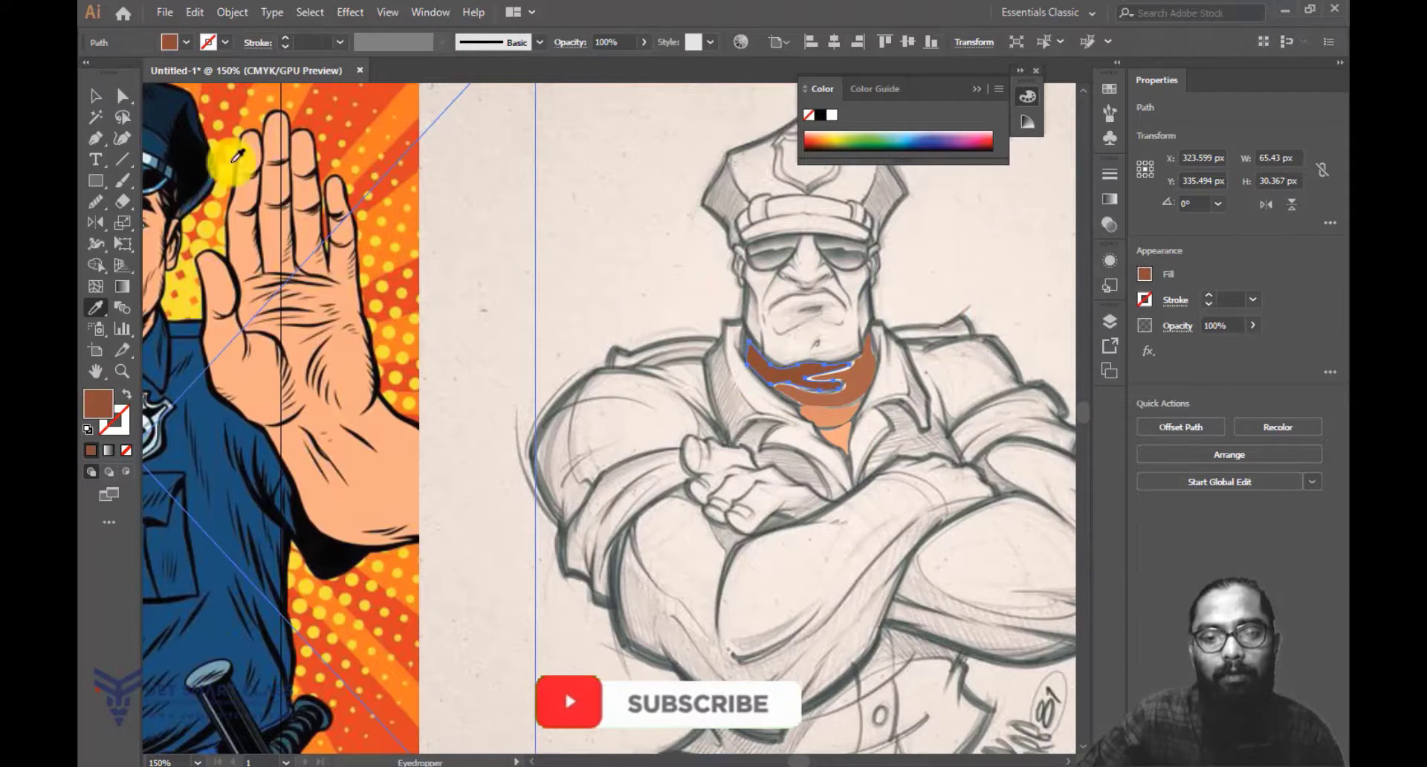
Select all the traced head and neck shapes and bring them to the front.
click(95, 95)
click(665, 201)
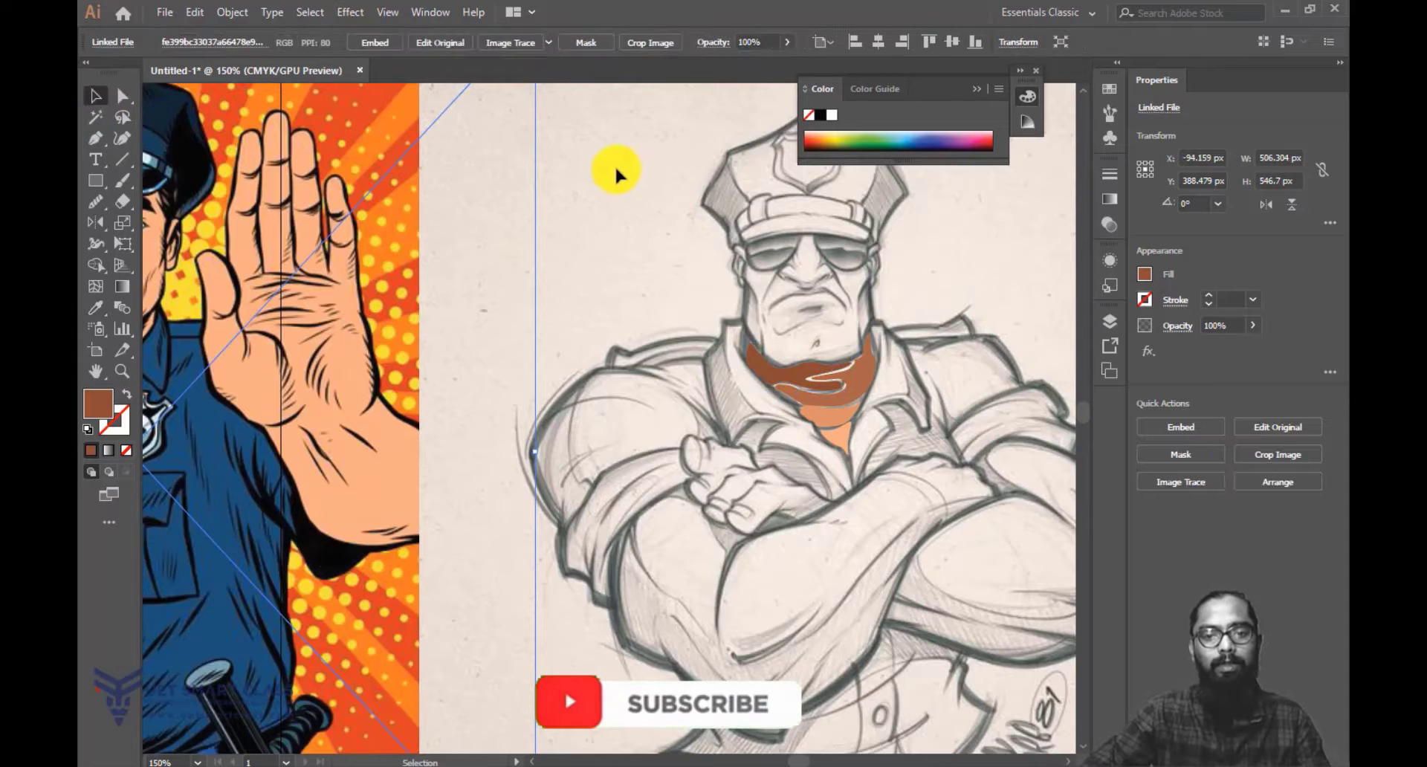
drag(616, 168, 923, 381)
right_click(830, 291)
mouse_move(980, 546)
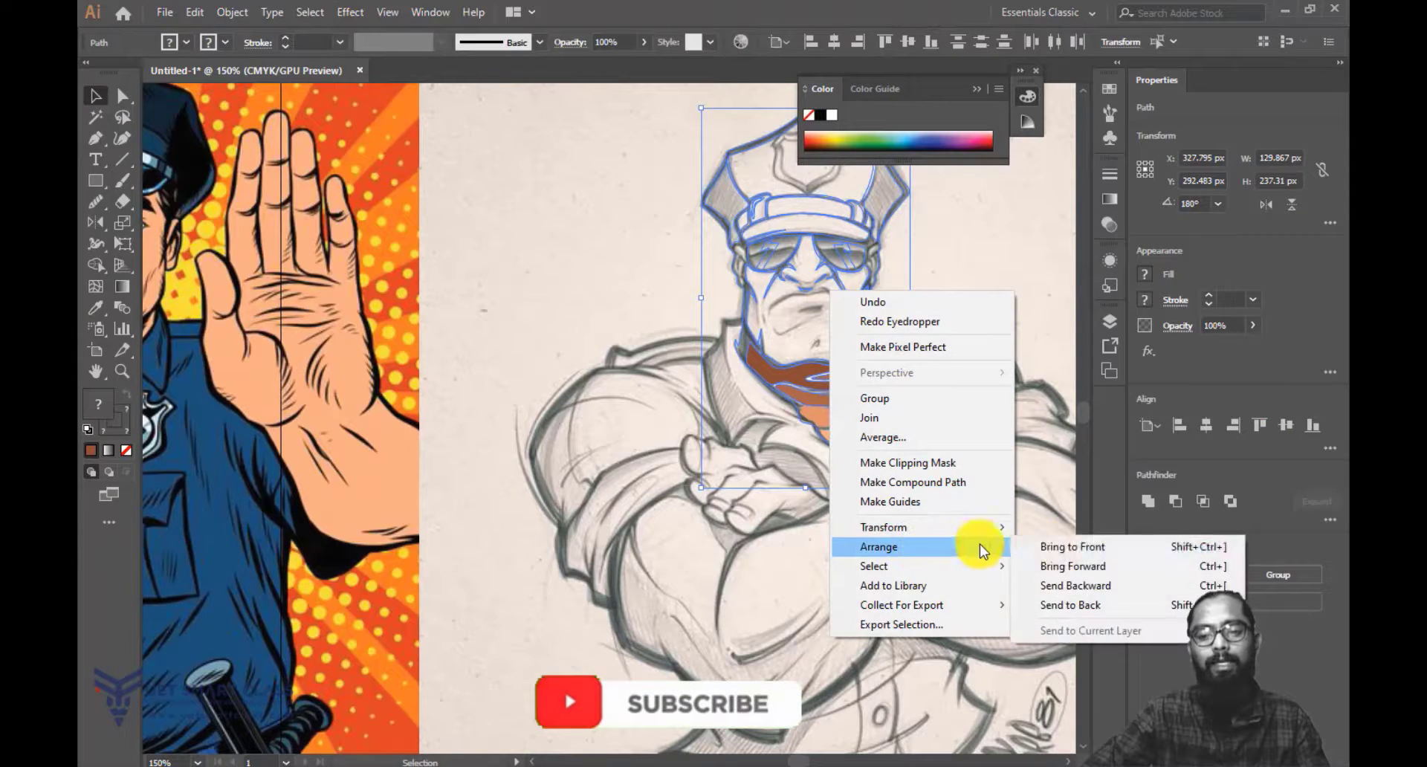
click(1055, 547)
click(1026, 439)
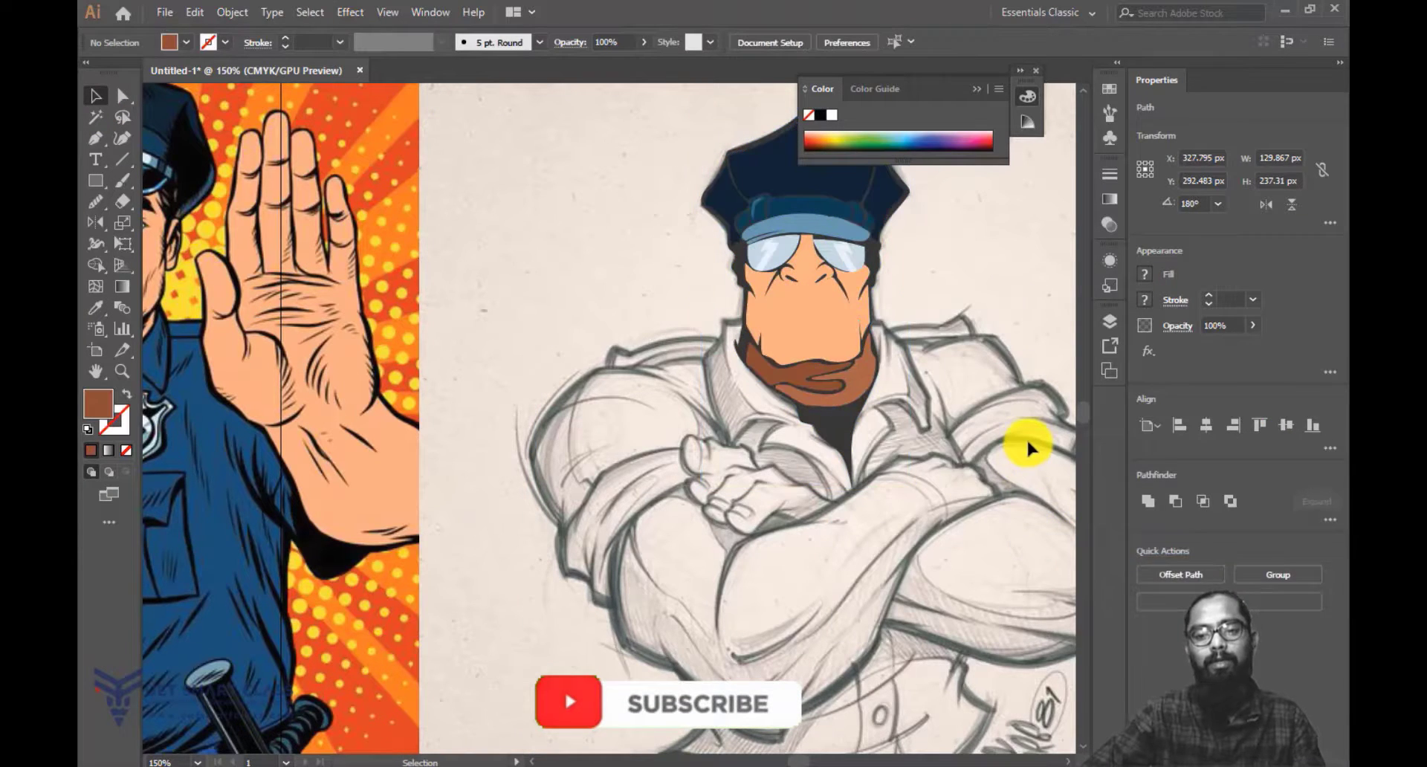
Send the dark silhouette shape behind the head and neck to the back.
right_click(848, 436)
mouse_move(927, 353)
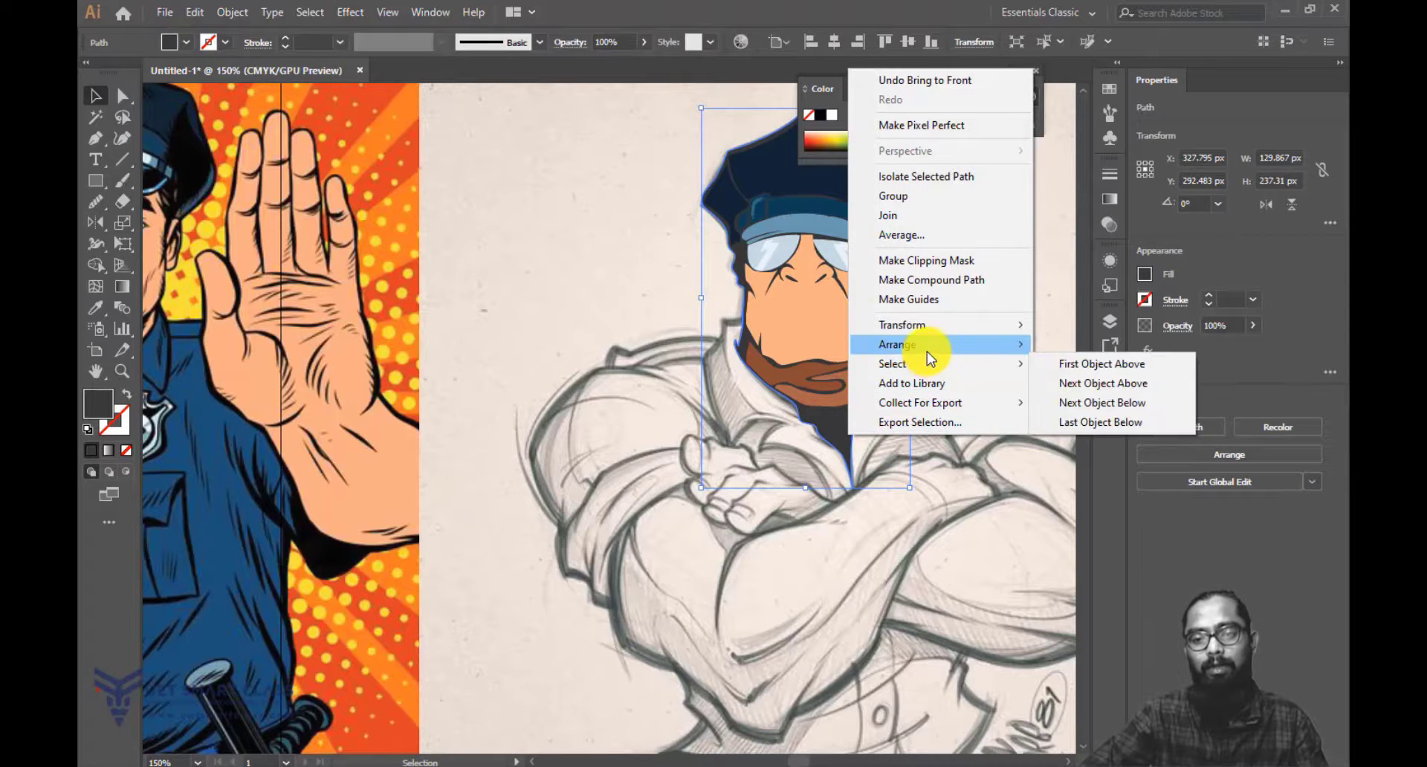
click(1150, 409)
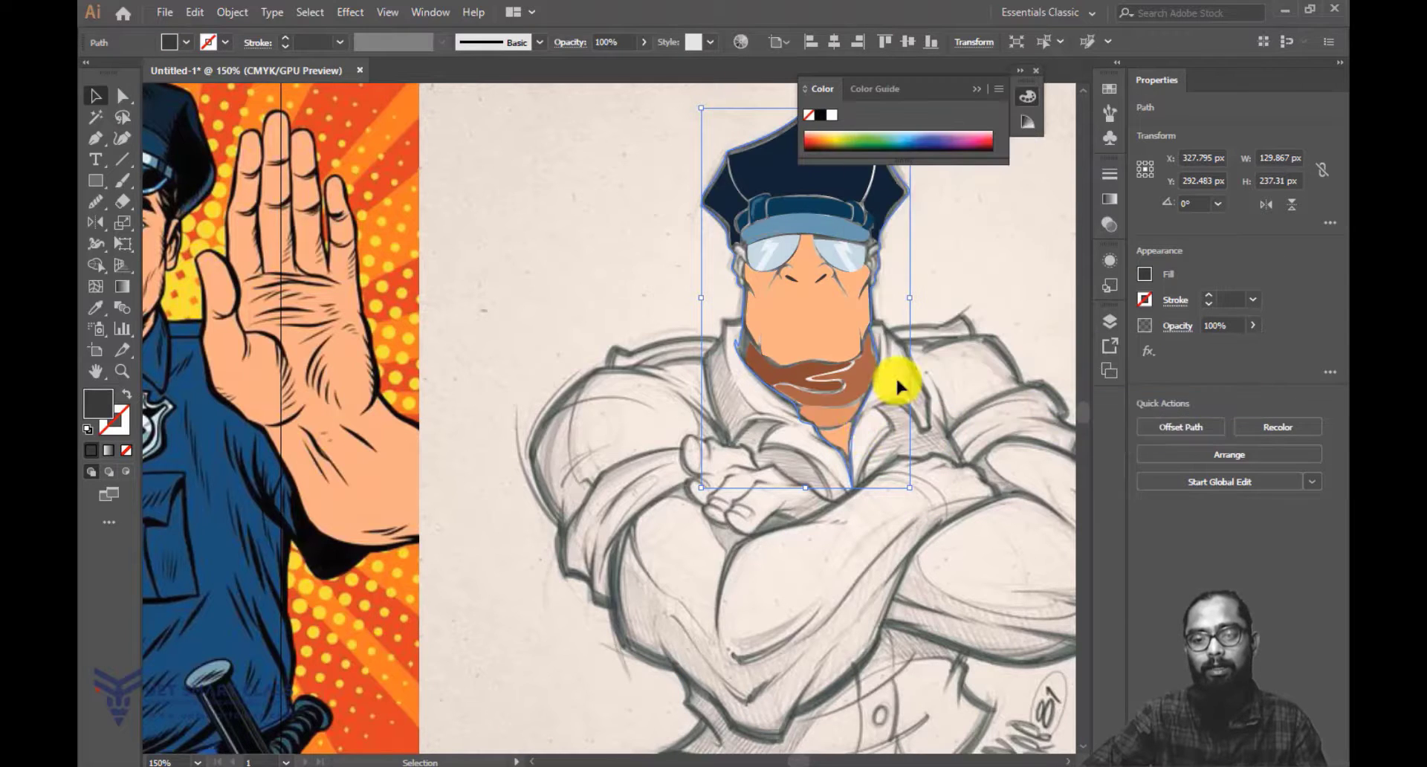
Select the whole traced head including its dark silhouette, bring it in front of the sketch, and deselect it.
drag(985, 339, 957, 394)
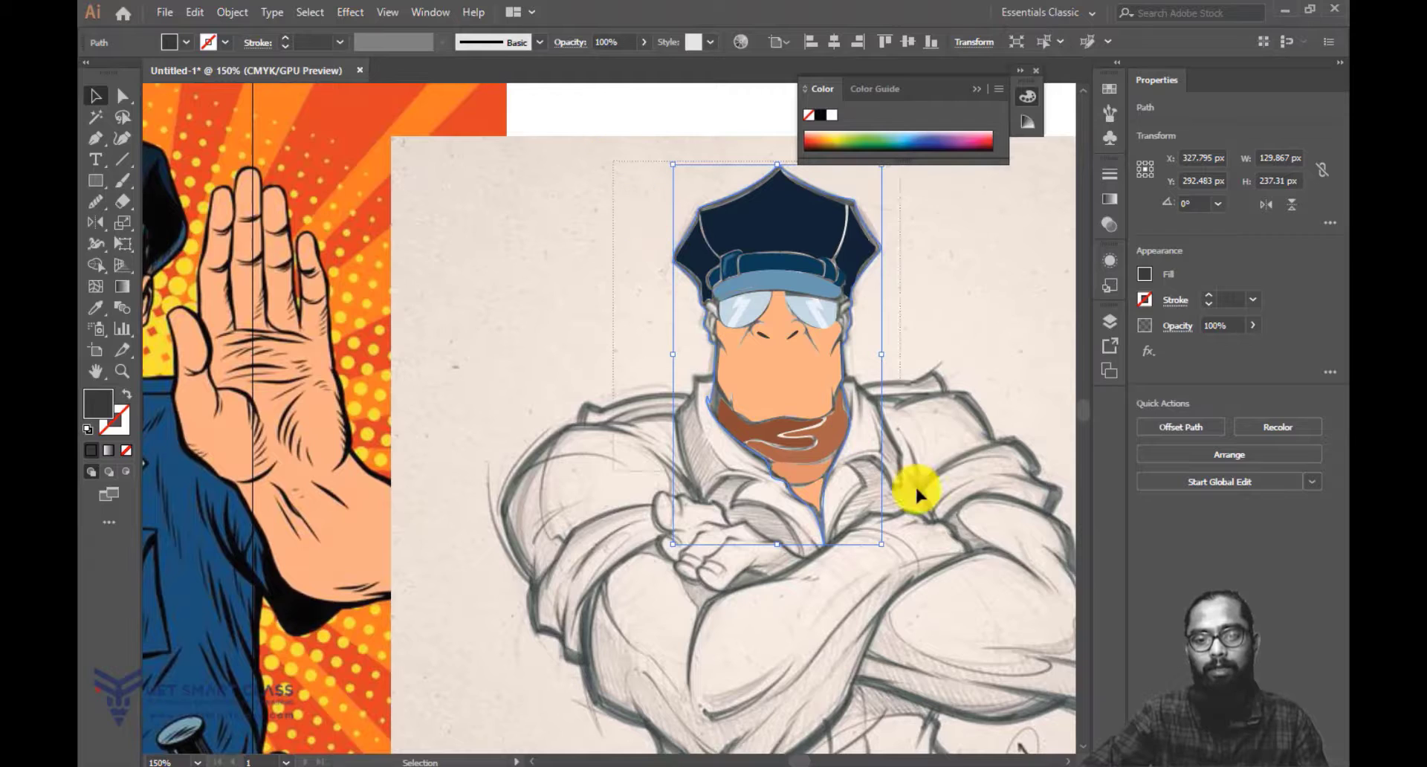
drag(916, 487, 955, 538)
right_click(782, 311)
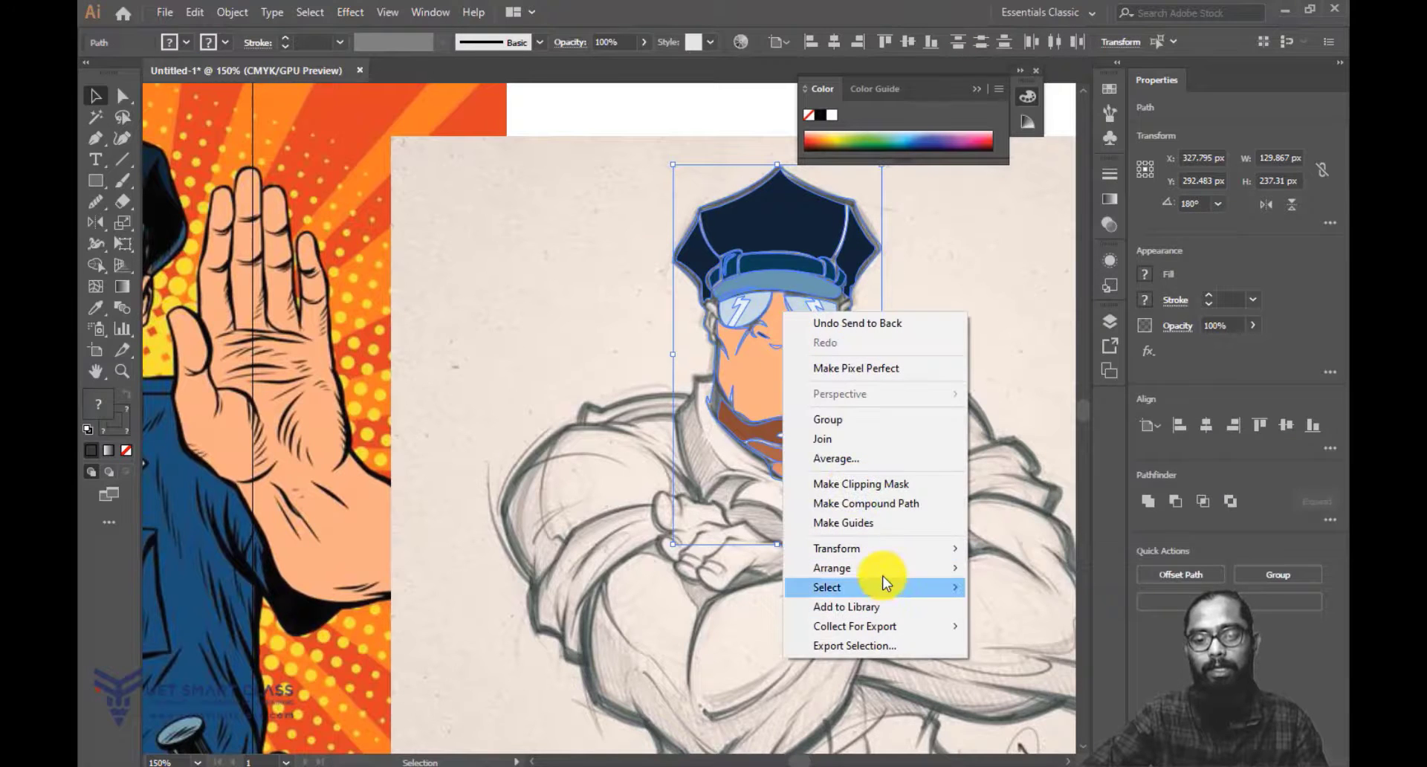
mouse_move(884, 568)
click(1055, 569)
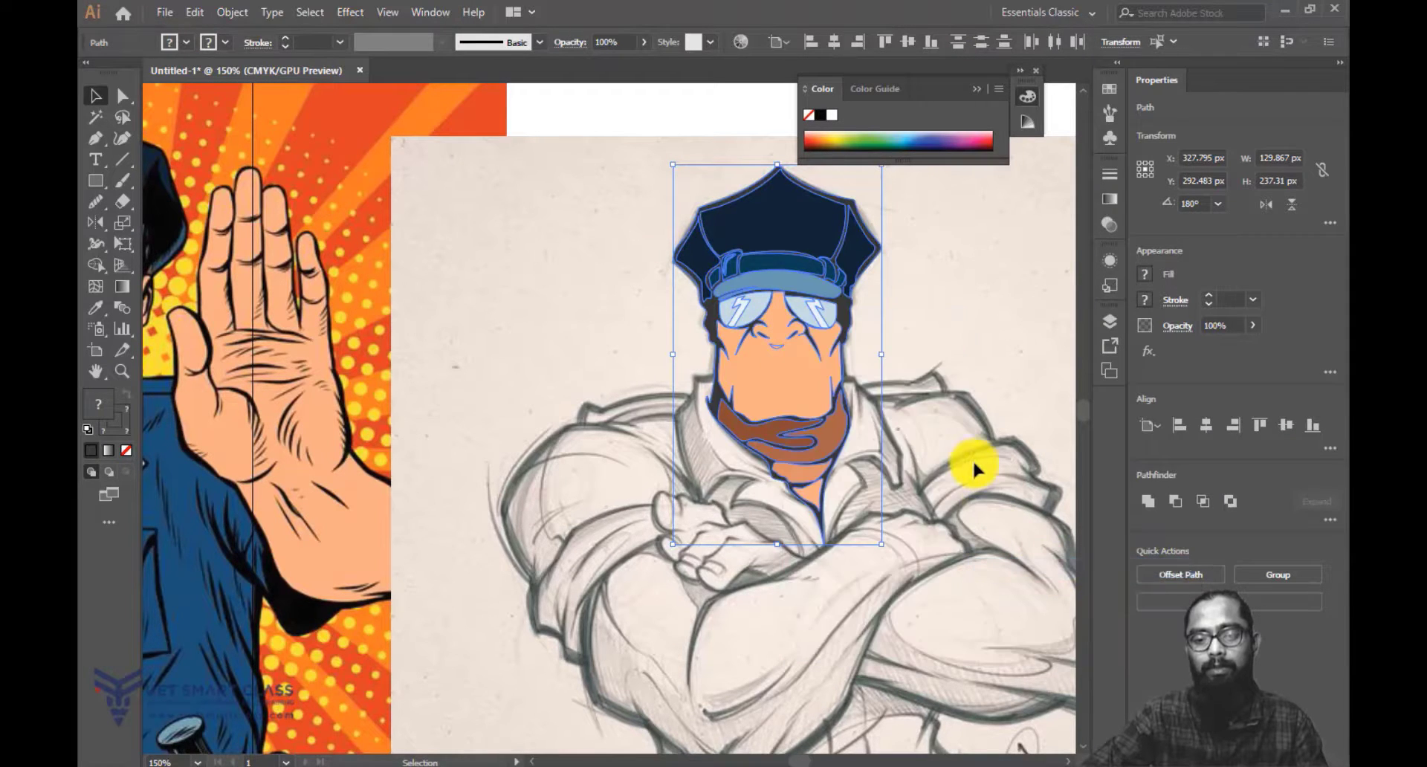
click(972, 457)
Unlock all objects and move the pencil sketch off the traced head, over beside the reference officer image.
key(ctrl+minus)
key(ctrl+minus)
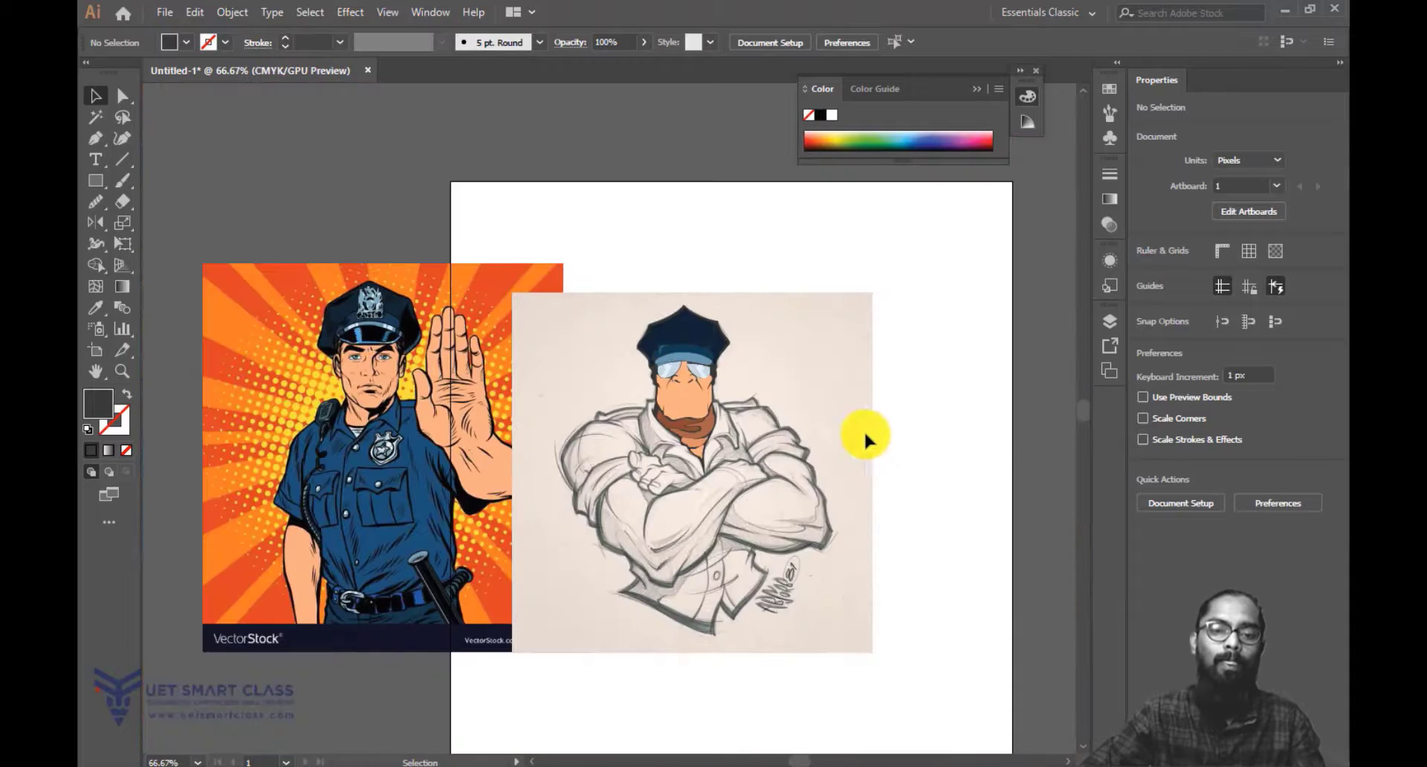
key(v)
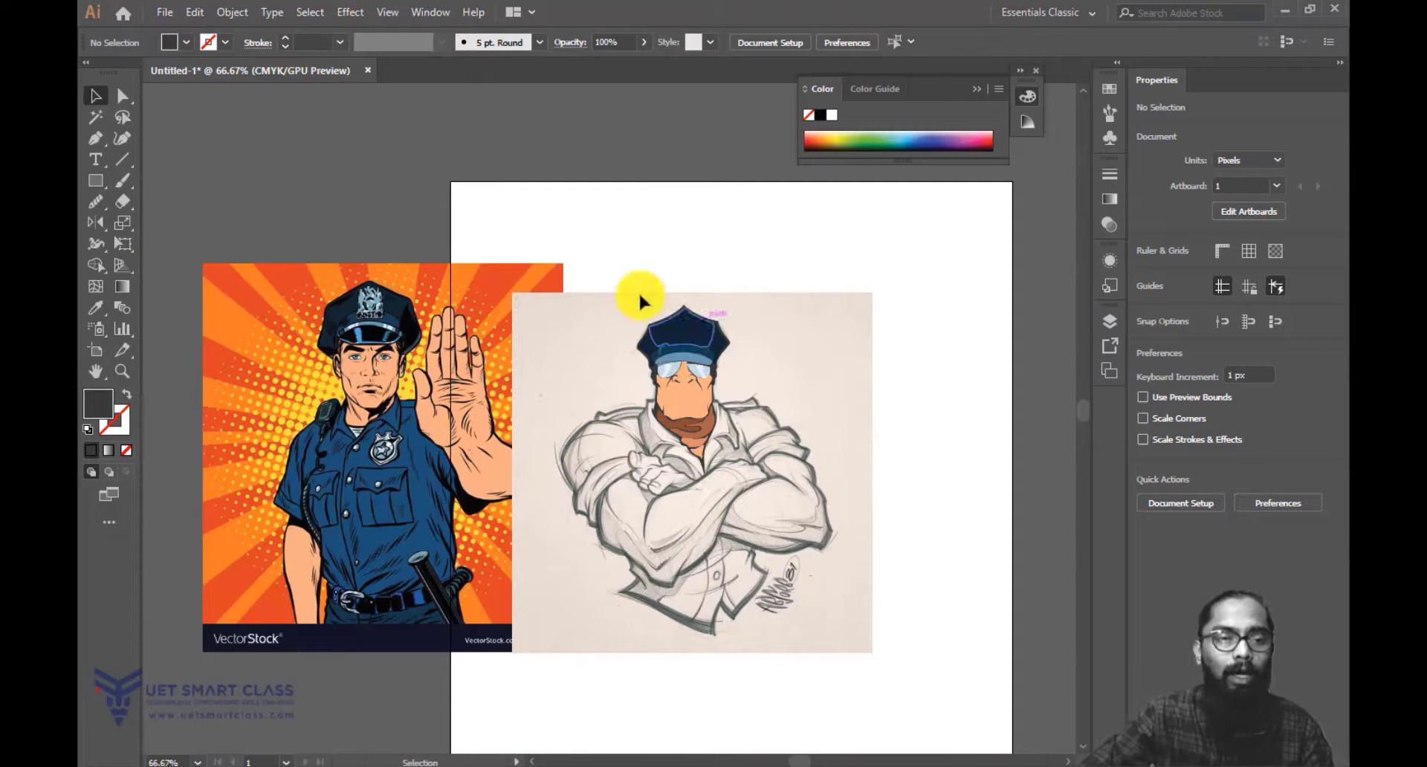
click(232, 12)
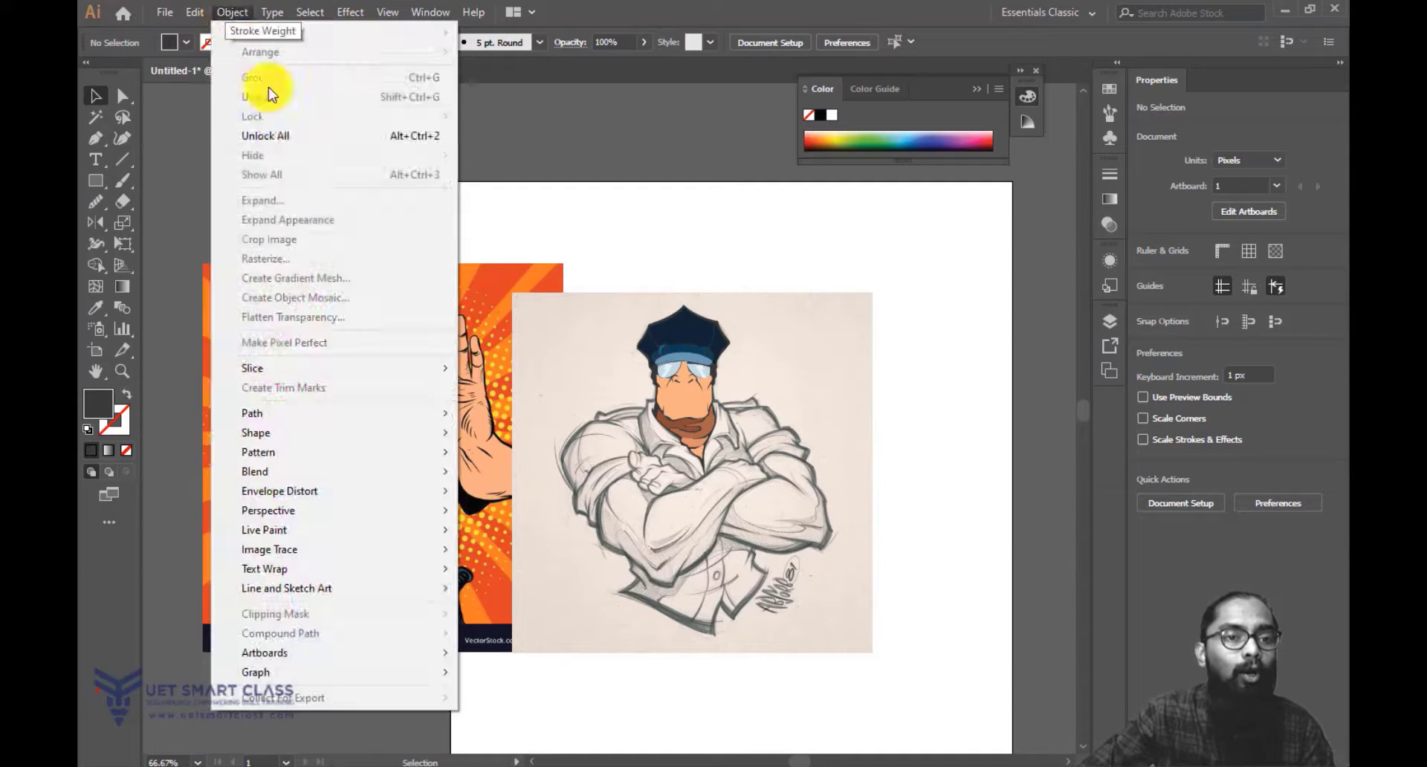
click(282, 137)
drag(794, 332, 424, 343)
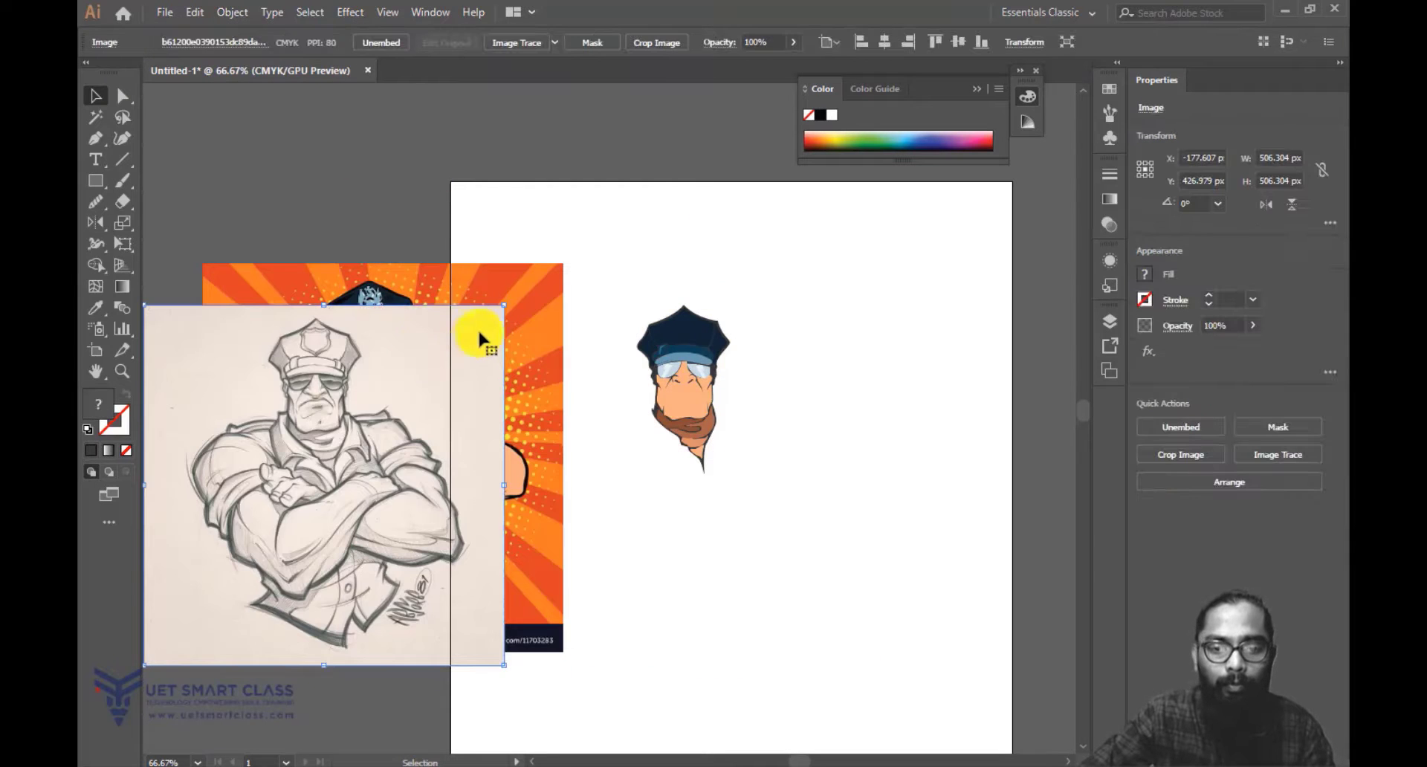
drag(513, 298, 453, 266)
Raise the upper-left tip point of the dark brown neck shadow along the jaw with the Direct Selection tool.
click(828, 273)
key(ctrl+equal)
key(ctrl+equal)
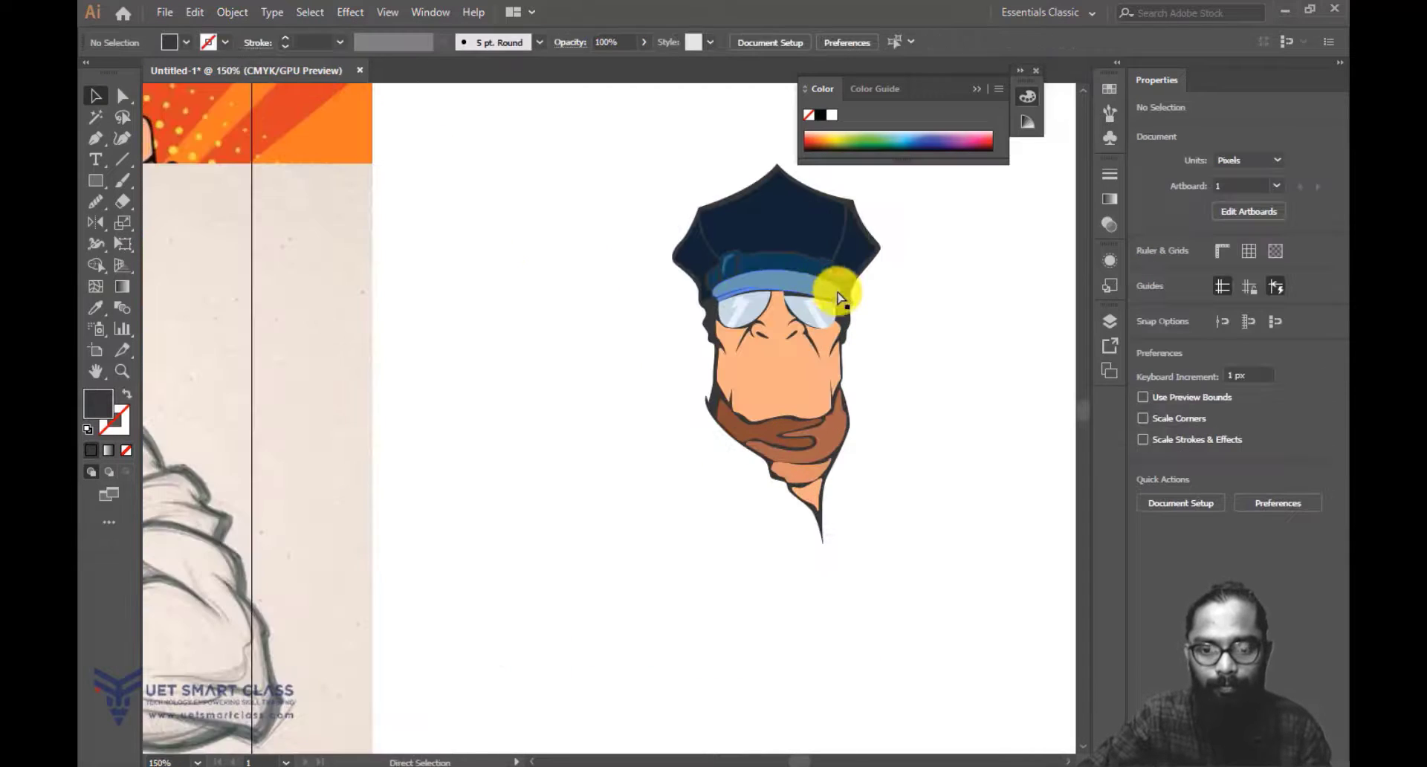
key(space)
drag(939, 300, 847, 300)
key(ctrl+equal)
key(ctrl+equal)
key(ctrl+equal)
key(ctrl+equal)
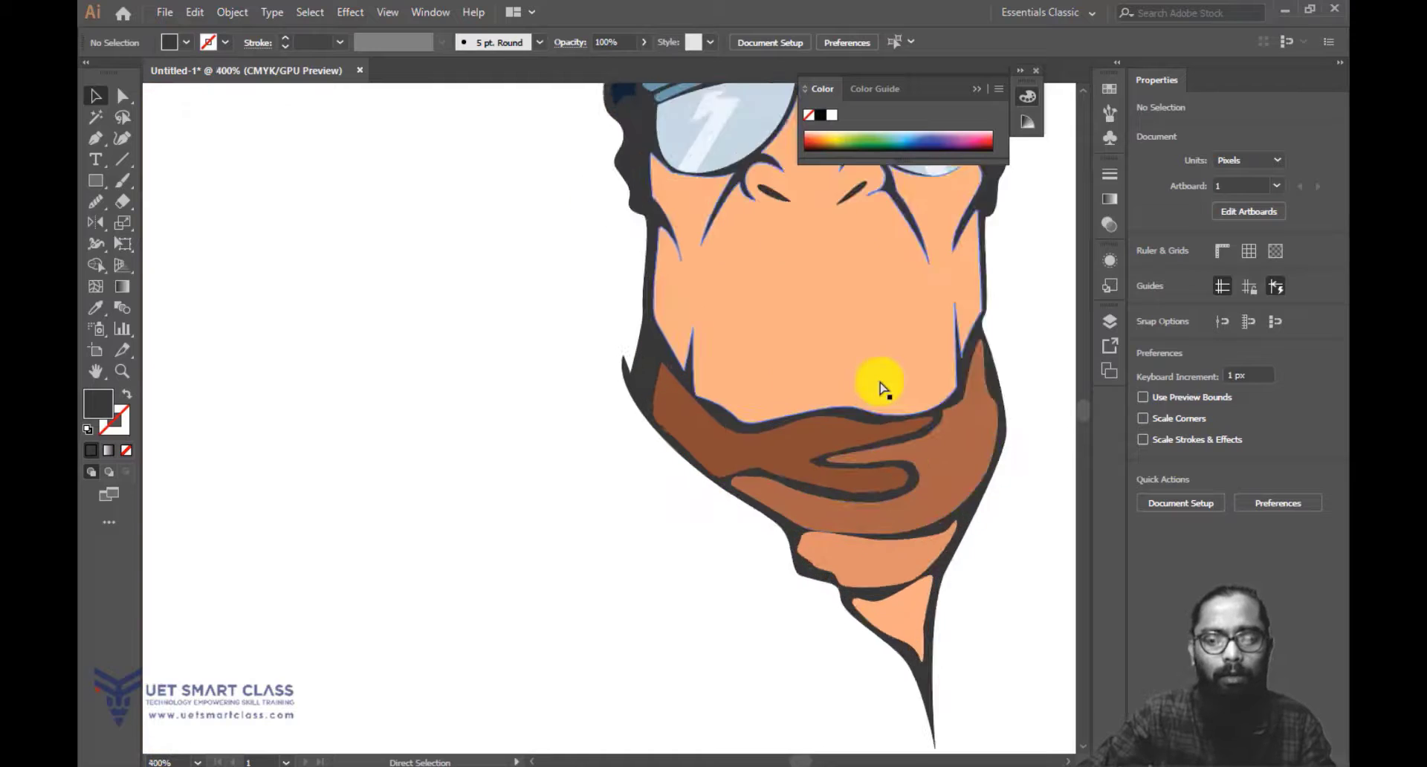
key(space)
drag(649, 371, 515, 288)
click(123, 95)
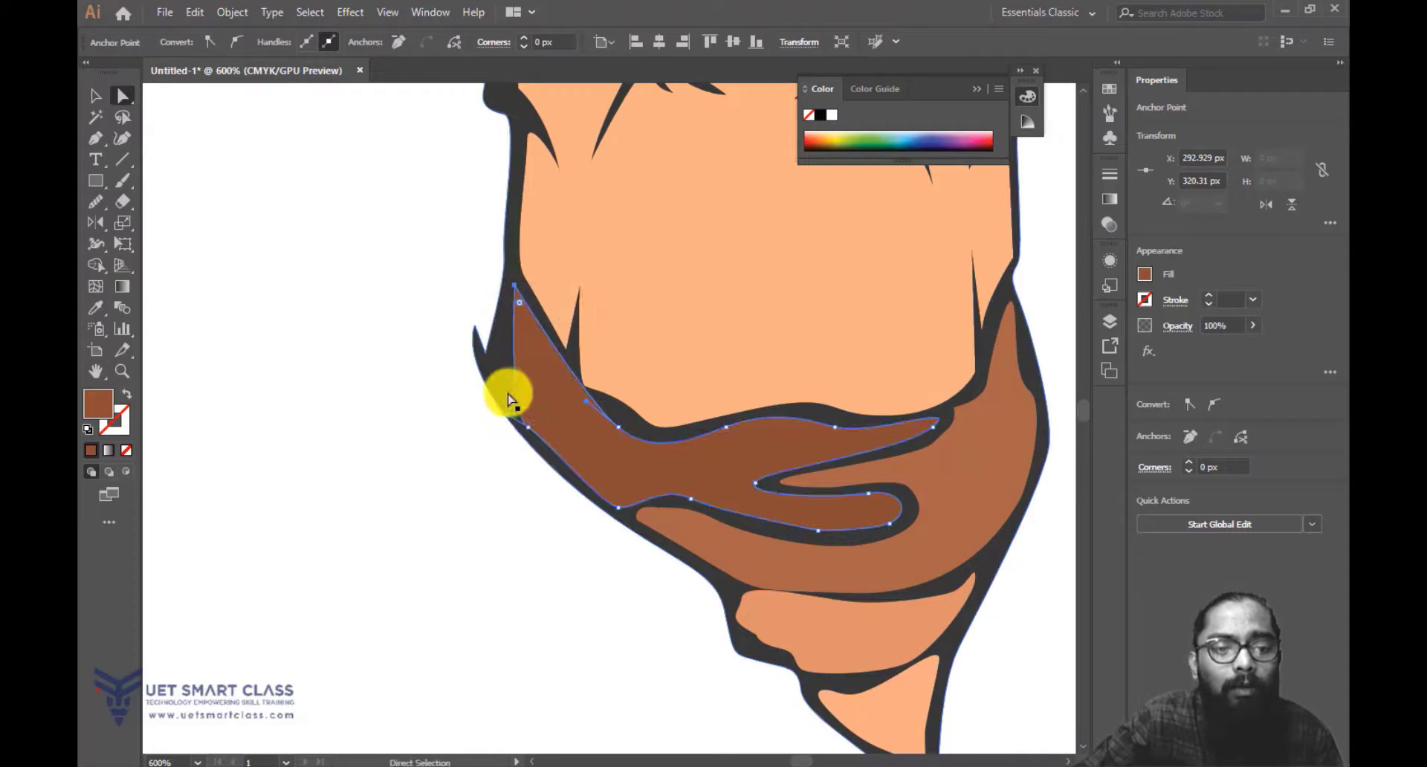
Reshape the dark brown neck shadow by moving its left edge outward and its upper edge points closer to the jaw outline.
drag(523, 422, 500, 390)
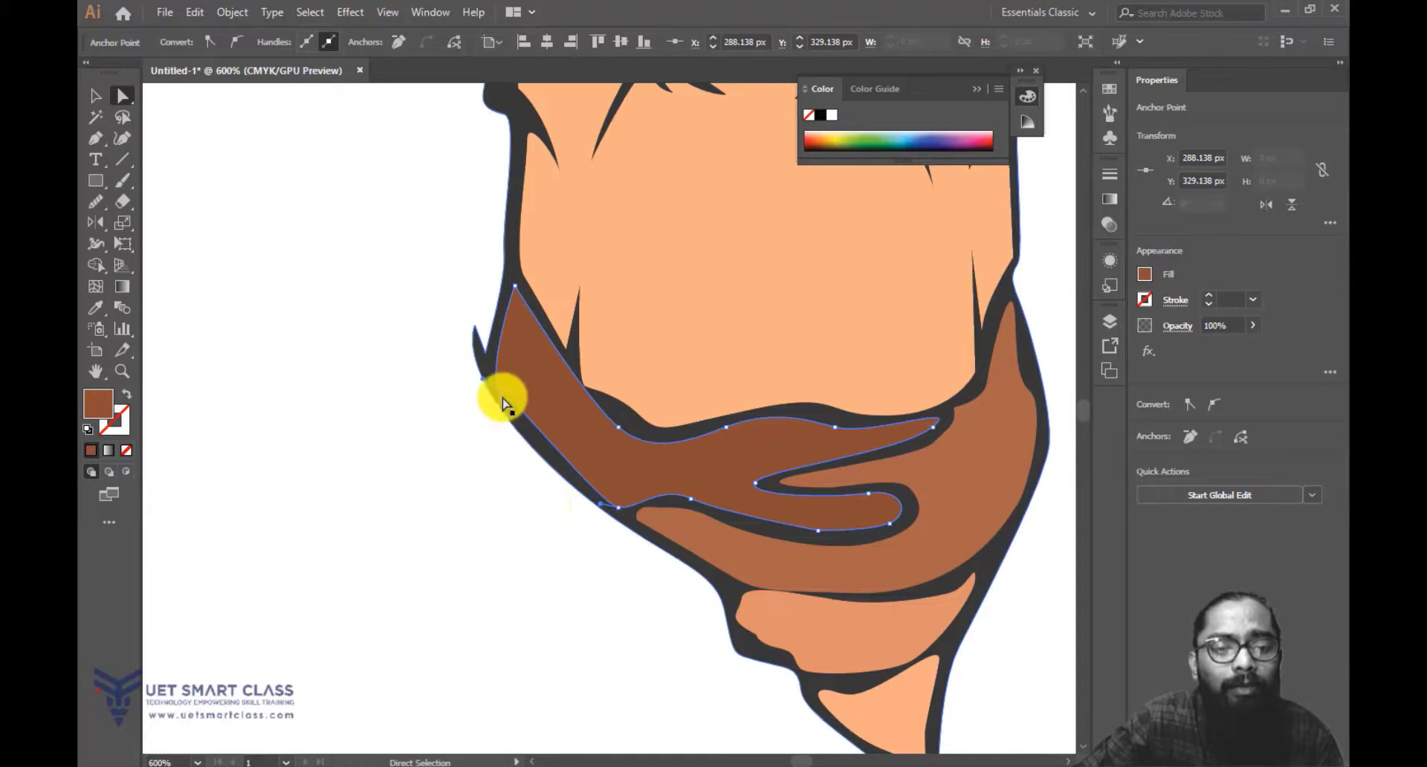
drag(520, 407, 515, 417)
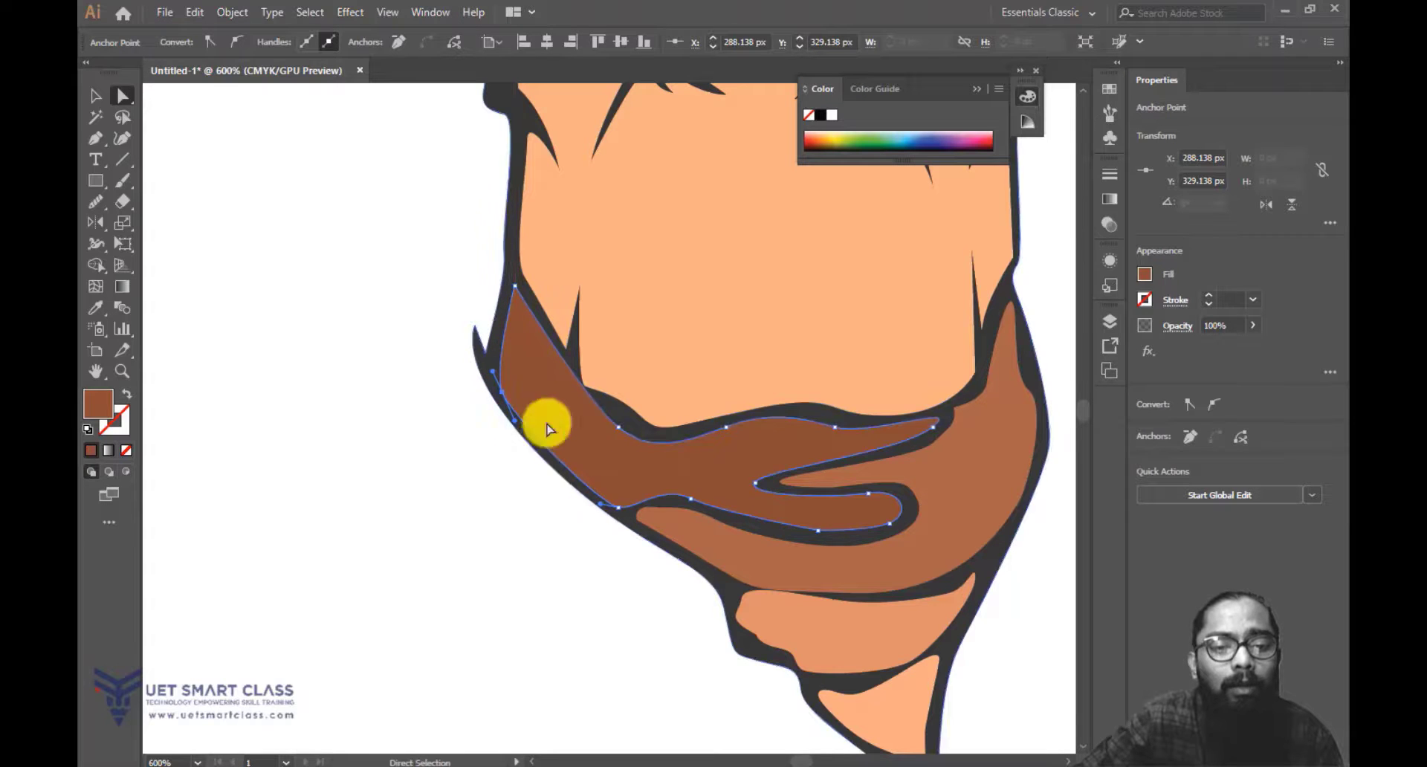
click(619, 426)
drag(621, 432, 577, 394)
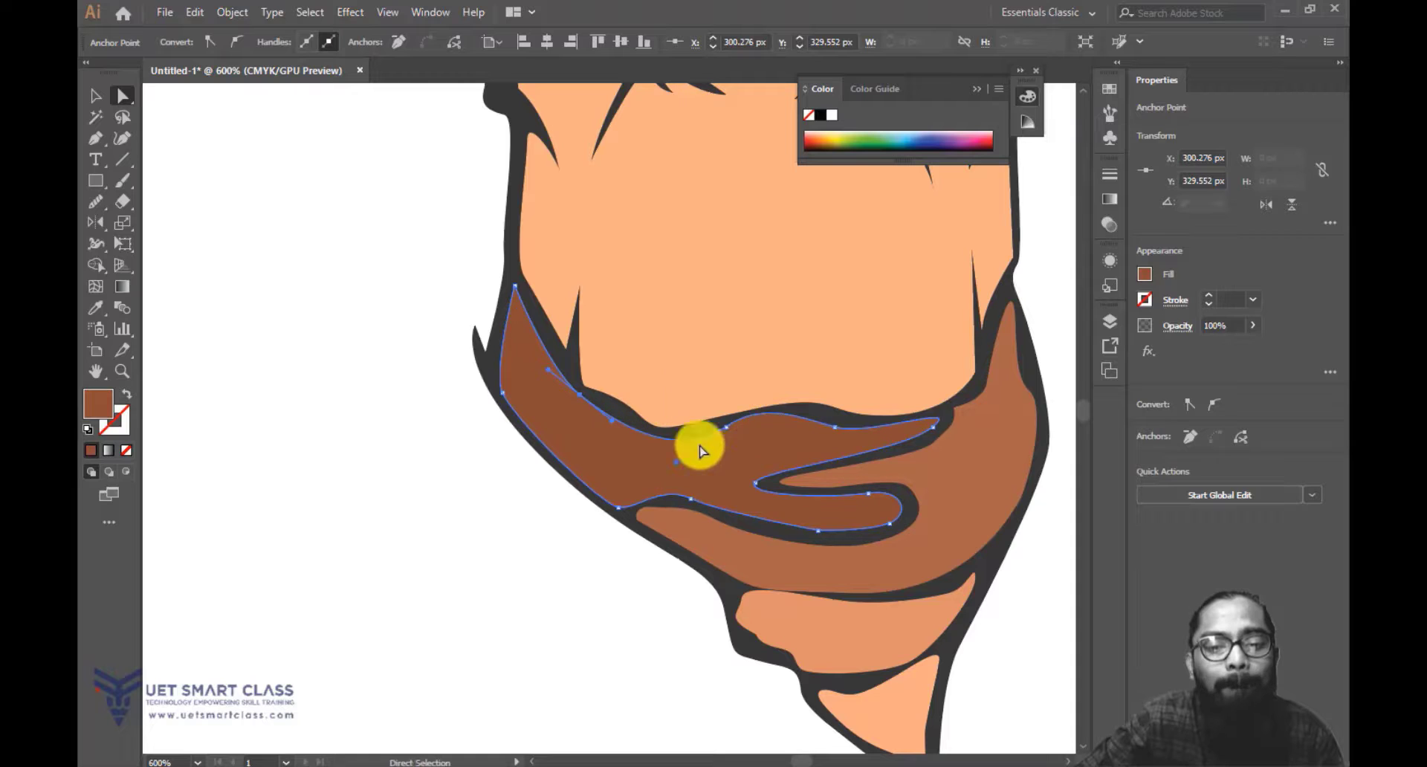
drag(835, 428, 840, 418)
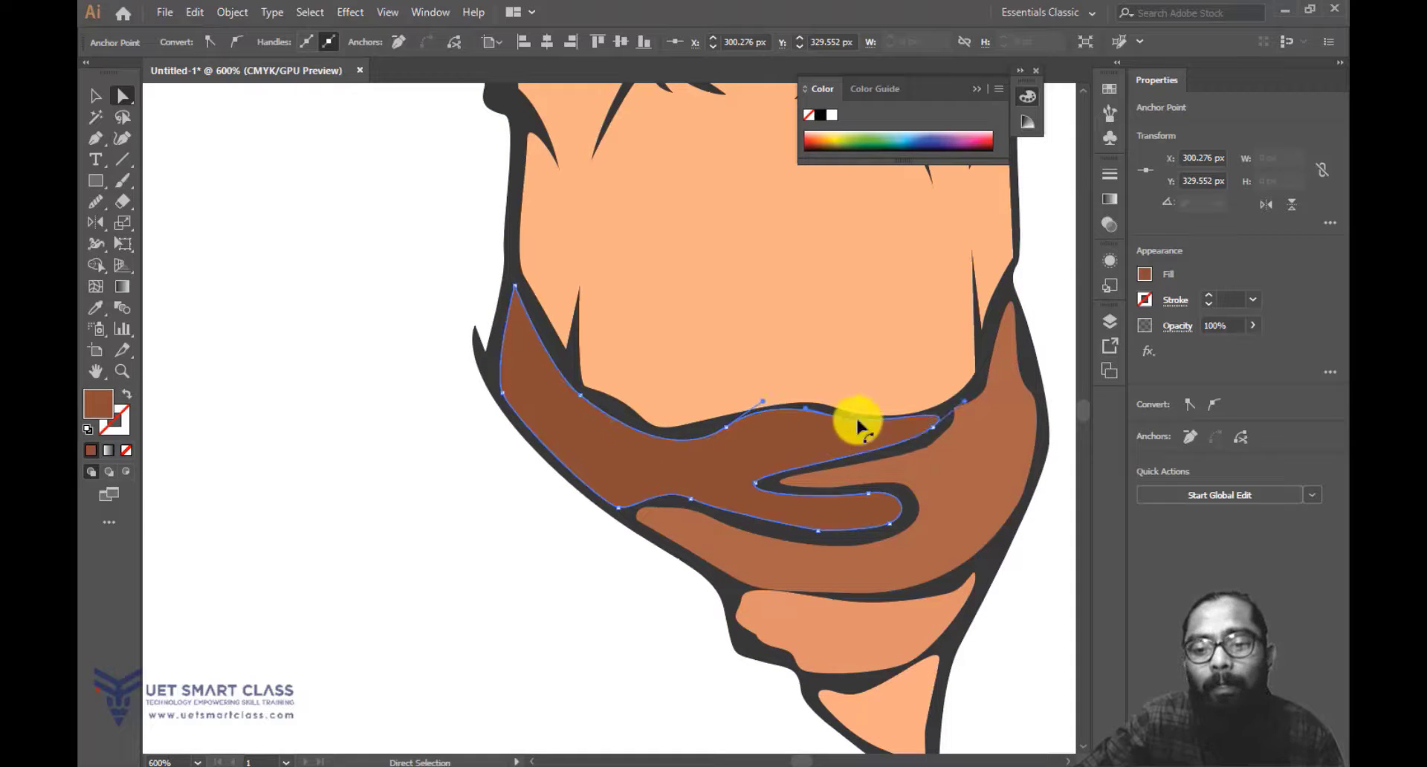
click(936, 425)
Adjust the lighter brown neck shape's right-hand points, widening its outer edge and raising its tip toward the jaw corner.
drag(936, 426, 982, 377)
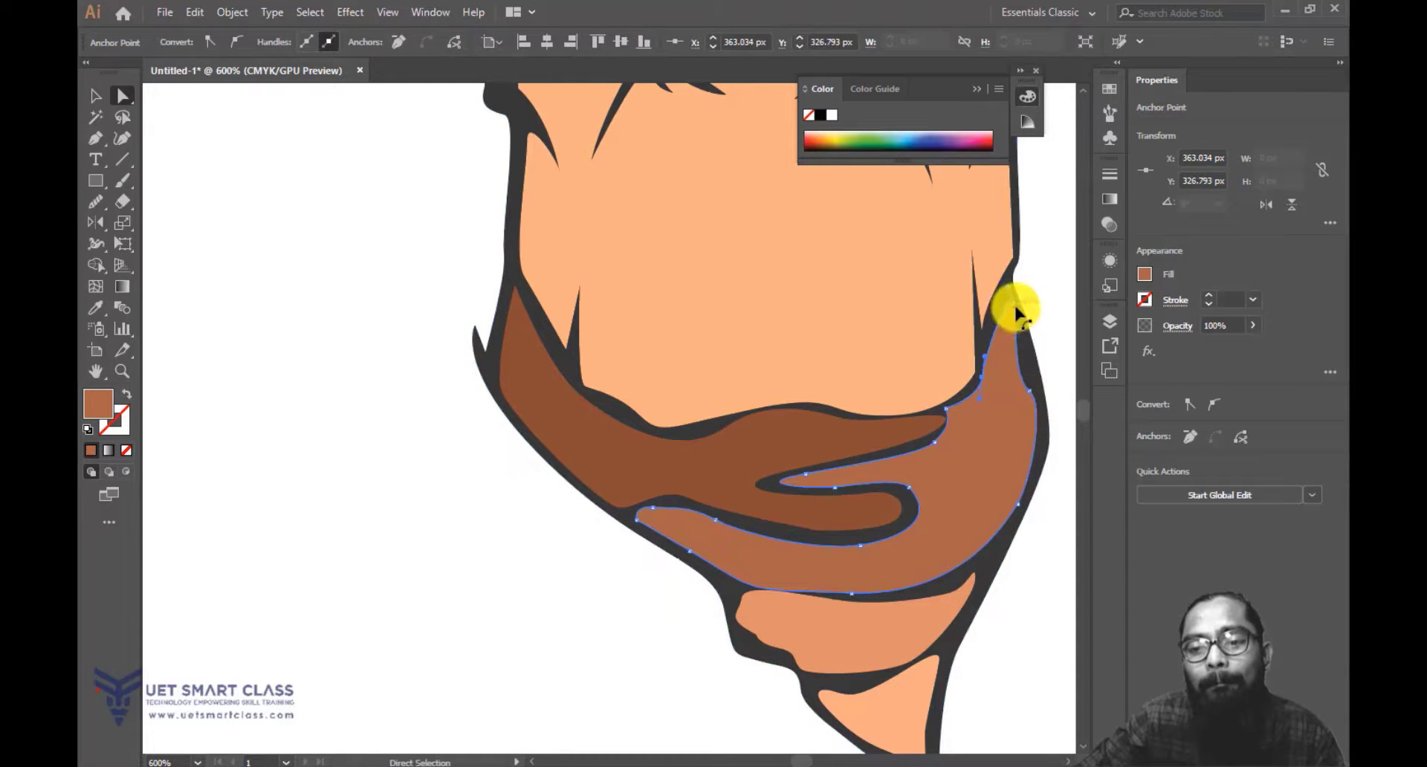
click(1013, 303)
click(1028, 388)
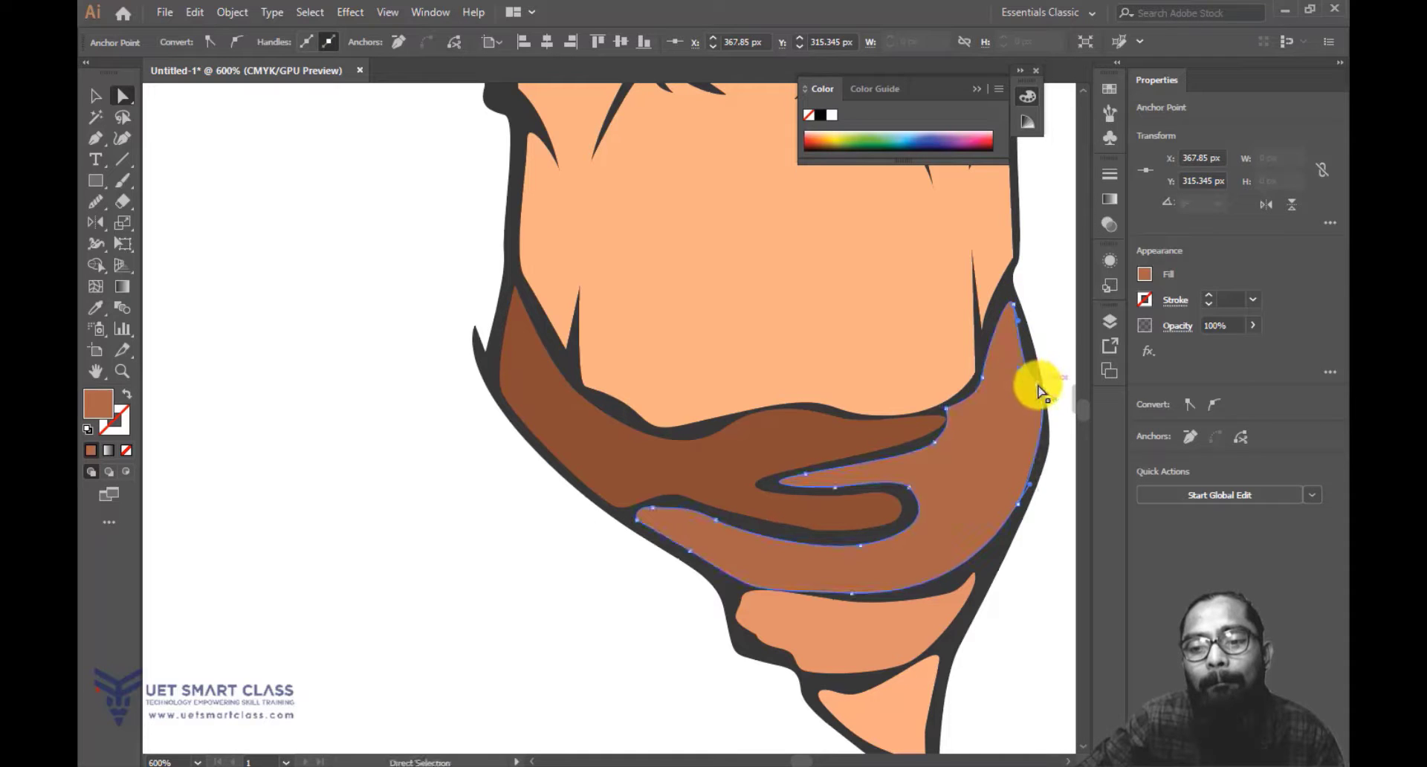
click(1016, 303)
drag(1014, 303, 1007, 285)
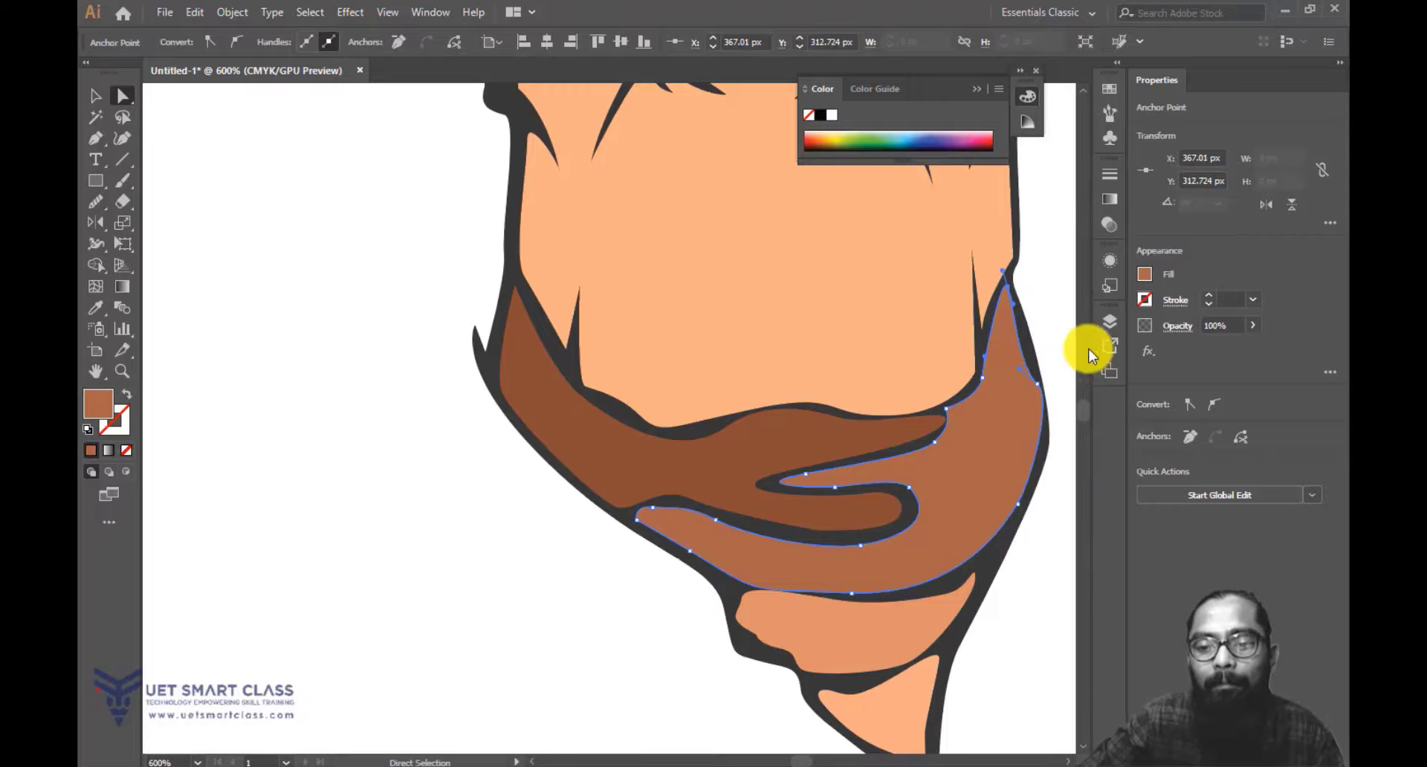
Deselect the neck shape and examine the whole coloured head beside the pencil sketch.
scroll(1028, 449, up, 5)
key(ctrl+minus)
key(ctrl+minus)
key(ctrl+minus)
key(ctrl+plus)
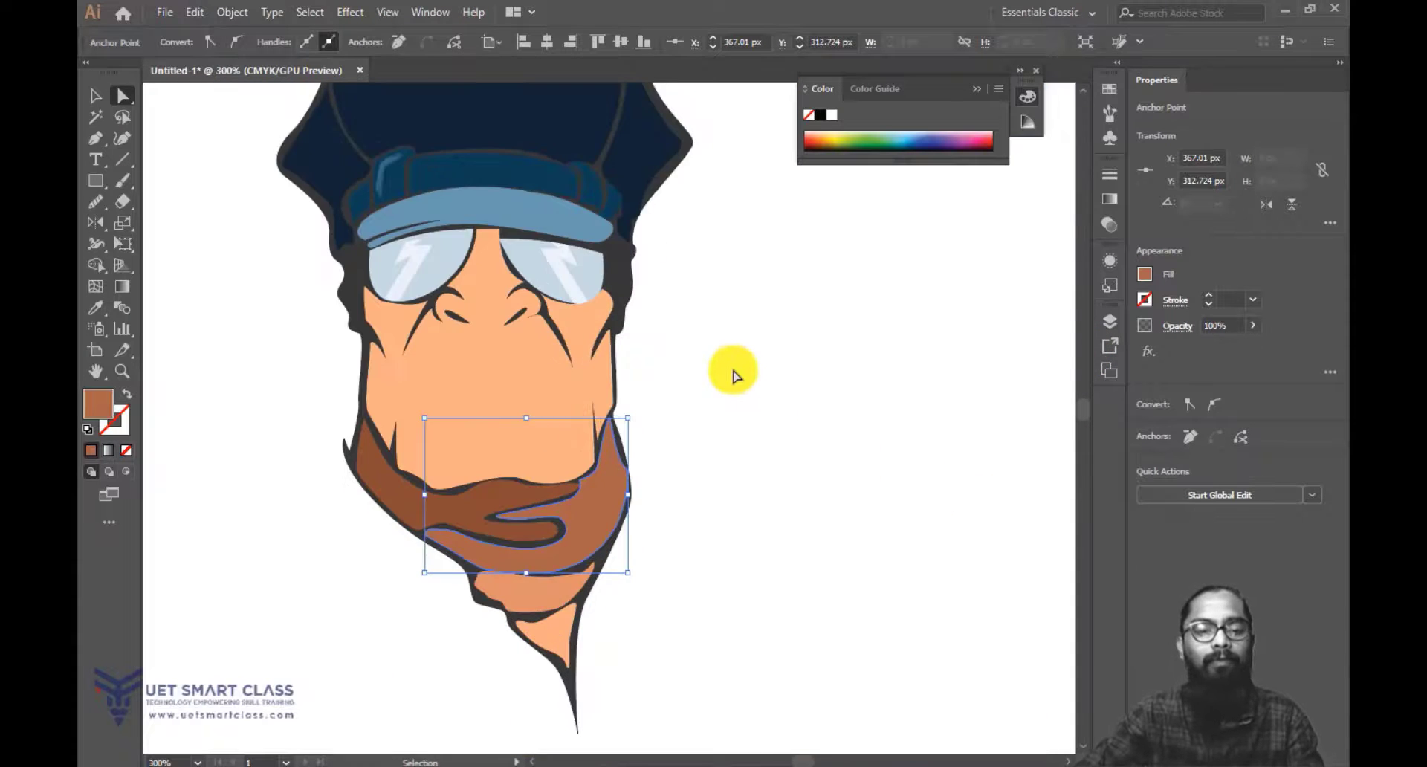
click(734, 365)
key(ctrl+minus)
key(ctrl+minus)
key(ctrl+minus)
key(ctrl+minus)
key(ctrl+plus)
key(space)
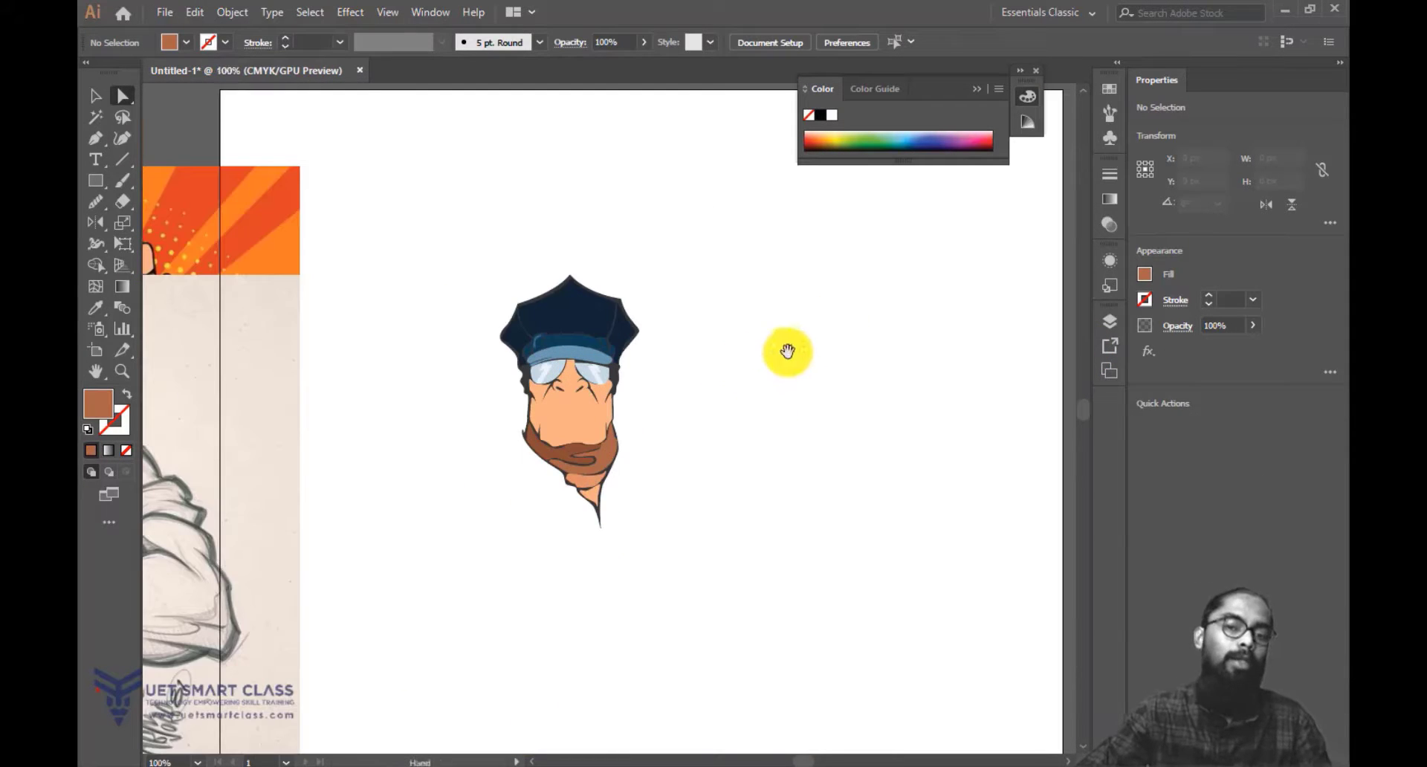
drag(797, 444, 874, 390)
mouse_move(325, 386)
mouse_down()
mouse_move(706, 468)
mouse_move(424, 309)
mouse_move(429, 327)
mouse_up()
click(799, 281)
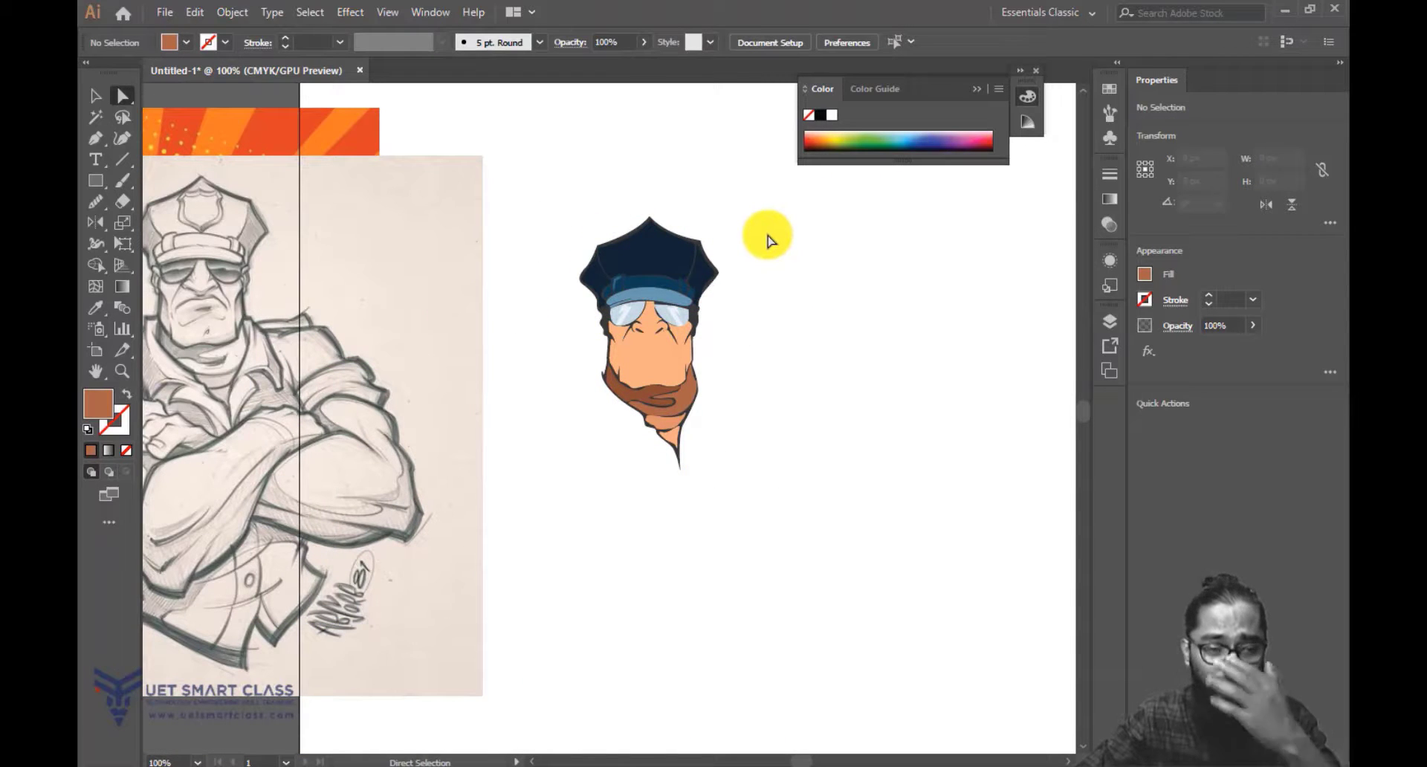